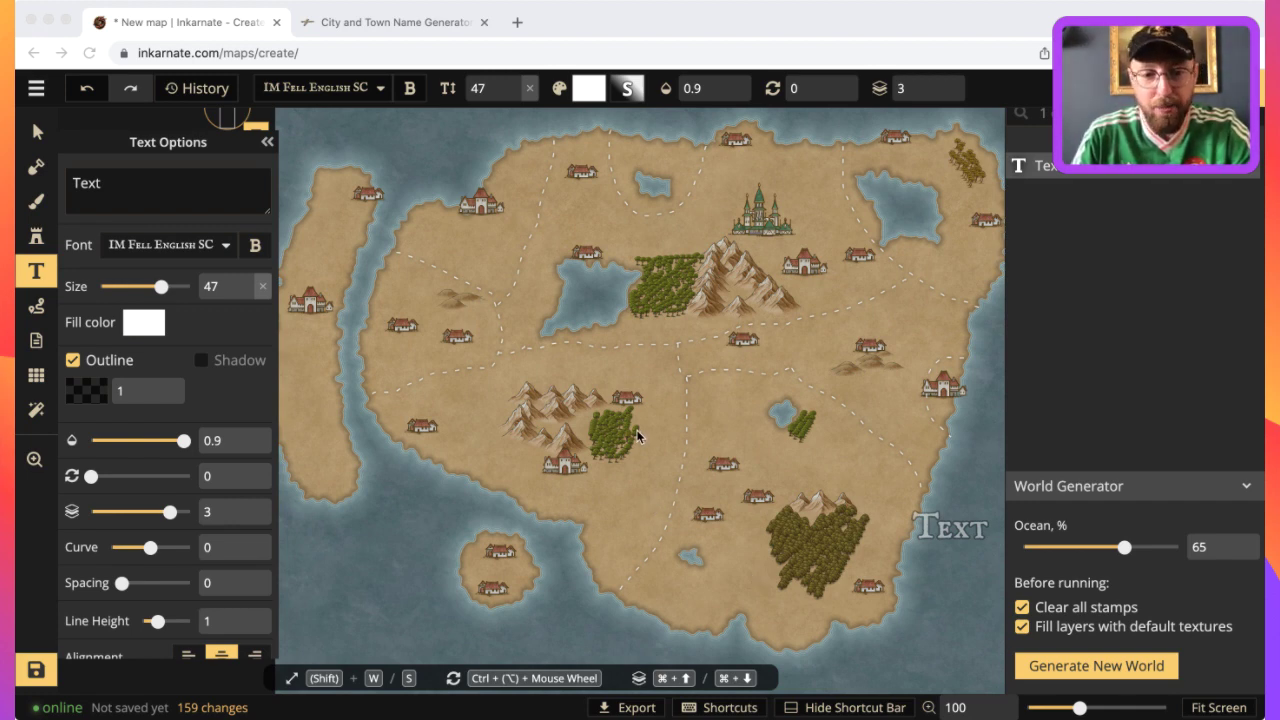
click(716, 357)
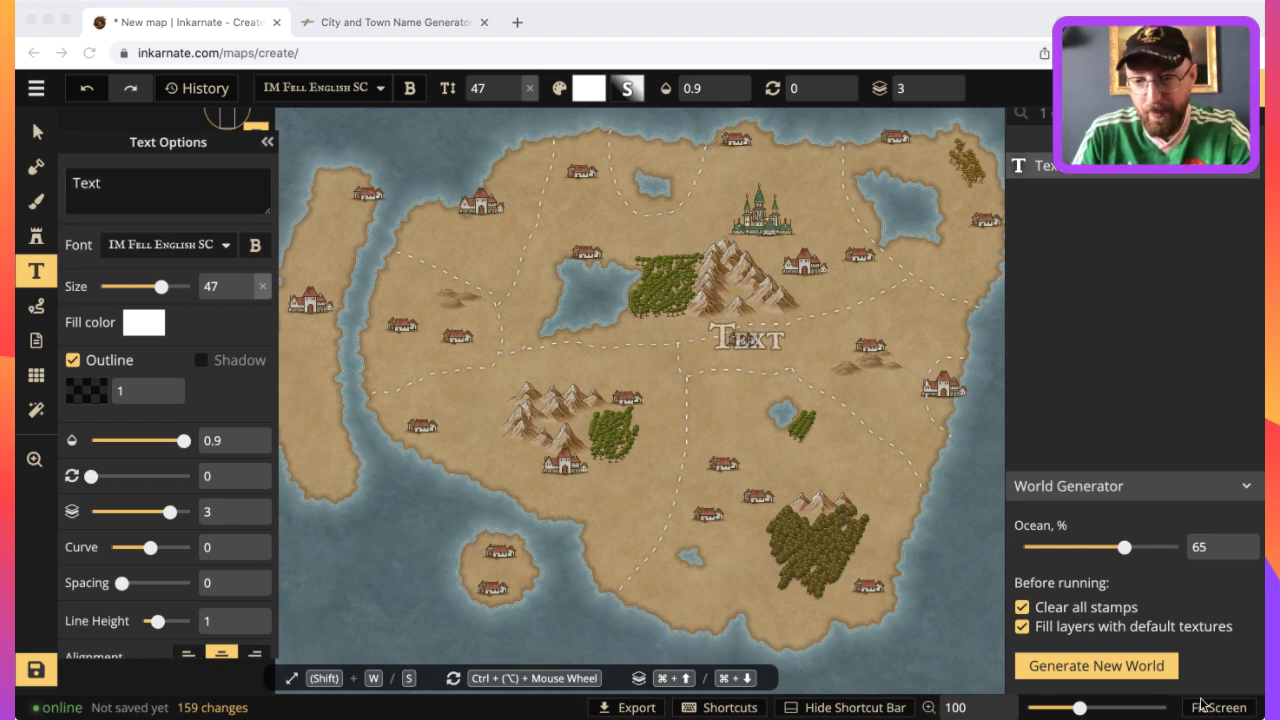
click(841, 409)
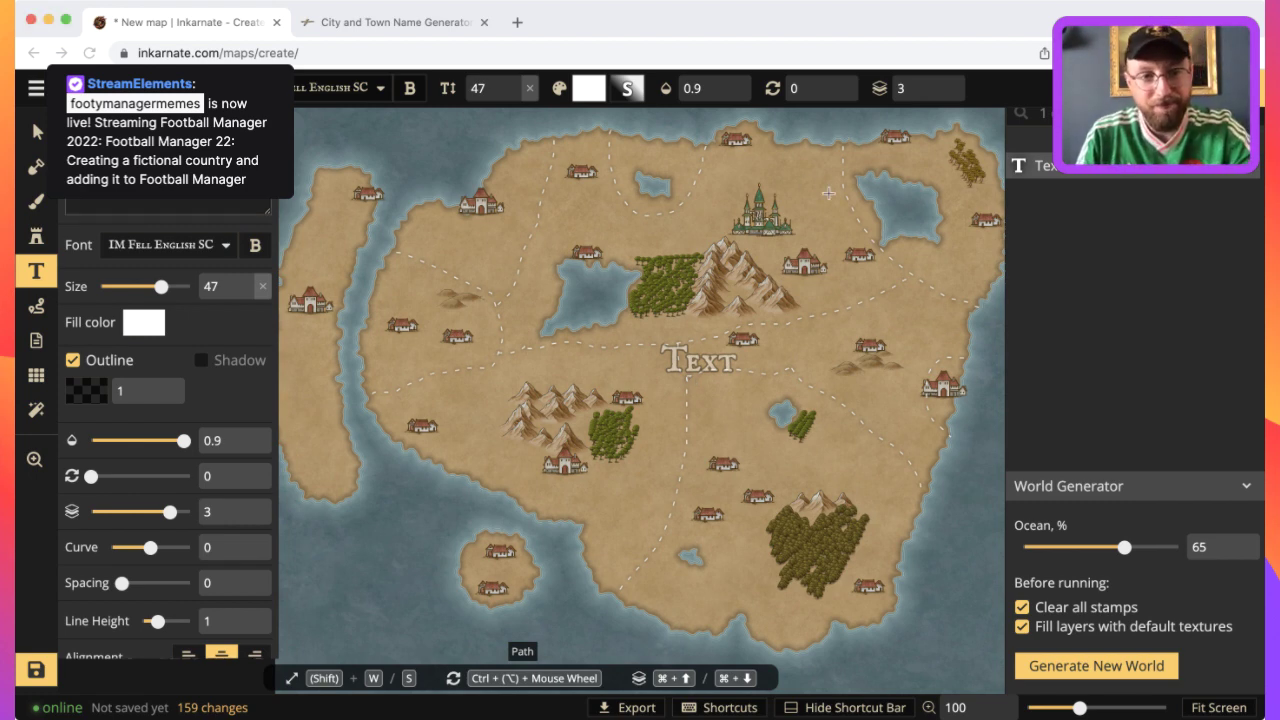
drag(693, 379, 793, 284)
drag(688, 291, 313, 48)
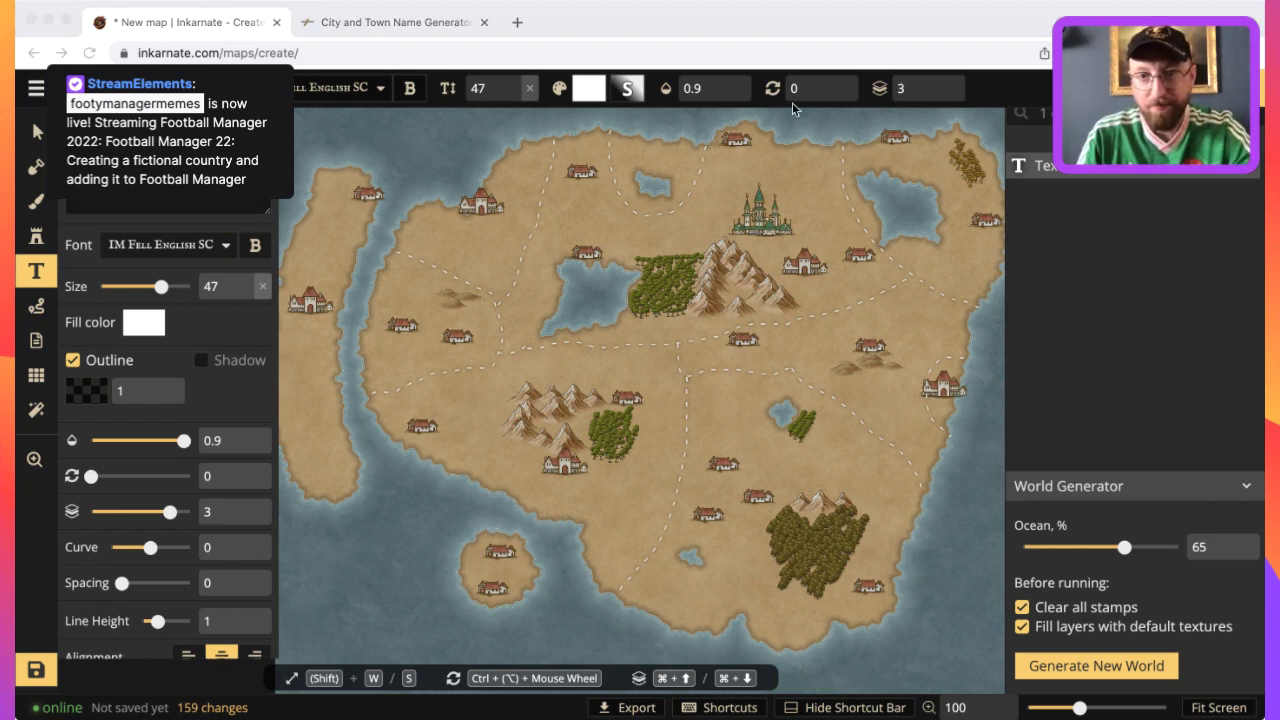
Label the sea in the map's northwest corner "San Tsigalko" and enlarge the label to size 53.
drag(556, 130, 364, 138)
click(364, 138)
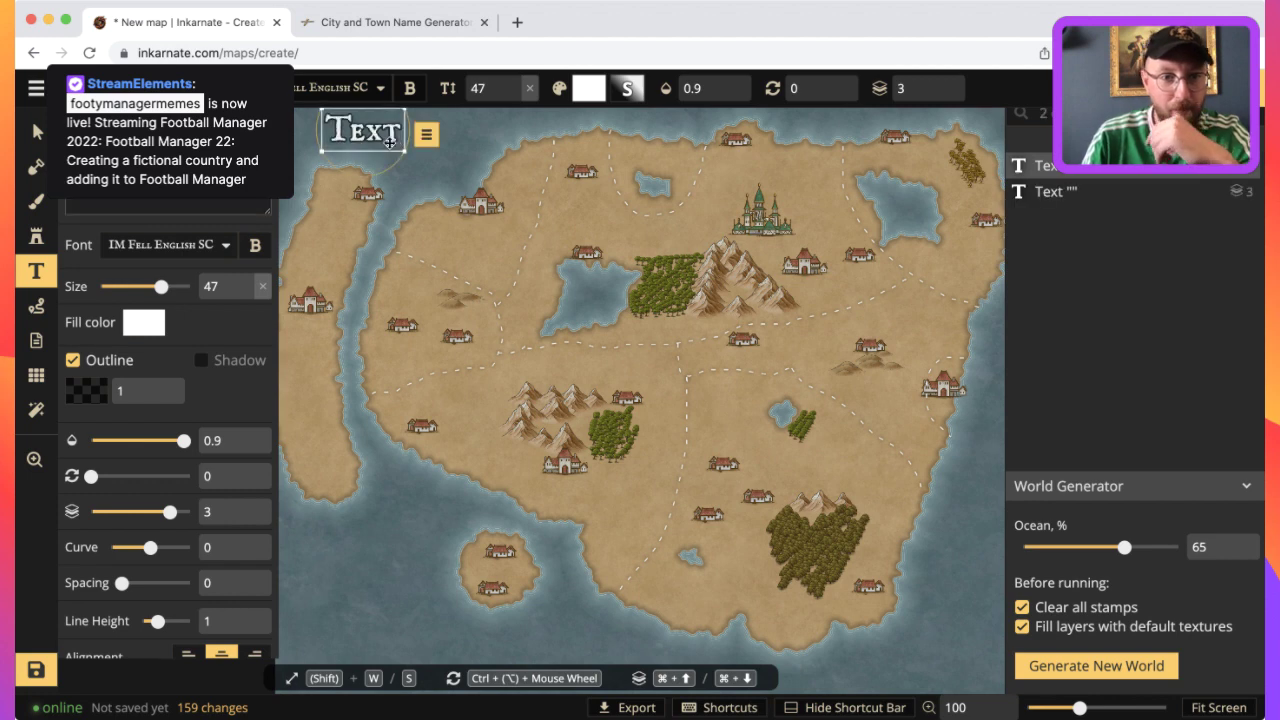
text(San Tsigalko)
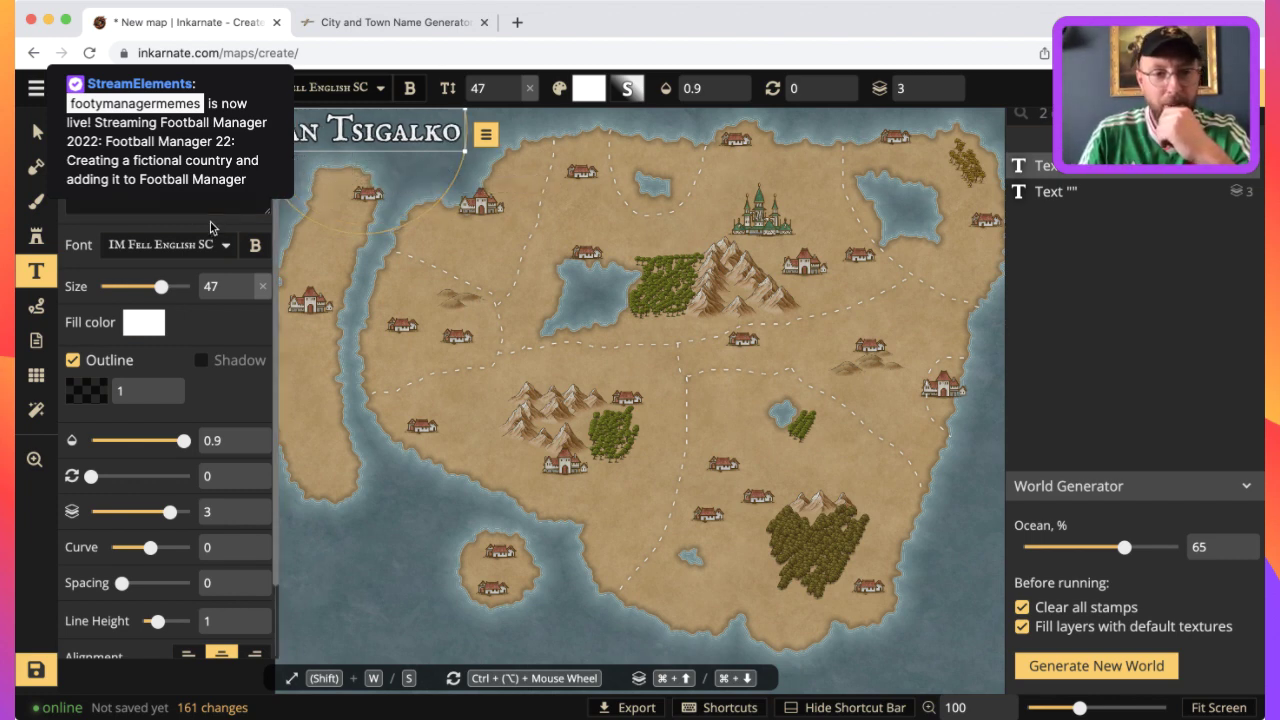
click(407, 137)
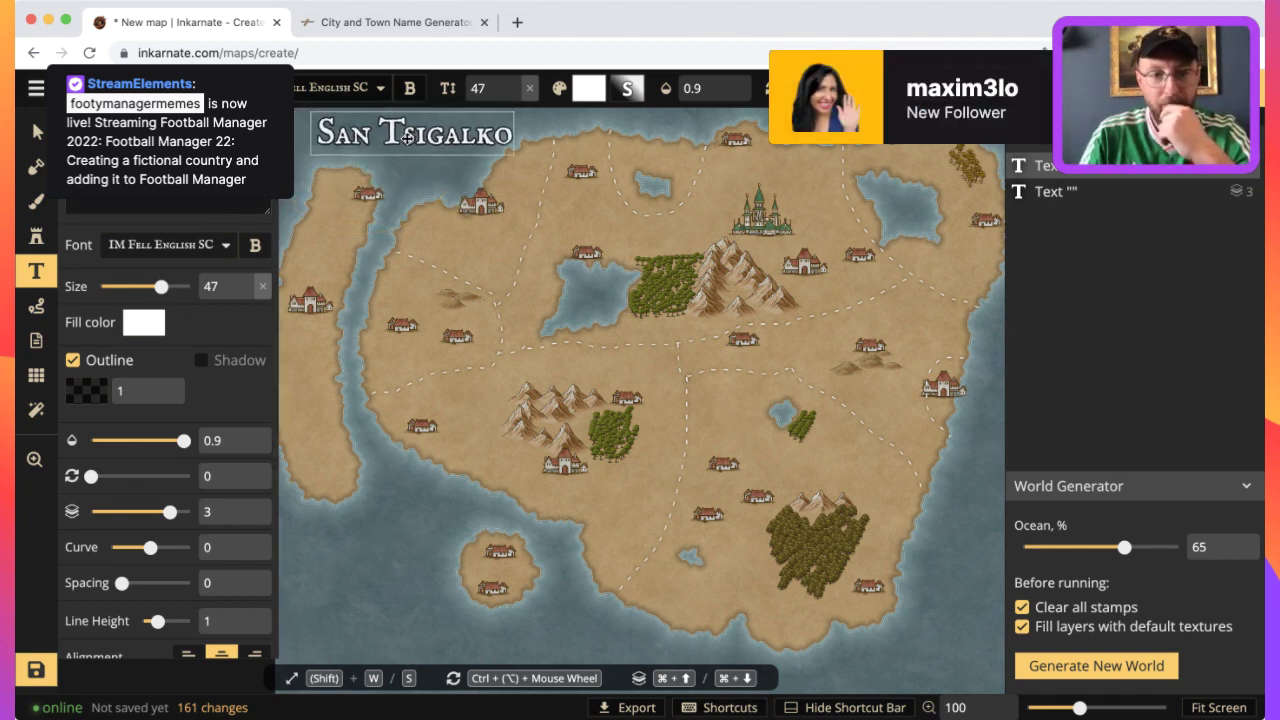
click(407, 137)
drag(310, 155, 294, 170)
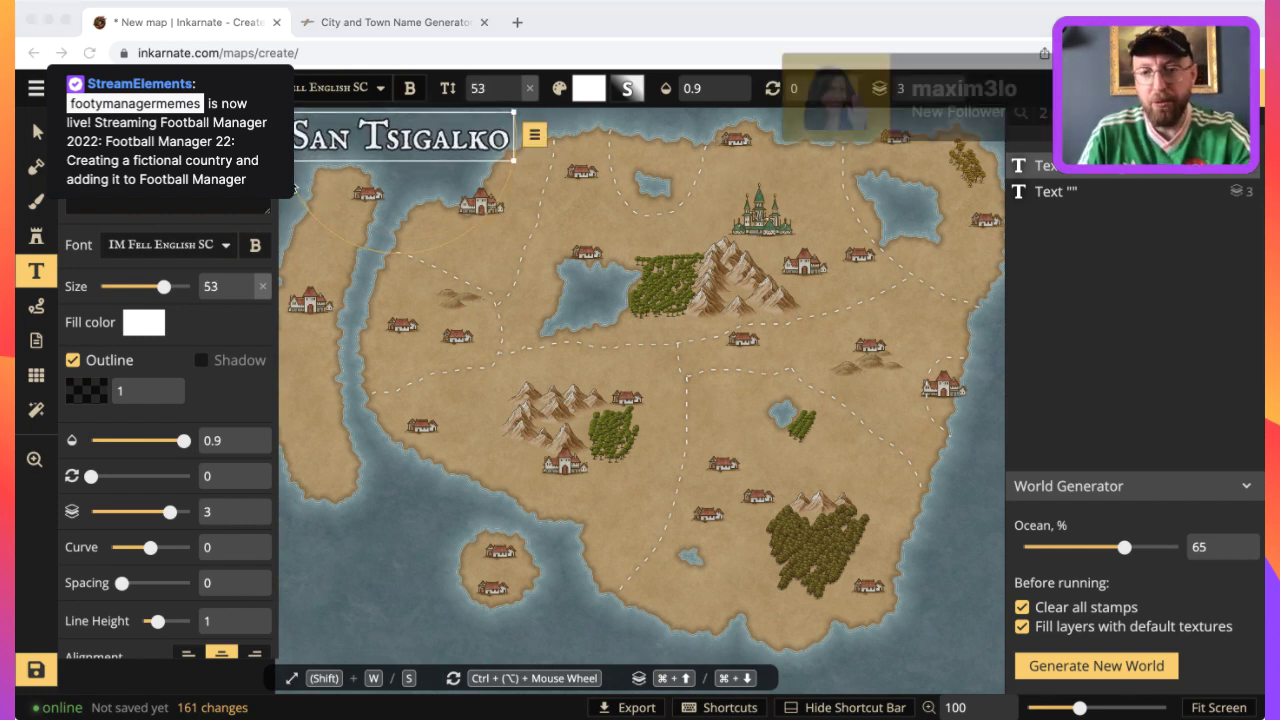
click(977, 271)
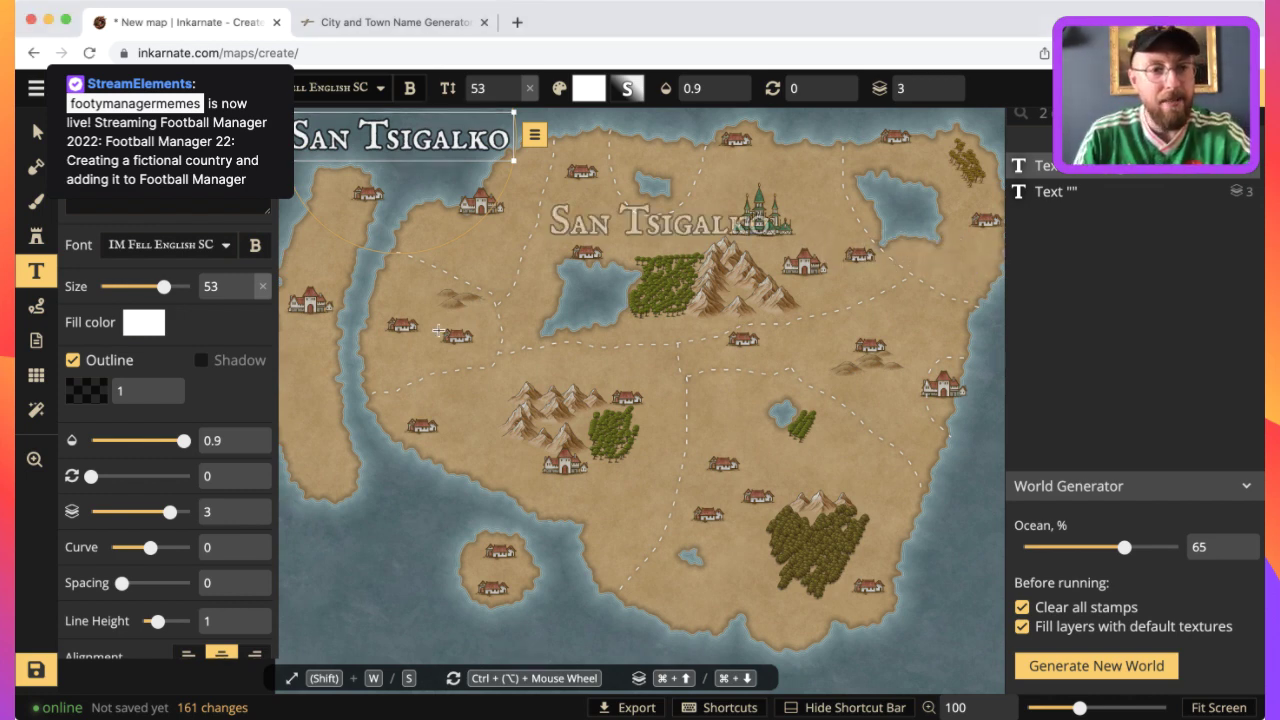
key(BackSpace)
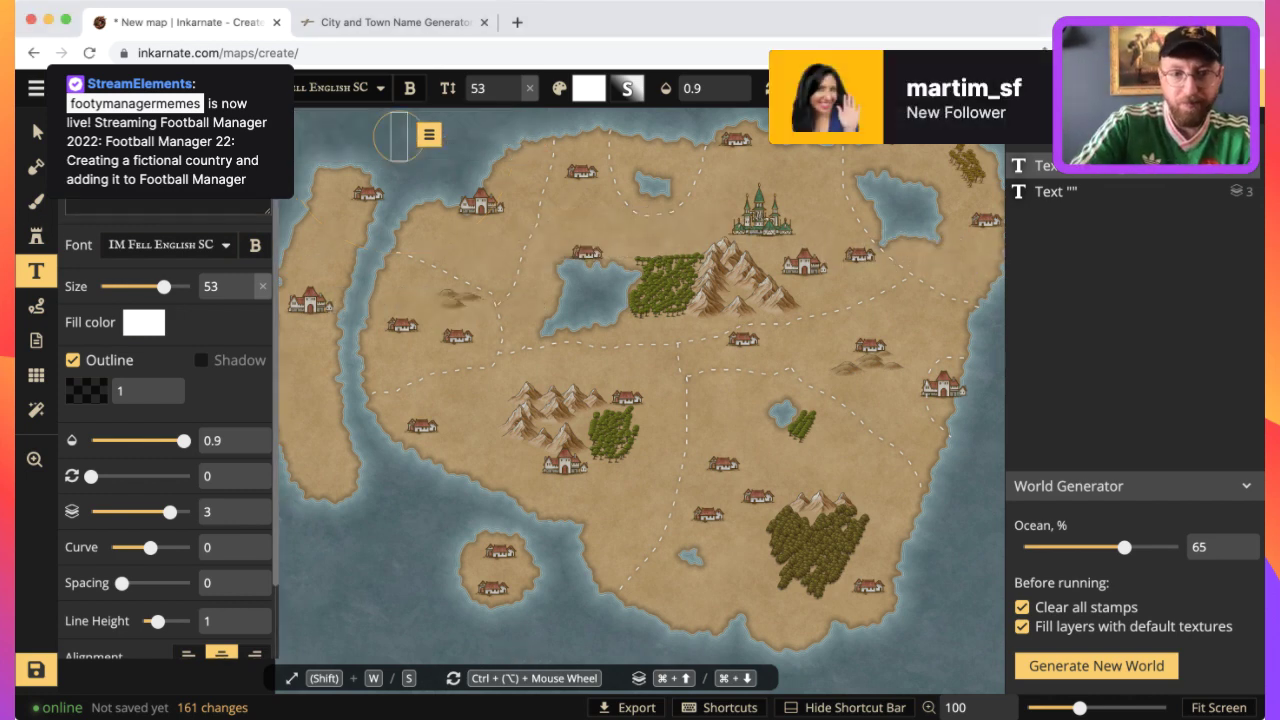
key(super+z)
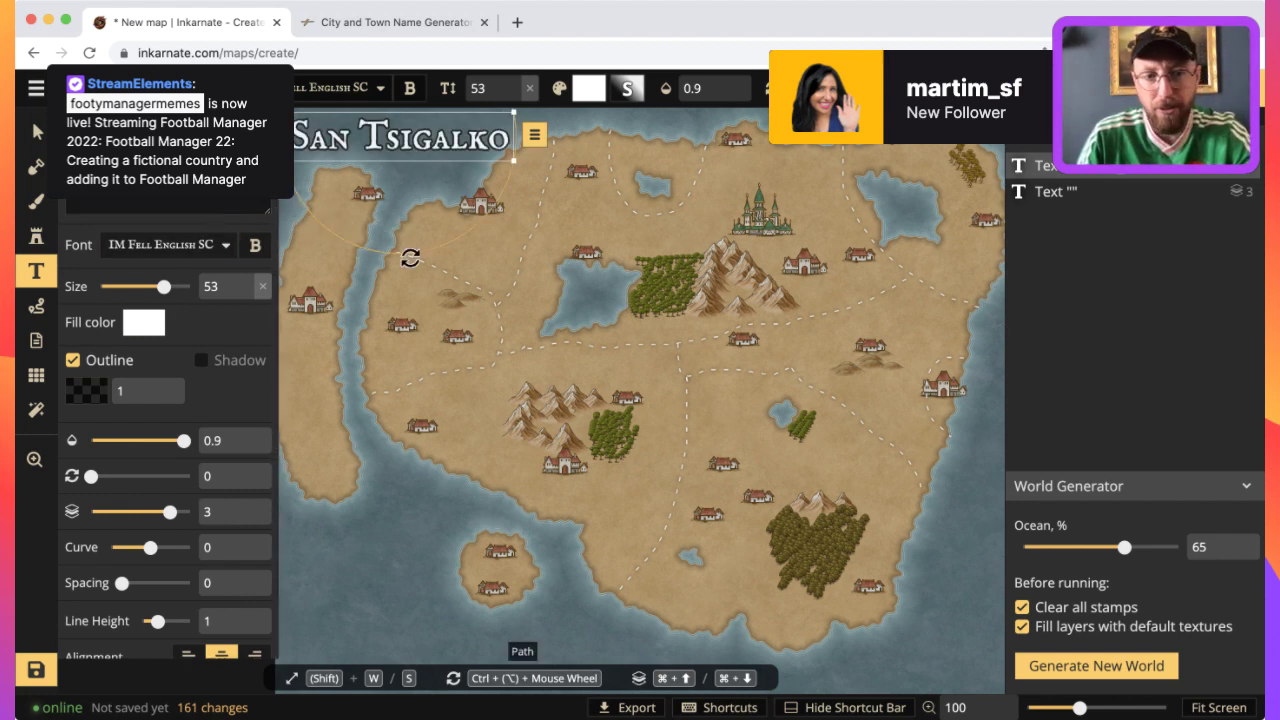
click(548, 268)
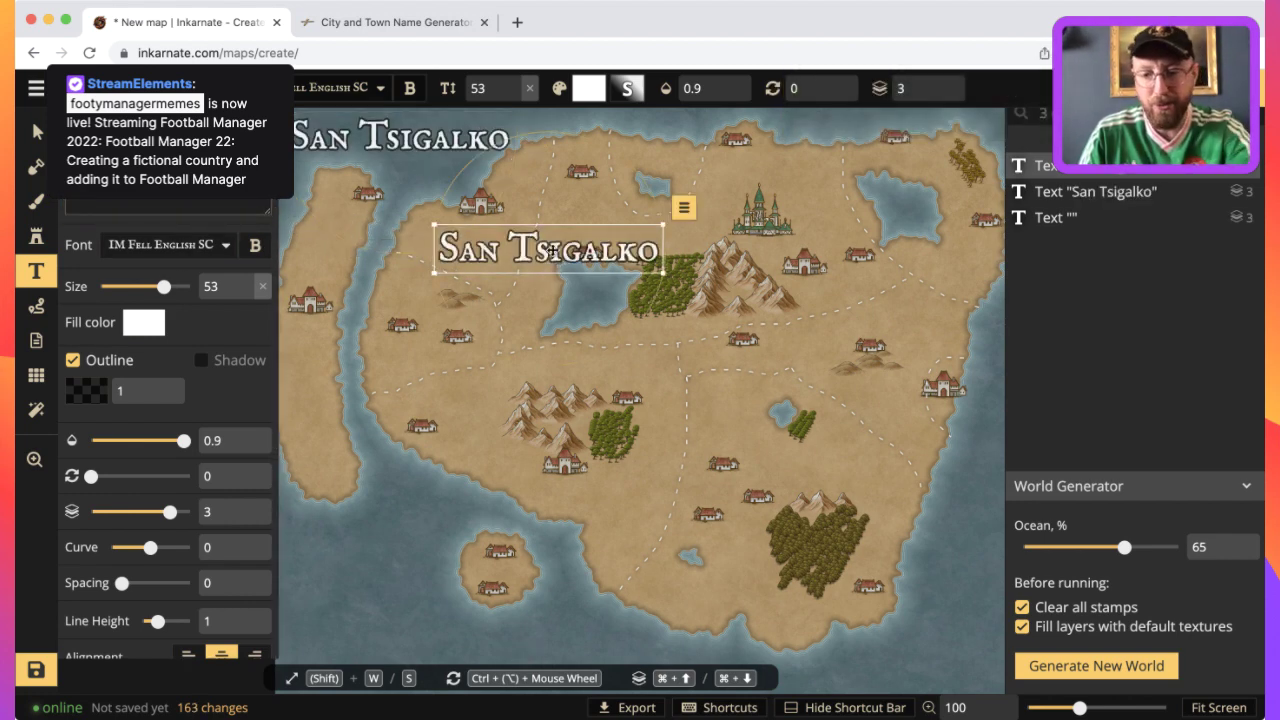
key(BackSpace)
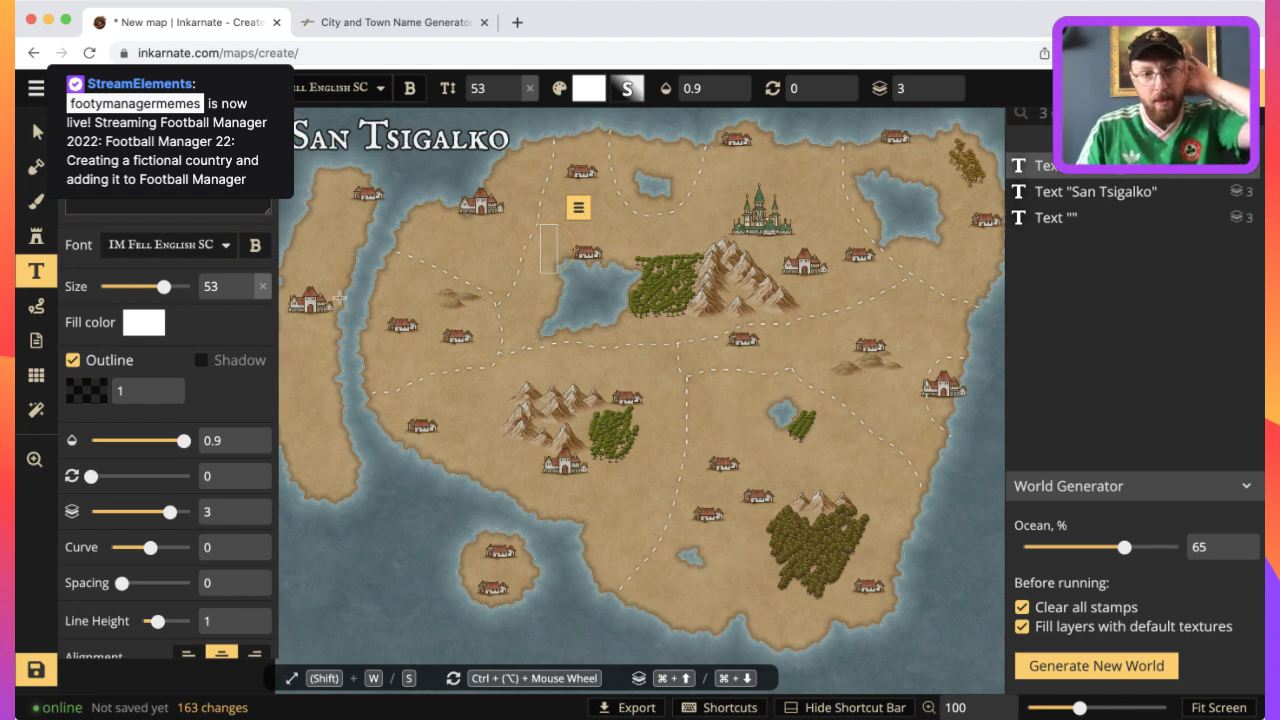
click(948, 608)
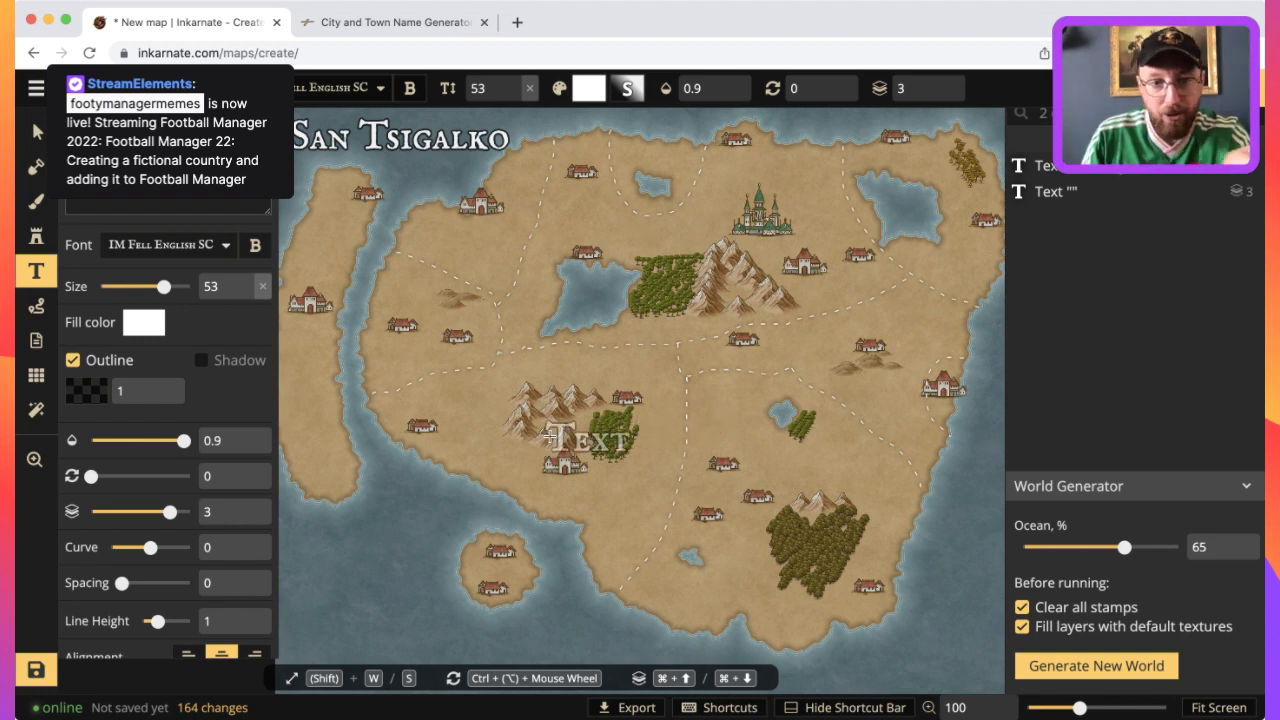
key(Escape)
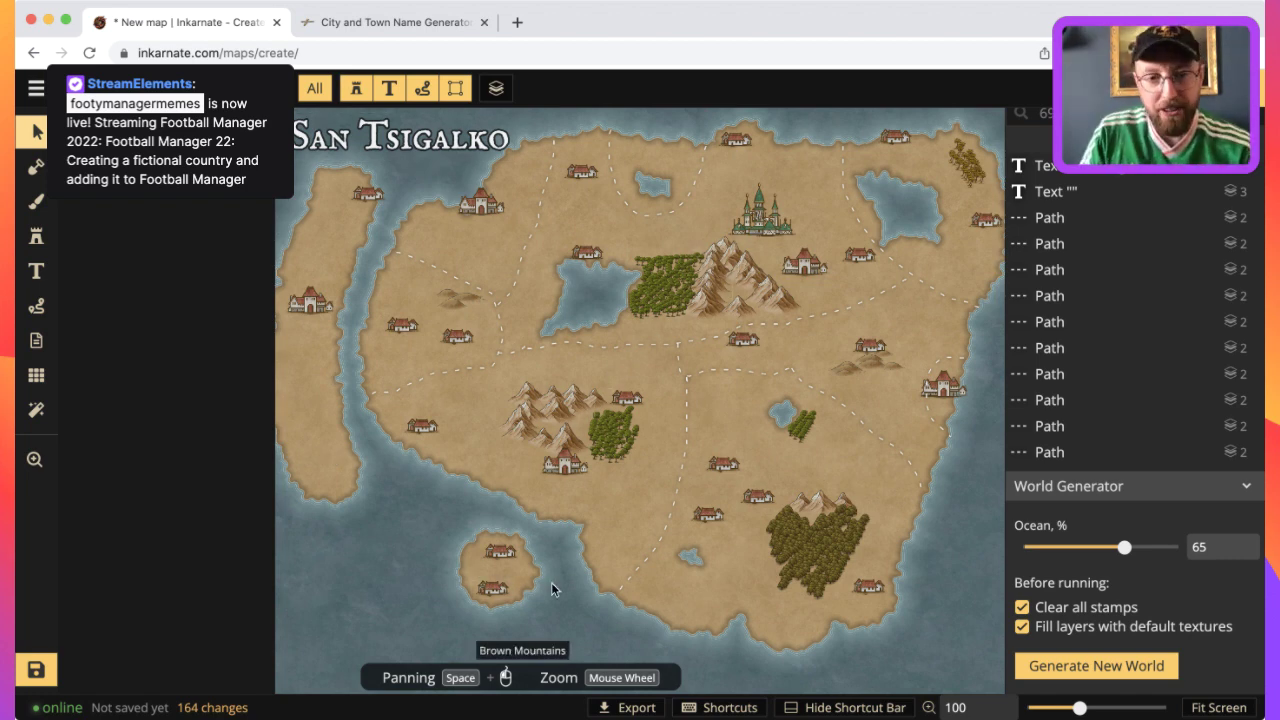
Examine the Elven Capital and the Human City stamps across the map by selecting them one after another.
click(753, 208)
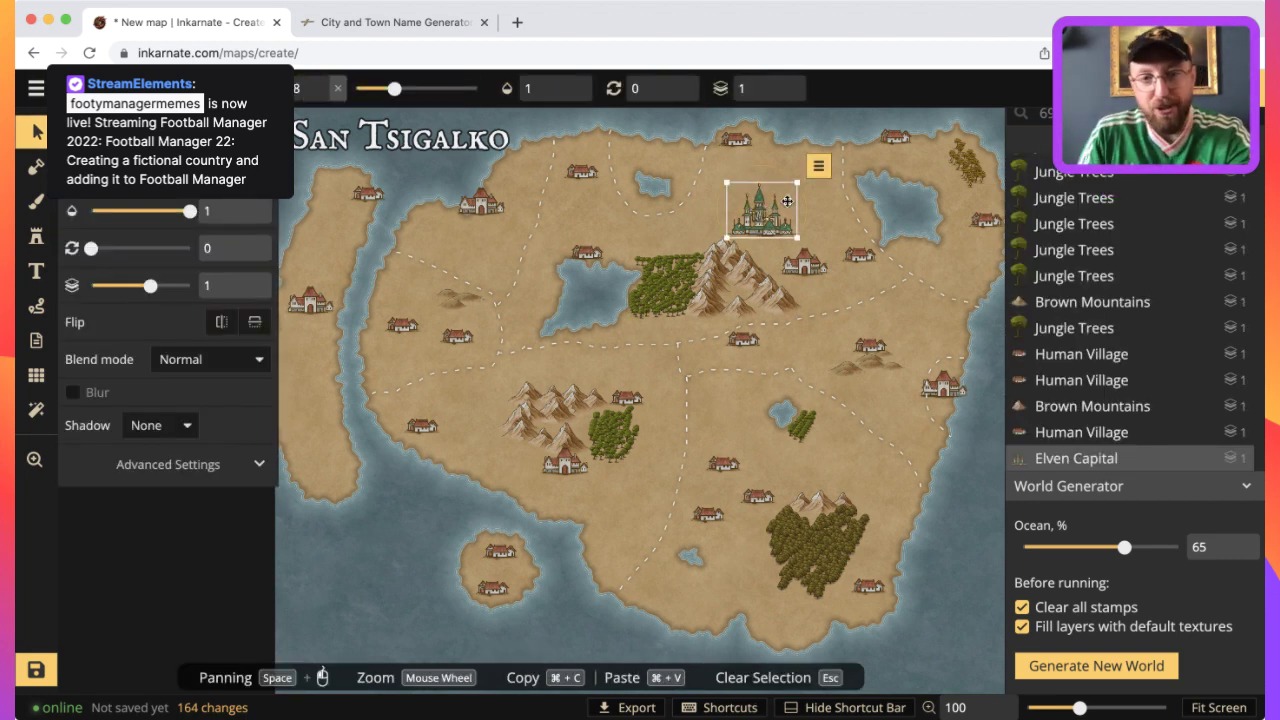
click(810, 266)
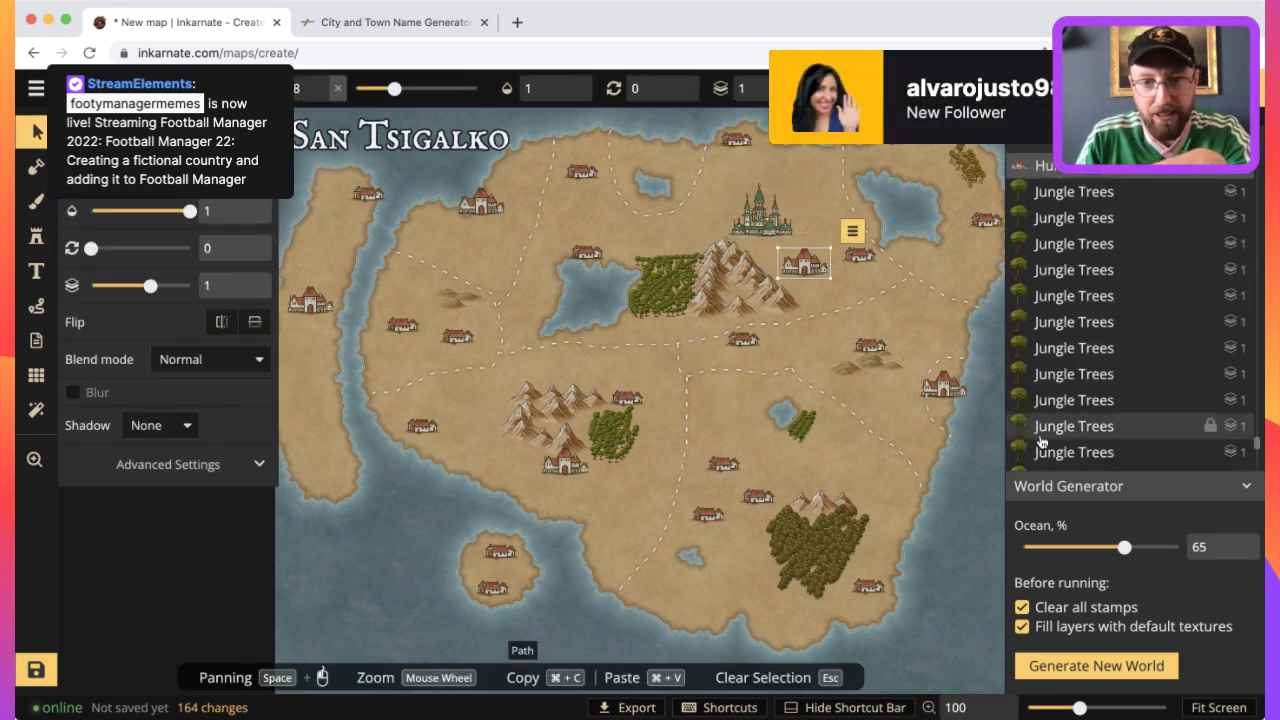
click(955, 393)
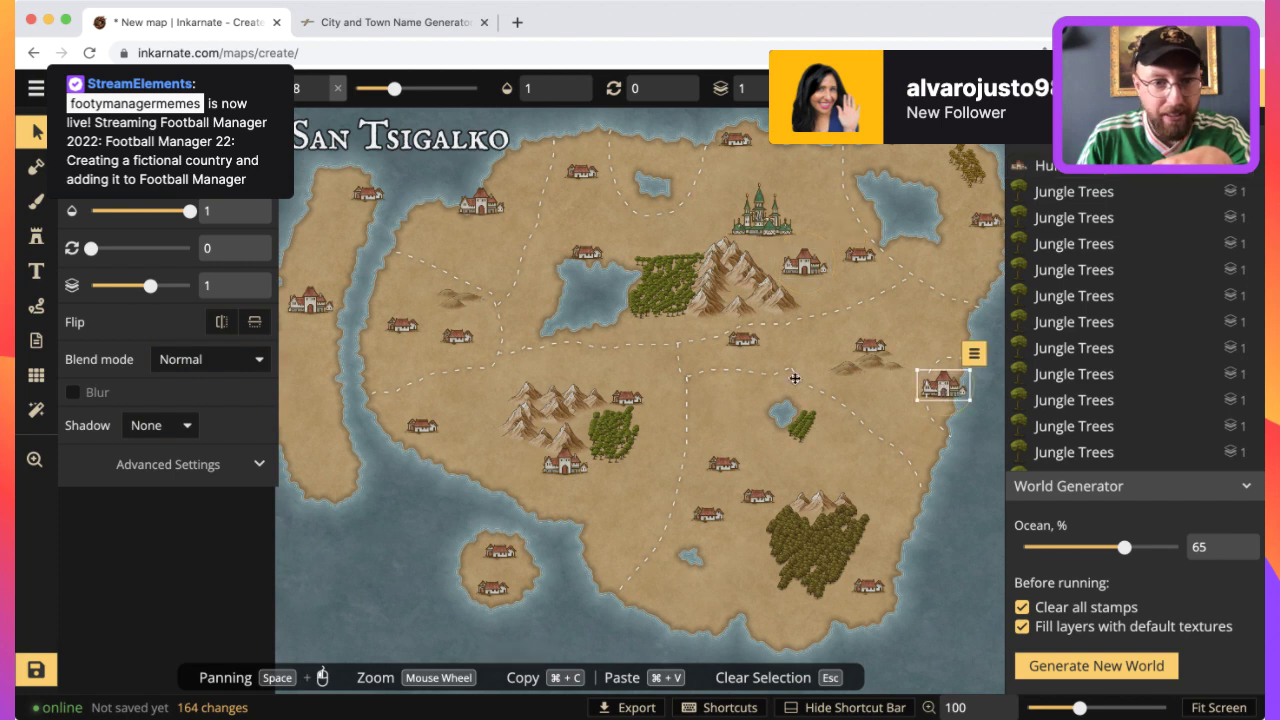
click(565, 462)
click(480, 202)
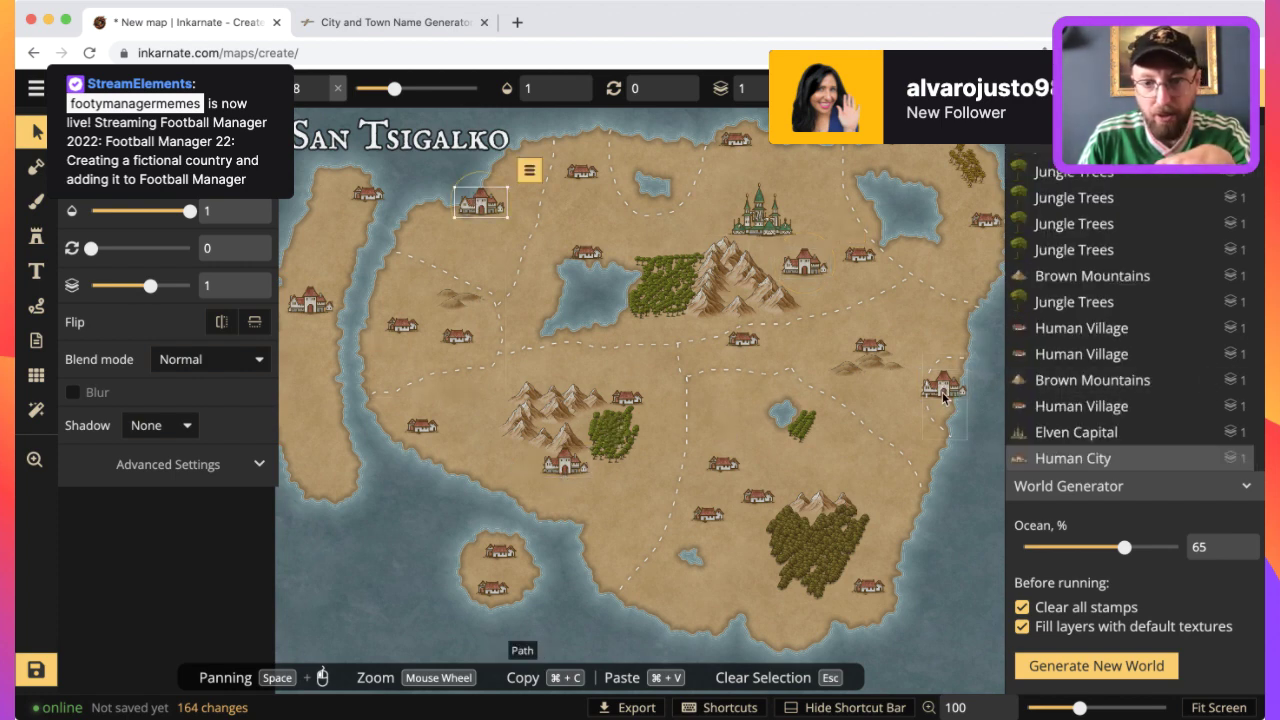
click(855, 327)
click(761, 212)
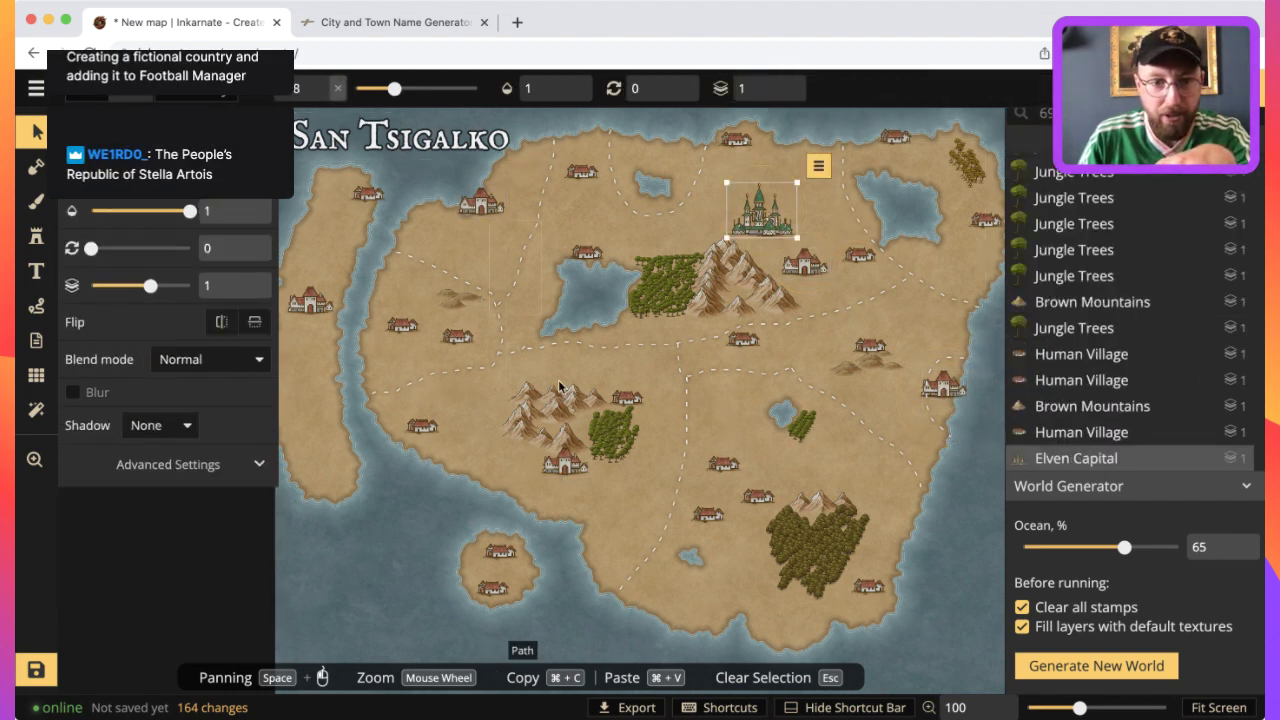
click(315, 307)
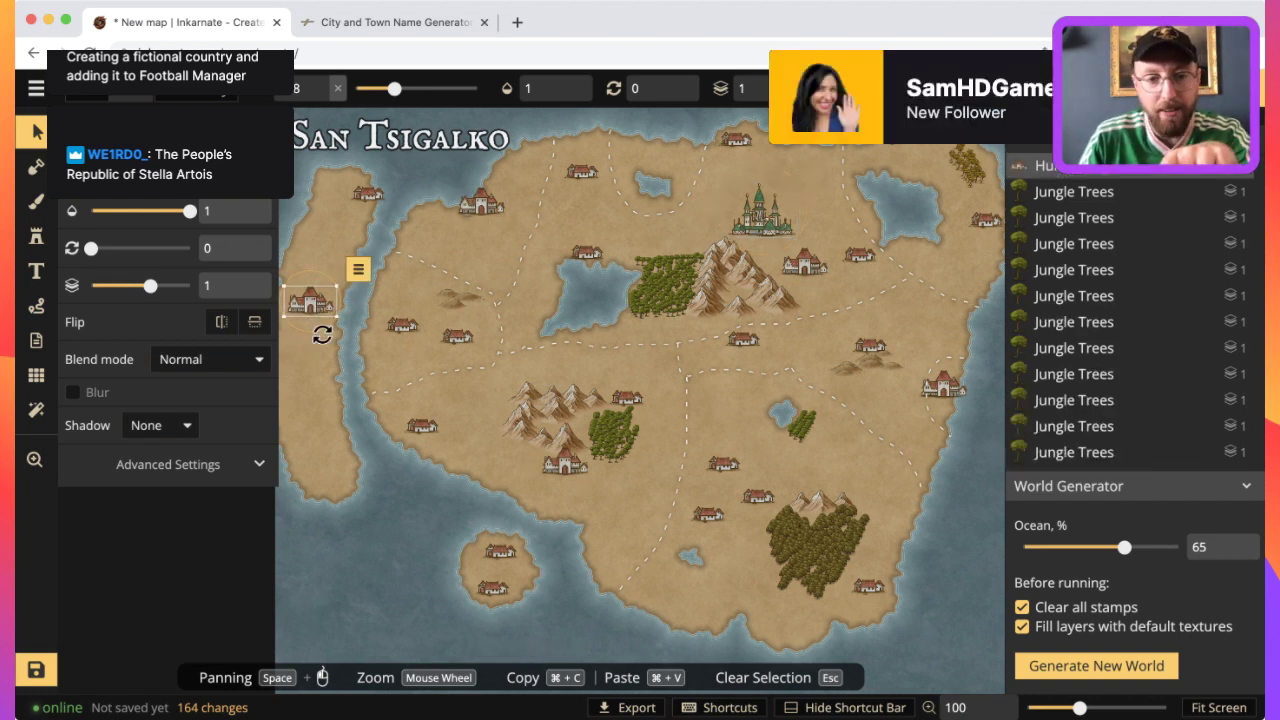
click(443, 467)
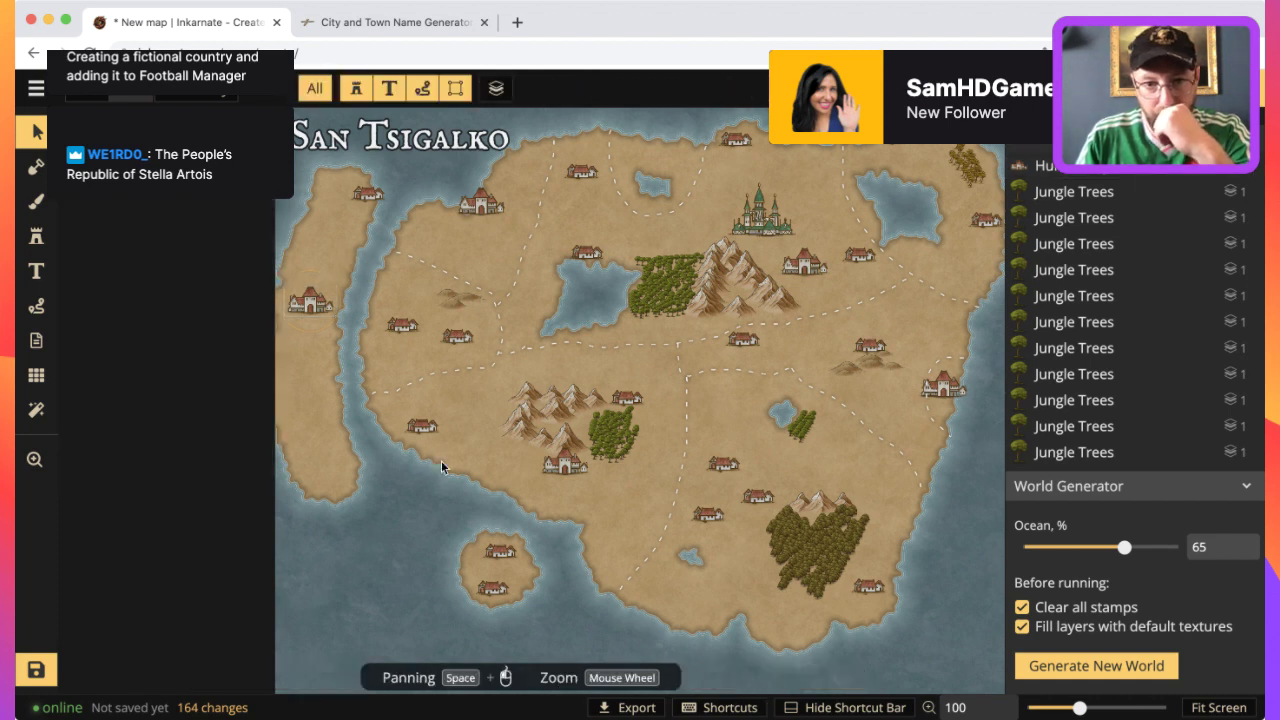
Examine the capital, its neighbouring city and the villages in the south and east of the map.
click(774, 220)
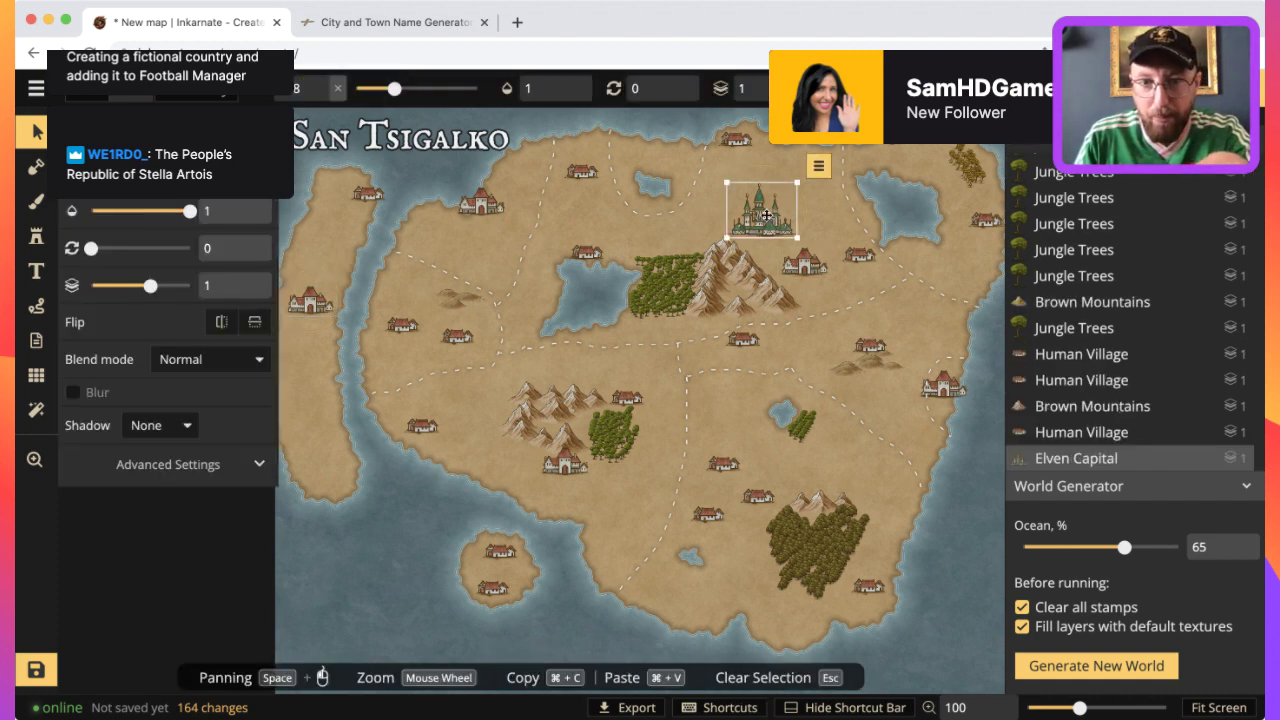
click(815, 273)
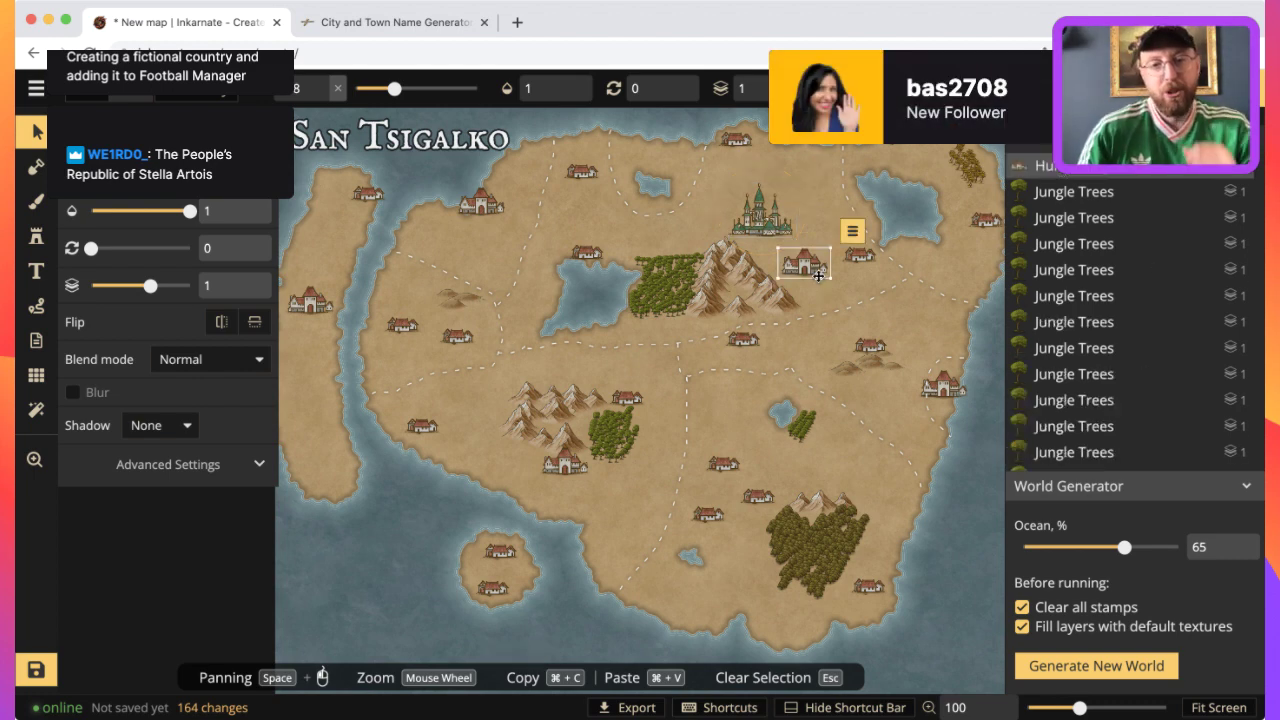
click(789, 218)
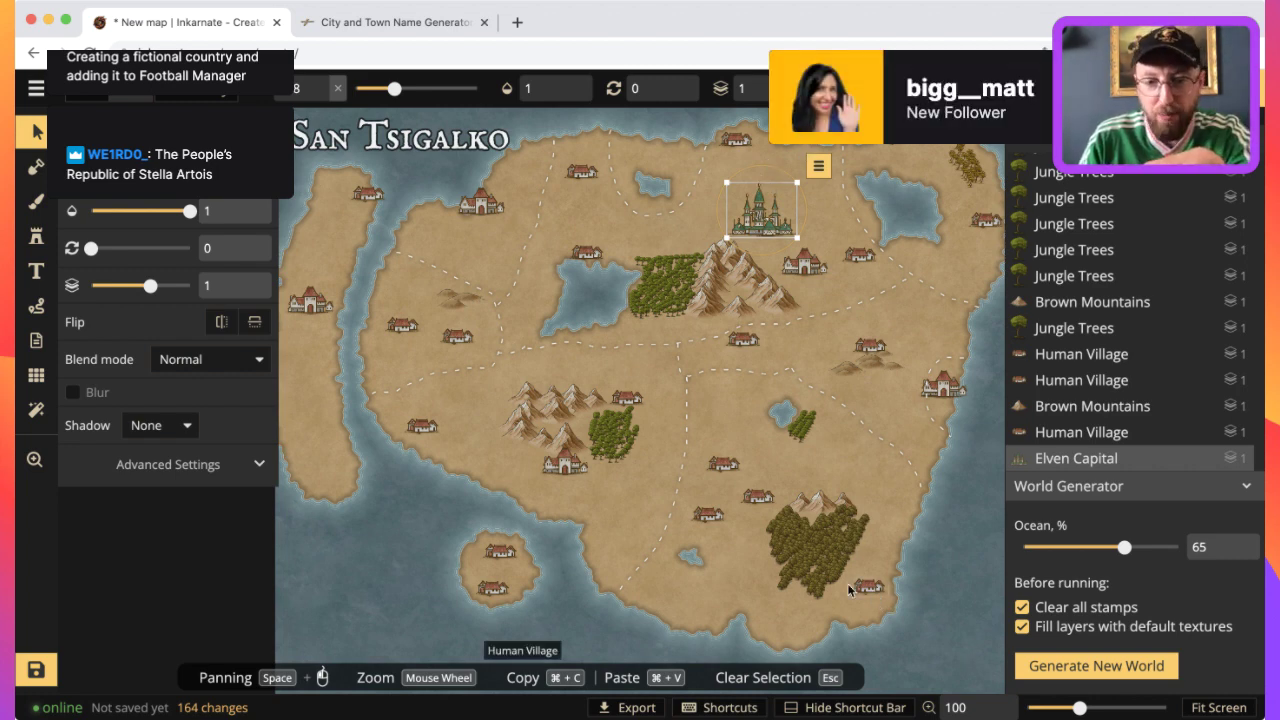
click(710, 515)
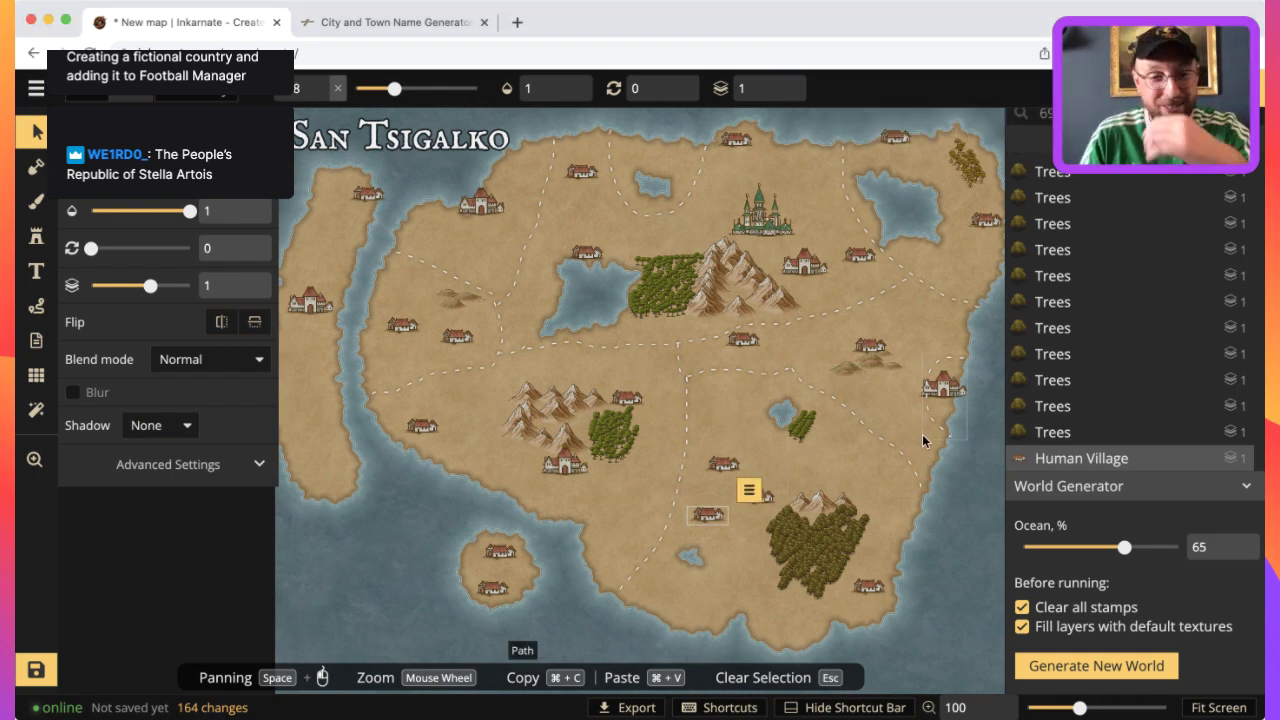
click(869, 585)
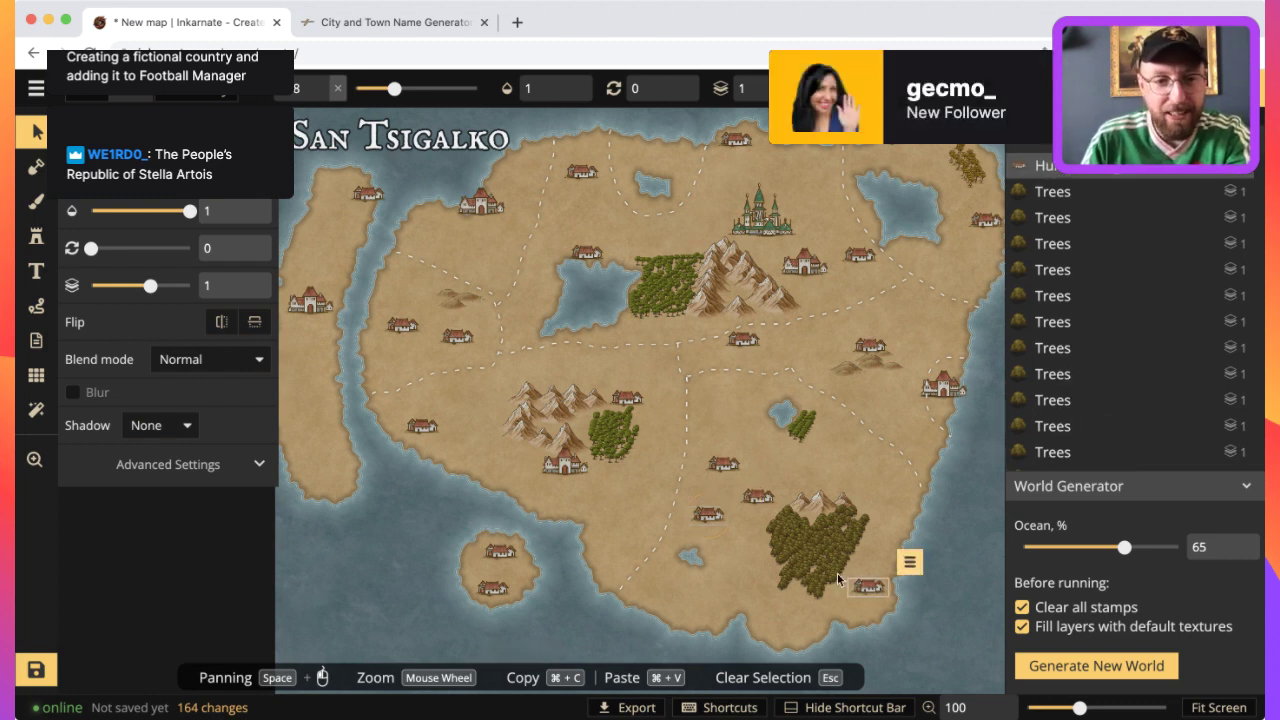
click(710, 515)
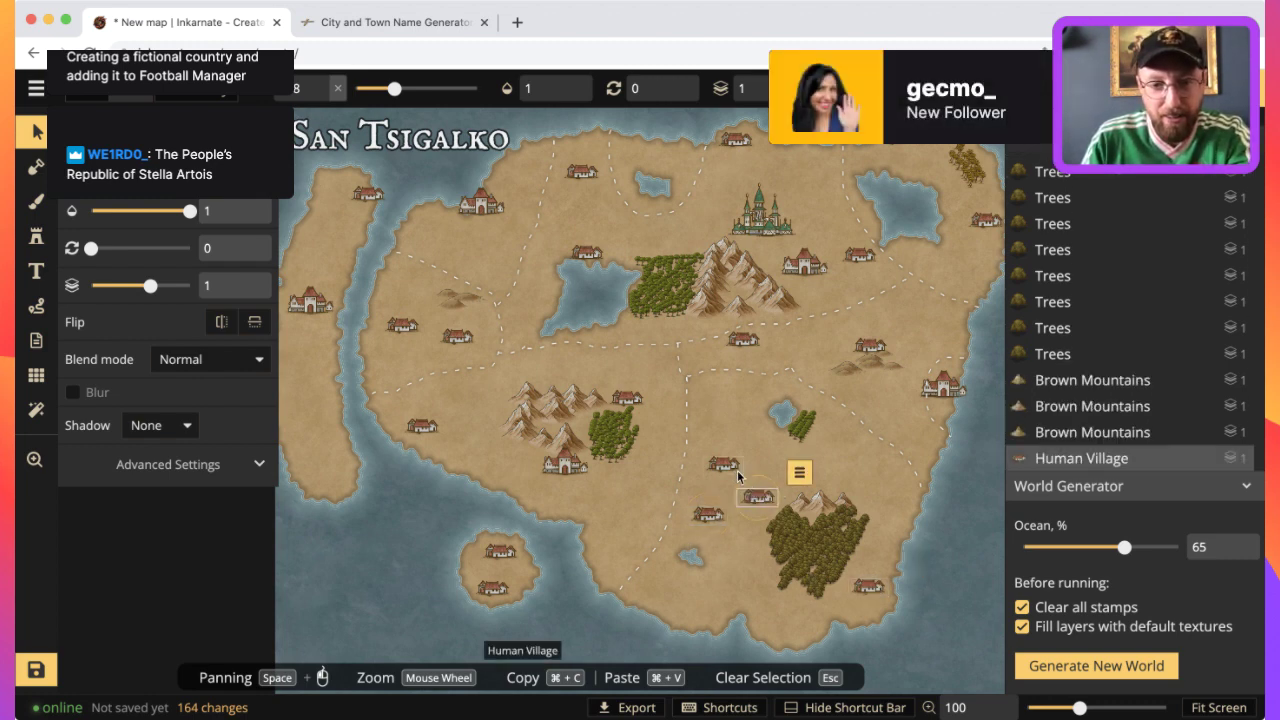
click(878, 348)
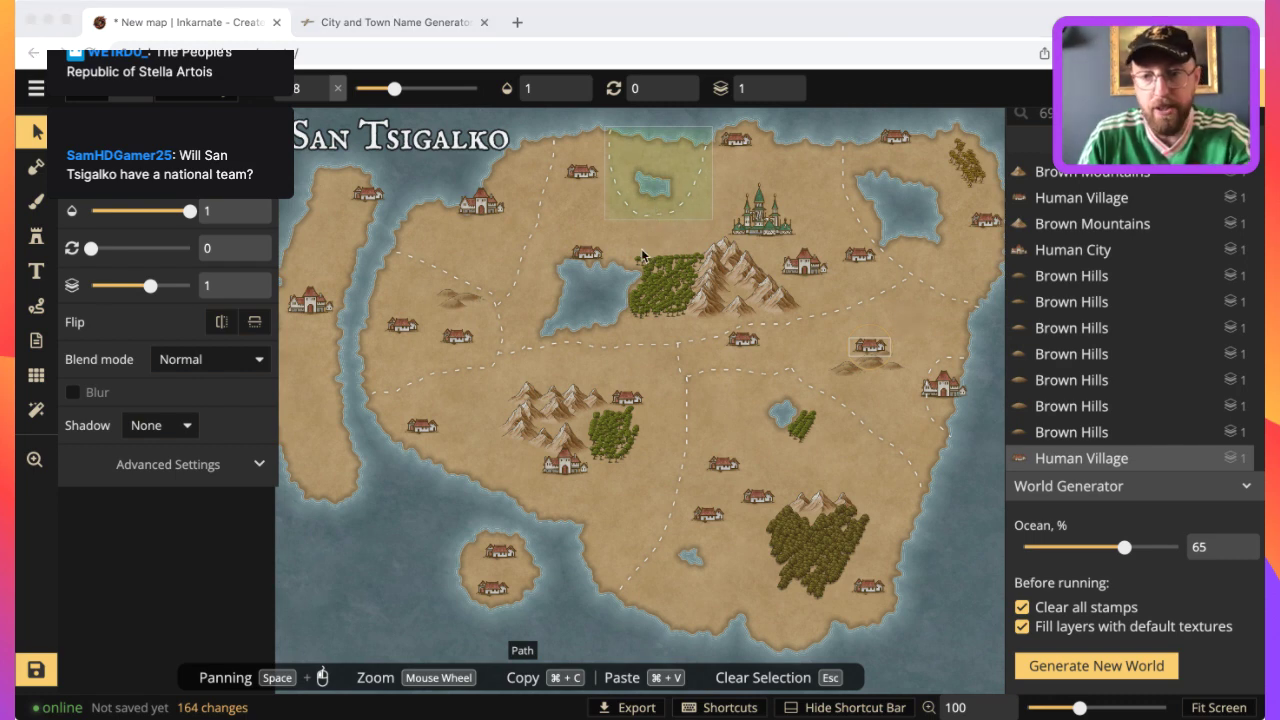
click(668, 304)
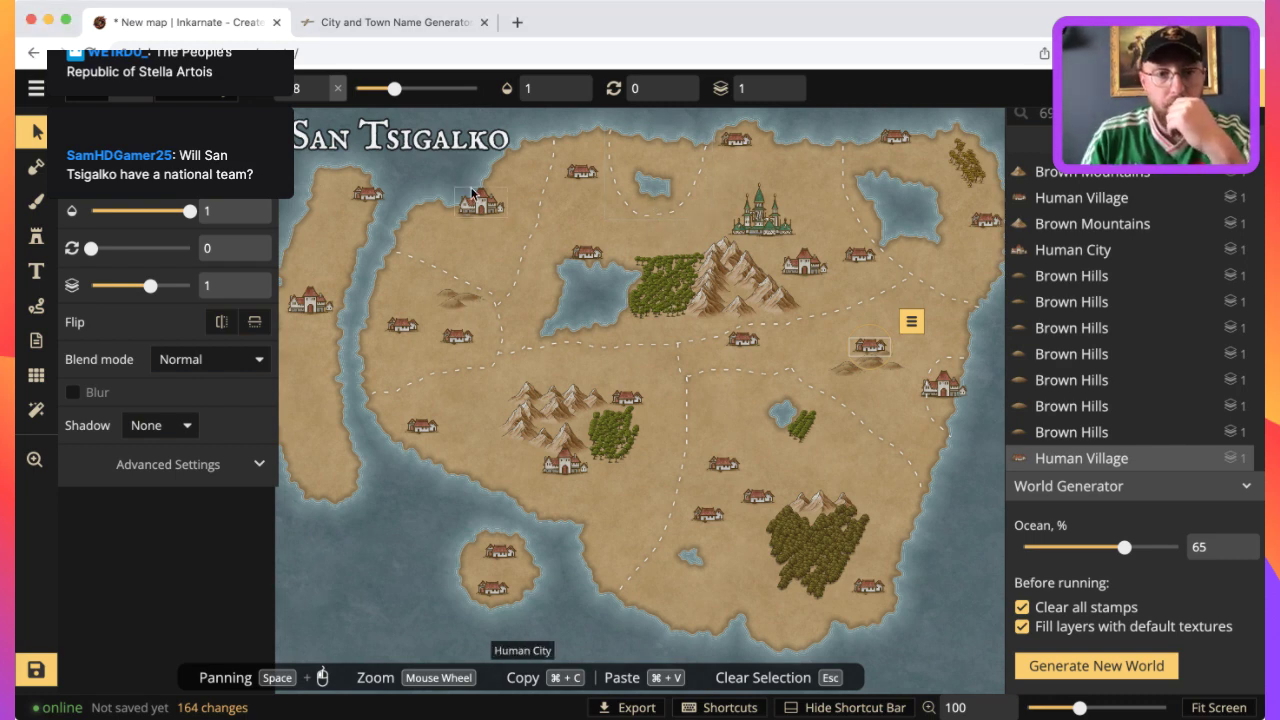
Set the size for new map labels to 10 with the Text tool.
click(36, 271)
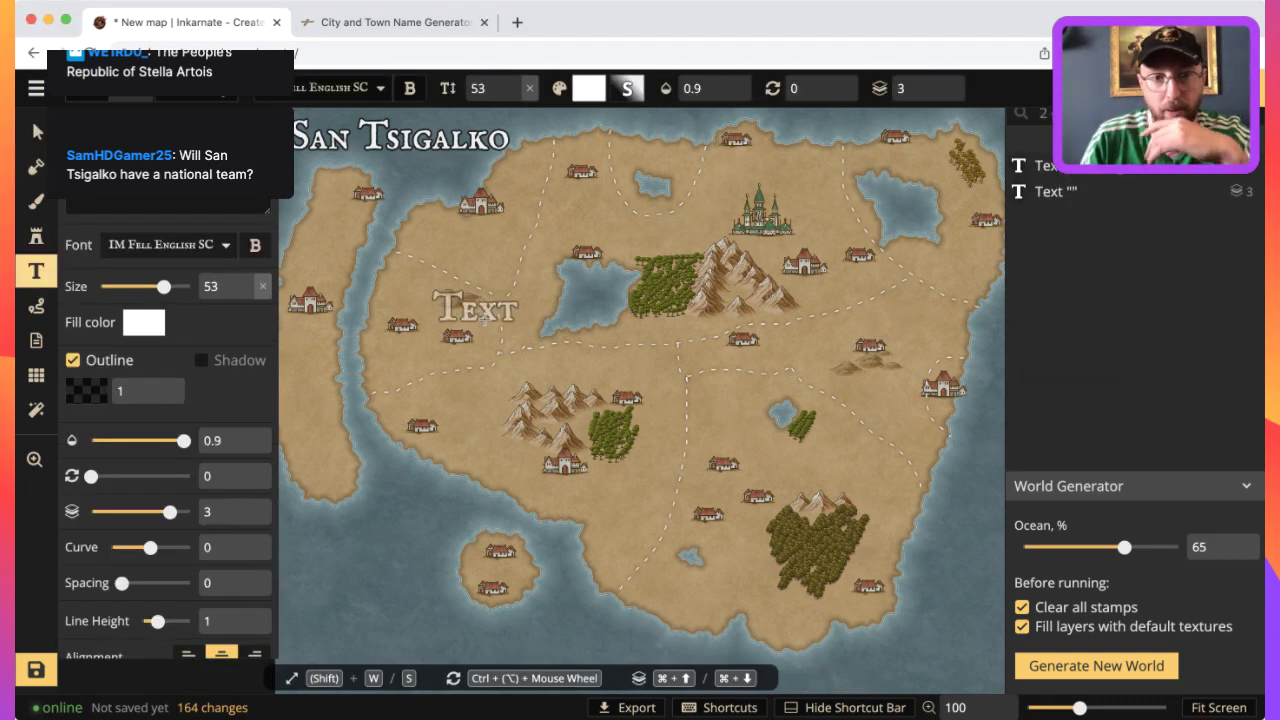
drag(164, 286, 122, 286)
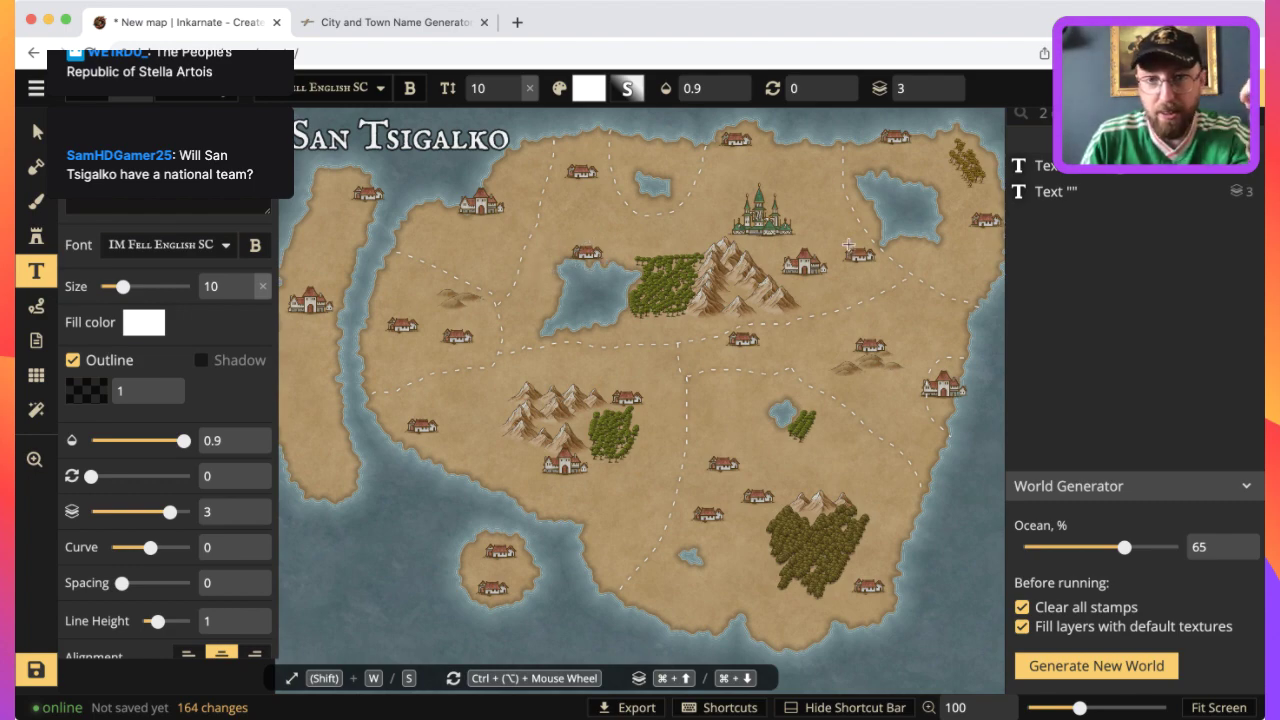
Switch to the City and Town Name Generator page and review its list of Spanish town names for the map.
click(395, 23)
scroll(218, 230, down, 2)
scroll(222, 260, up, 2)
scroll(230, 300, down, 2)
scroll(232, 321, down, 6)
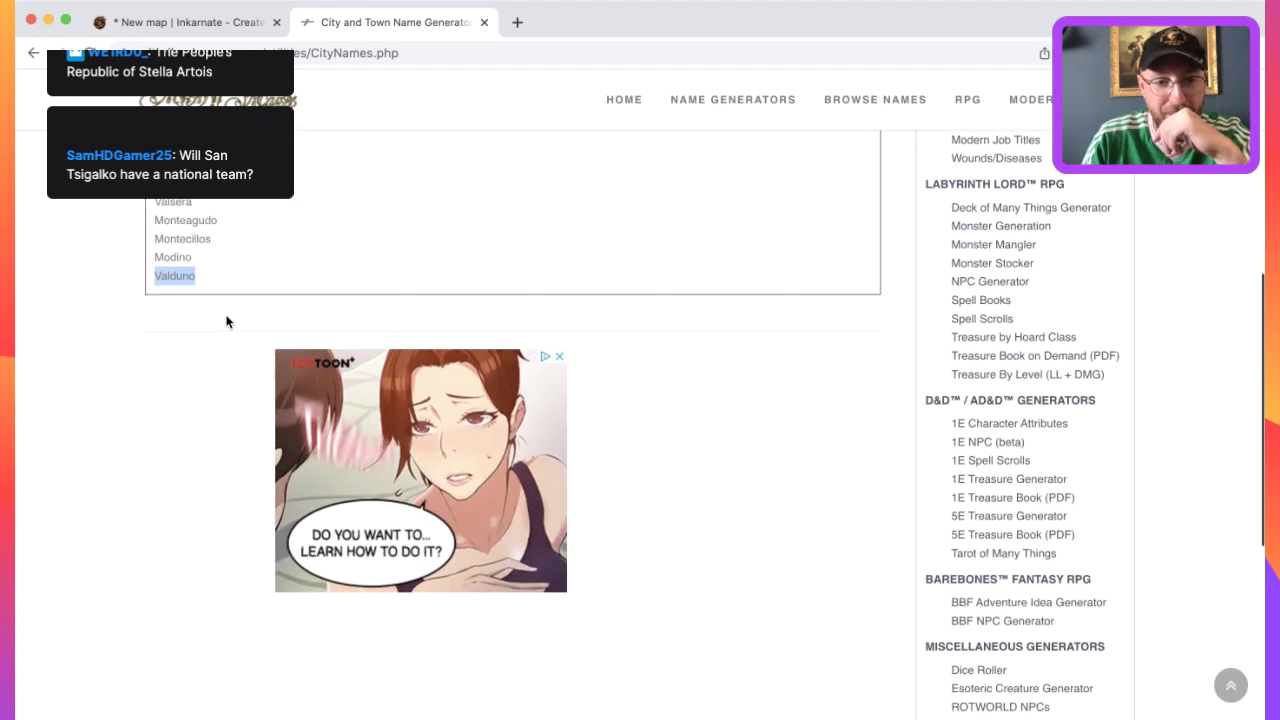
scroll(269, 309, up, 2)
scroll(269, 309, up, 4)
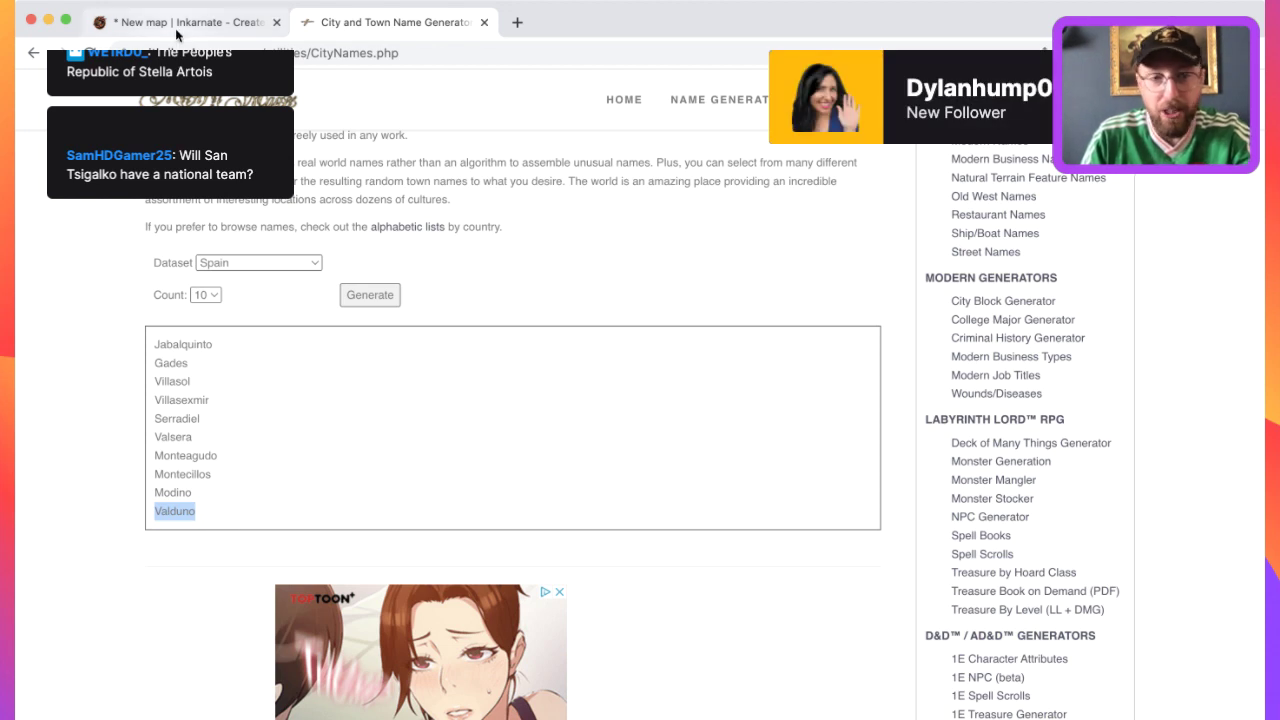
key(super+Tab)
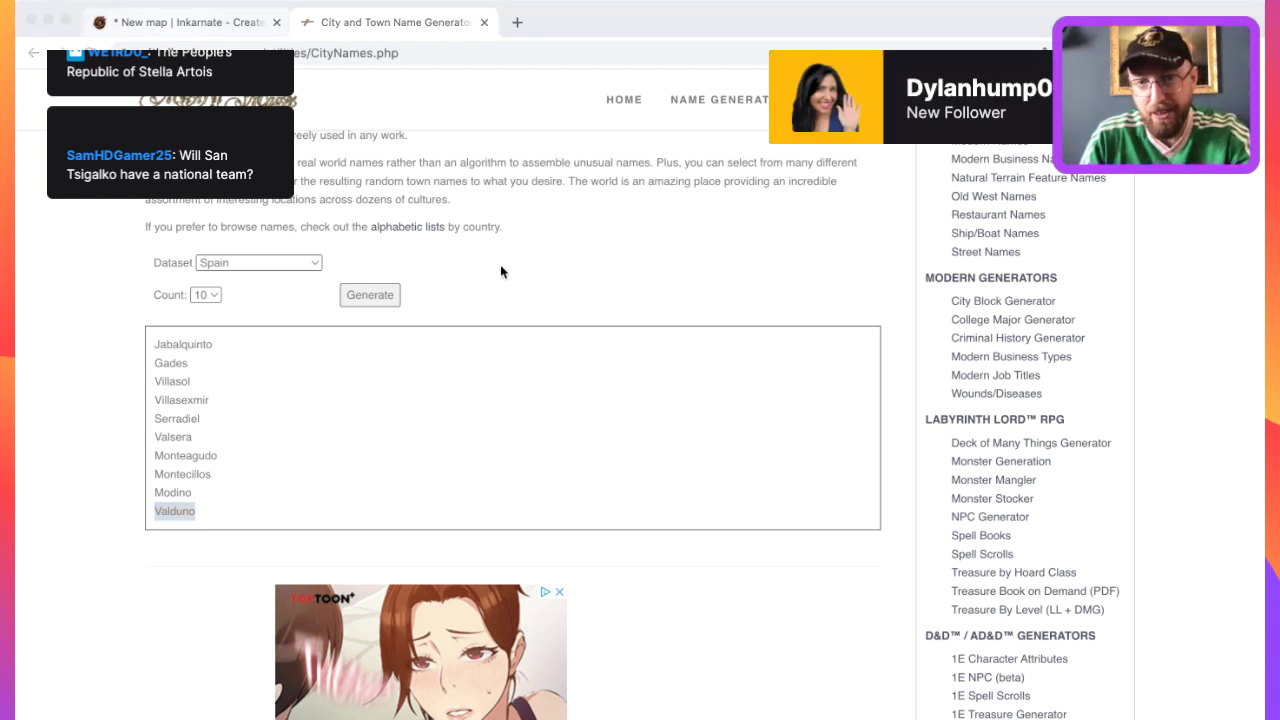
click(180, 22)
click(350, 22)
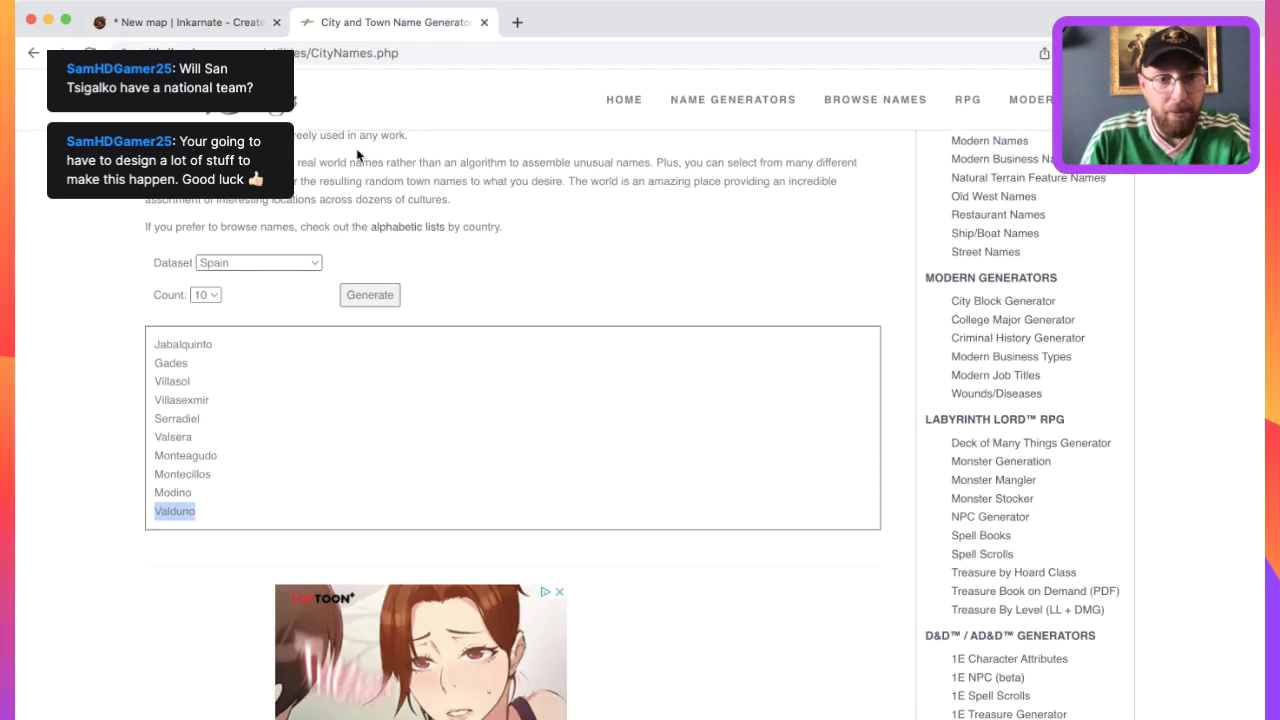
Generate a list of 50 town names from the Spain dataset.
click(370, 295)
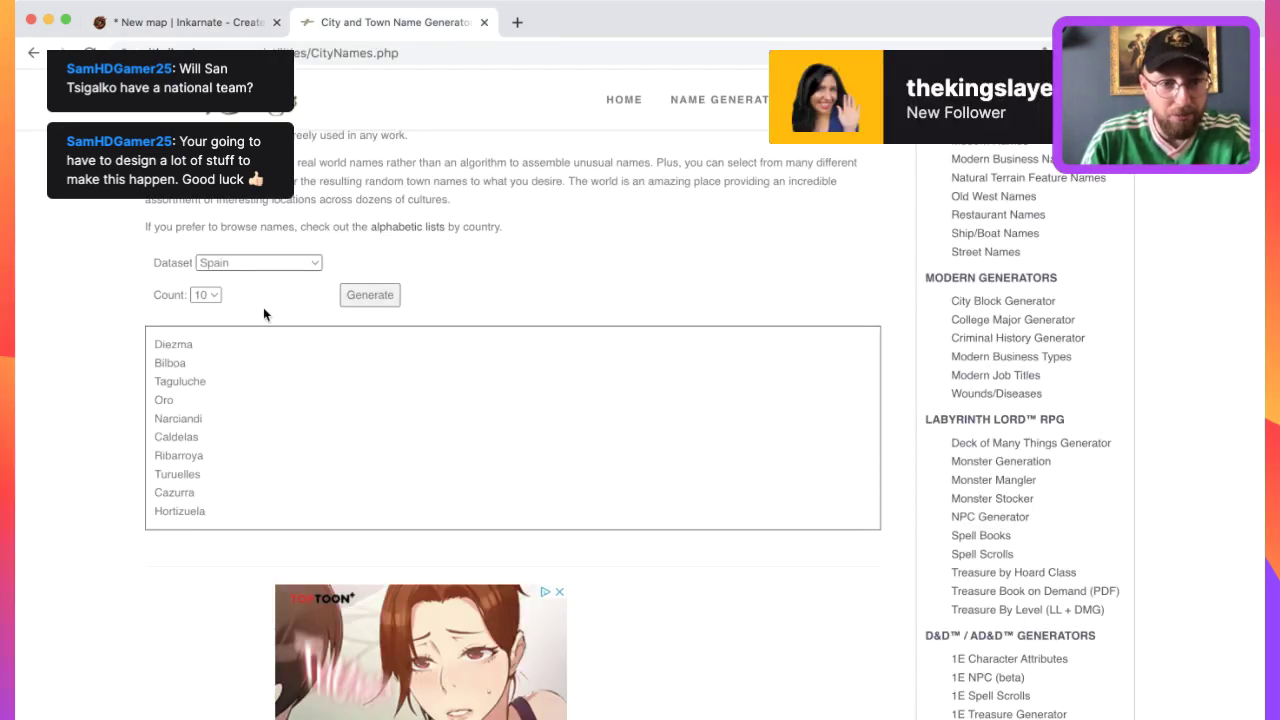
click(205, 295)
click(205, 331)
click(370, 295)
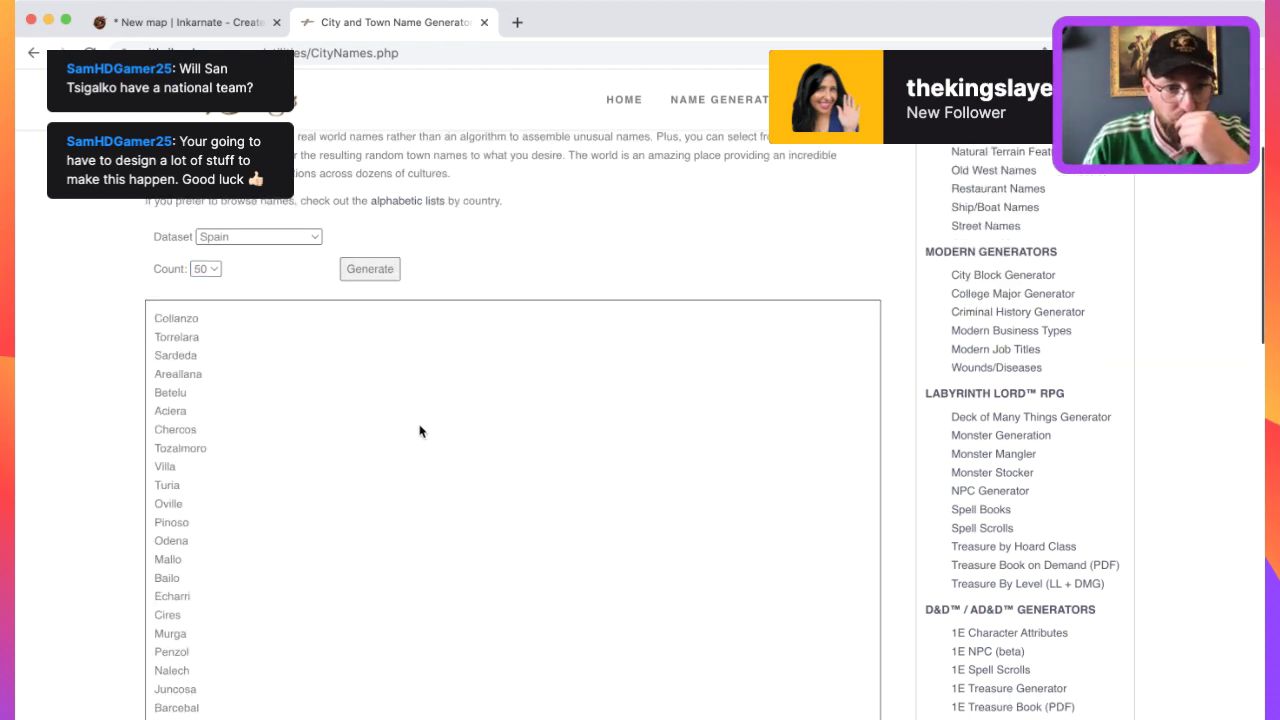
Copy Alburquerque from the town name list and add it to the Inkarnate map as a size 17 label near the southwestern coastal village.
scroll(420, 428, down, 5)
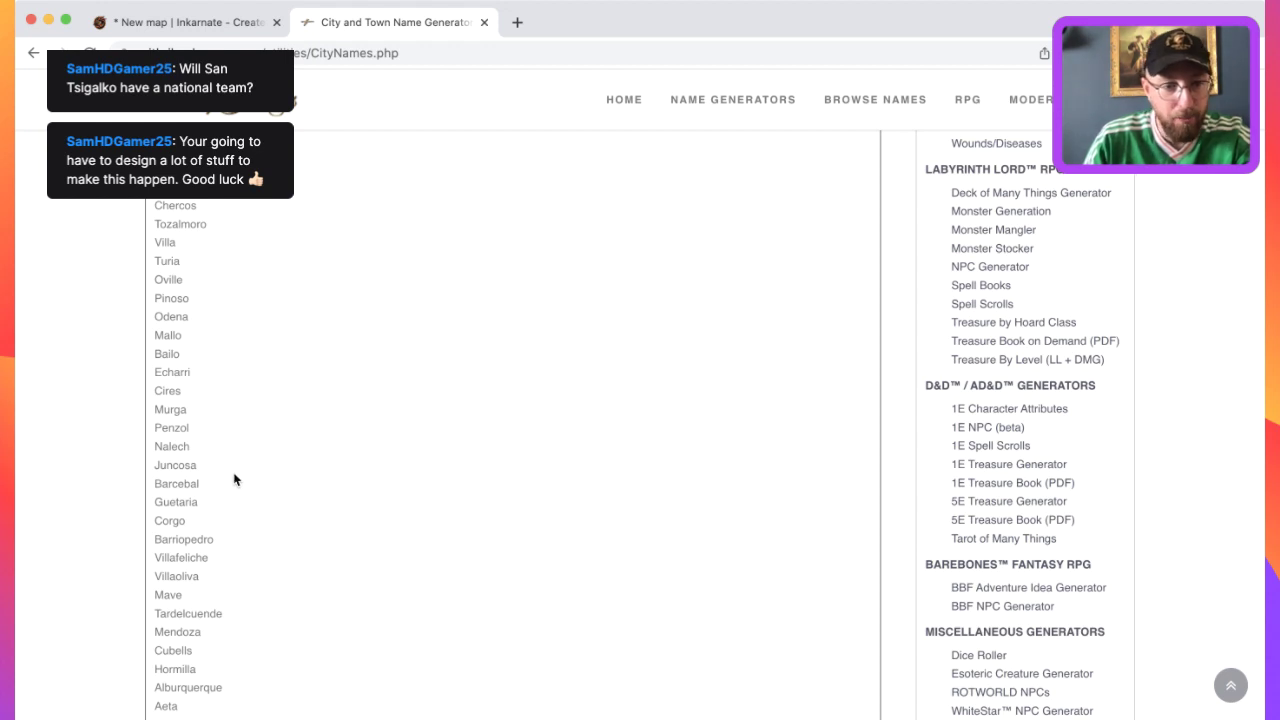
scroll(234, 480, down, 5)
drag(234, 434, 155, 443)
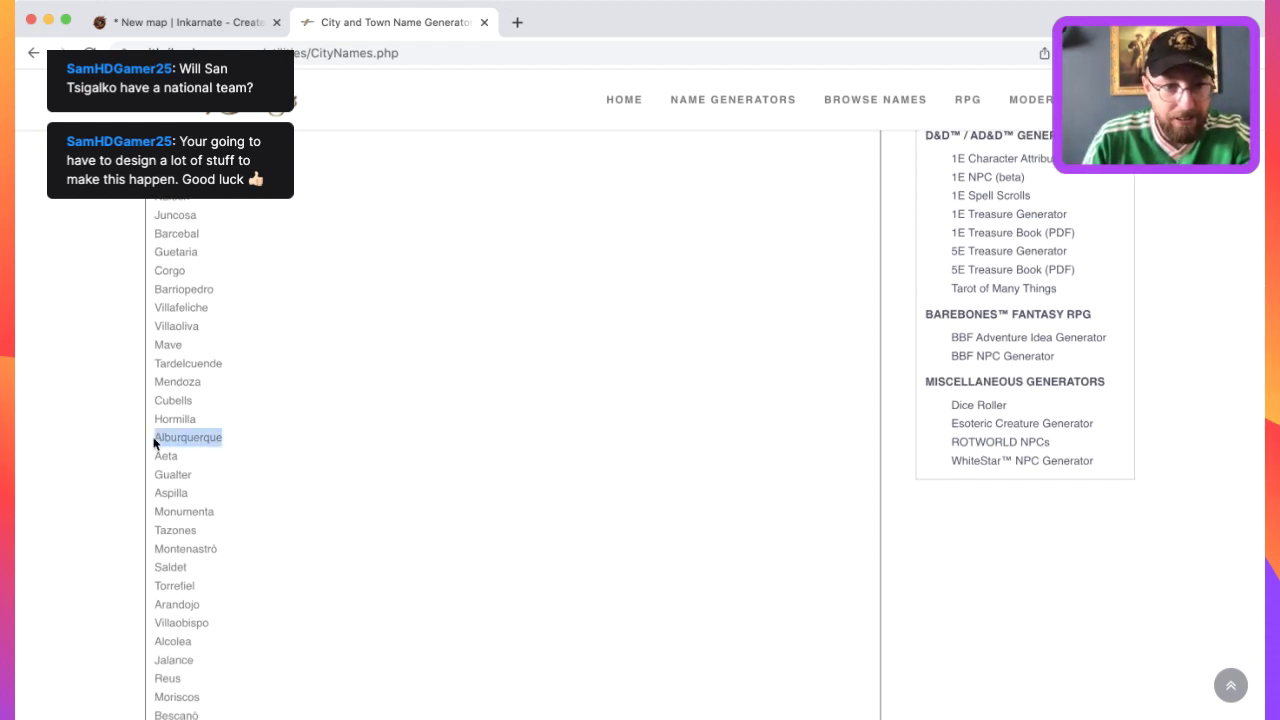
click(190, 16)
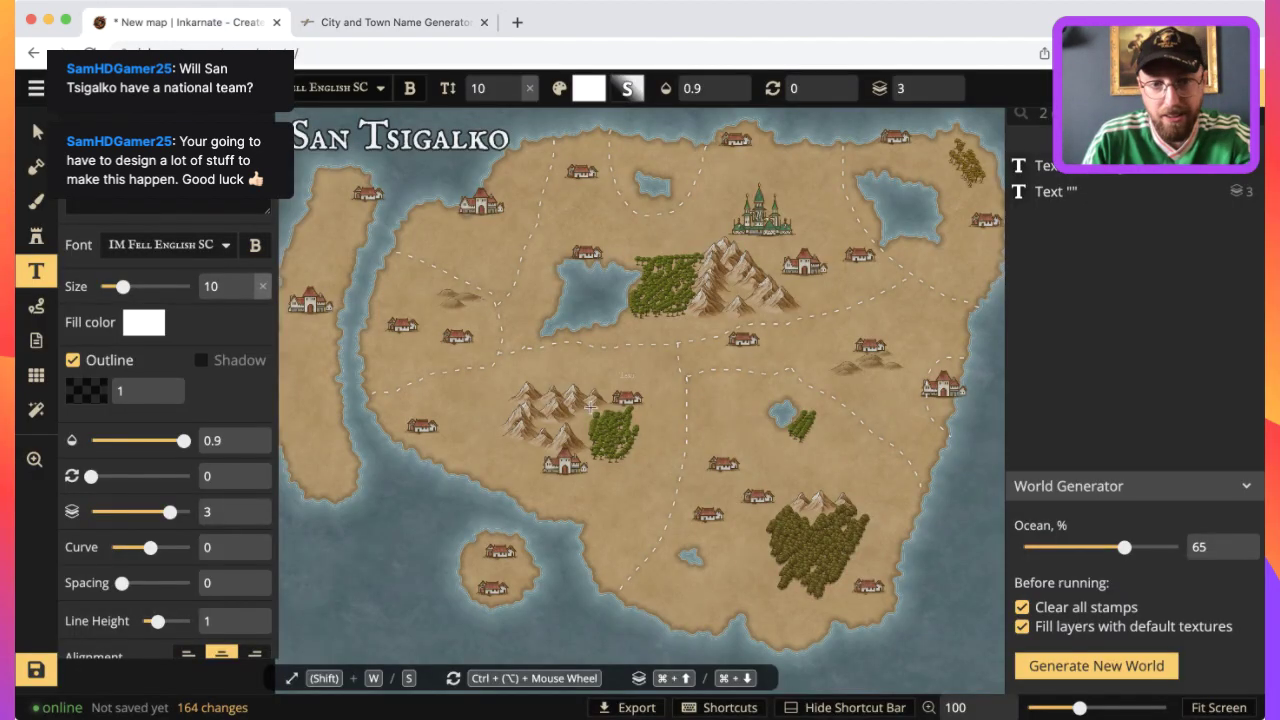
click(455, 418)
key(super+v)
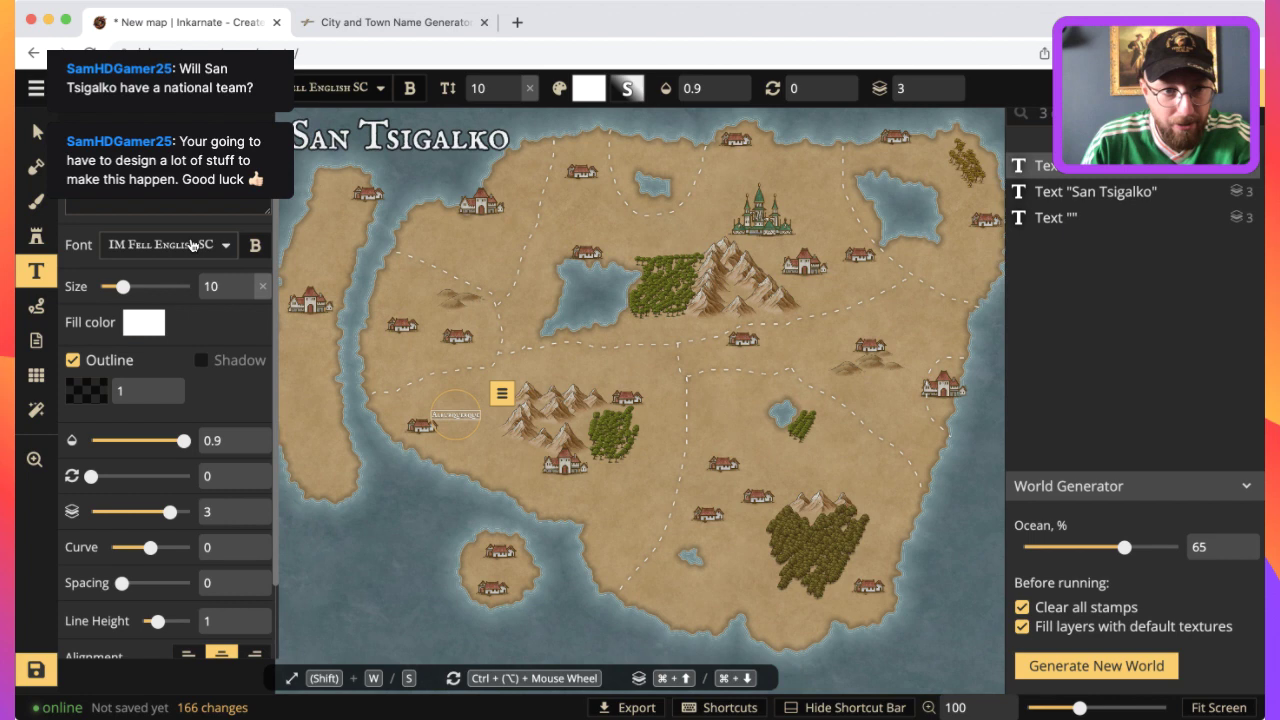
drag(123, 286, 139, 287)
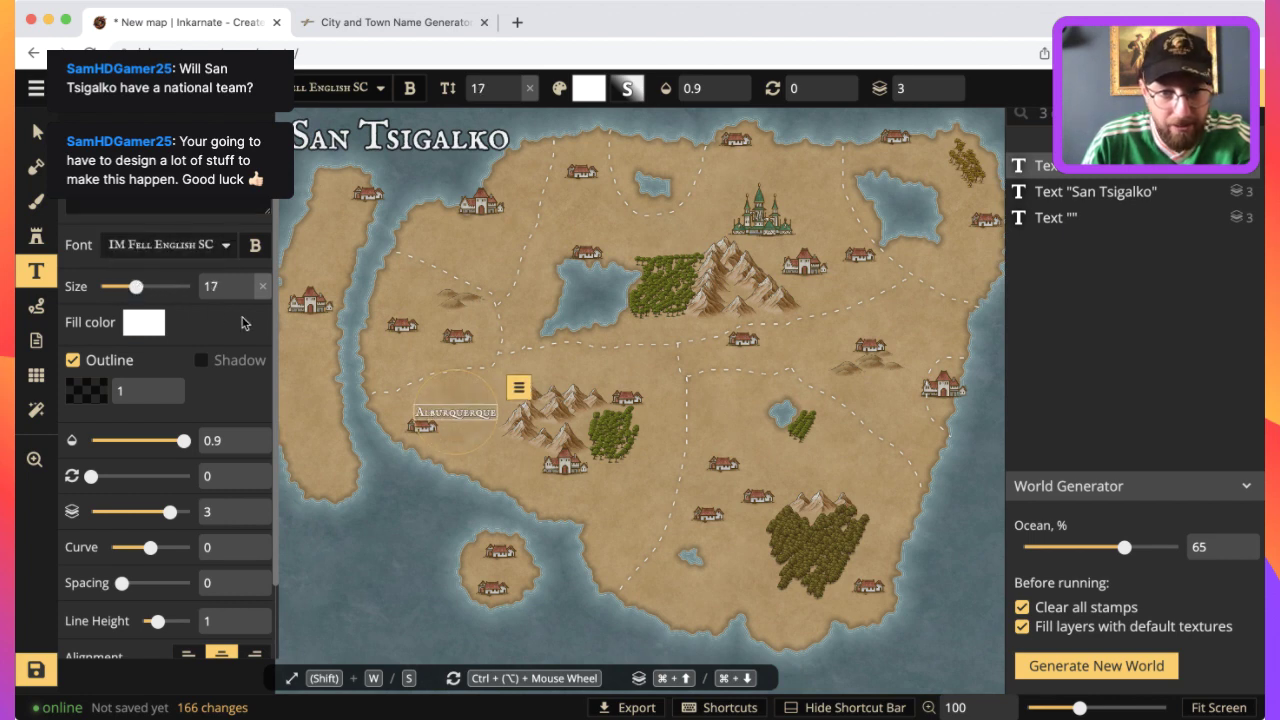
click(488, 360)
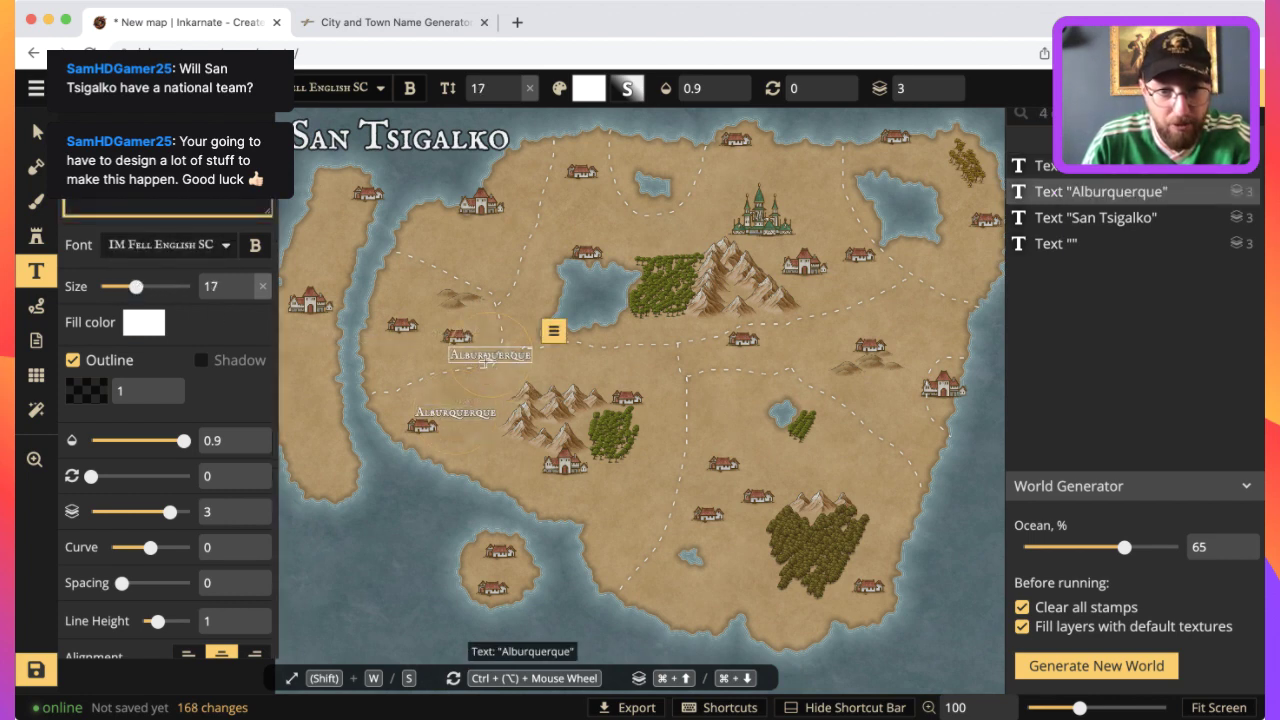
key(Delete)
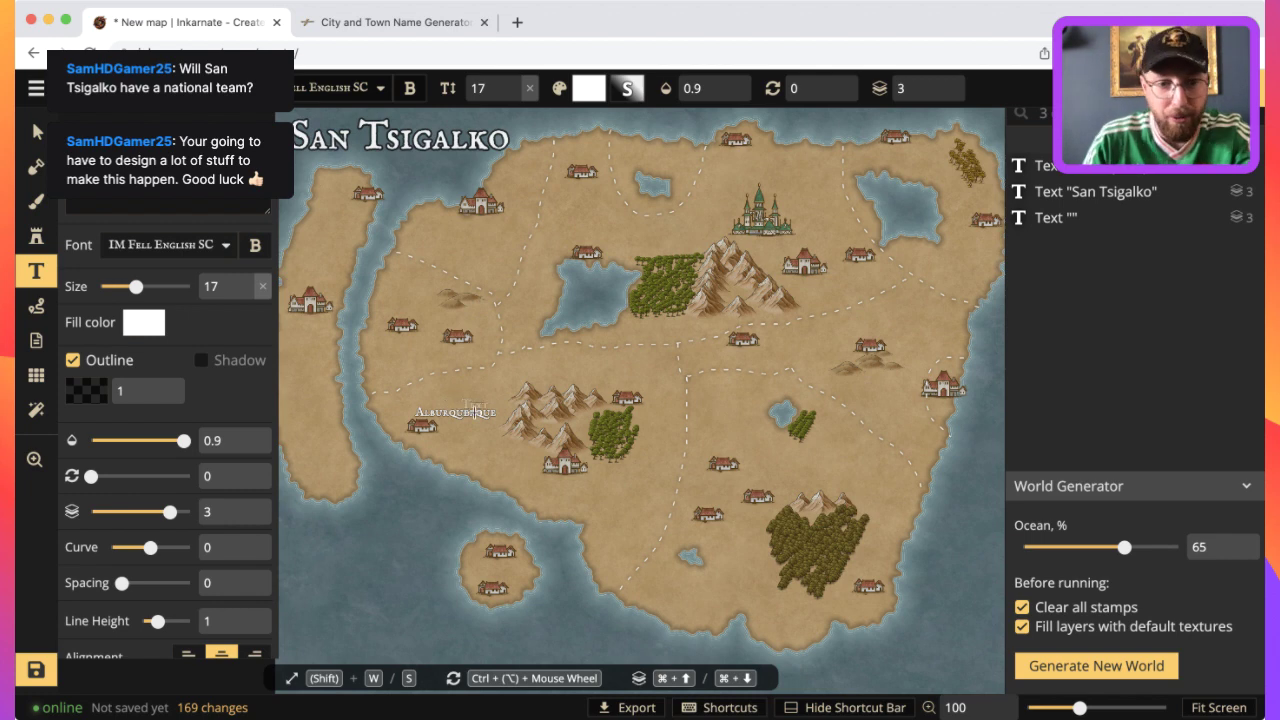
click(458, 412)
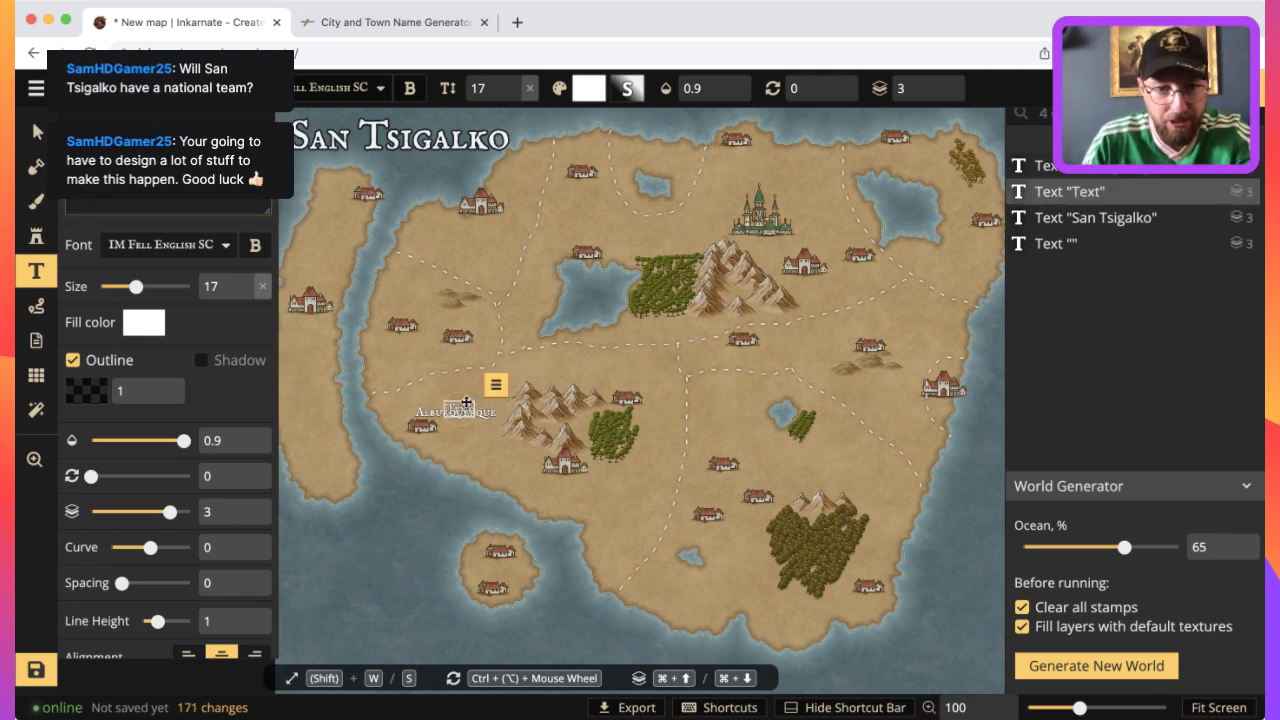
click(33, 126)
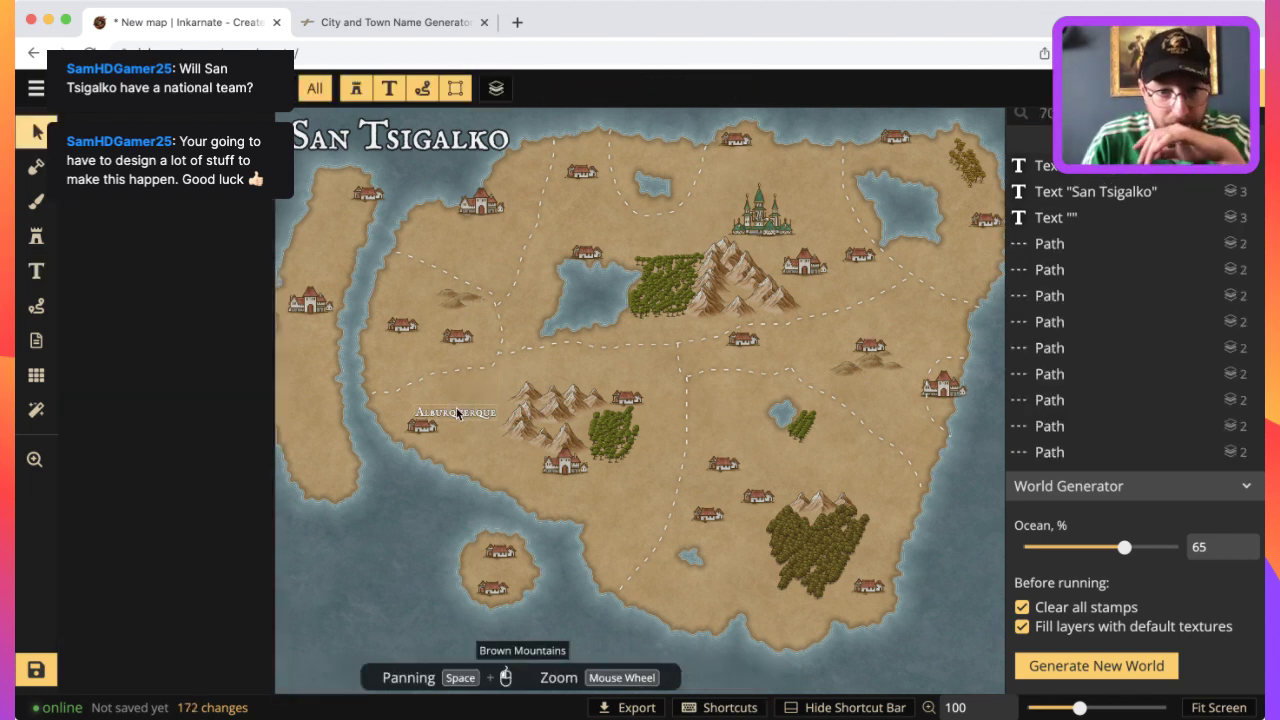
Move the Alburquerque label directly beneath the southwestern coastal village.
click(455, 413)
drag(460, 414, 432, 441)
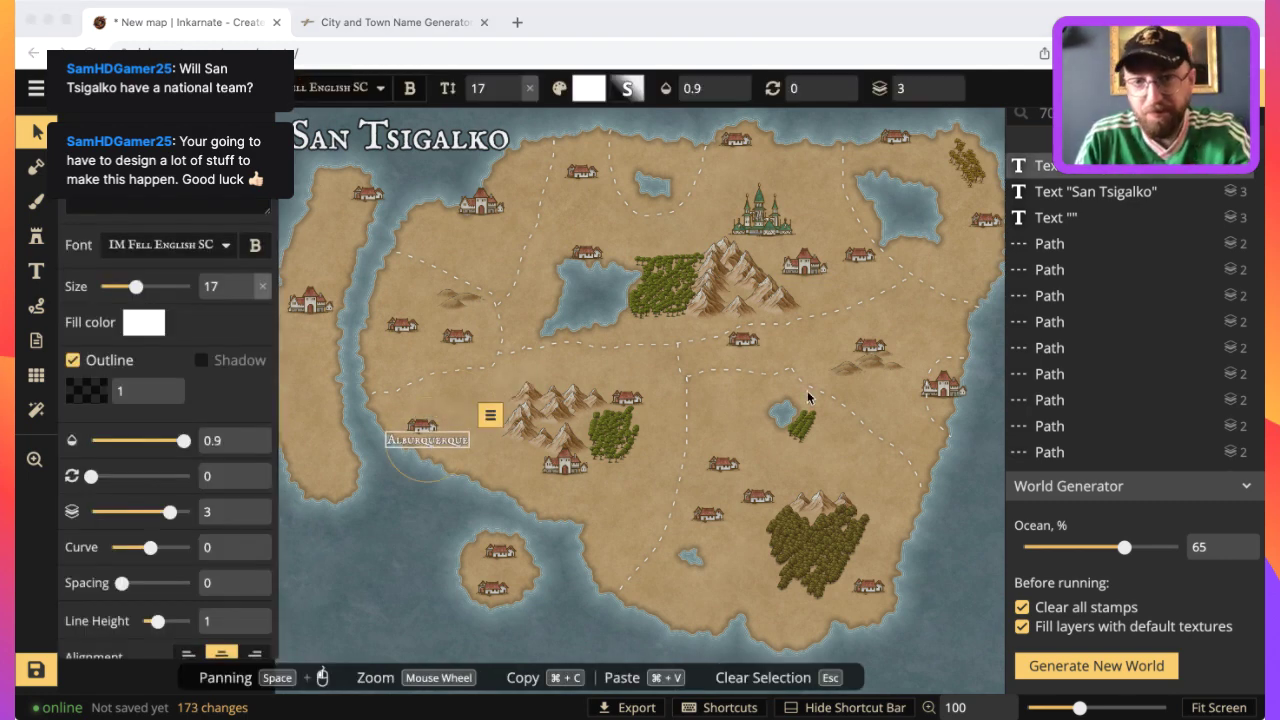
click(652, 440)
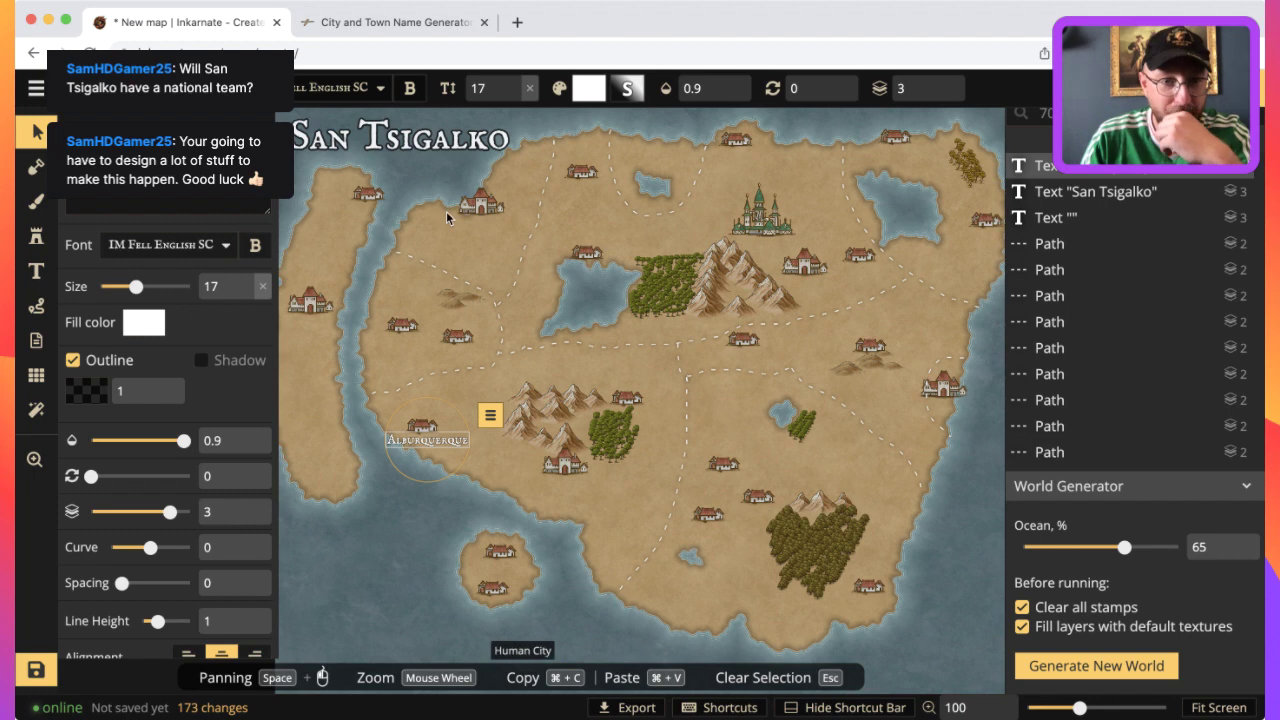
Copy Arandojo from the town name page and add it as a map label beneath the village north of the small southern lake.
click(390, 28)
scroll(325, 450, down, 5)
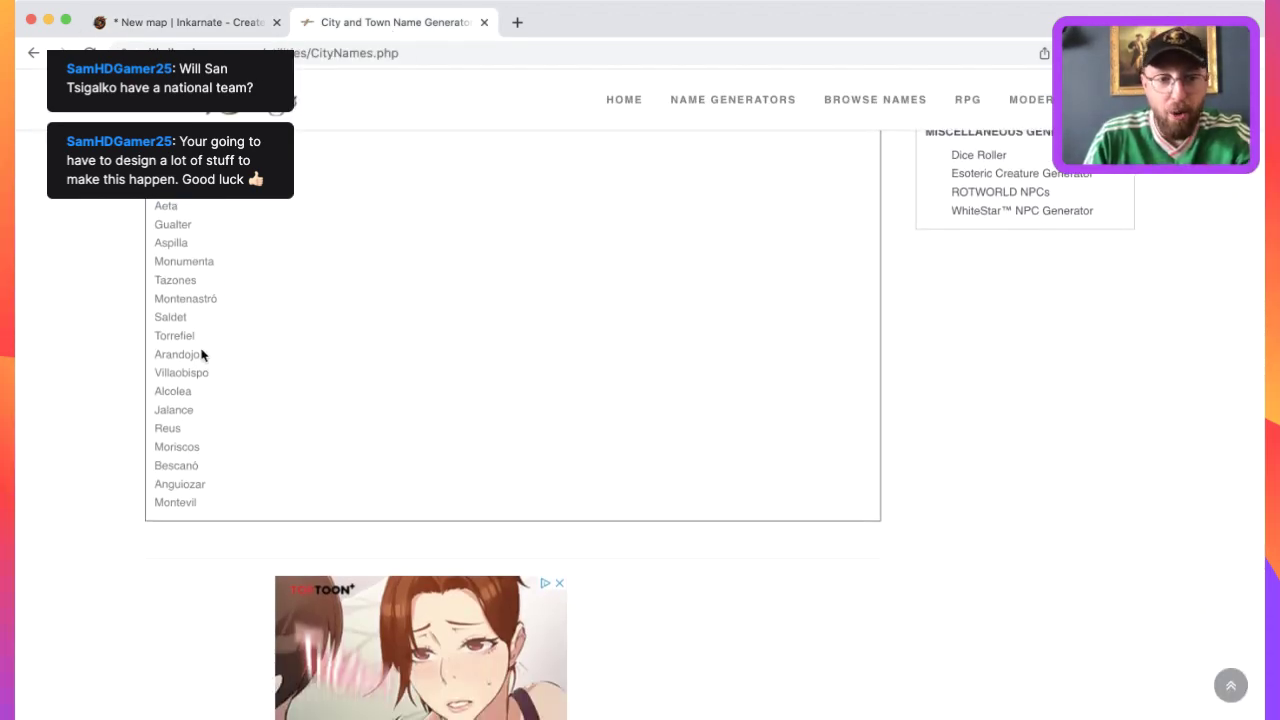
drag(178, 358, 155, 356)
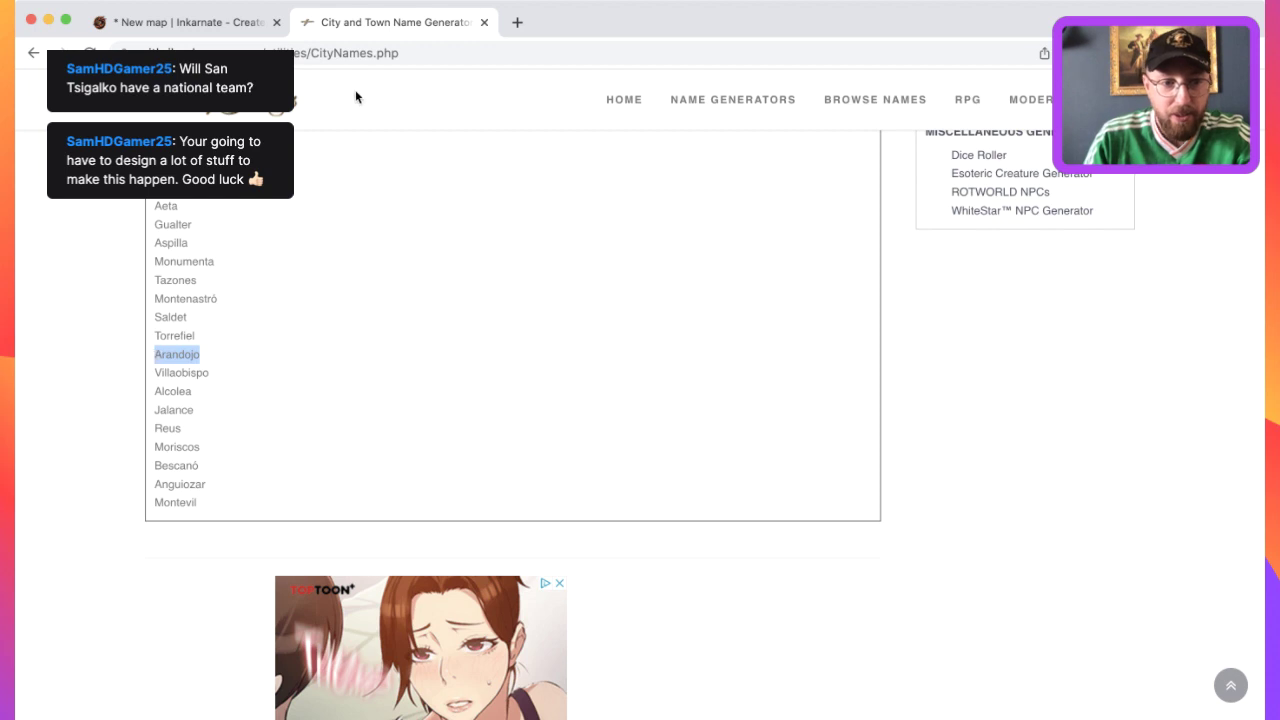
click(250, 27)
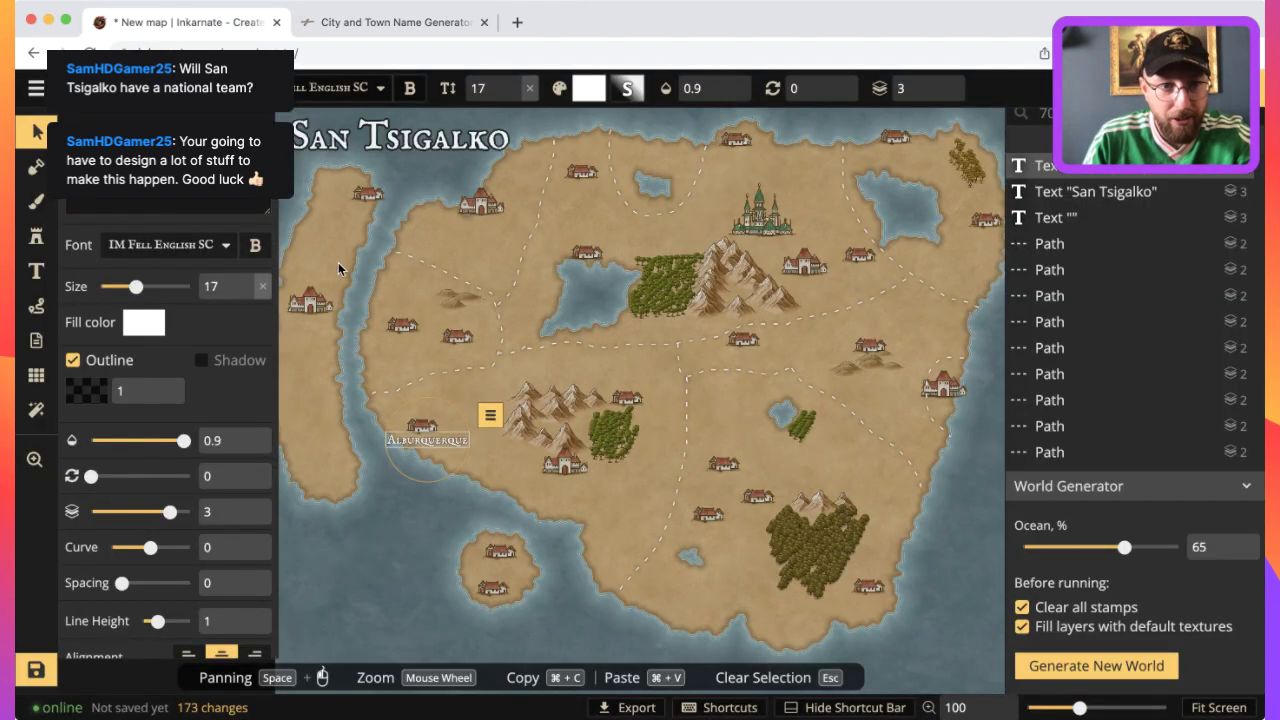
key(Escape)
click(37, 273)
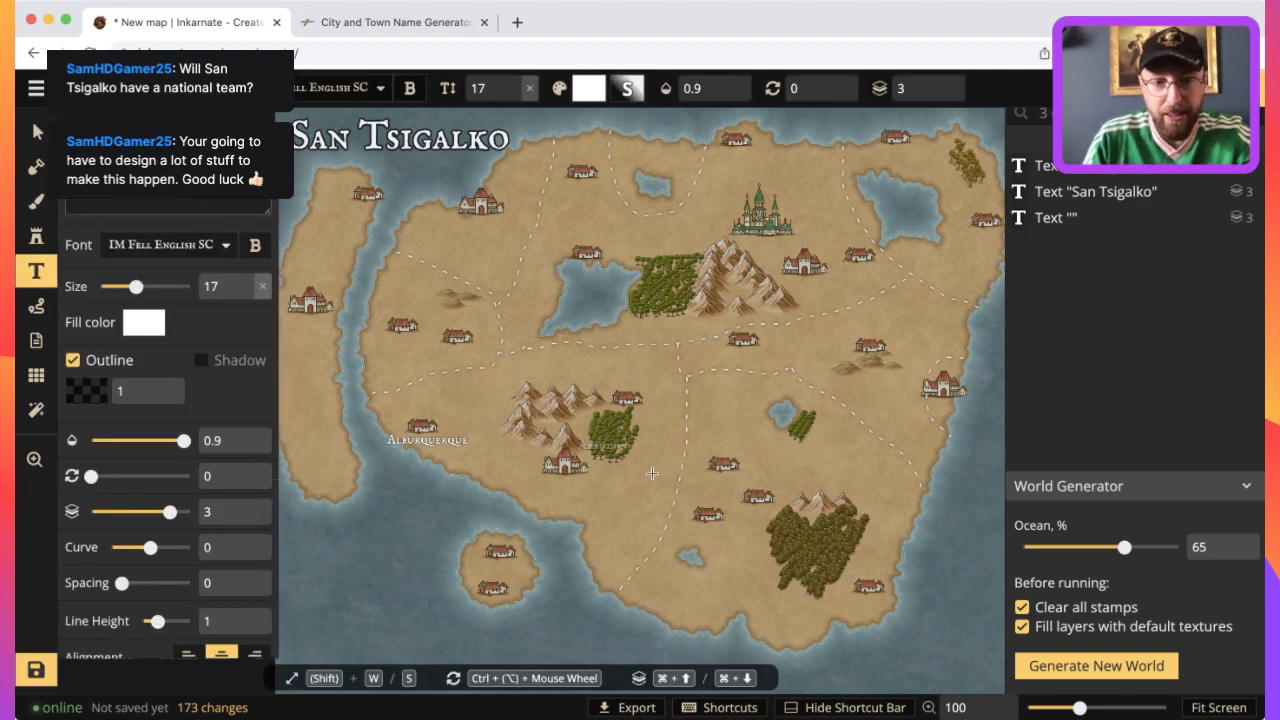
click(711, 530)
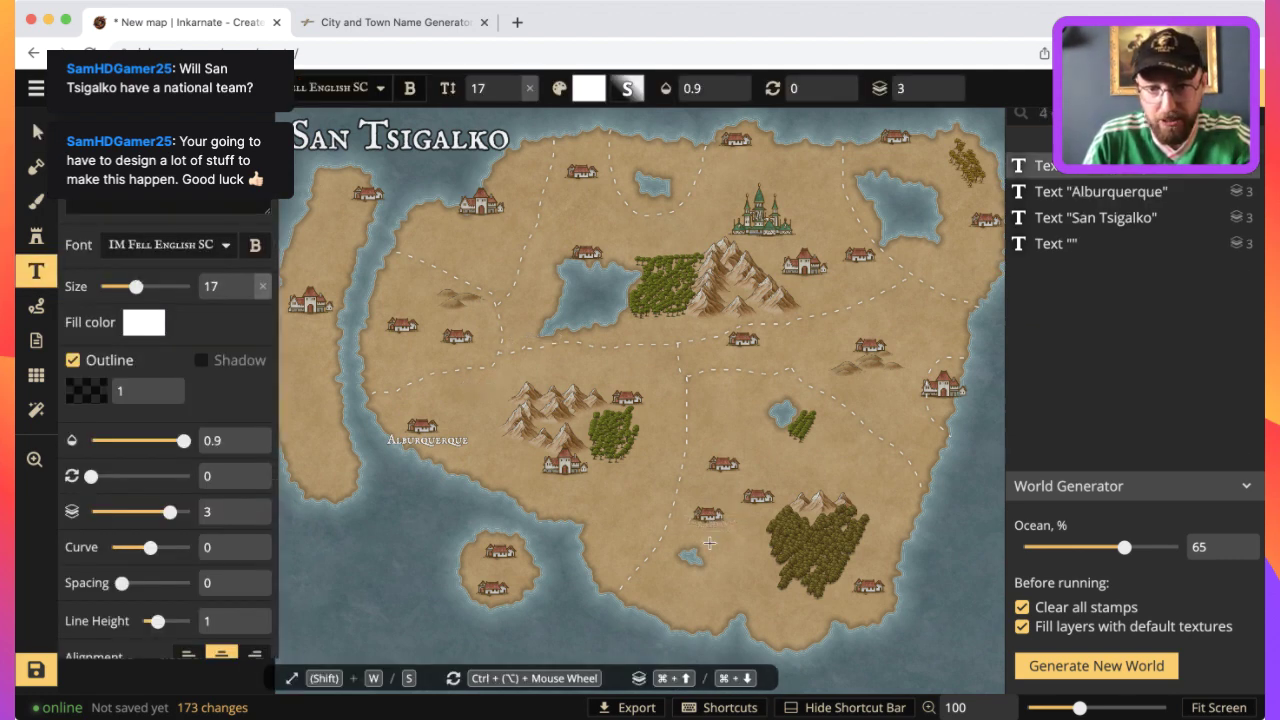
Copy Jalance from the town name page and add it as a map label beneath the southeastern coastal village.
click(440, 24)
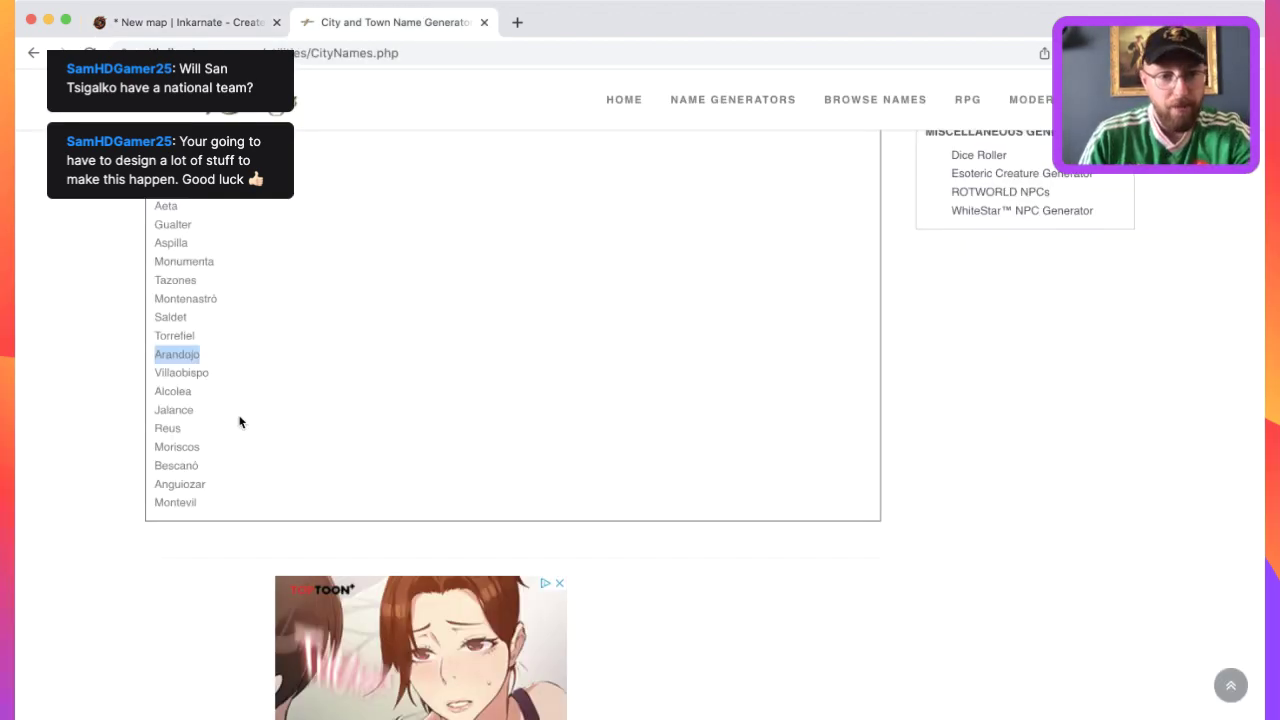
drag(209, 409, 160, 401)
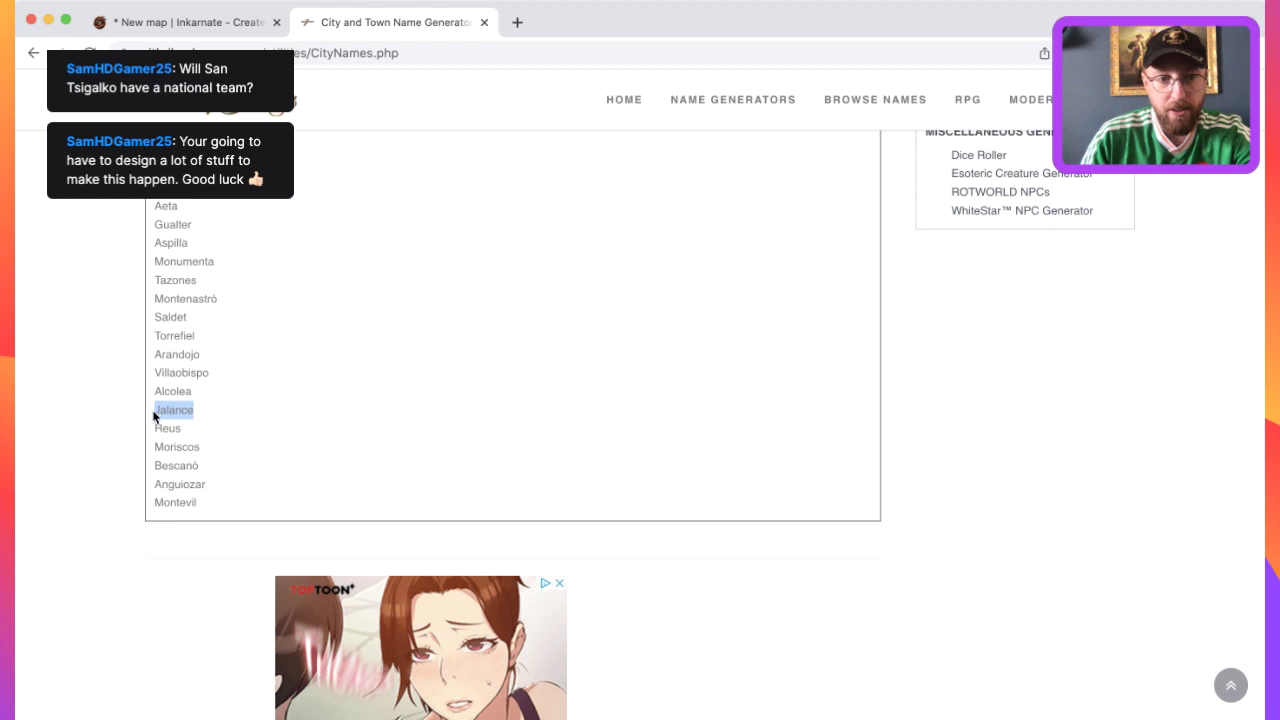
click(192, 23)
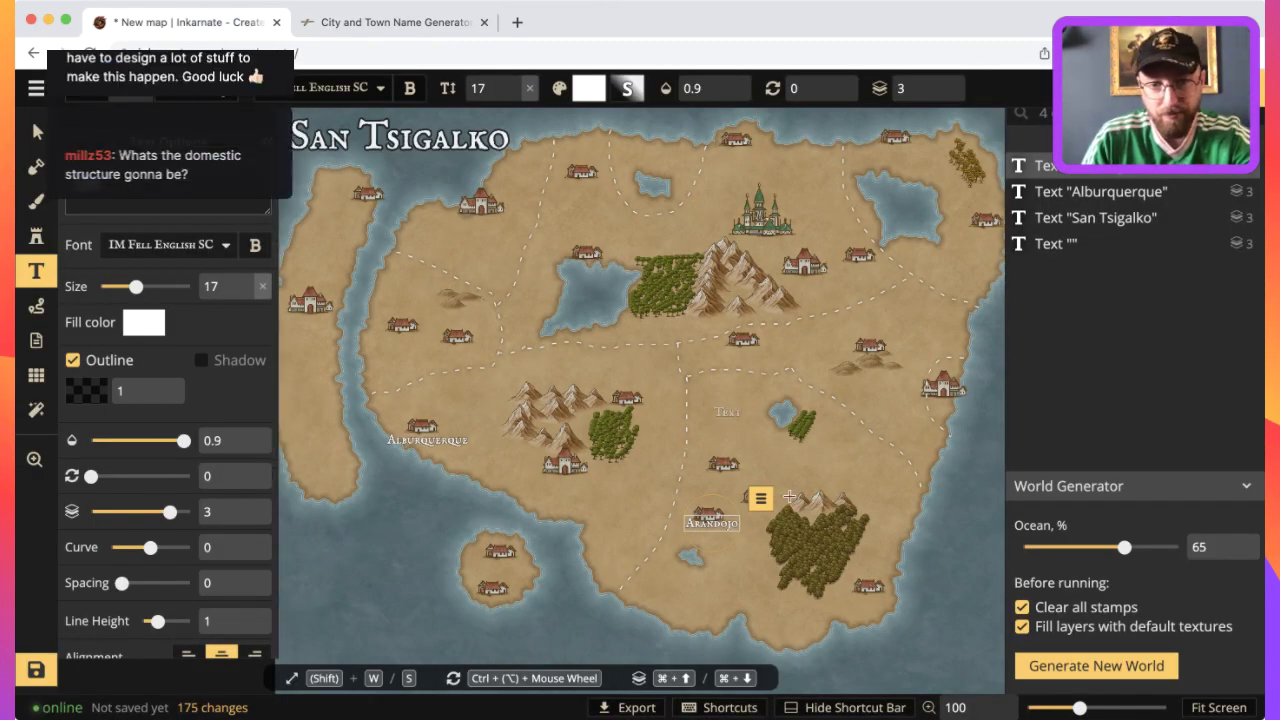
click(858, 570)
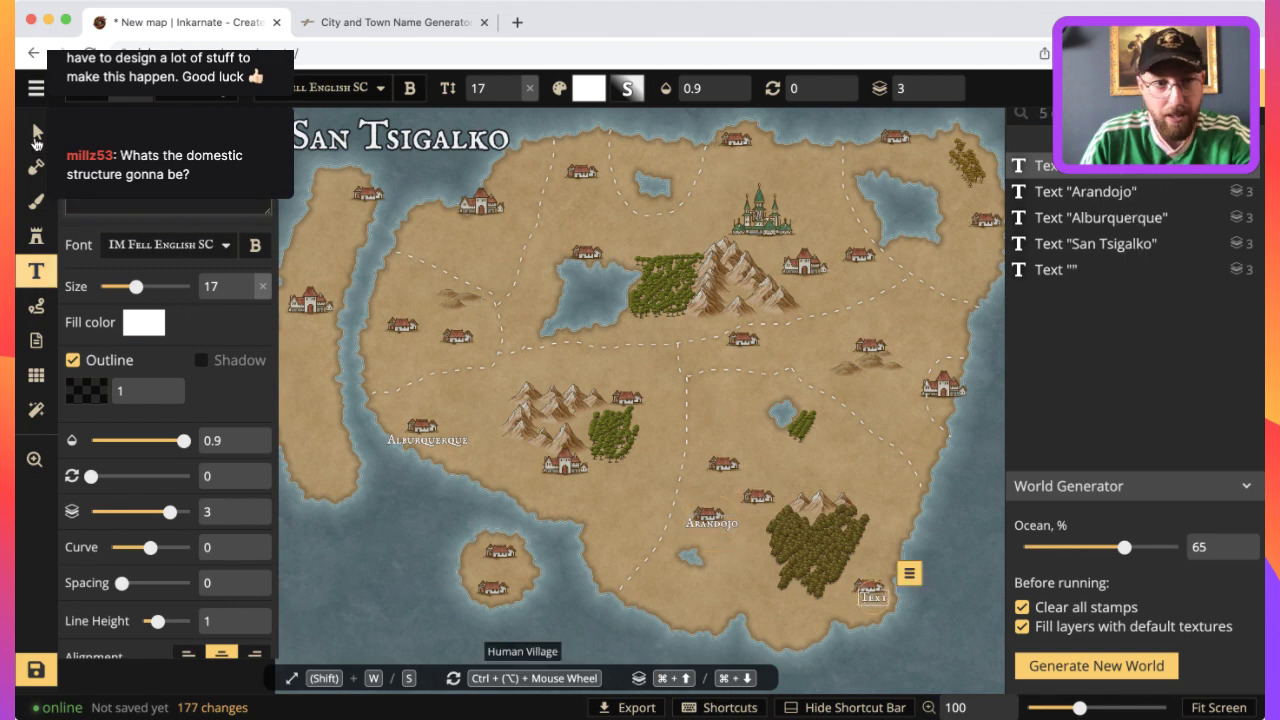
key(ctrl+v)
click(980, 513)
text(Jalance)
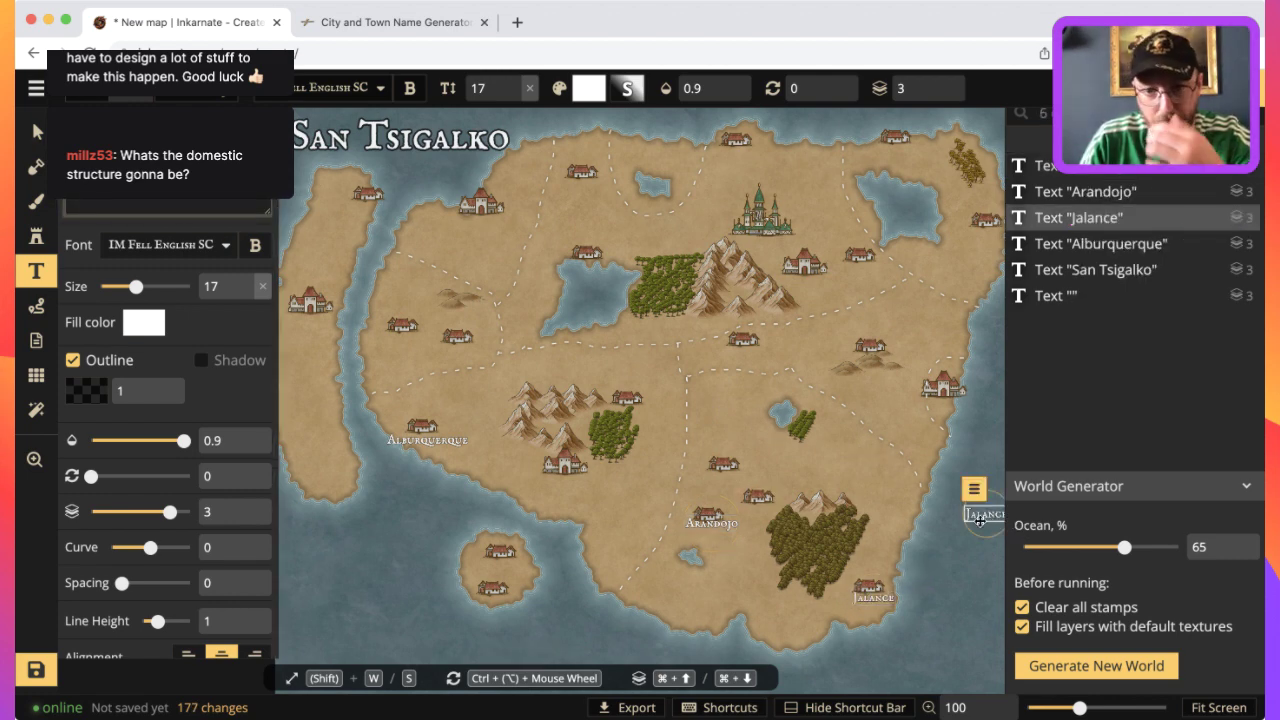
key(BackSpace)
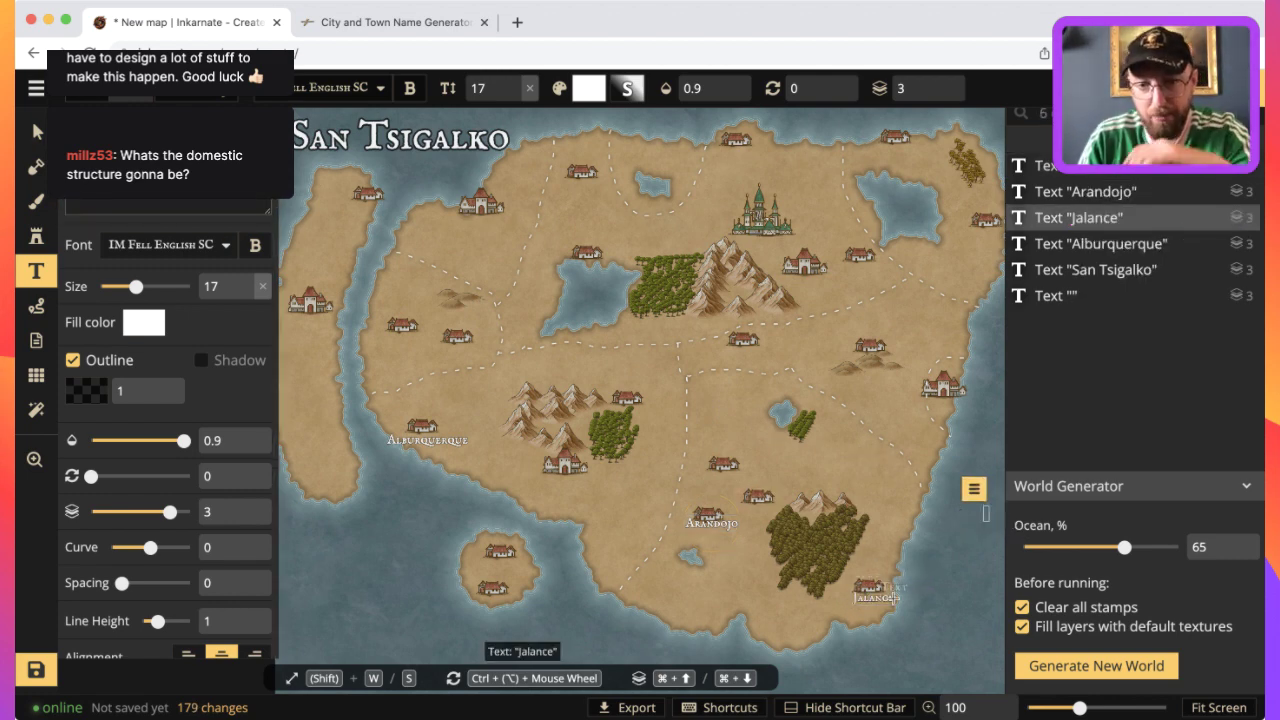
Shift the Jalance label slightly so it sits centred beneath its village.
click(36, 131)
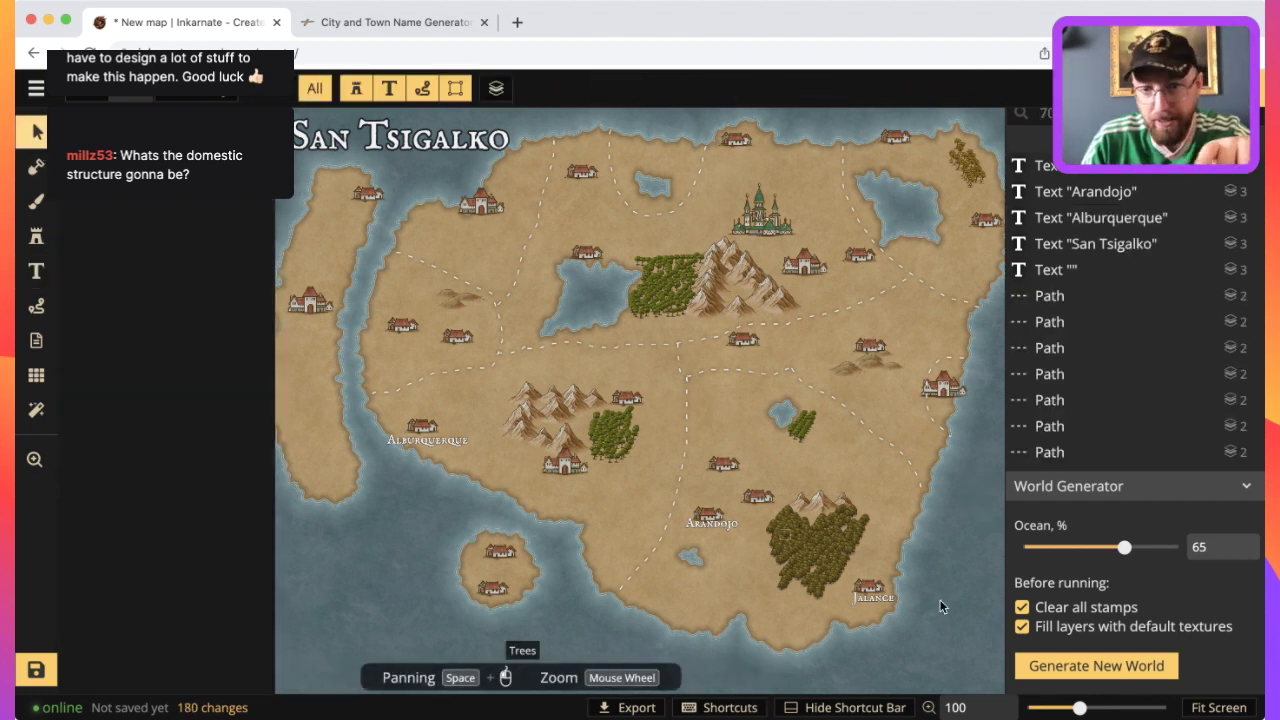
click(873, 598)
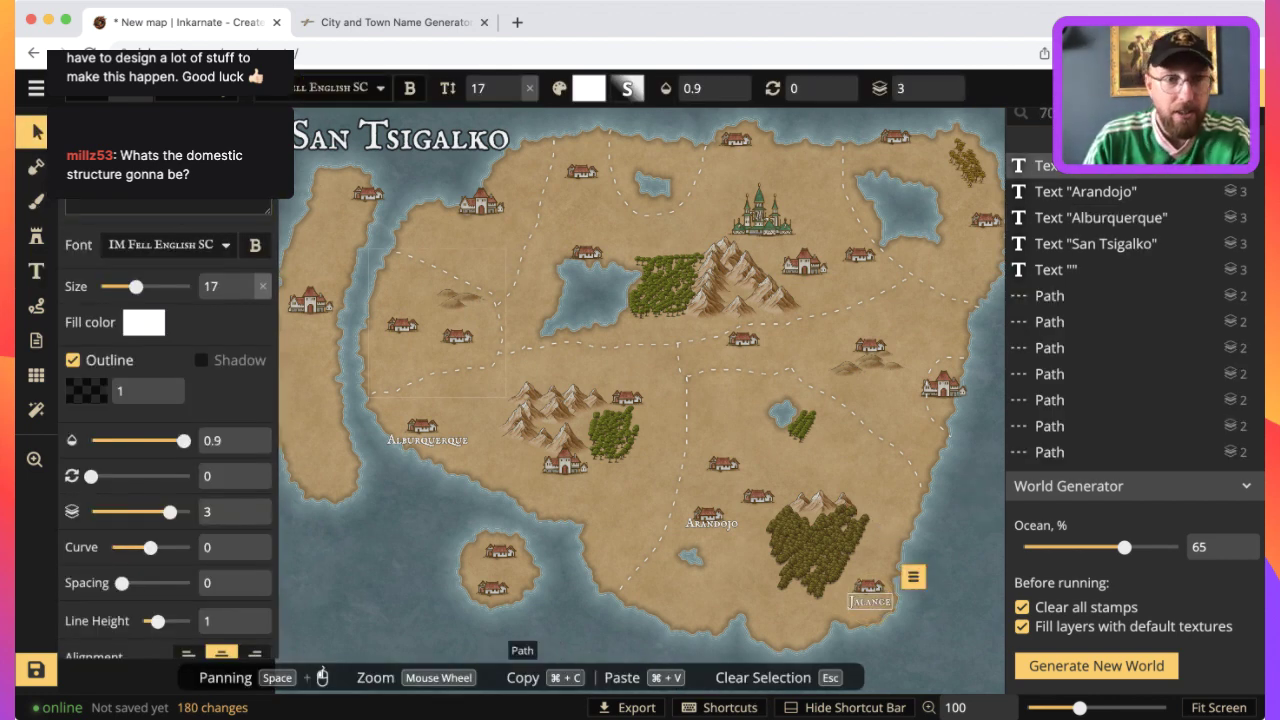
Copy Hormilla from the town name page and add it as a map label beneath the western village north of Alburquerque.
click(345, 22)
scroll(241, 262, up, 5)
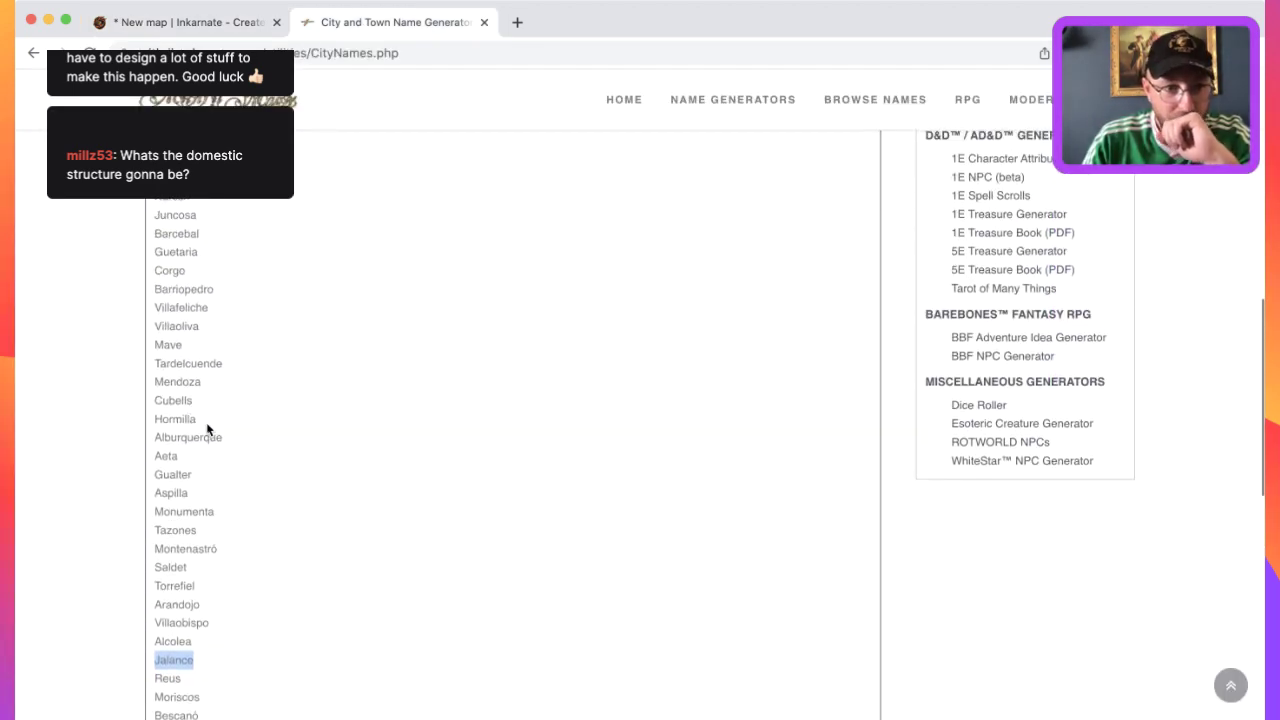
drag(209, 423, 157, 418)
key(super+c)
click(190, 22)
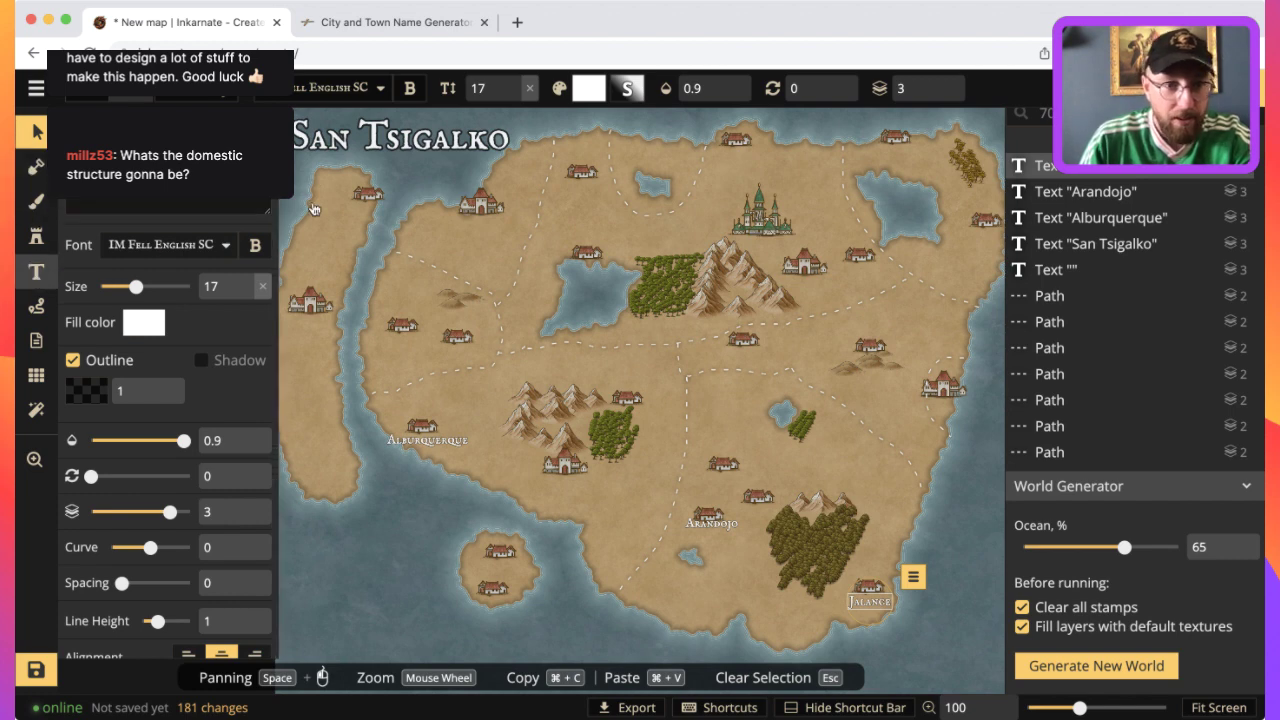
click(36, 271)
drag(537, 350, 424, 318)
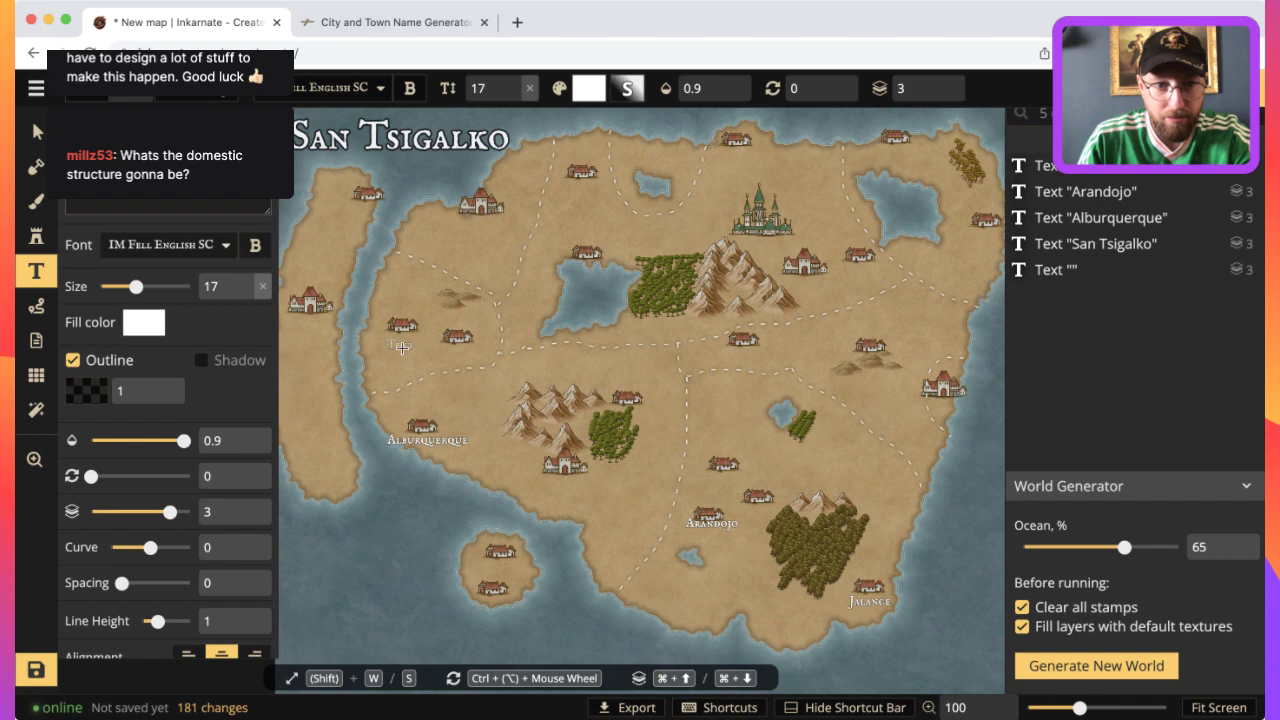
click(402, 345)
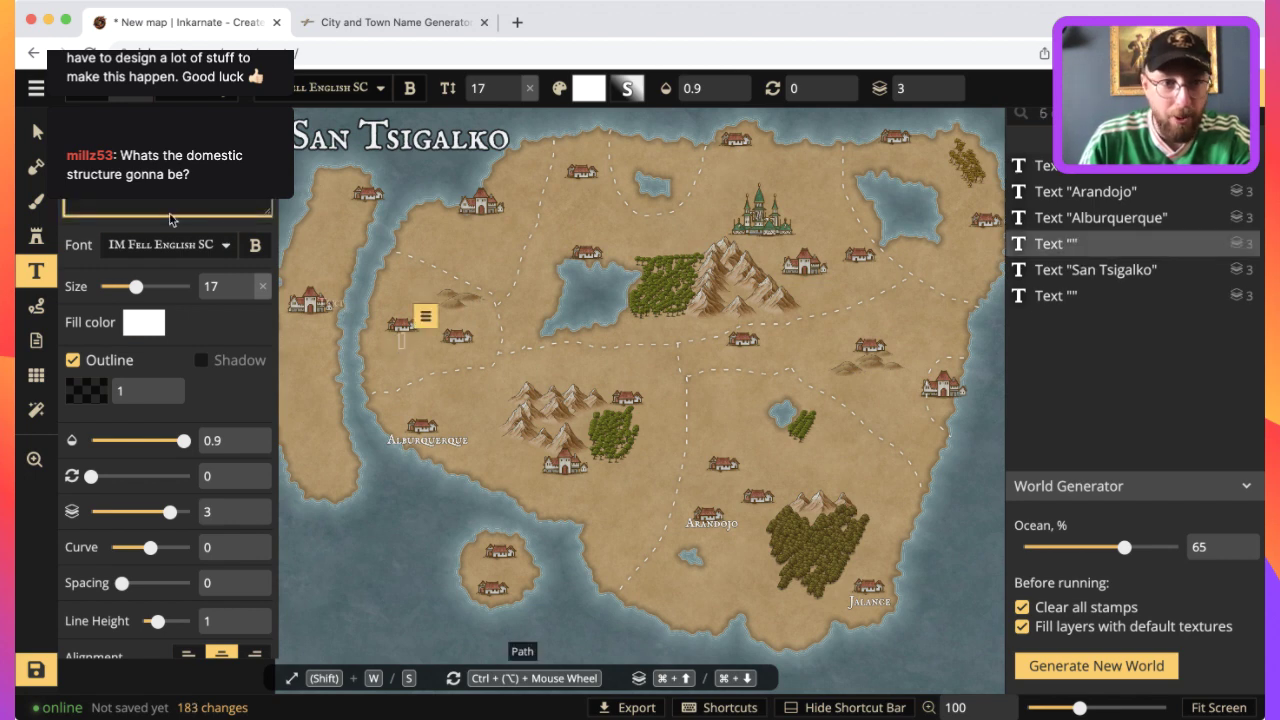
key(super+v)
Fill the empty label beneath the western village north of Alburquerque with the name Hormilla from the town name page.
click(418, 30)
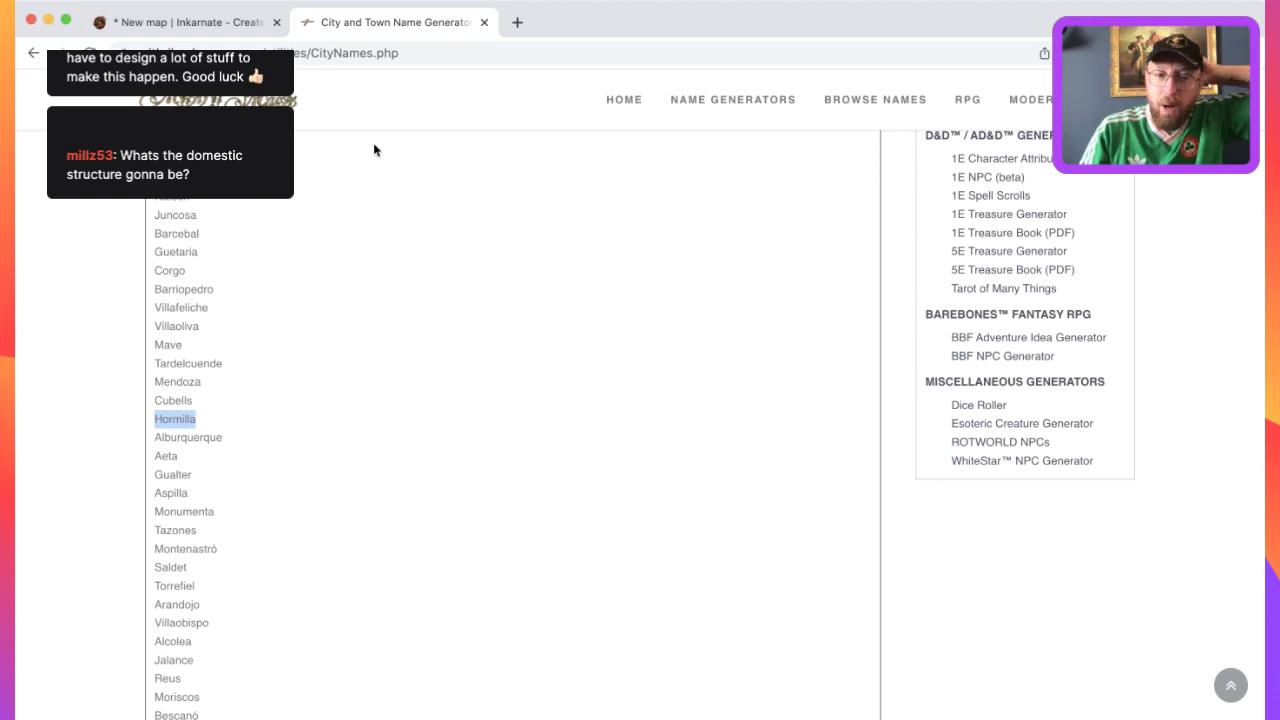
click(298, 451)
scroll(300, 455, down, 5)
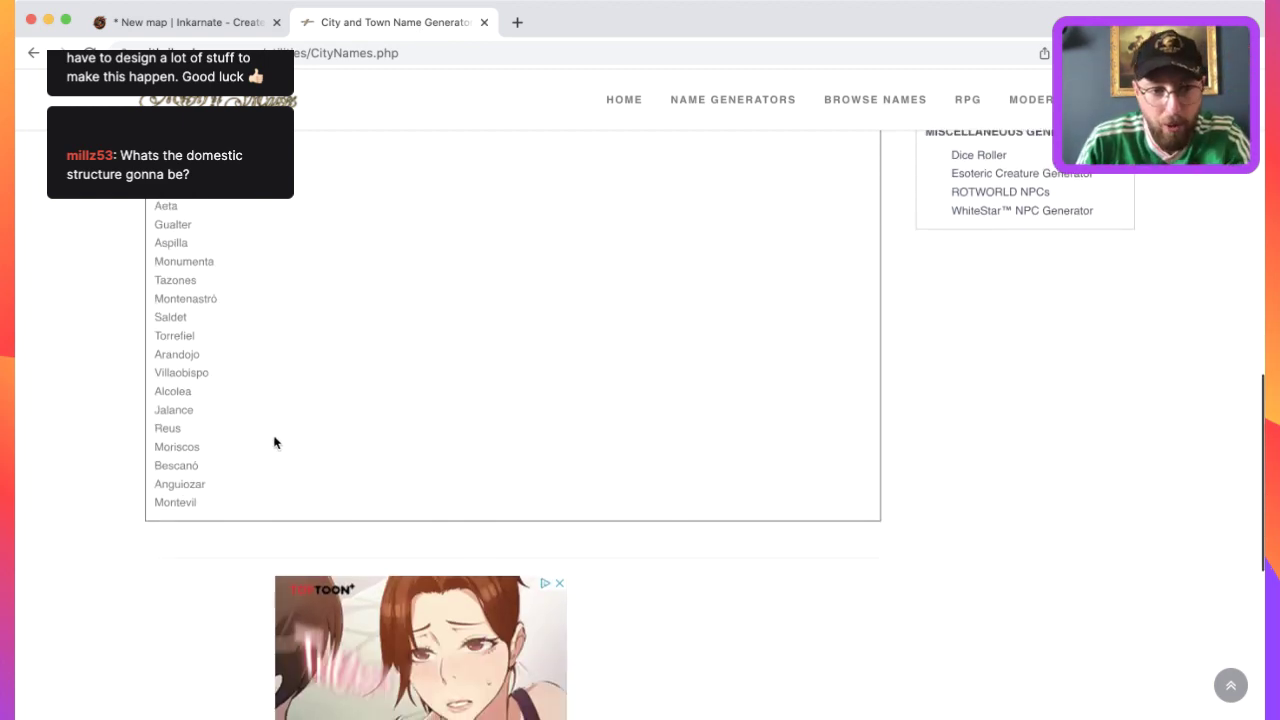
key(super+r)
scroll(220, 400, down, 3)
drag(211, 346, 151, 347)
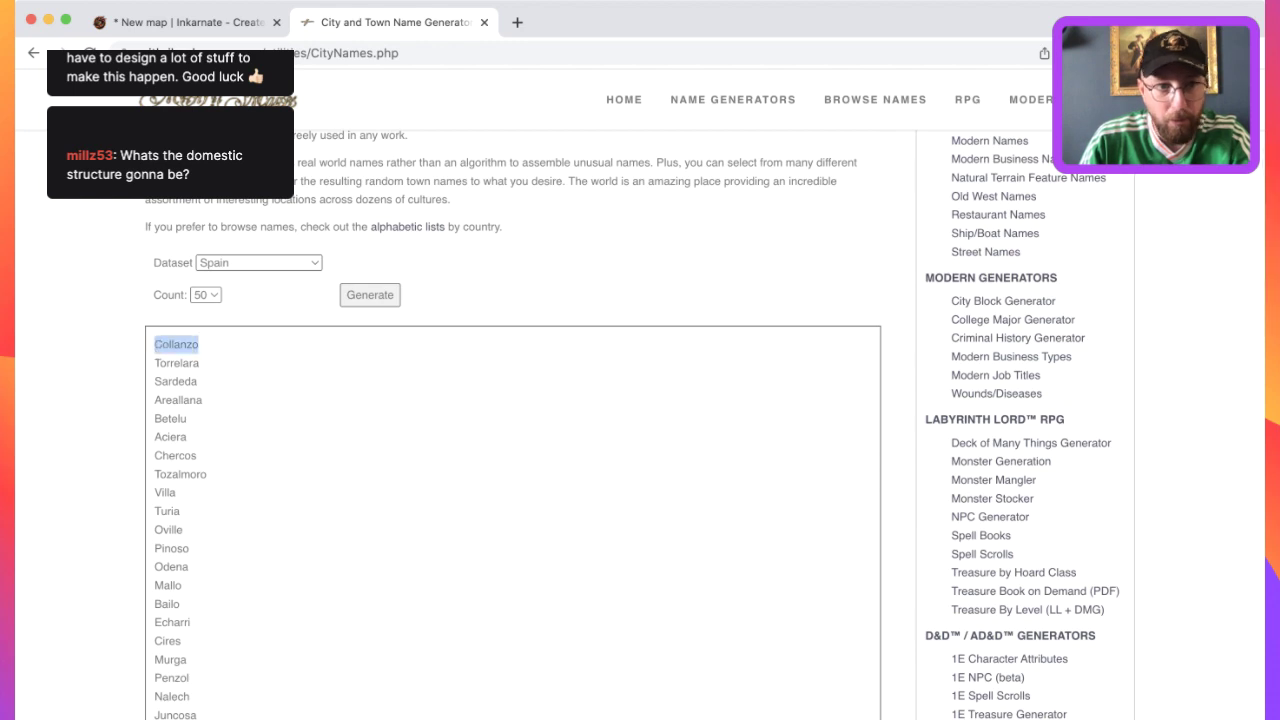
click(195, 14)
key(super+v)
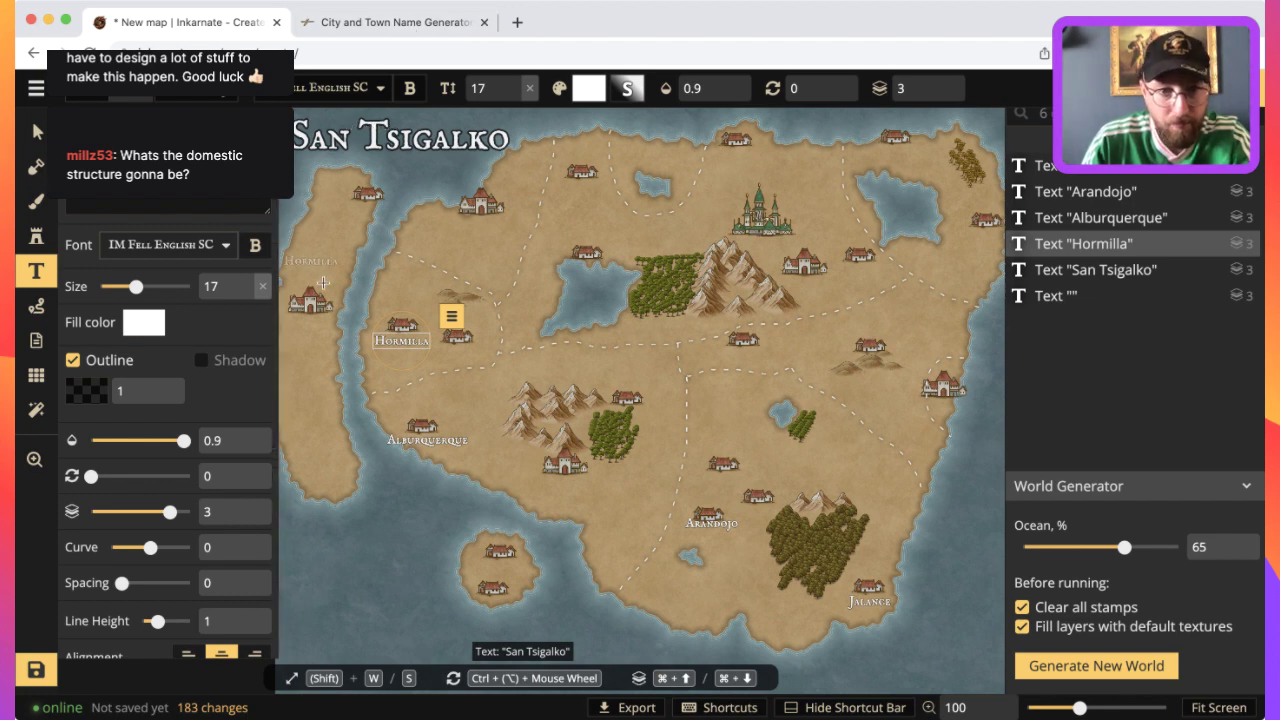
Copy Murga from the town name page and add it as a map label beneath the village at the central lake's northern shore.
click(377, 30)
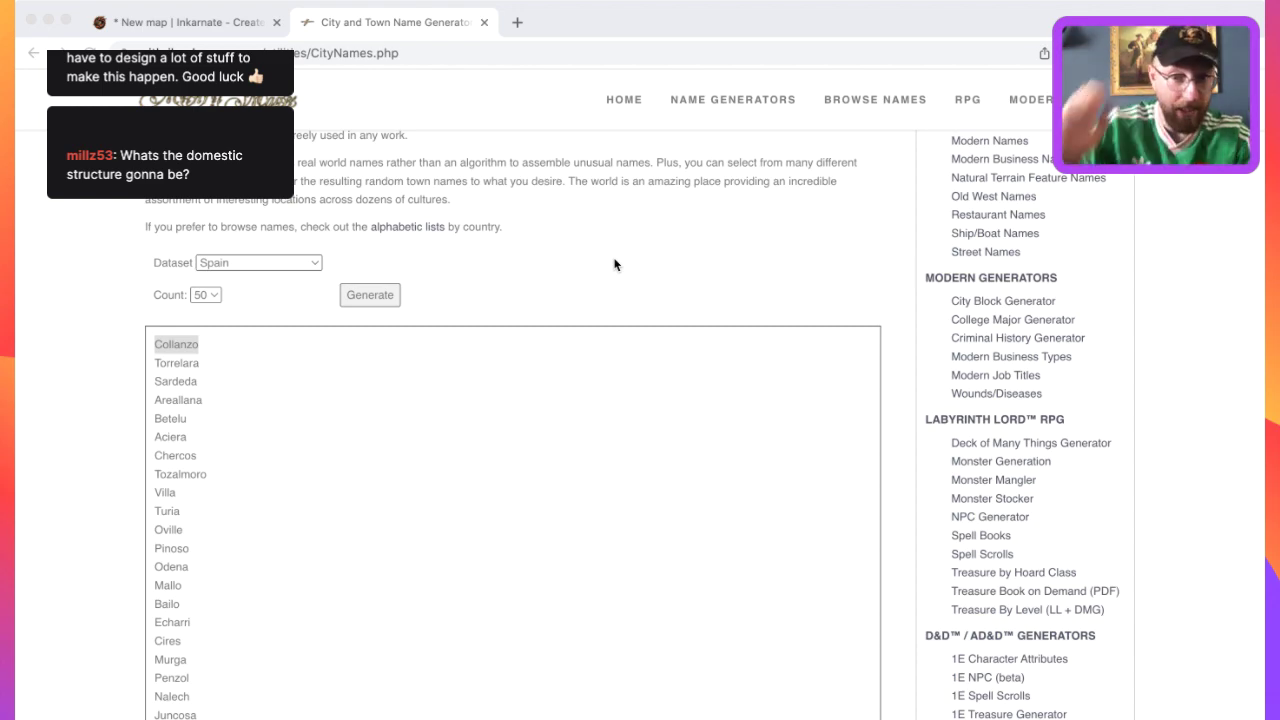
key(super+Tab)
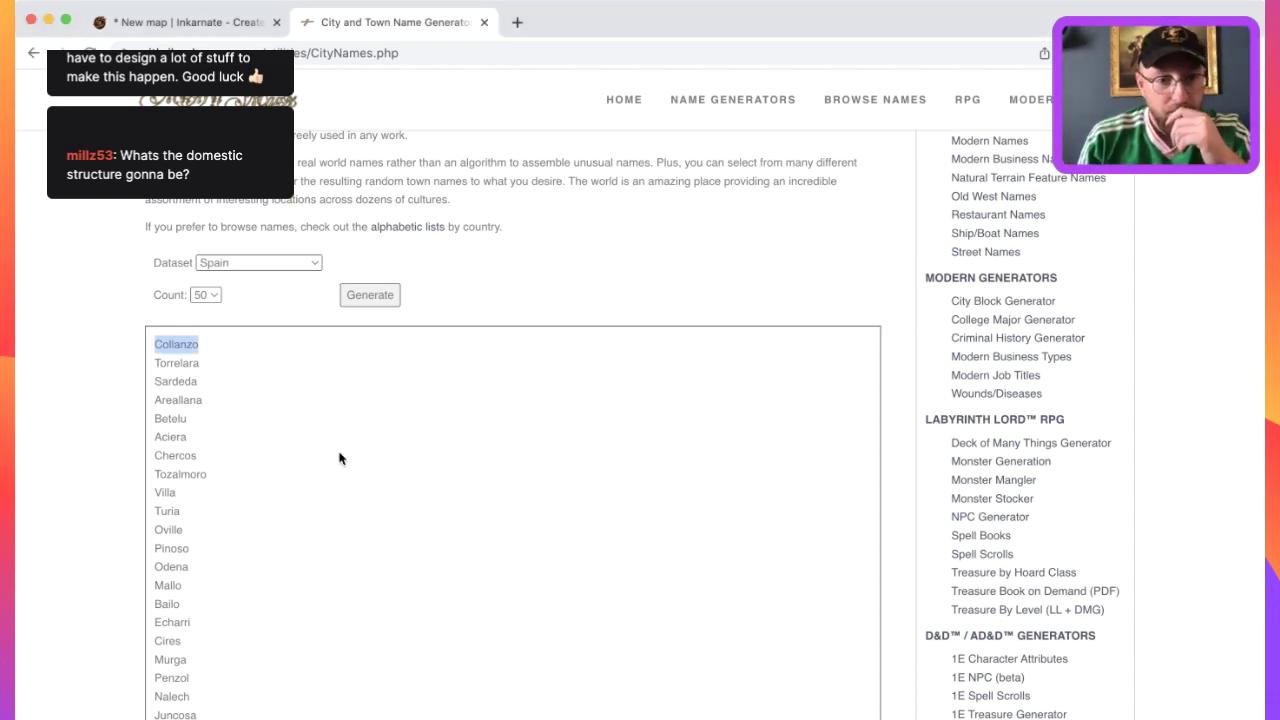
scroll(257, 374, down, 4)
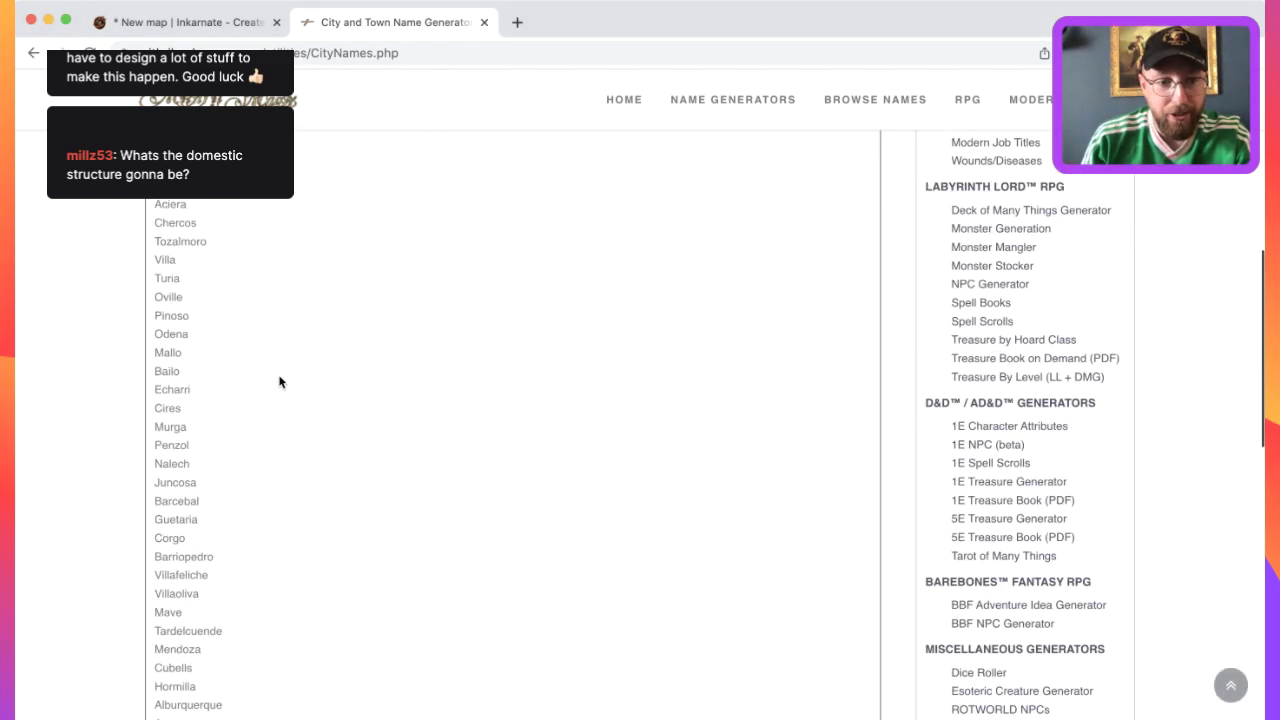
scroll(285, 381, up, 7)
scroll(289, 378, down, 7)
drag(189, 290, 155, 286)
key(super+c)
click(200, 22)
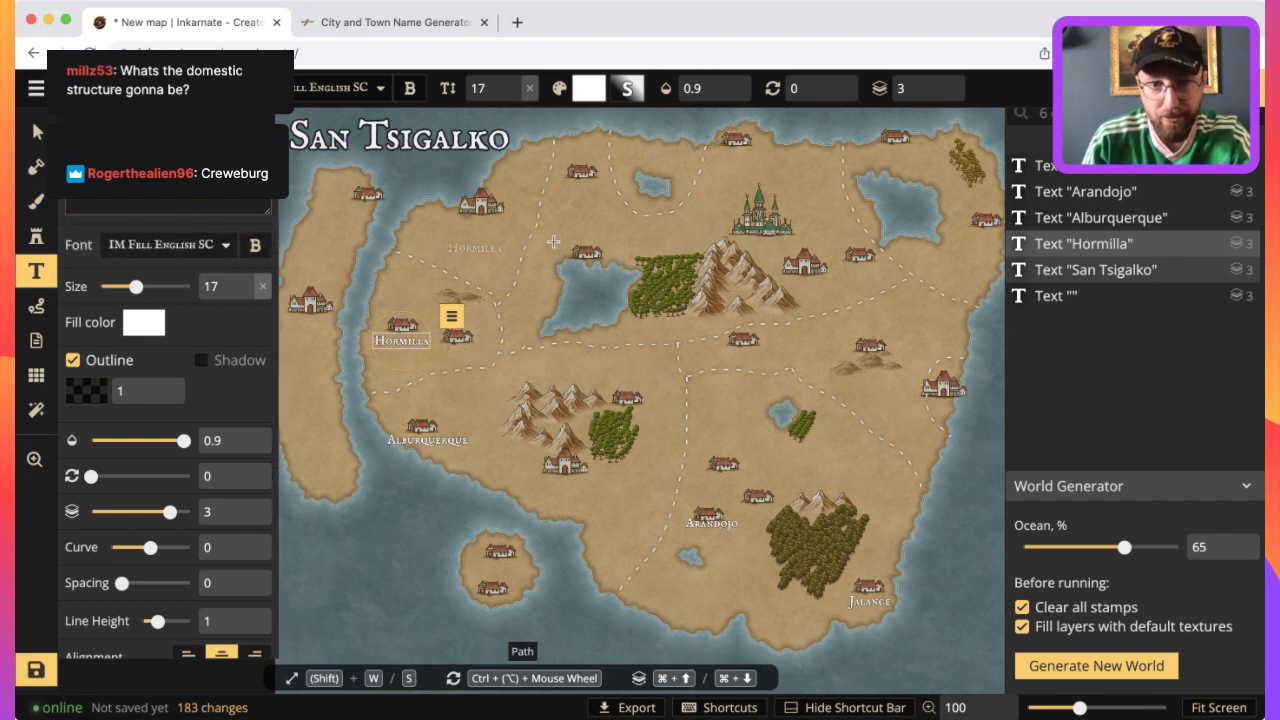
click(592, 274)
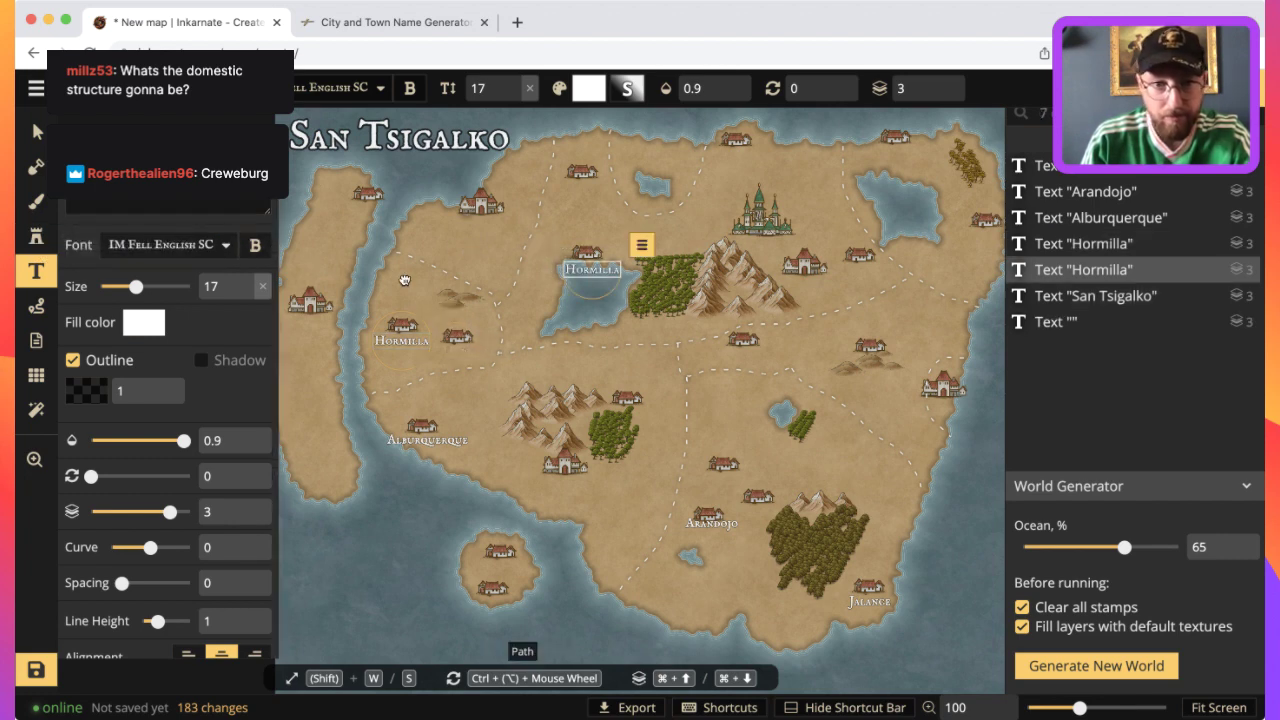
key(super+v)
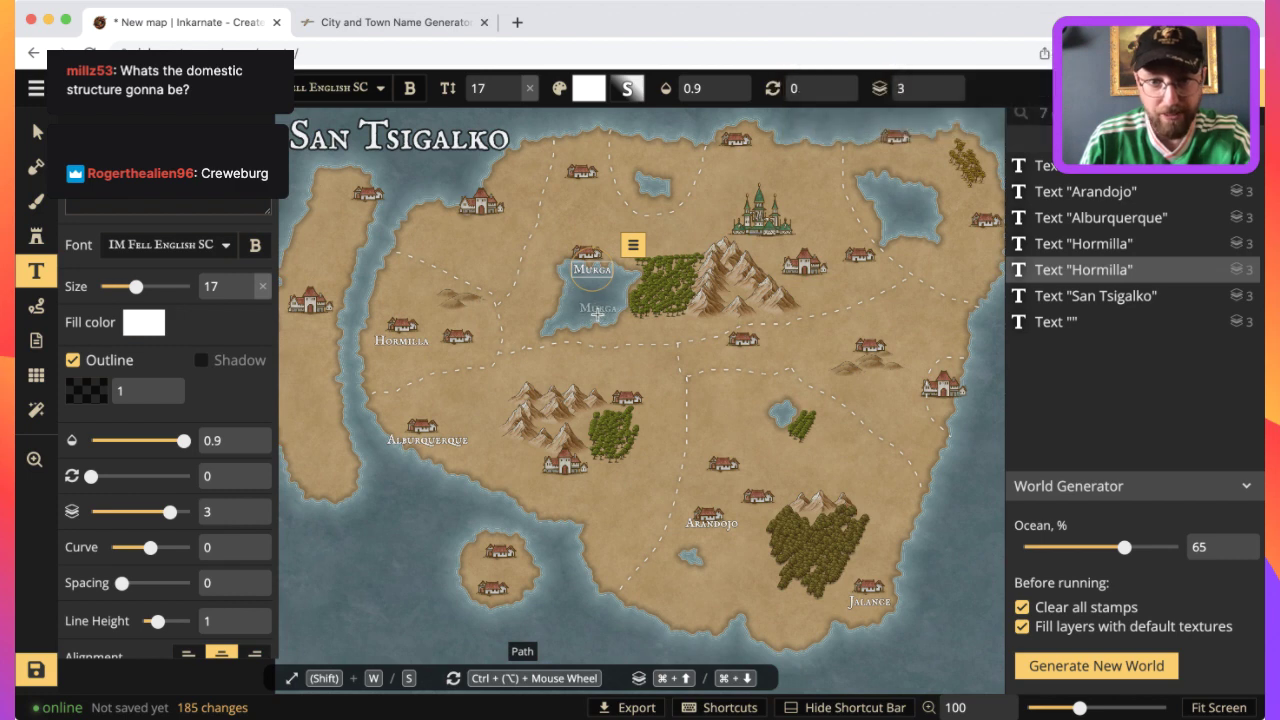
Add a Lake Murga label over the lake south of Murga and shift it slightly to sit centred on the water.
click(594, 313)
key(BackSpace)
key(BackSpace)
key(BackSpace)
key(BackSpace)
key(BackSpace)
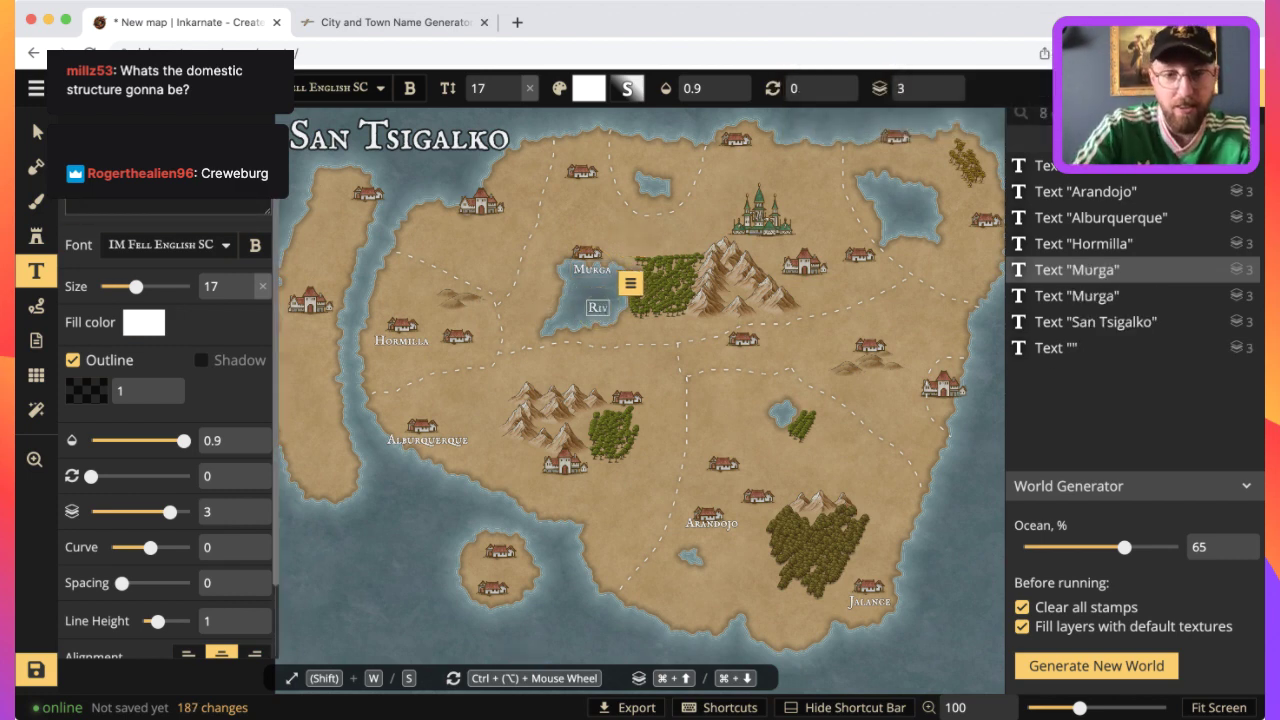
text(Lake Murga)
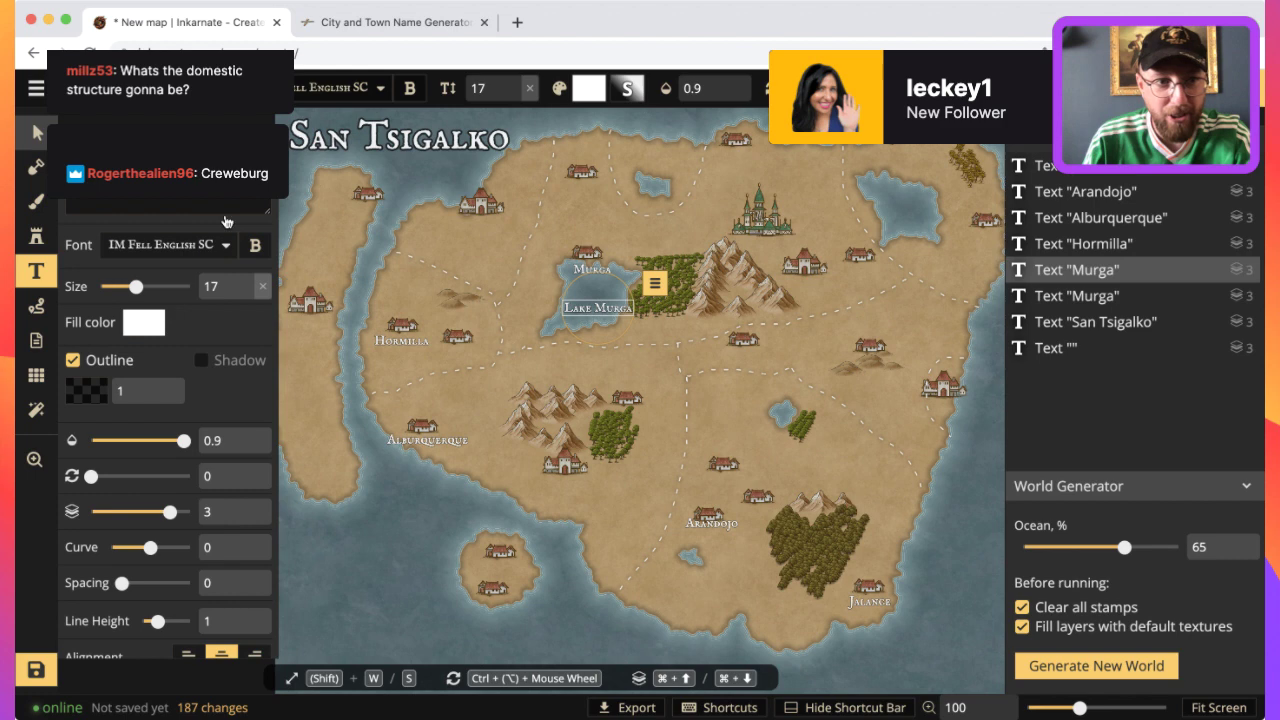
key(v)
click(587, 307)
drag(597, 313, 593, 312)
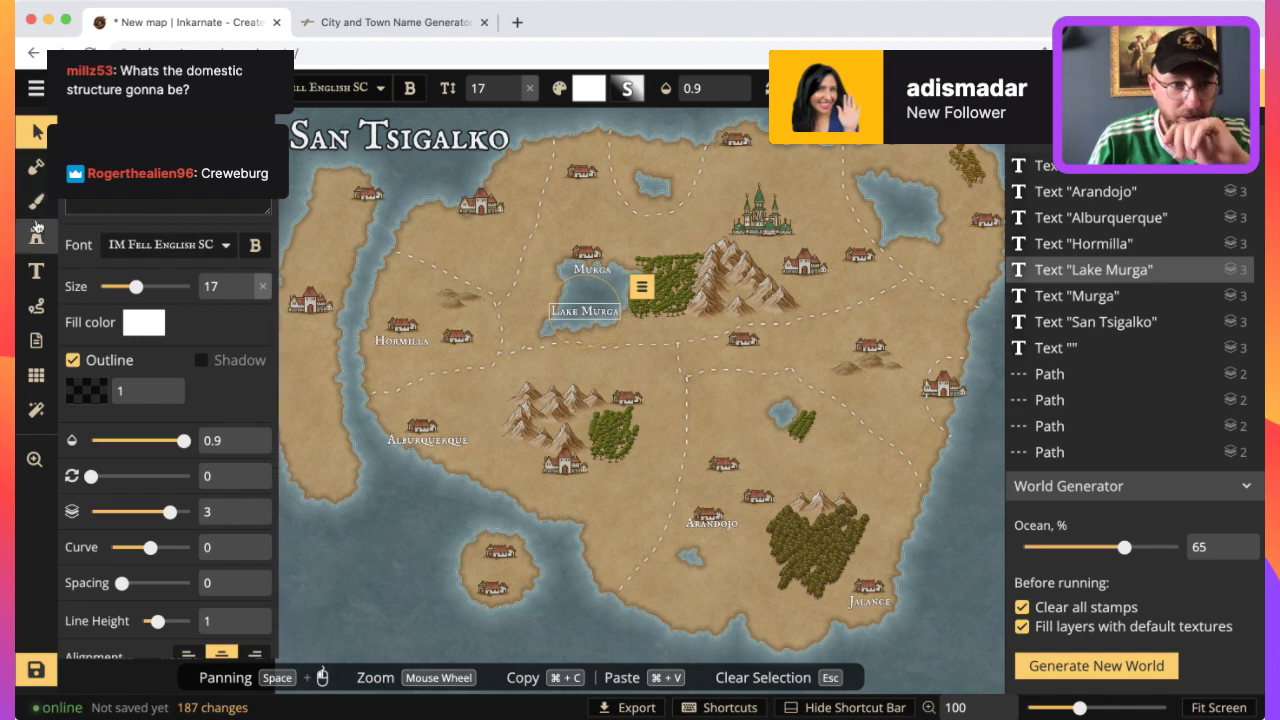
Add a Murga Forrest label over the forest between Lake Murga and the mountains.
click(36, 271)
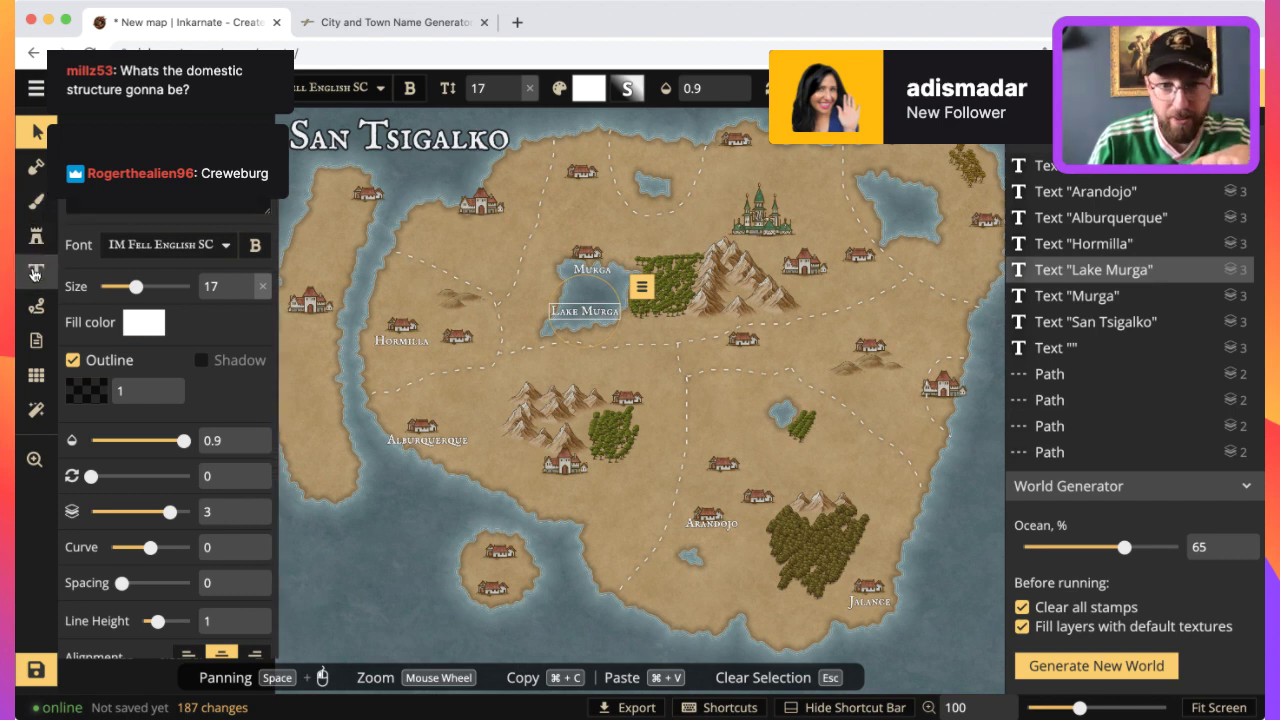
click(667, 281)
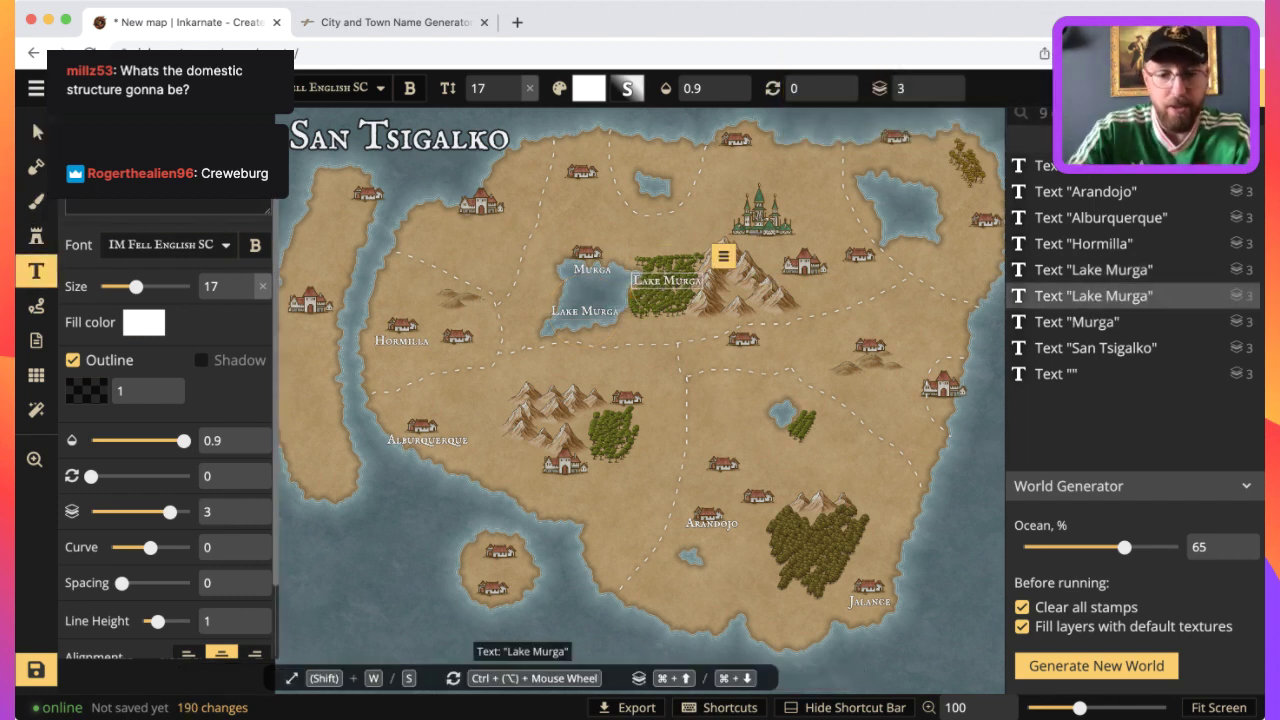
text(Murga Forest)
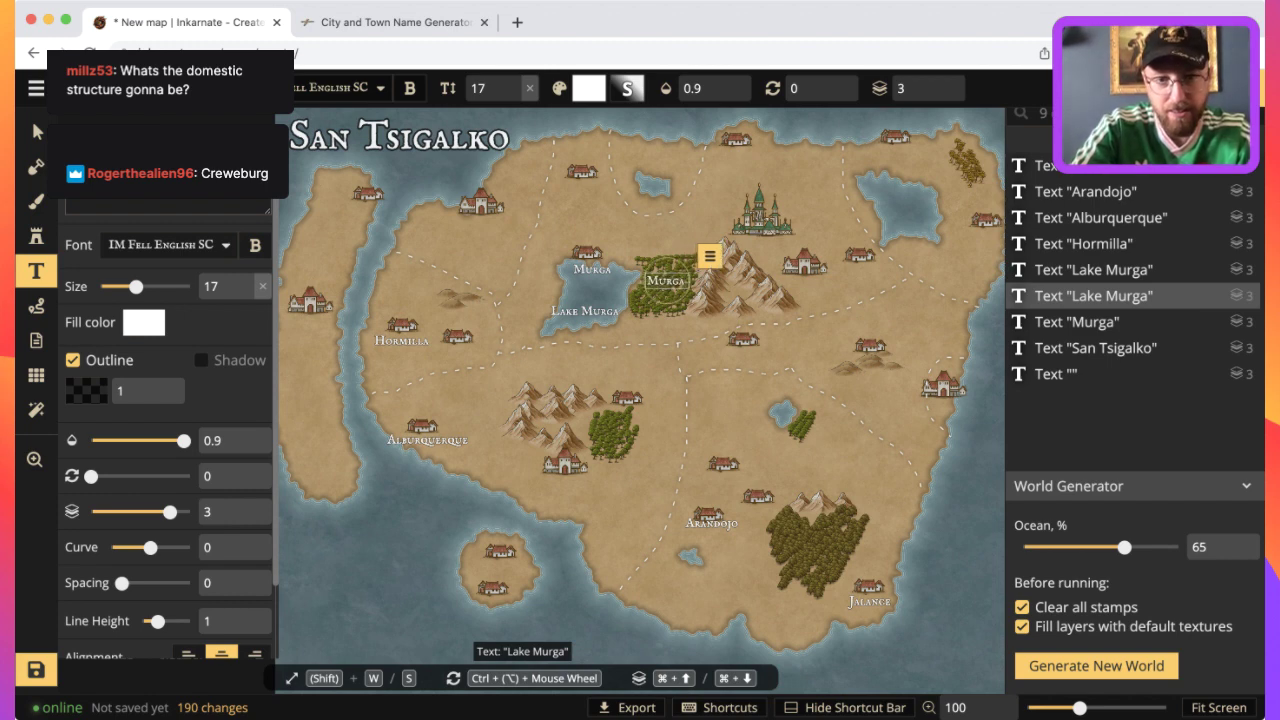
text(st)
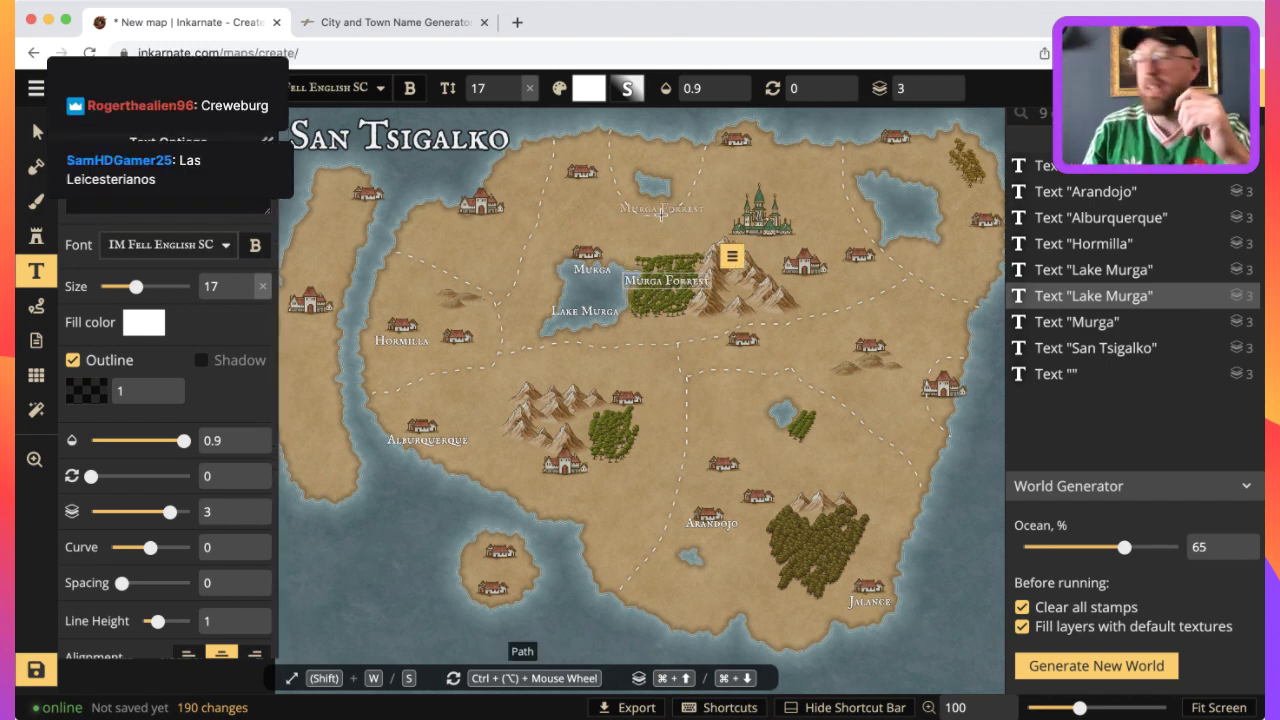
text(v)
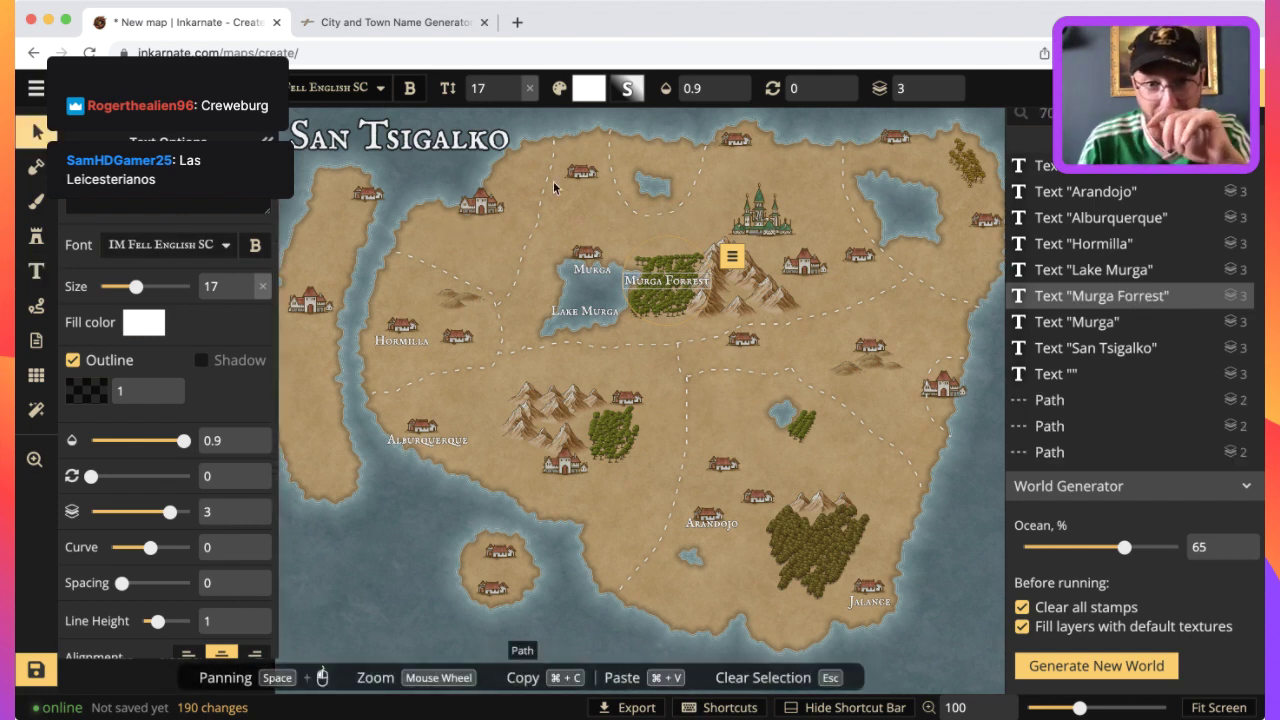
Add a Las Leicesterianos label beneath the northern village west of the small northern lake.
text(t)
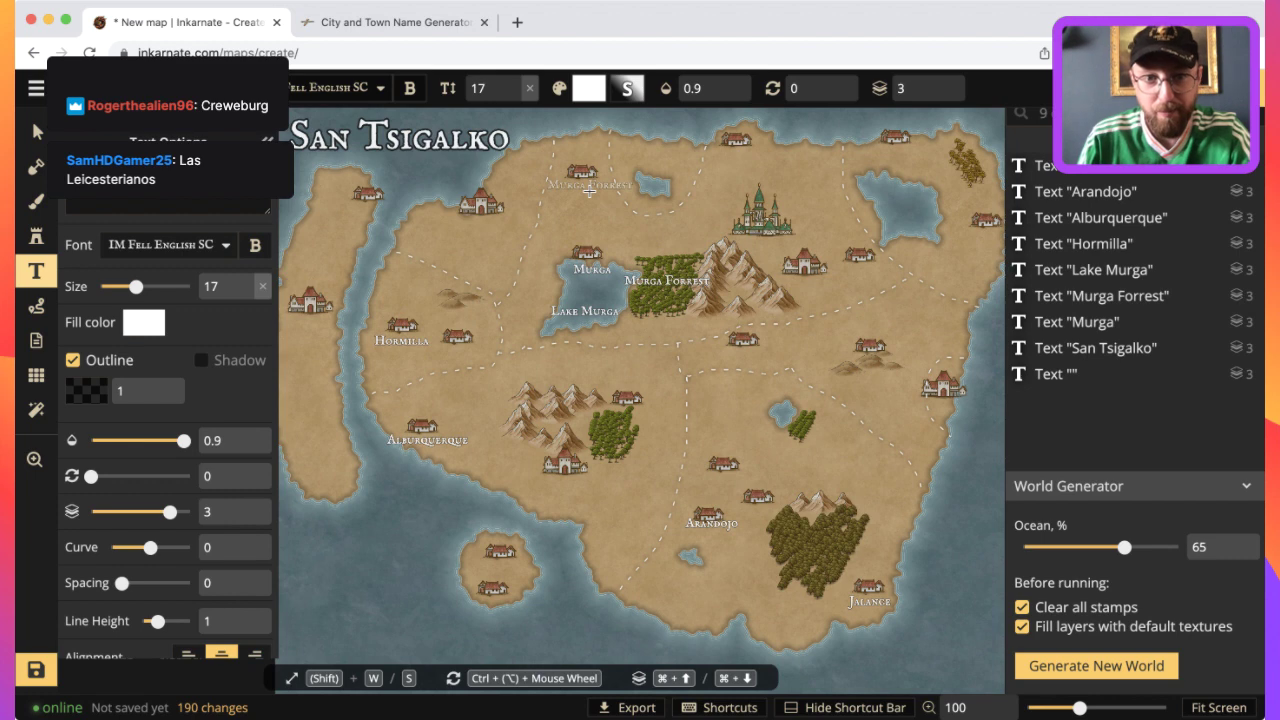
key(super+Tab)
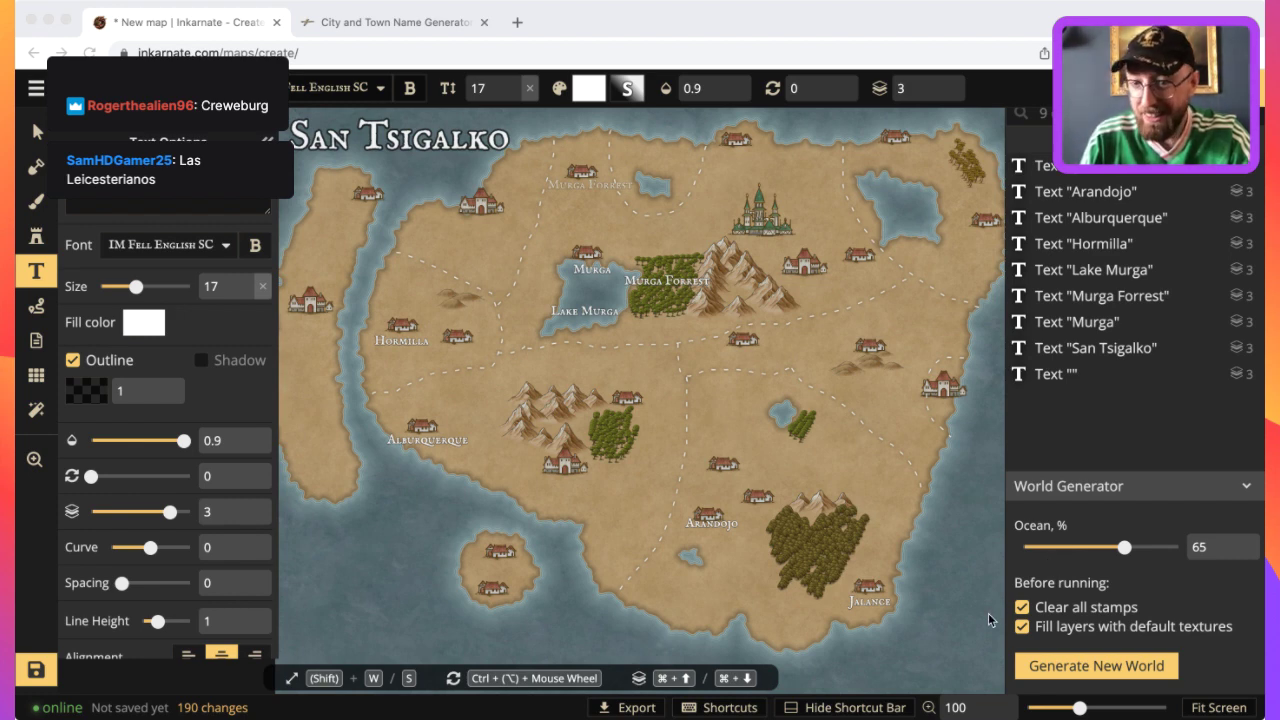
key(super+Tab)
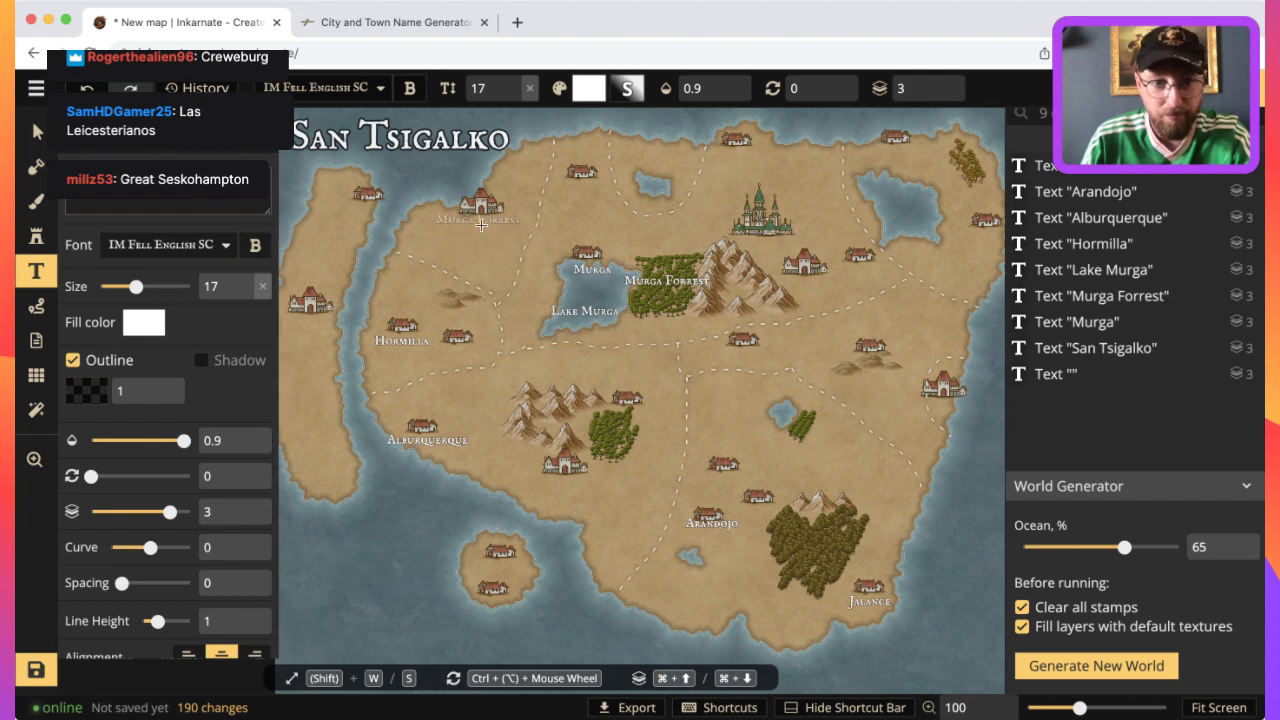
click(589, 183)
text(Las Leicesterianos)
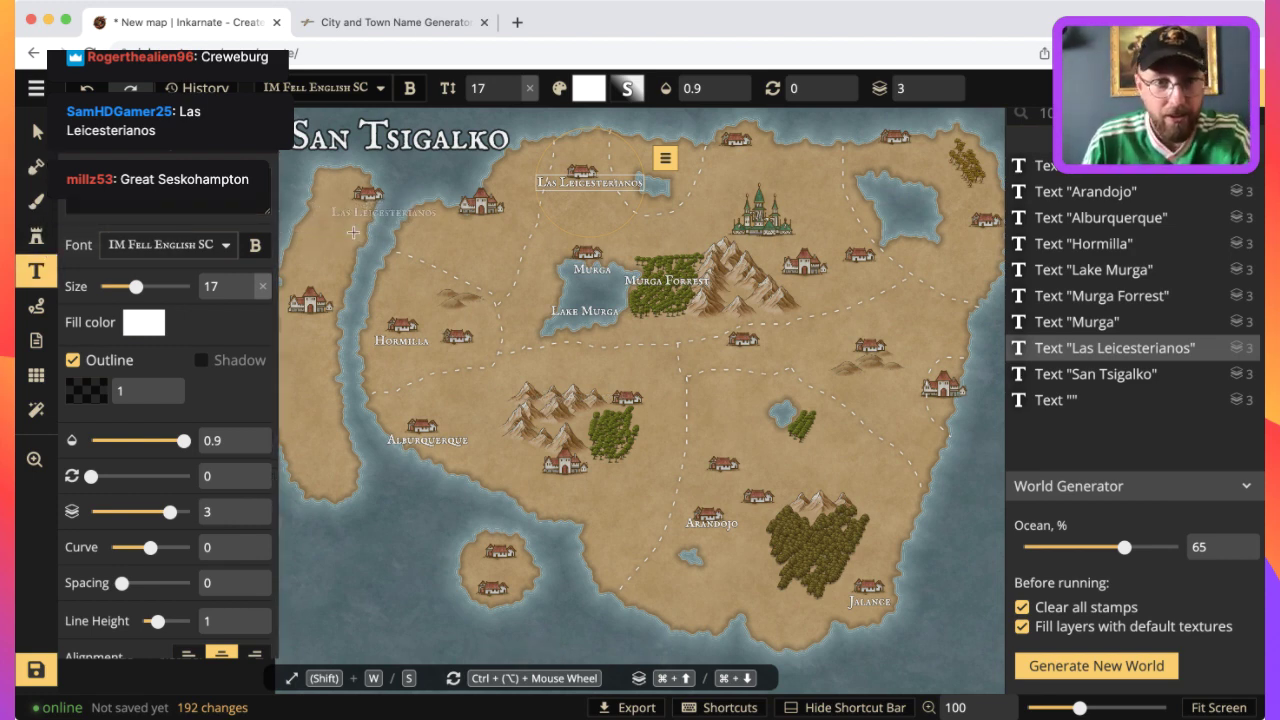
Label the northeastern coastal village Creweburg and the village above the eastern hills Great Seskohampton.
click(36, 131)
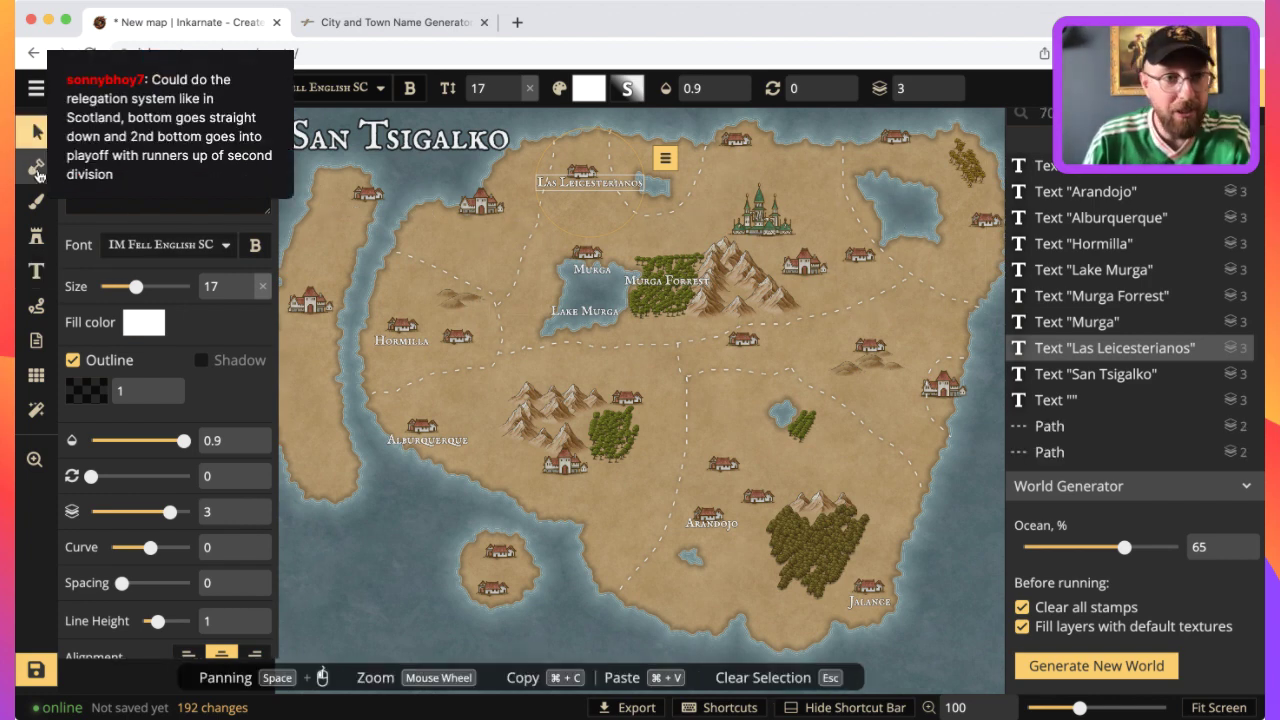
click(36, 271)
click(897, 148)
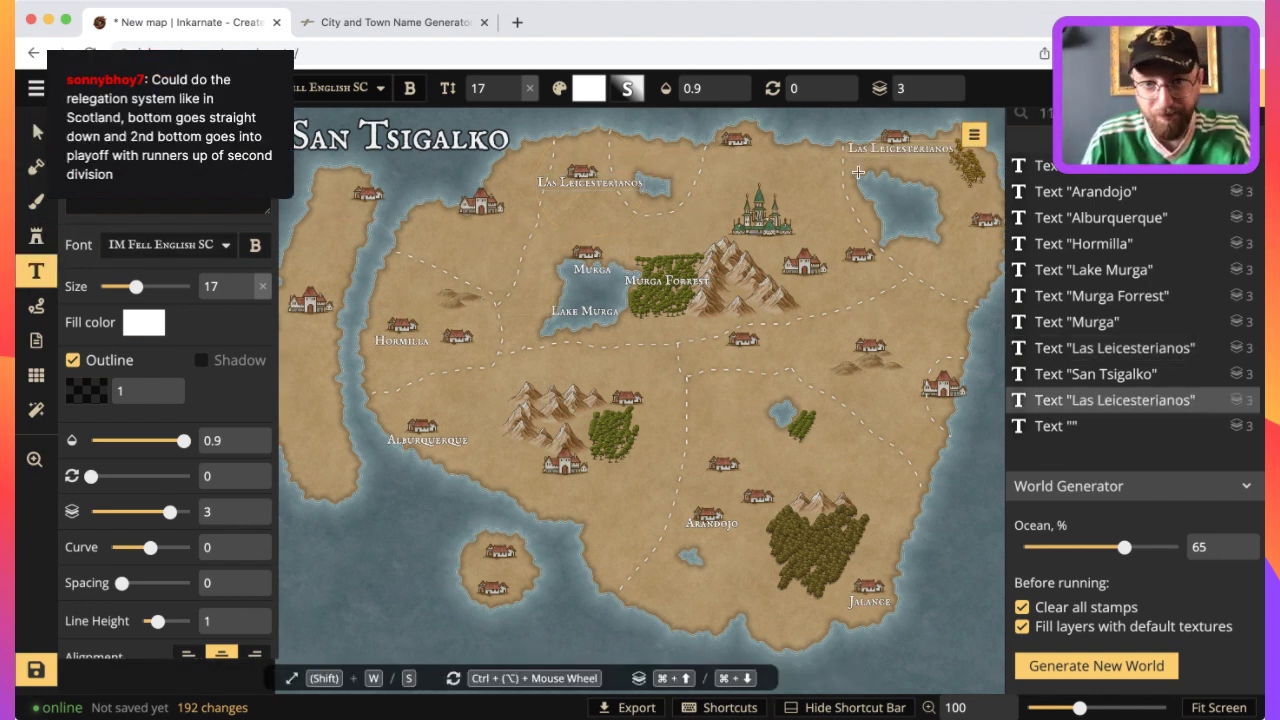
text(Creweburg)
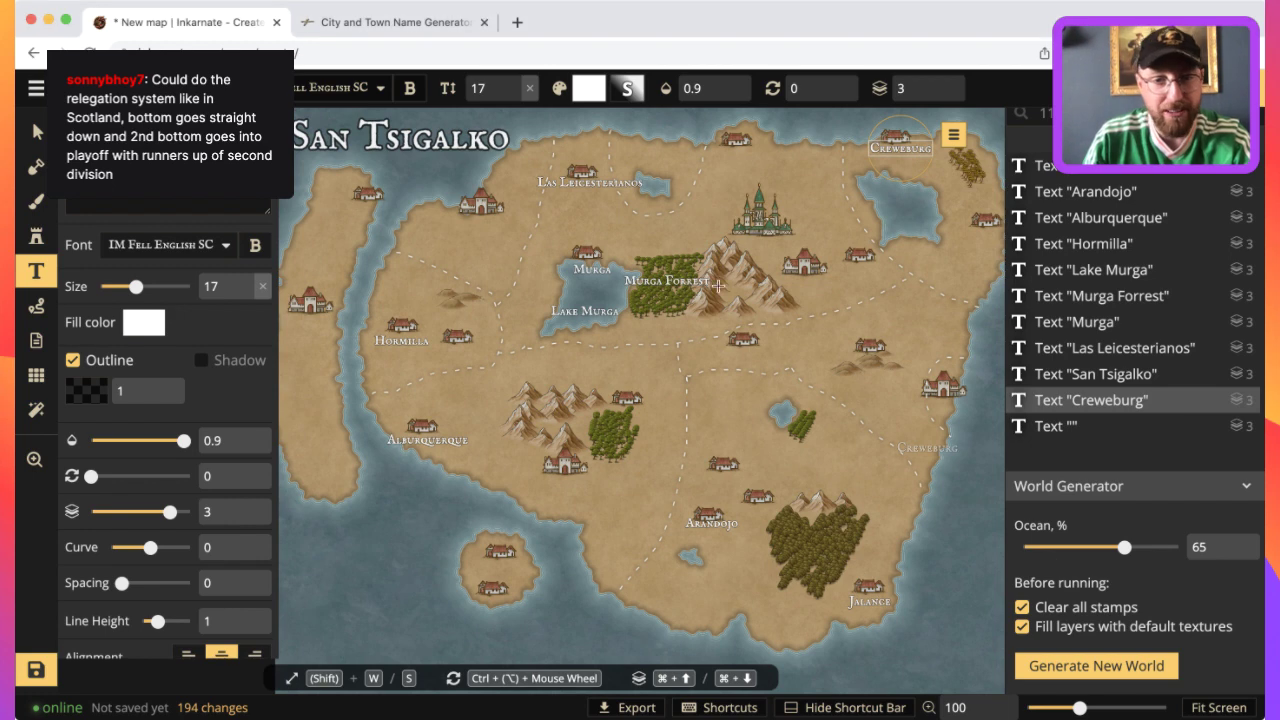
click(875, 360)
text(Great Seskohampton)
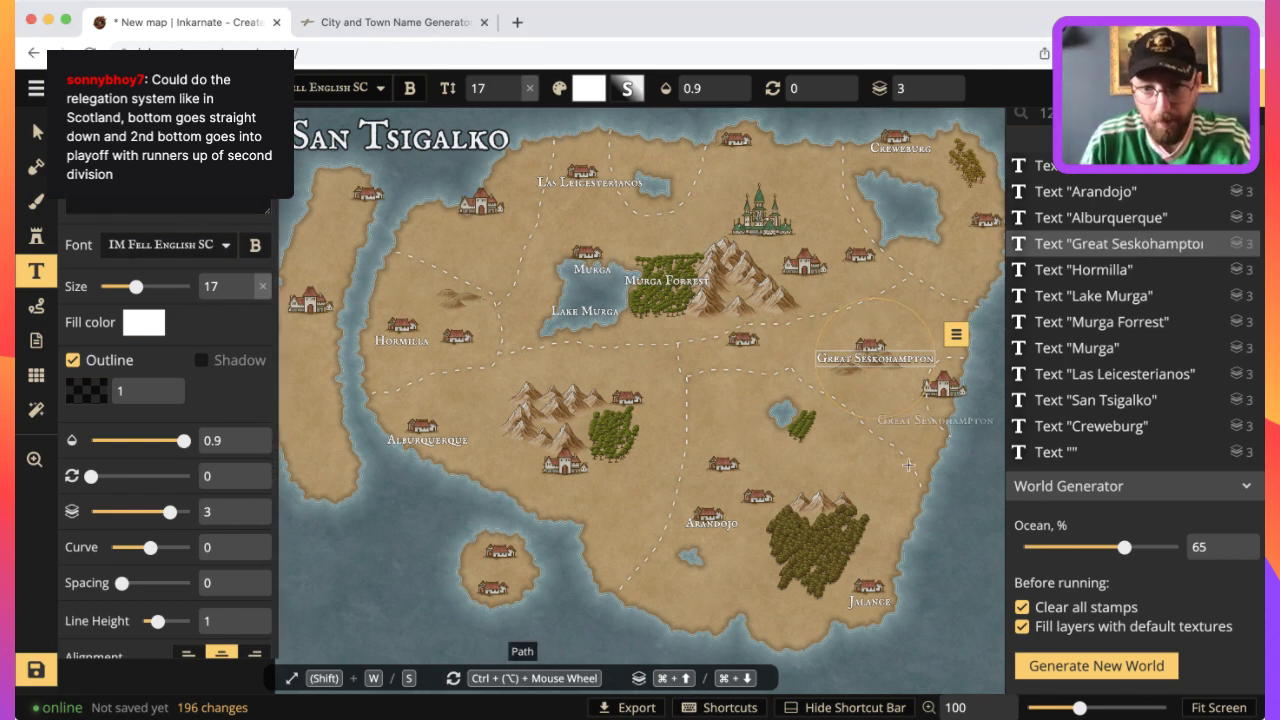
Add a Moukoko City label beneath the walled city on the northwestern coast.
click(217, 160)
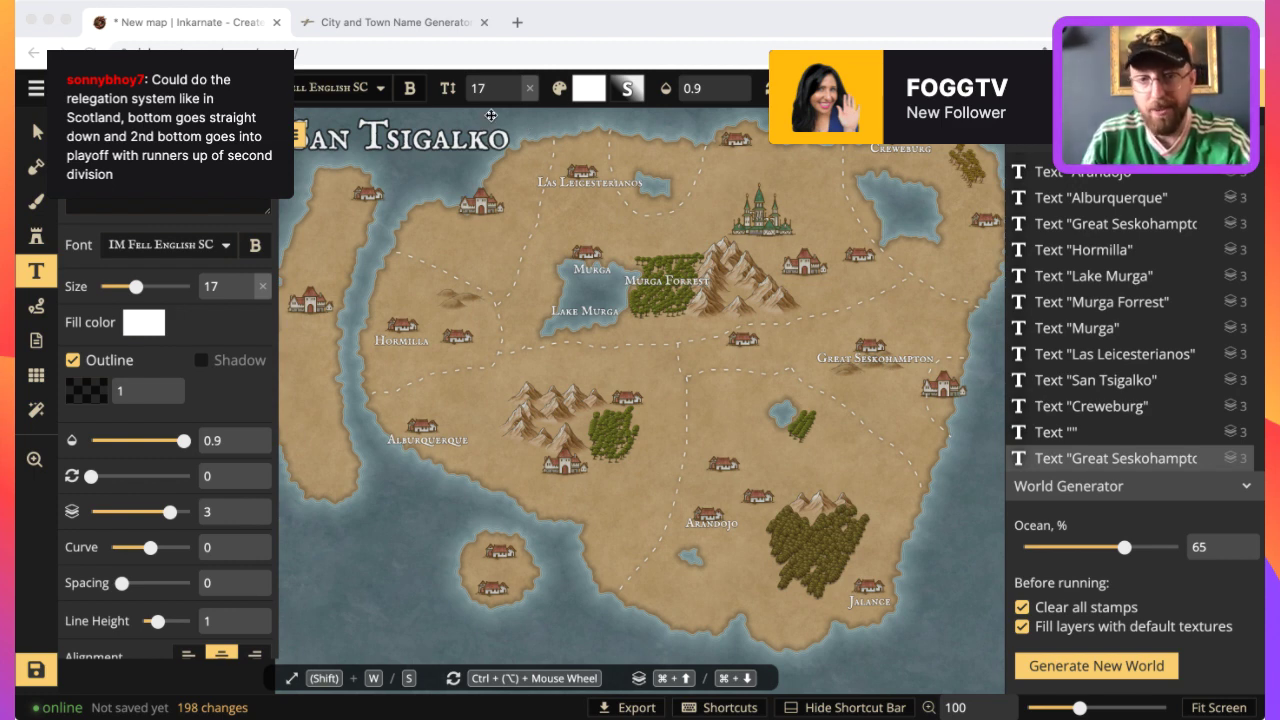
click(310, 46)
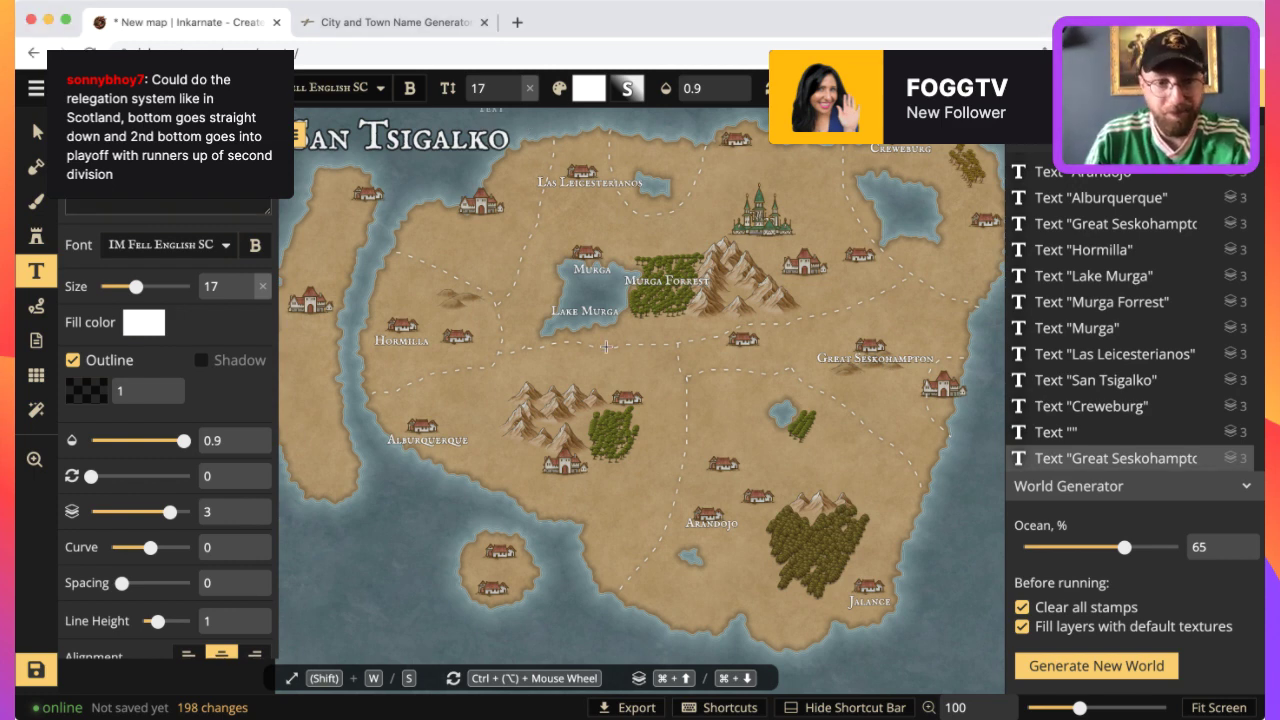
click(354, 26)
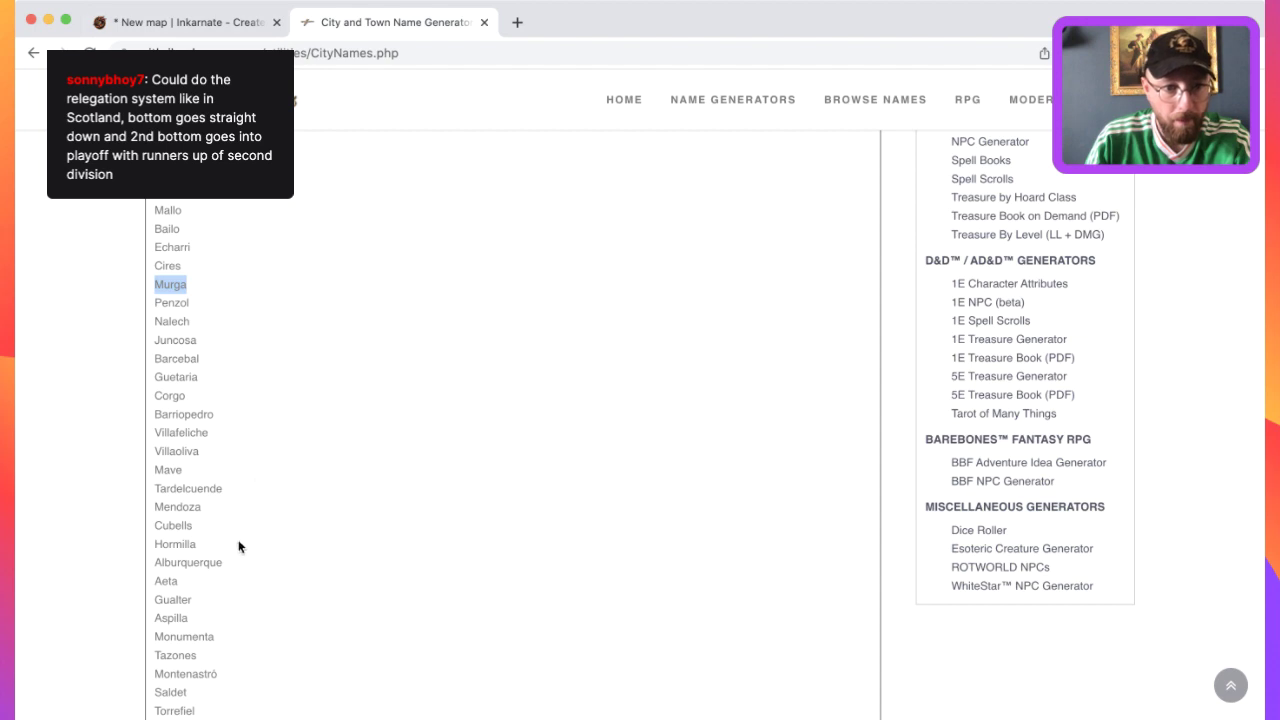
click(180, 22)
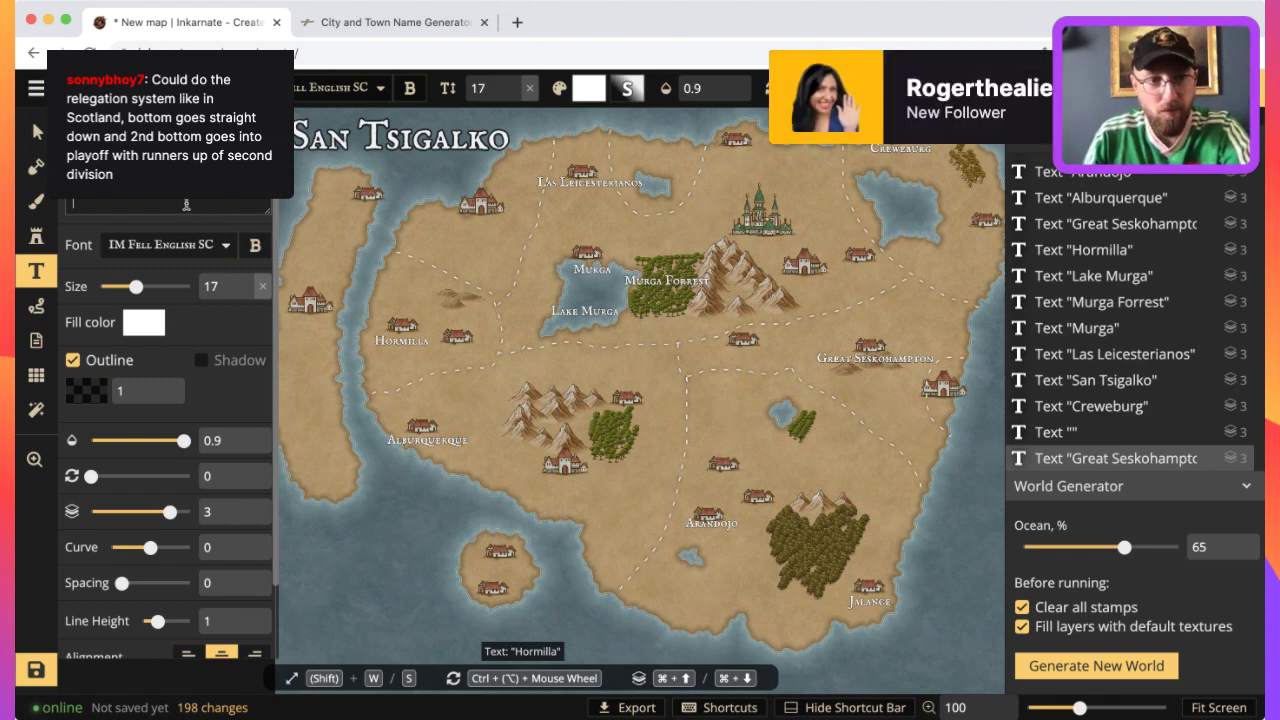
click(488, 242)
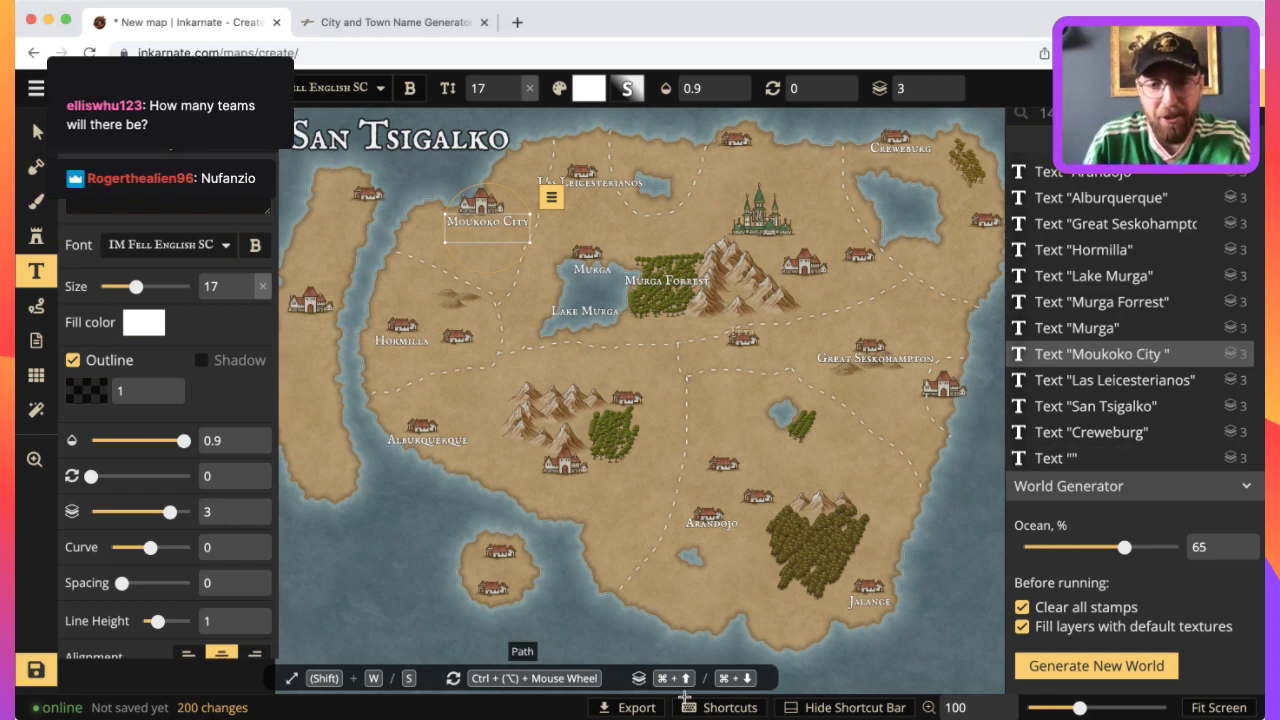
Copy Villaoliva from the town name page and replace the Moukoko City label's text with it.
click(398, 21)
scroll(290, 320, down, 10)
scroll(643, 466, up, 10)
scroll(18, 443, up, 1)
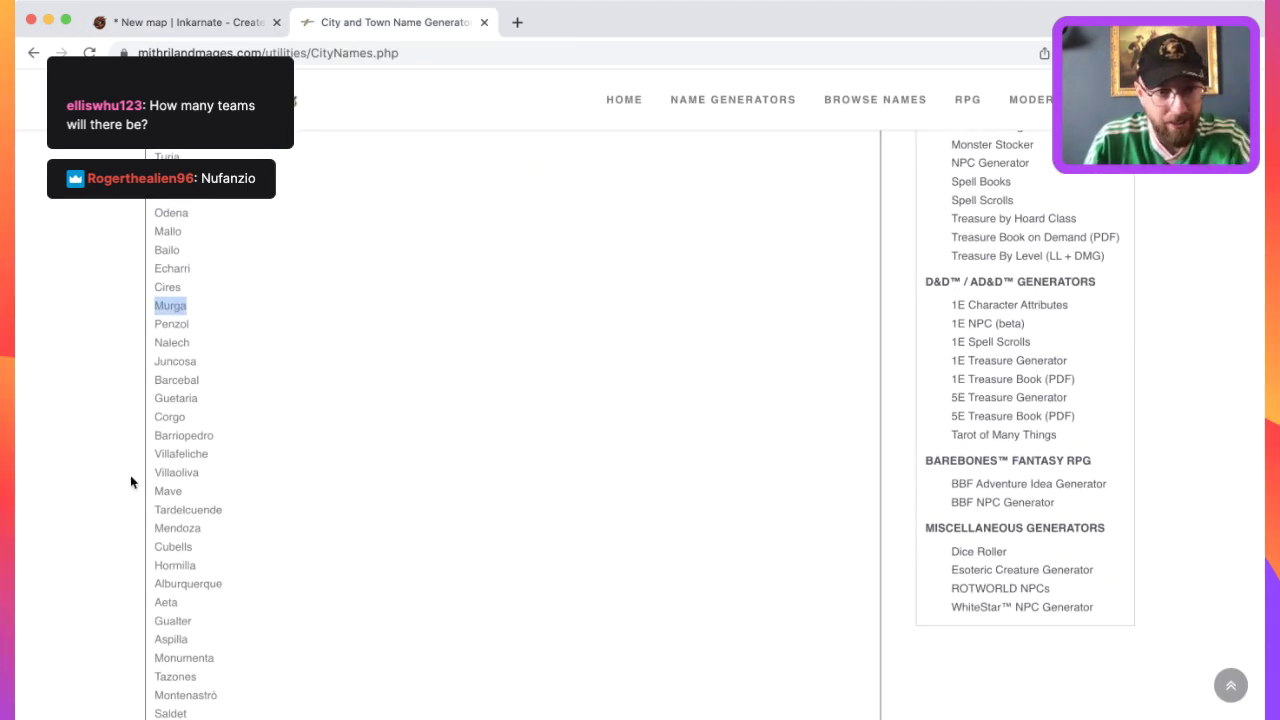
drag(204, 474, 157, 473)
key(super+c)
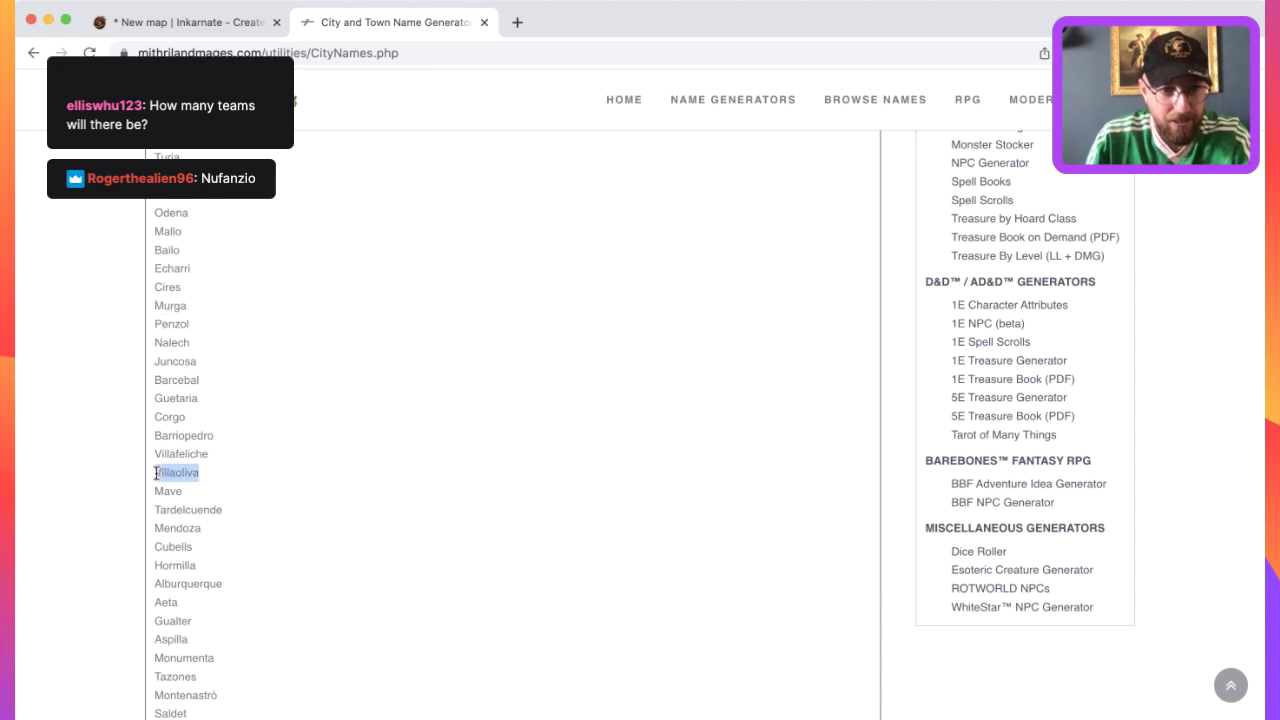
click(180, 22)
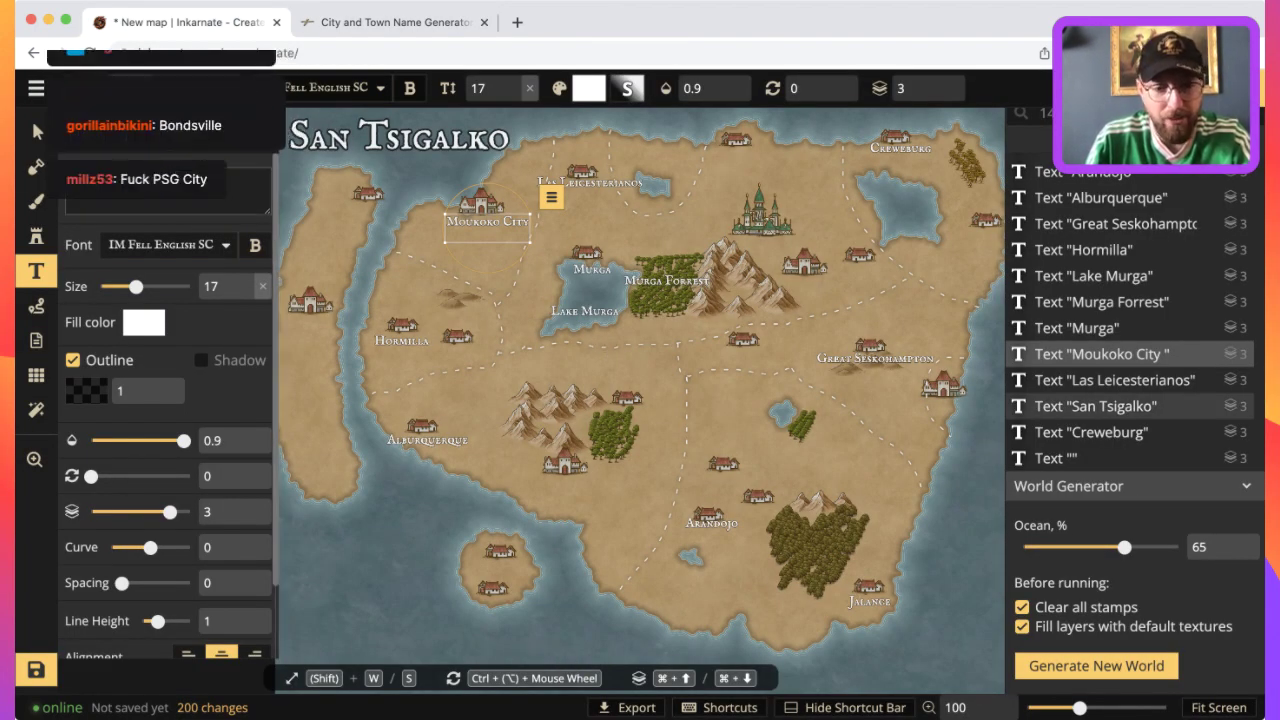
key(super+v)
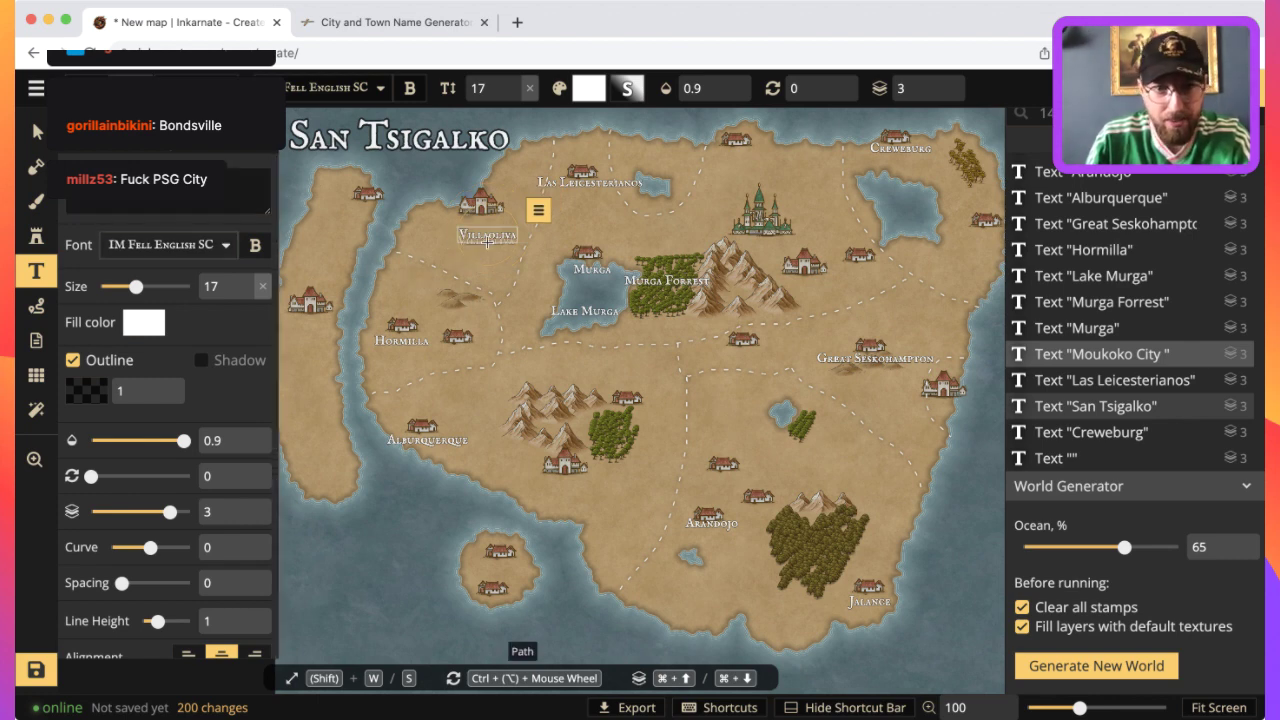
Change the northwestern walled city's label back to Moukoko City and move it up closer to the city.
click(122, 206)
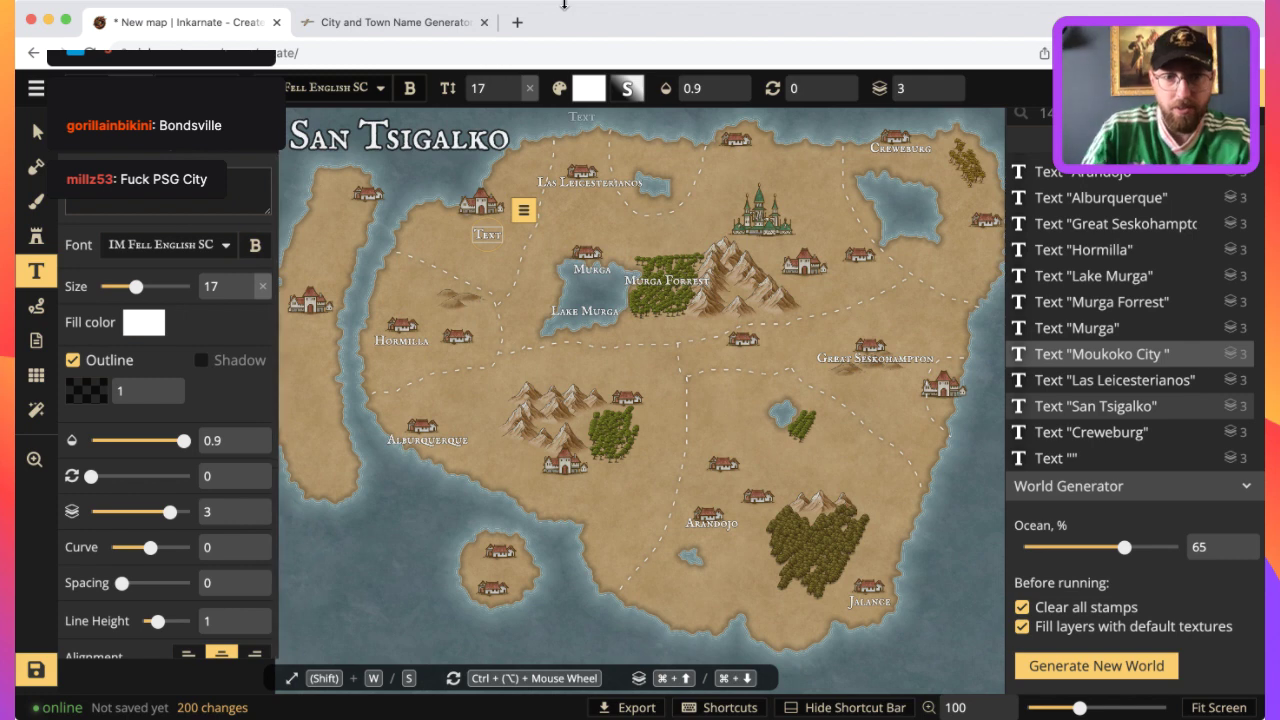
text(Moukoko City)
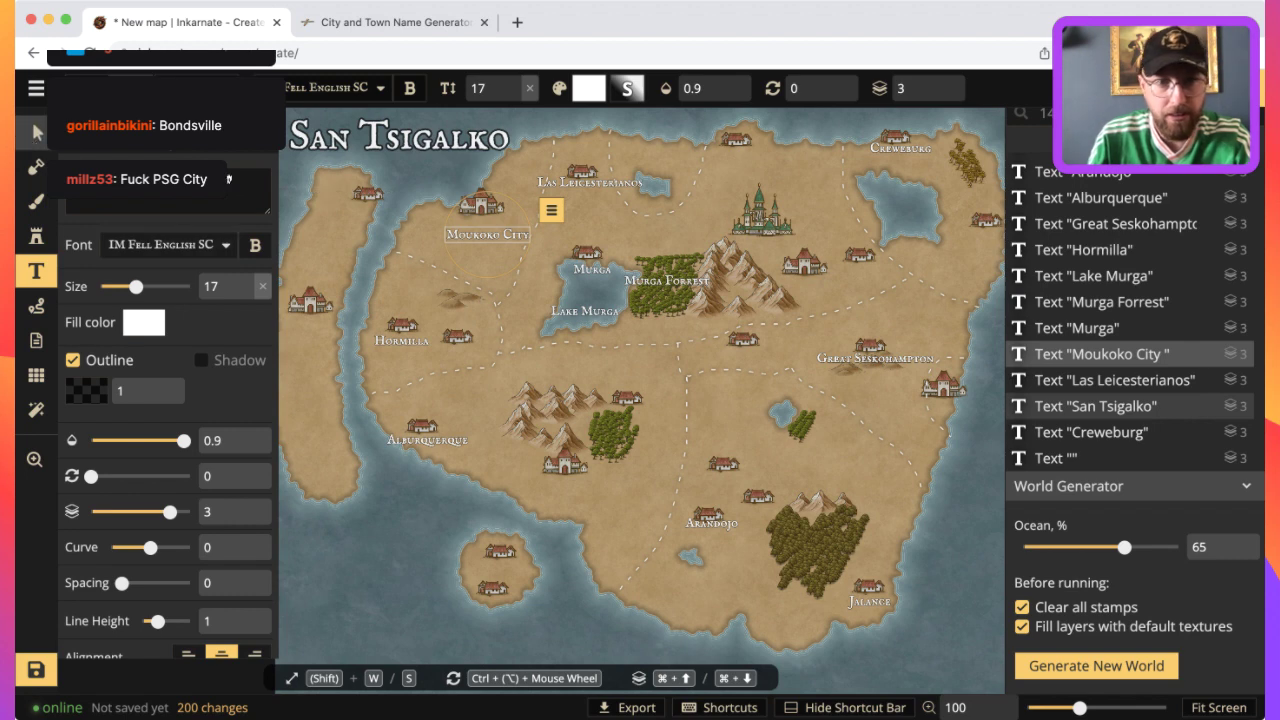
key(Escape)
drag(487, 236, 484, 224)
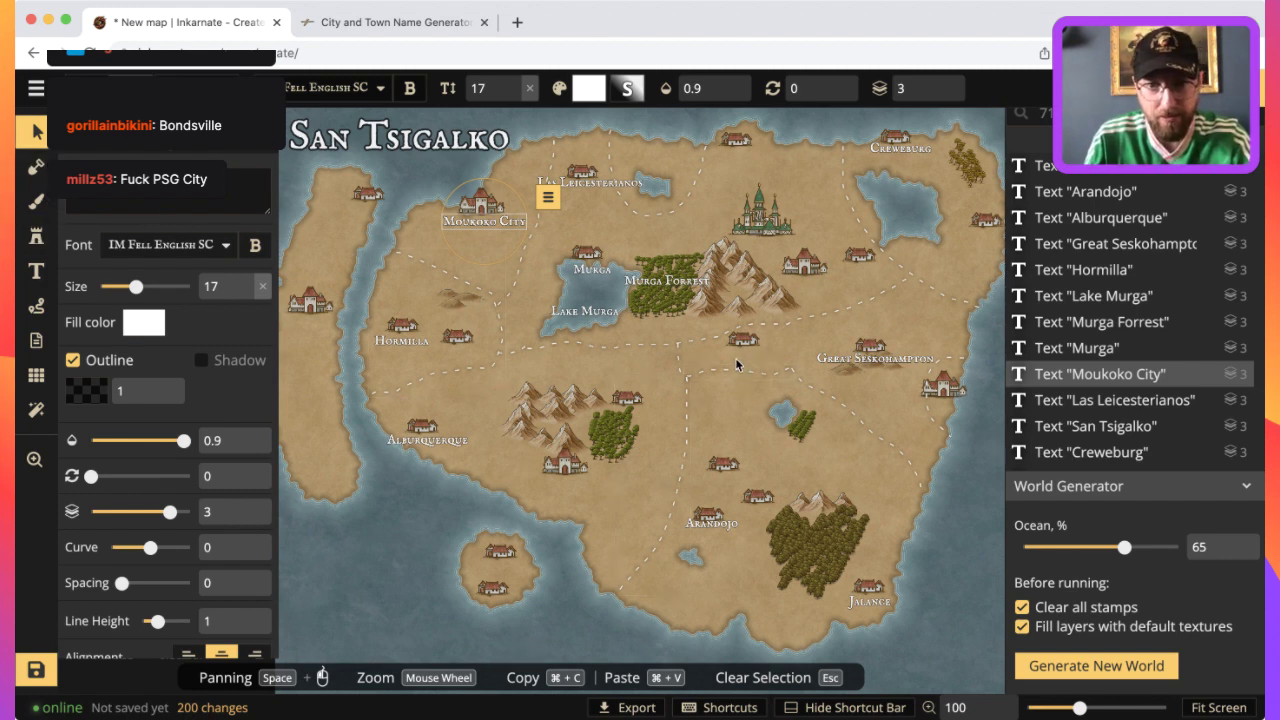
key(Escape)
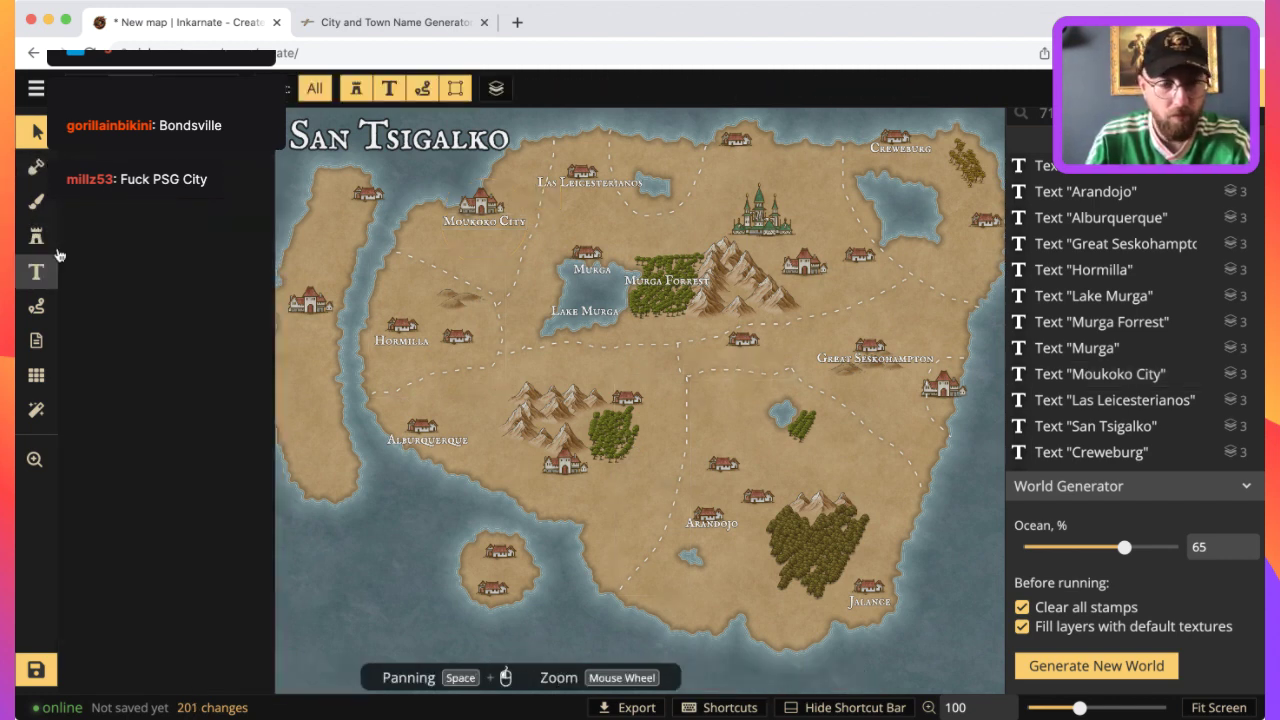
Add a Villaoliva label beneath the southern village just north of Arandojo.
click(36, 270)
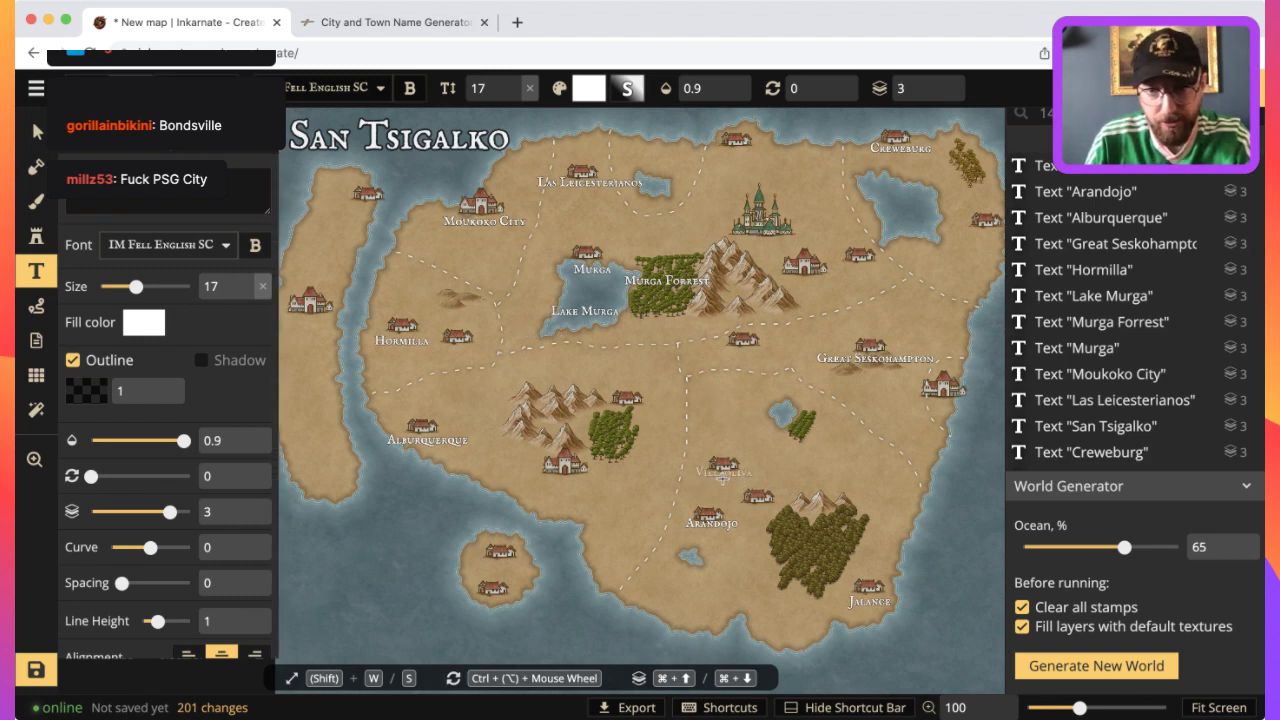
click(724, 480)
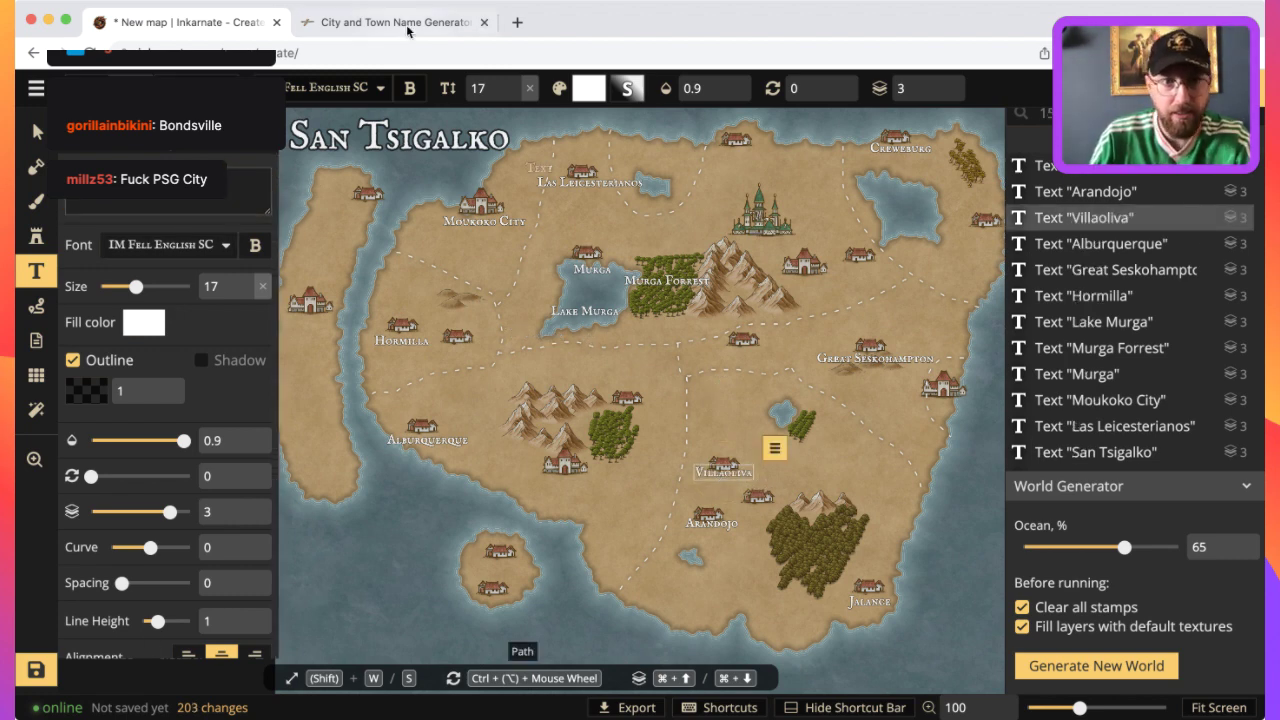
click(33, 134)
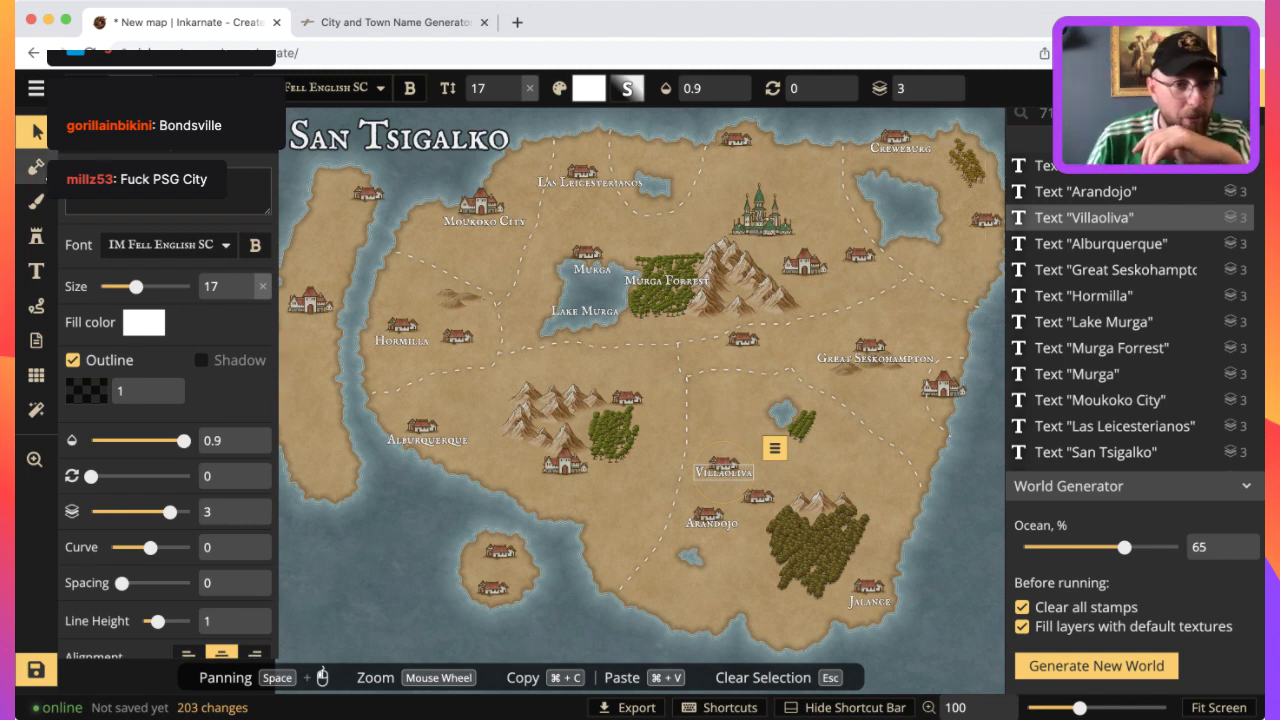
click(286, 168)
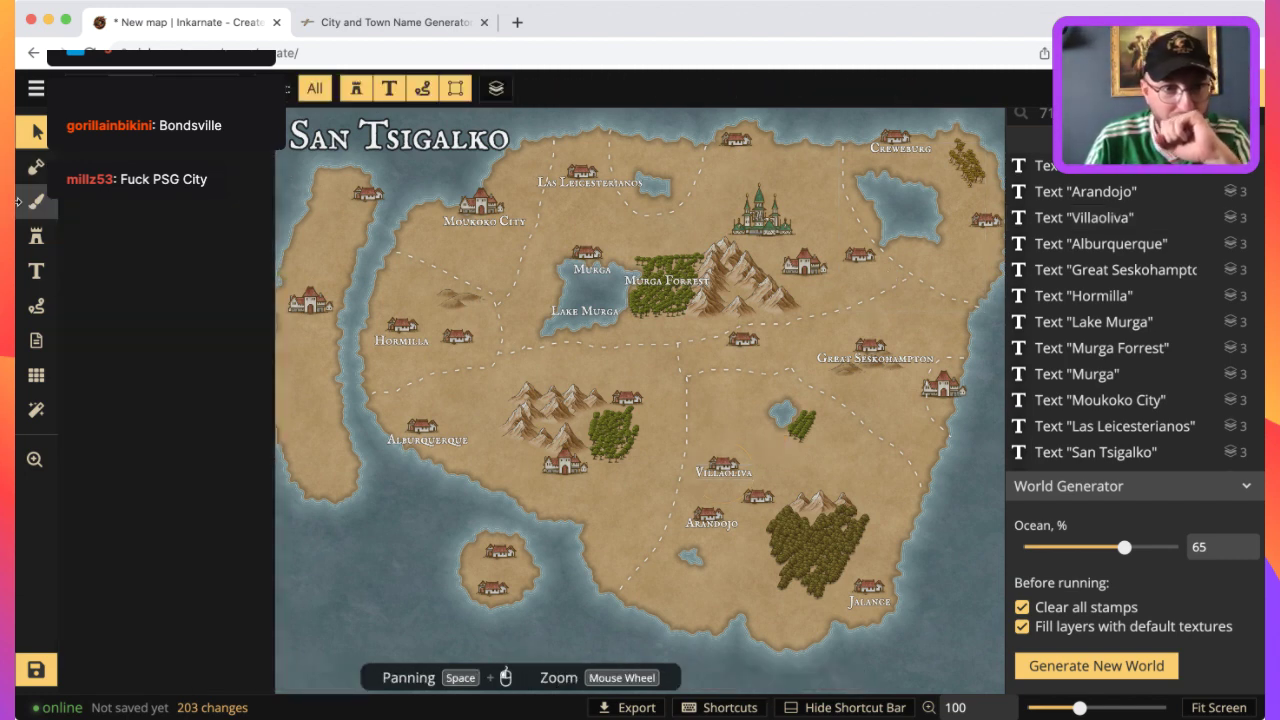
Add a Nufanzio label beneath the walled city on the eastern side of the large northern mountains.
click(37, 270)
text(Nusan)
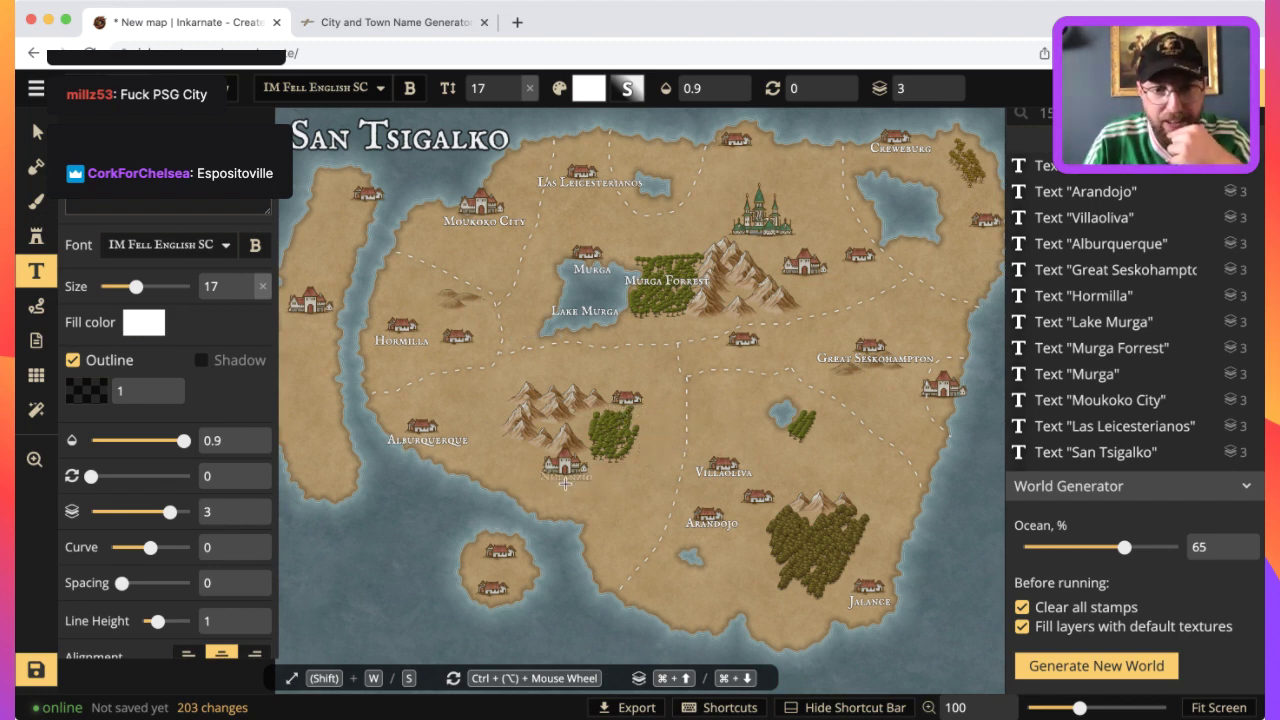
click(808, 286)
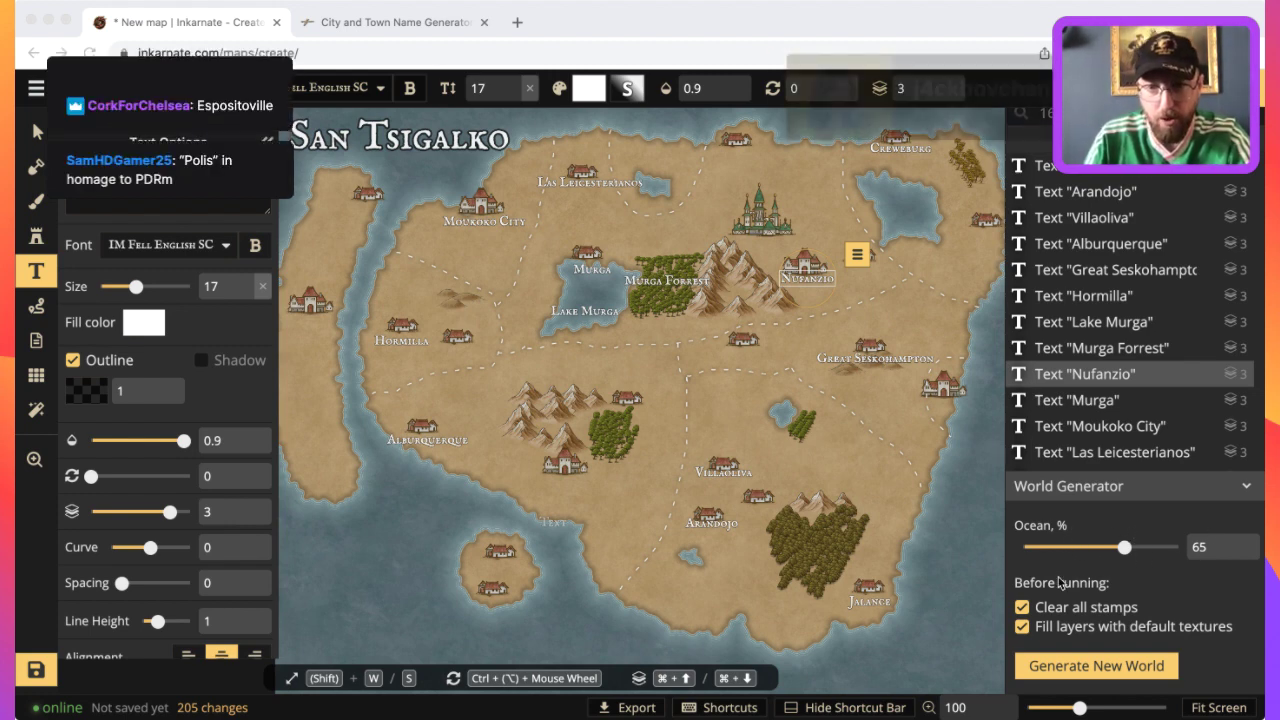
click(763, 460)
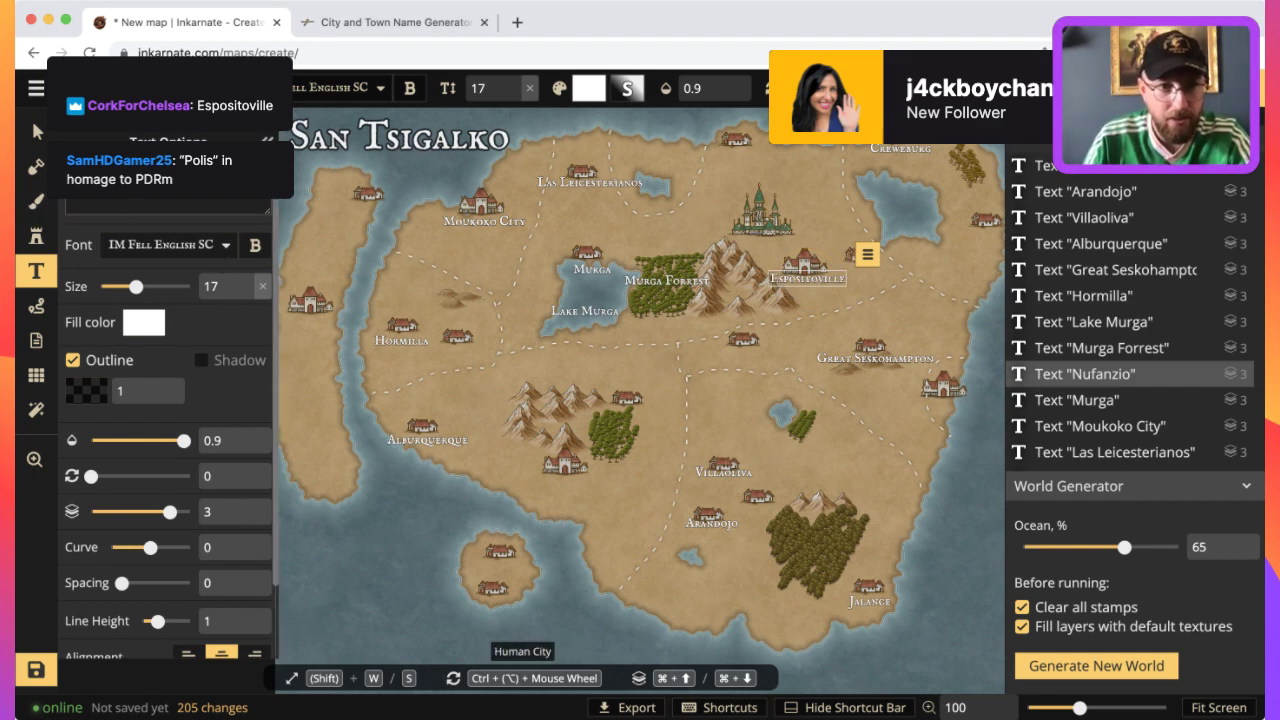
text(Espositoville)
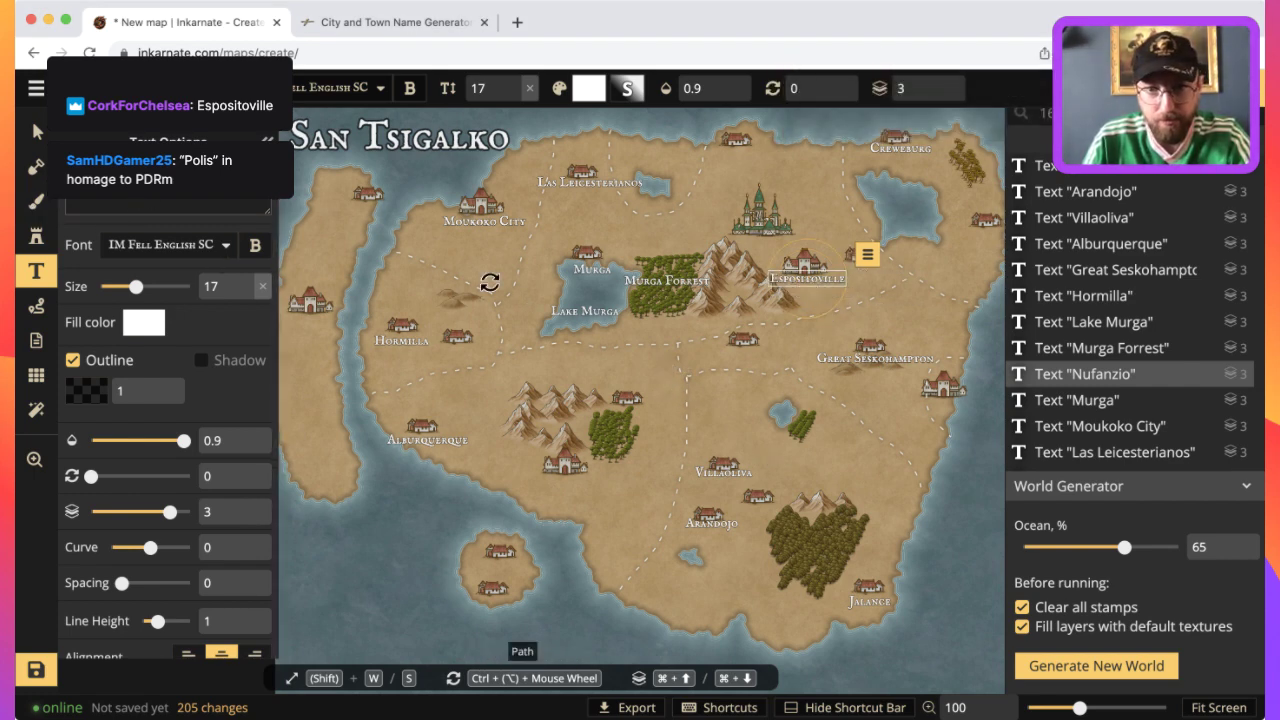
key(super+a)
key(BackSpace)
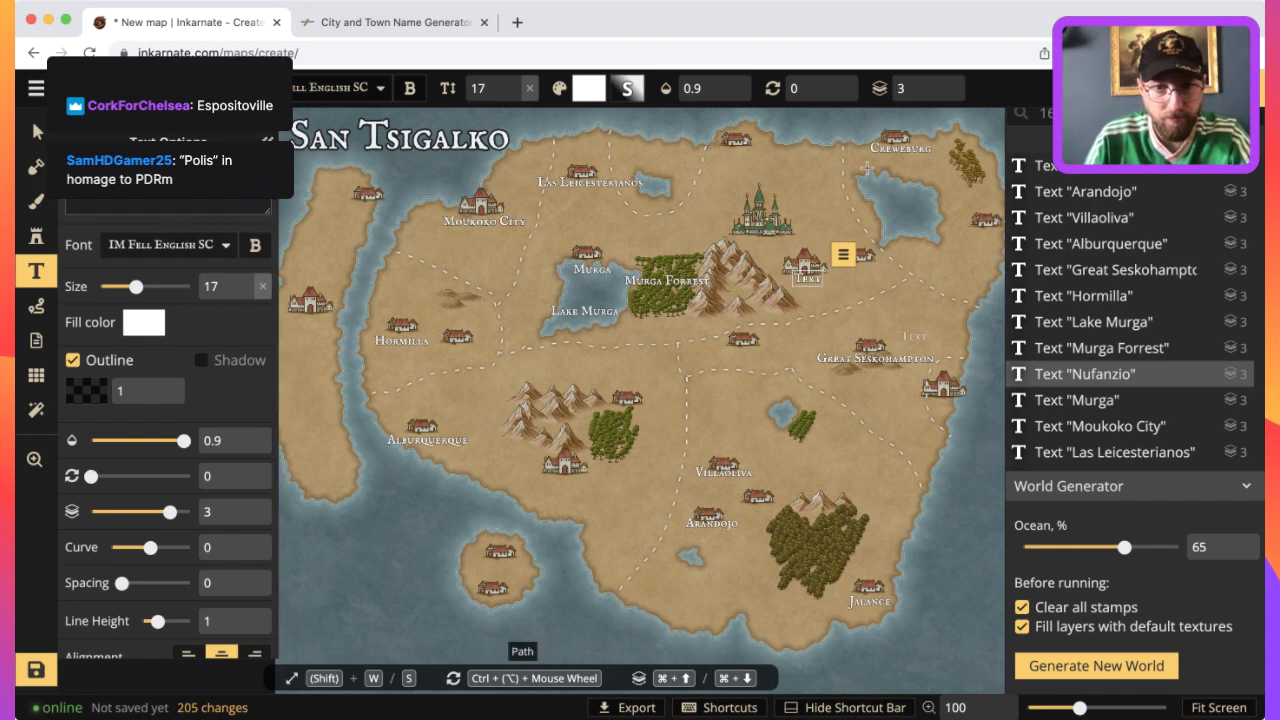
text(Nufanzio)
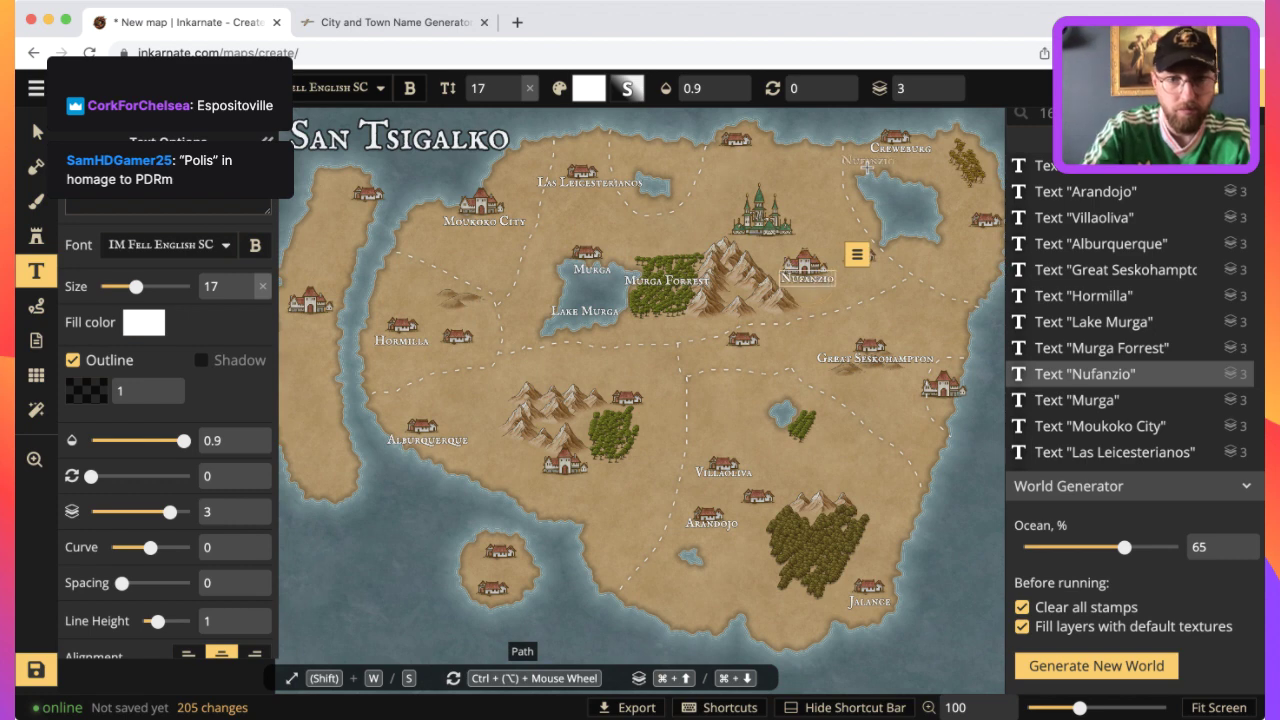
click(845, 146)
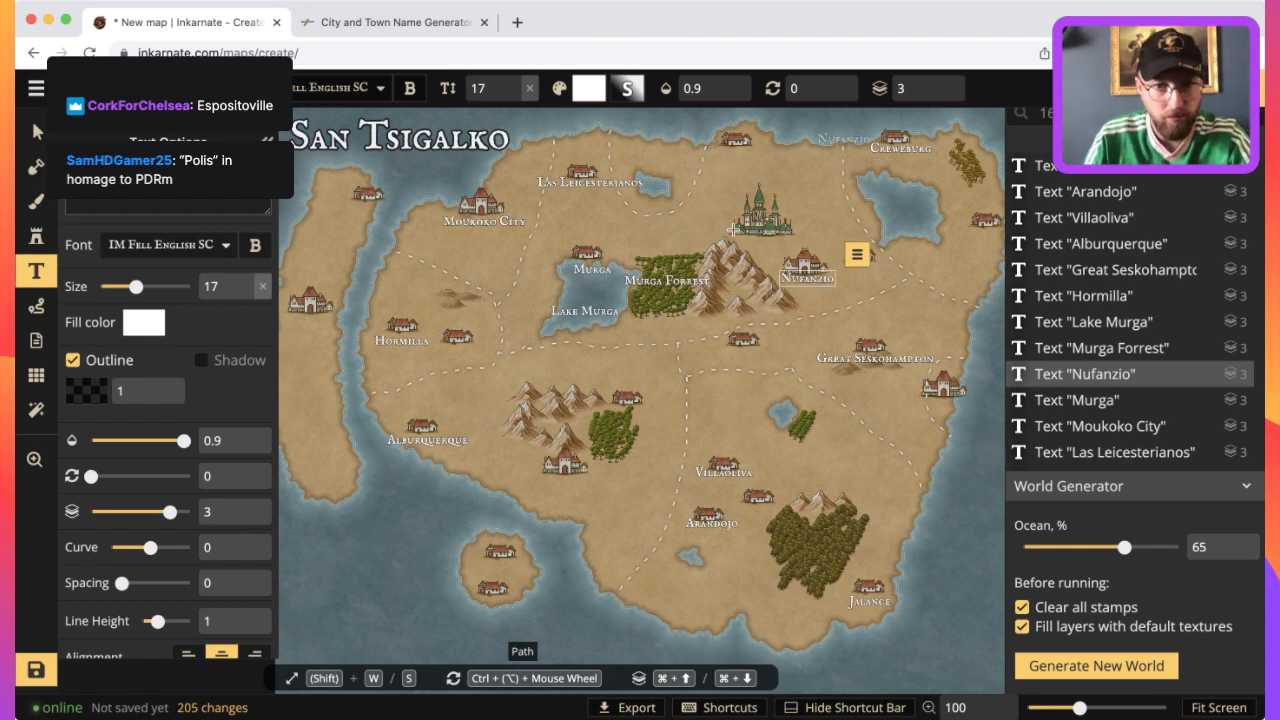
Add an Espositoville label and position it beneath the village south of the large northern mountains.
click(800, 370)
text(Espositoville)
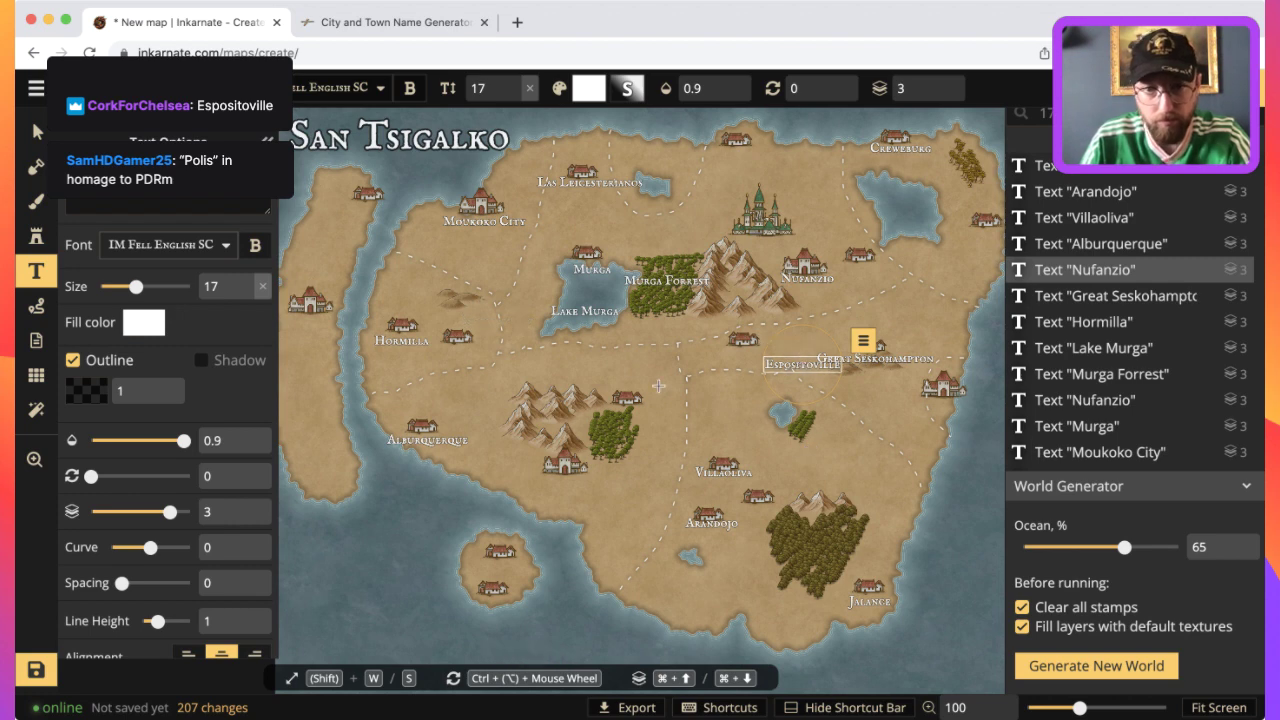
click(37, 131)
drag(803, 363, 745, 350)
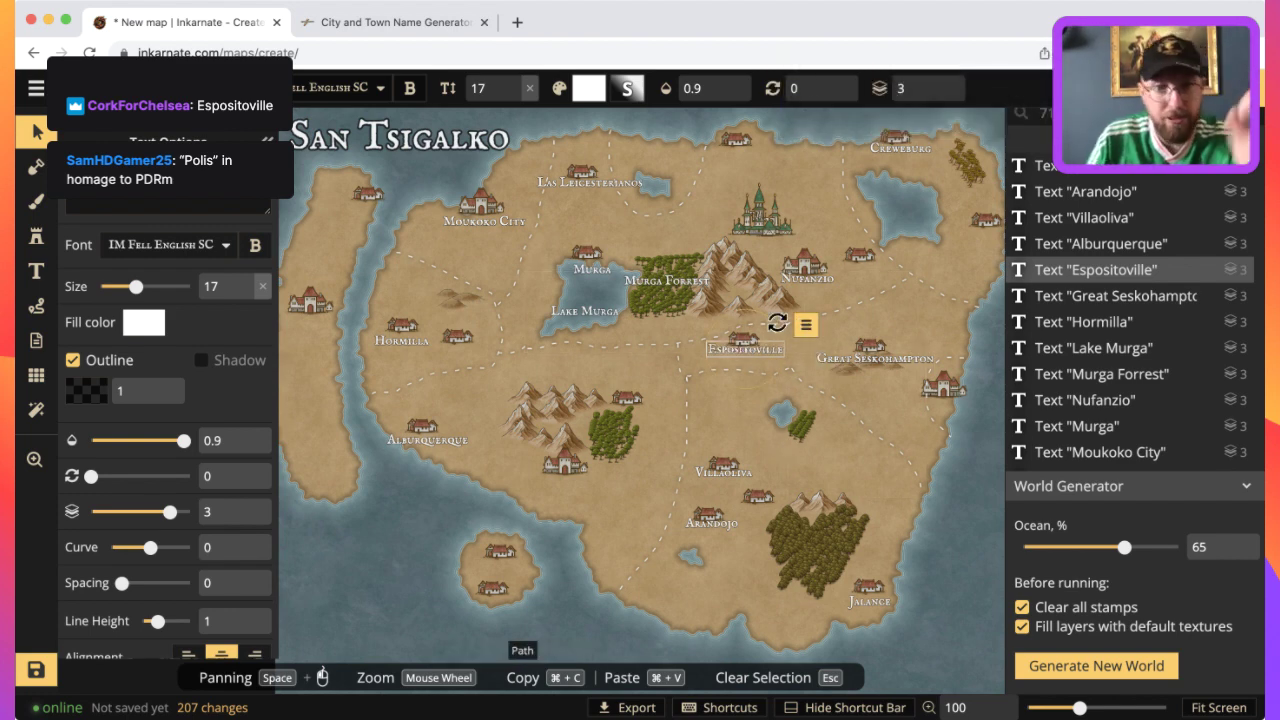
click(1080, 586)
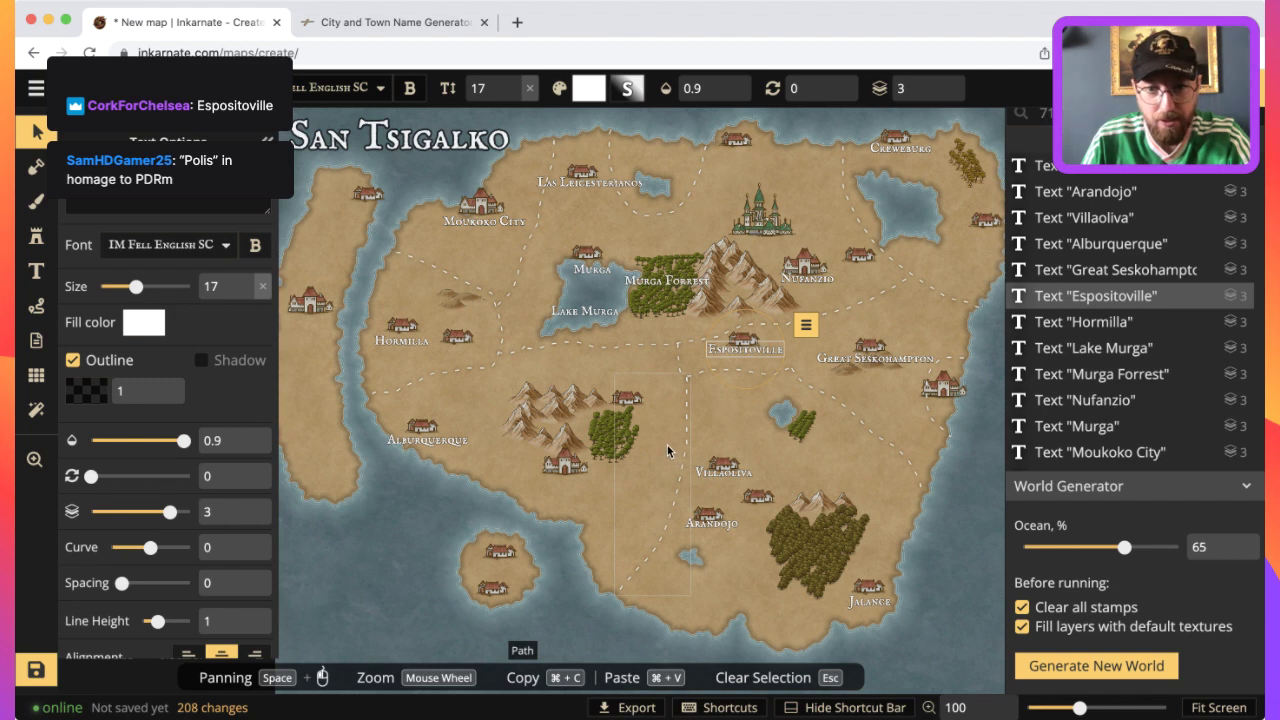
Add a Polis label and position it beneath the green-spired castle above the large northern mountains.
click(31, 168)
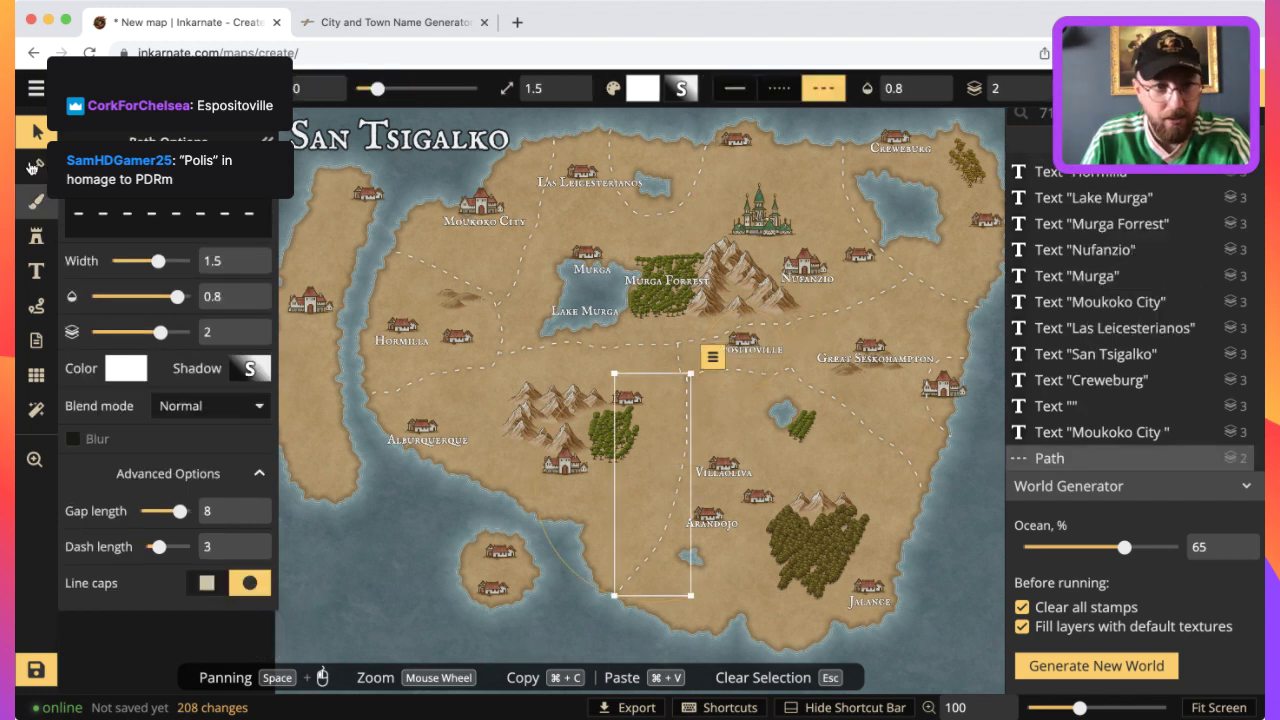
click(40, 279)
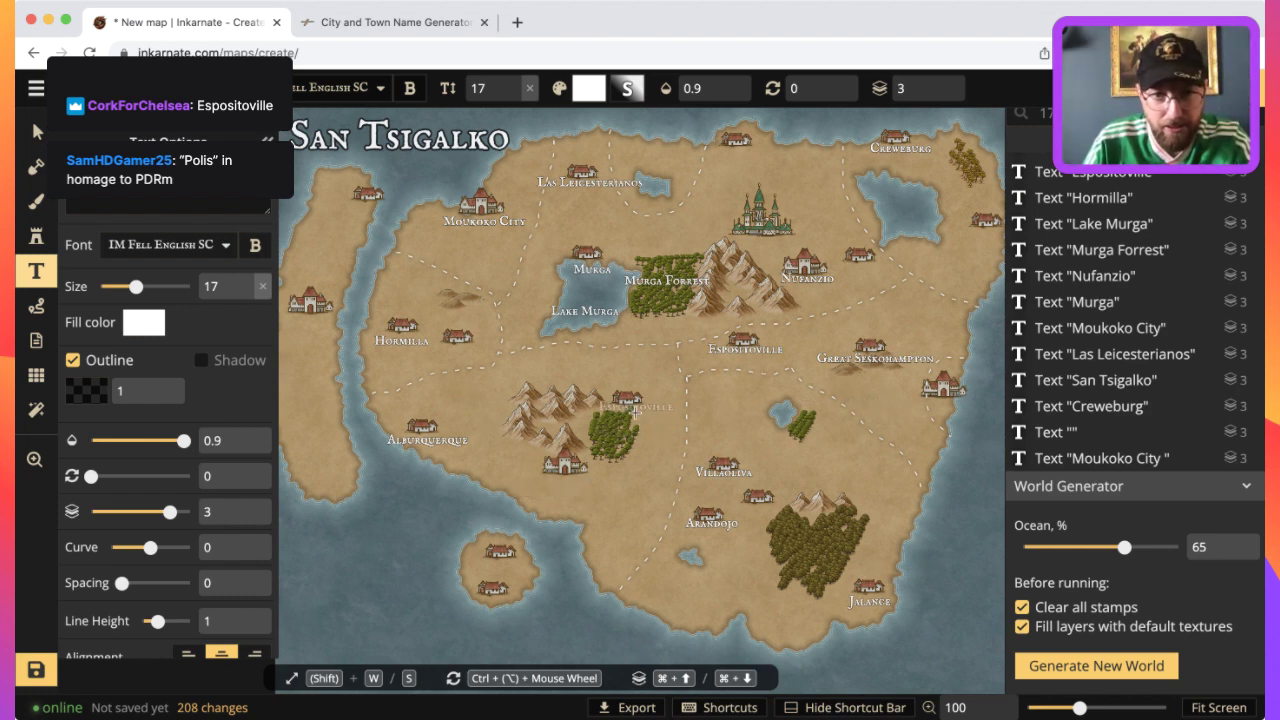
click(634, 416)
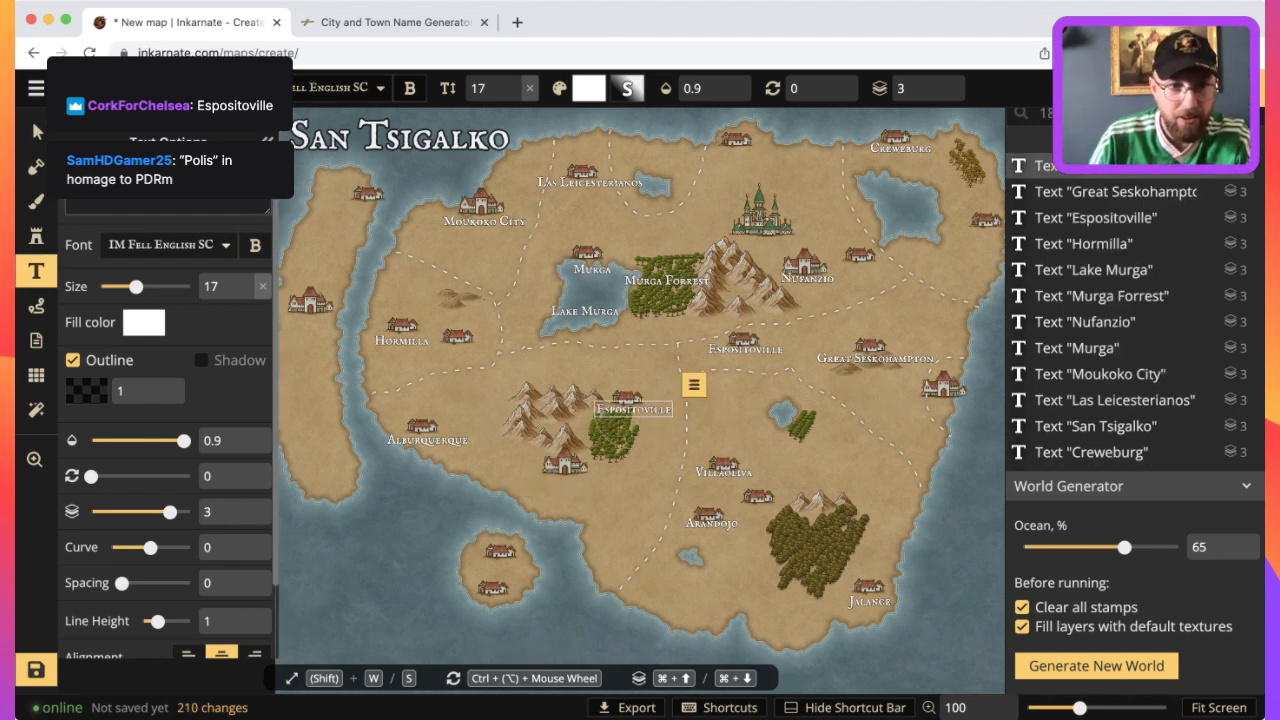
text(Polis)
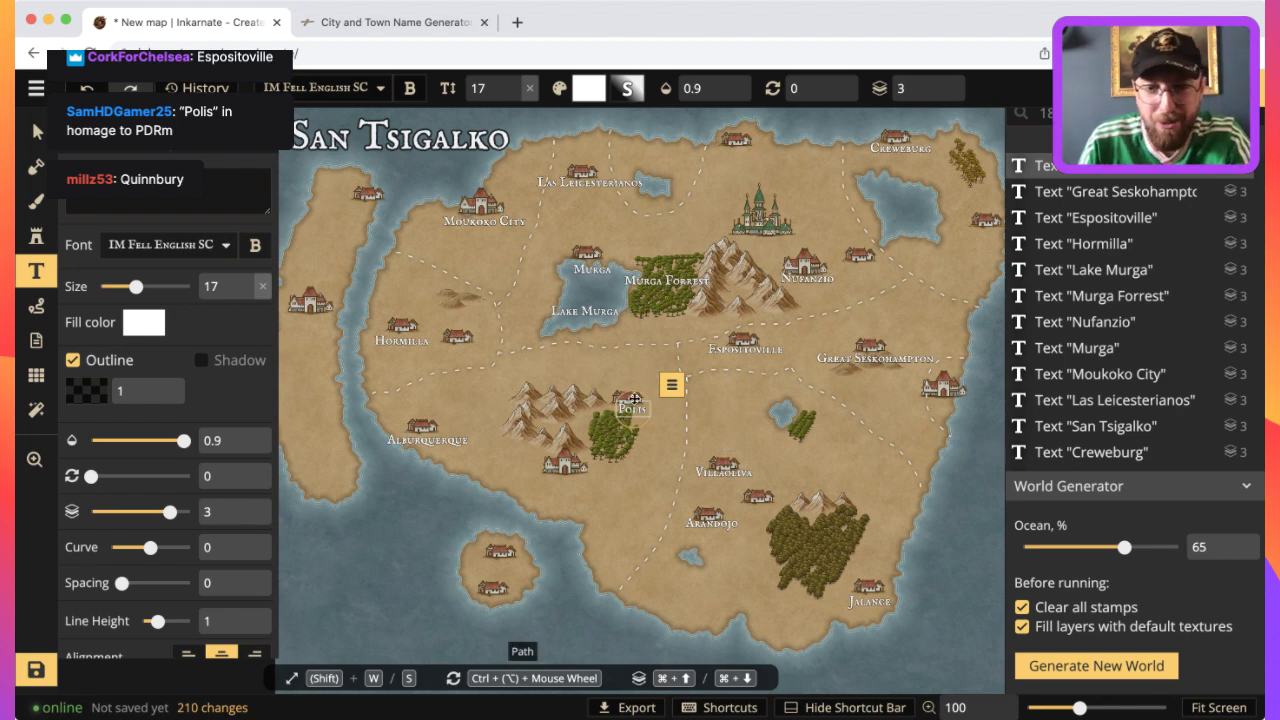
drag(652, 399, 771, 244)
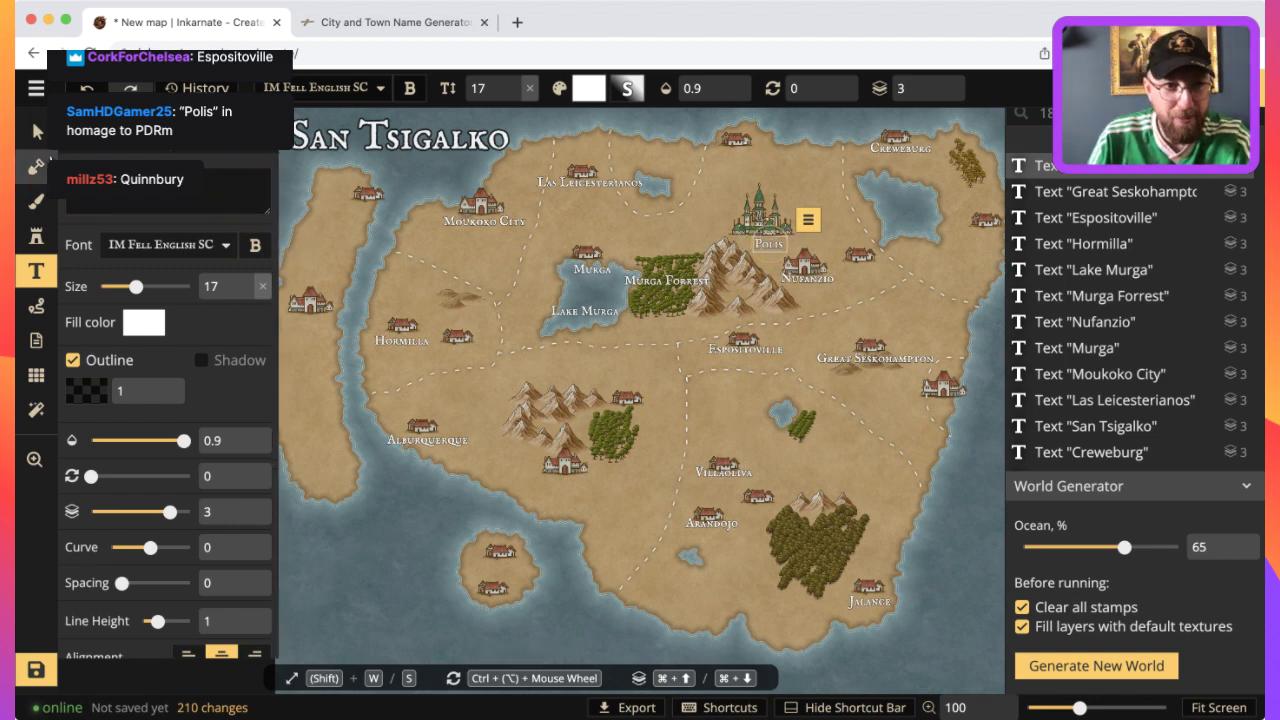
Enlarge the Polis label to size 35 and centre it beneath the green-spired castle.
drag(136, 286, 153, 289)
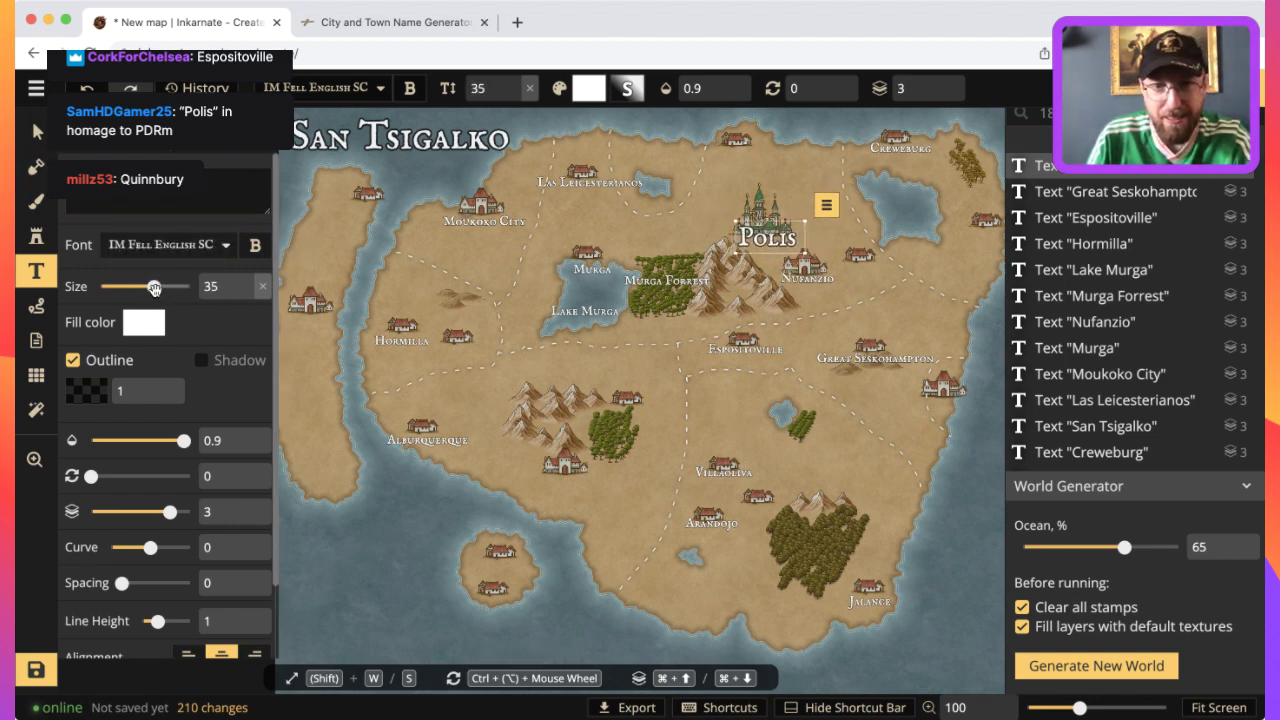
click(36, 131)
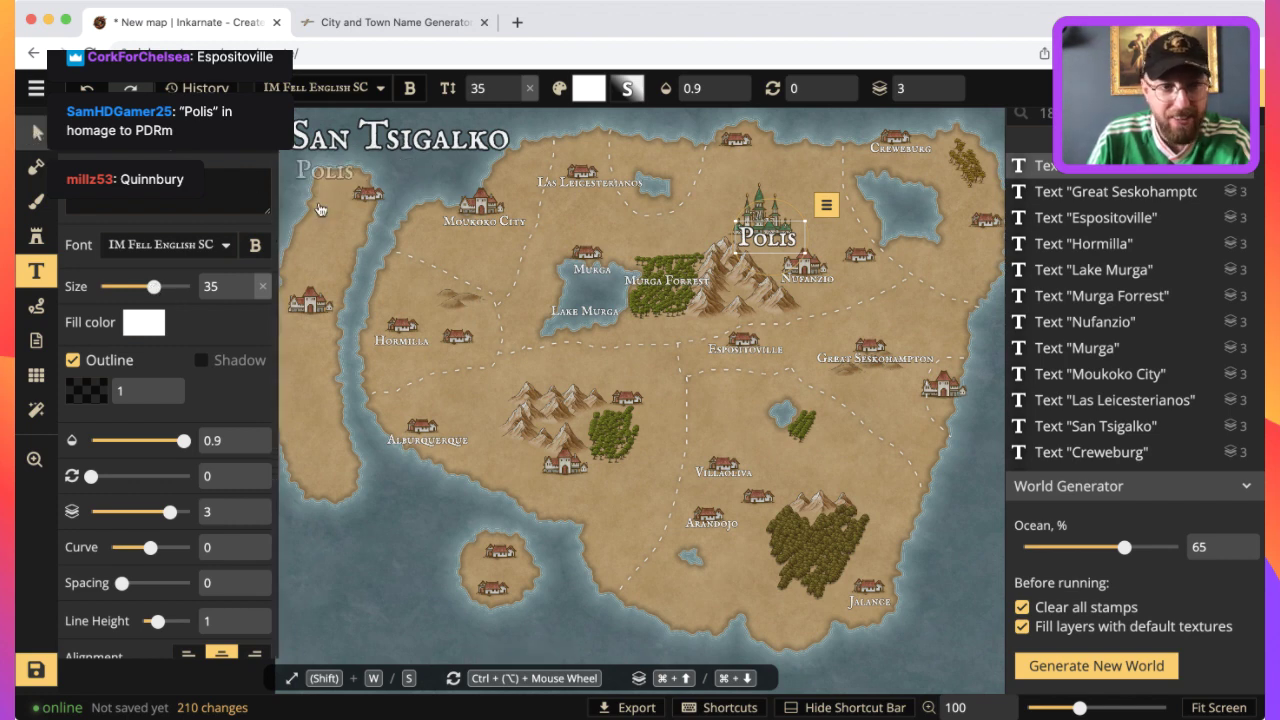
click(766, 242)
drag(766, 241, 768, 238)
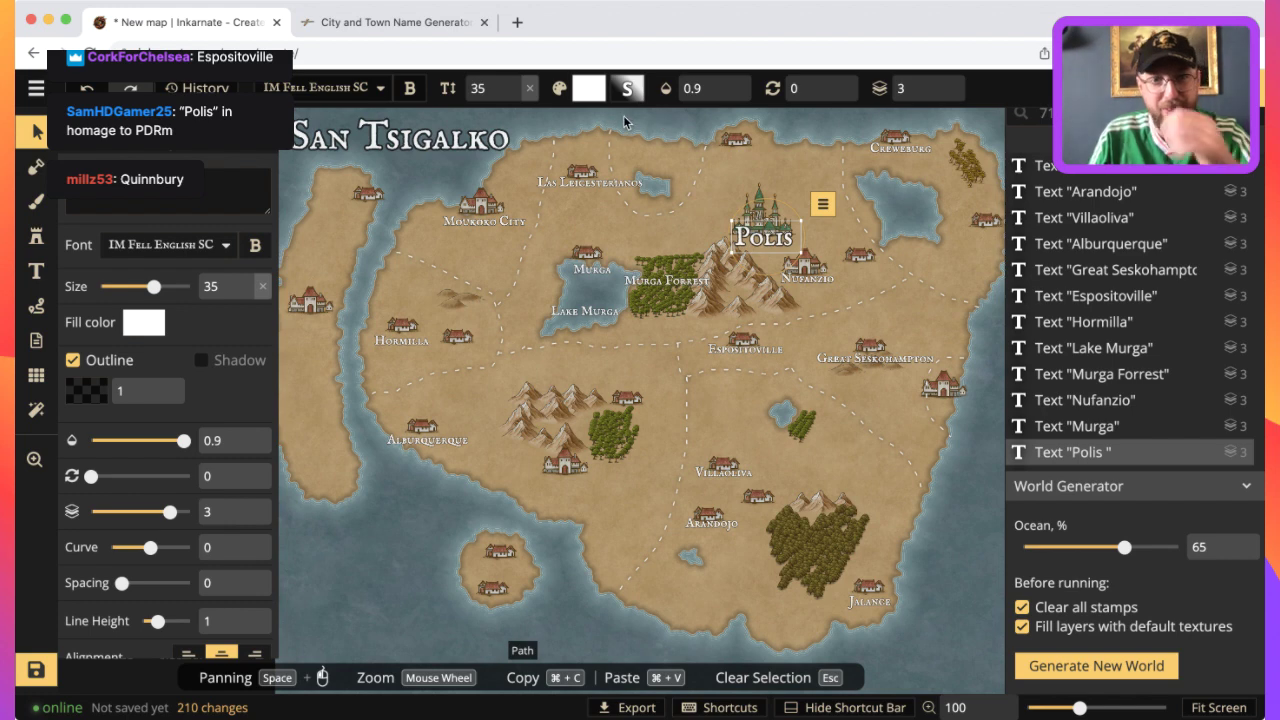
click(555, 131)
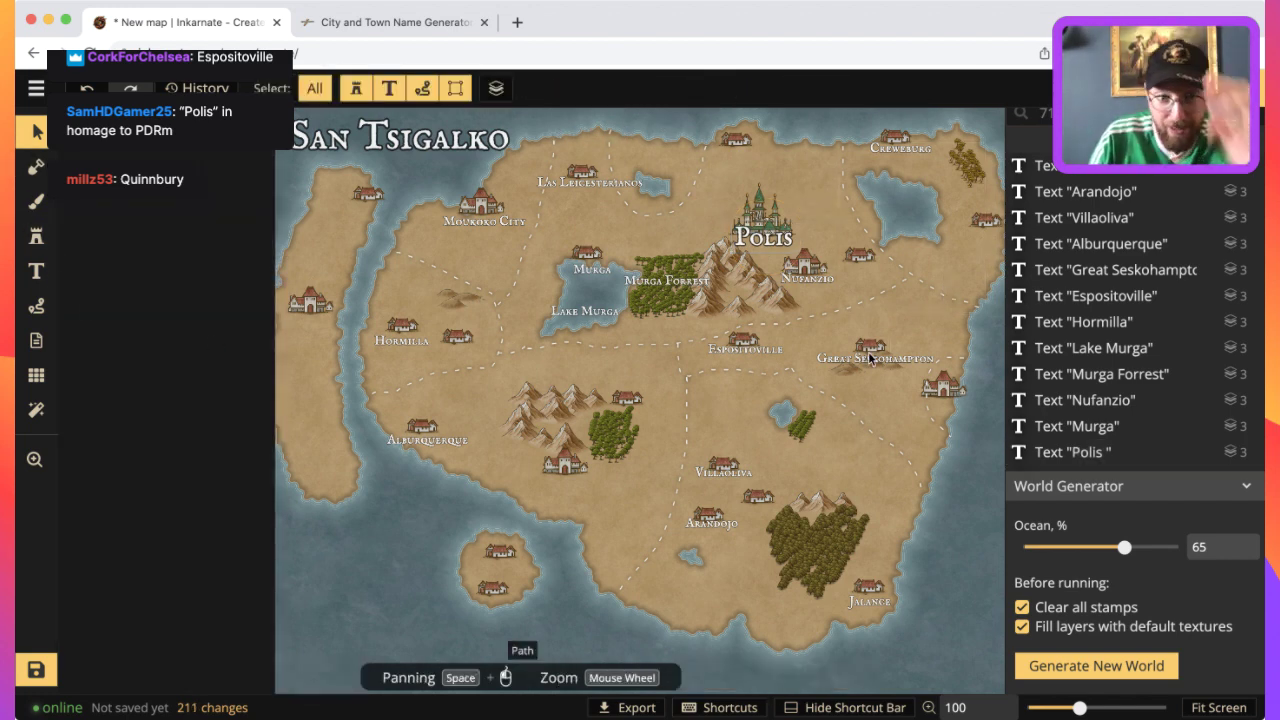
Set the text size for new labels to 14.
click(1075, 575)
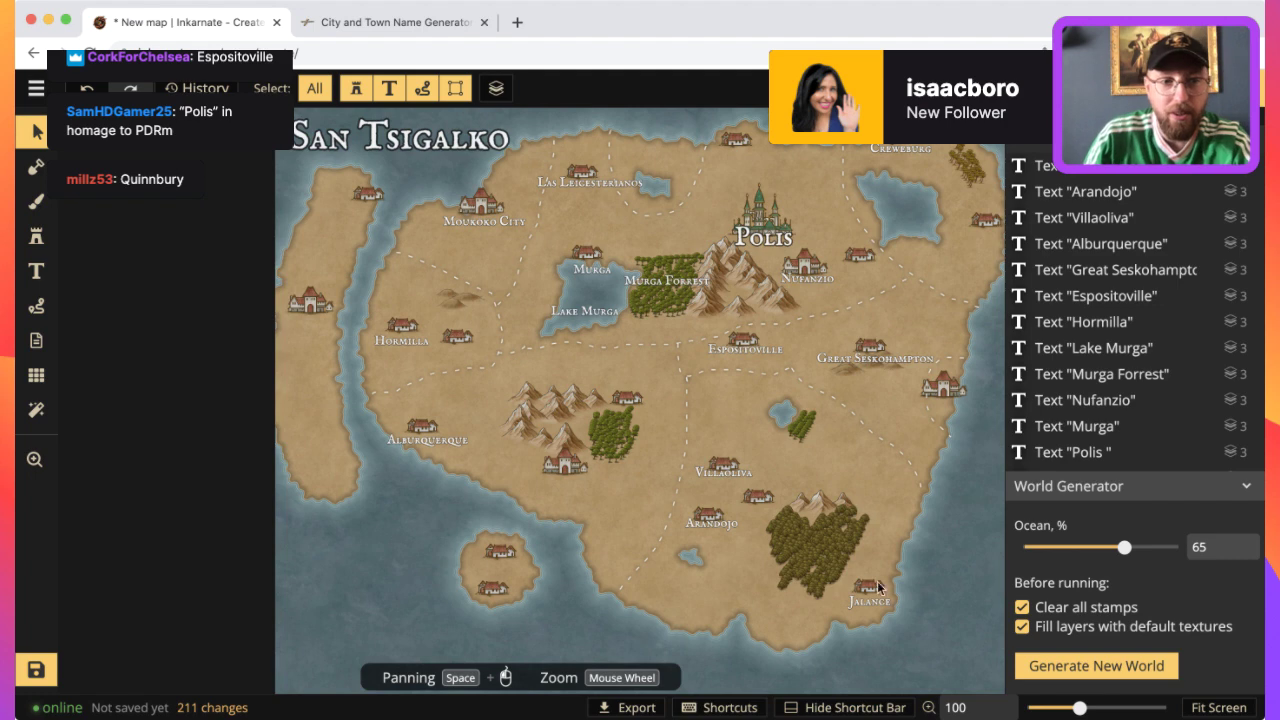
click(37, 271)
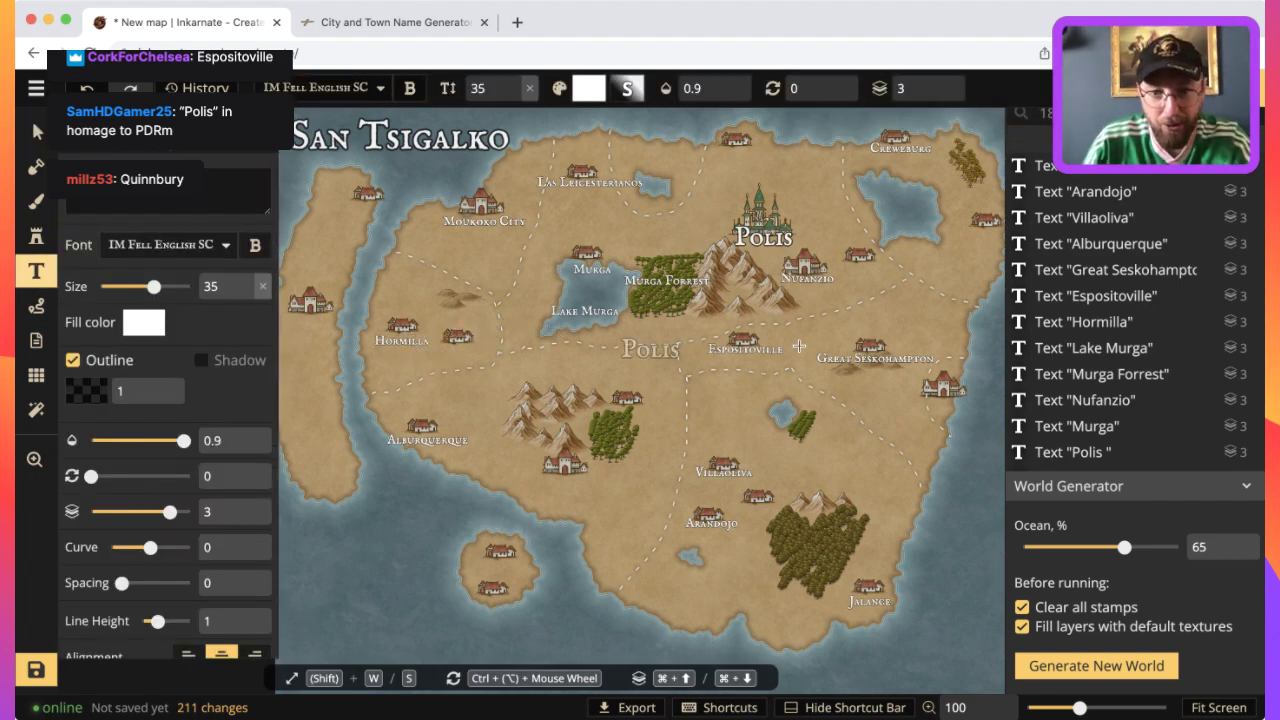
click(533, 329)
drag(153, 286, 125, 286)
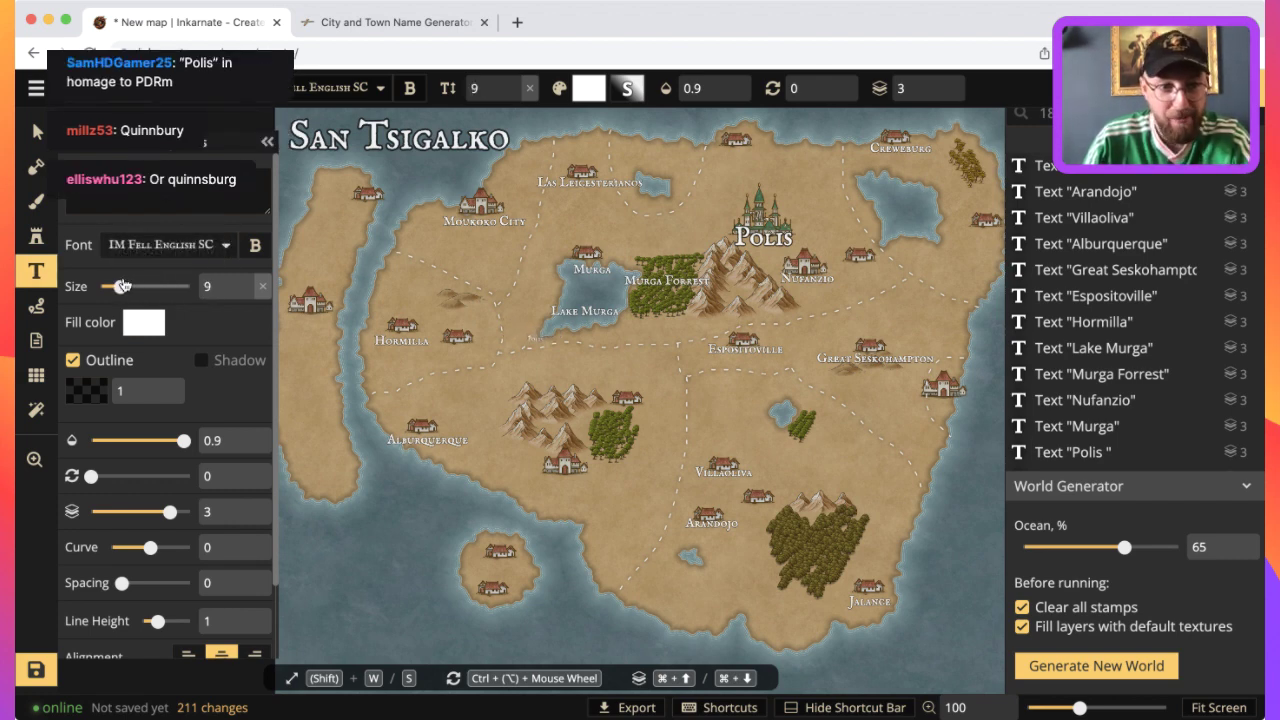
drag(125, 286, 127, 286)
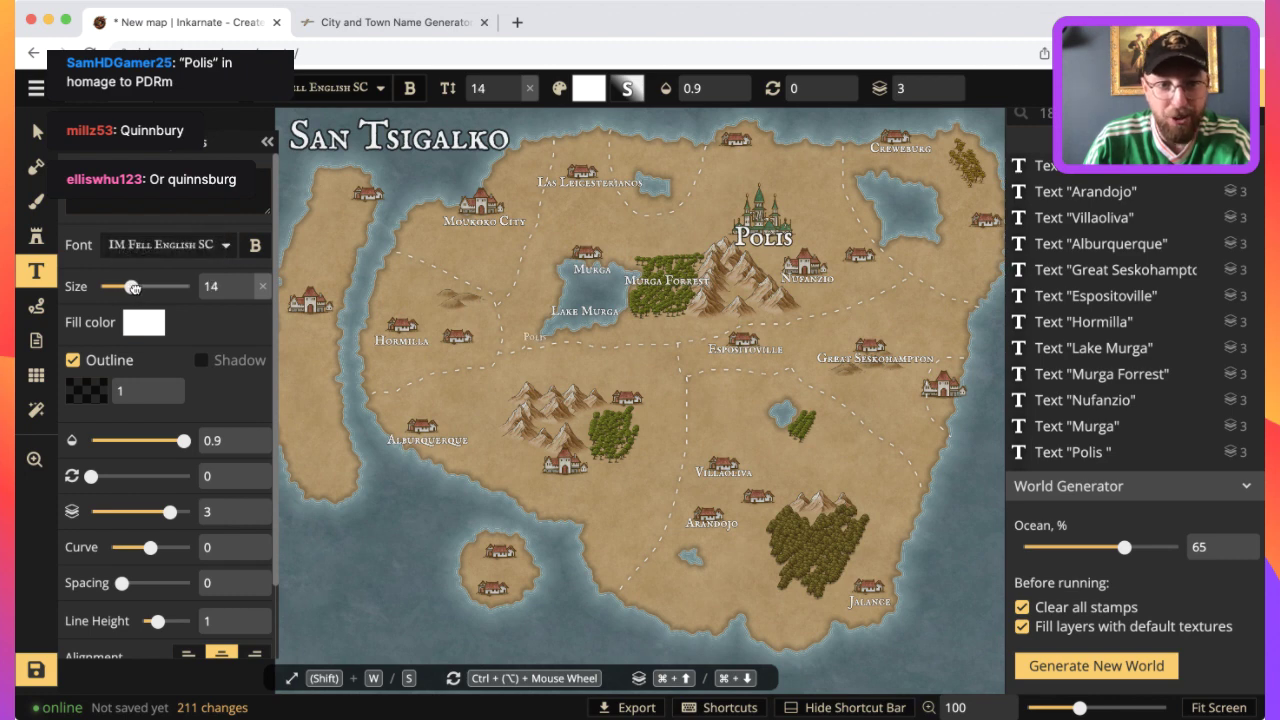
click(378, 212)
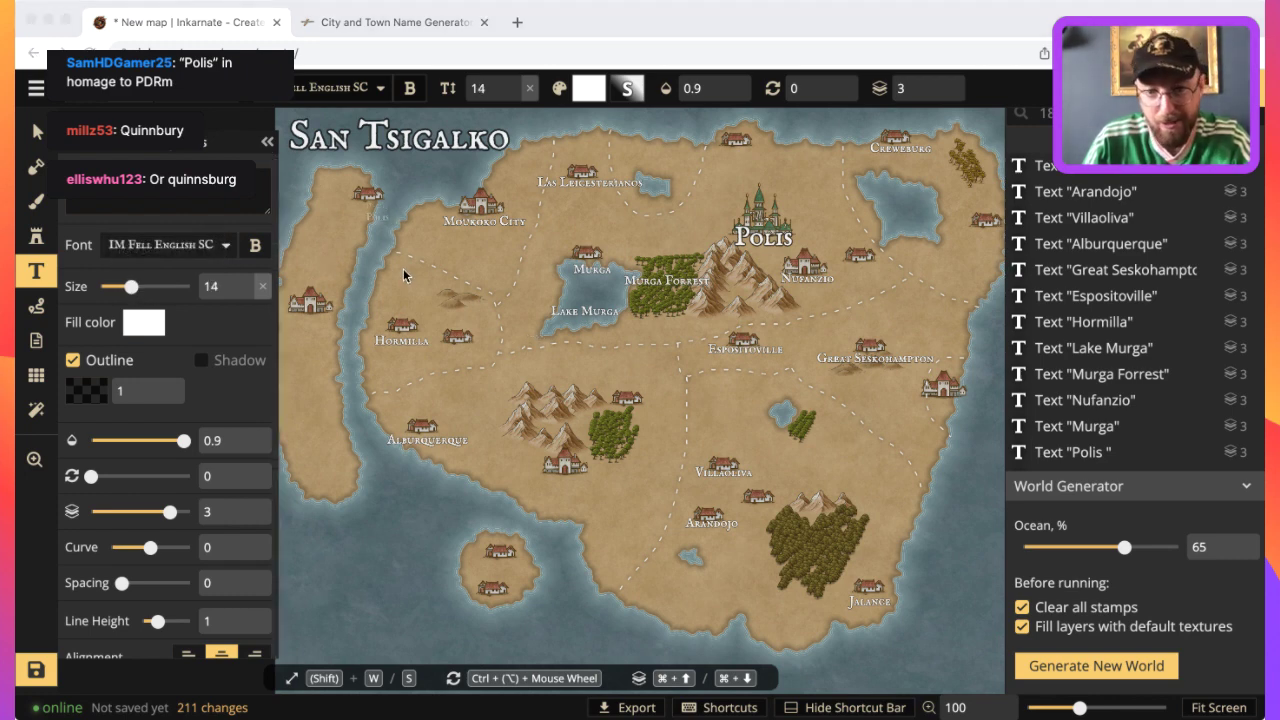
click(828, 404)
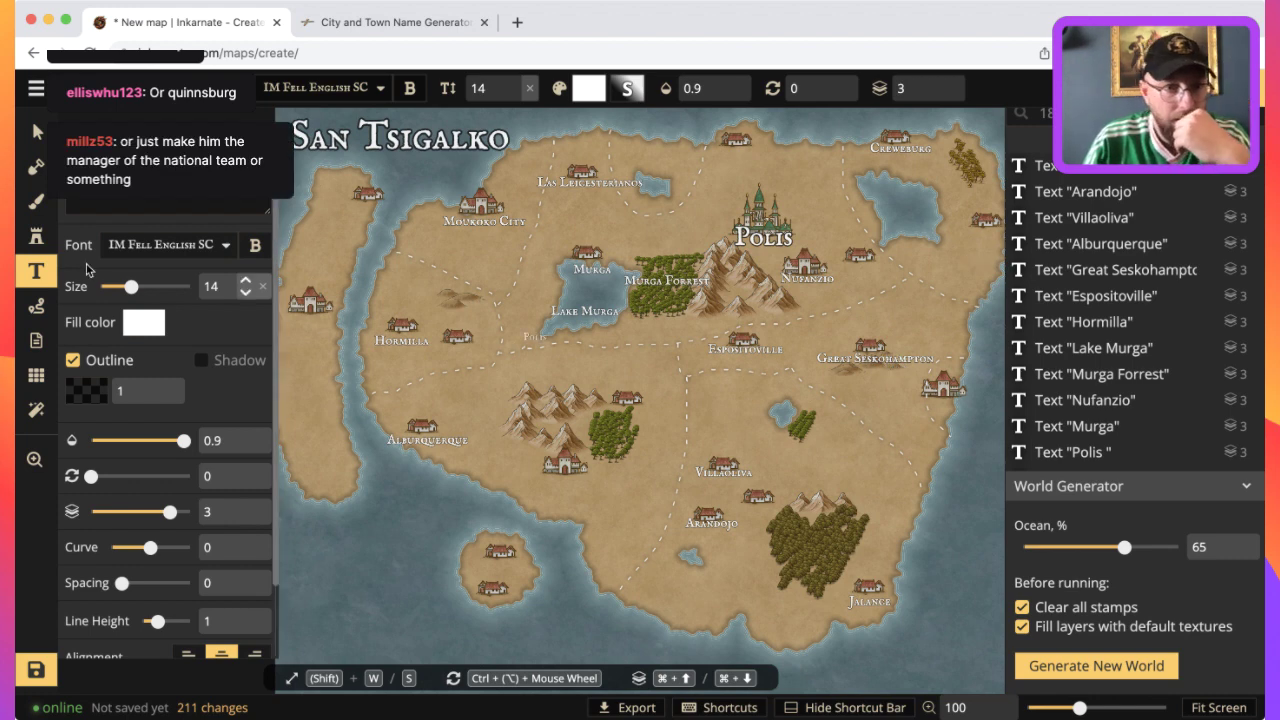
Copy the name Penzol from the generated town name list in the other browser tab.
click(330, 28)
drag(215, 365, 152, 365)
drag(190, 326, 153, 327)
key(super+c)
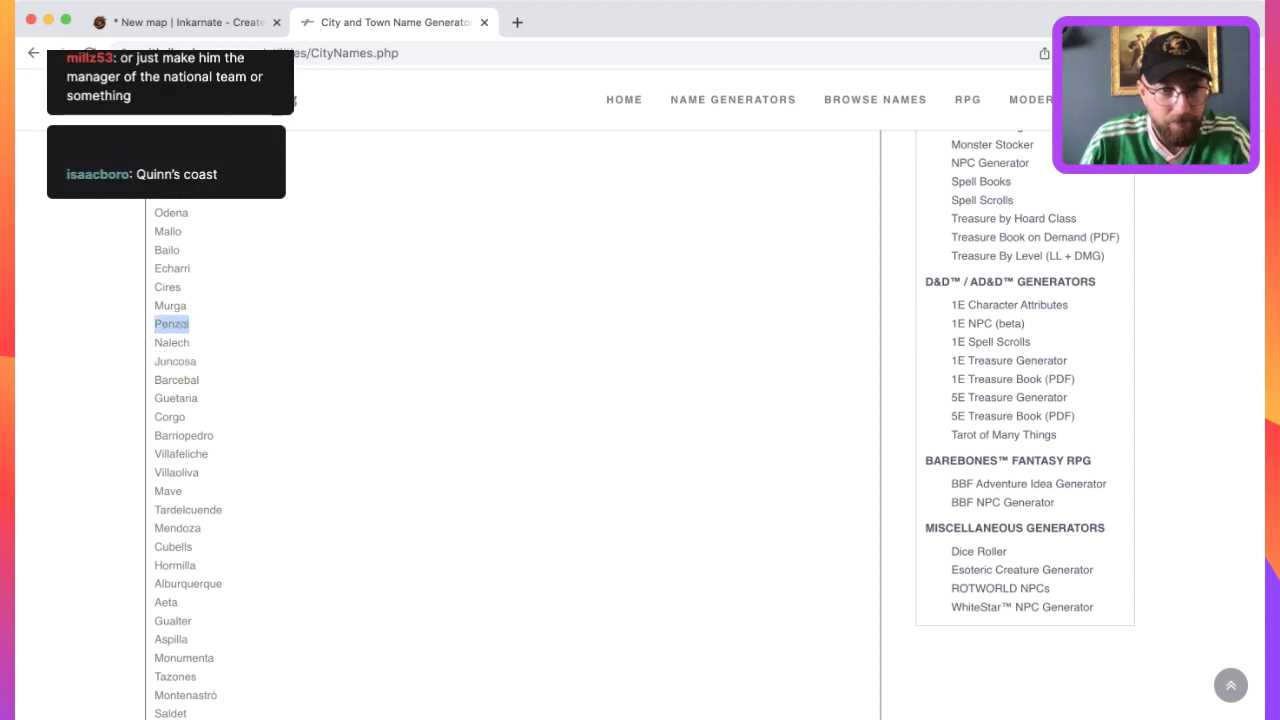
Return to the map and add a Penzol label beneath the village just east of Hormilla.
click(185, 22)
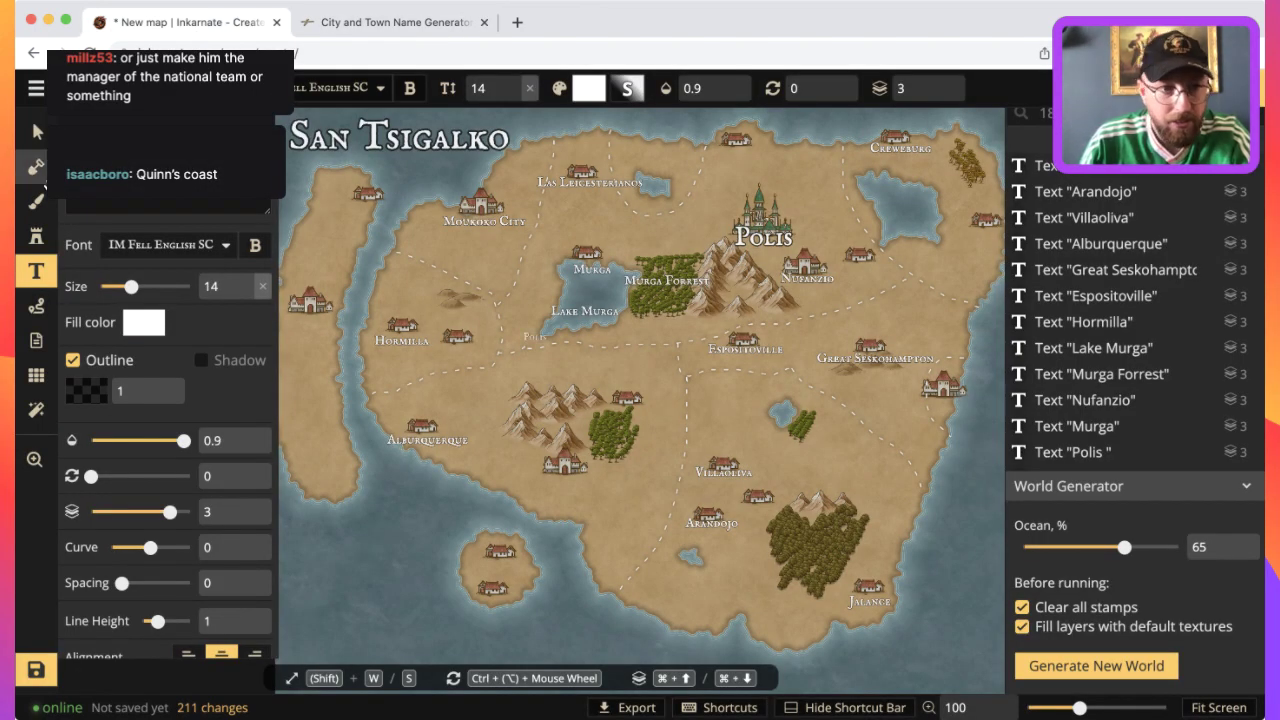
click(459, 355)
drag(232, 207, 75, 165)
key(super+v)
key(Escape)
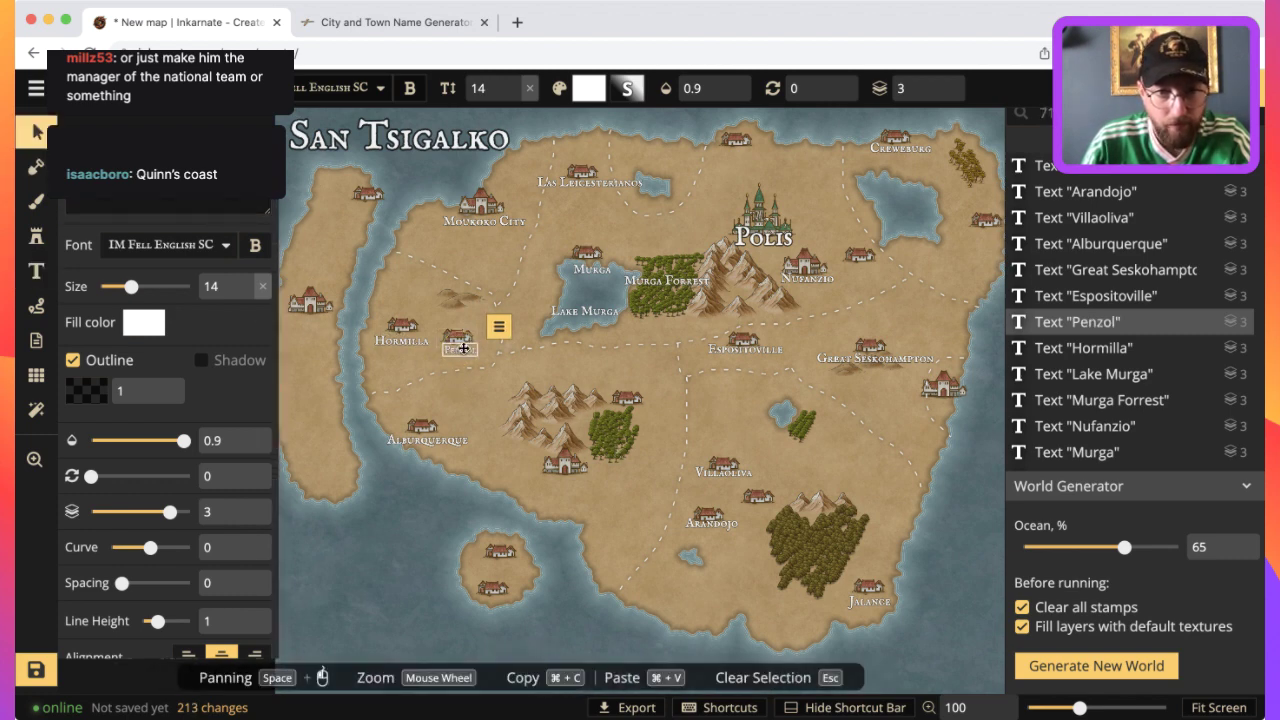
Enlarge the Penzol label to size 17 and deselect it.
drag(134, 285, 136, 287)
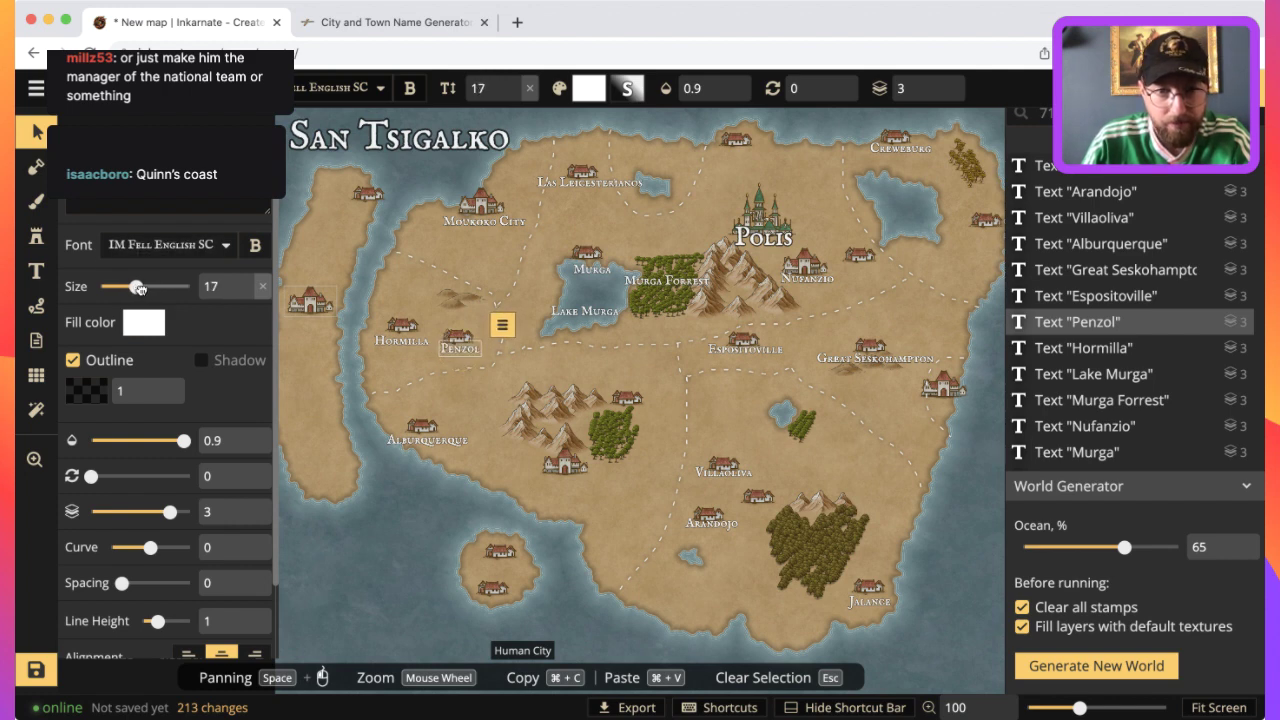
click(425, 280)
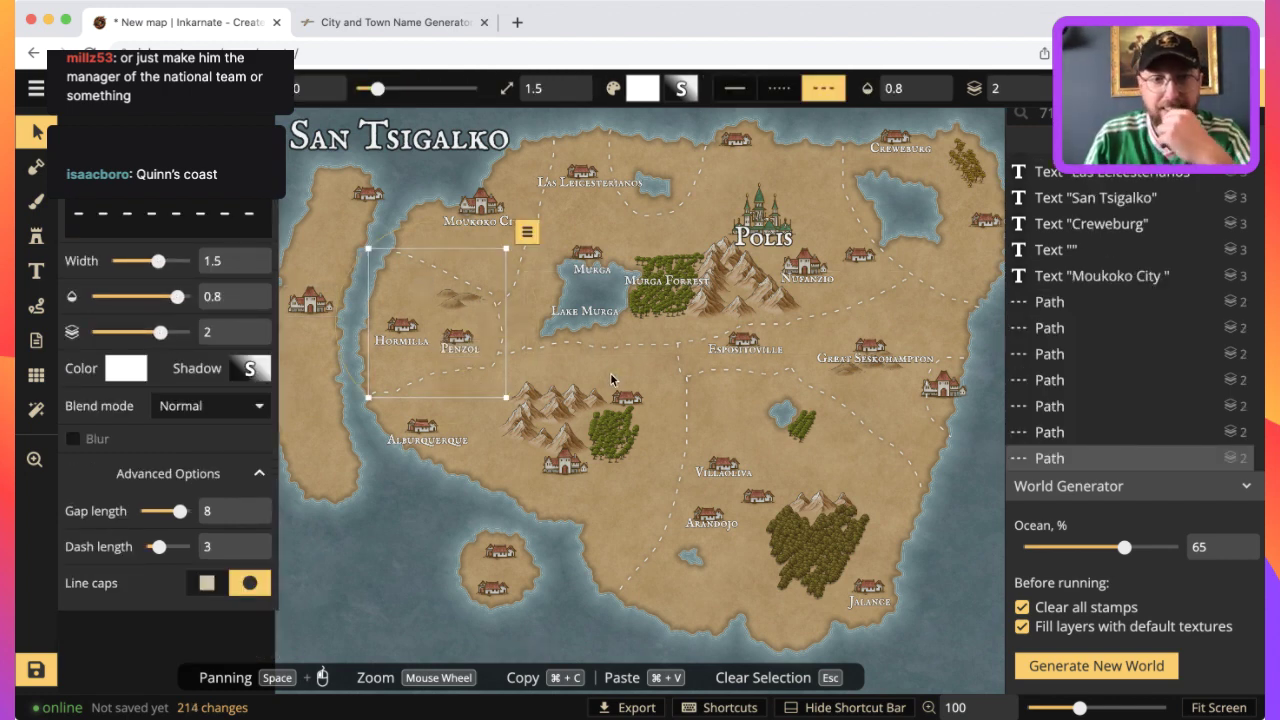
key(Escape)
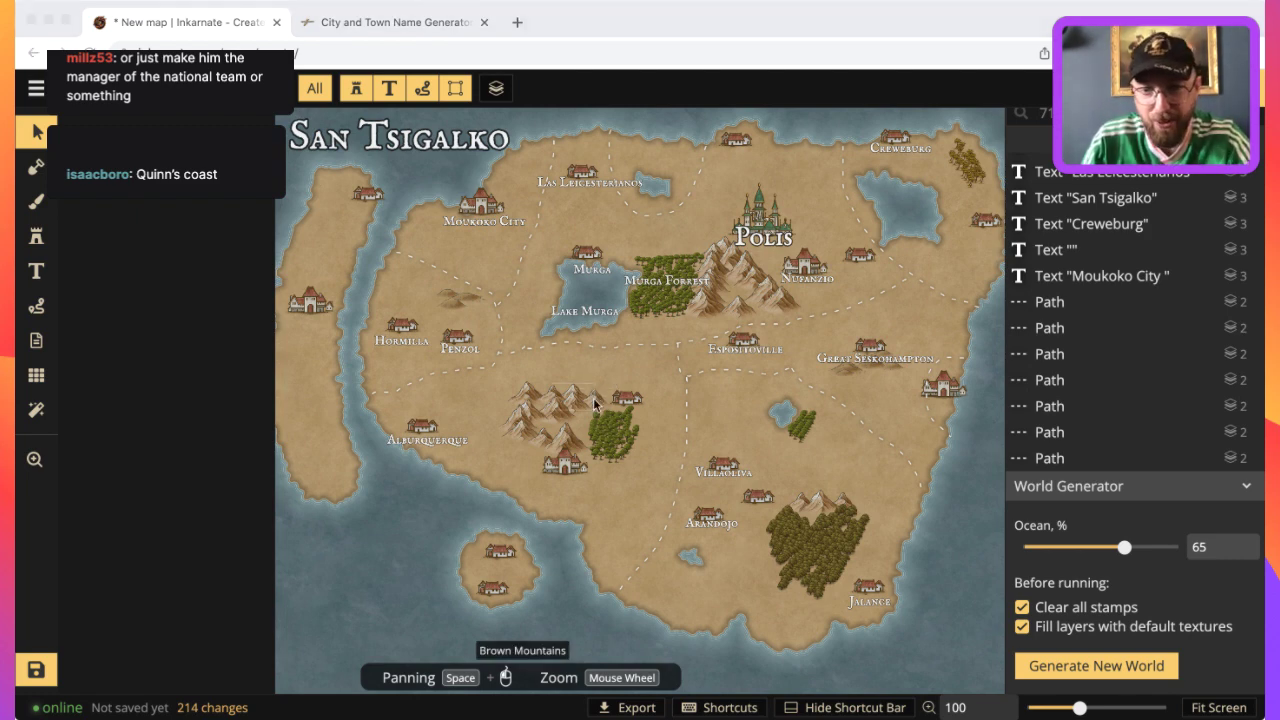
click(931, 186)
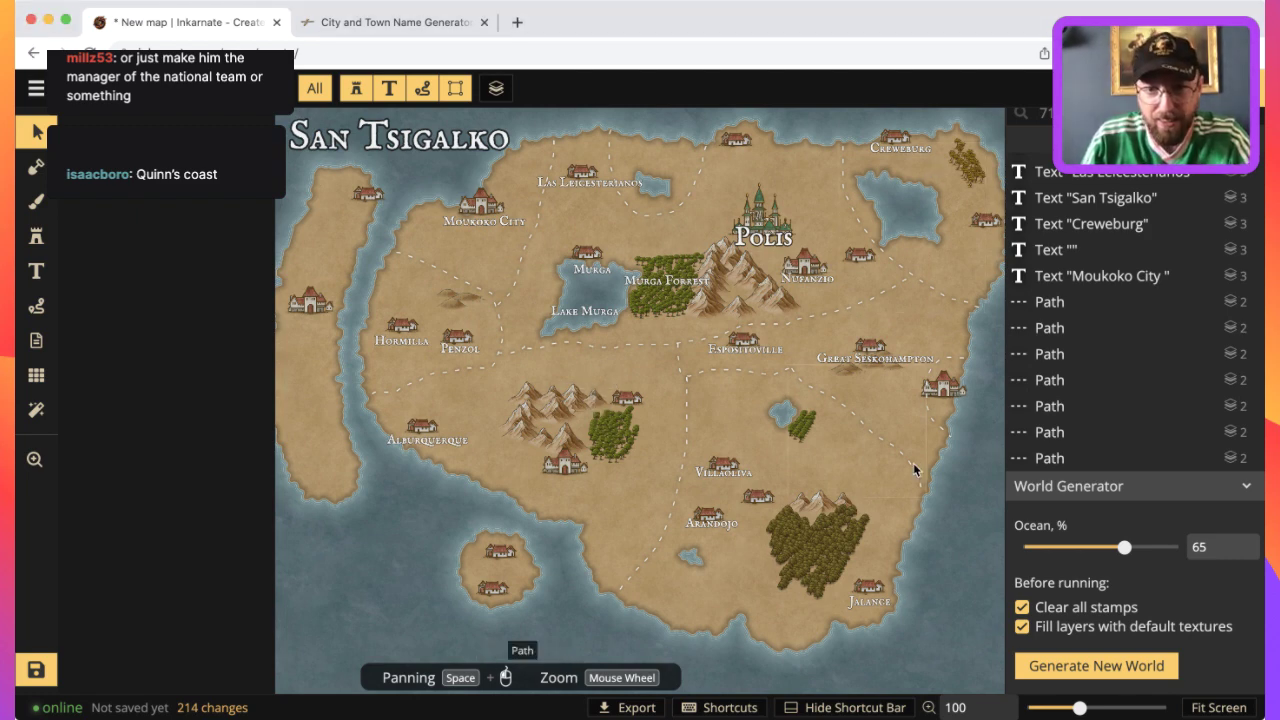
Add a Quinn's Coast label in the sea east of the small southern island and set its size to 19.
click(36, 271)
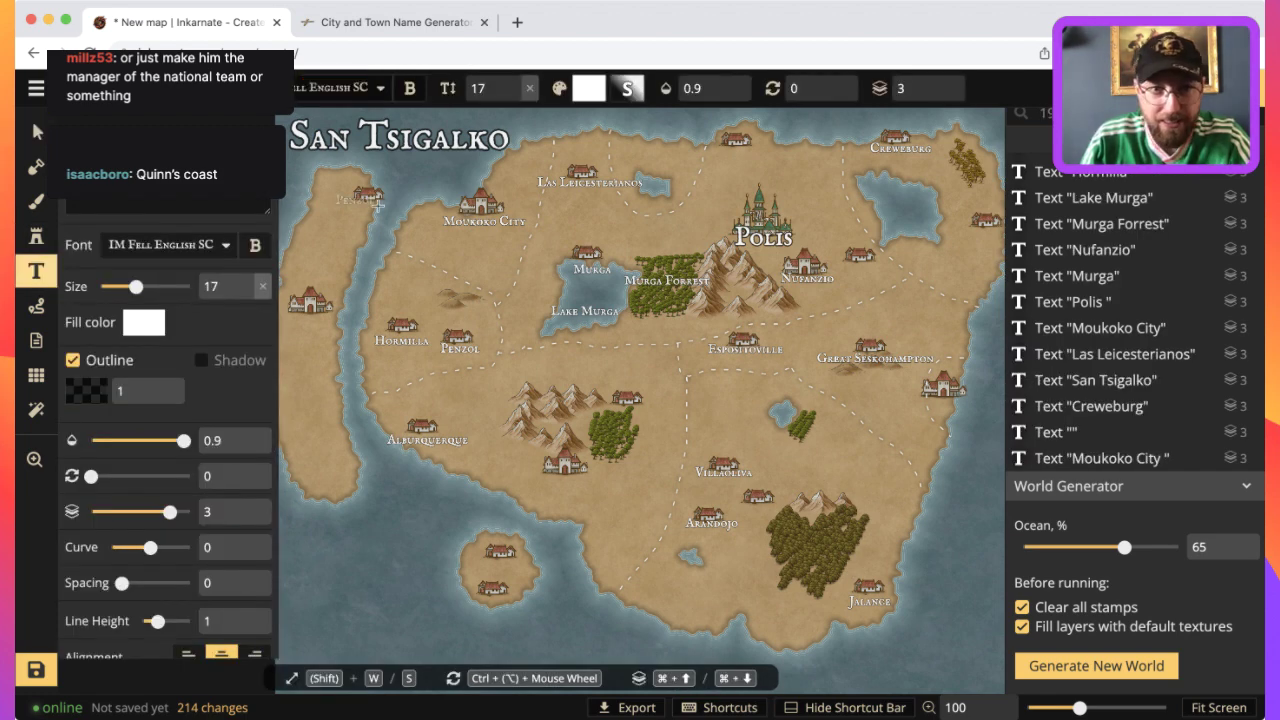
click(563, 621)
text(Quinn's Coast)
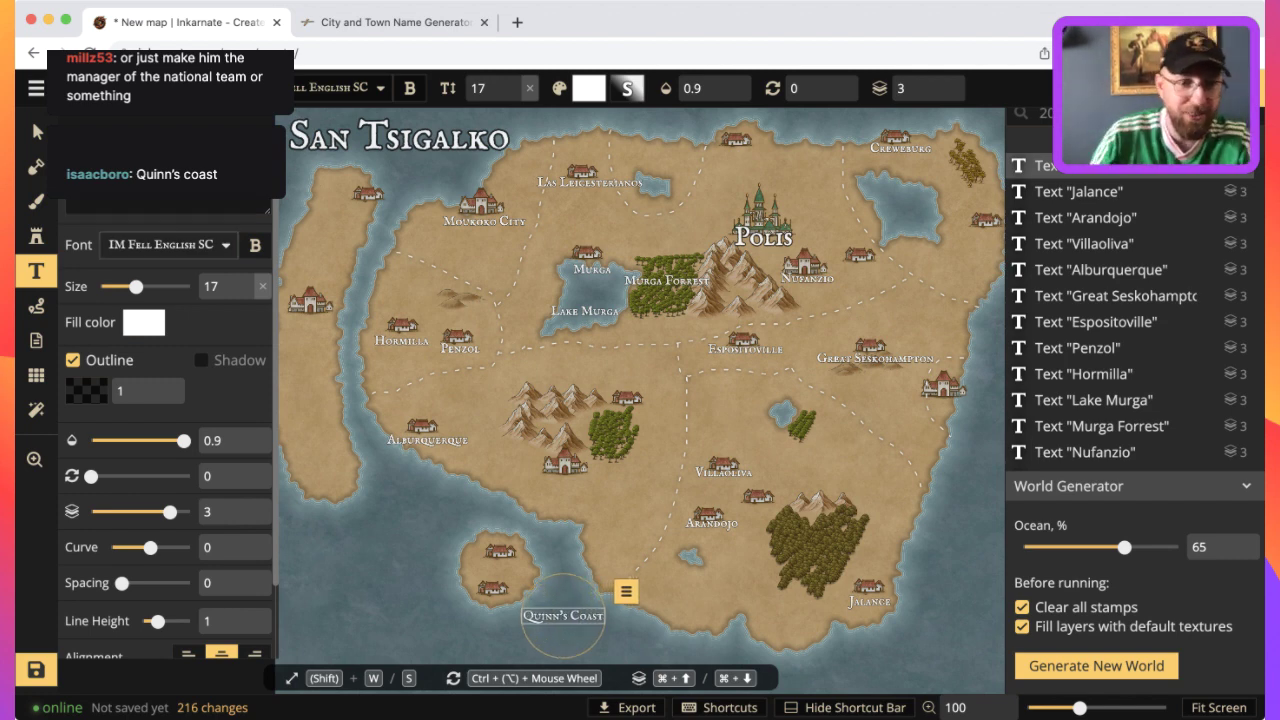
mouse_move(136, 288)
mouse_down()
mouse_move(153, 289)
mouse_move(138, 289)
mouse_up()
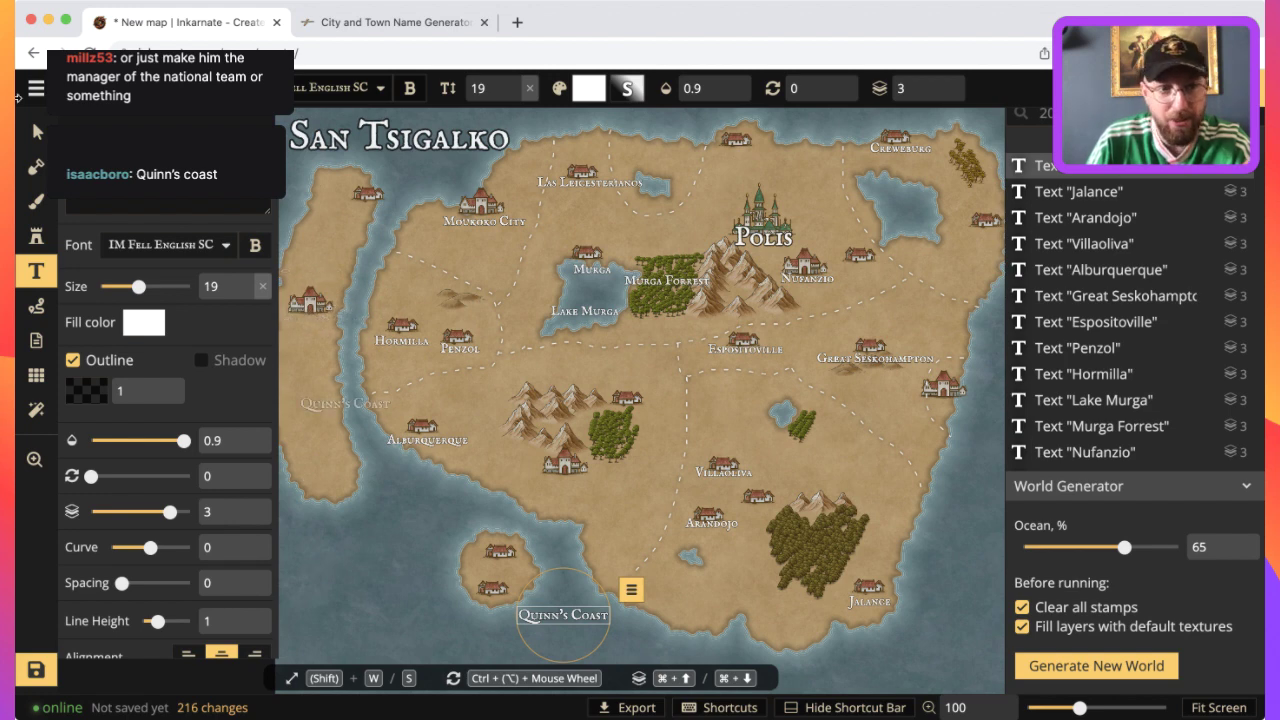
Place a human village stamp on the southern part of the long western island.
click(35, 243)
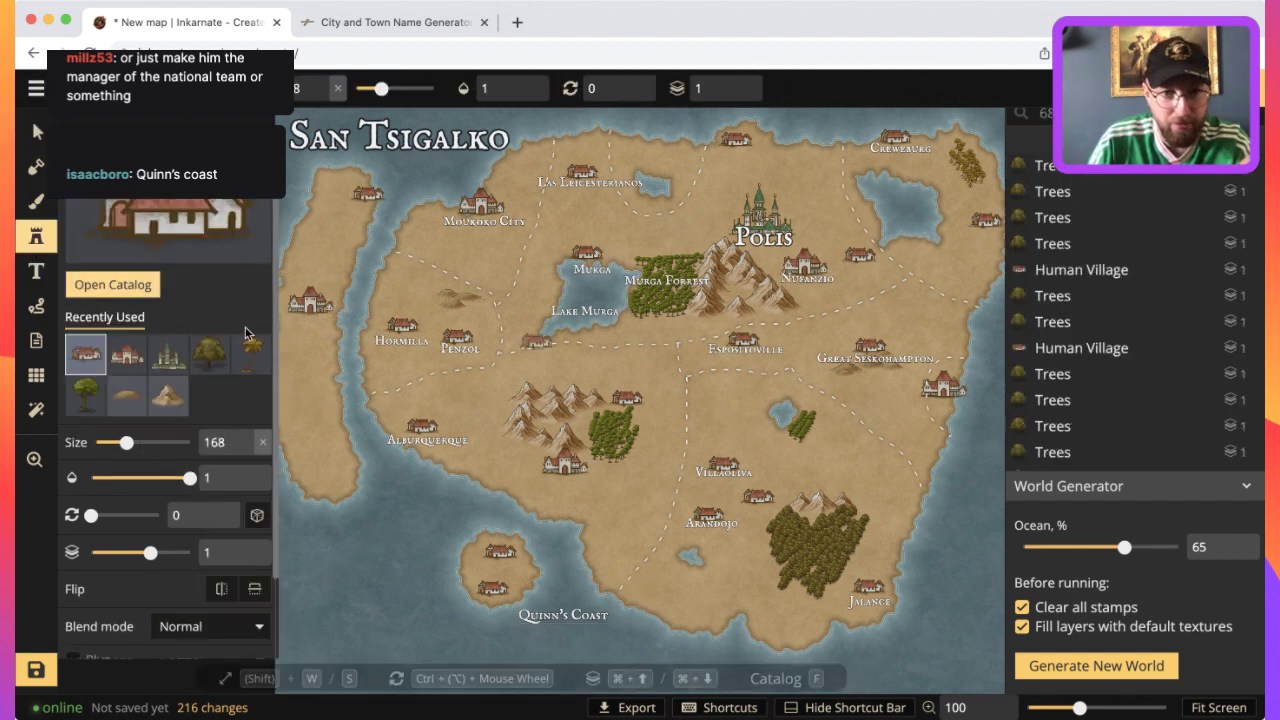
click(332, 401)
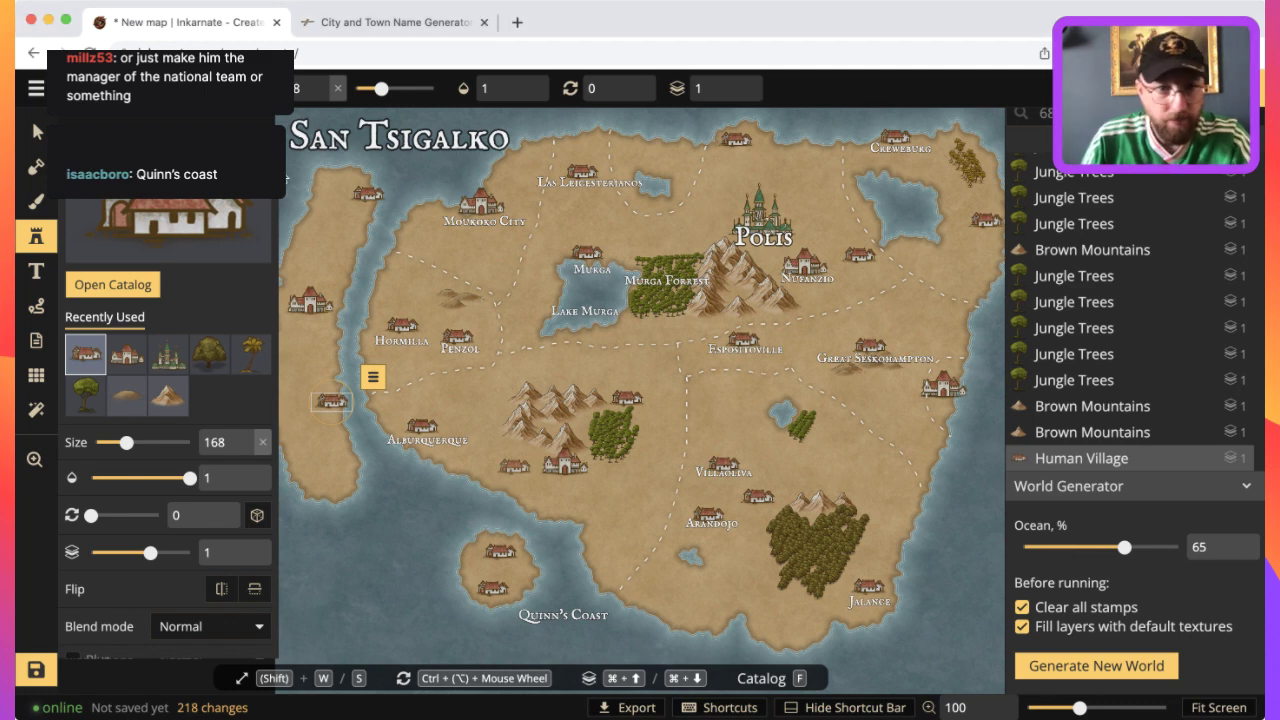
Copy the name Odena from the generated town name list and return to the map.
click(350, 22)
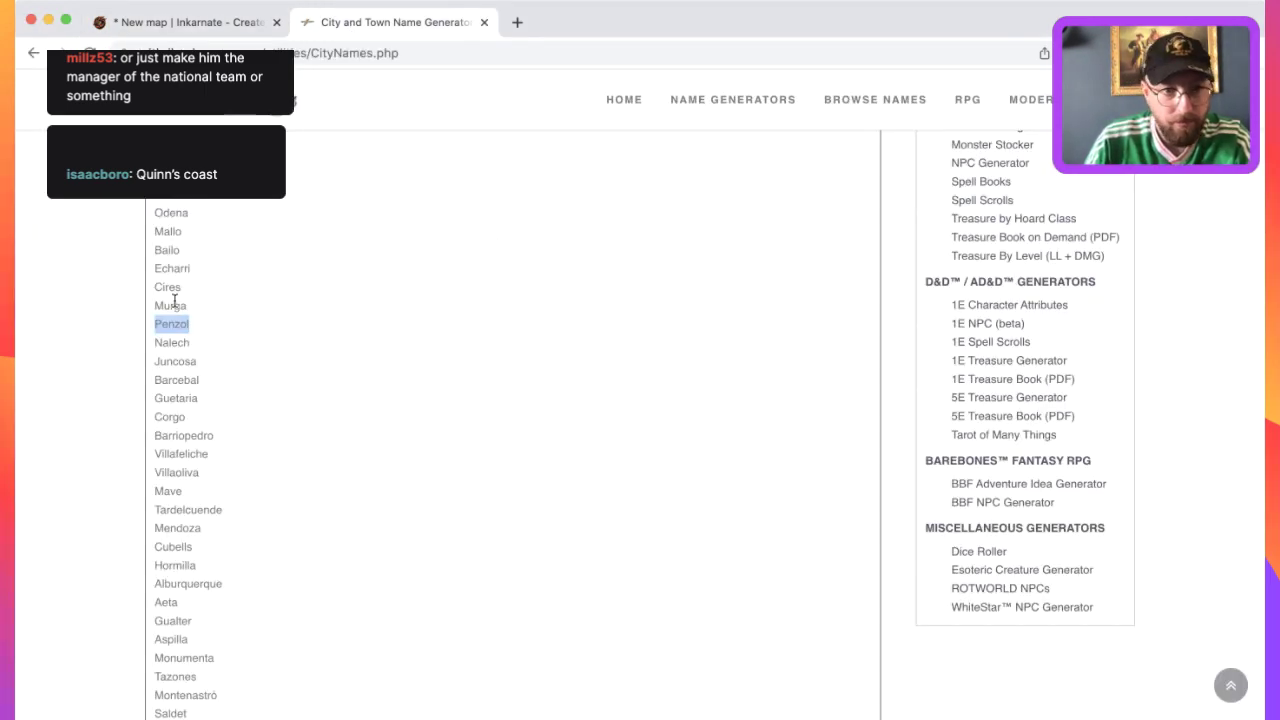
scroll(205, 300, up, 5)
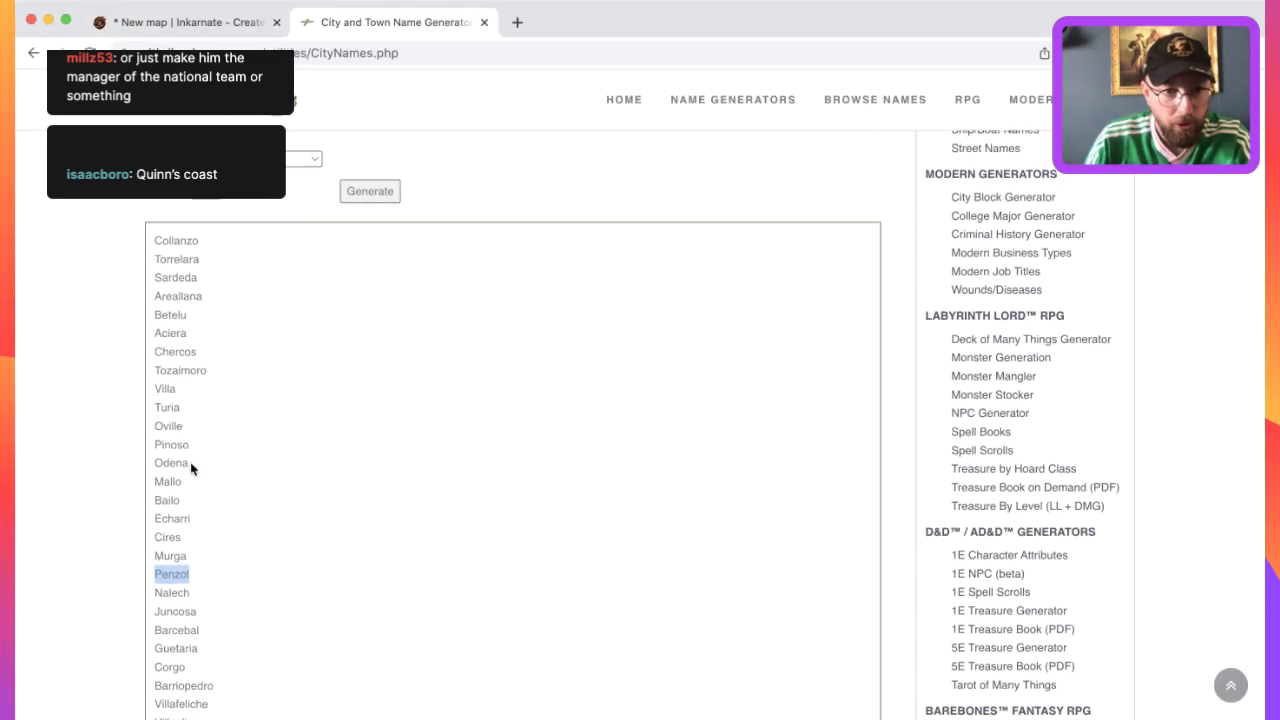
double_click(186, 464)
key(cmd+c)
click(143, 22)
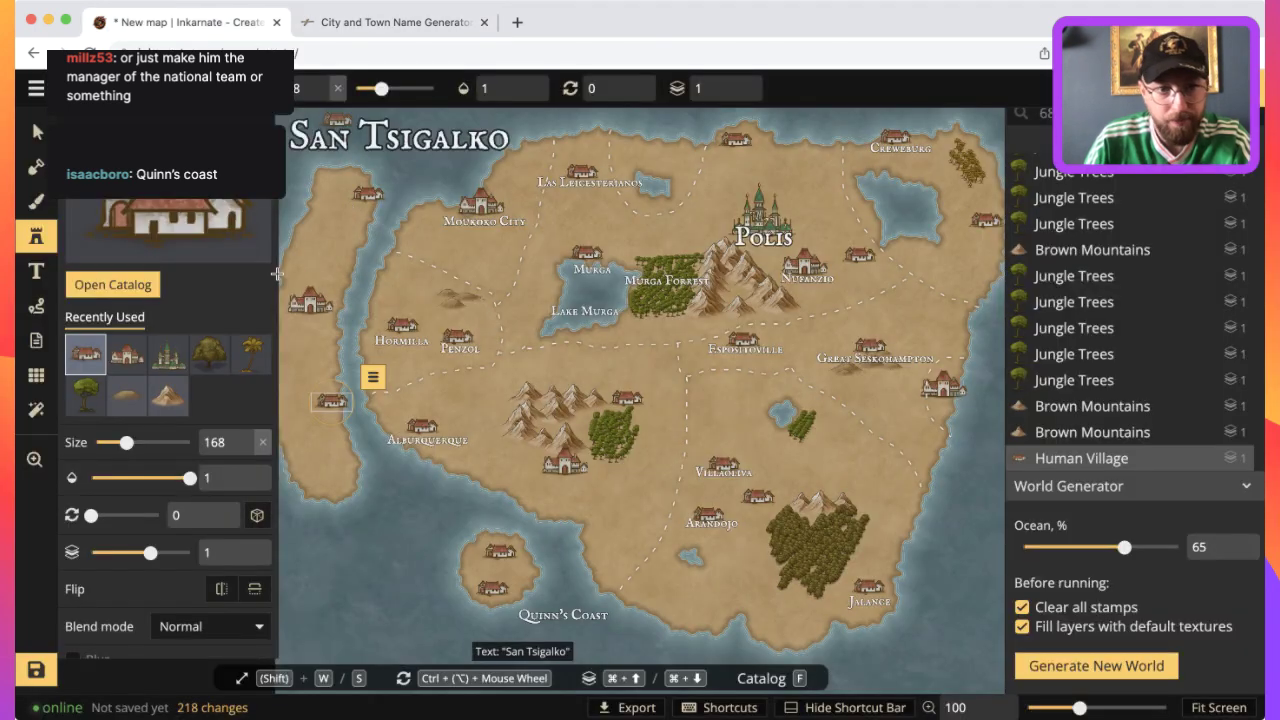
Add an Odena label at size 16 beneath the northernmost village on the long western island.
click(35, 137)
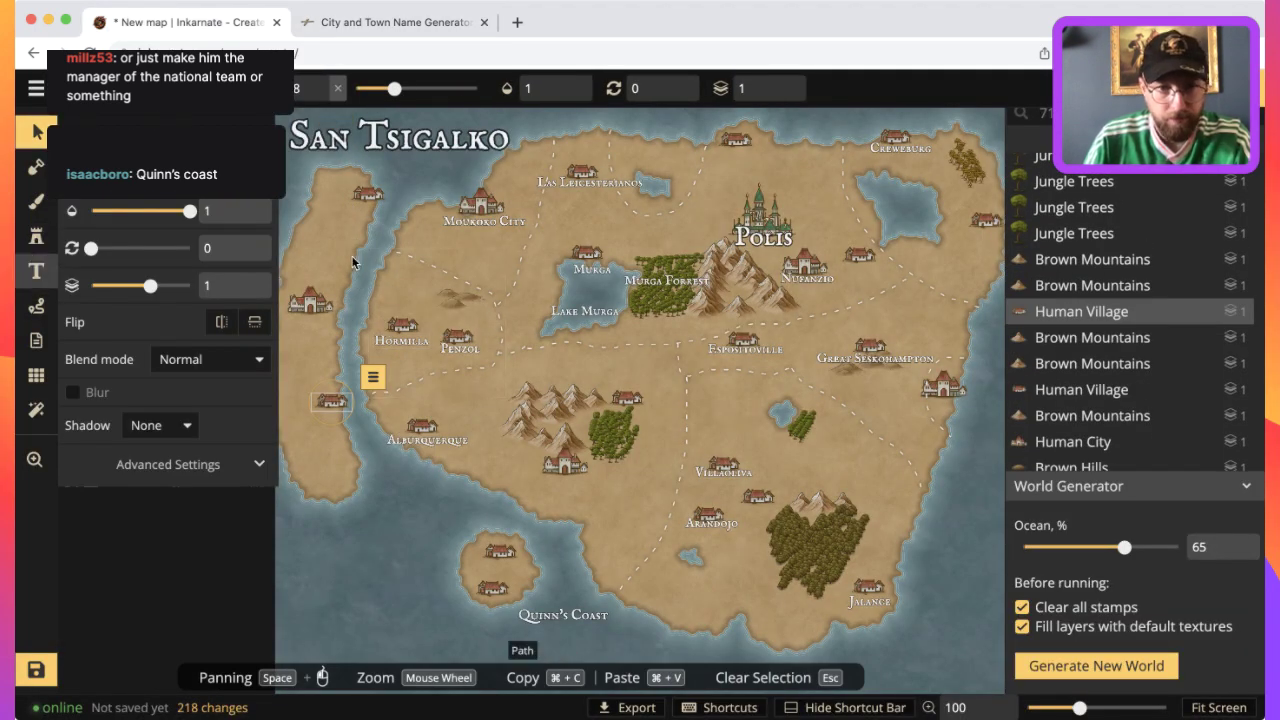
click(312, 228)
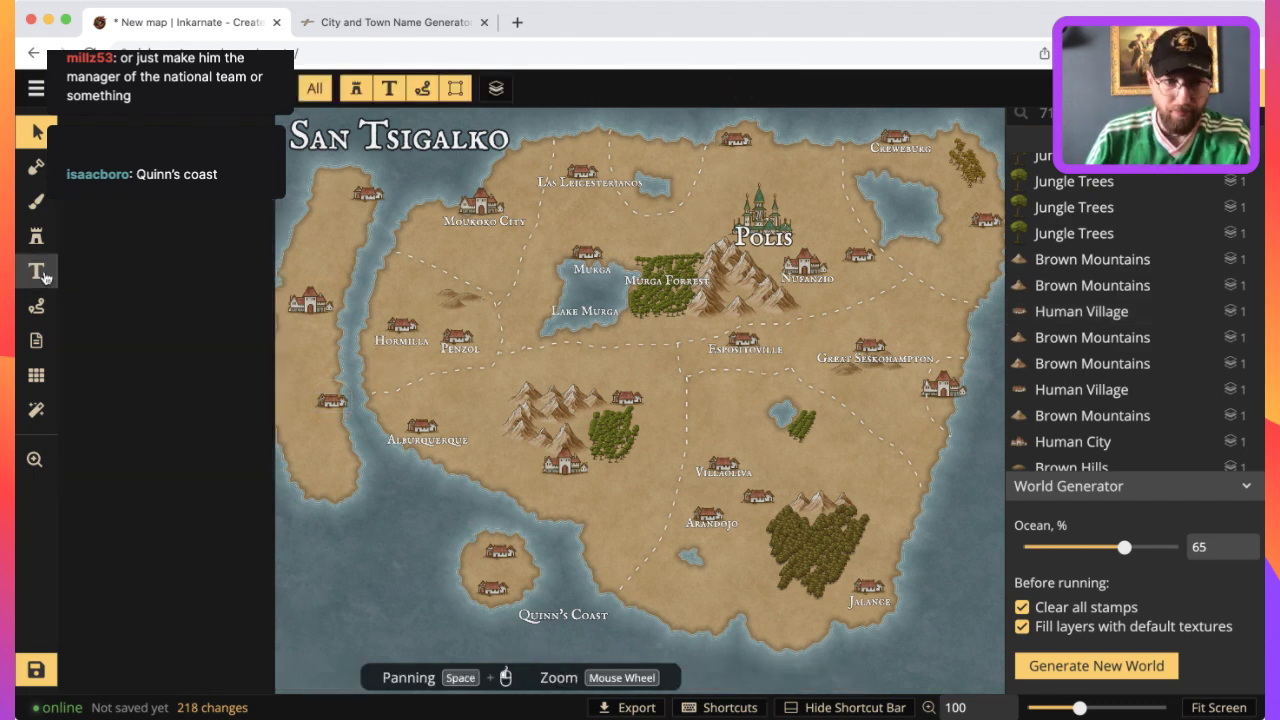
click(370, 211)
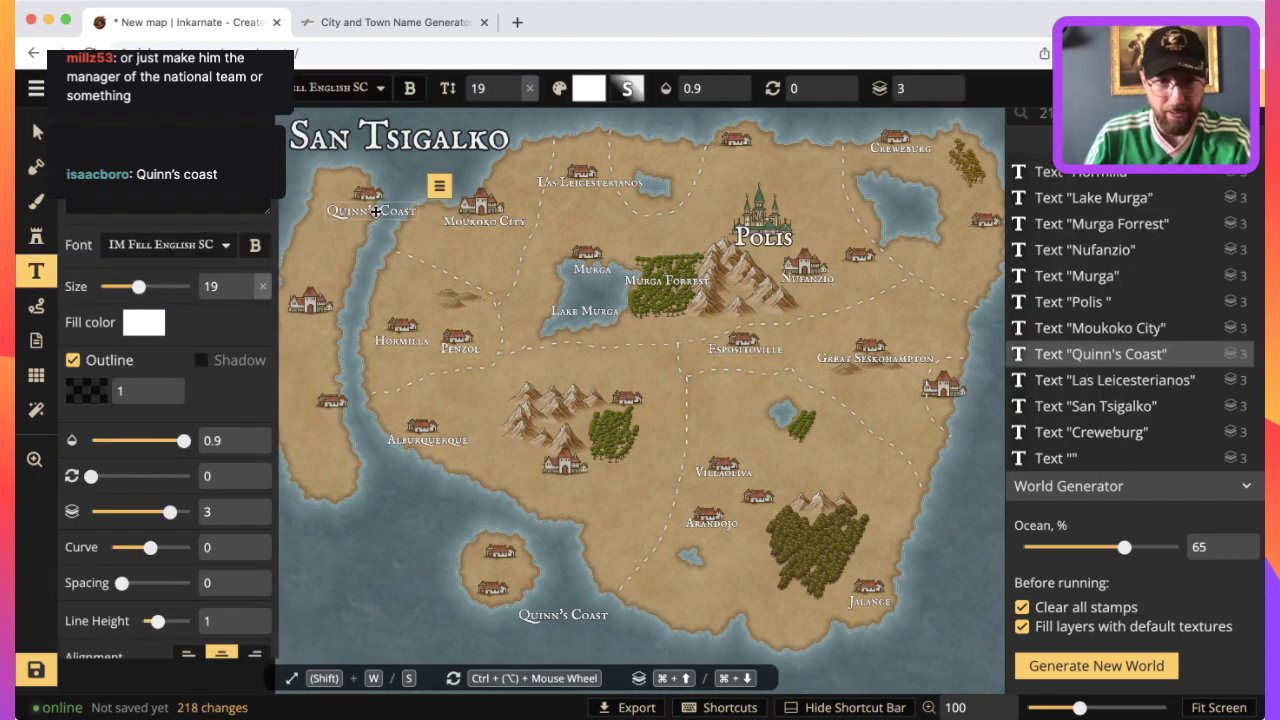
key(cmd+v)
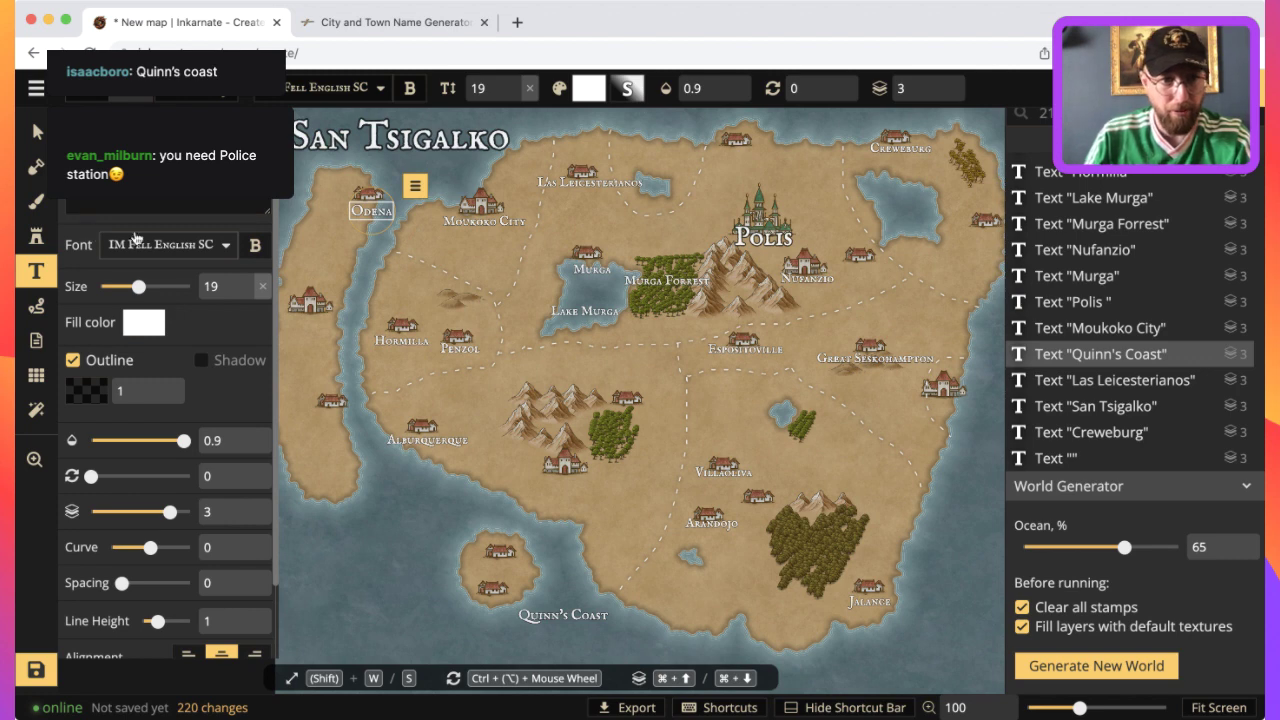
drag(138, 286, 134, 288)
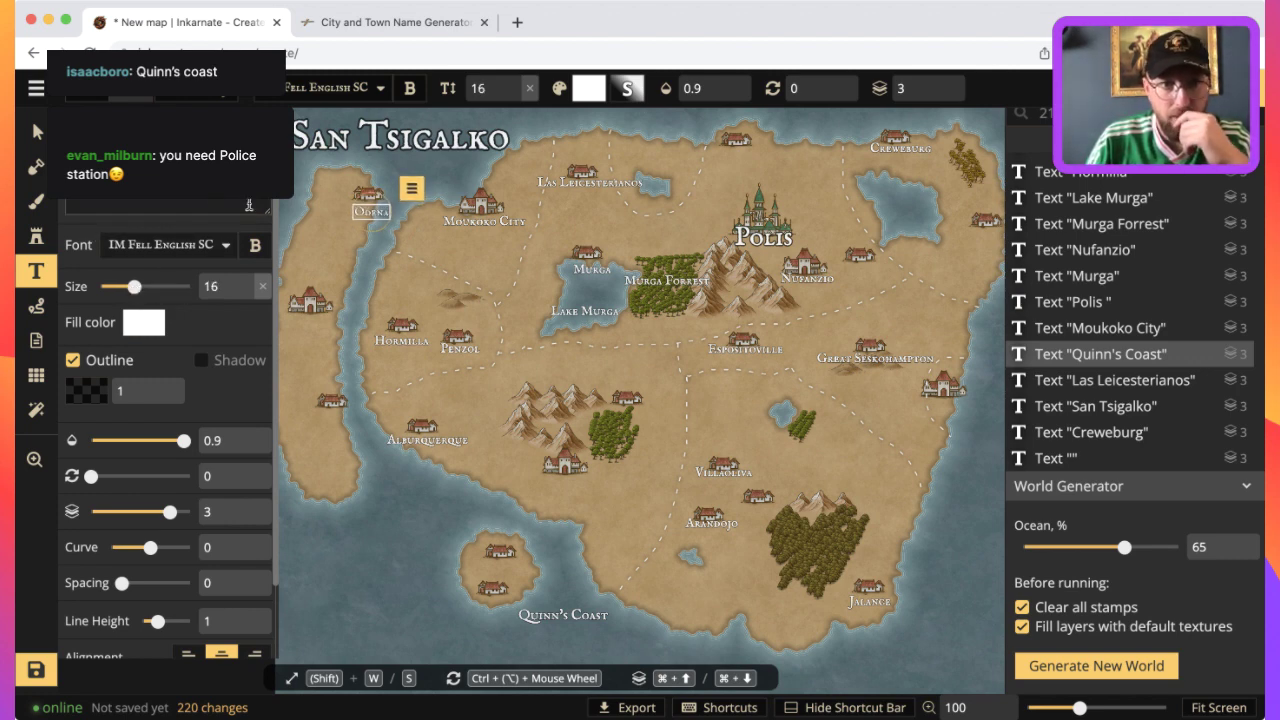
key(super+c)
key(super+v)
key(BackSpace)
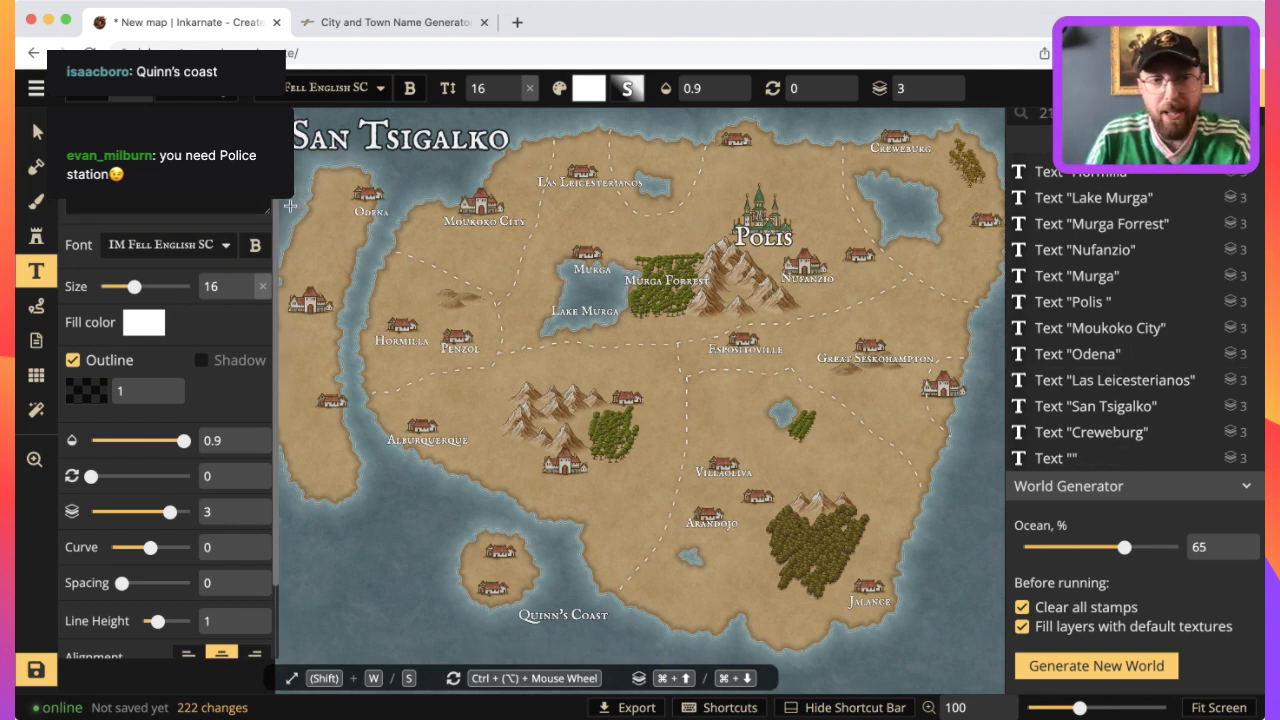
Move the Odena label slightly closer to its village and deselect it.
key(v)
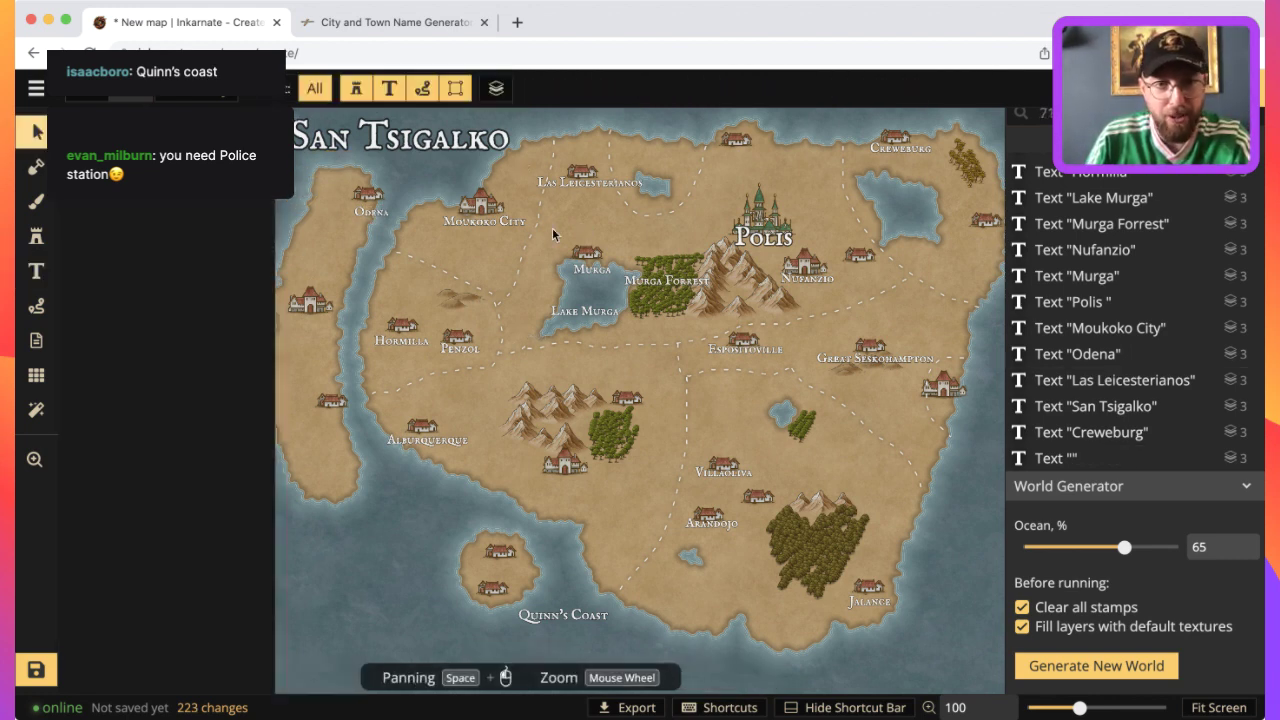
click(371, 229)
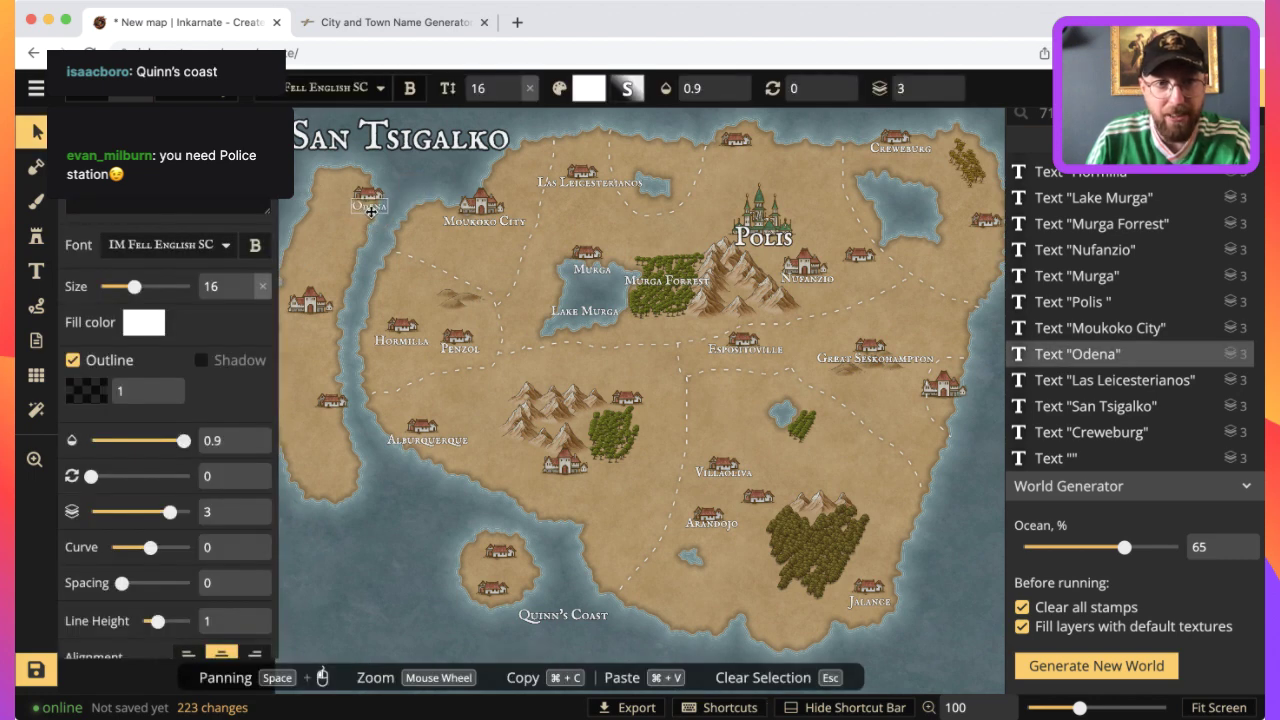
click(440, 175)
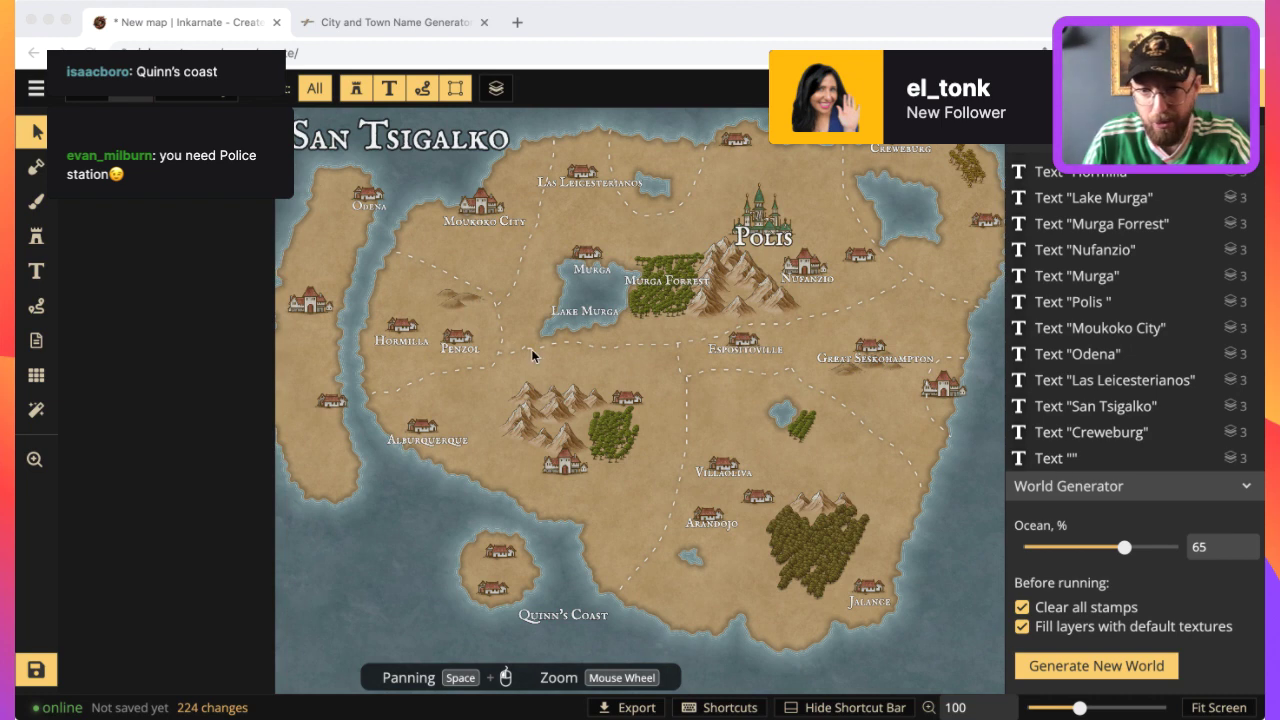
click(628, 408)
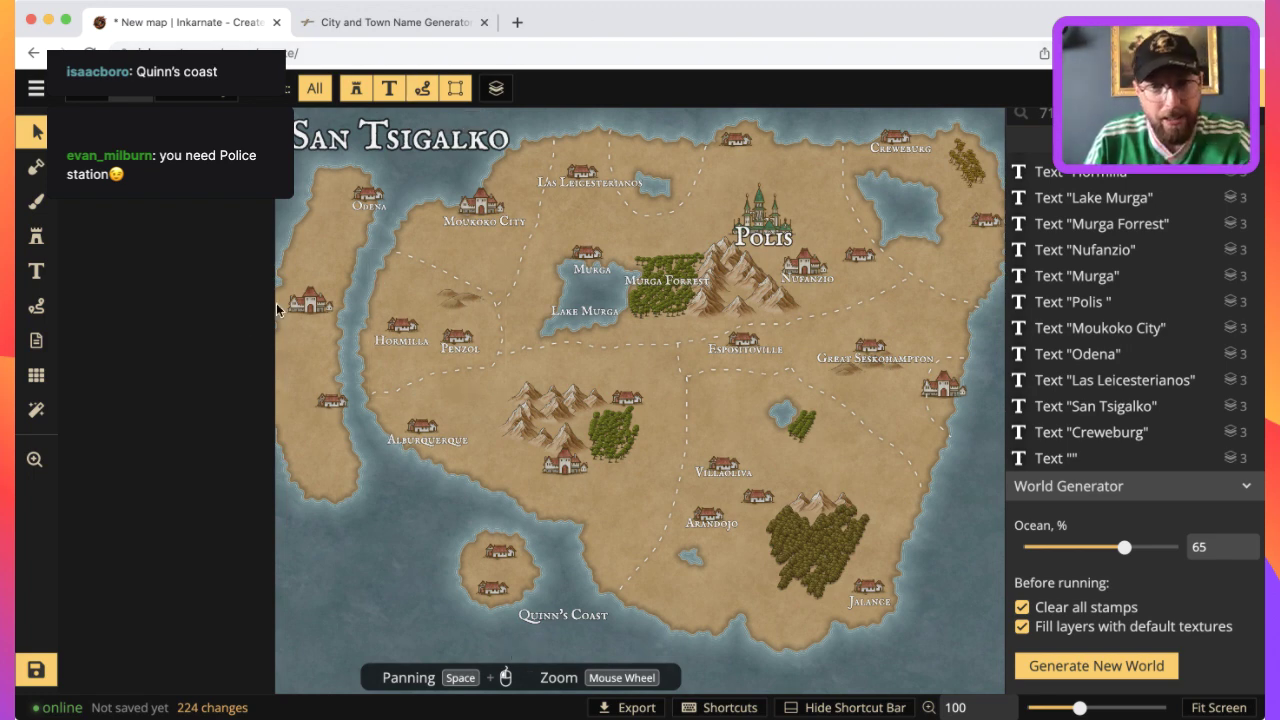
Look through the generated town names and copy Montenastró for another label.
click(33, 269)
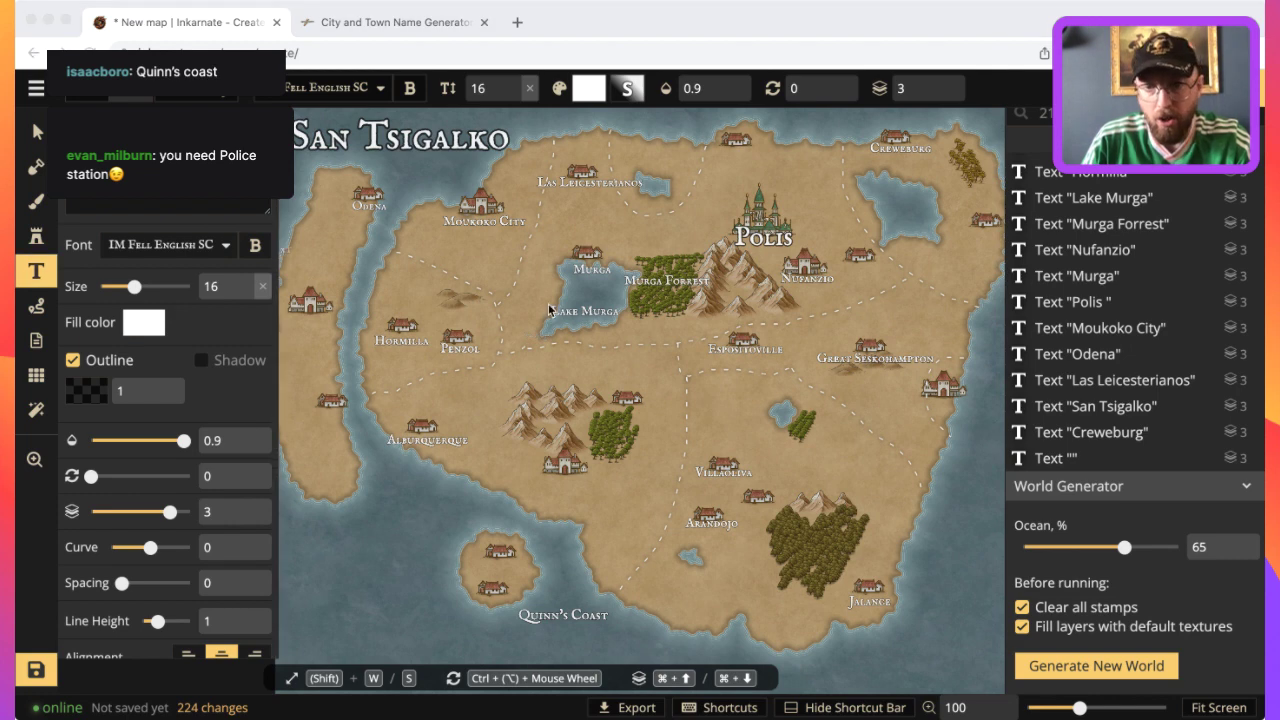
click(392, 22)
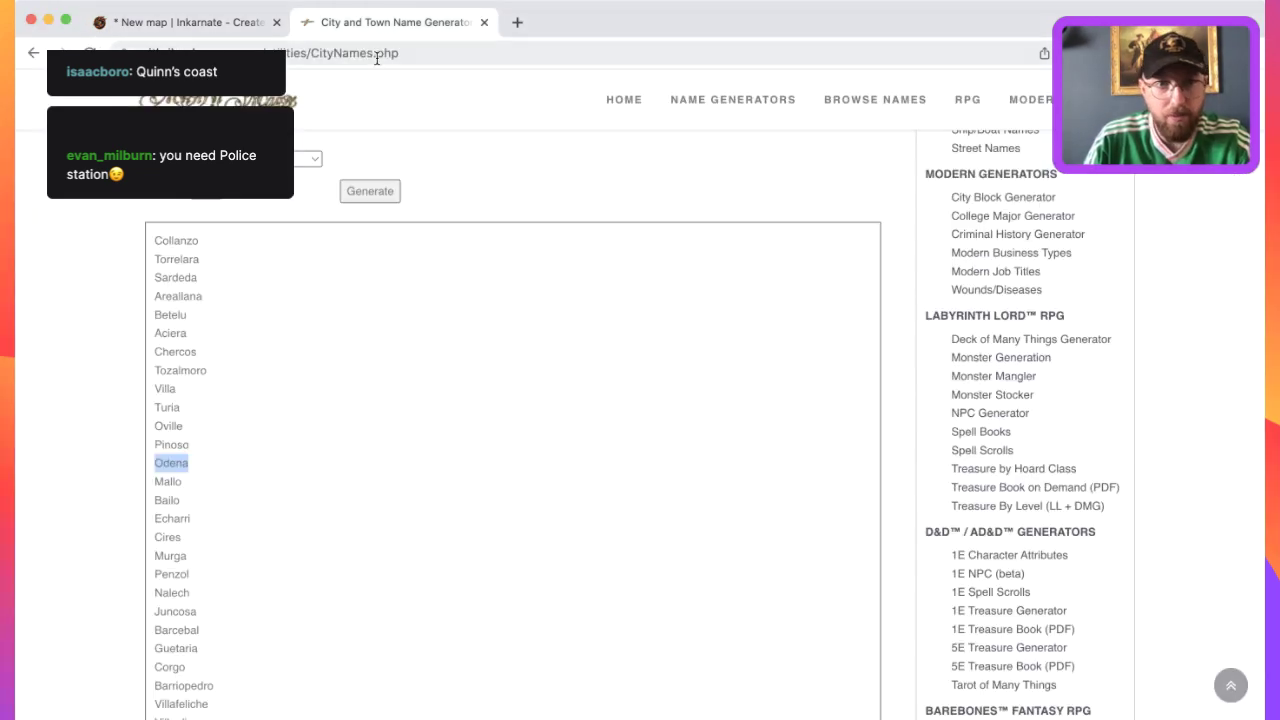
click(428, 86)
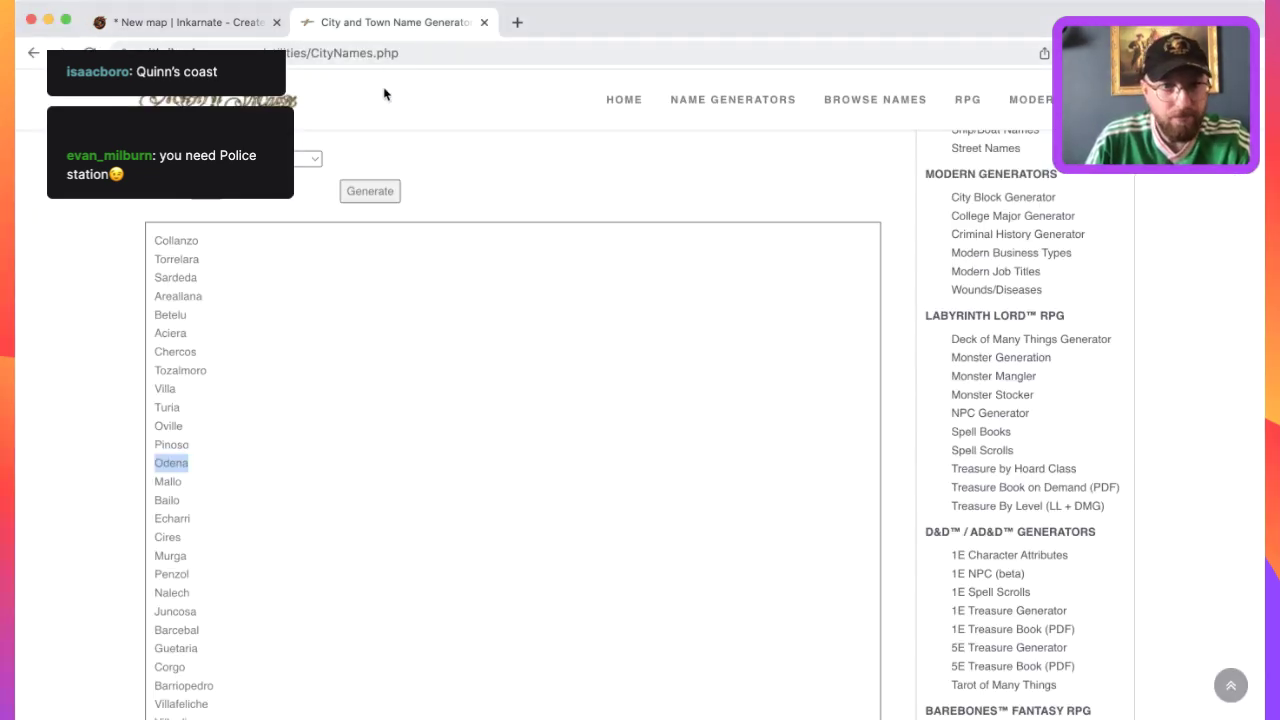
double_click(190, 316)
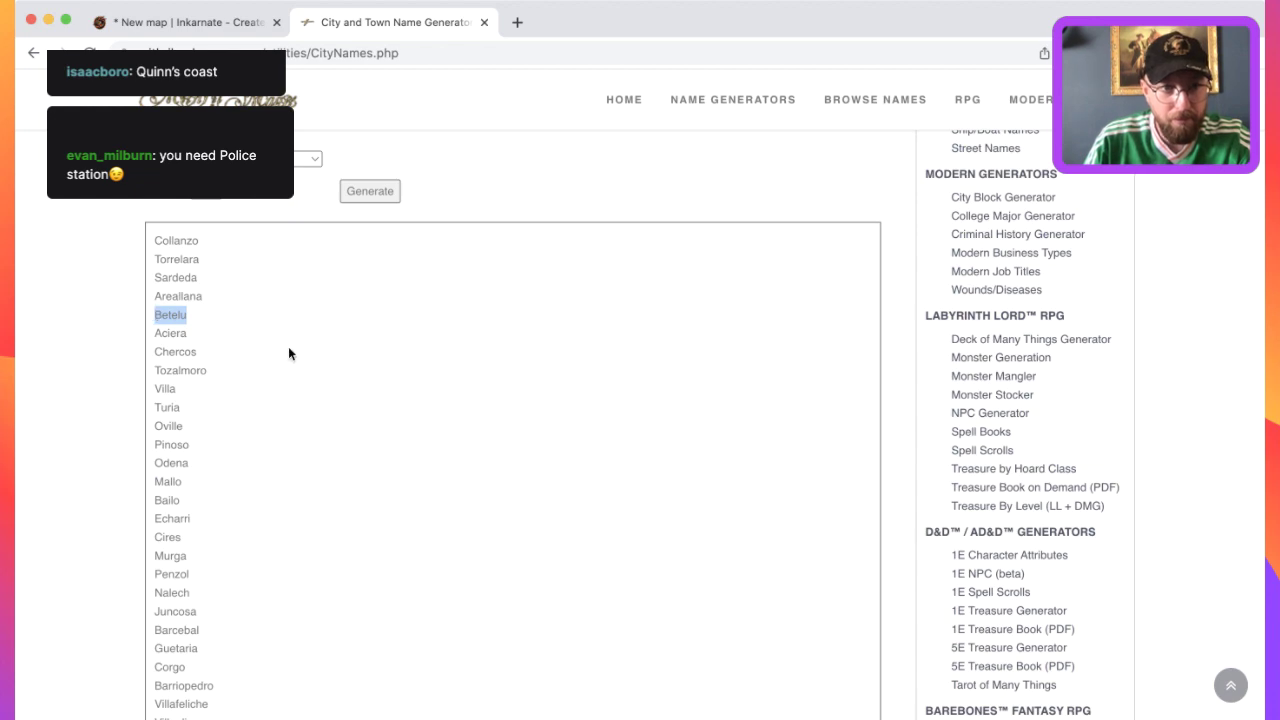
scroll(288, 350, down, 10)
scroll(251, 306, up, 10)
scroll(266, 437, down, 5)
scroll(243, 447, up, 3)
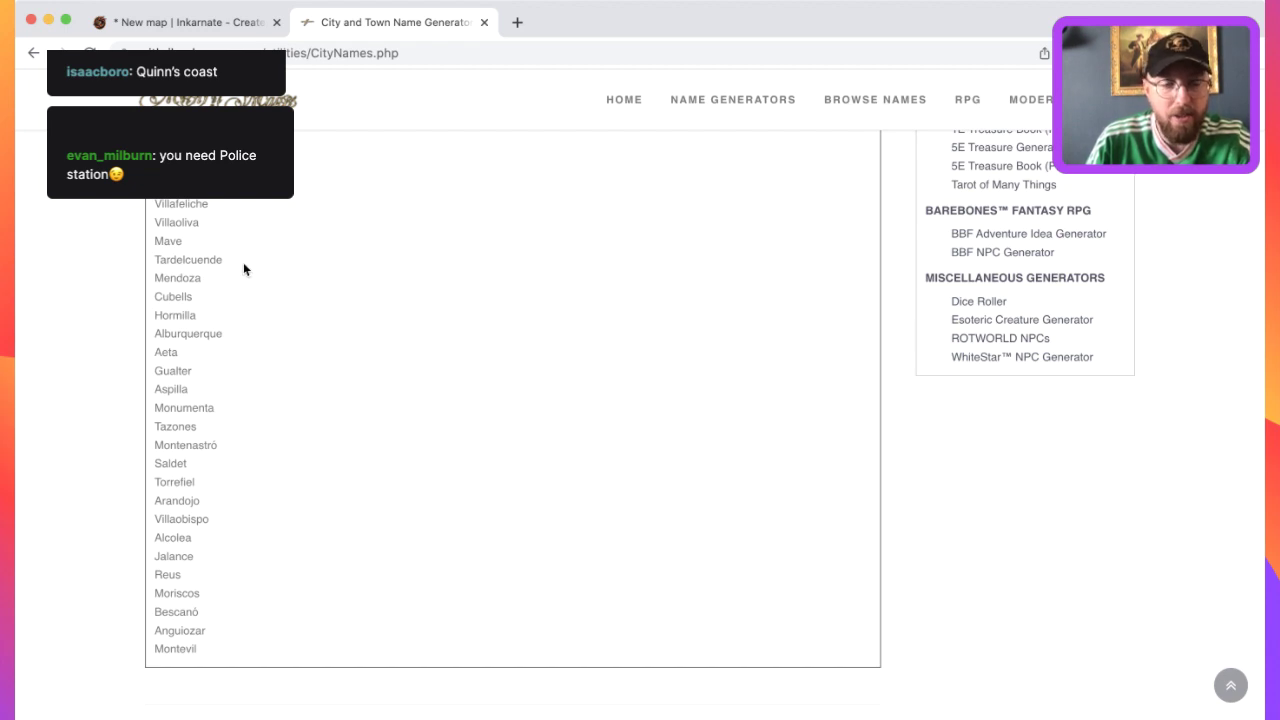
drag(228, 444, 155, 443)
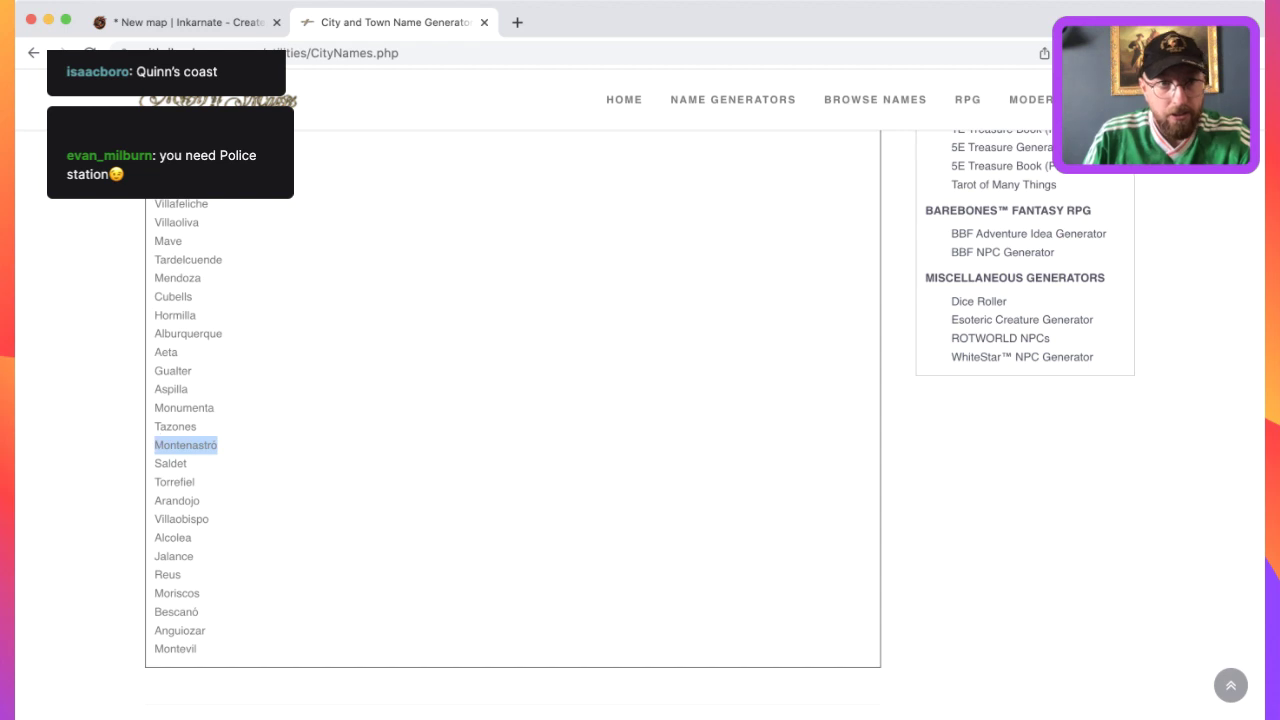
Return to the map and add a Montenastró label beneath the northern village on the small southern island.
click(180, 22)
click(110, 205)
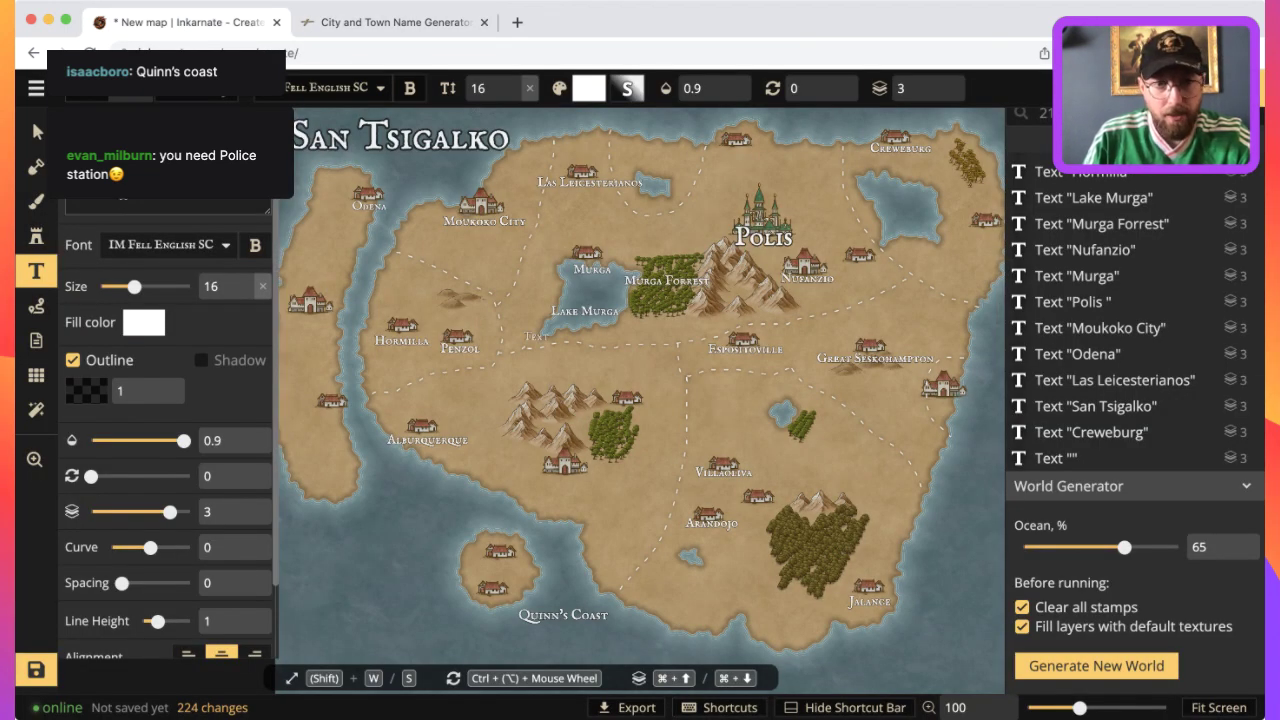
key(ctrl+v)
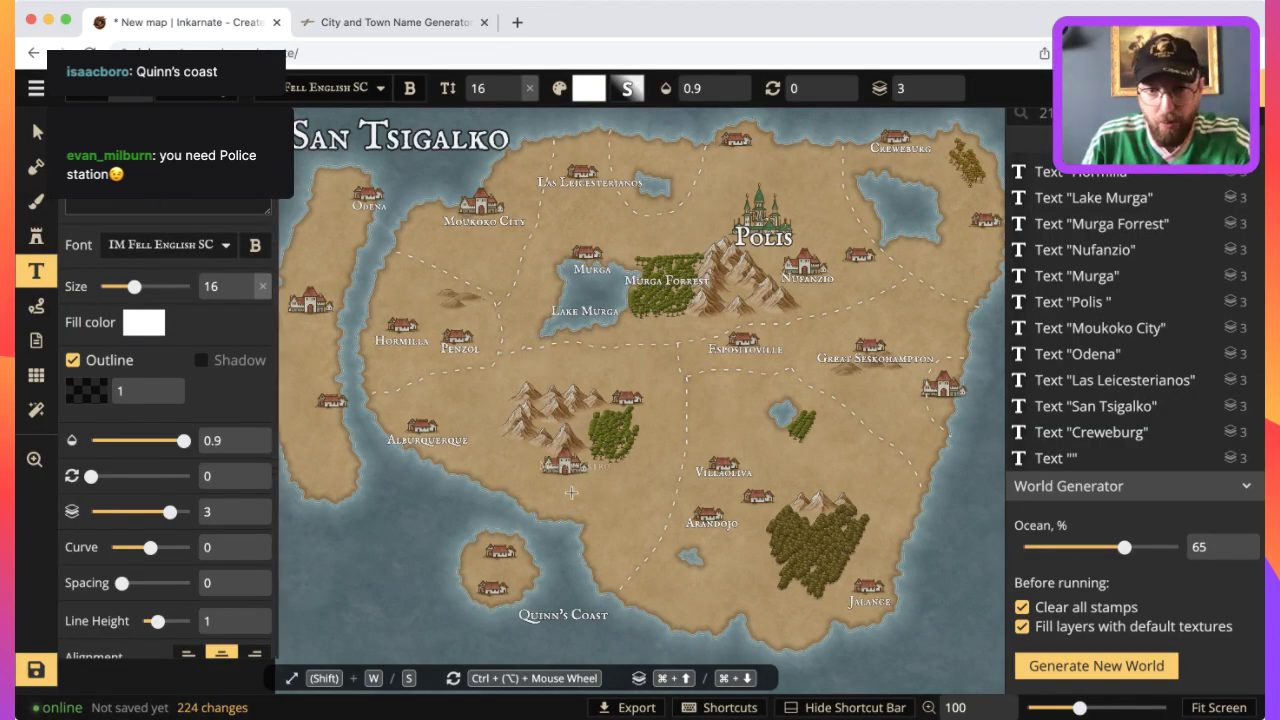
click(502, 565)
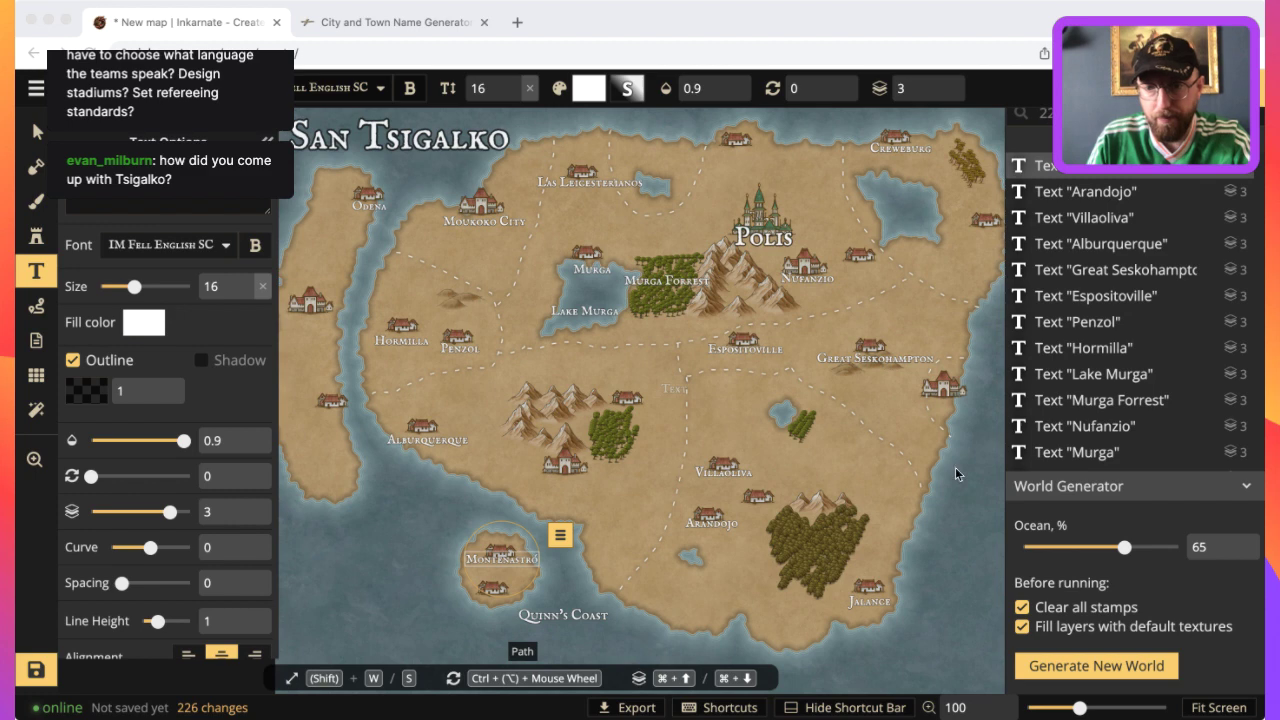
click(664, 466)
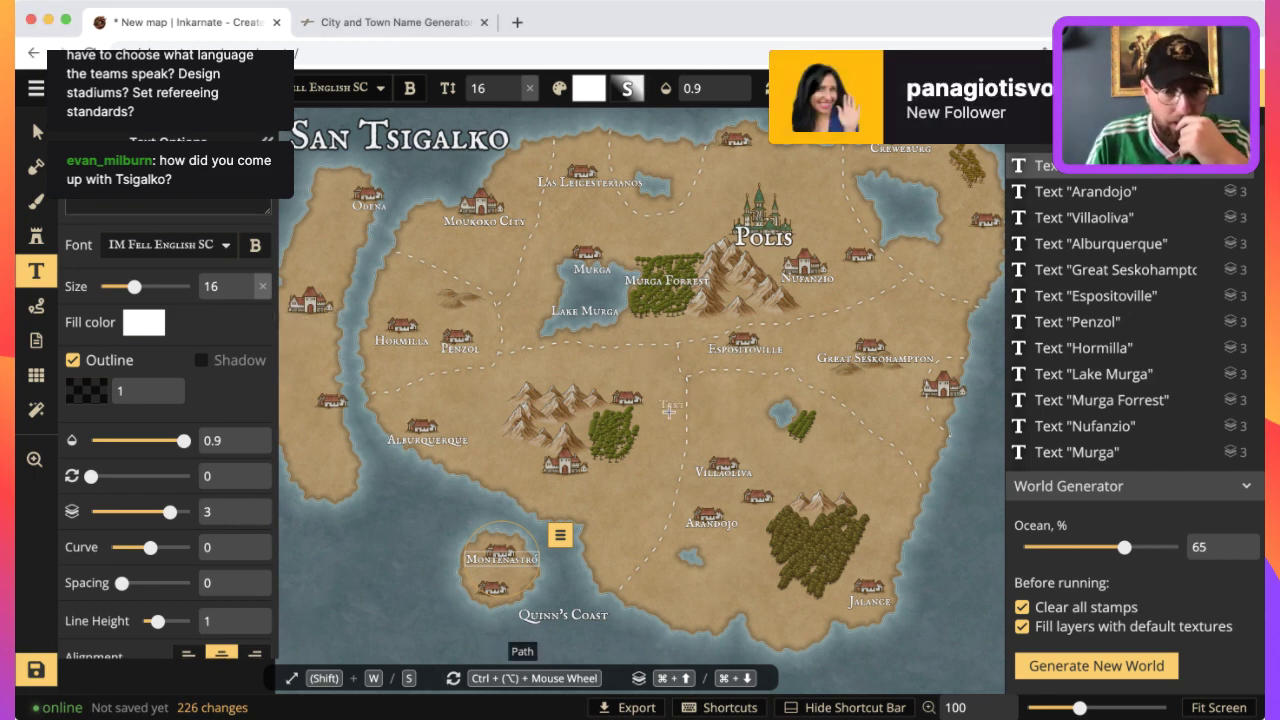
Switch to the town name generator, look through the Spanish names and copy Aeta for another label.
click(400, 22)
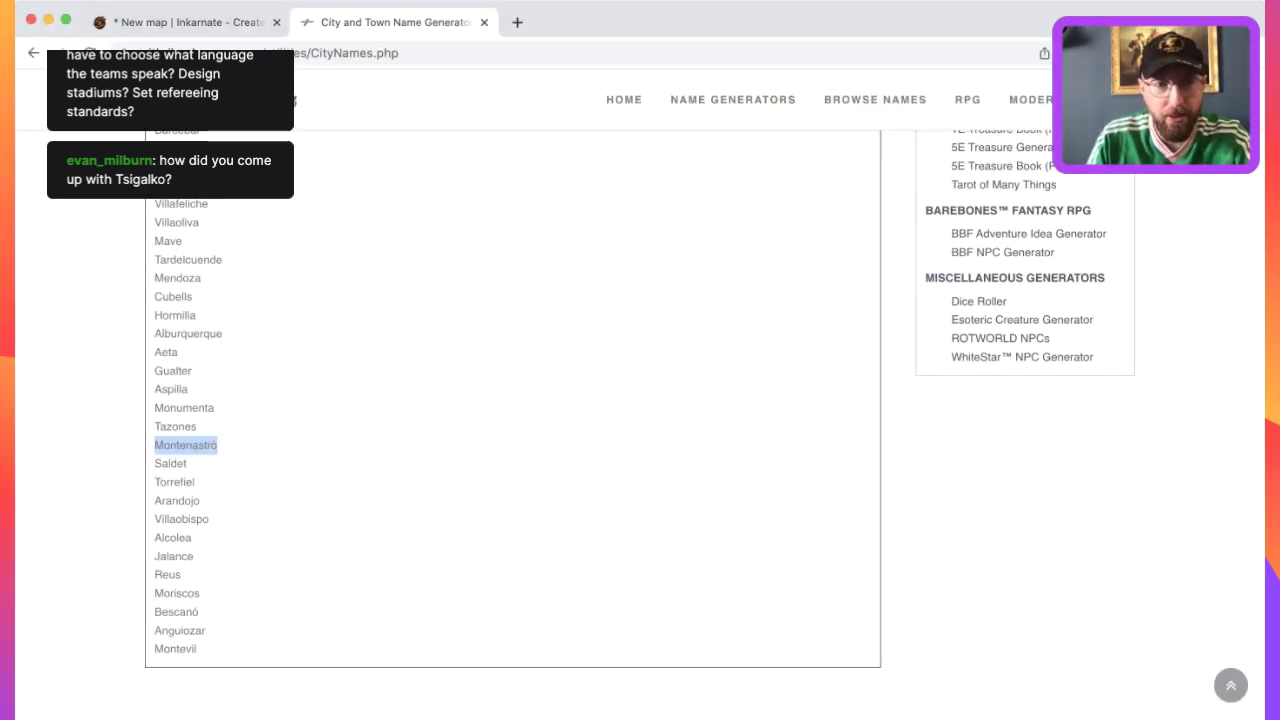
scroll(289, 340, up, 5)
scroll(258, 510, down, 2)
scroll(258, 510, down, 3)
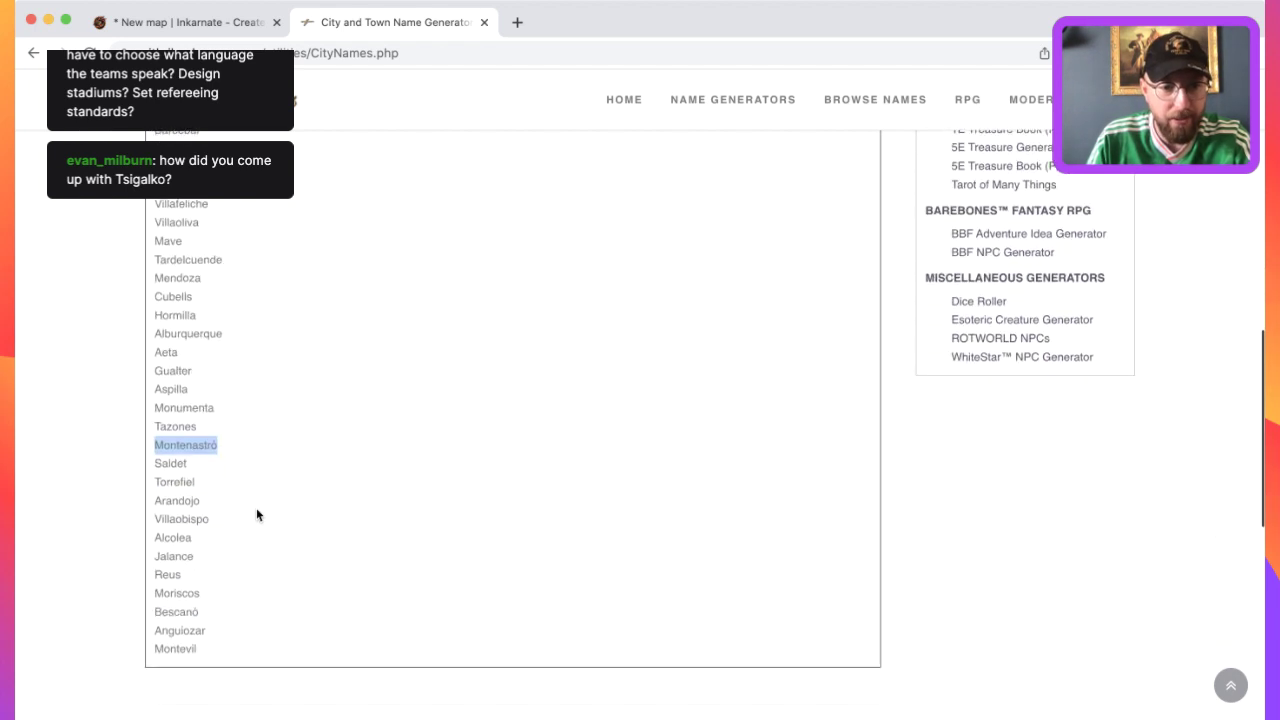
scroll(228, 600, up, 15)
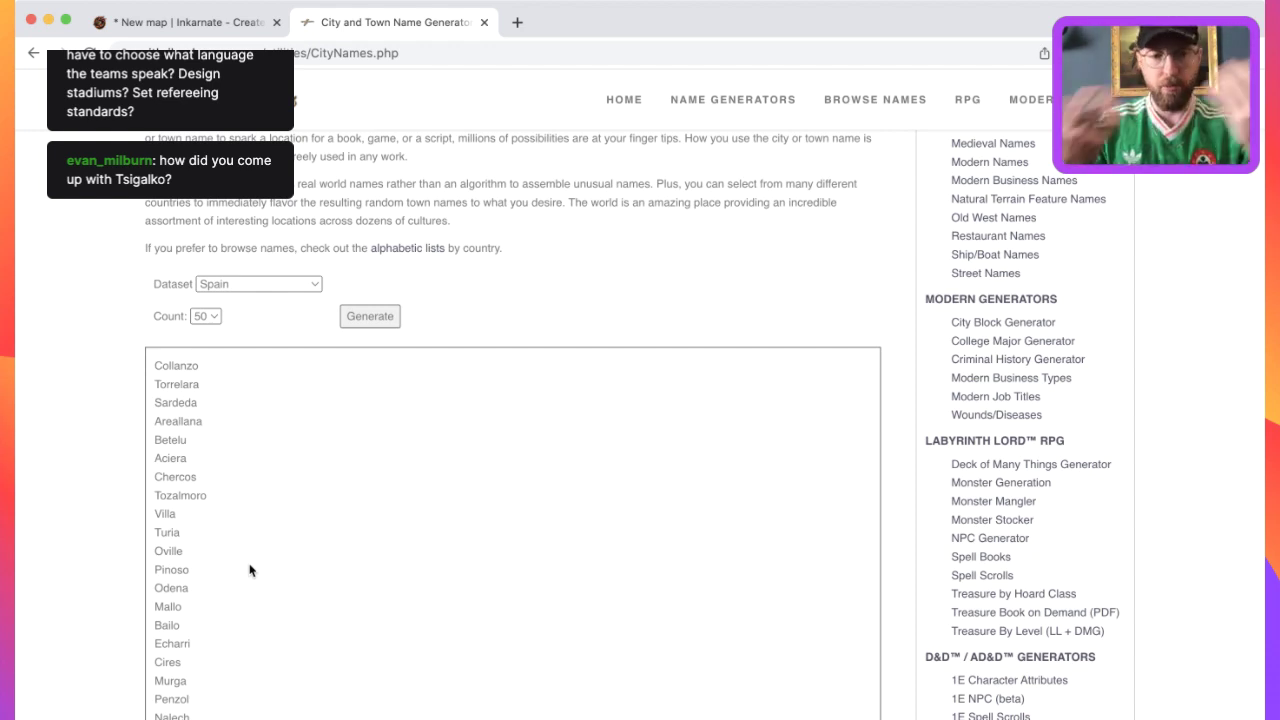
scroll(205, 415, down, 5)
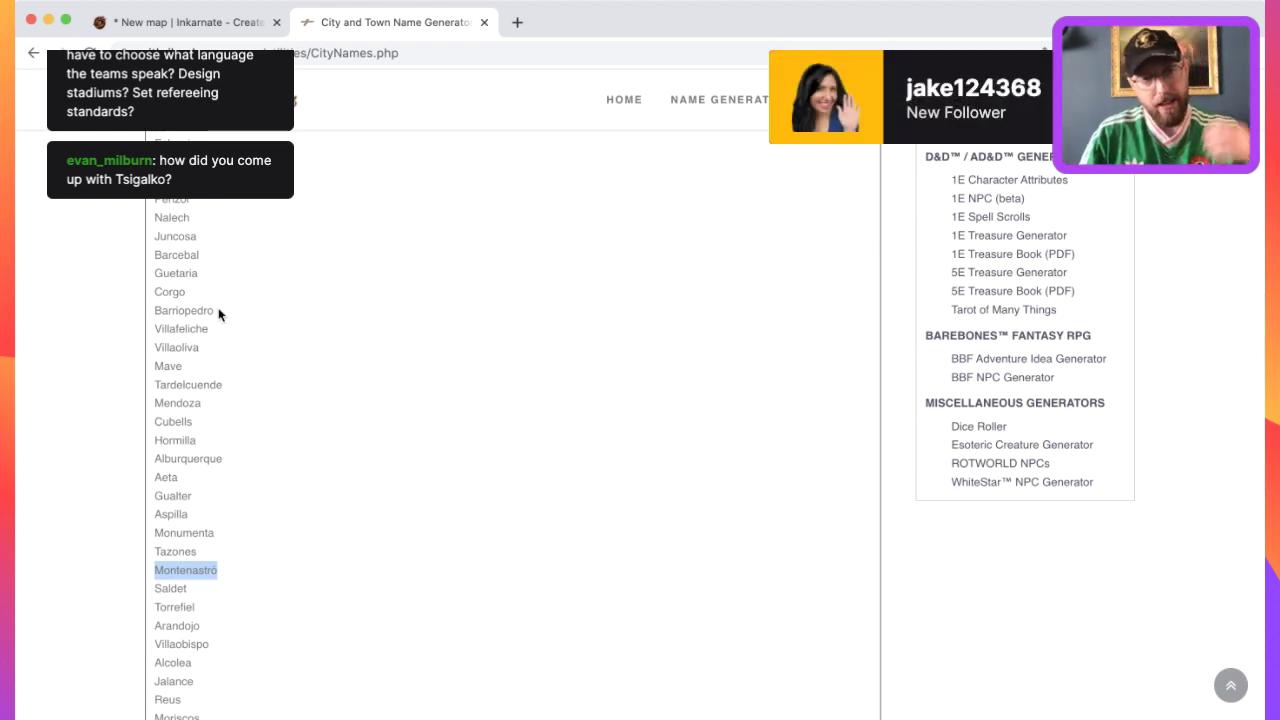
double_click(168, 477)
key(super+c)
click(400, 157)
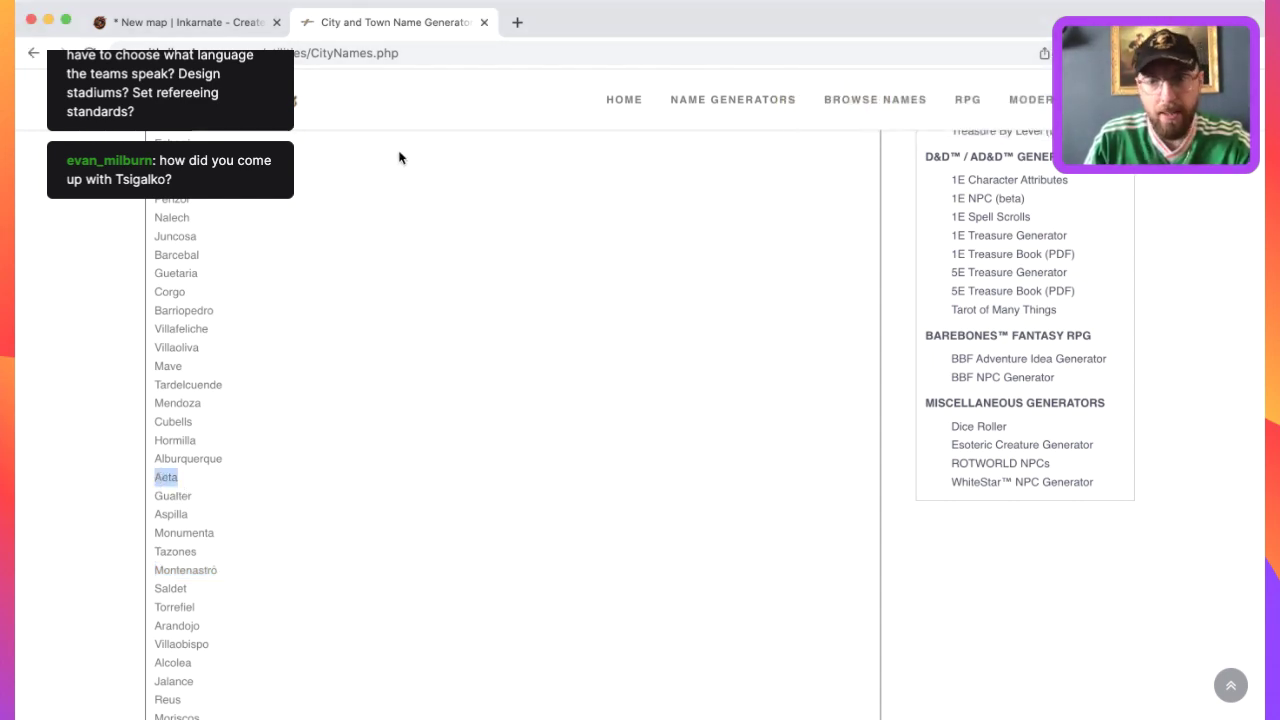
click(398, 157)
Return to the map and add an Aeta label beneath the village between the central mountains and the forest.
click(231, 33)
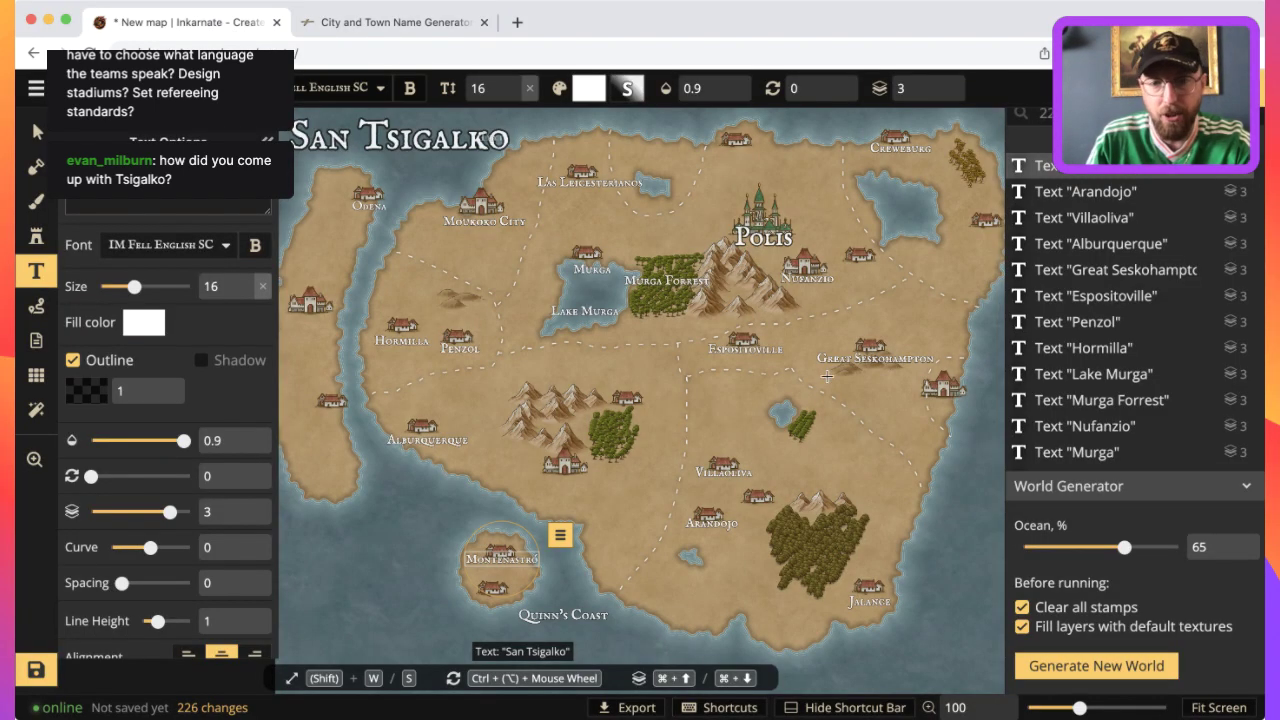
click(628, 412)
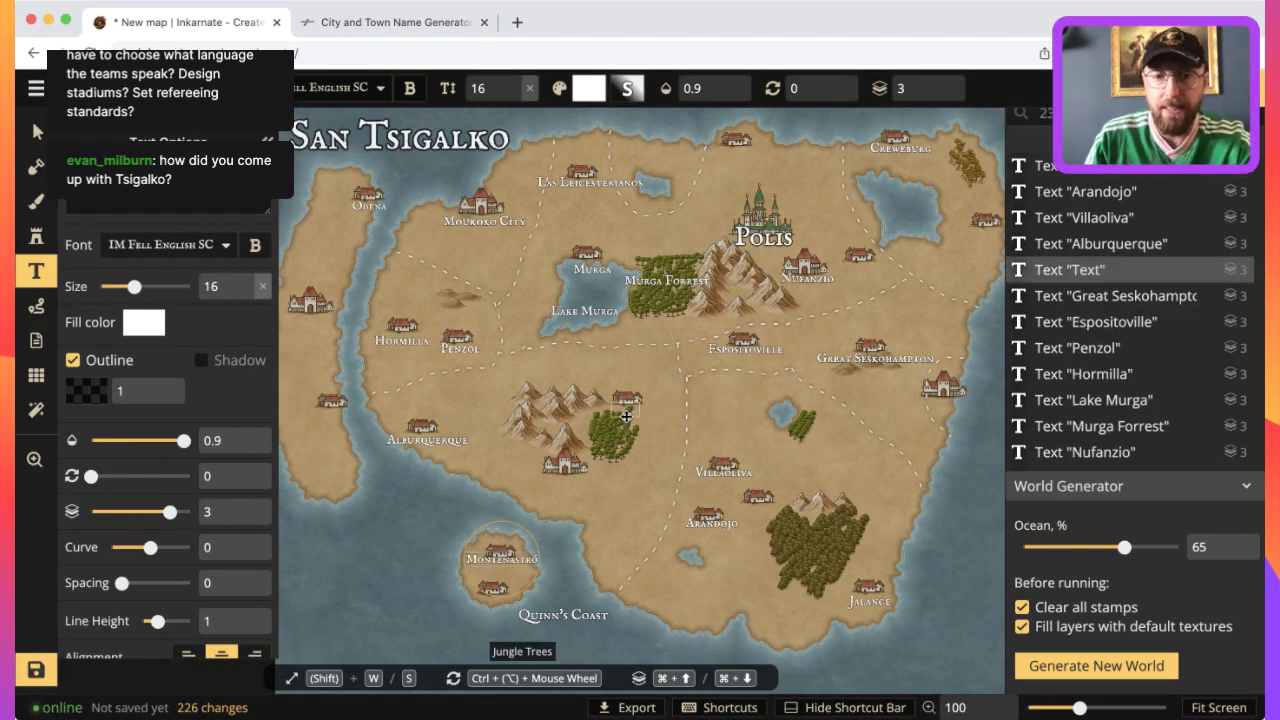
key(super+v)
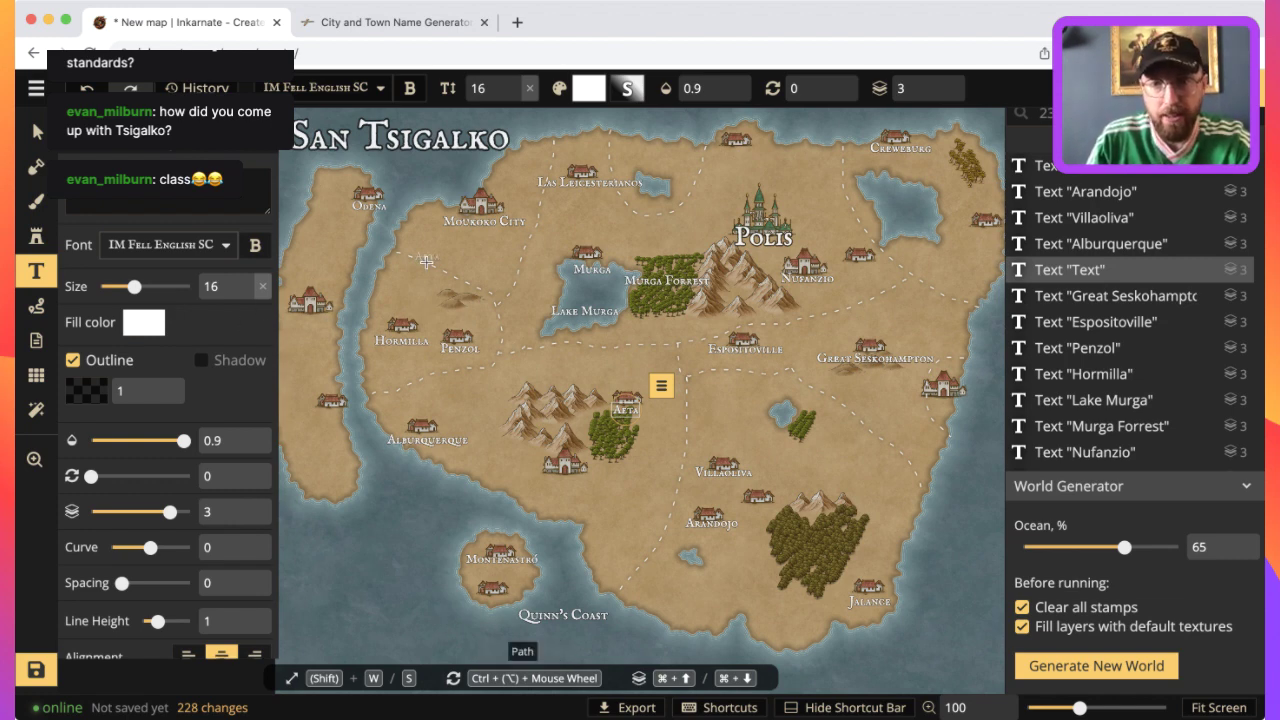
Return to the town name generator and try fresh lists from the Spain and Nepal datasets.
click(390, 24)
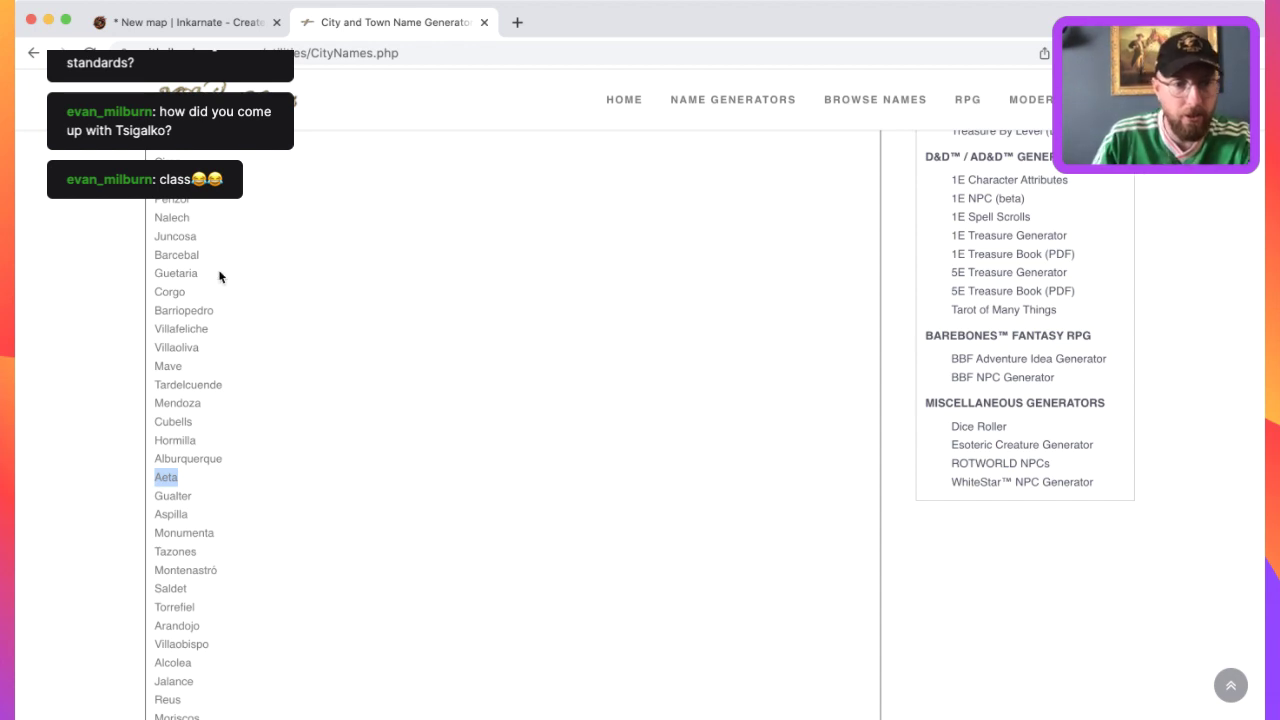
scroll(222, 276, up, 4)
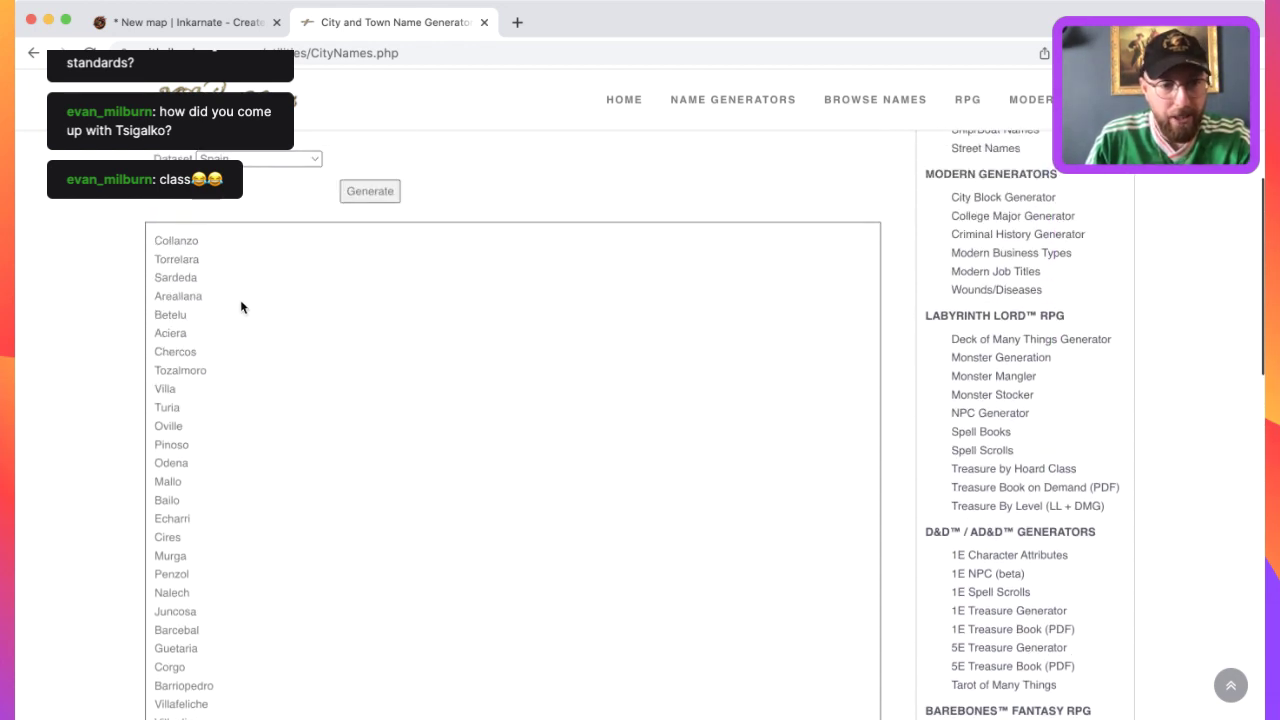
click(355, 193)
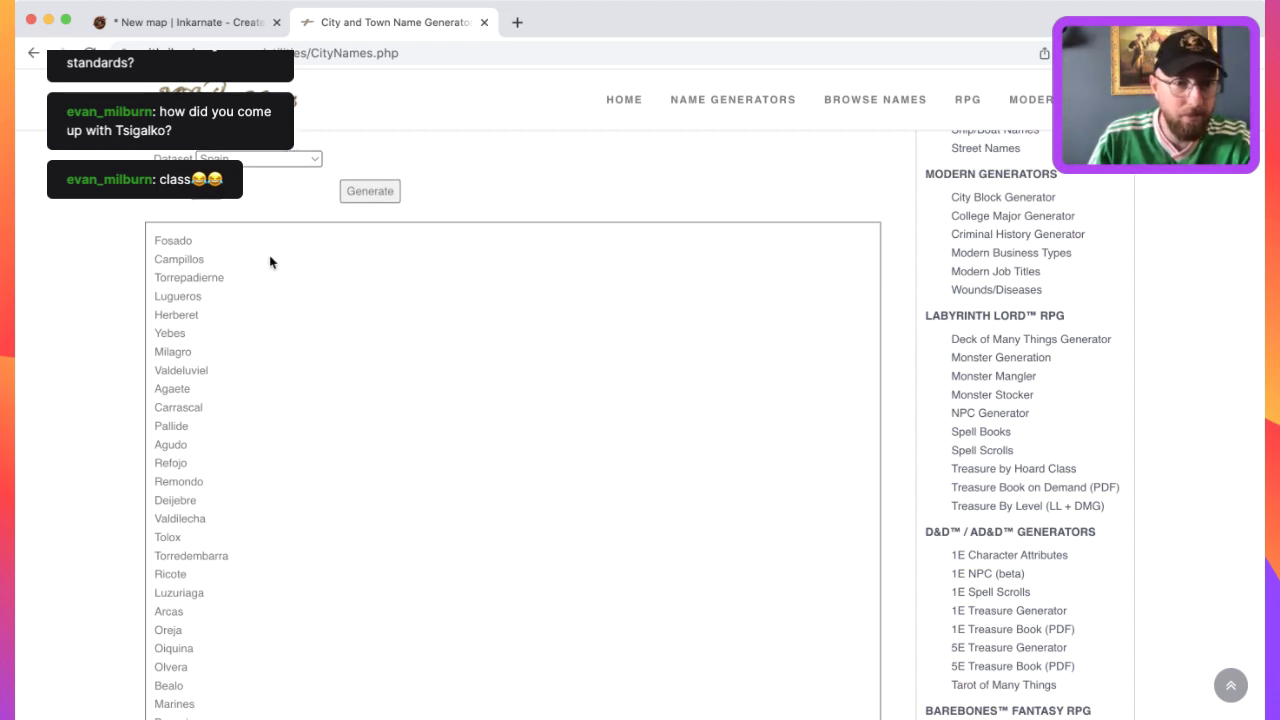
click(285, 158)
click(291, 178)
click(372, 193)
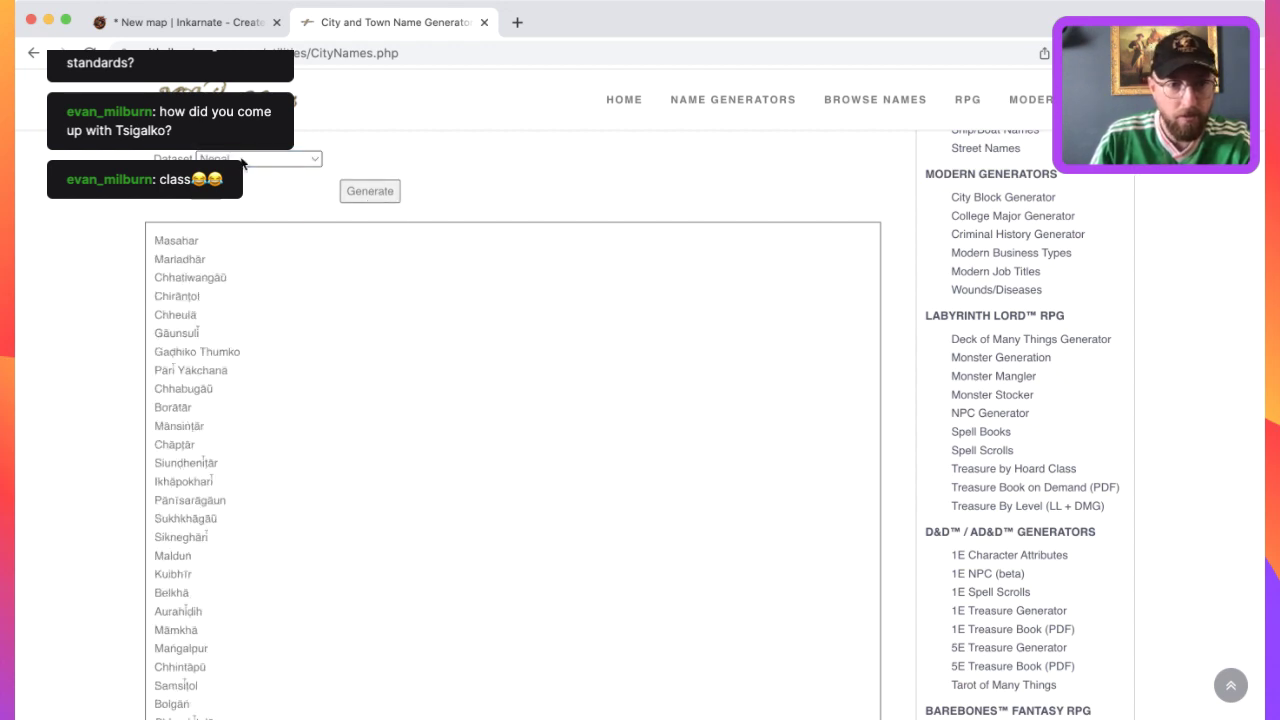
Generate a new list of town names from the Argentina dataset.
click(257, 159)
click(251, 158)
key(Up)
click(370, 191)
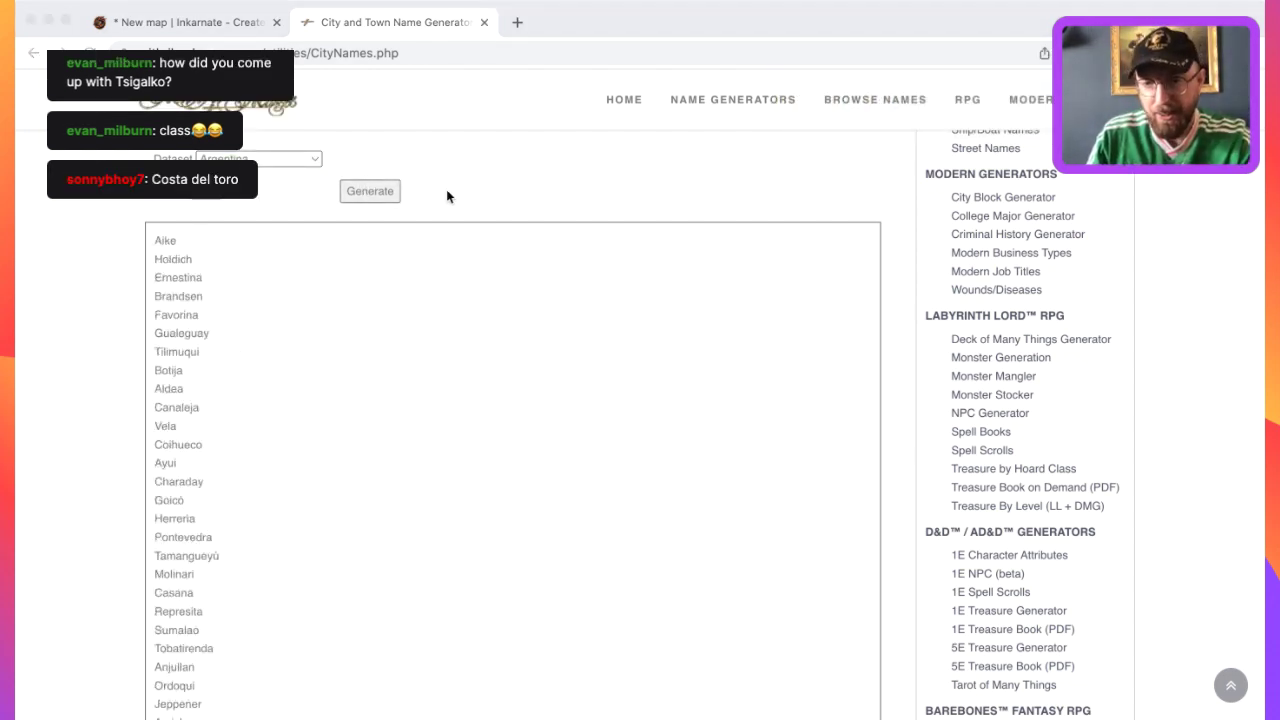
click(490, 216)
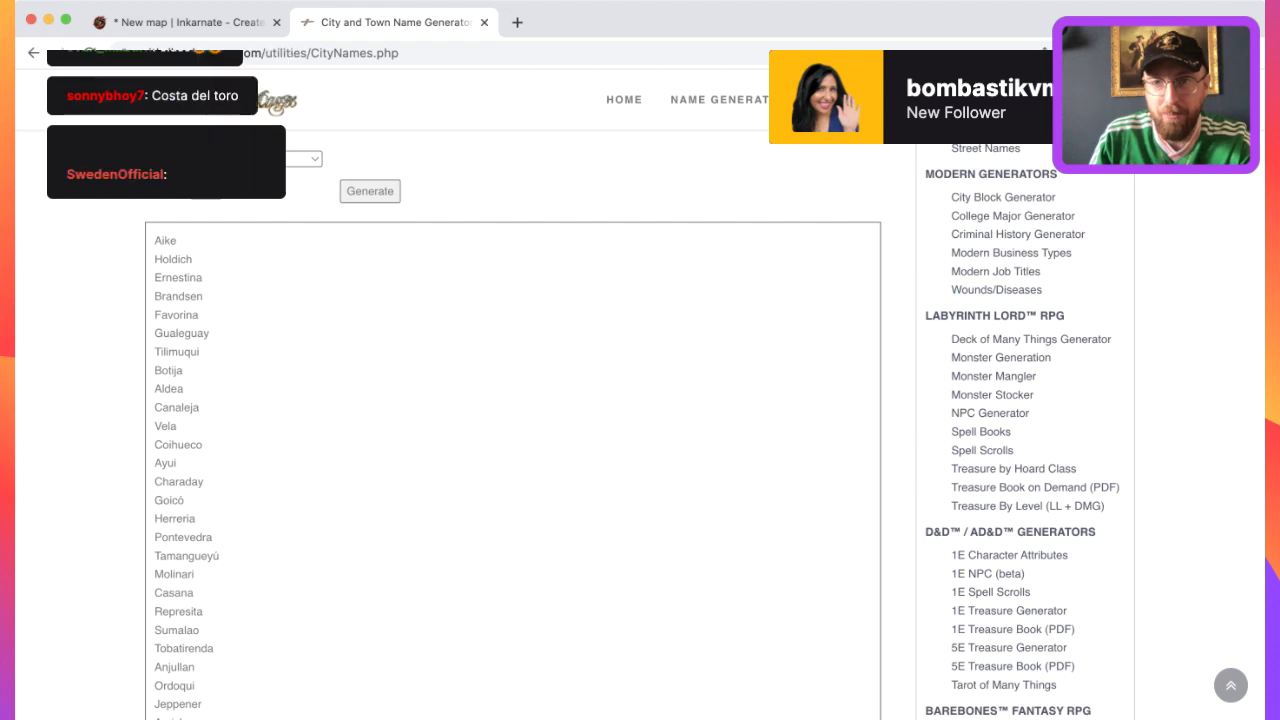
Look through the Argentine town names and copy Magnano for another label.
scroll(272, 398, down, 5)
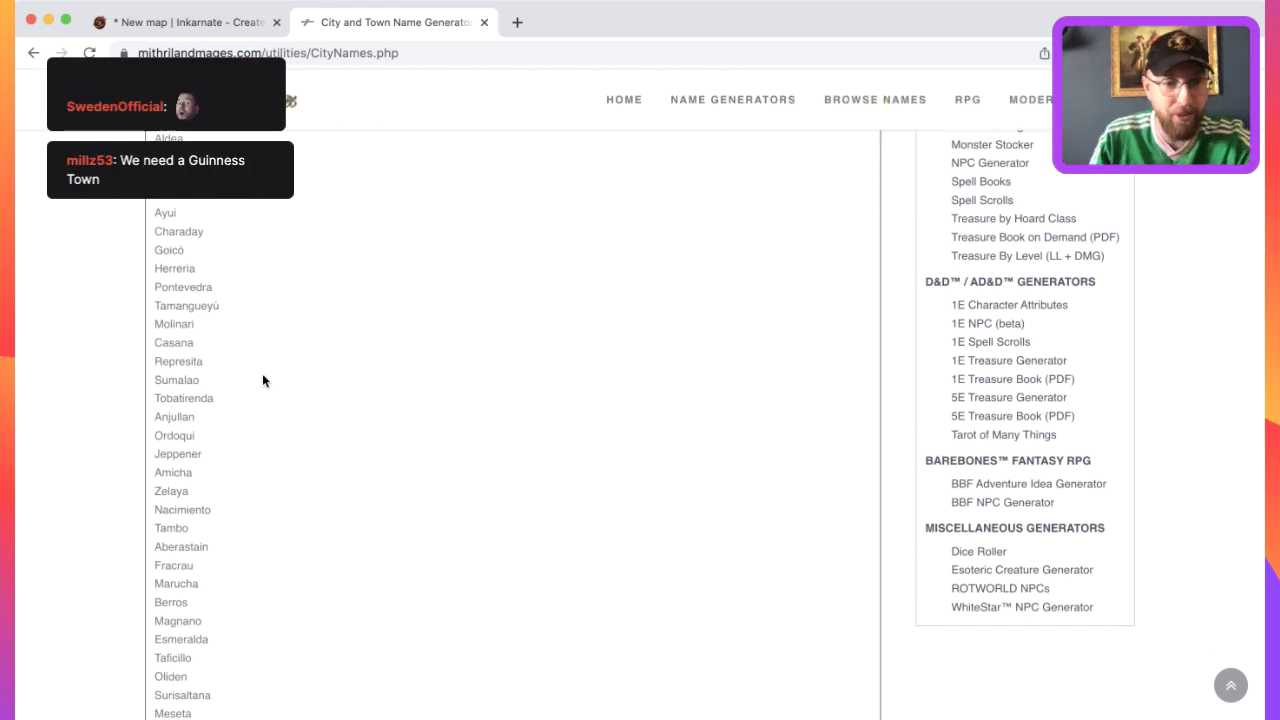
scroll(270, 420, down, 5)
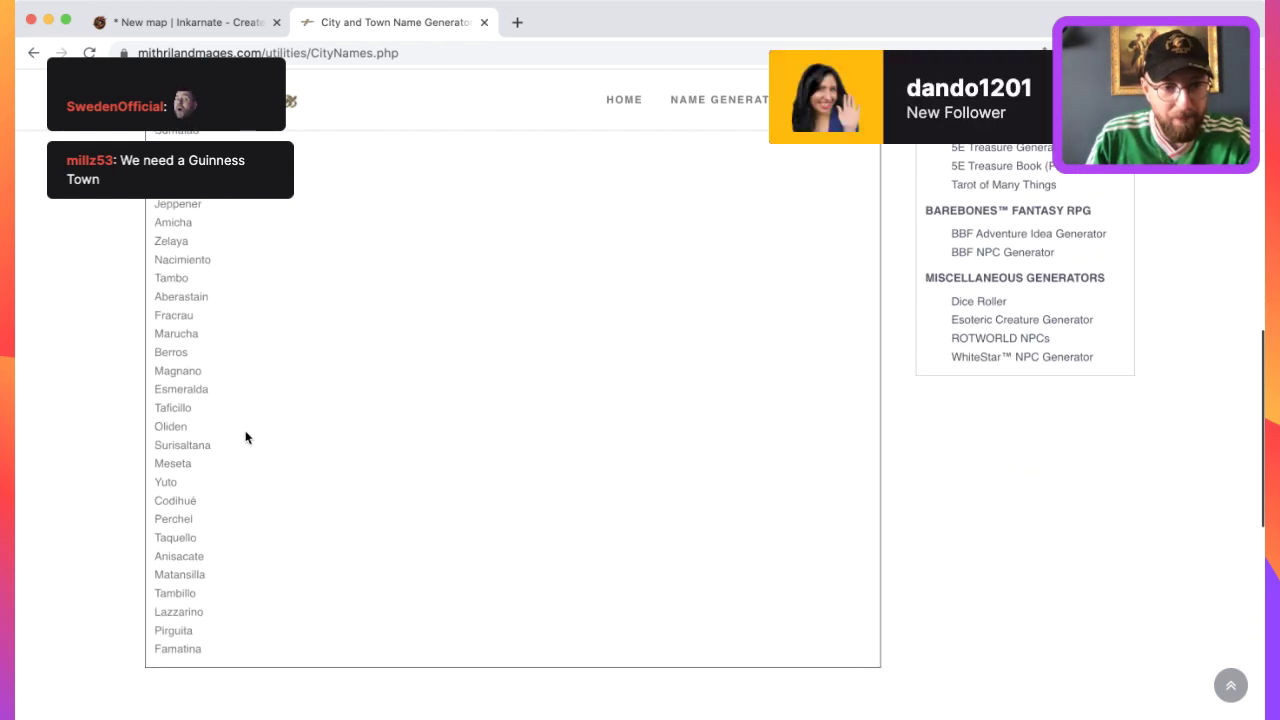
double_click(188, 389)
click(207, 371)
drag(205, 367, 160, 377)
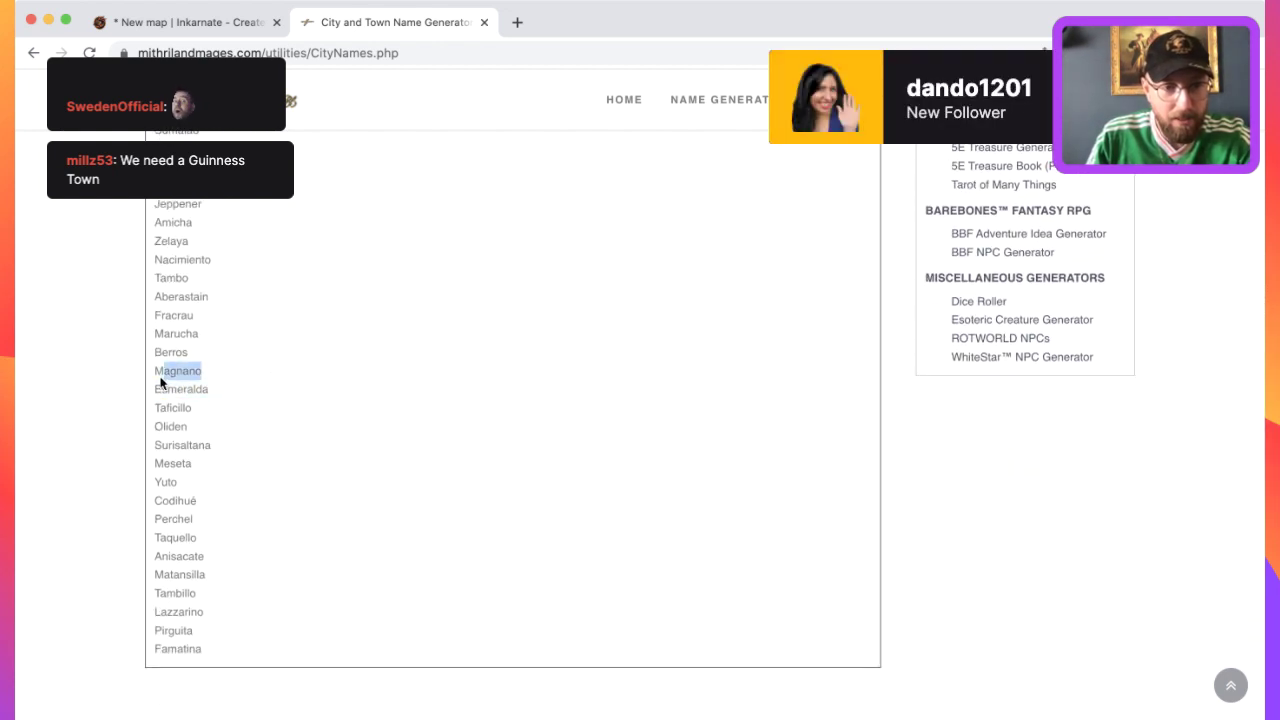
key(super+Tab)
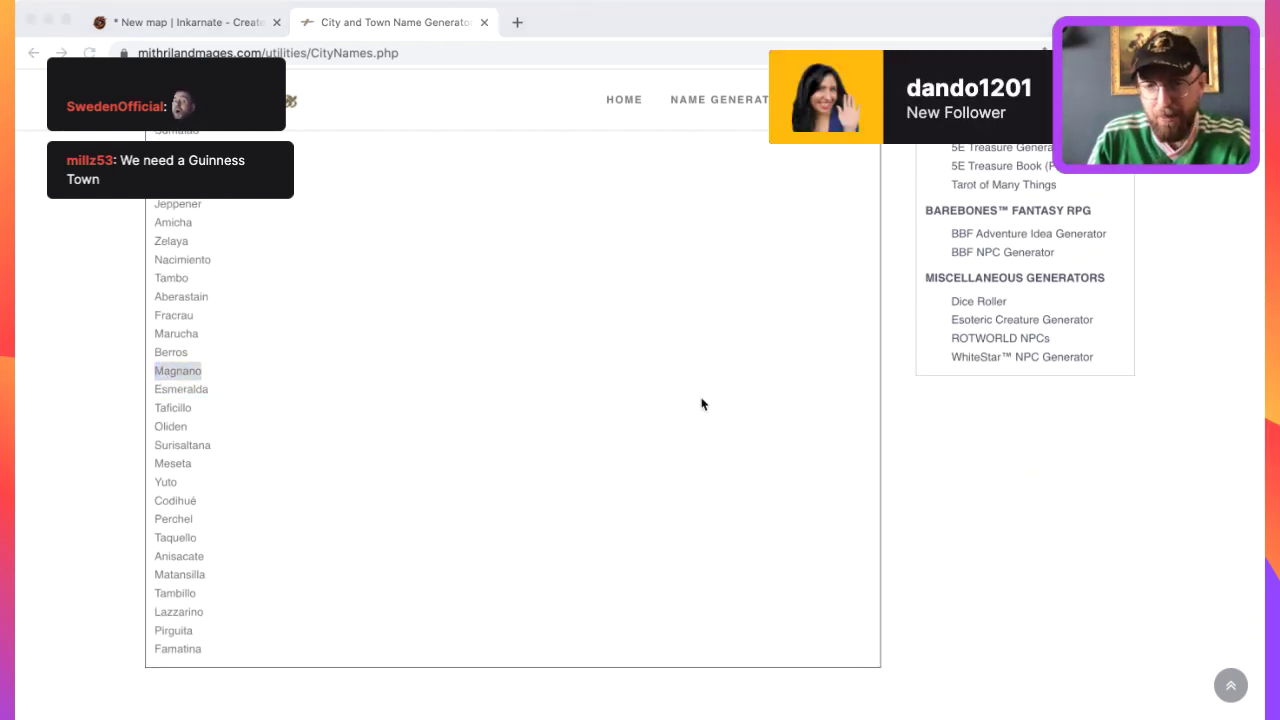
key(super+Tab)
key(super+Tab)
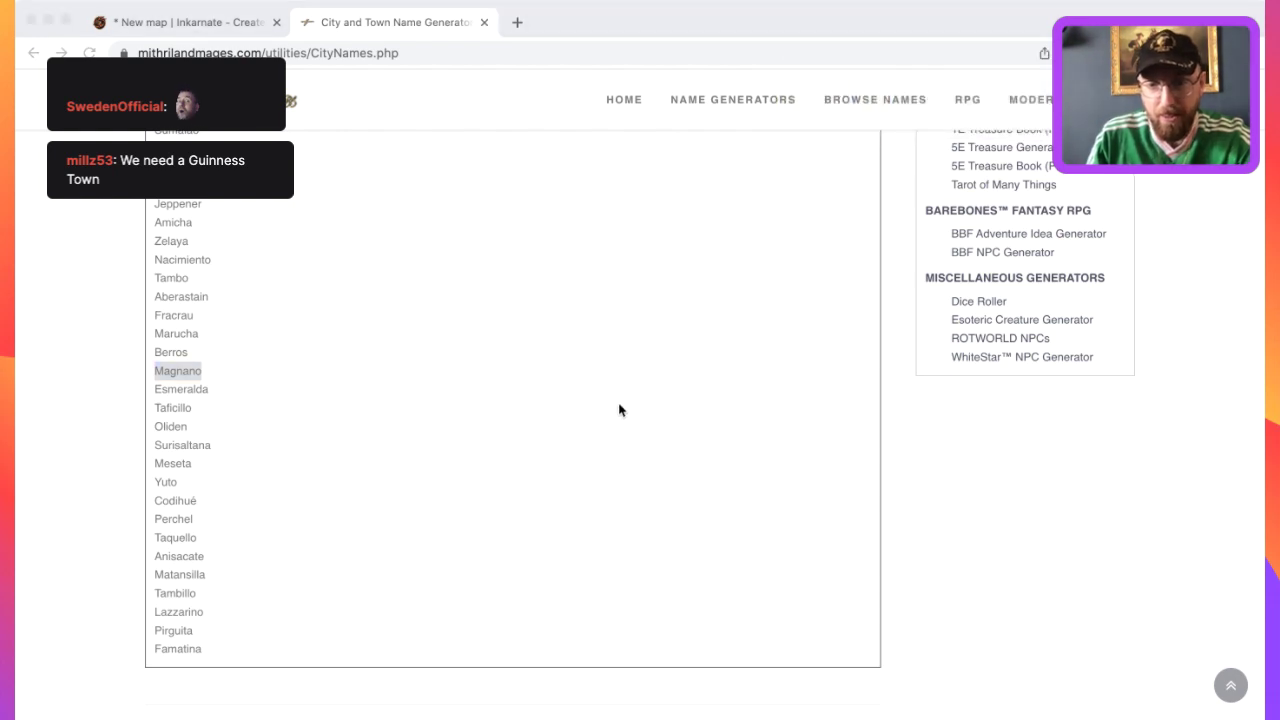
key(super+Tab)
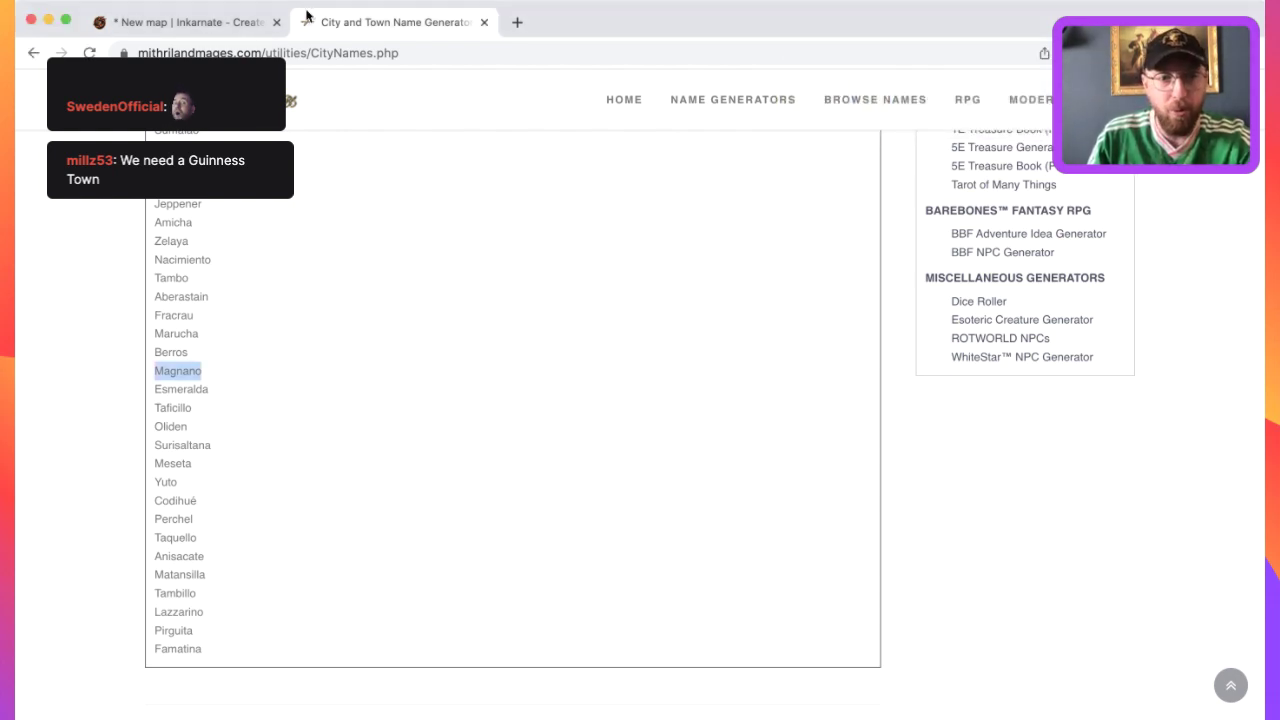
Return to the map and add a Magnano label beneath the southern village on the long western island.
key(ctrl+shift+Tab)
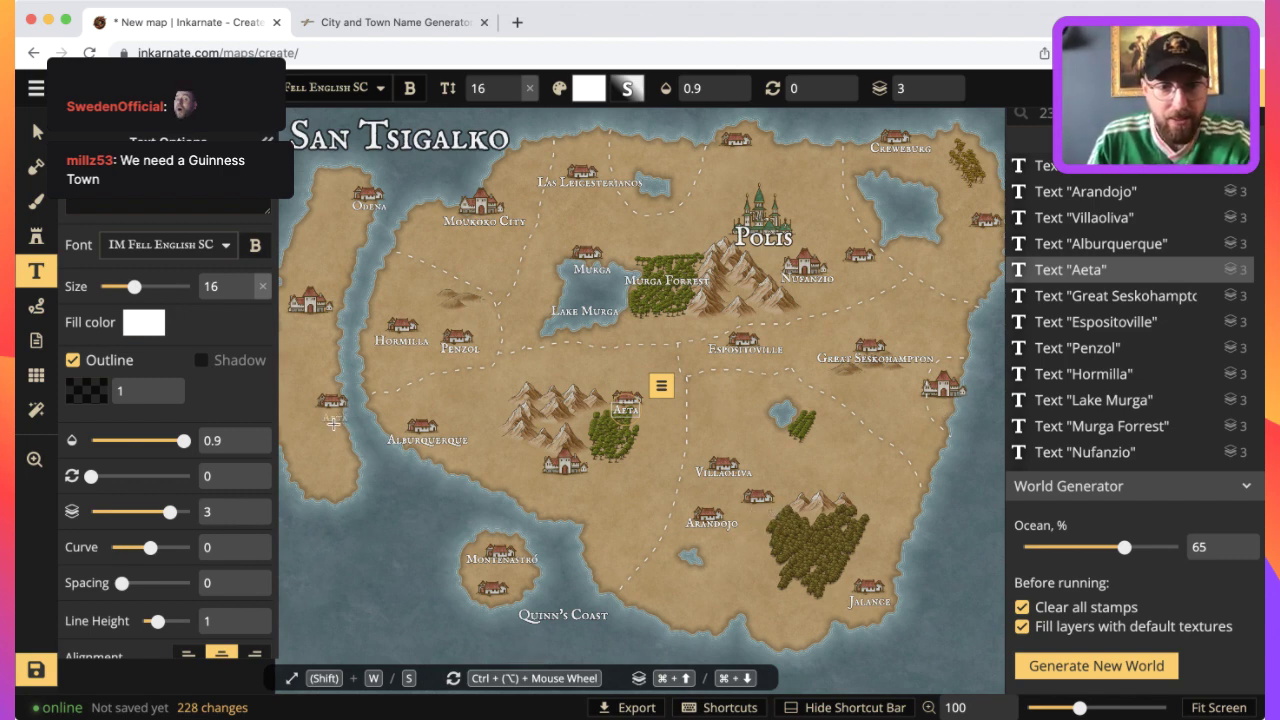
click(336, 418)
key(ctrl+v)
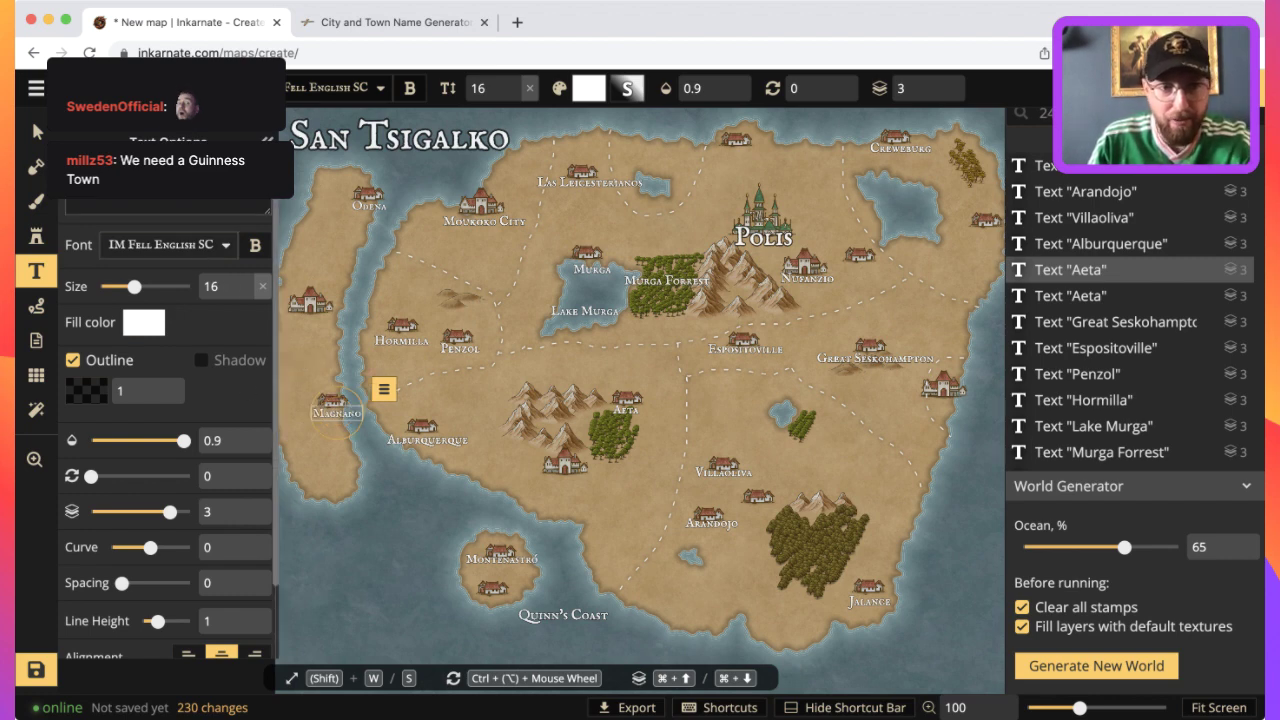
Move the Magnano label slightly west so it sits centred under its village, and deselect it.
click(37, 133)
click(336, 414)
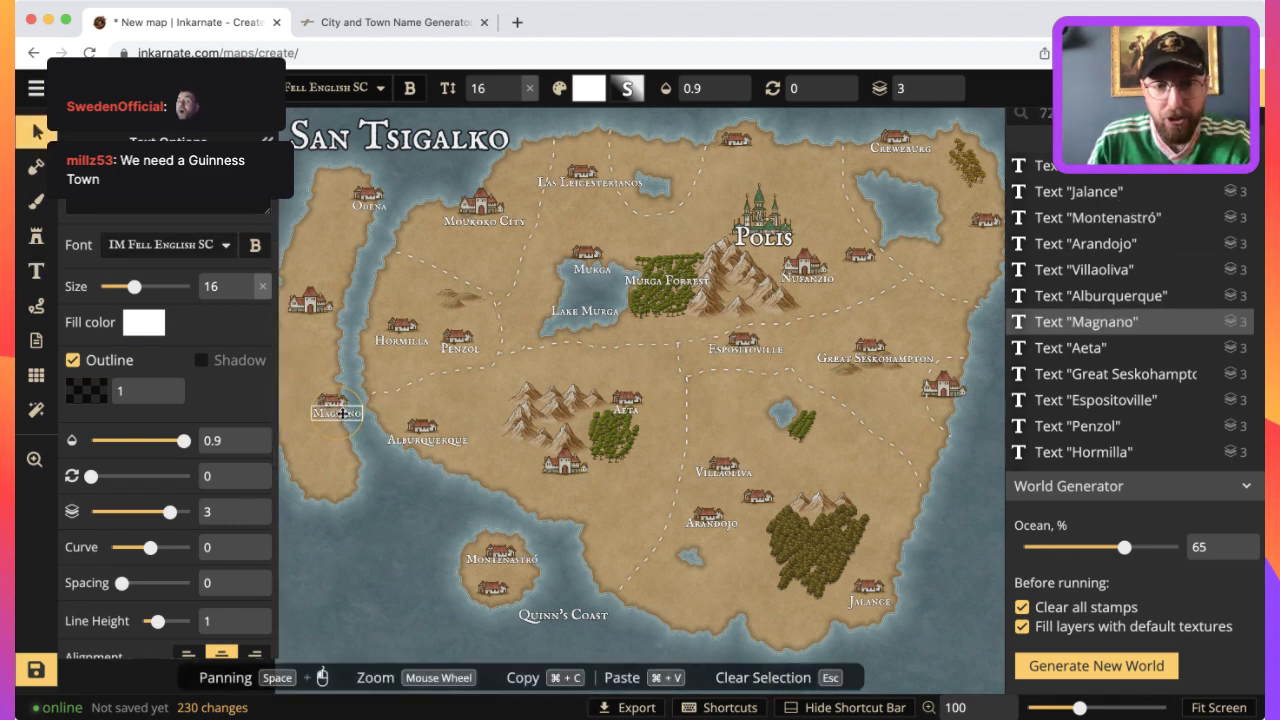
drag(337, 418, 336, 413)
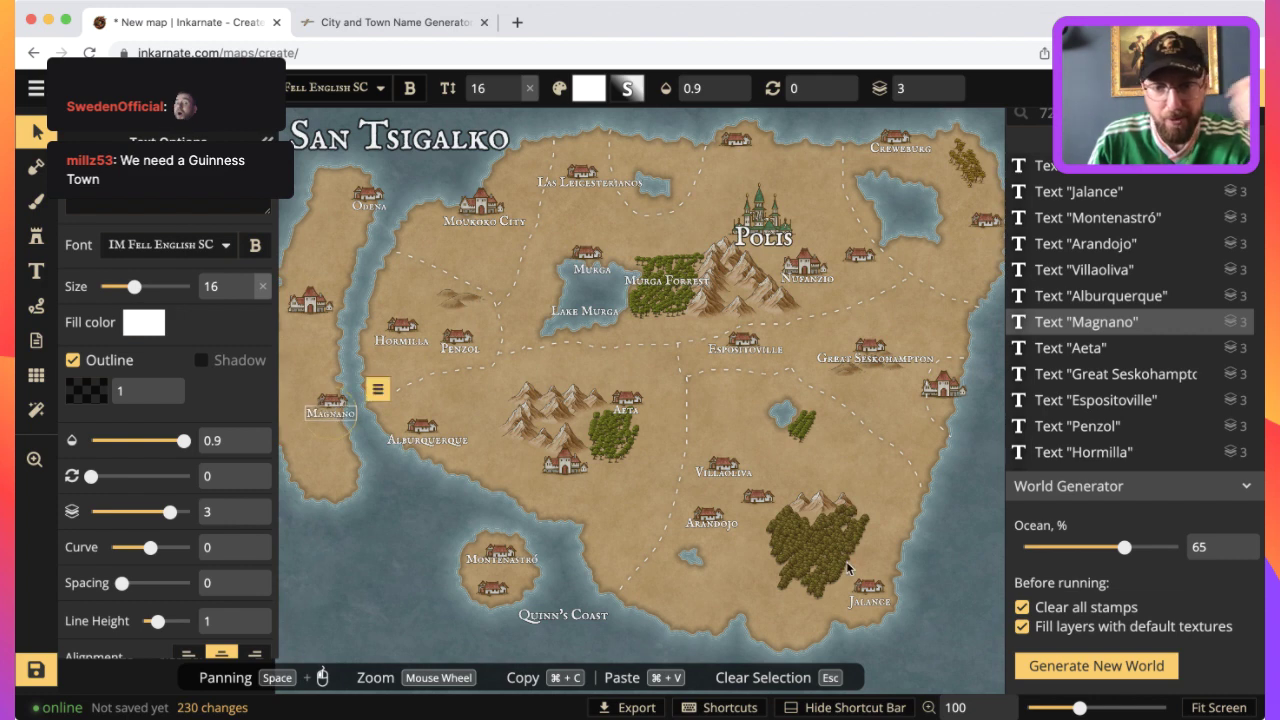
click(314, 634)
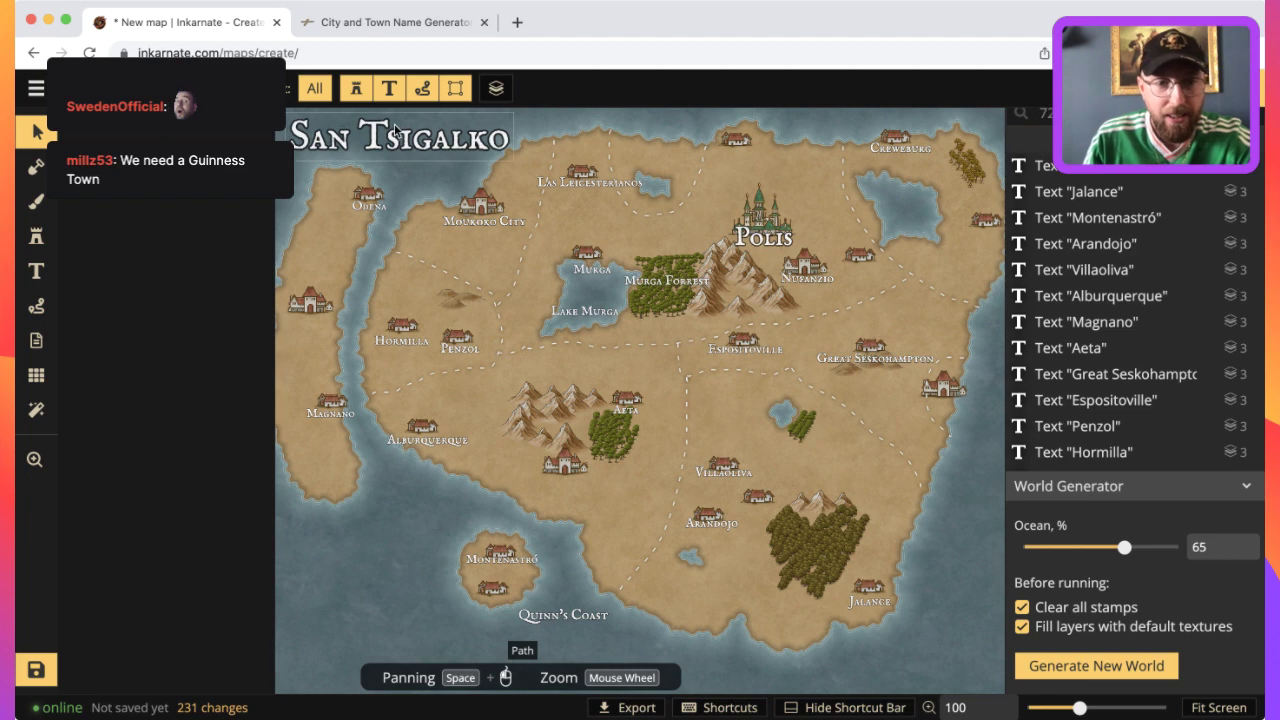
Add a San Stella label beneath the city at the southern foot of the central mountains.
click(36, 271)
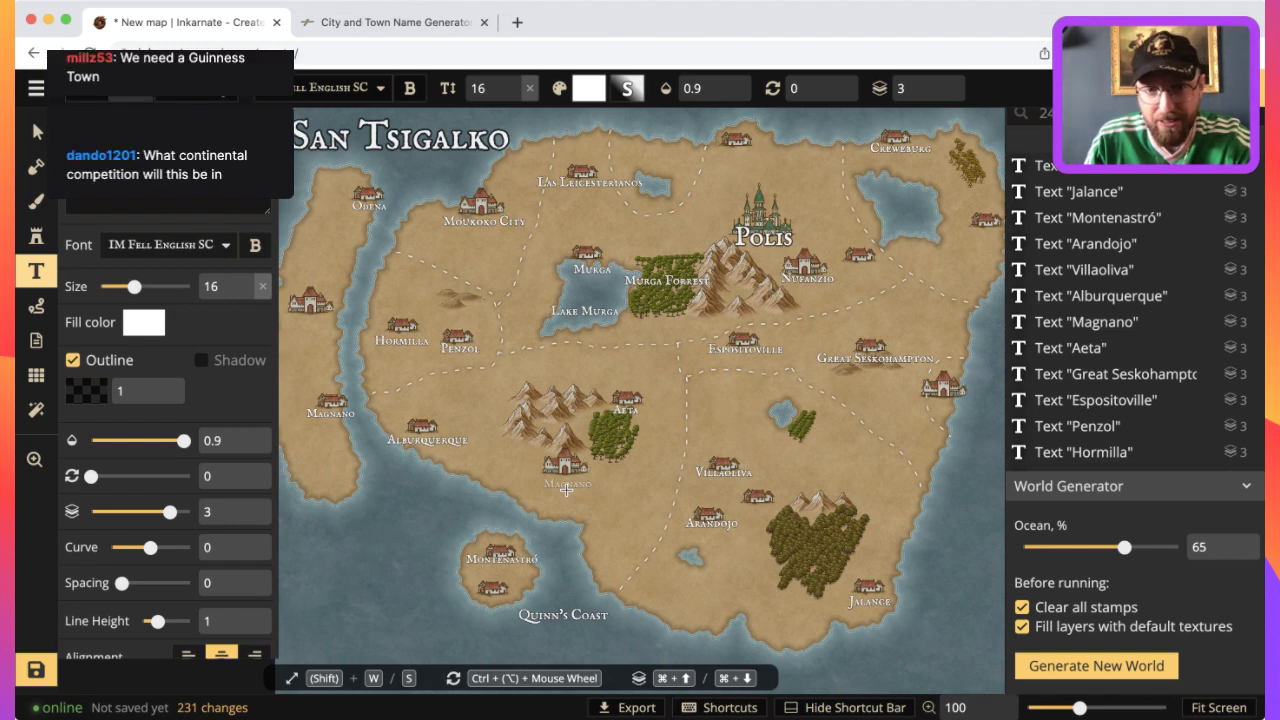
click(566, 488)
text(San Stella)
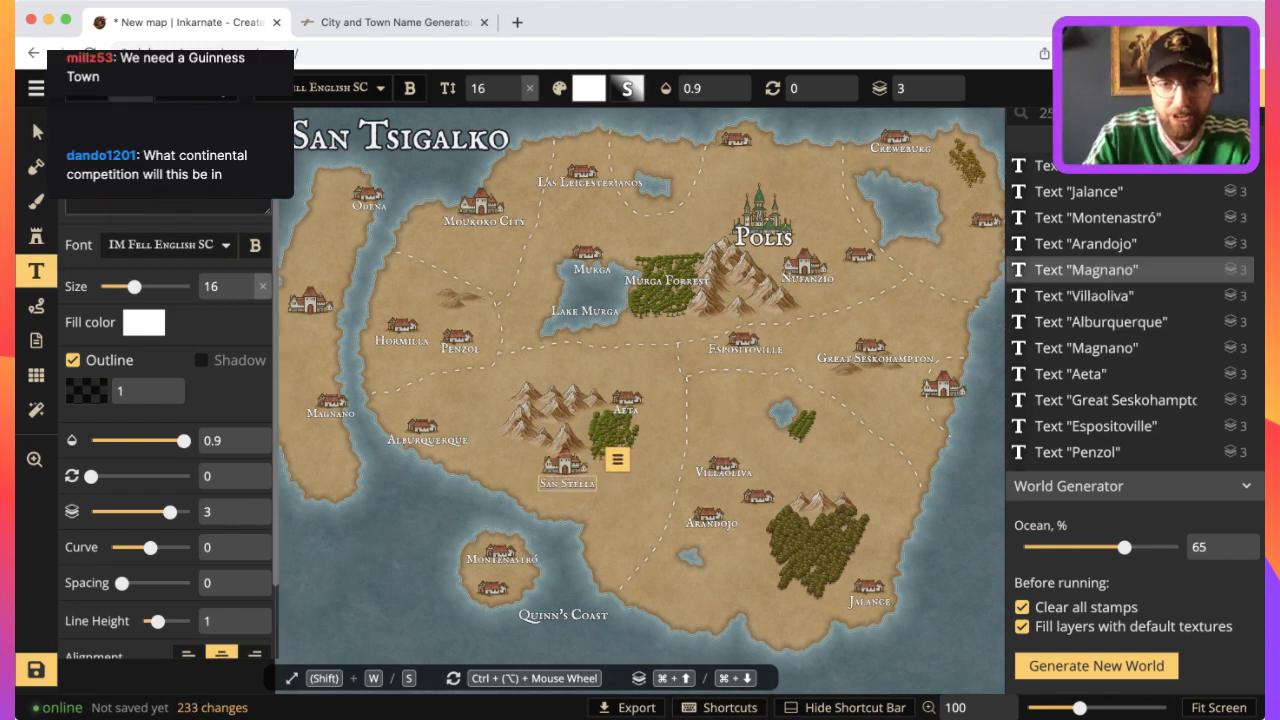
Set the San Stella label's text size to 20 and deselect it.
drag(137, 287, 140, 287)
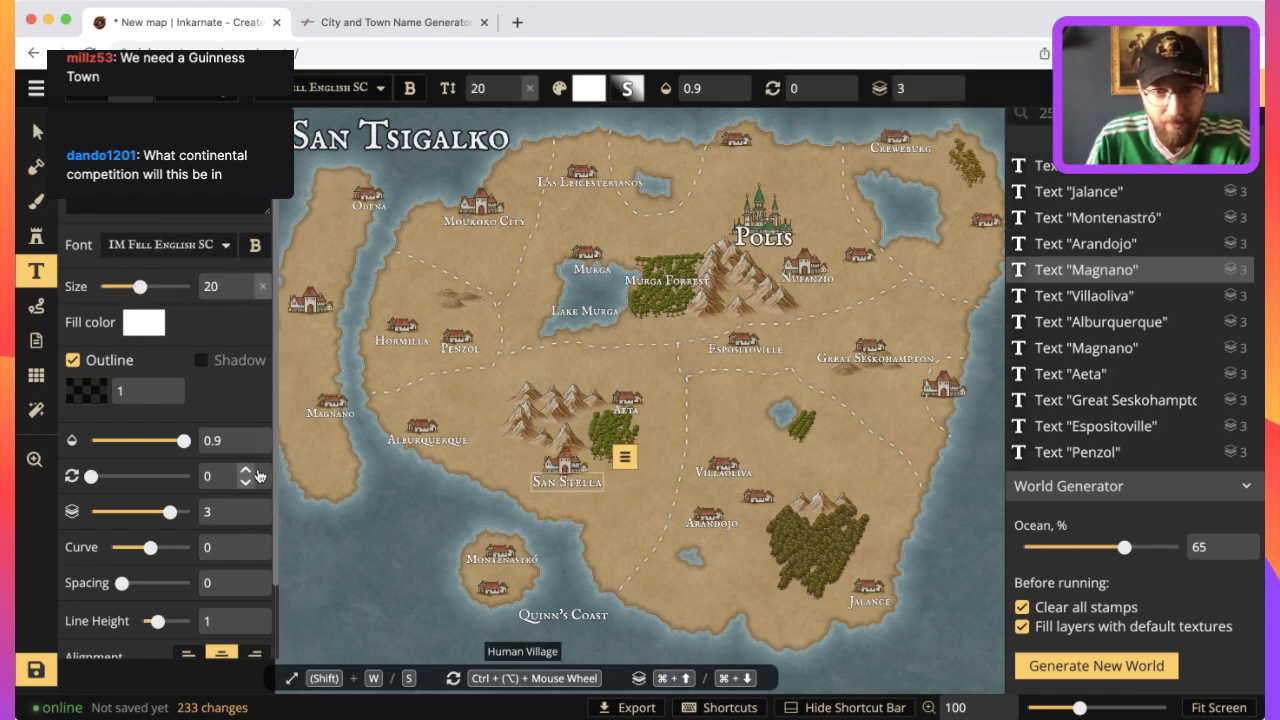
key(v)
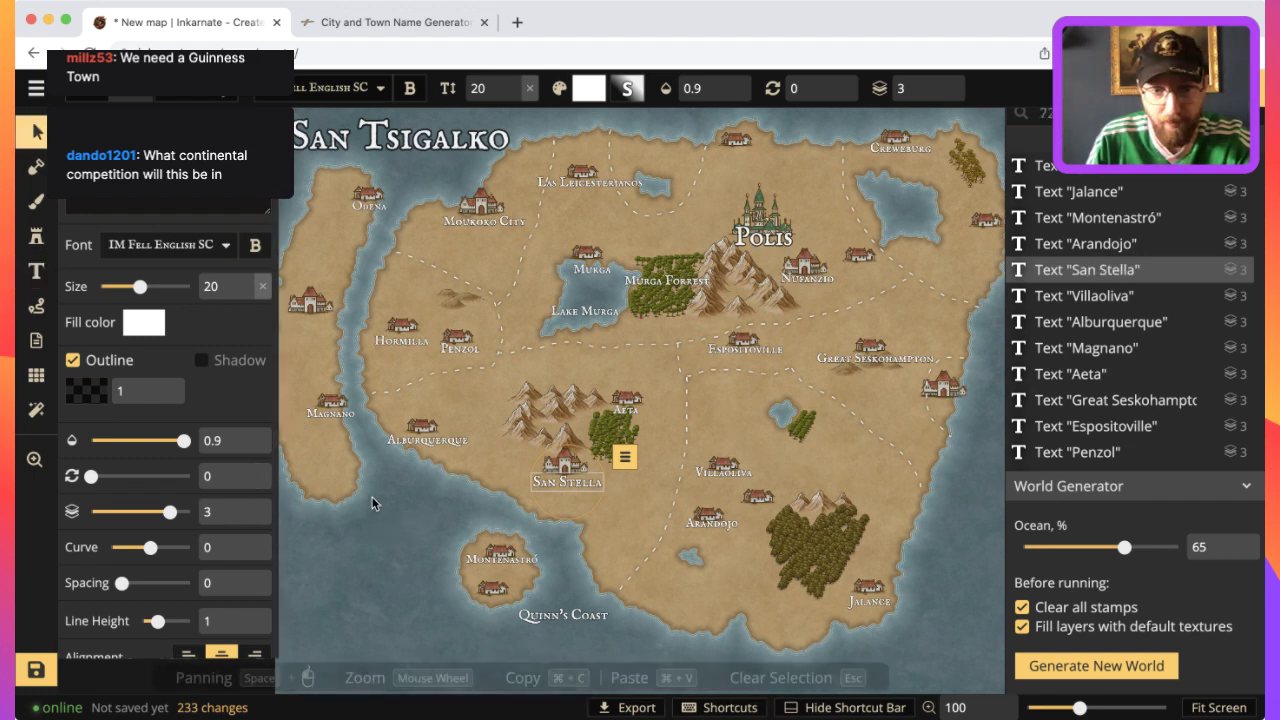
key(Escape)
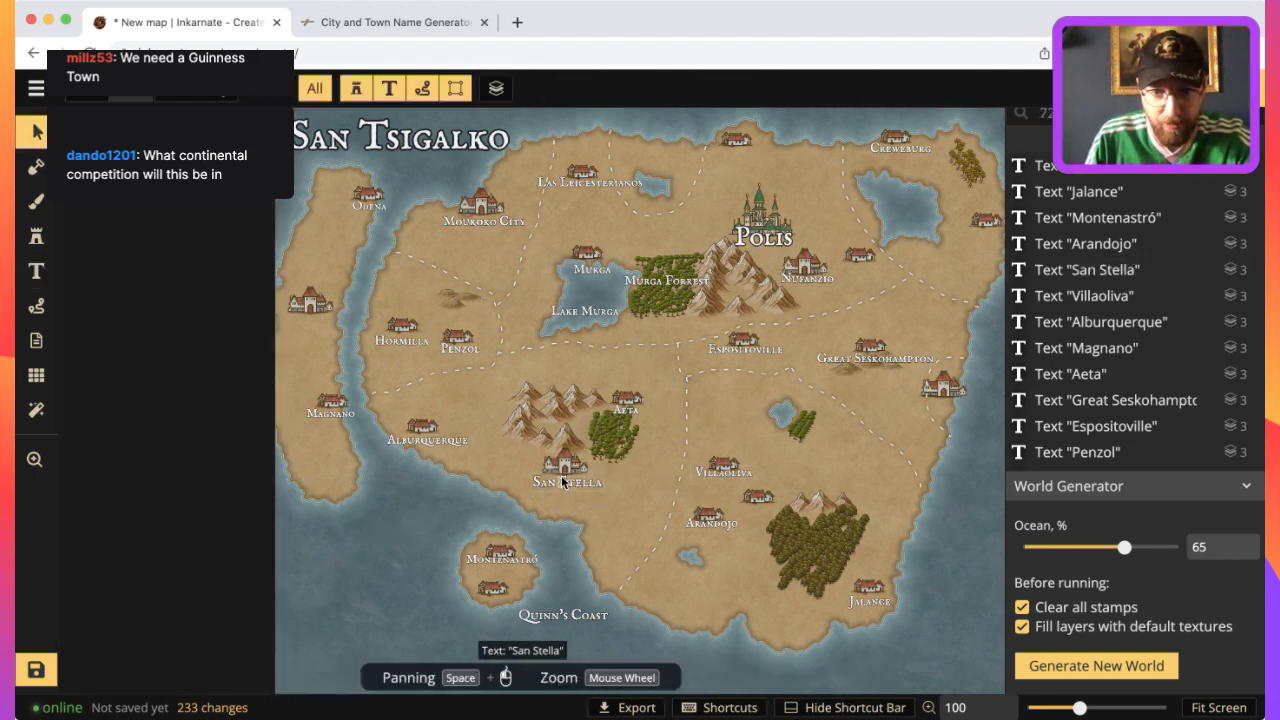
click(563, 482)
click(570, 545)
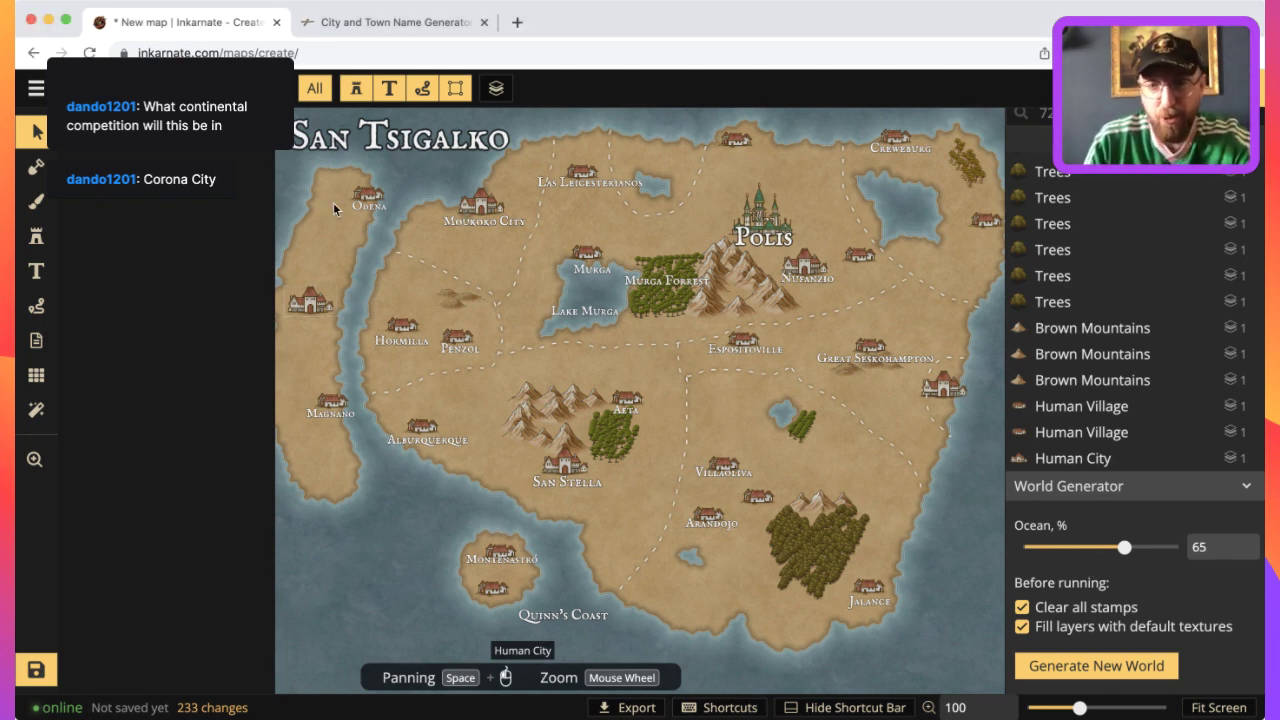
Switch to the town name generator and look through its generated Argentine names for candidates for the next village label.
click(432, 26)
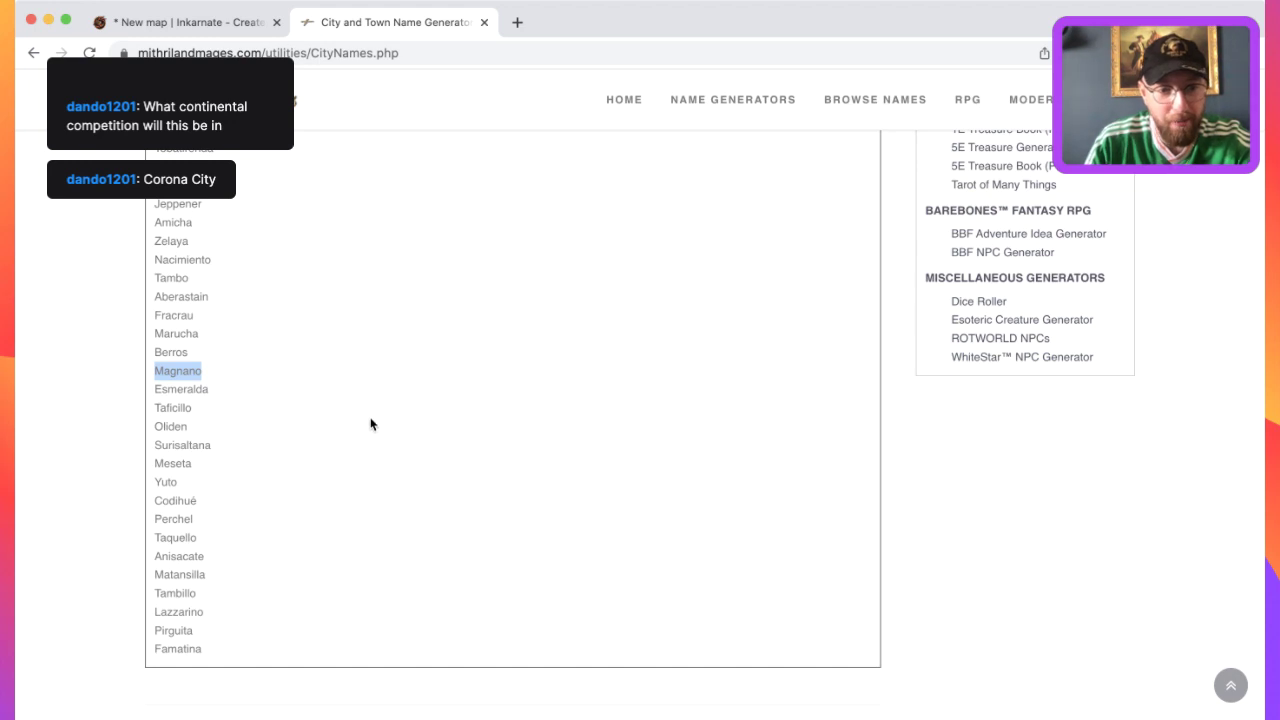
scroll(359, 425, down, 3)
scroll(200, 290, up, 5)
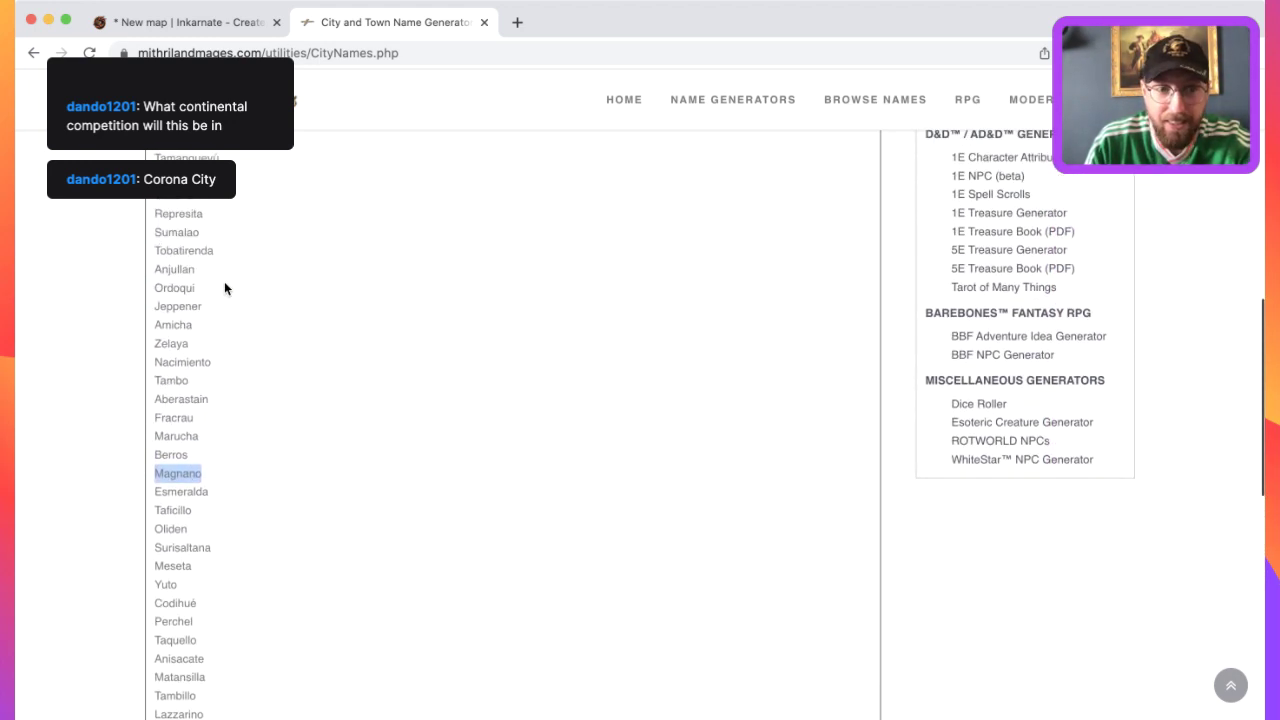
scroll(224, 288, up, 5)
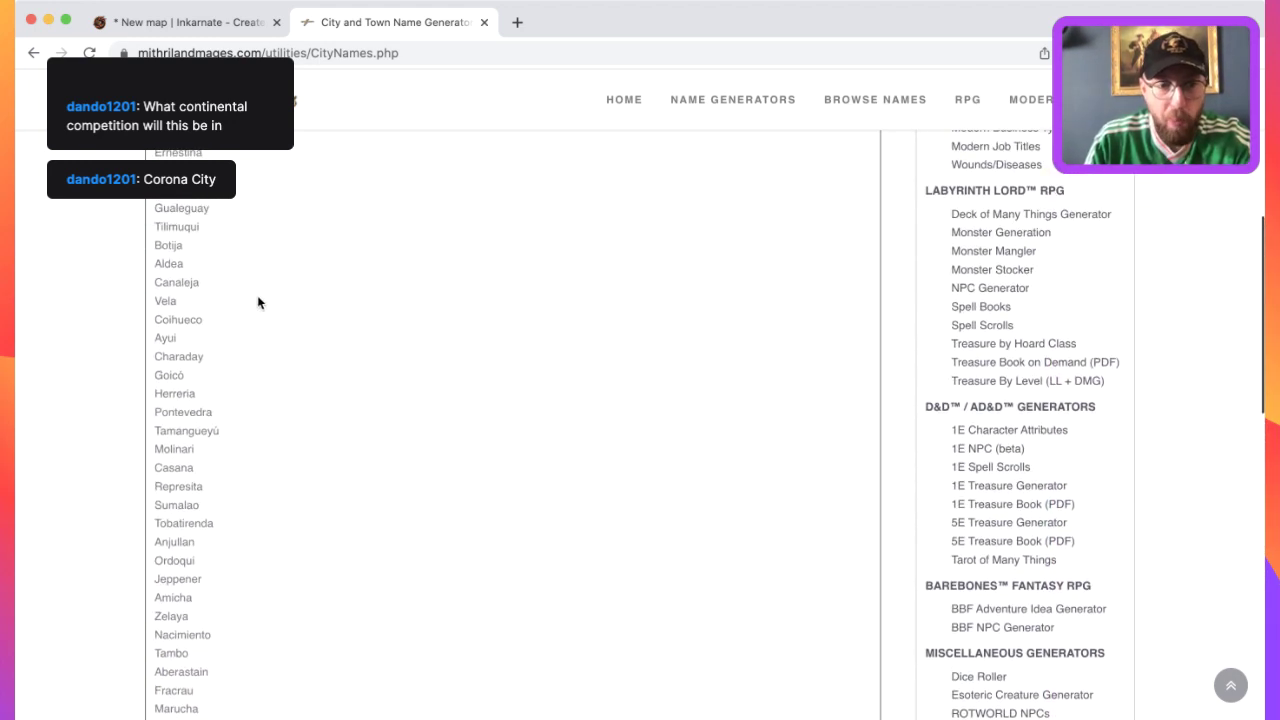
scroll(250, 293, up, 3)
scroll(250, 293, down, 3)
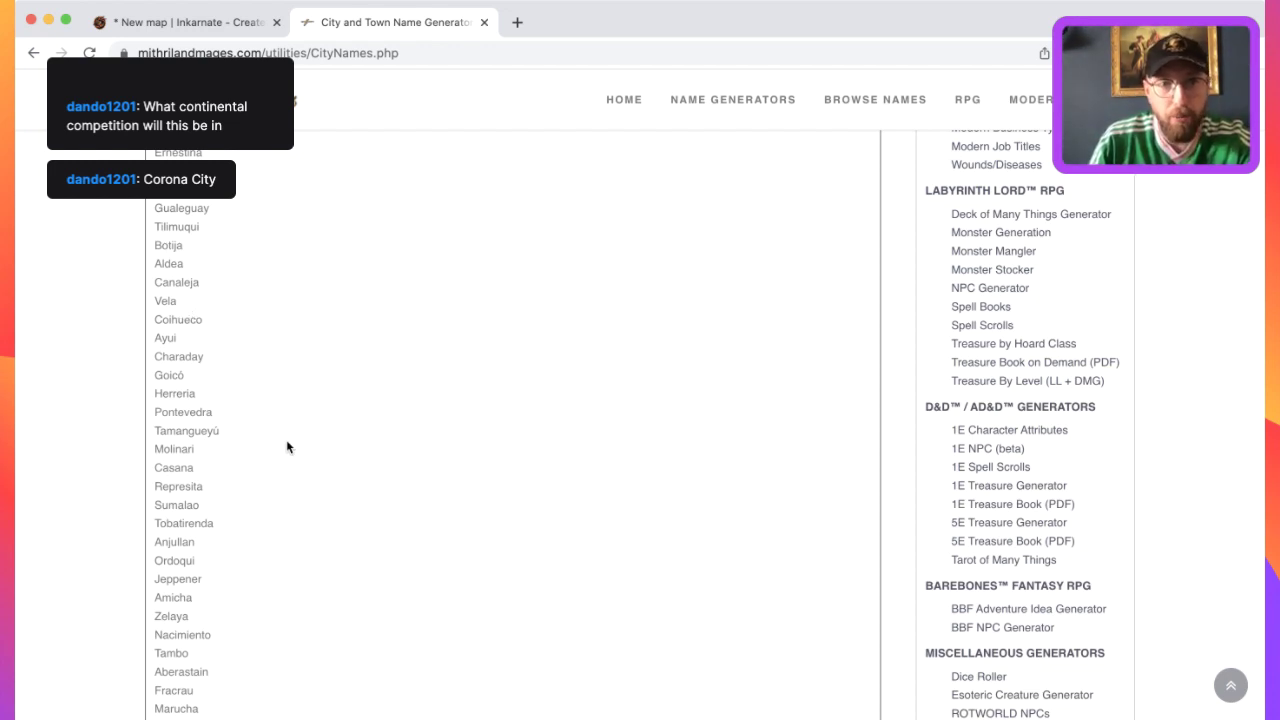
click(160, 22)
click(330, 22)
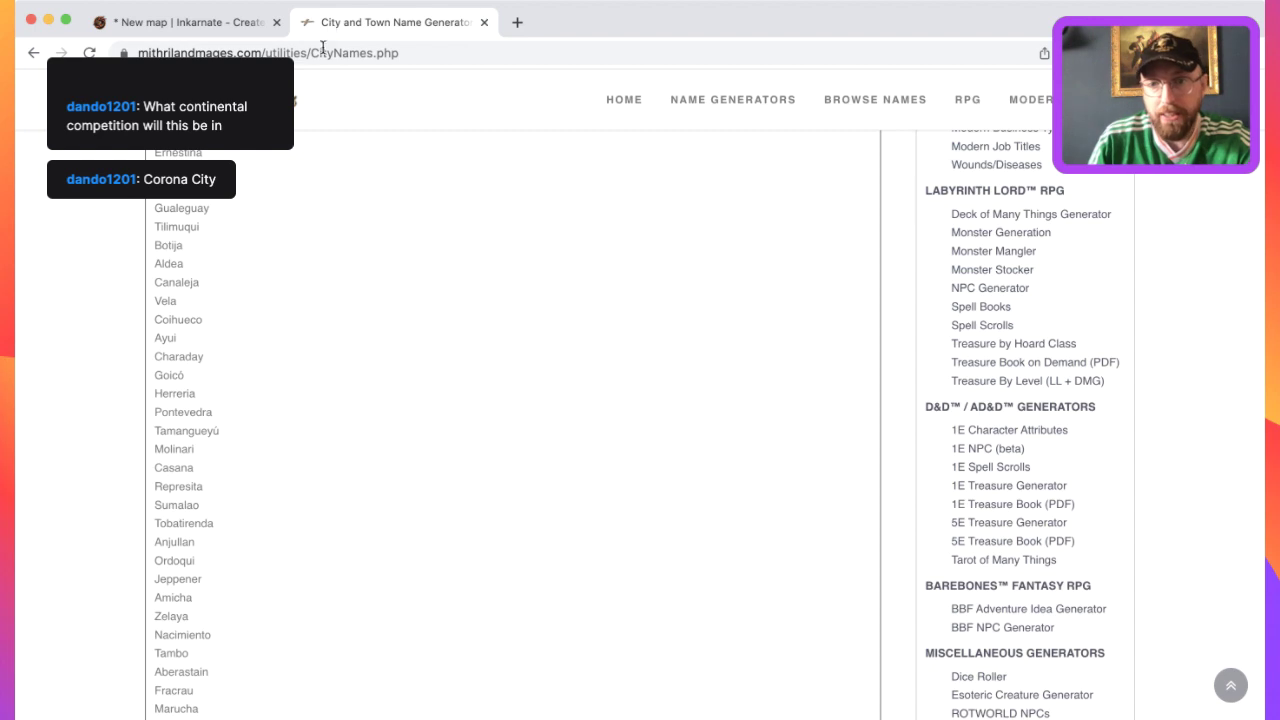
scroll(351, 309, down, 5)
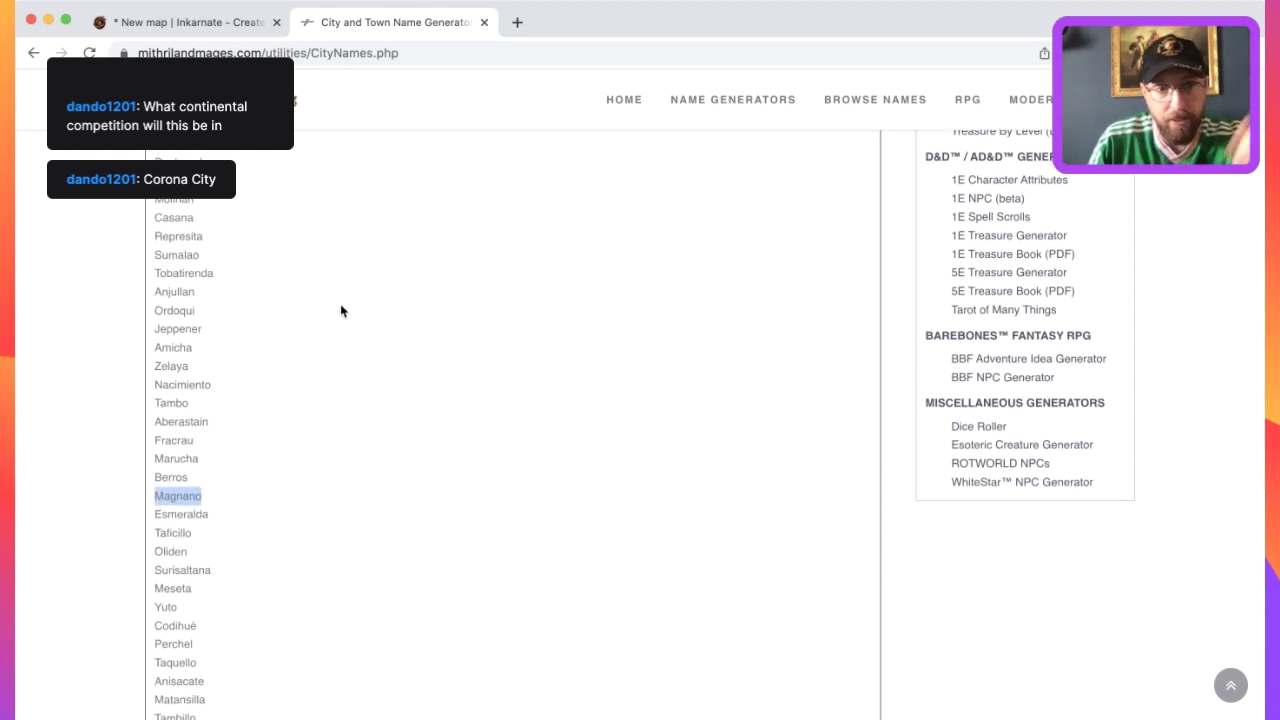
drag(211, 328, 149, 334)
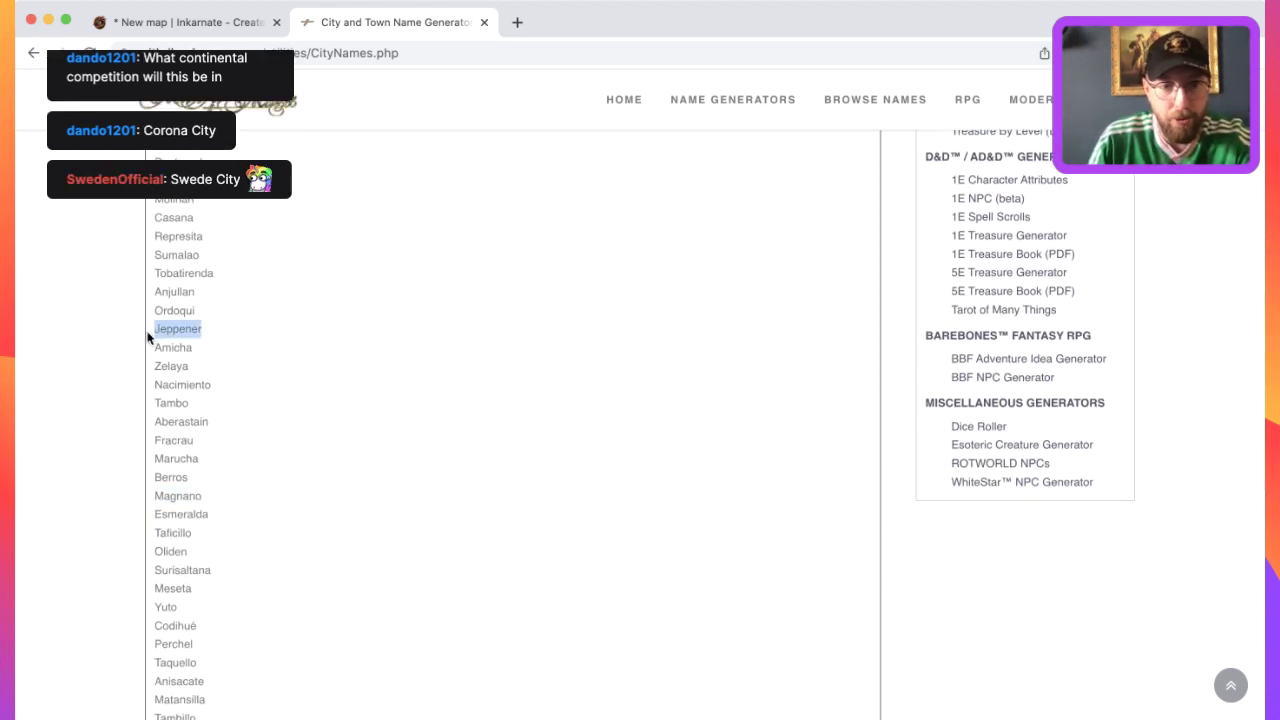
scroll(207, 459, down, 5)
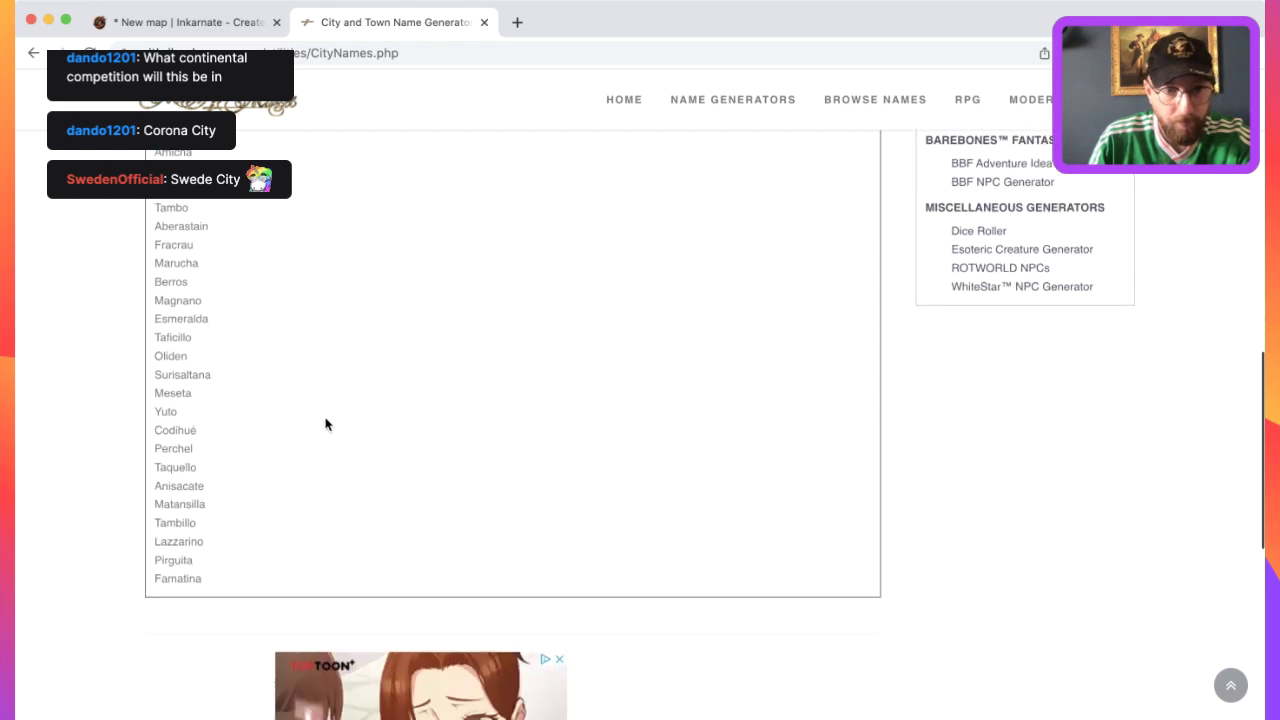
drag(193, 284, 157, 283)
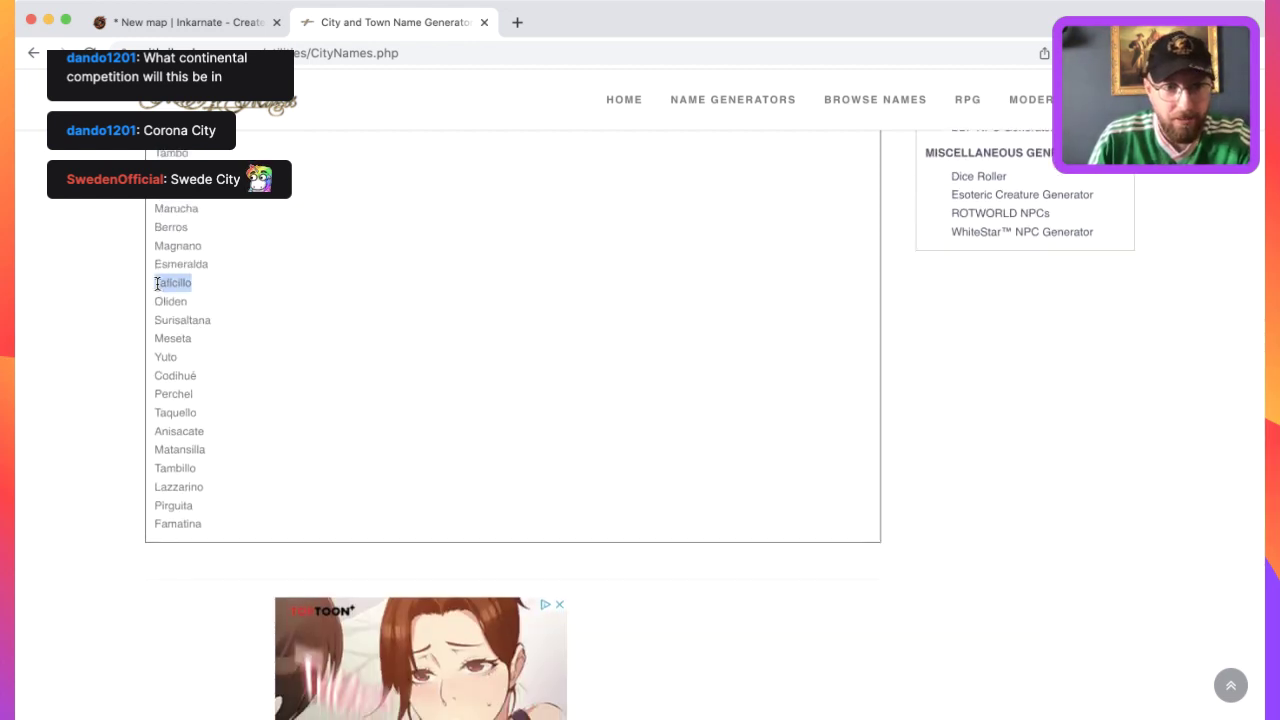
click(180, 21)
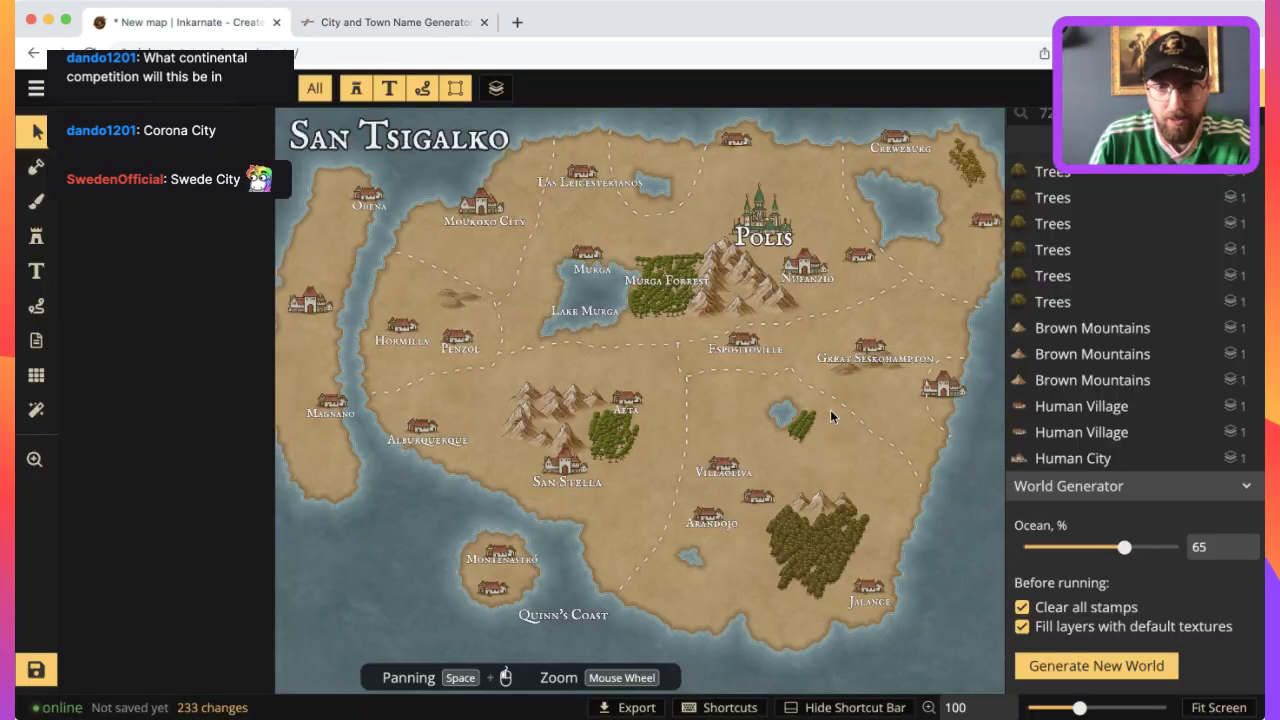
Choose Goicó from the generated names and add it as a label beneath the village just east of Nufanzio.
click(36, 271)
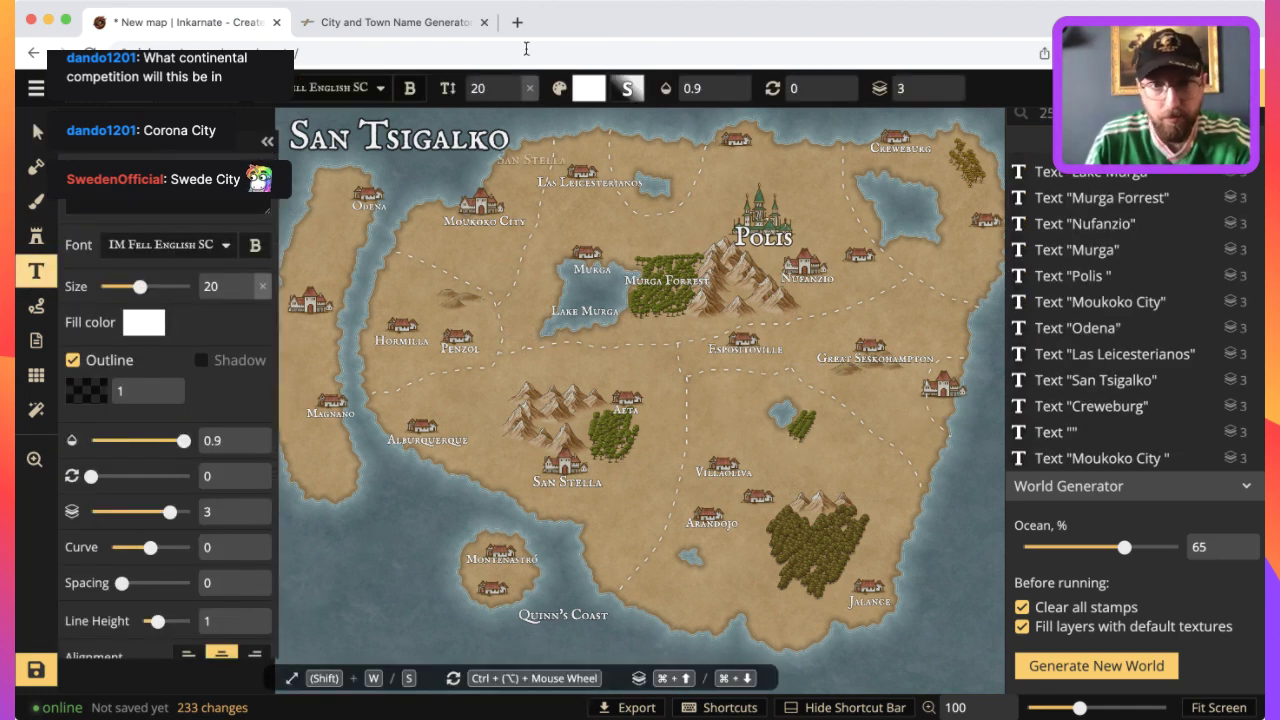
click(438, 22)
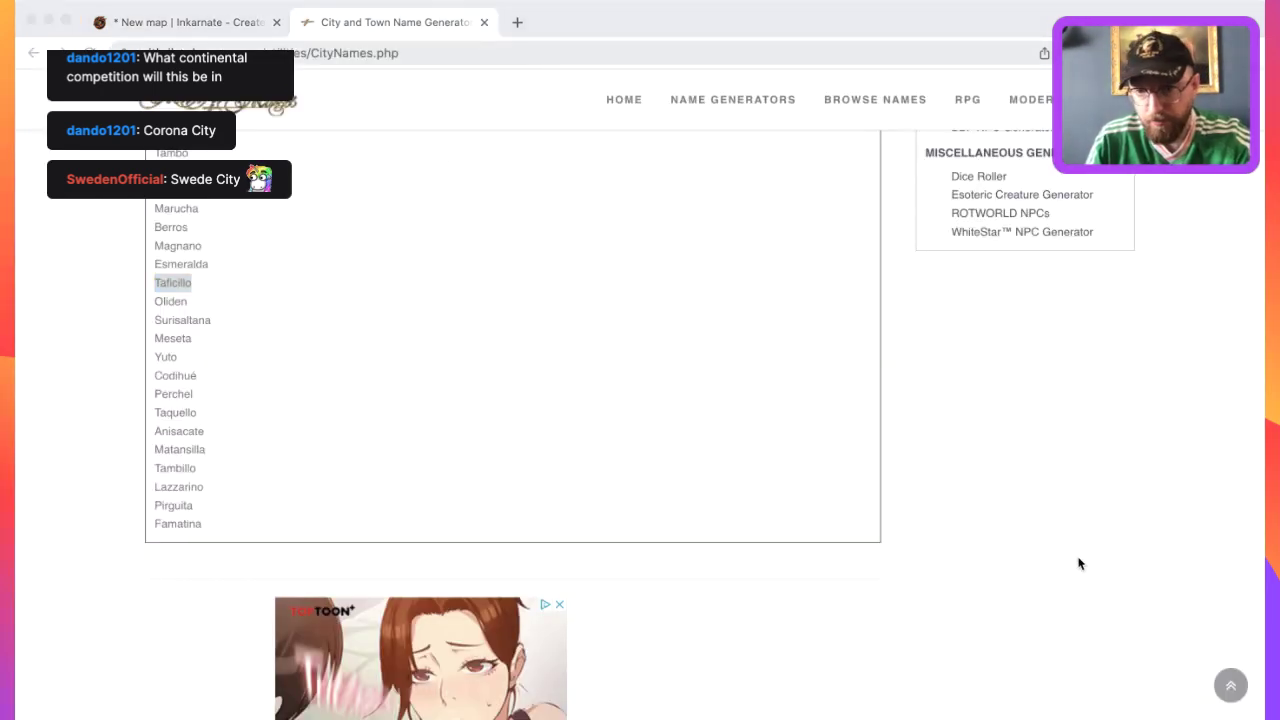
scroll(243, 270, up, 5)
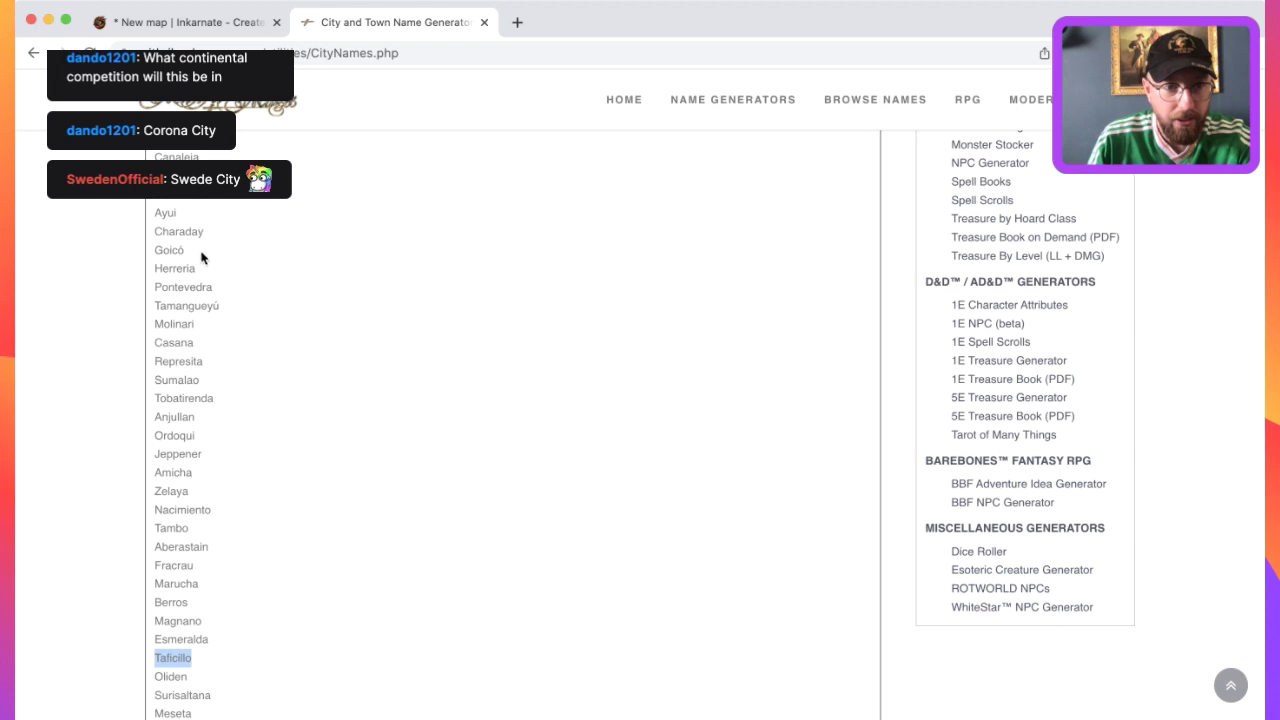
double_click(180, 252)
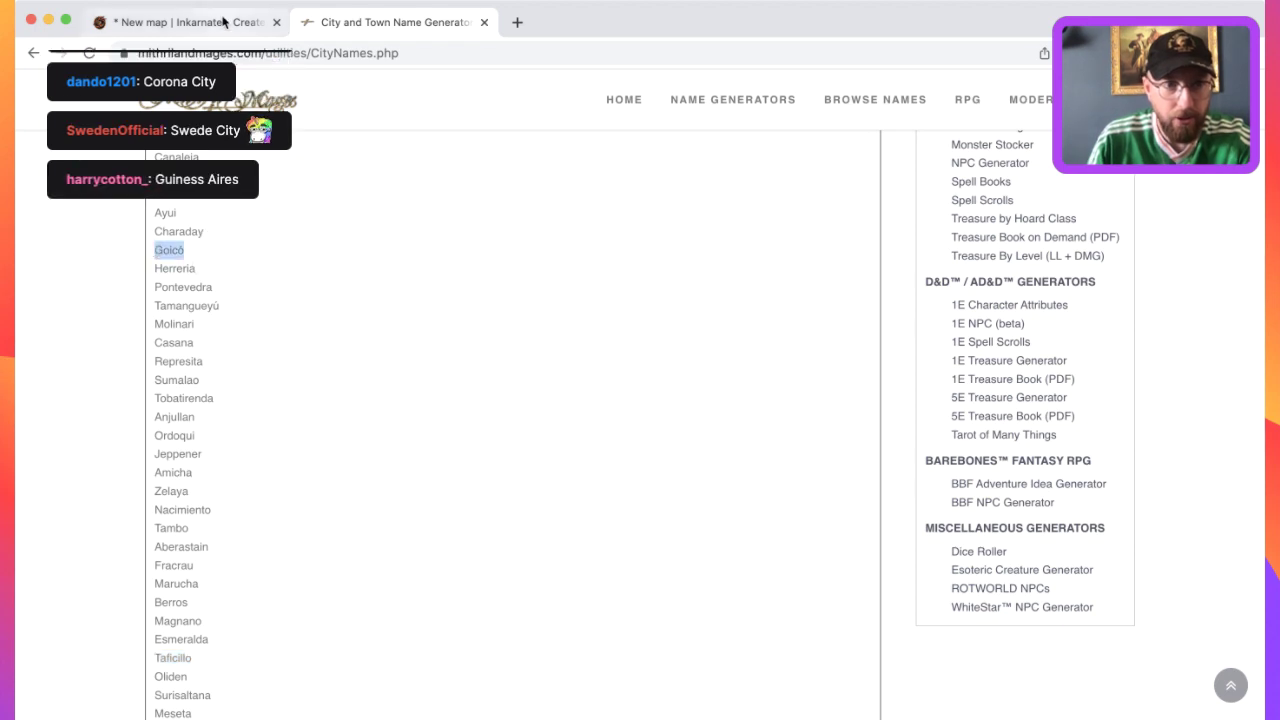
click(207, 23)
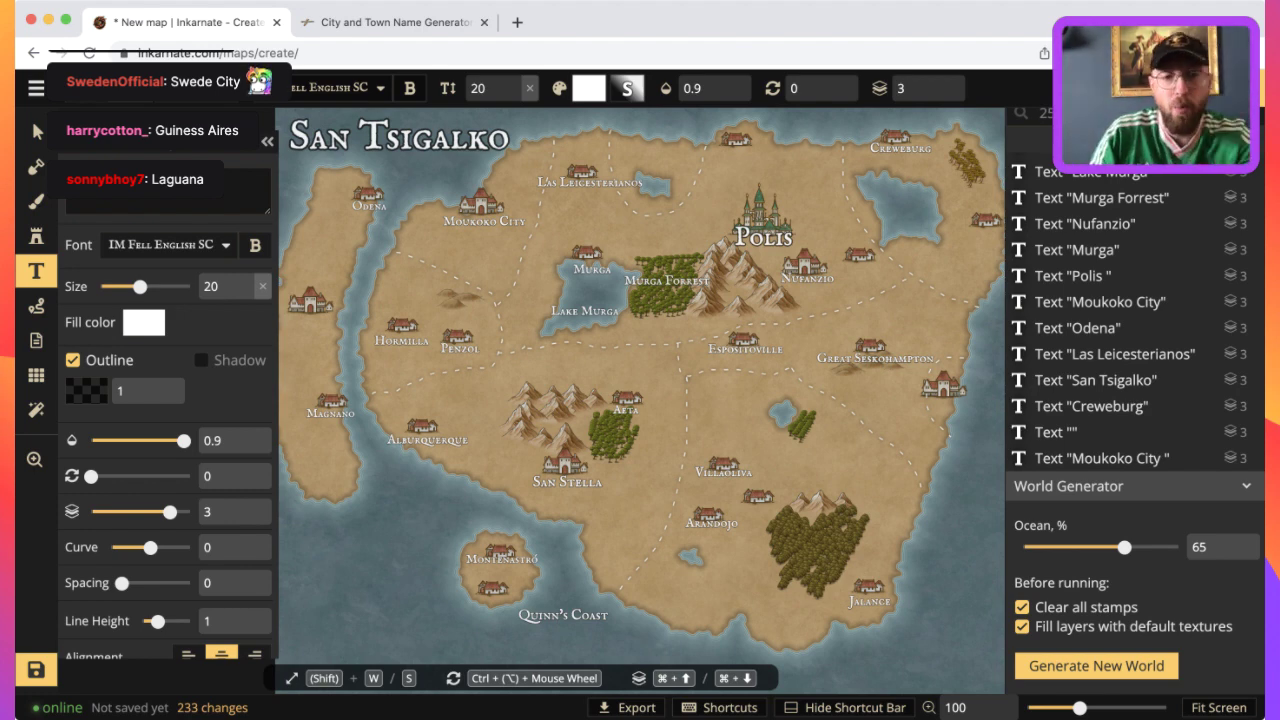
click(867, 268)
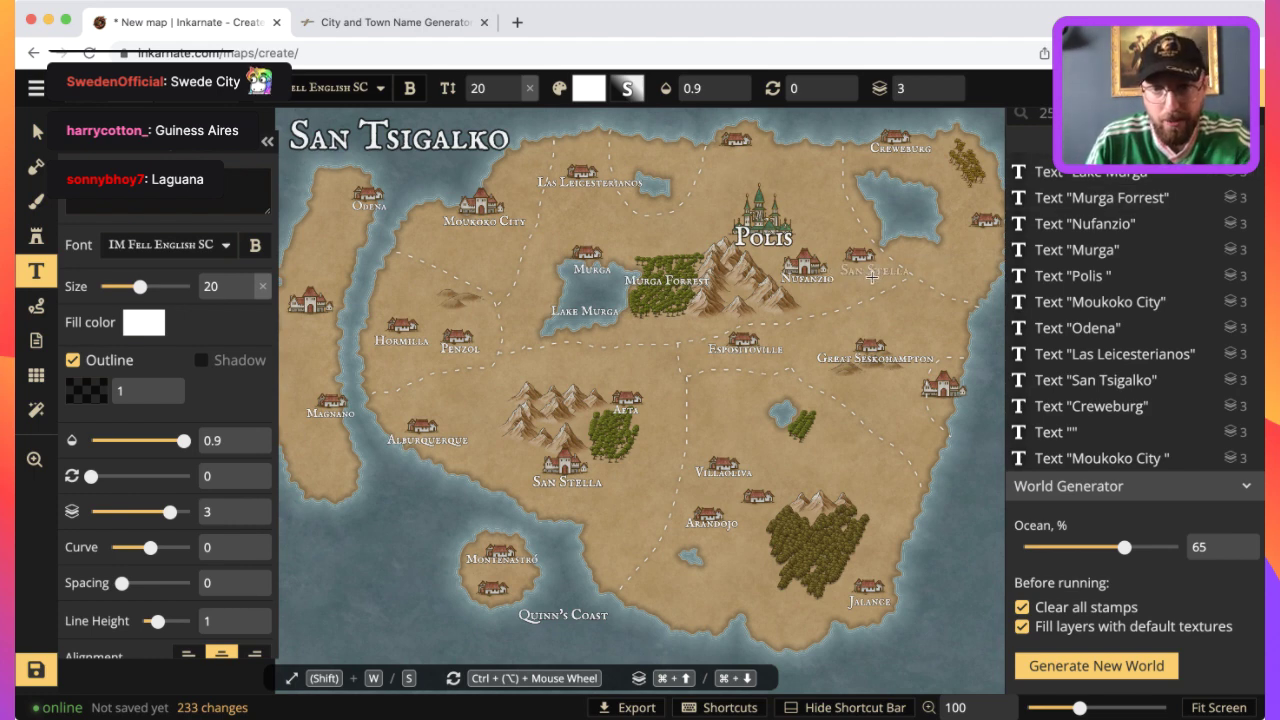
text(Goigo)
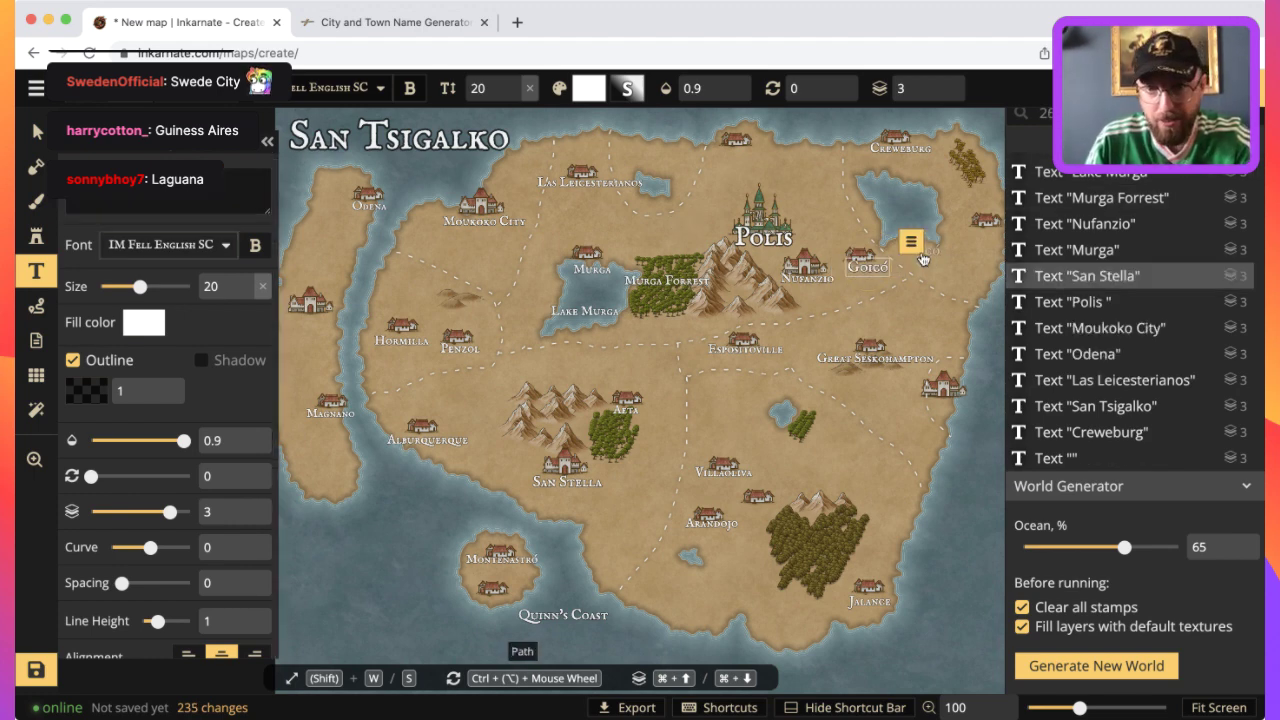
Move the Goicó label slightly west so it sits centred under its village, and deselect it.
click(37, 133)
drag(878, 270, 871, 270)
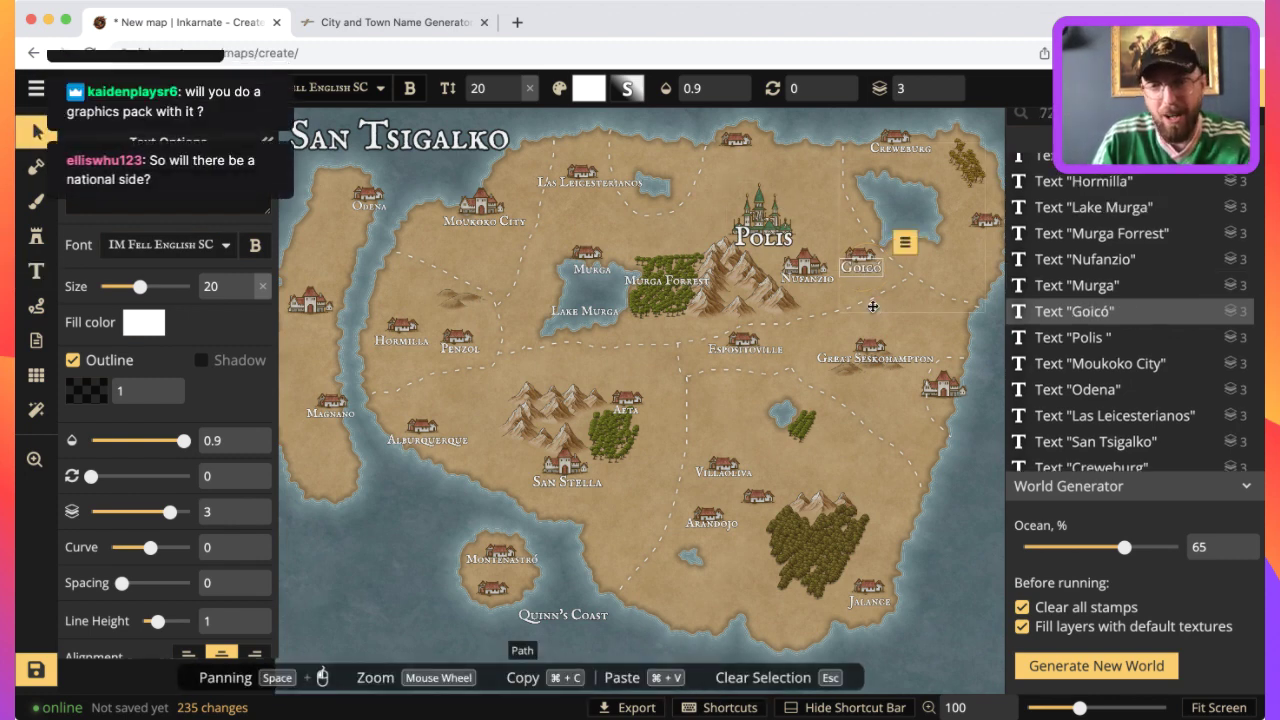
click(874, 308)
click(922, 331)
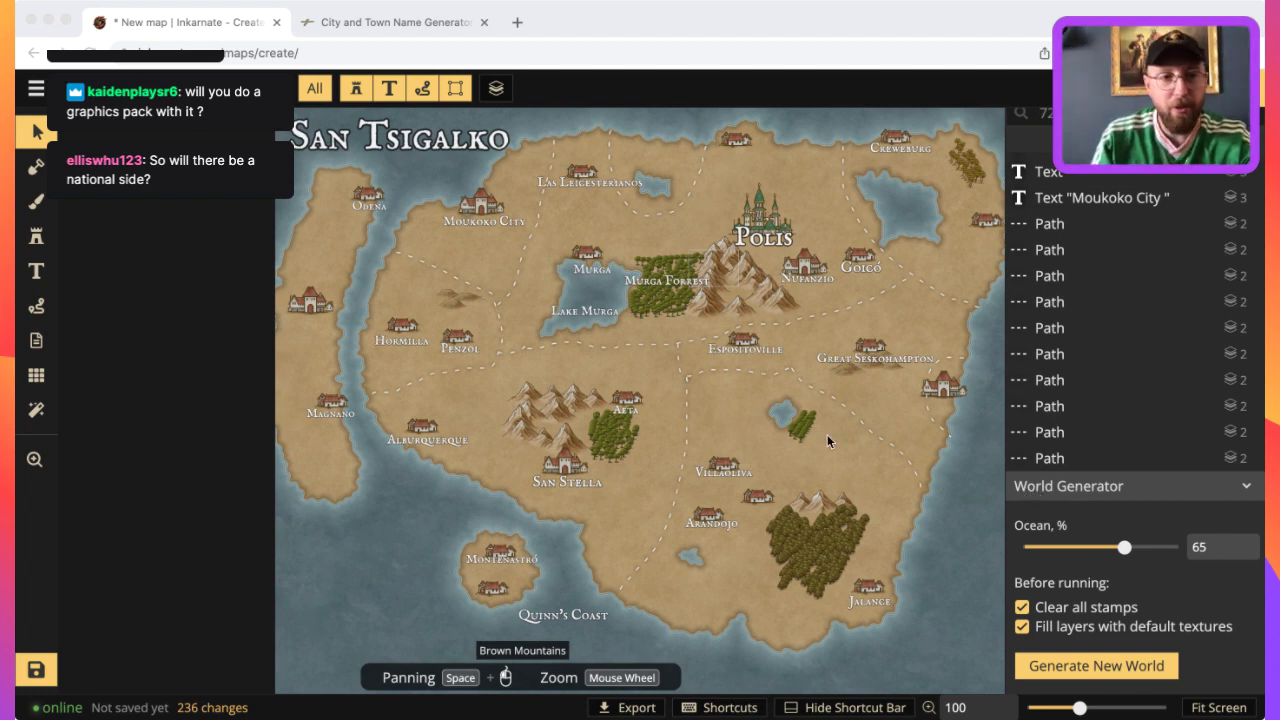
Add a Laguana label beneath the village northeast of Arandojo and set its text size to 16.
click(36, 271)
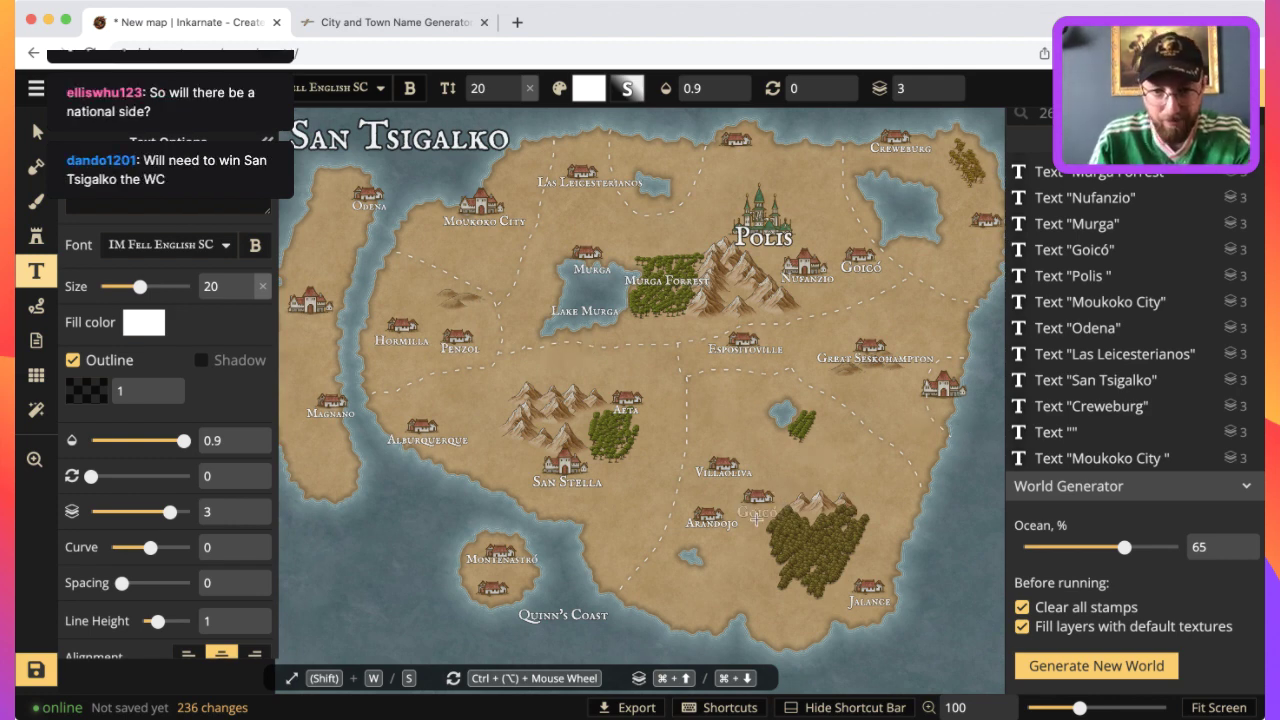
click(762, 511)
text(Laguana)
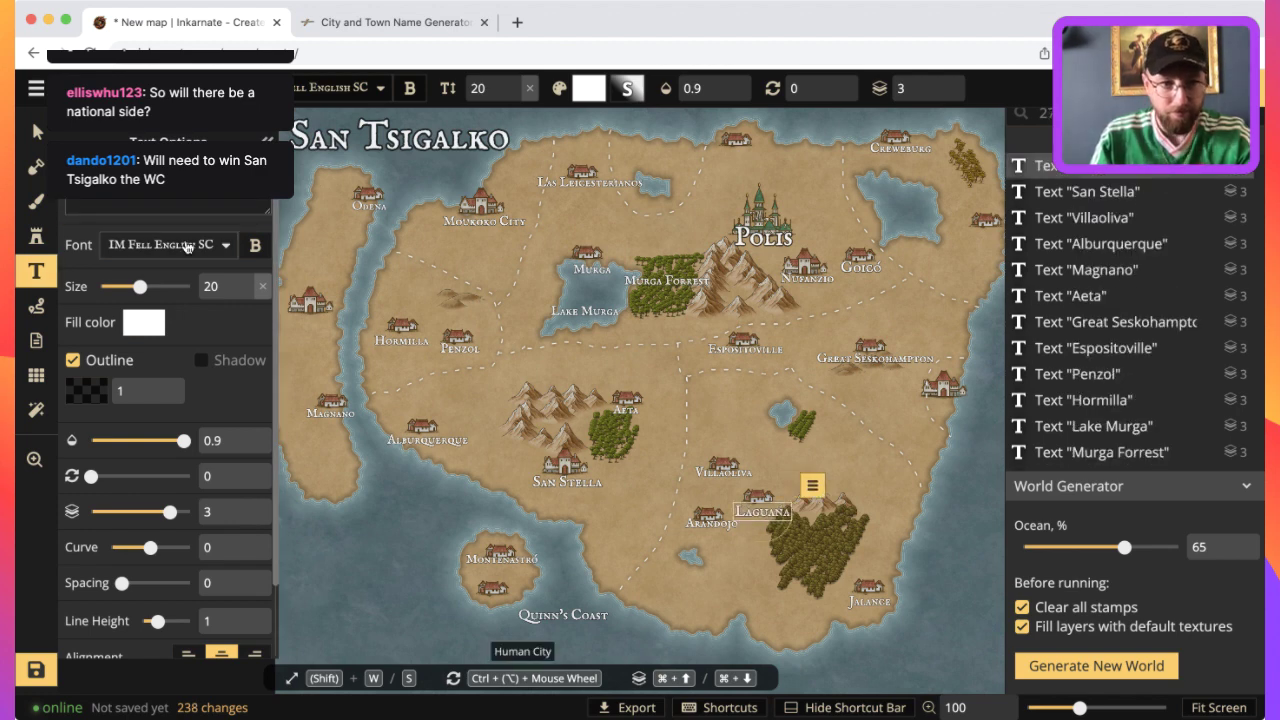
drag(140, 286, 128, 287)
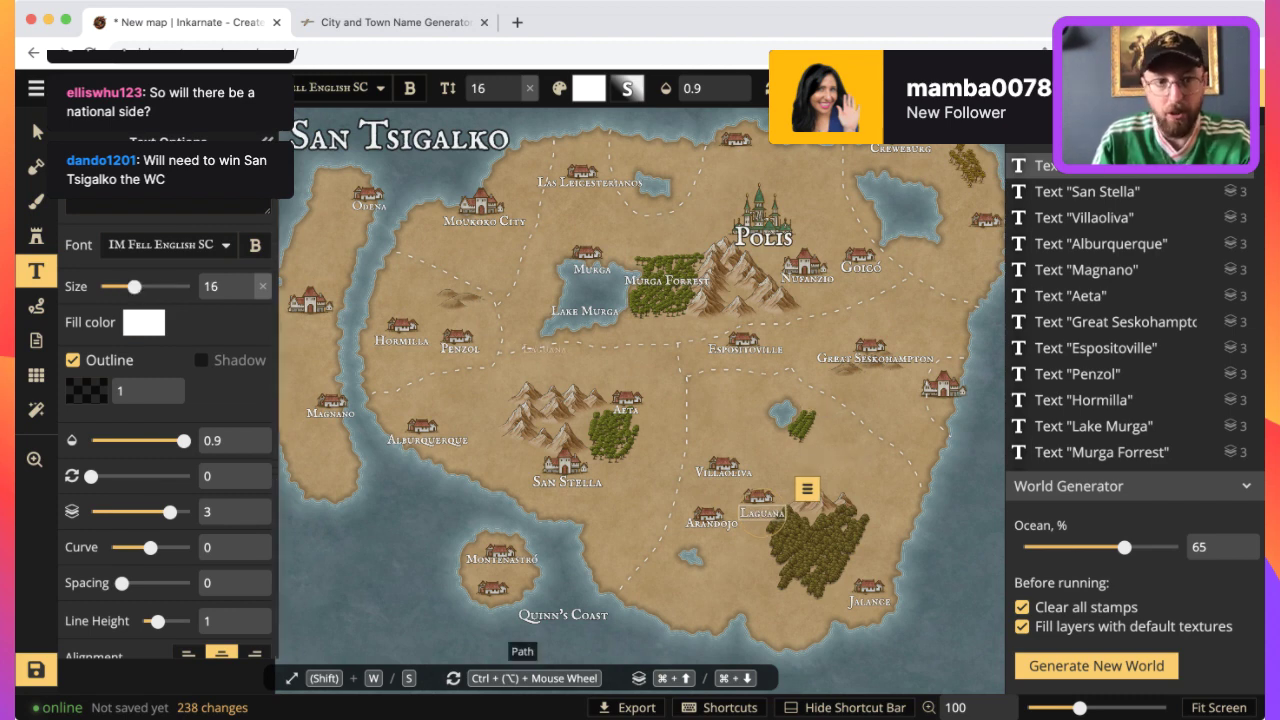
Move the Laguana label slightly up and west so it sits closer beneath its village, and deselect it.
key(v)
click(766, 512)
drag(768, 512, 765, 509)
click(930, 525)
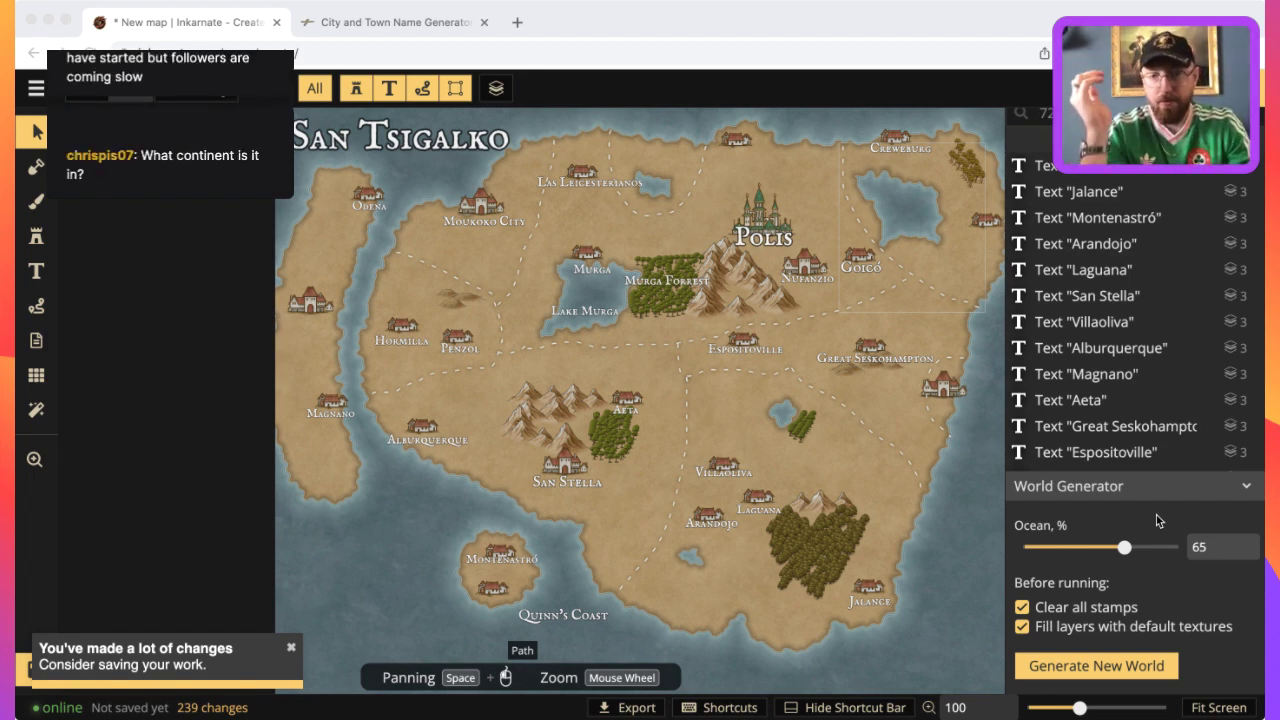
click(563, 355)
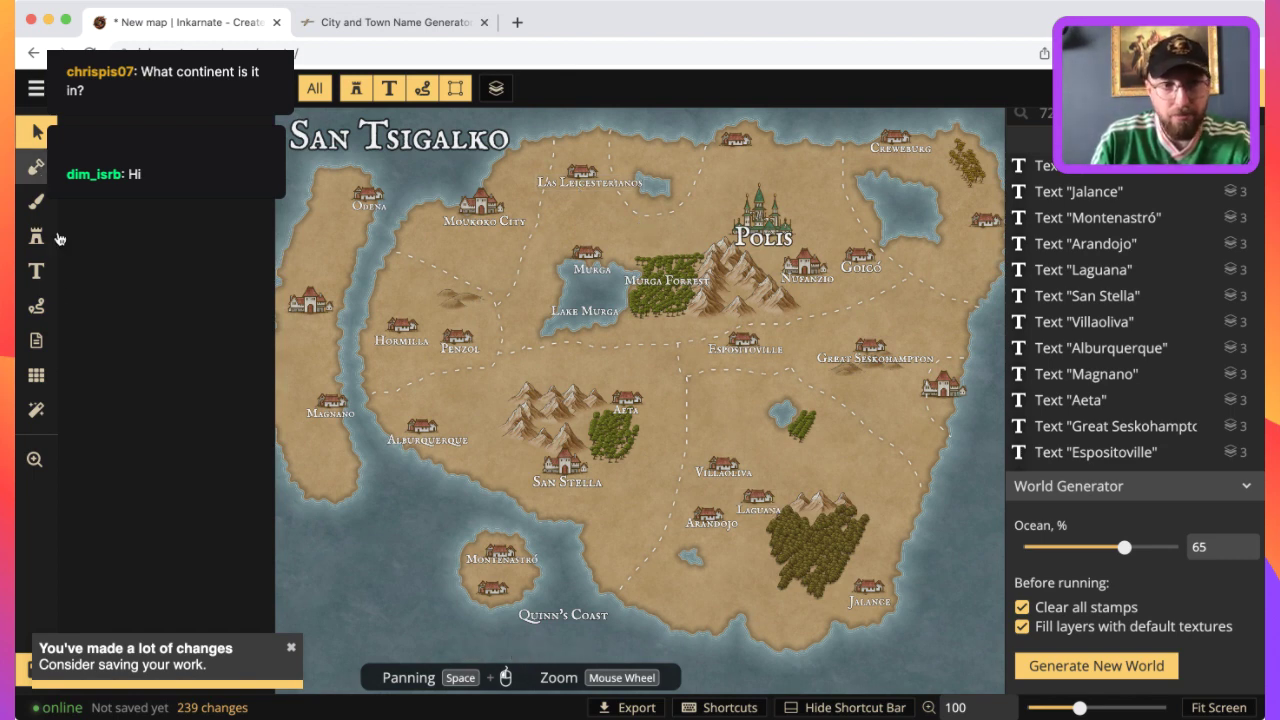
Choose Molinari from the generated names, add it as a label beneath the village on the northeastern coast, and deselect it.
click(36, 271)
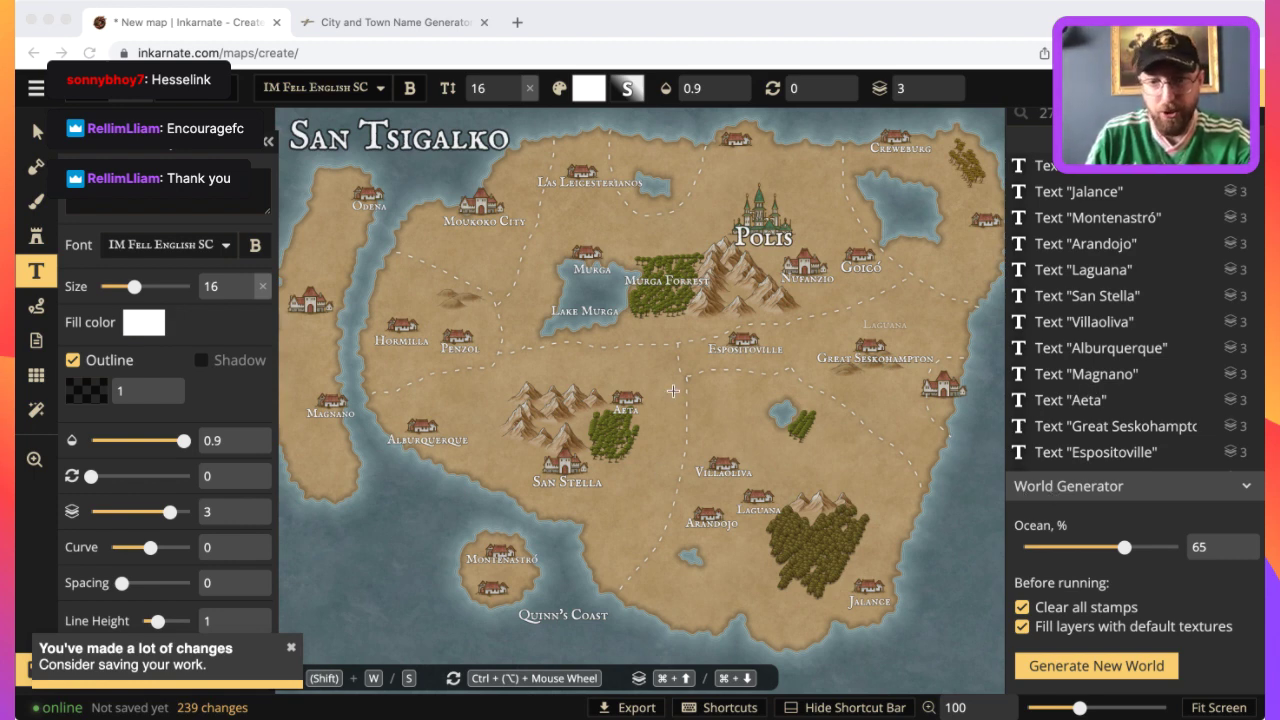
drag(673, 391, 422, 345)
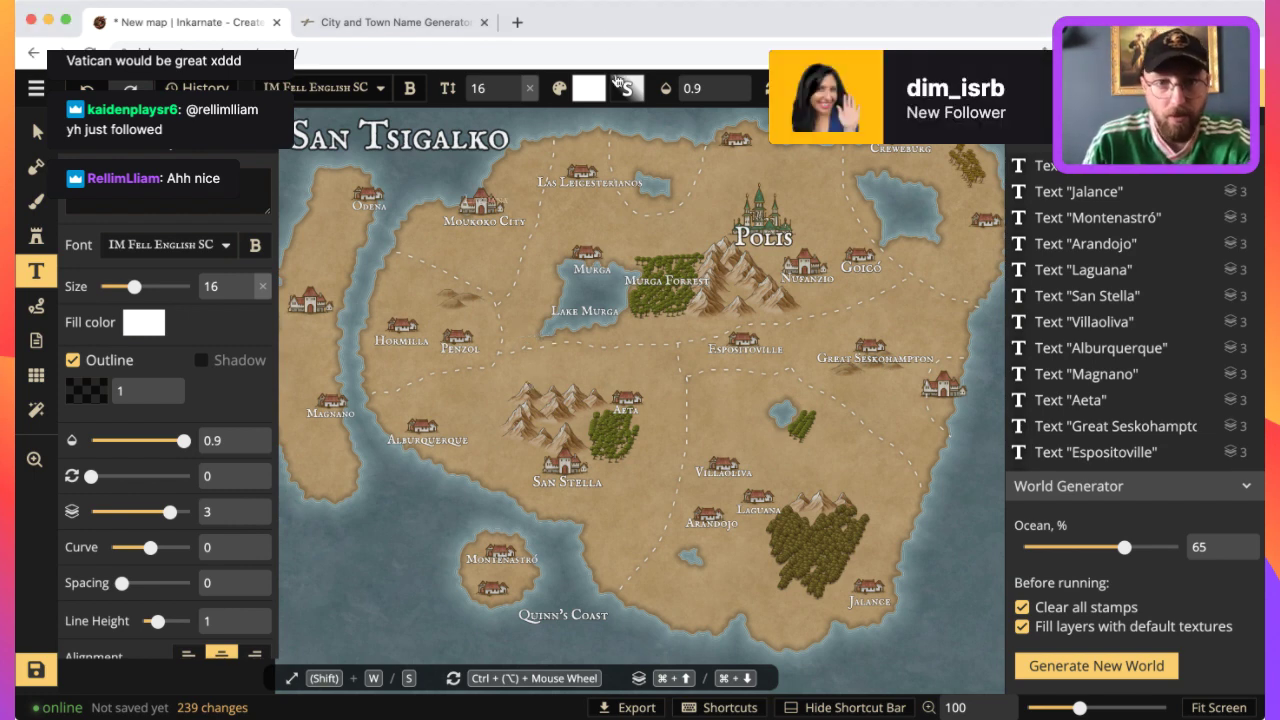
click(400, 22)
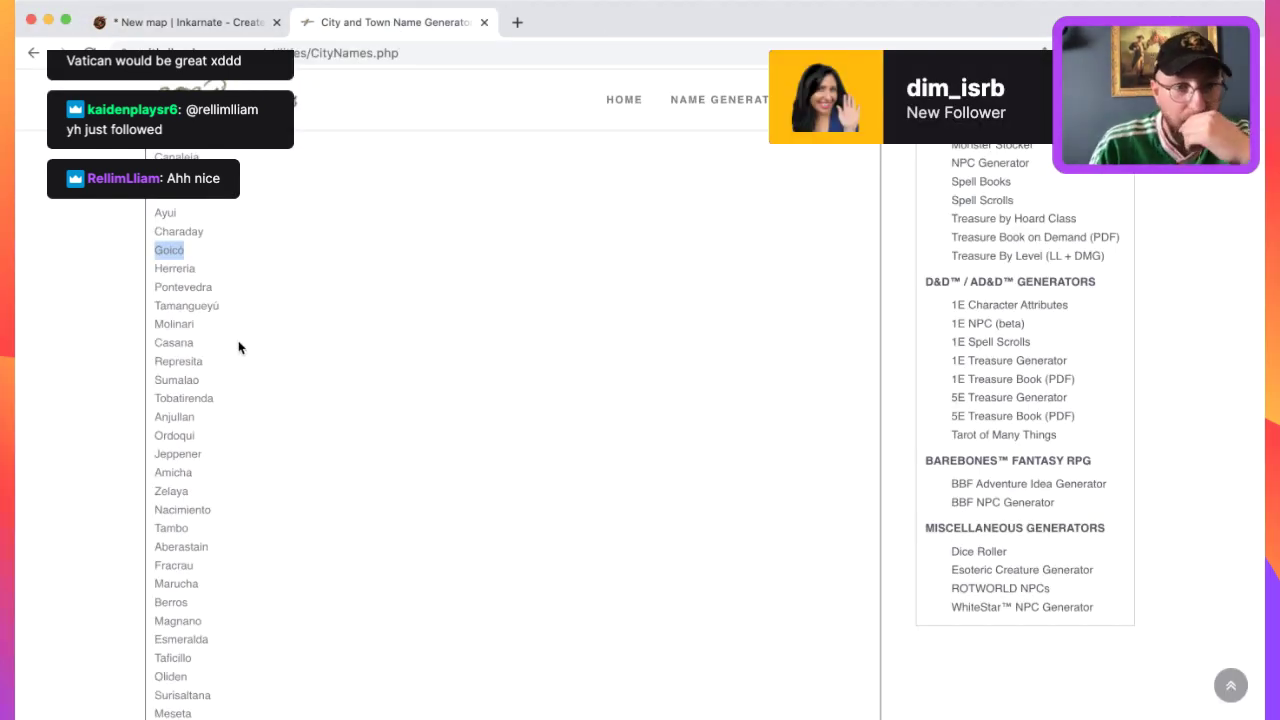
drag(194, 324, 156, 323)
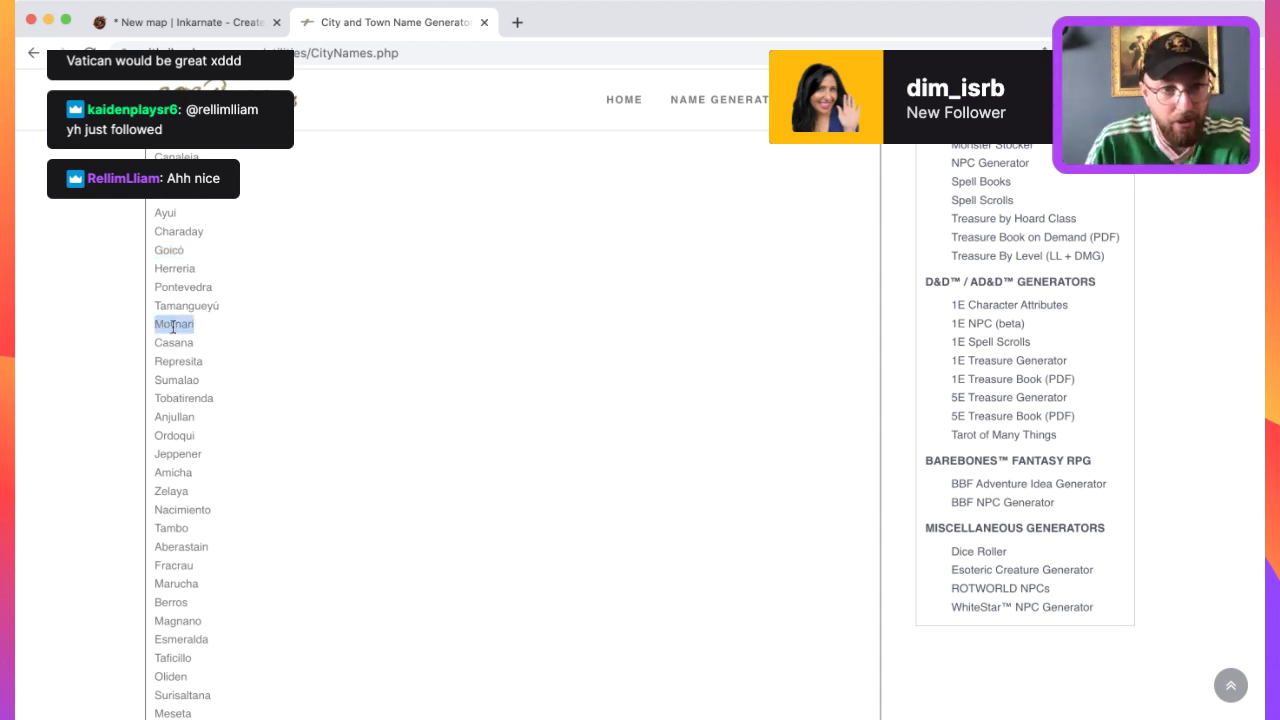
click(189, 23)
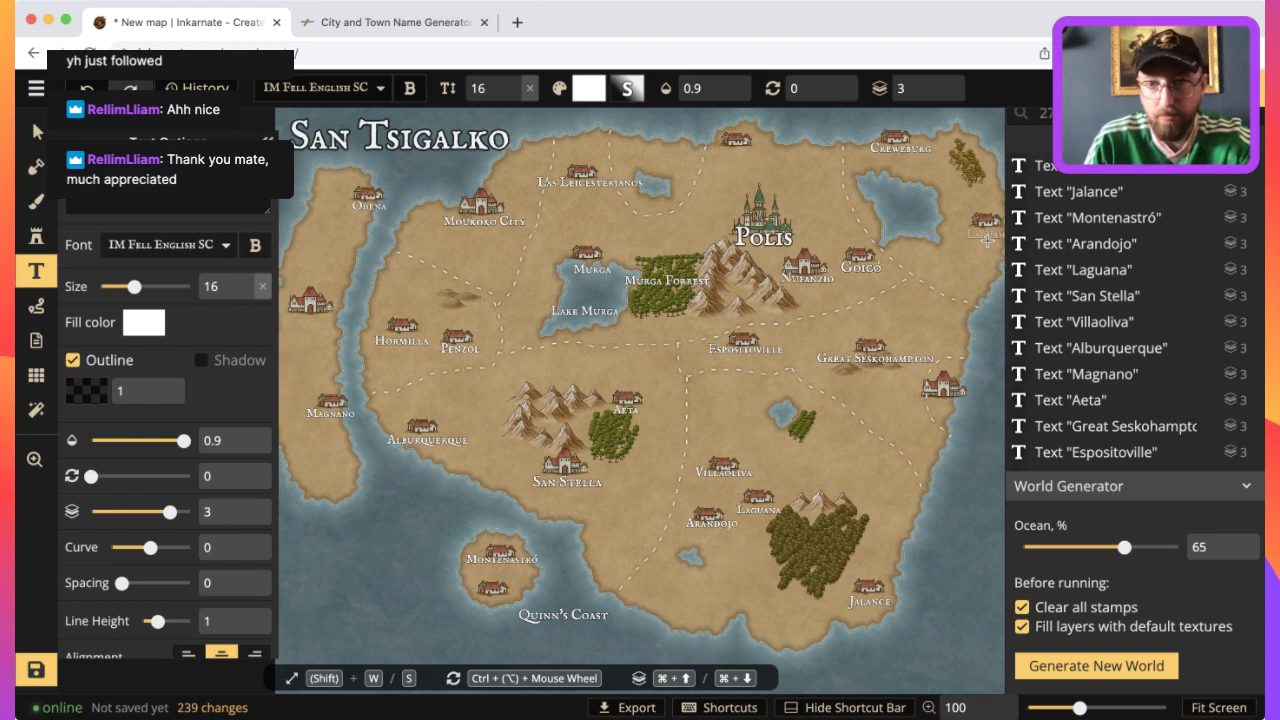
click(986, 239)
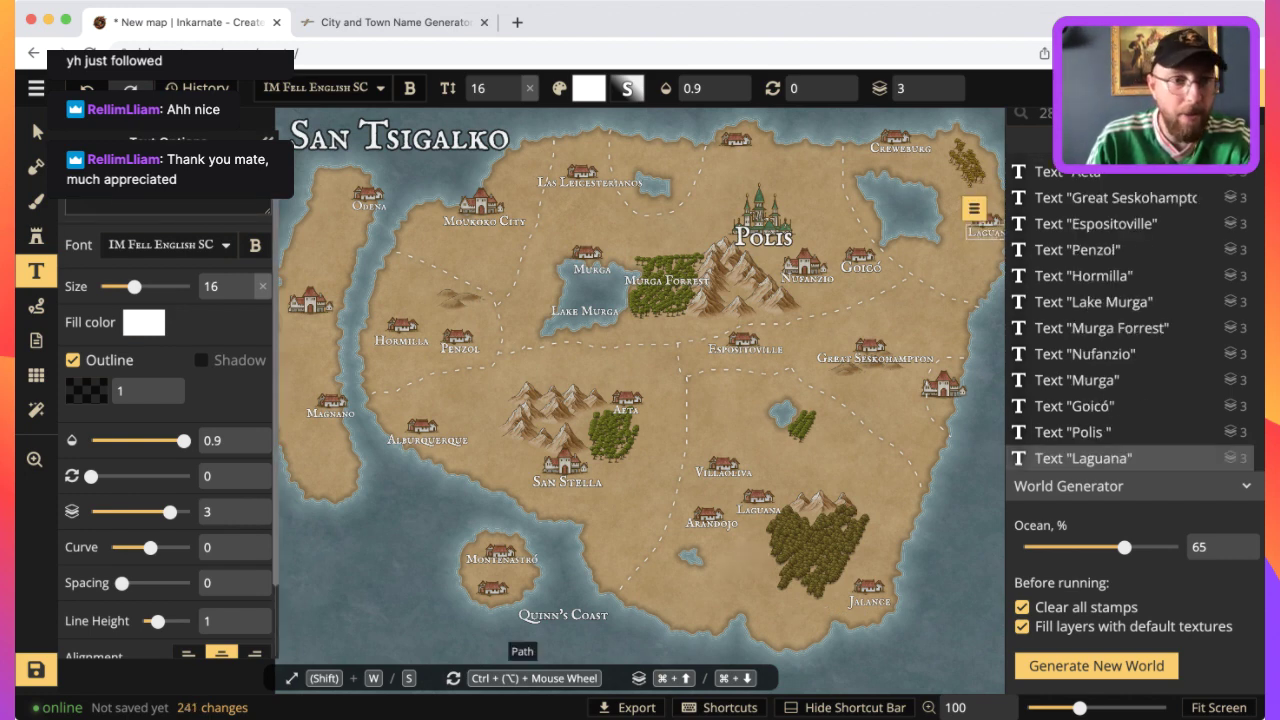
text(Molisa)
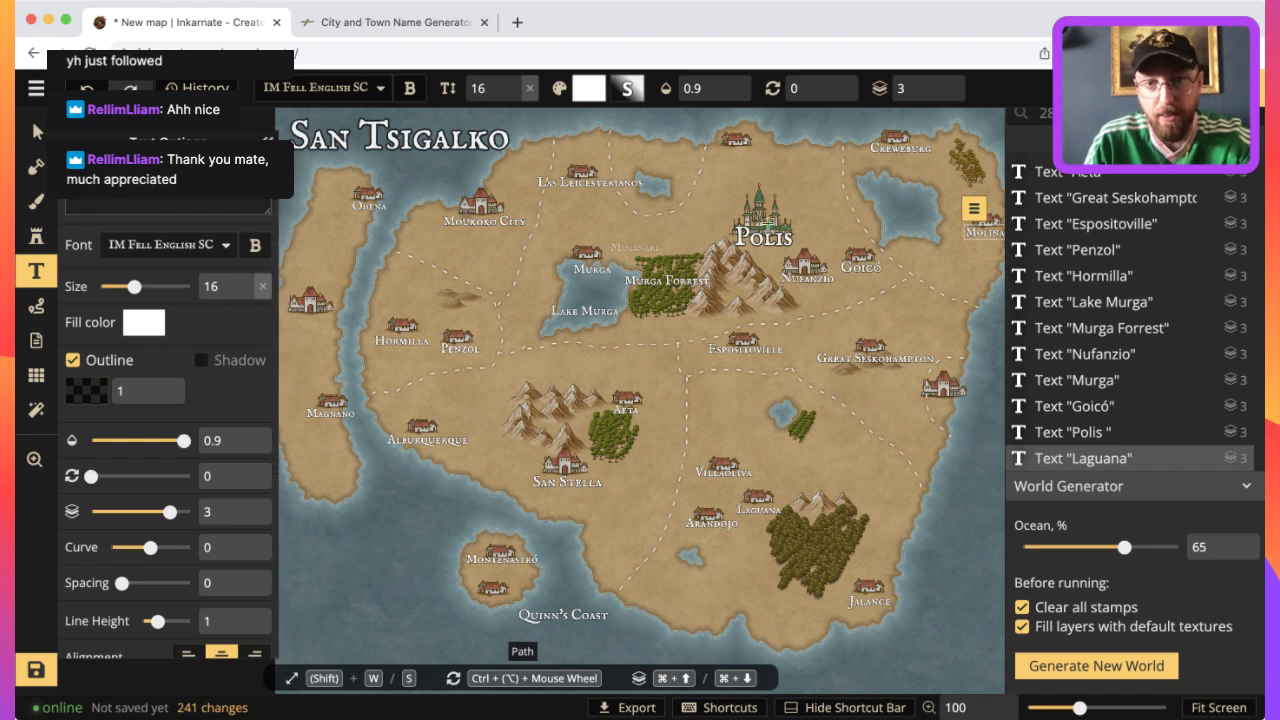
click(37, 133)
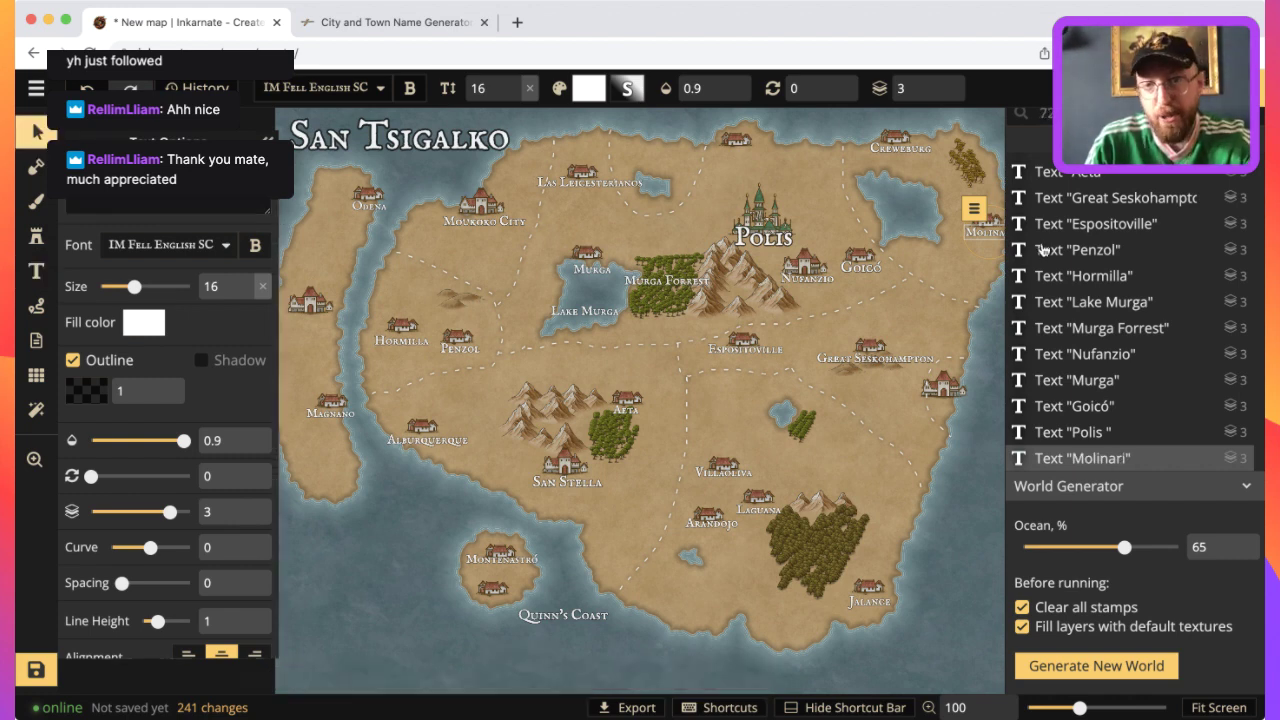
click(990, 283)
key(Escape)
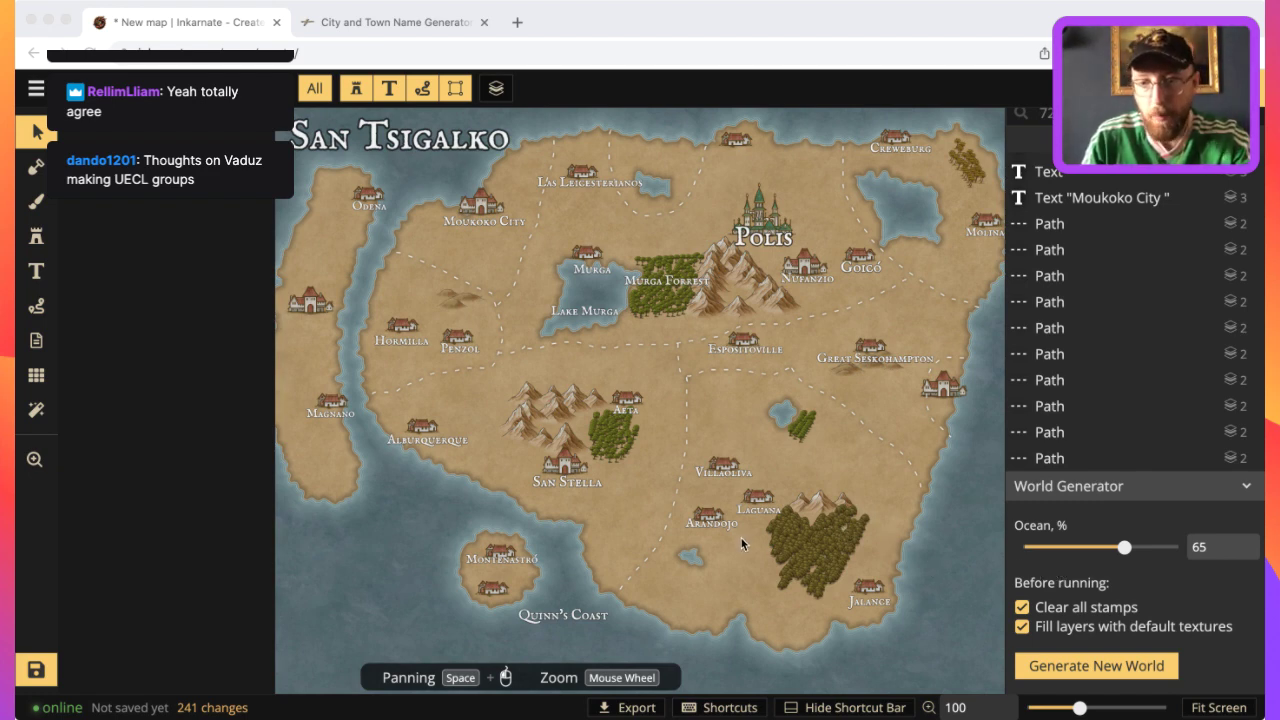
Choose Amicha from the generated names and add it as a label beneath the village on the northern coast, north of Polis.
click(449, 20)
scroll(360, 463, down, 5)
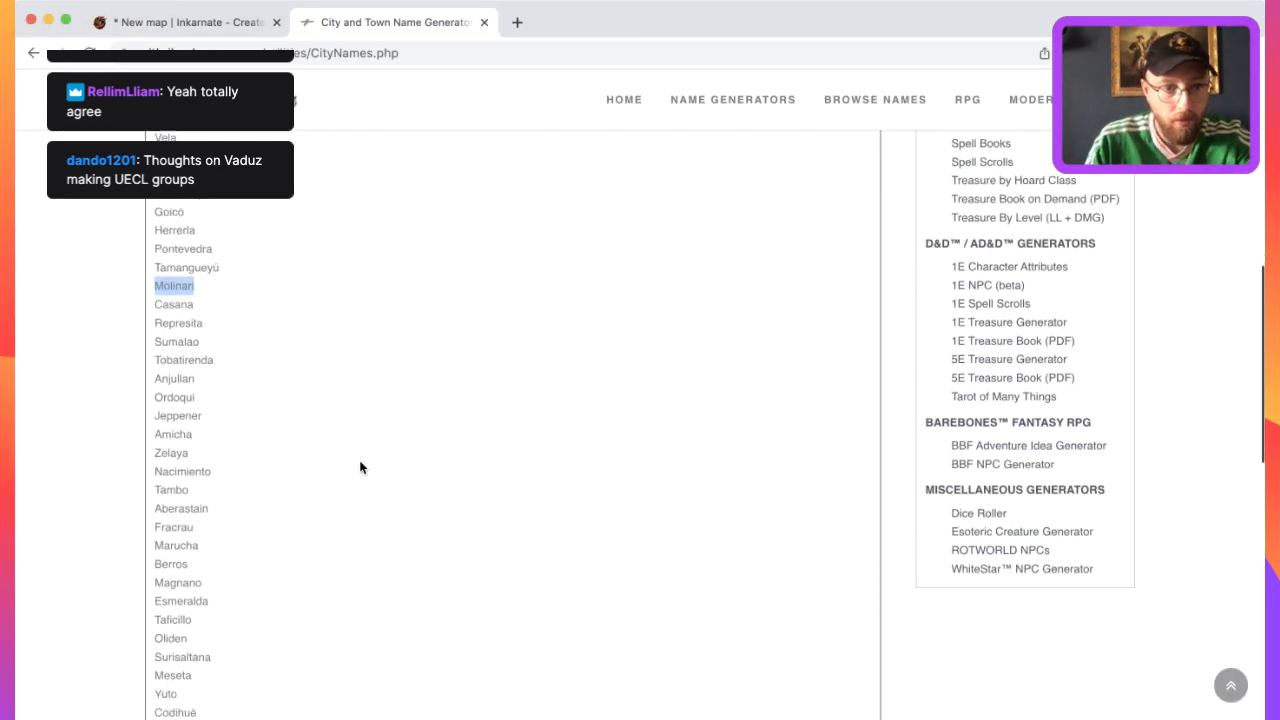
scroll(312, 352, up, 3)
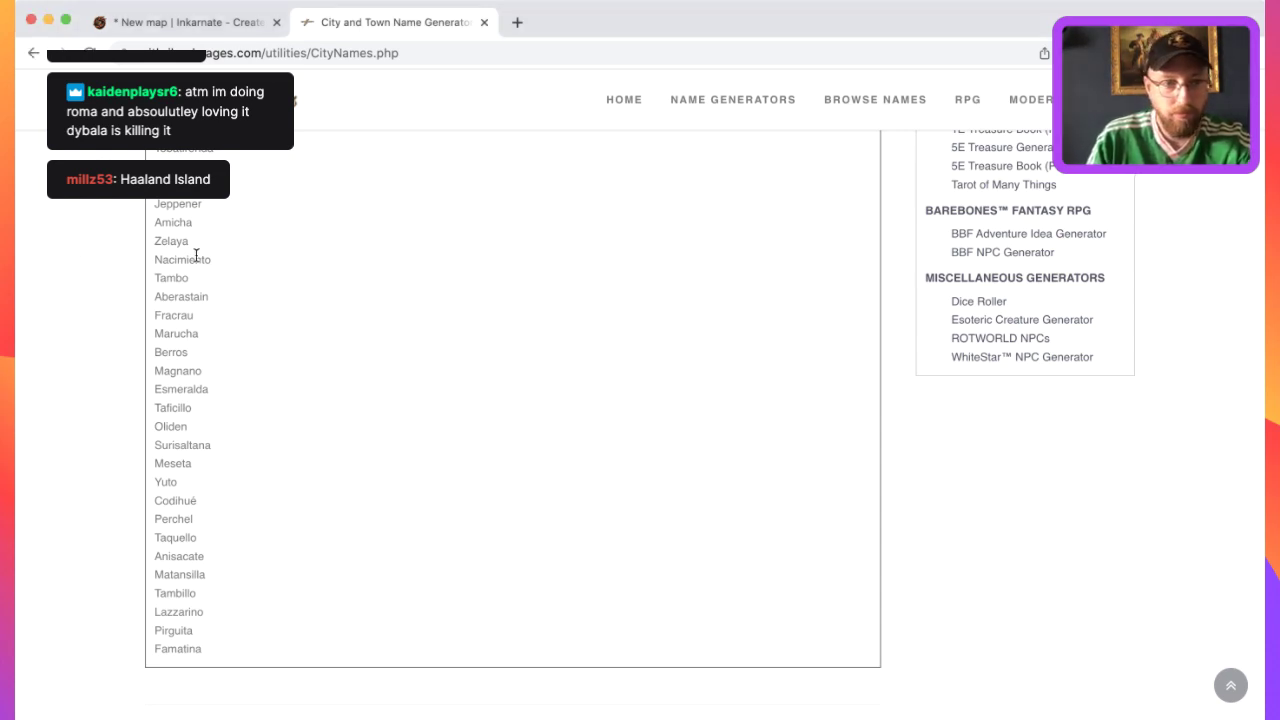
scroll(237, 260, up, 3)
click(190, 356)
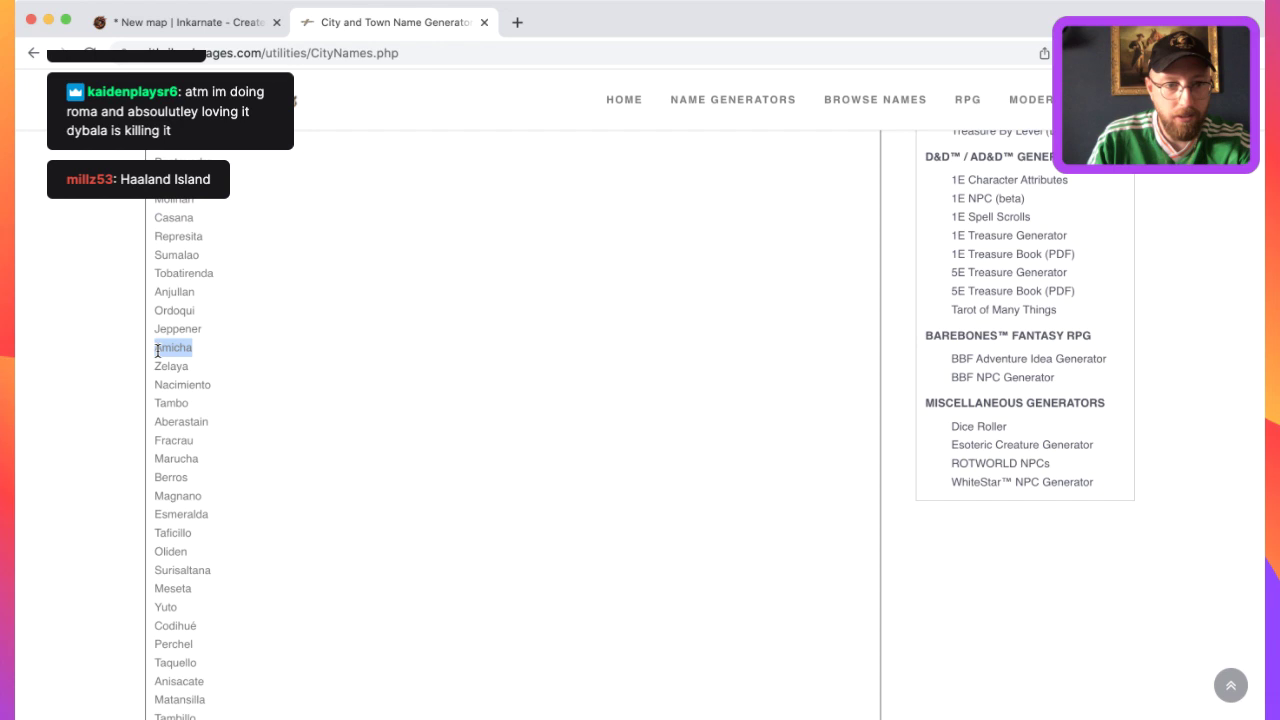
click(175, 22)
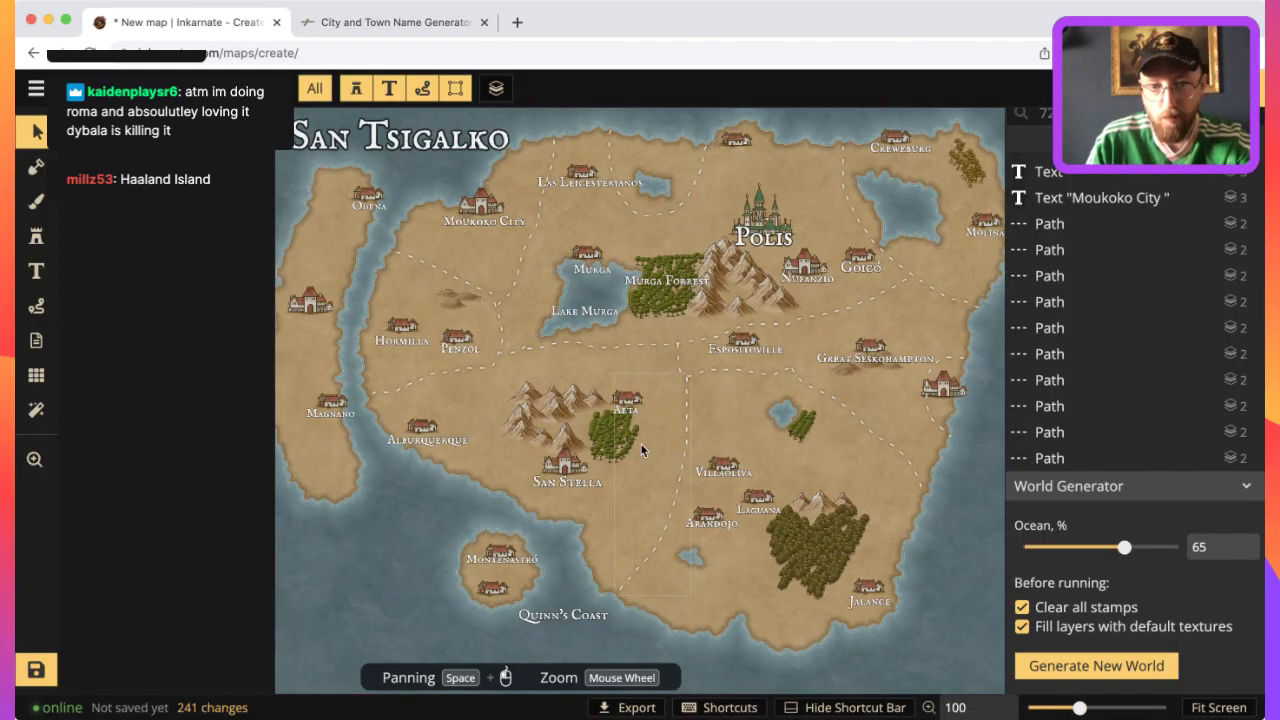
click(36, 273)
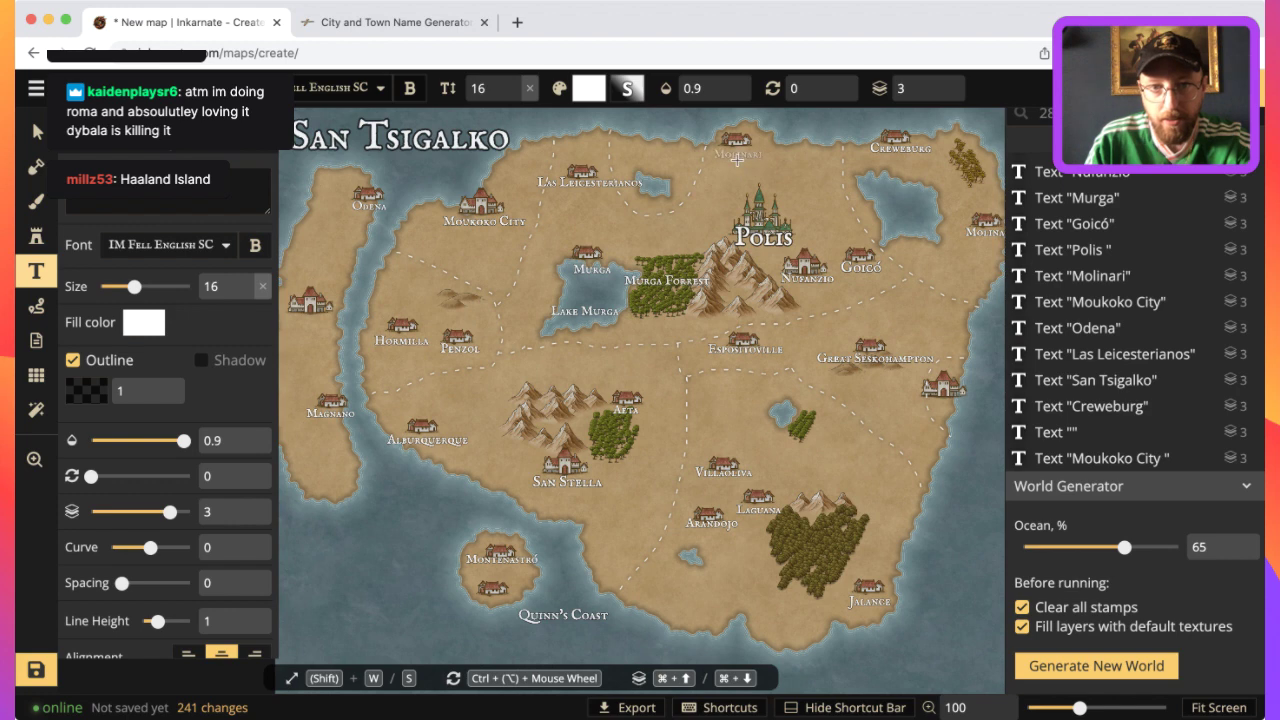
click(737, 160)
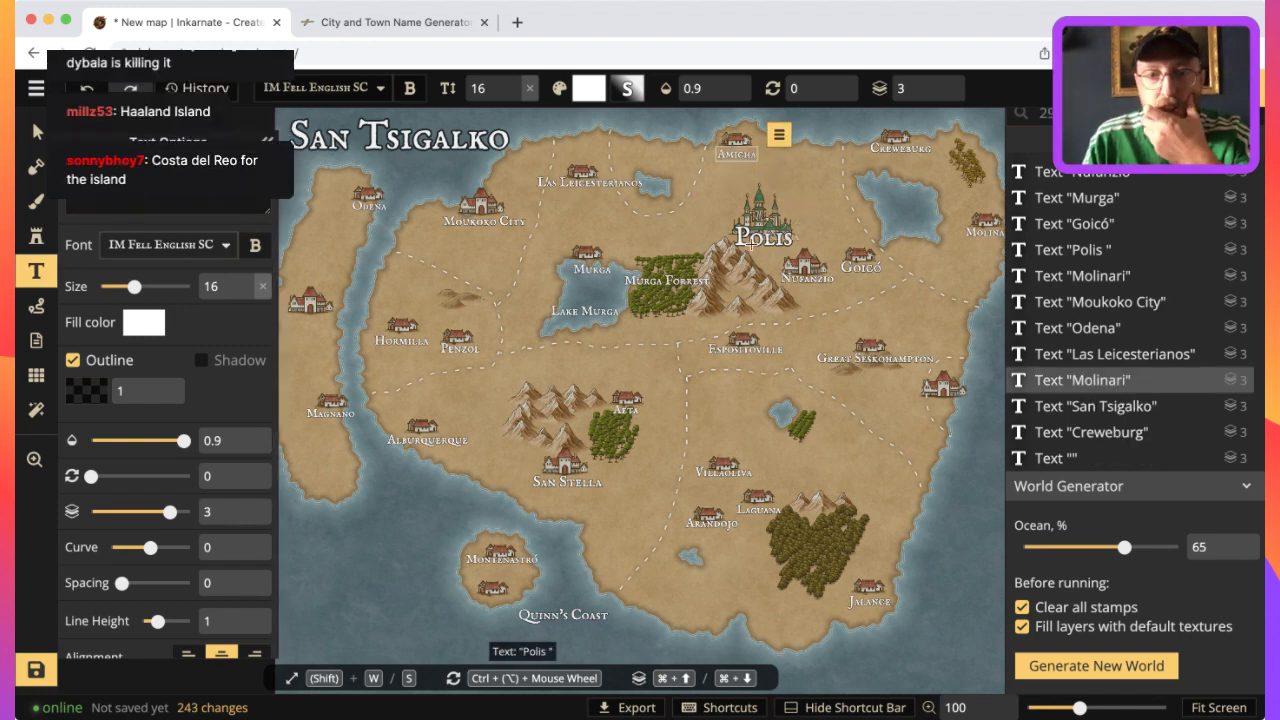
key(v)
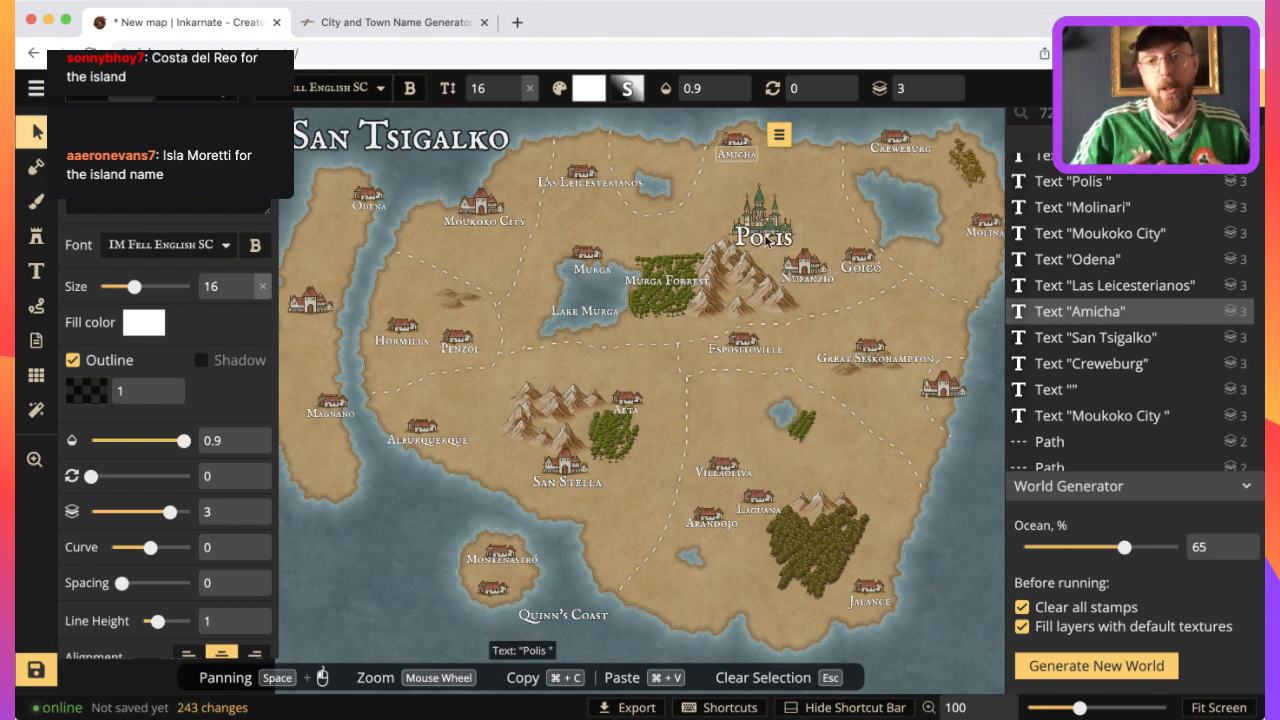
Set the text size of the Goicó label to 17.
click(862, 272)
click(862, 272)
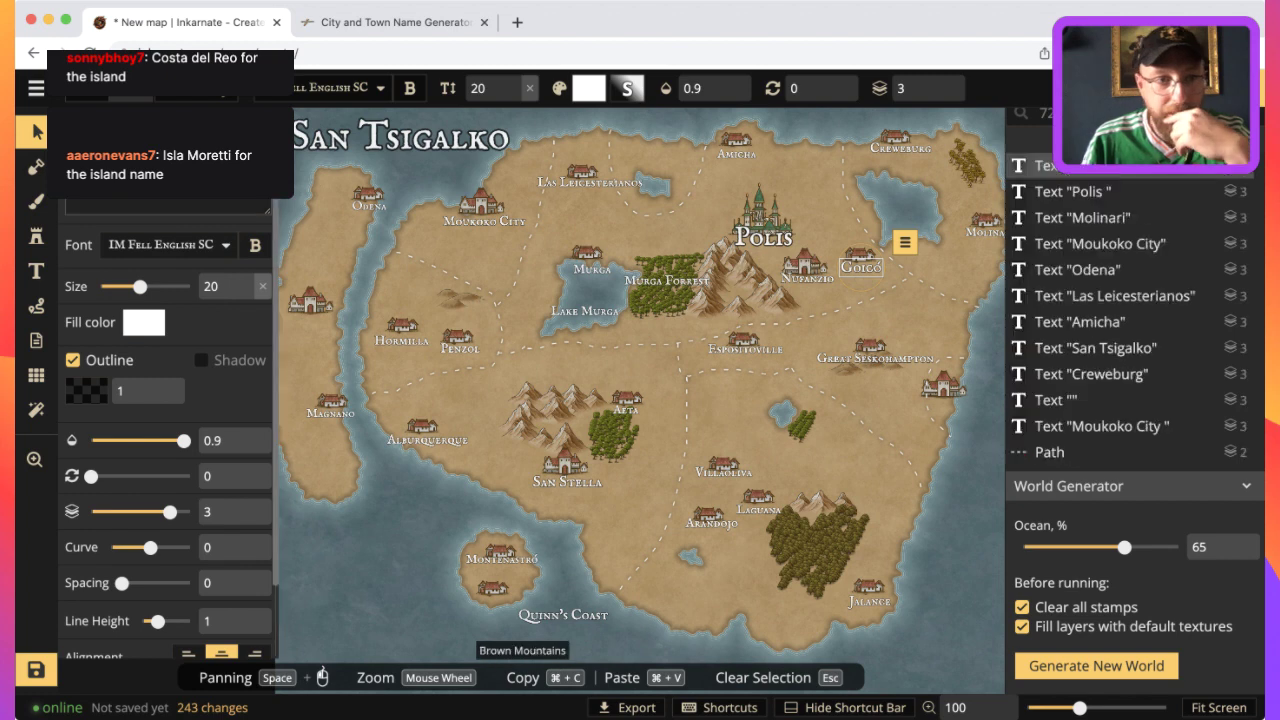
click(130, 287)
click(129, 287)
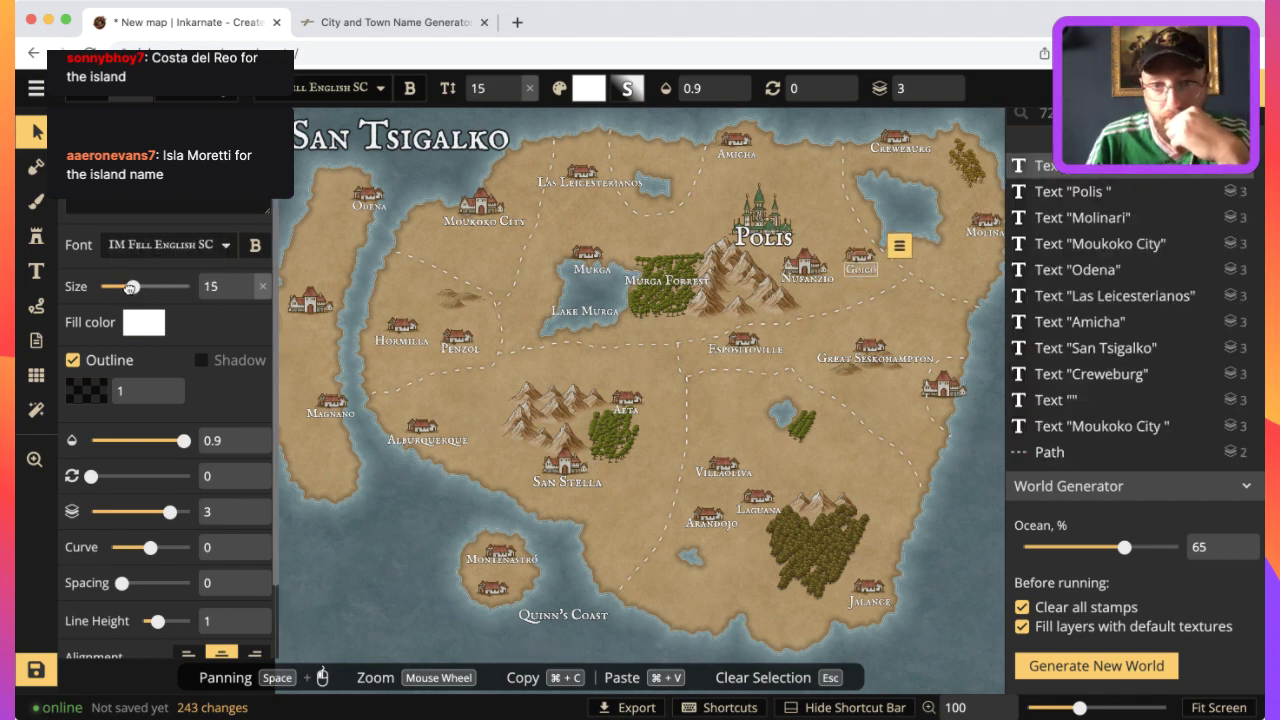
drag(130, 287, 134, 287)
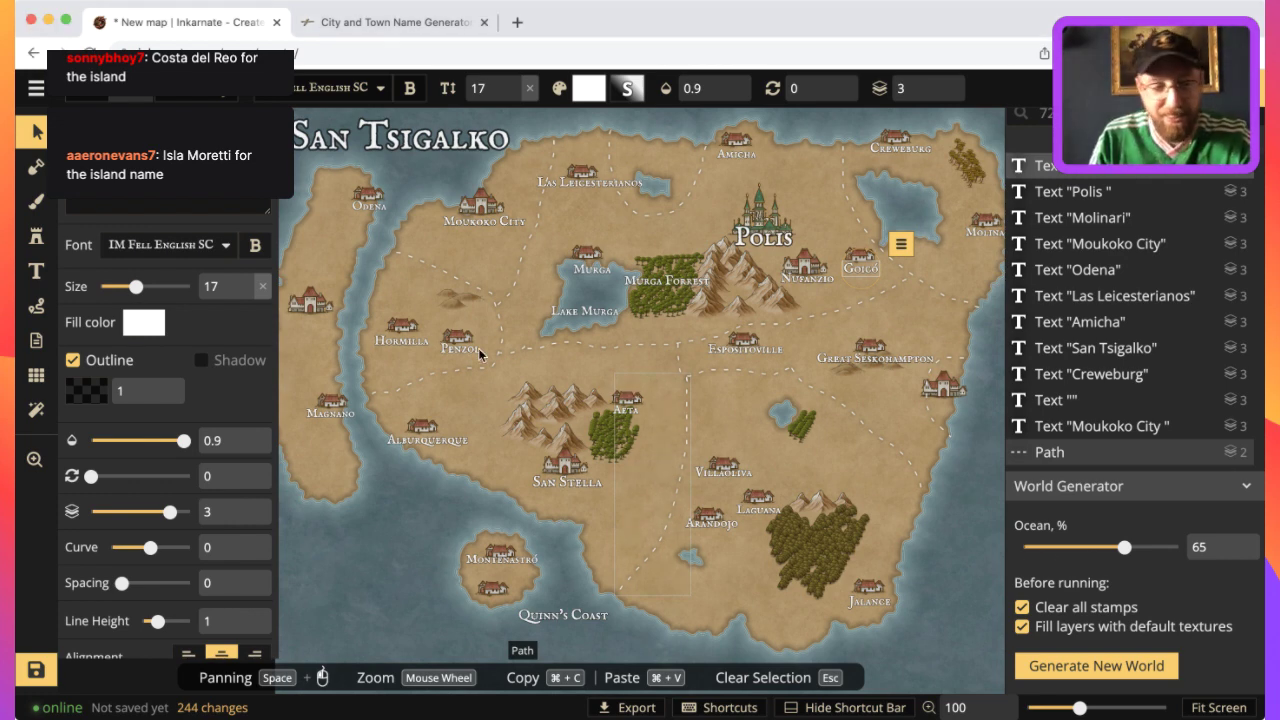
Add an Isla Moretti label beneath the unnamed city on the large western island.
key(t)
click(312, 291)
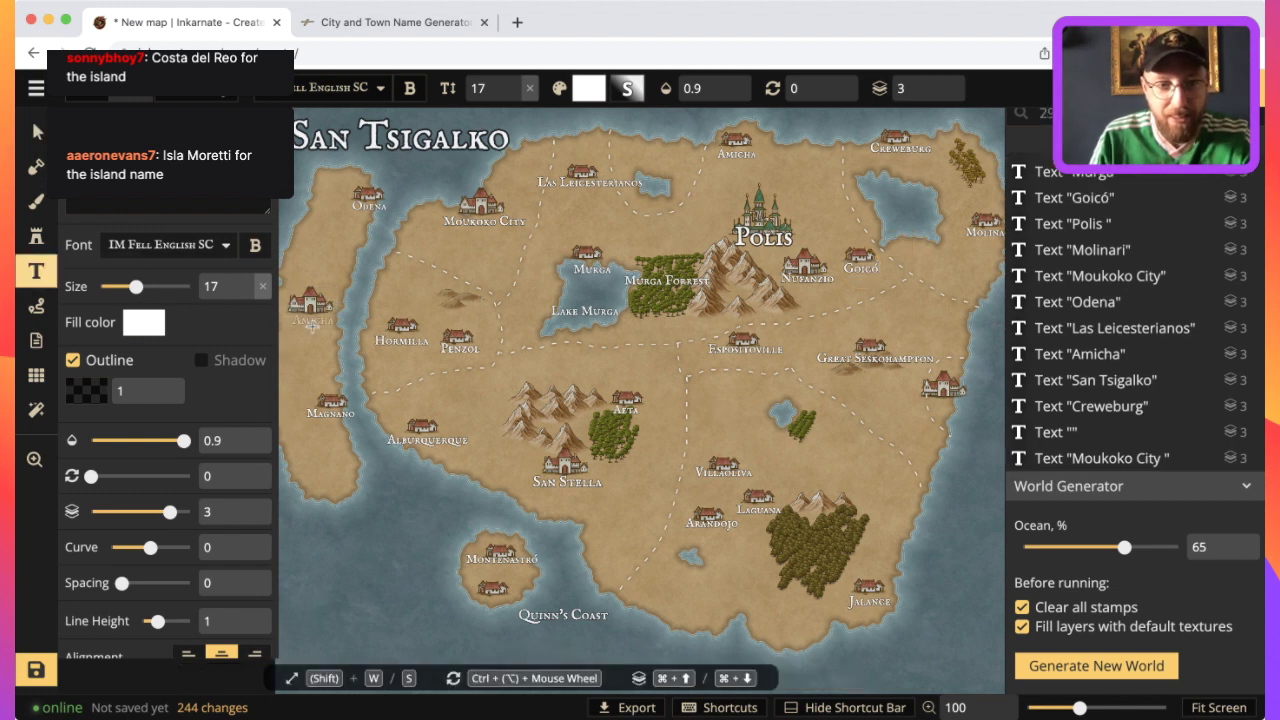
text(Isla Moretti)
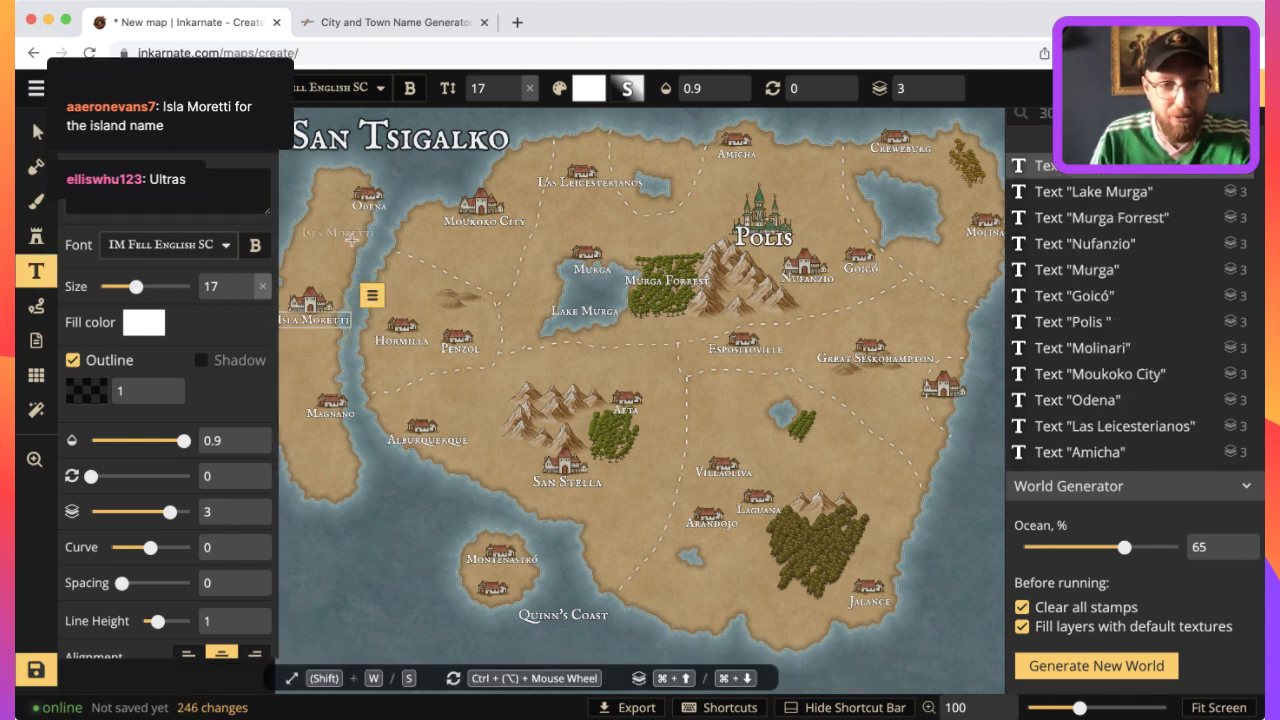
Move the Isla Moretti label to the northern part of the island, just below Odena, and set its text size to 23.
drag(322, 324, 337, 492)
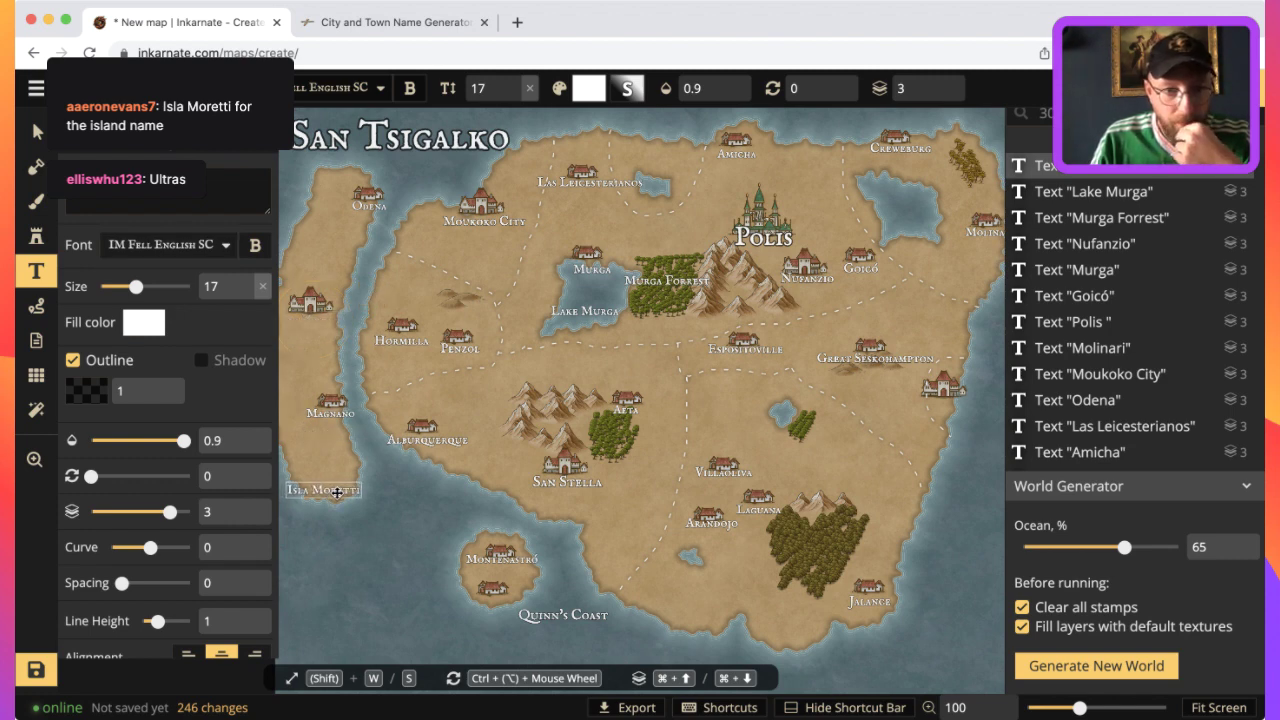
mouse_move(136, 287)
mouse_down()
mouse_move(161, 287)
mouse_move(150, 287)
mouse_up()
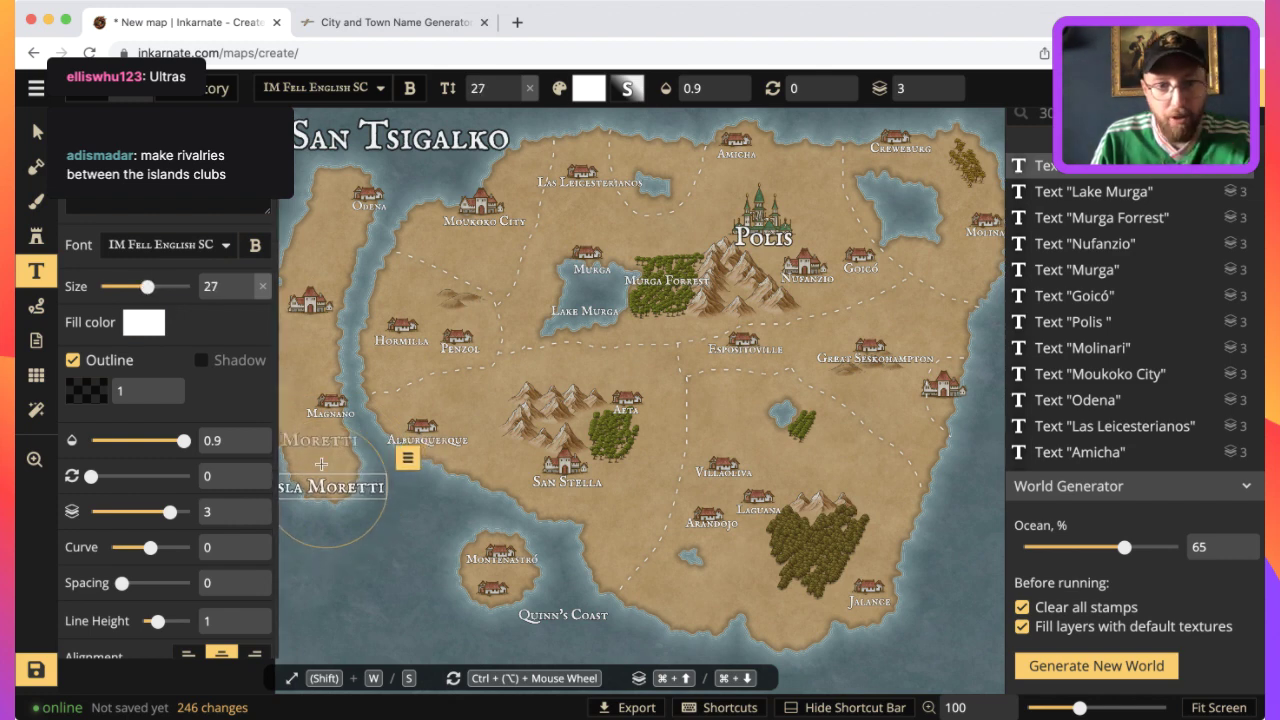
mouse_move(345, 490)
mouse_down()
mouse_move(362, 522)
mouse_move(361, 474)
mouse_up()
drag(351, 310, 355, 241)
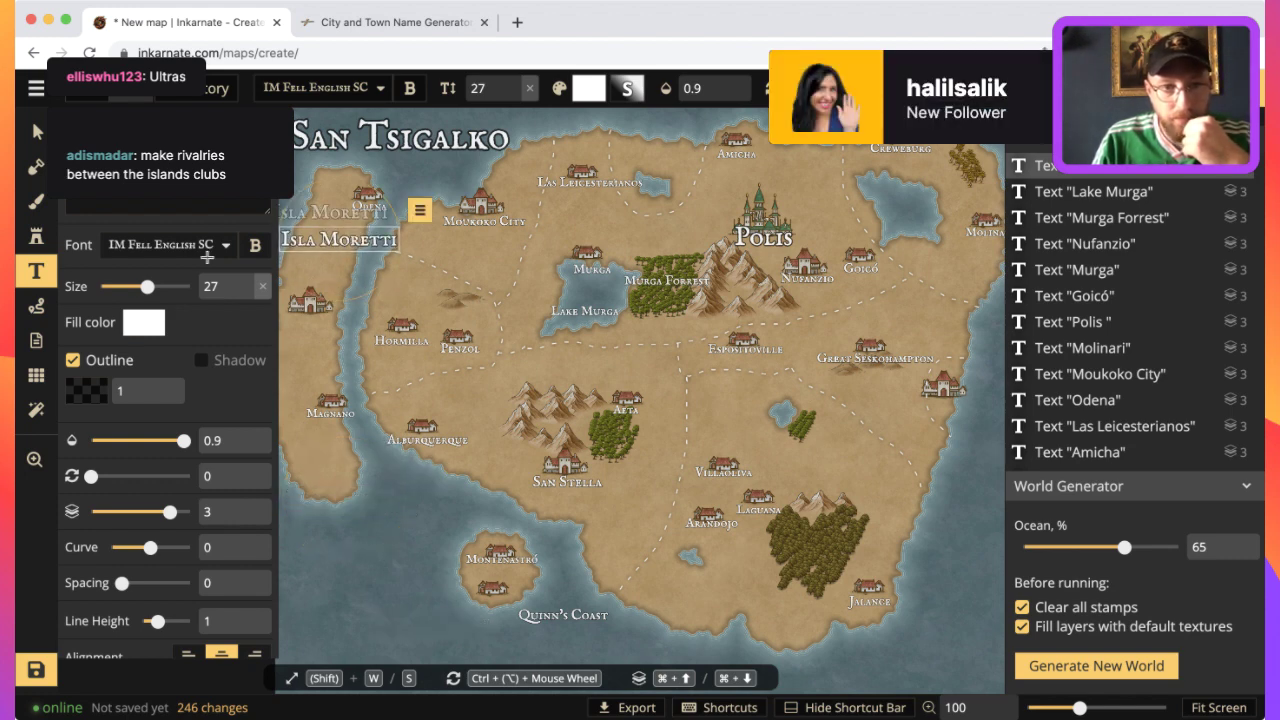
drag(147, 287, 143, 287)
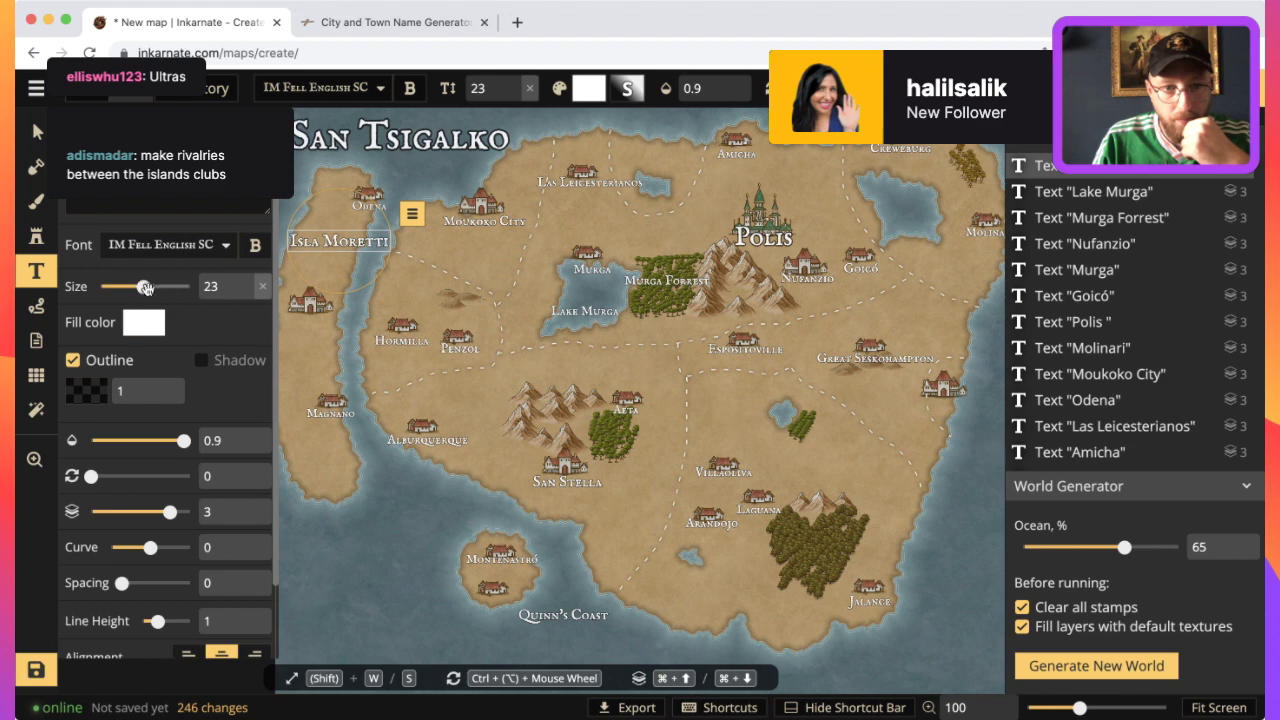
click(366, 600)
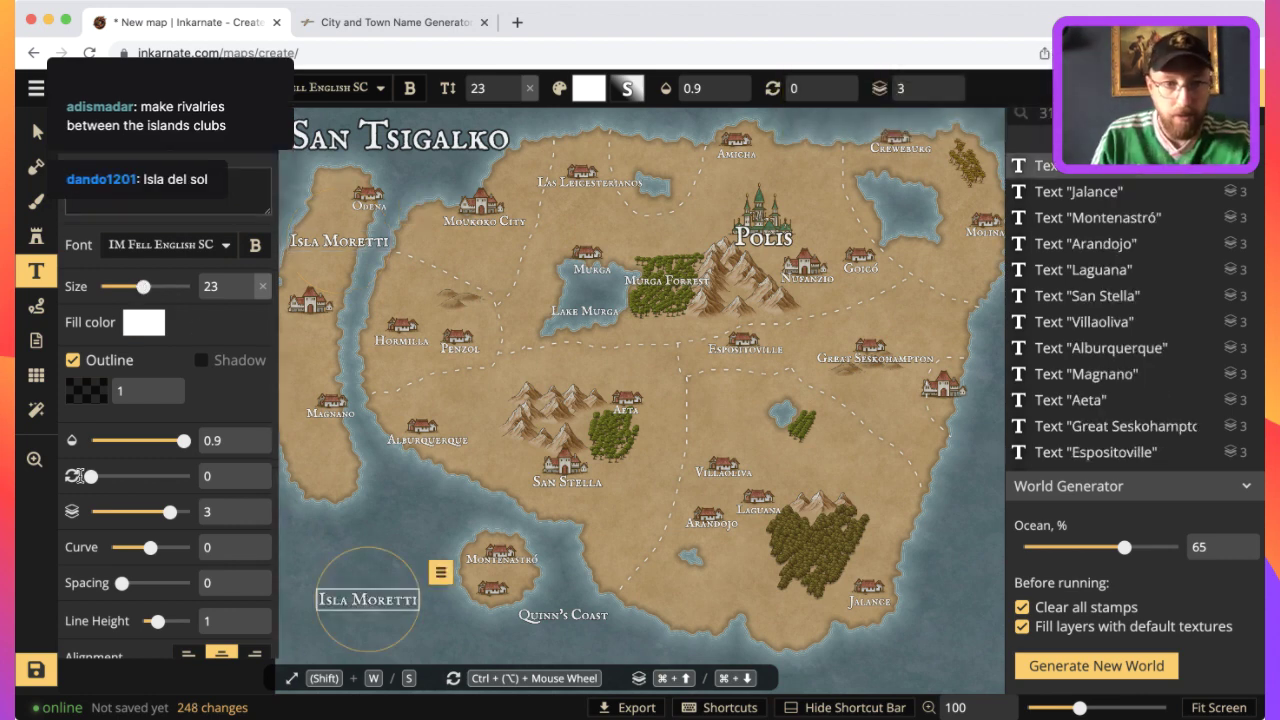
key(super+a)
key(BackSpace)
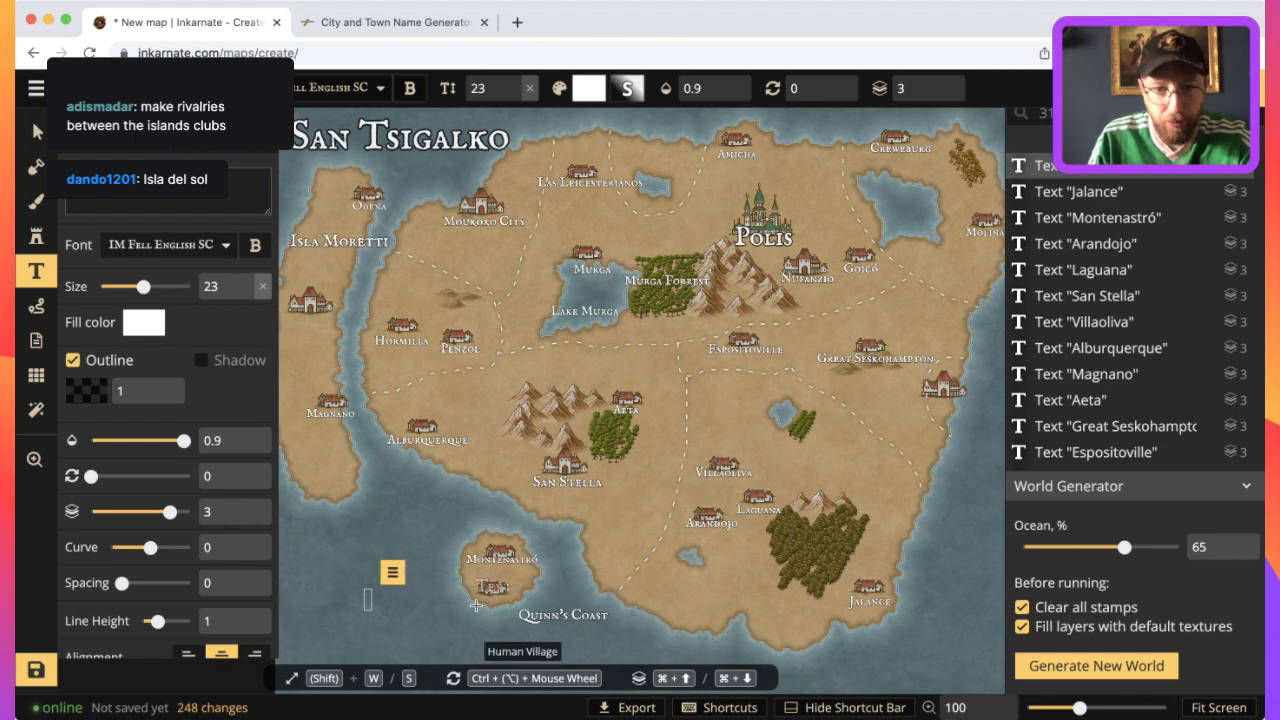
key(Escape)
key(v)
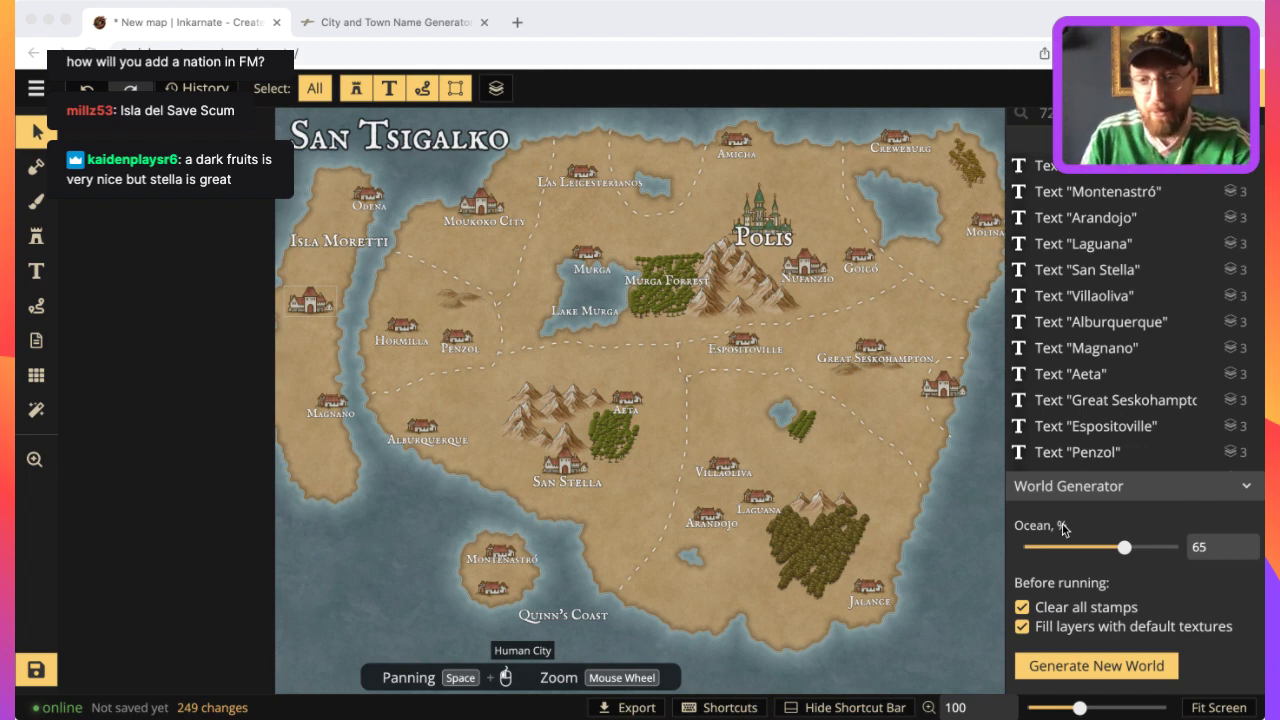
click(645, 418)
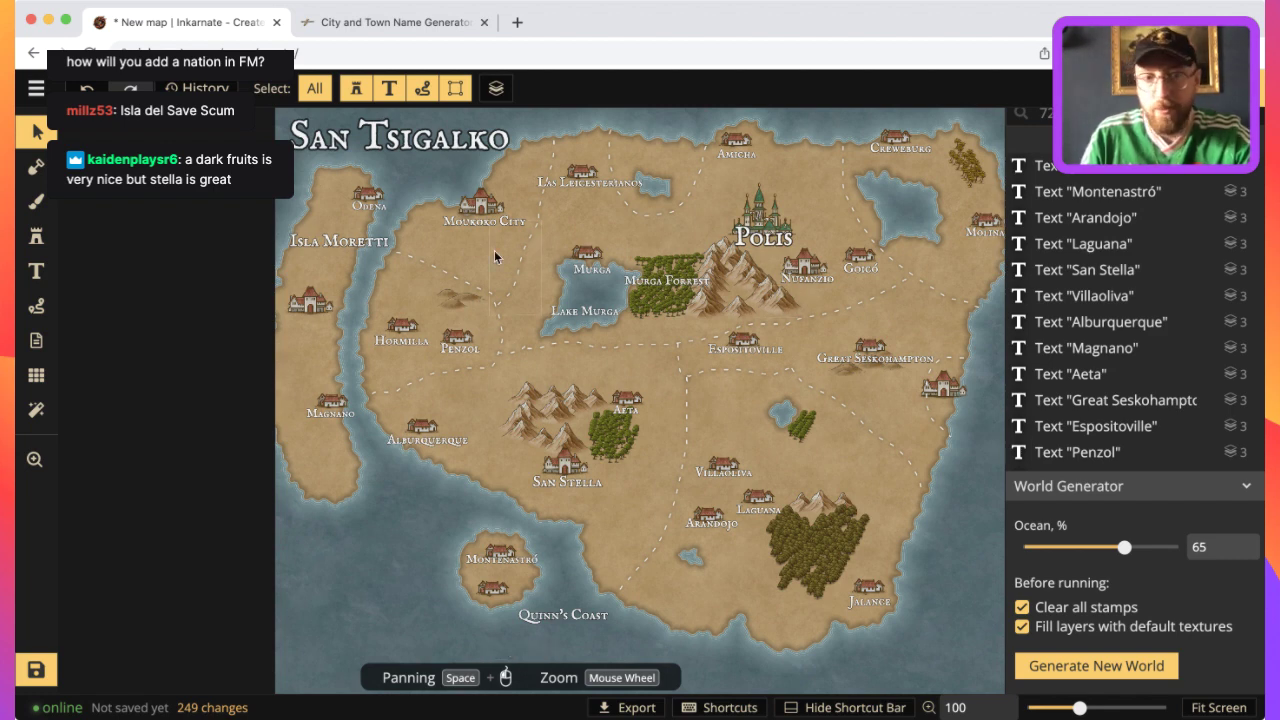
Try an Isla del Save Scum label at text size 11 beside the small southern island, and delete it.
click(36, 271)
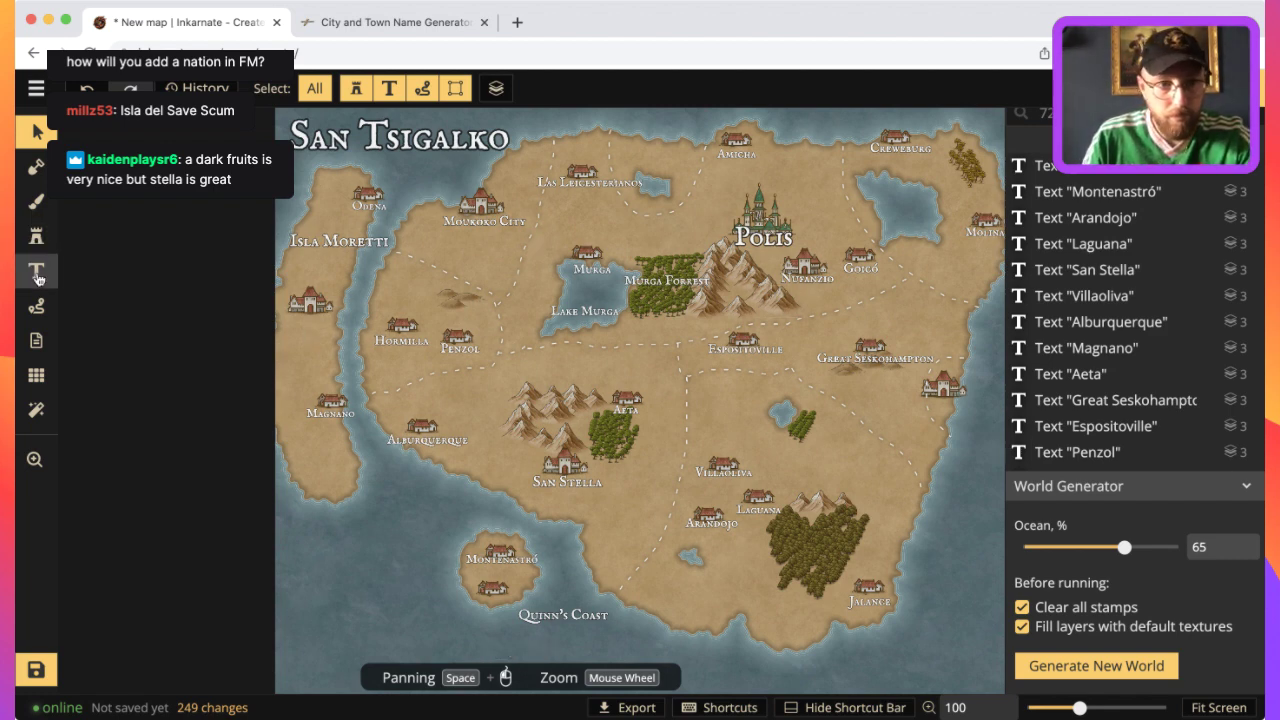
click(487, 614)
text(Isla del Save Scum)
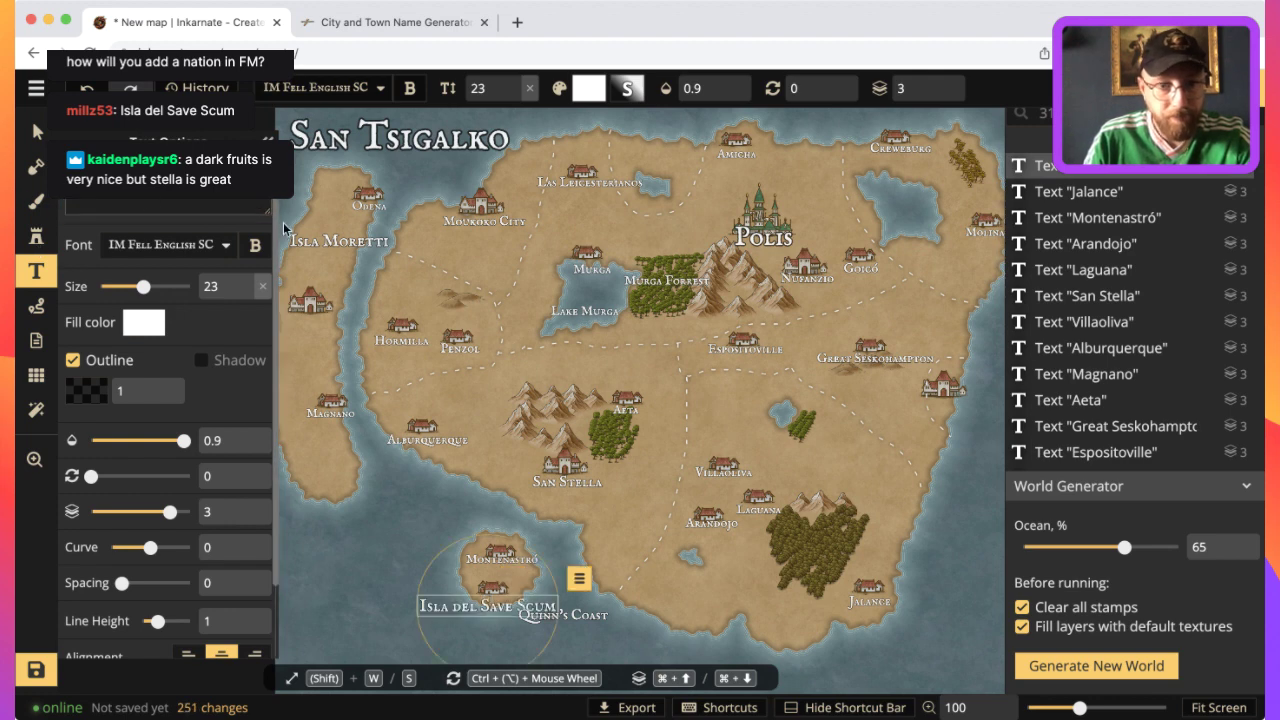
mouse_move(143, 286)
mouse_down()
mouse_move(109, 287)
mouse_move(125, 300)
mouse_up()
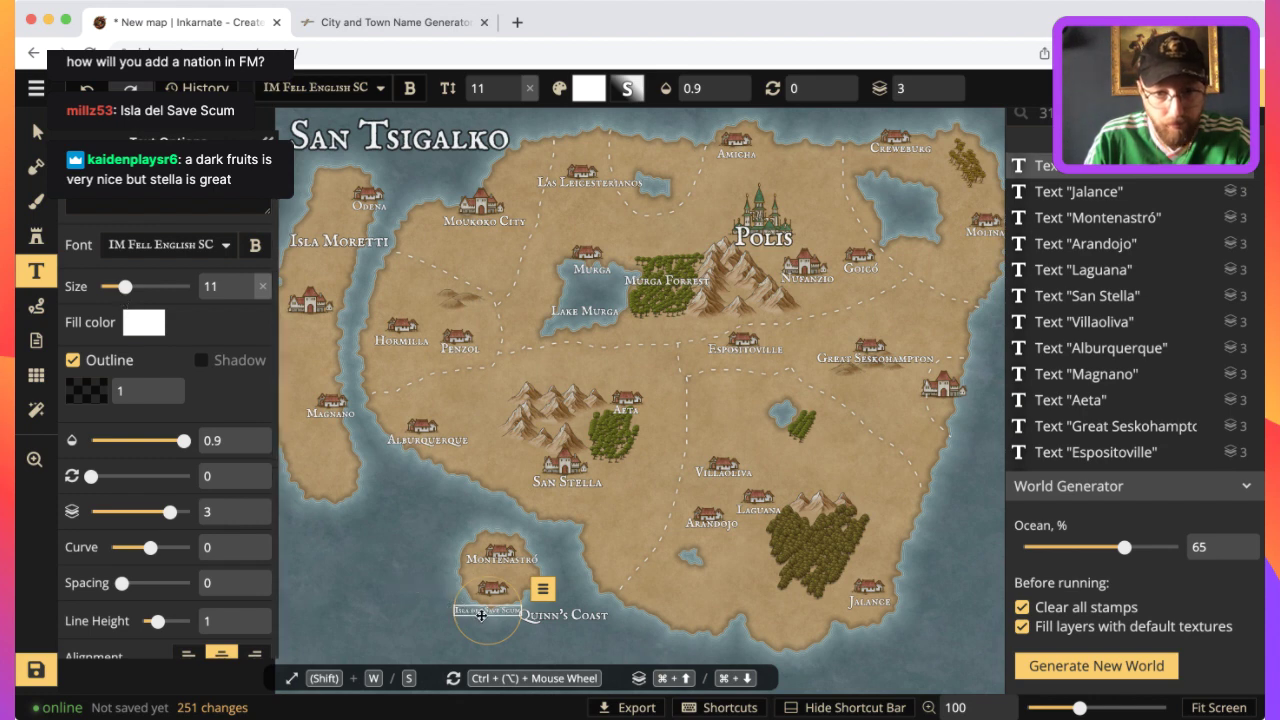
drag(490, 611, 443, 552)
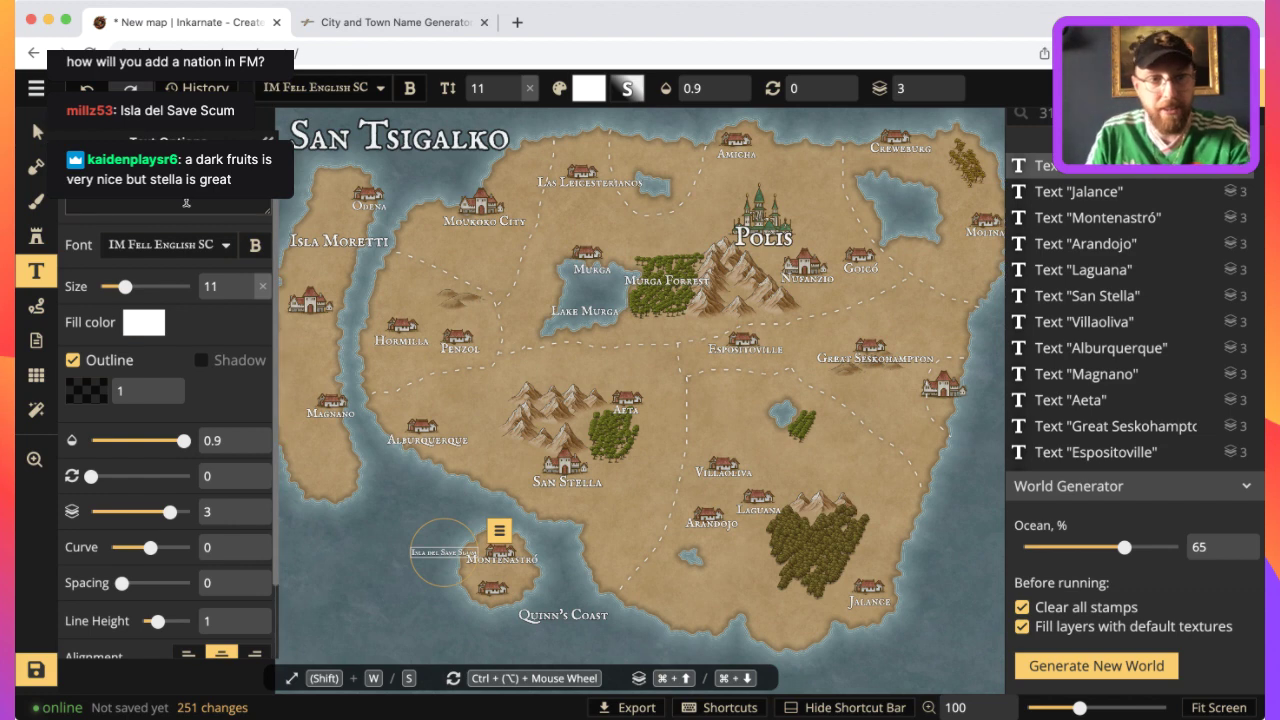
key(Delete)
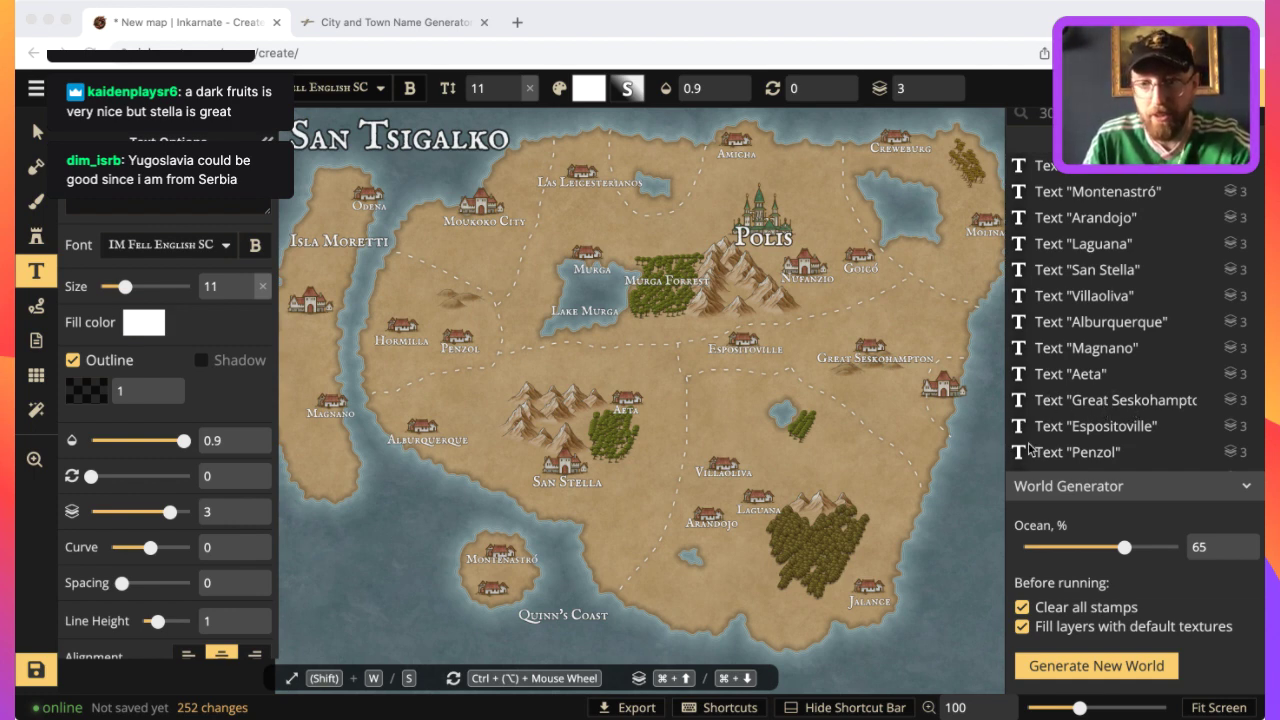
Choose another generated Argentine name and add it as a label beneath the southern village on the small island.
click(404, 27)
scroll(375, 380, down, 10)
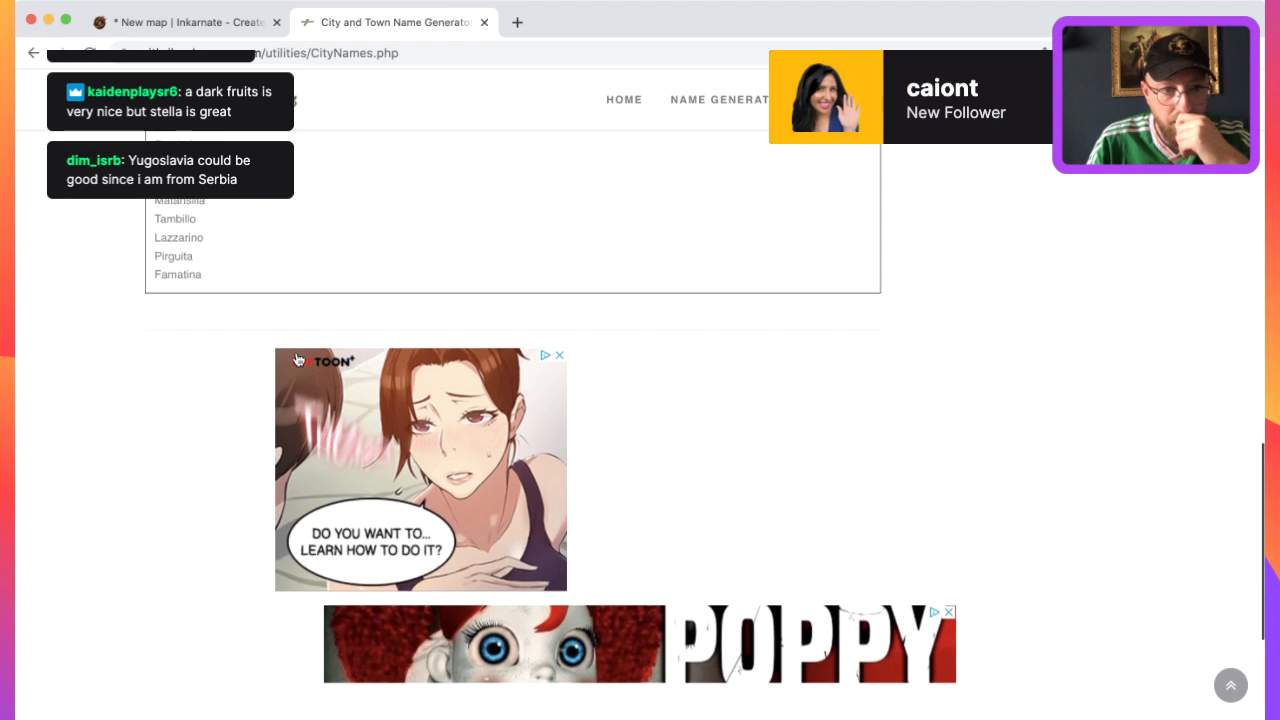
scroll(206, 276, up, 5)
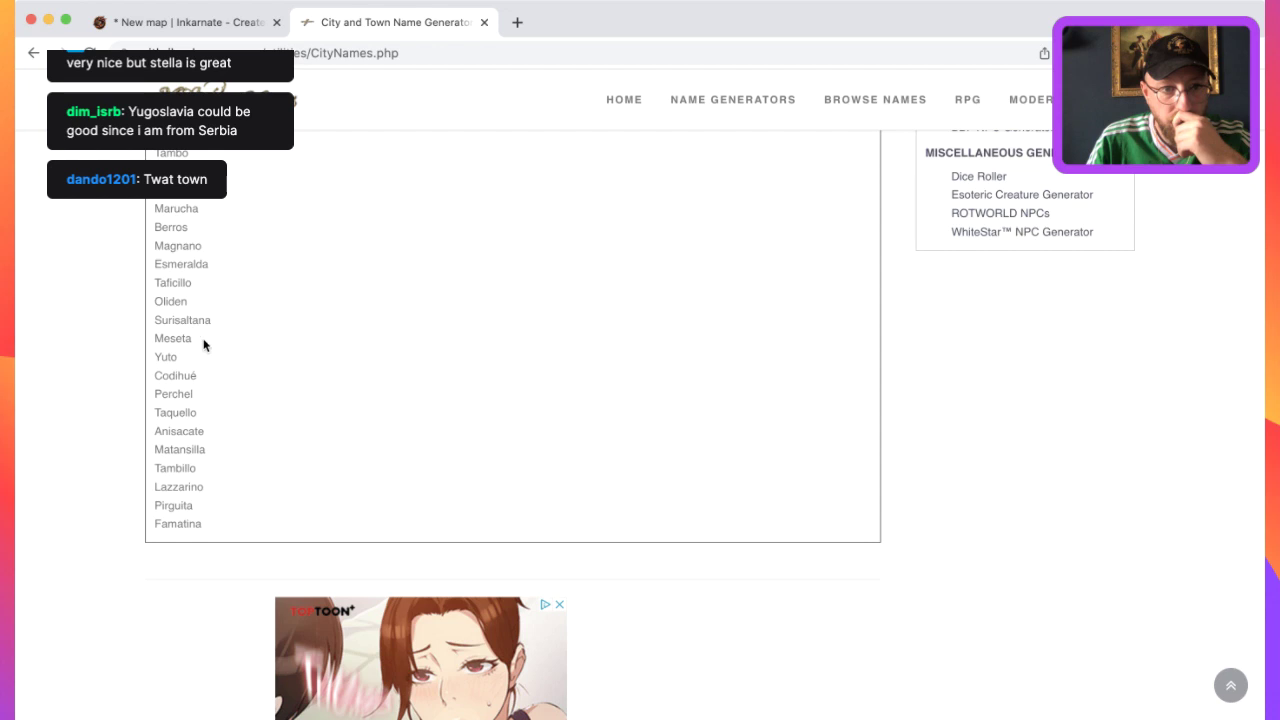
scroll(205, 340, up, 15)
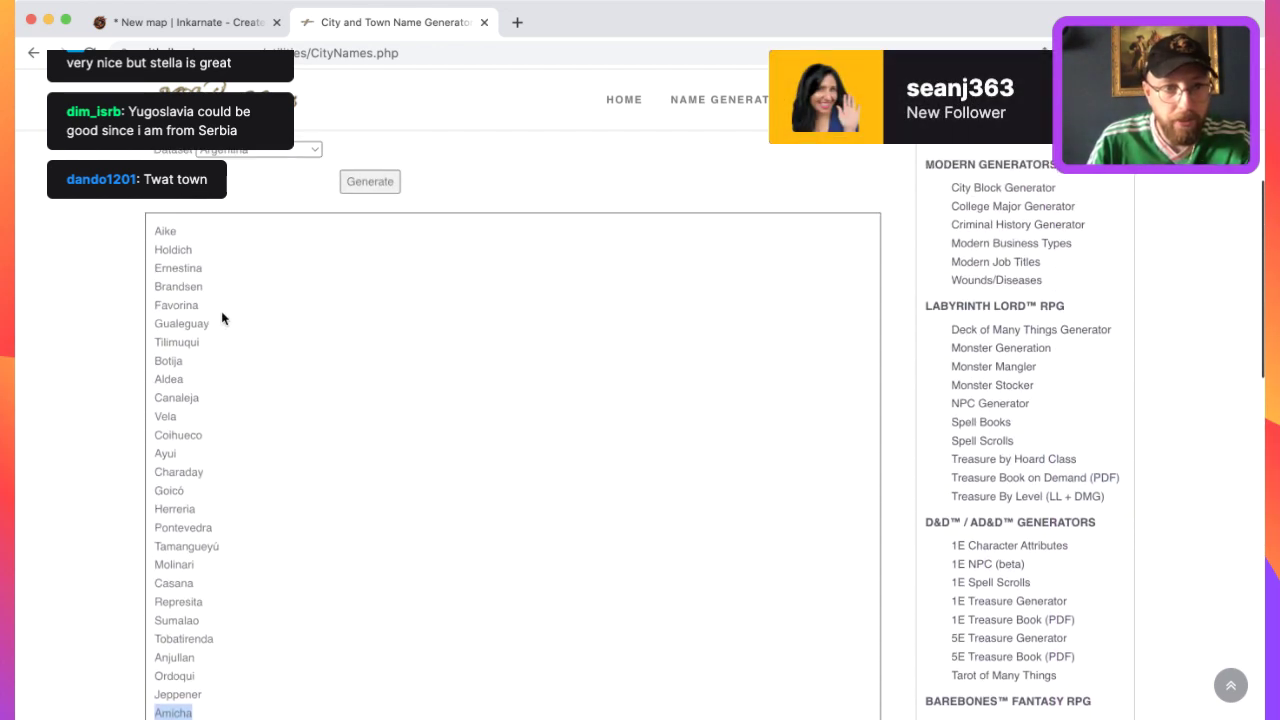
scroll(222, 318, up, 1)
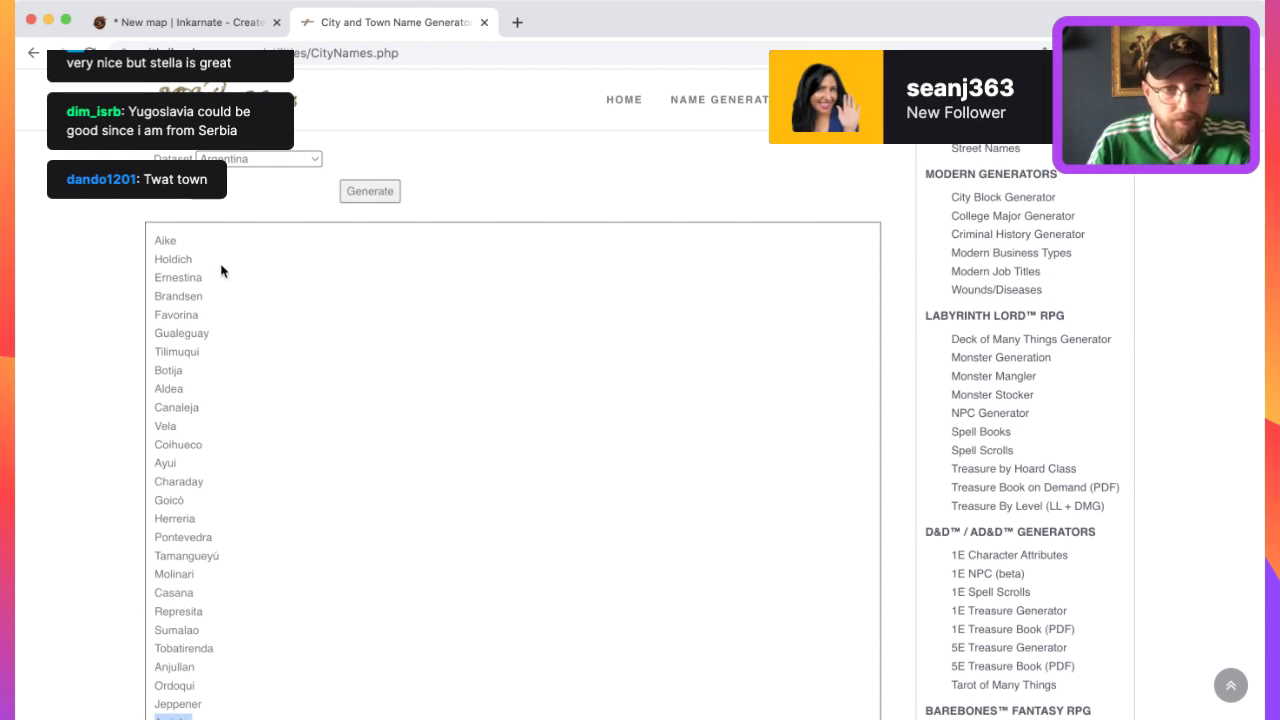
scroll(244, 293, down, 14)
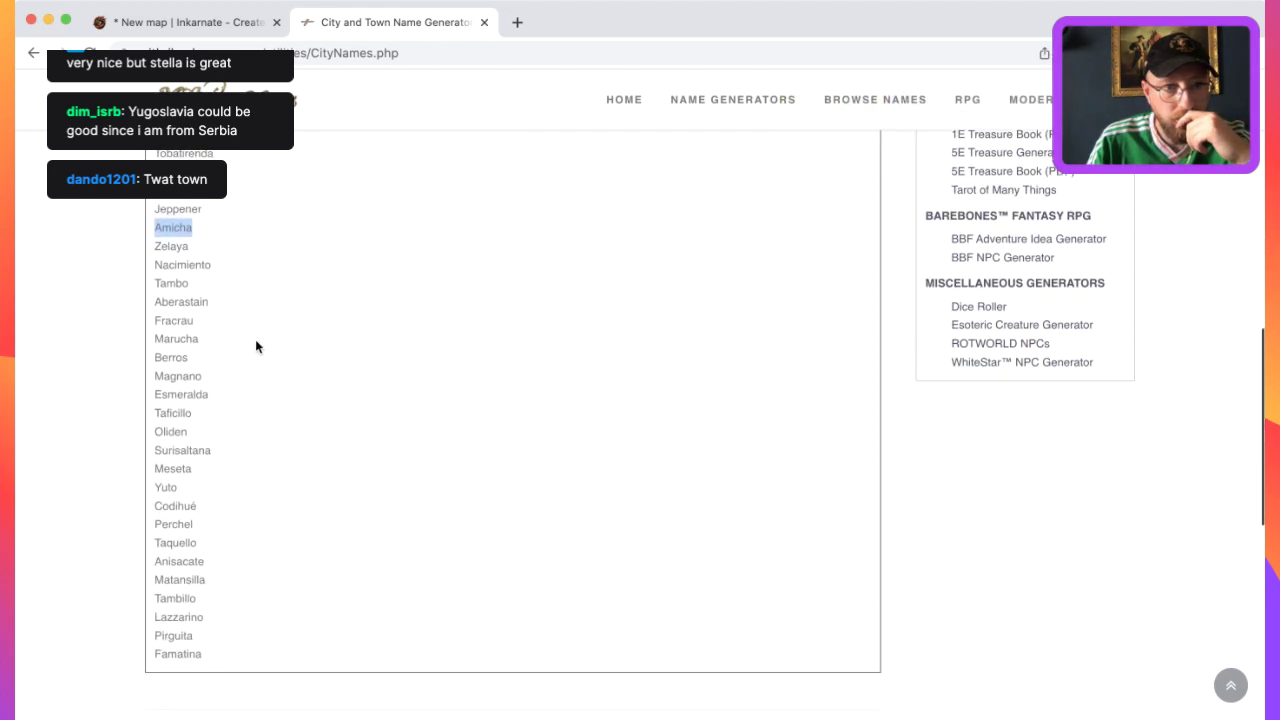
drag(203, 291, 157, 292)
click(186, 22)
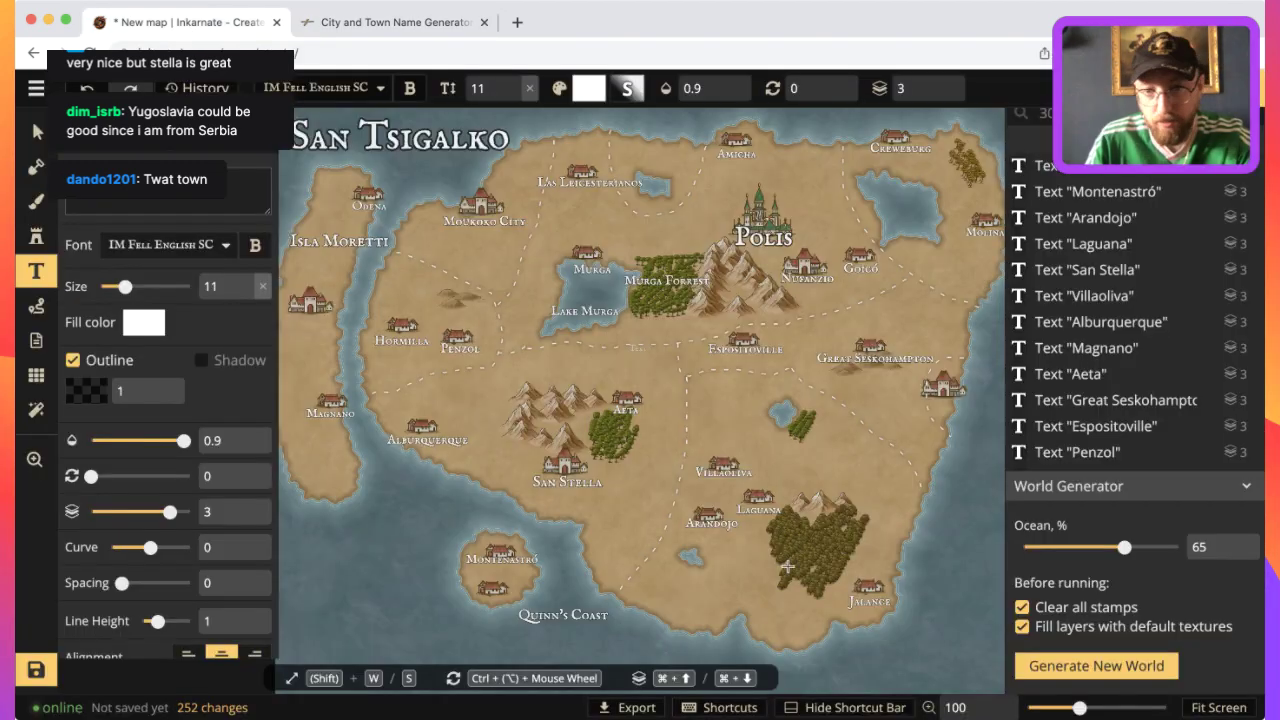
click(495, 606)
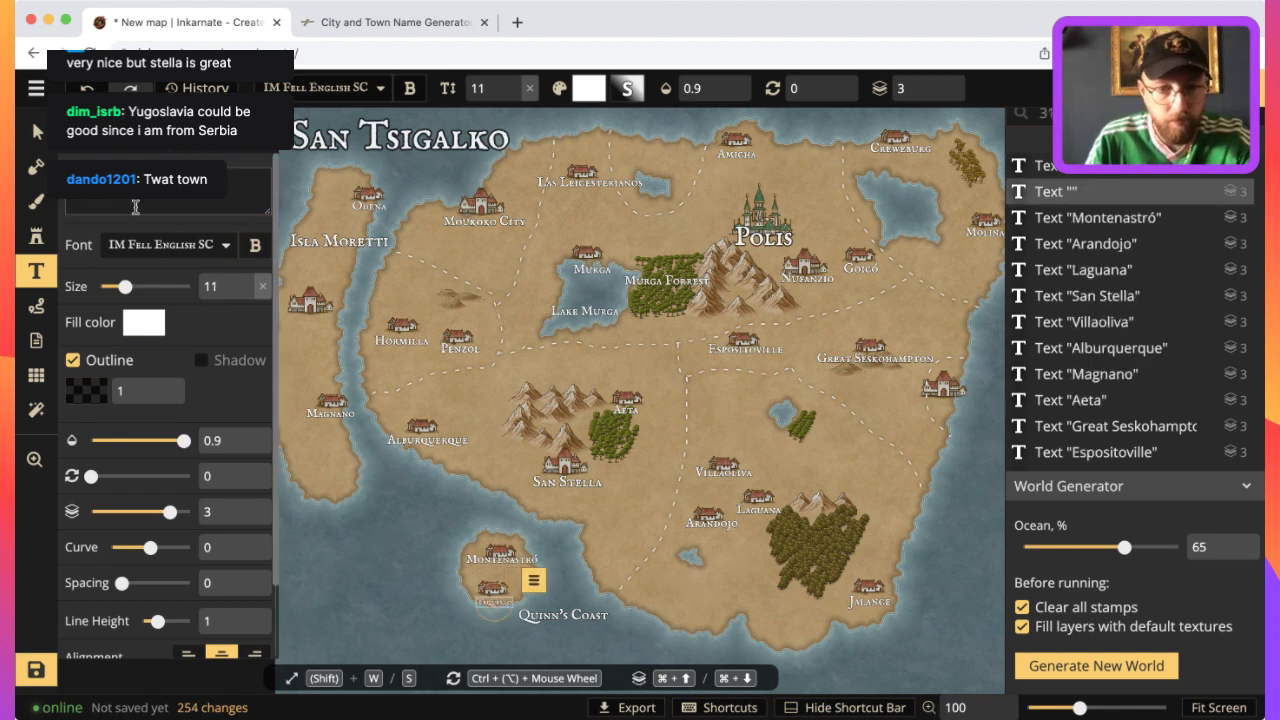
Increase the Taquello label's font size to 17 and clear the selection.
drag(126, 286, 140, 286)
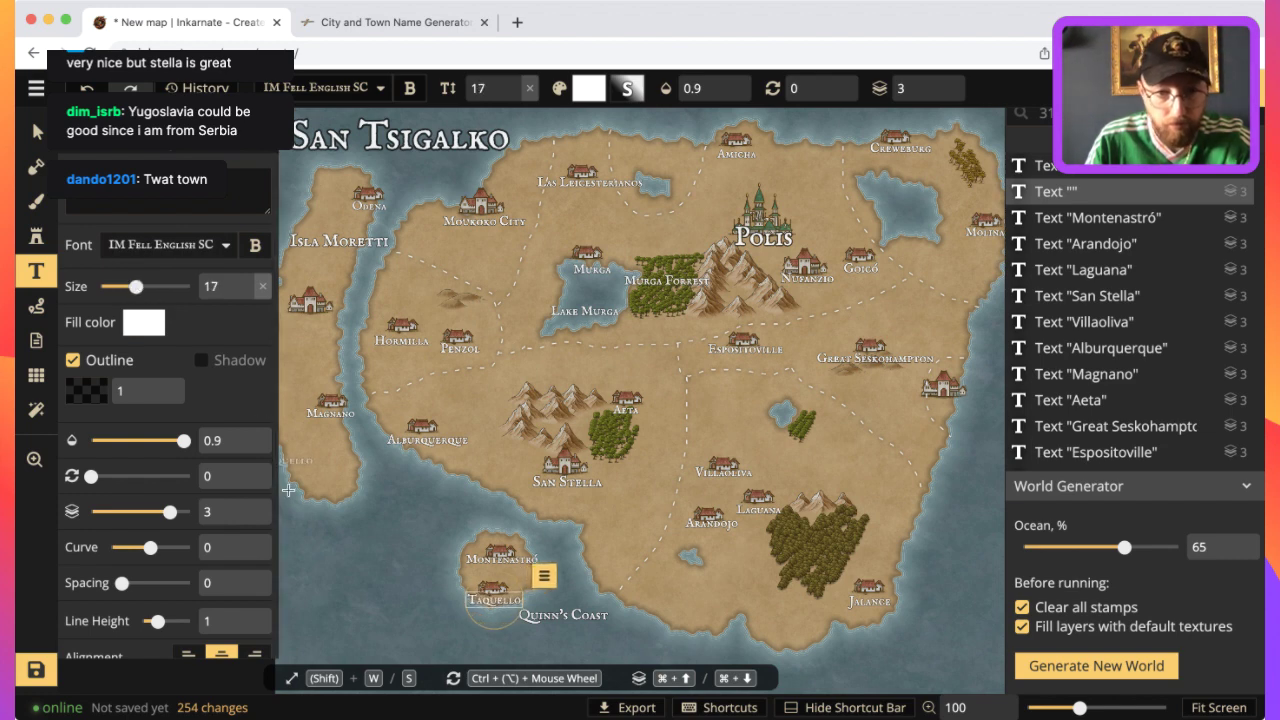
click(36, 131)
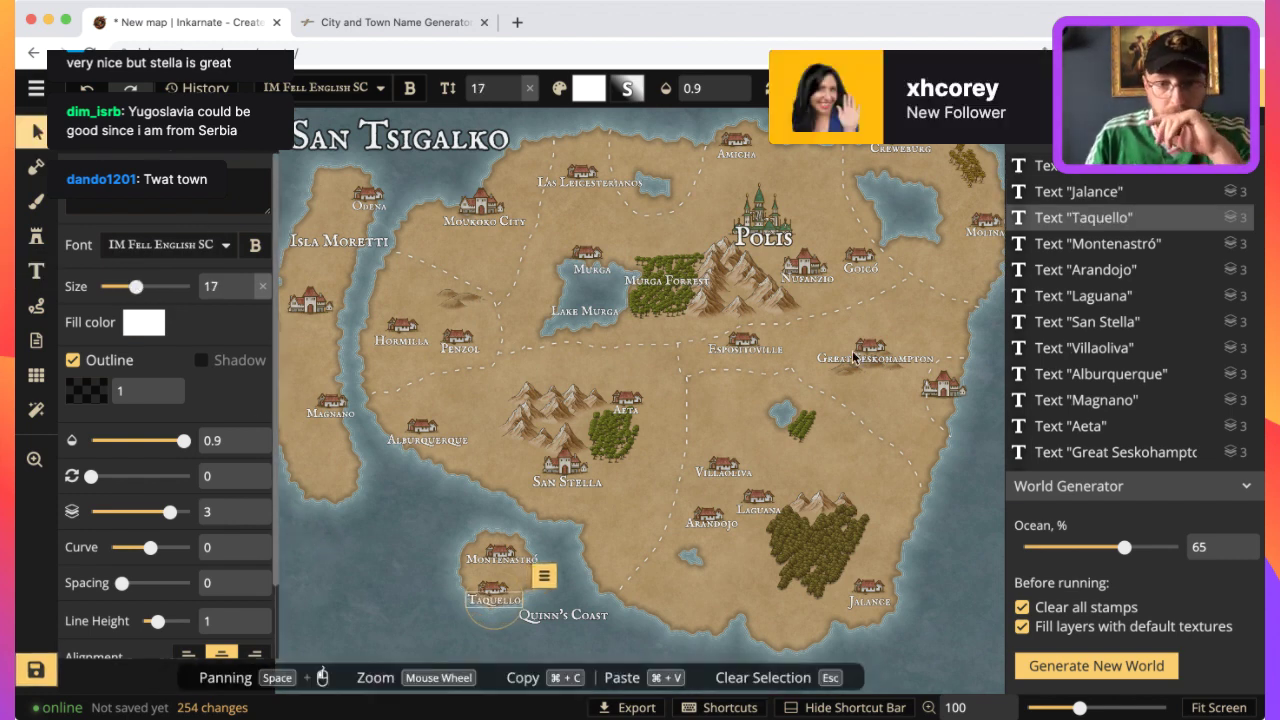
click(979, 534)
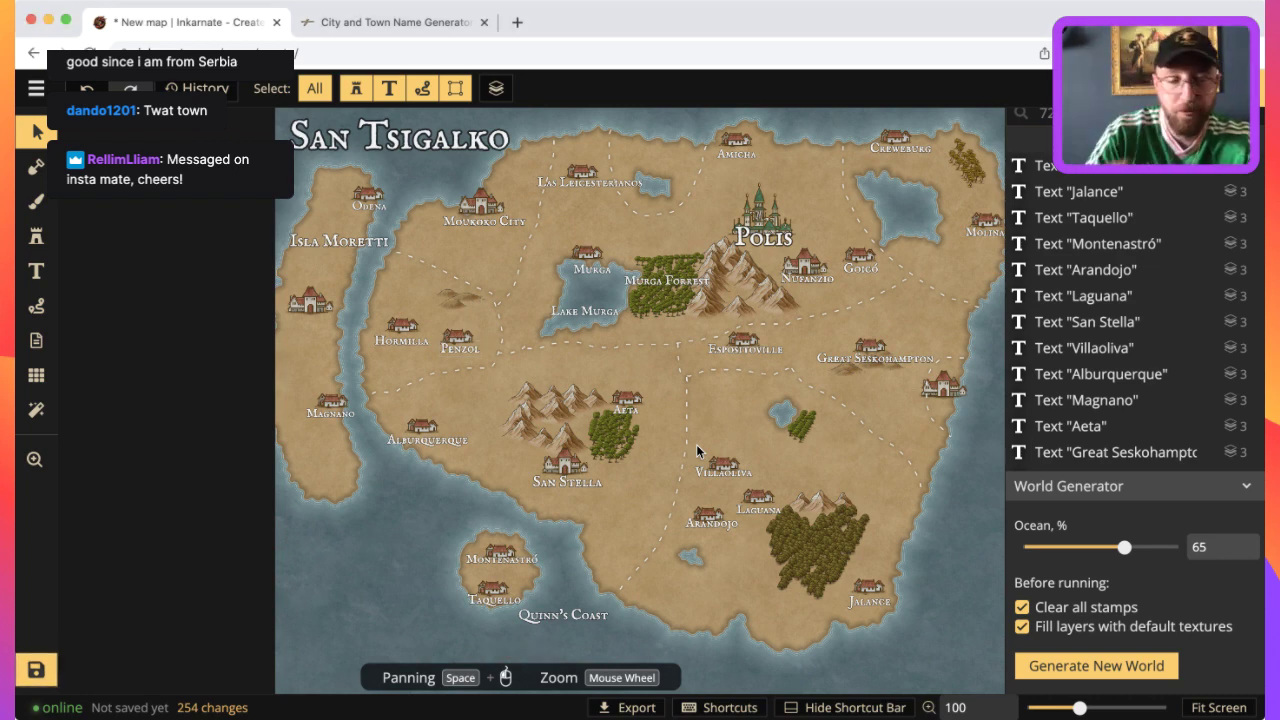
Switch to the City & Town Name Generator and generate 50 names from the Chile dataset.
click(369, 17)
scroll(251, 297, up, 10)
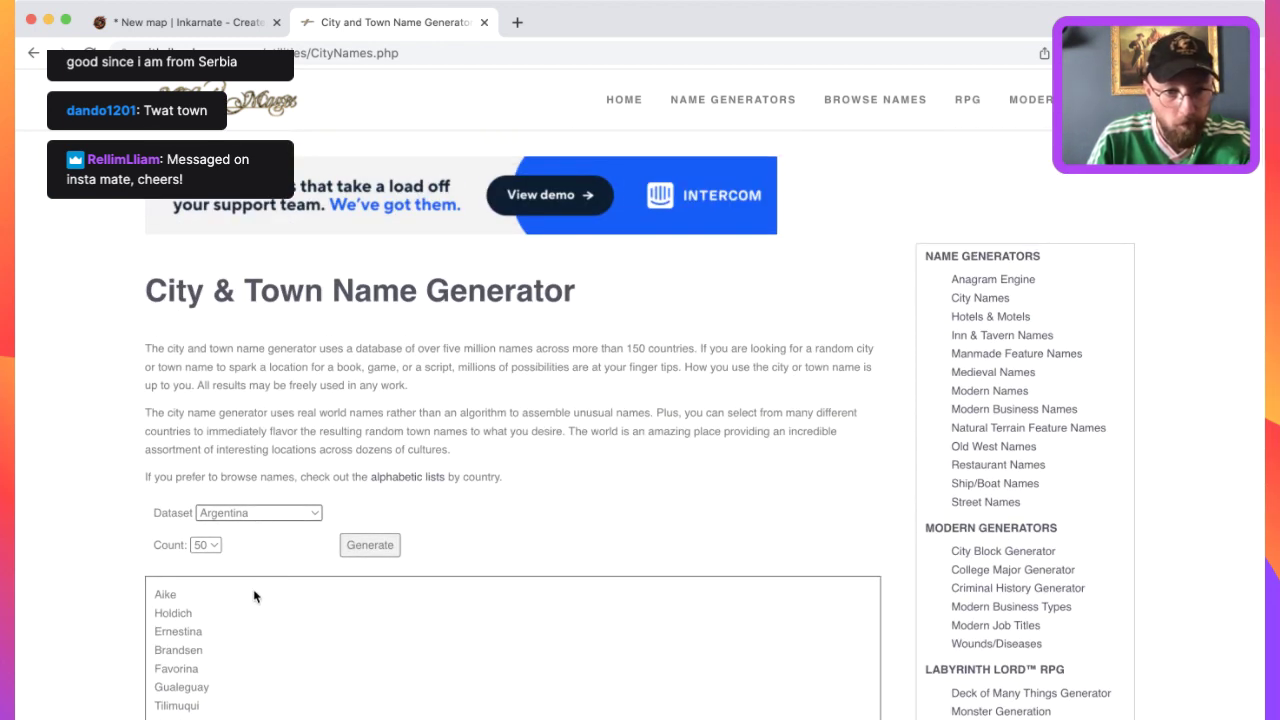
click(350, 566)
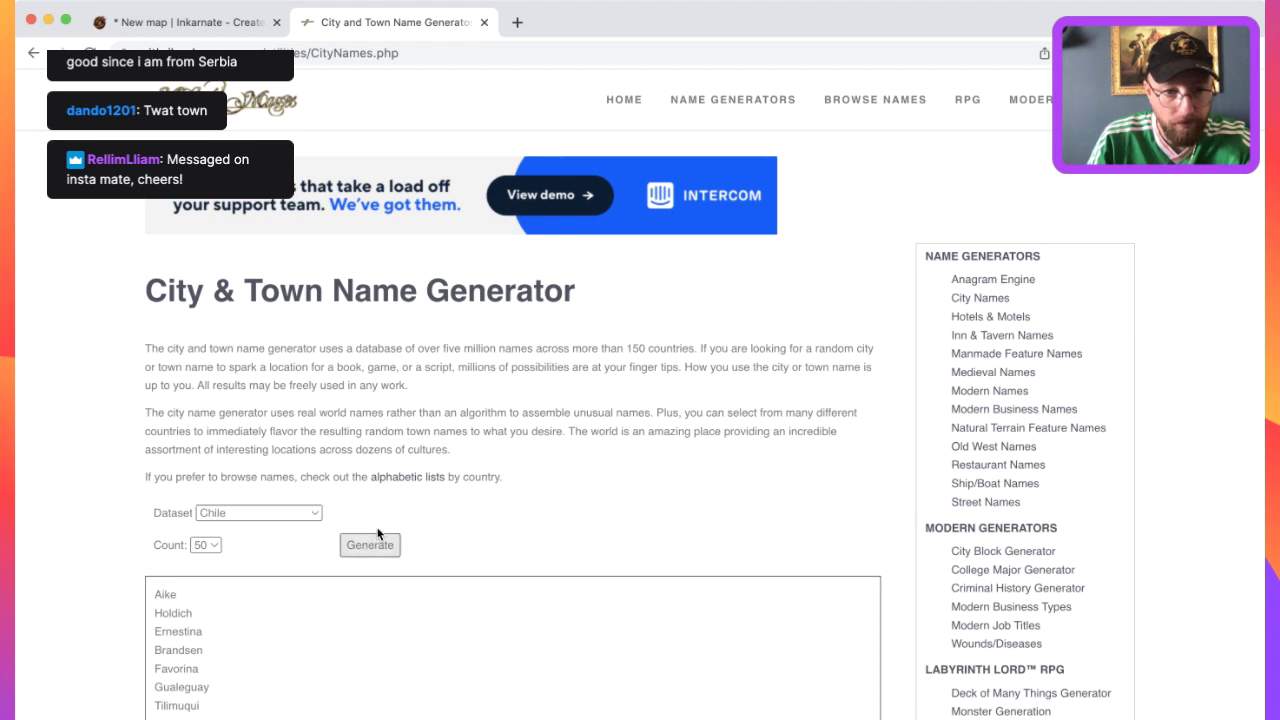
click(378, 535)
scroll(372, 515, down, 10)
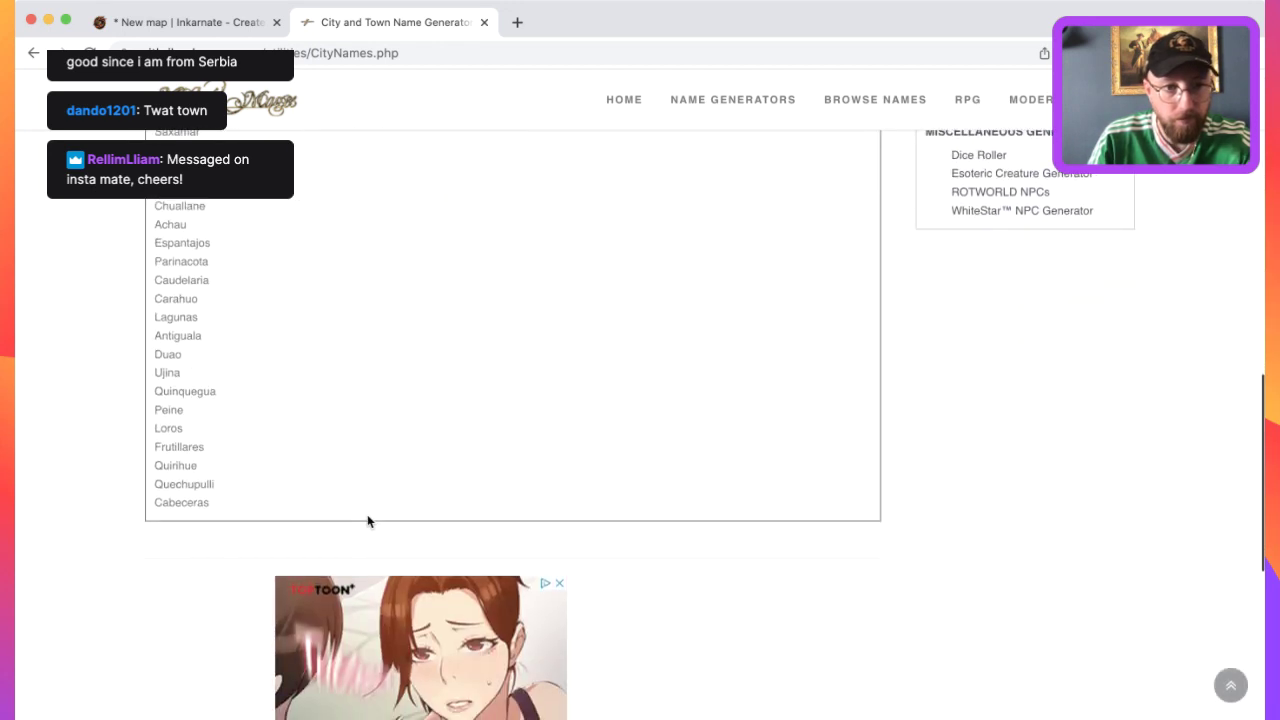
Copy the name "Parinacota" from the generated Chilean town names.
scroll(367, 514, up, 5)
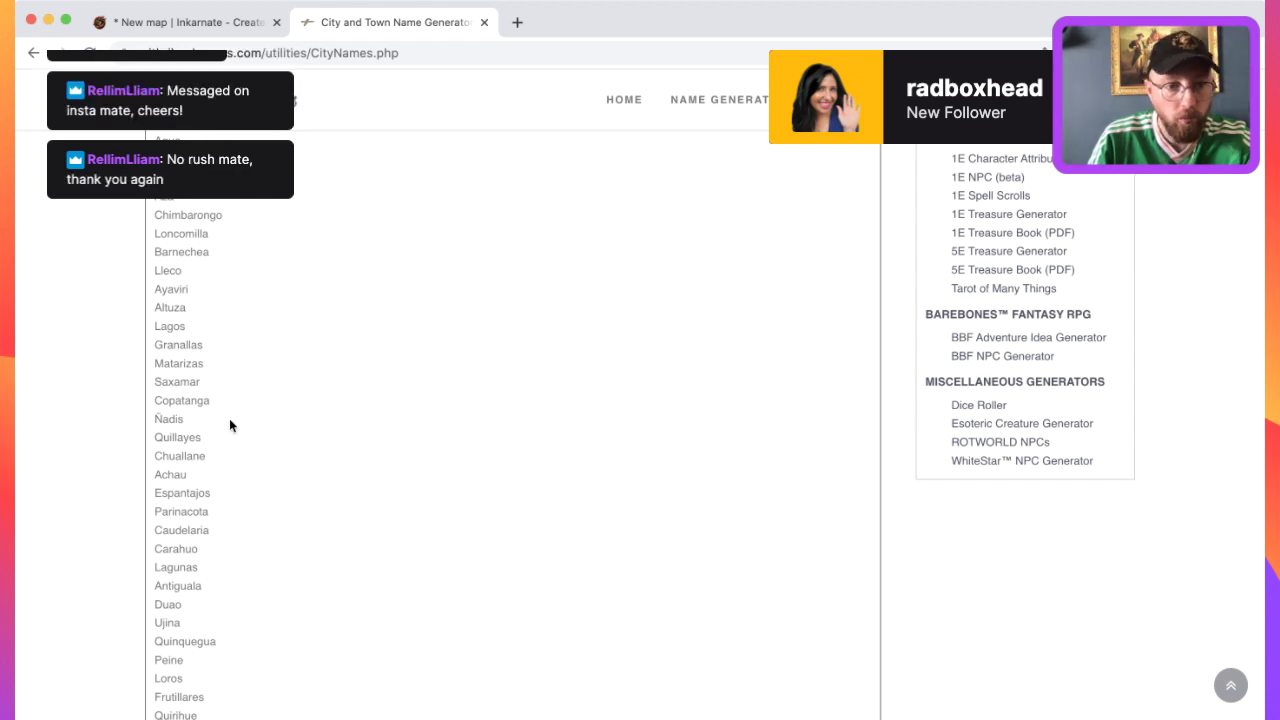
drag(217, 509, 153, 513)
key(super+c)
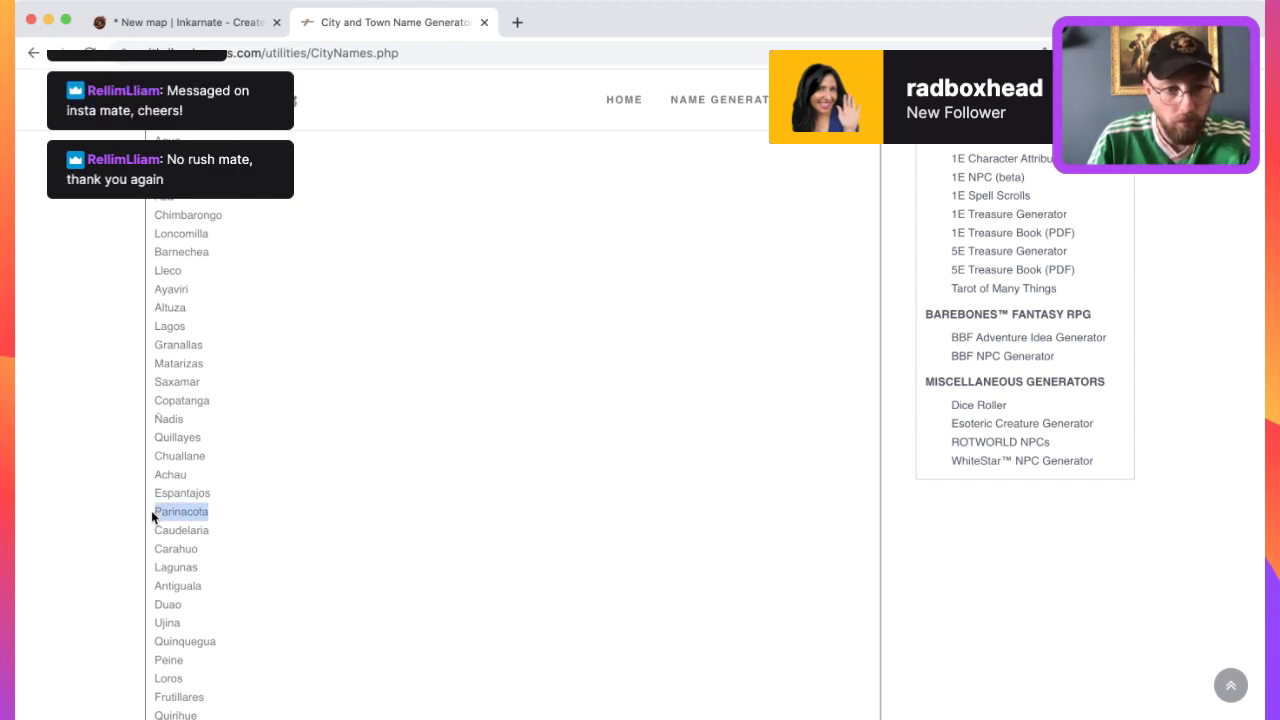
Back on the Inkarnate map, add a size 17 "Parinacota" label and position it under the unnamed city on the east coast.
click(177, 22)
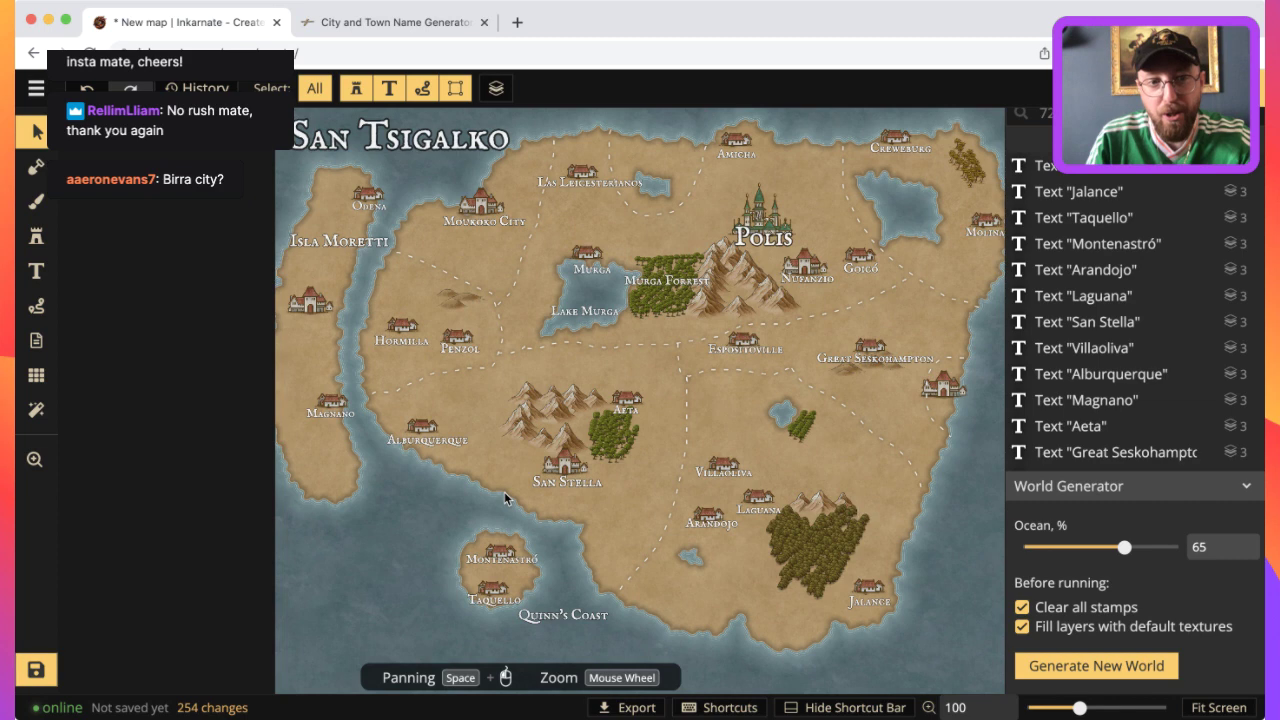
click(36, 271)
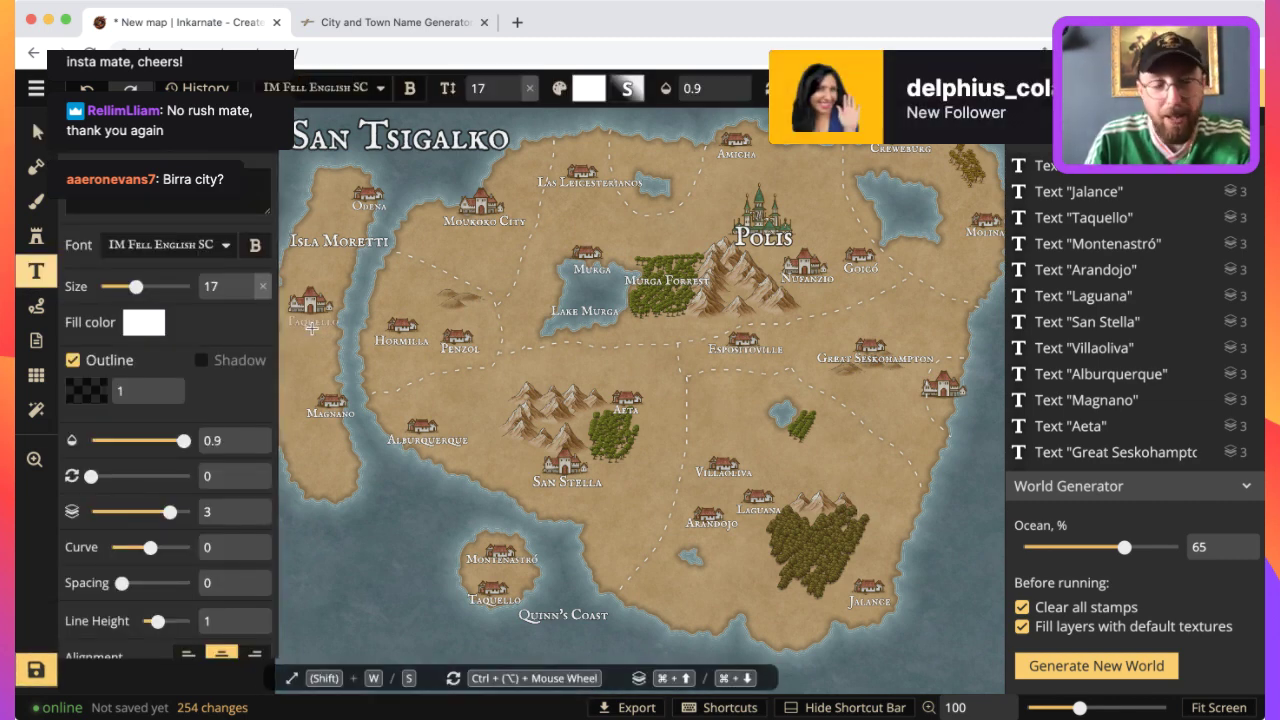
click(312, 327)
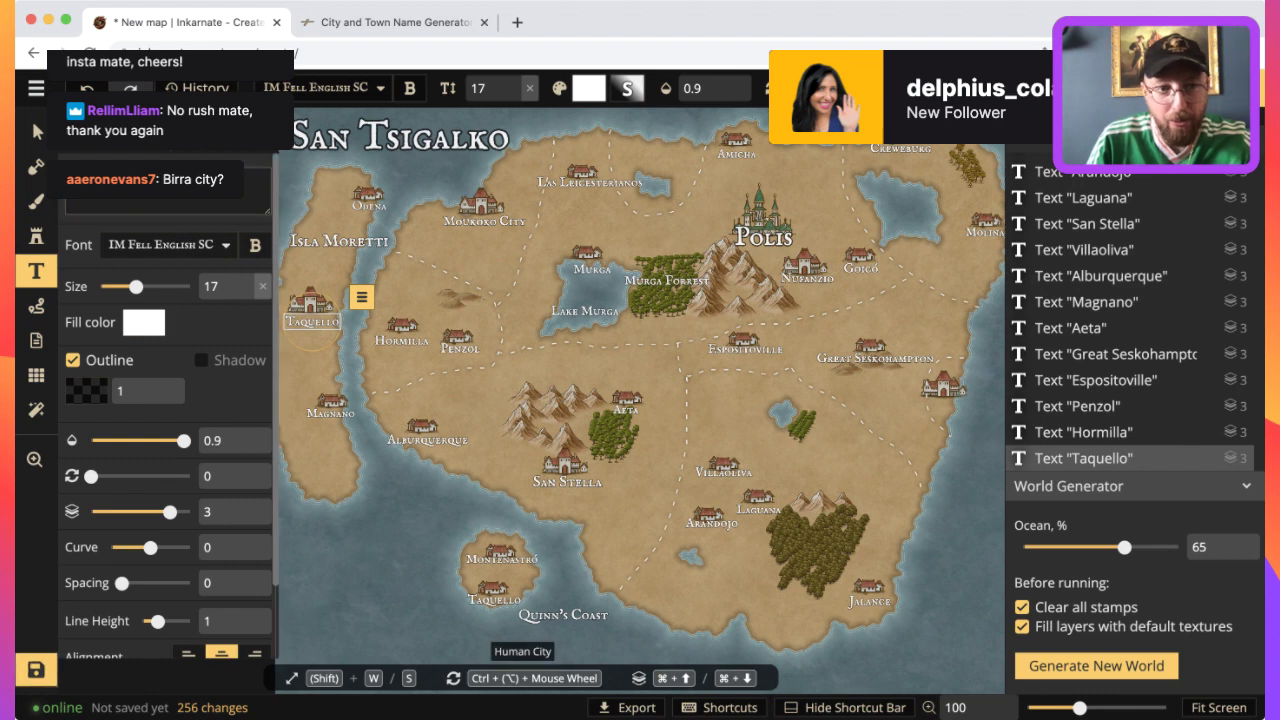
key(super+v)
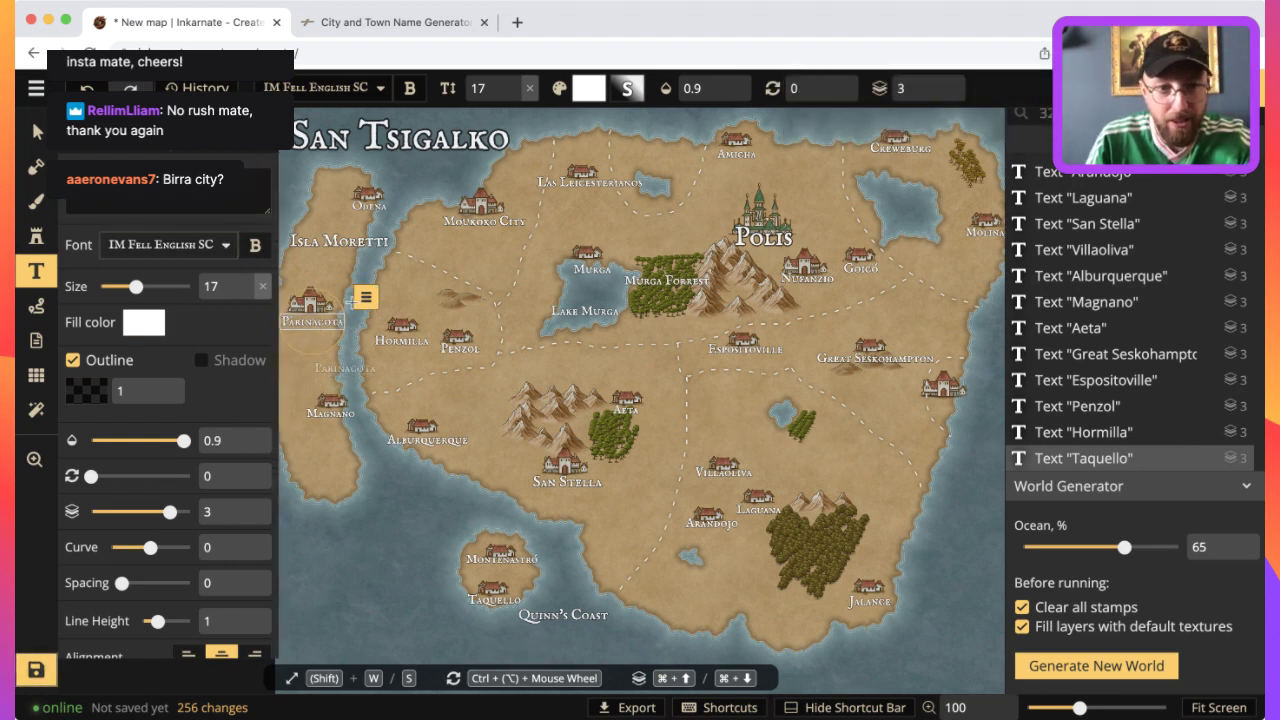
key(v)
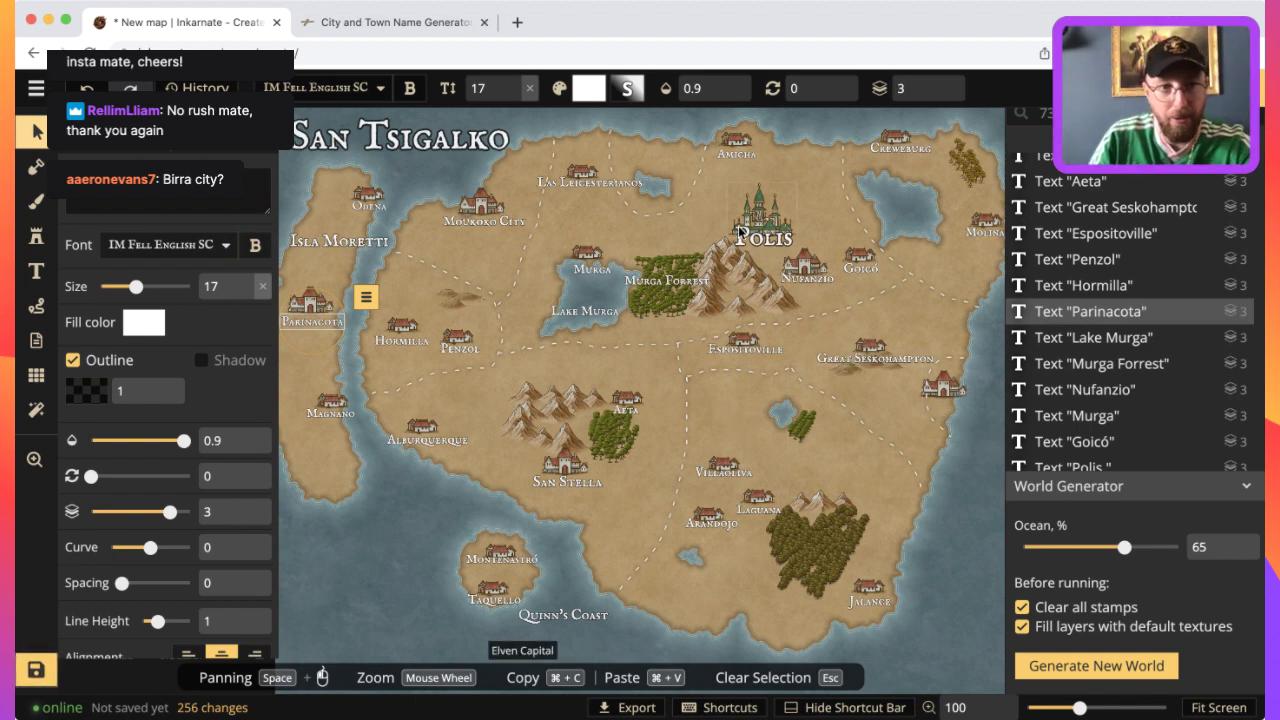
click(1055, 571)
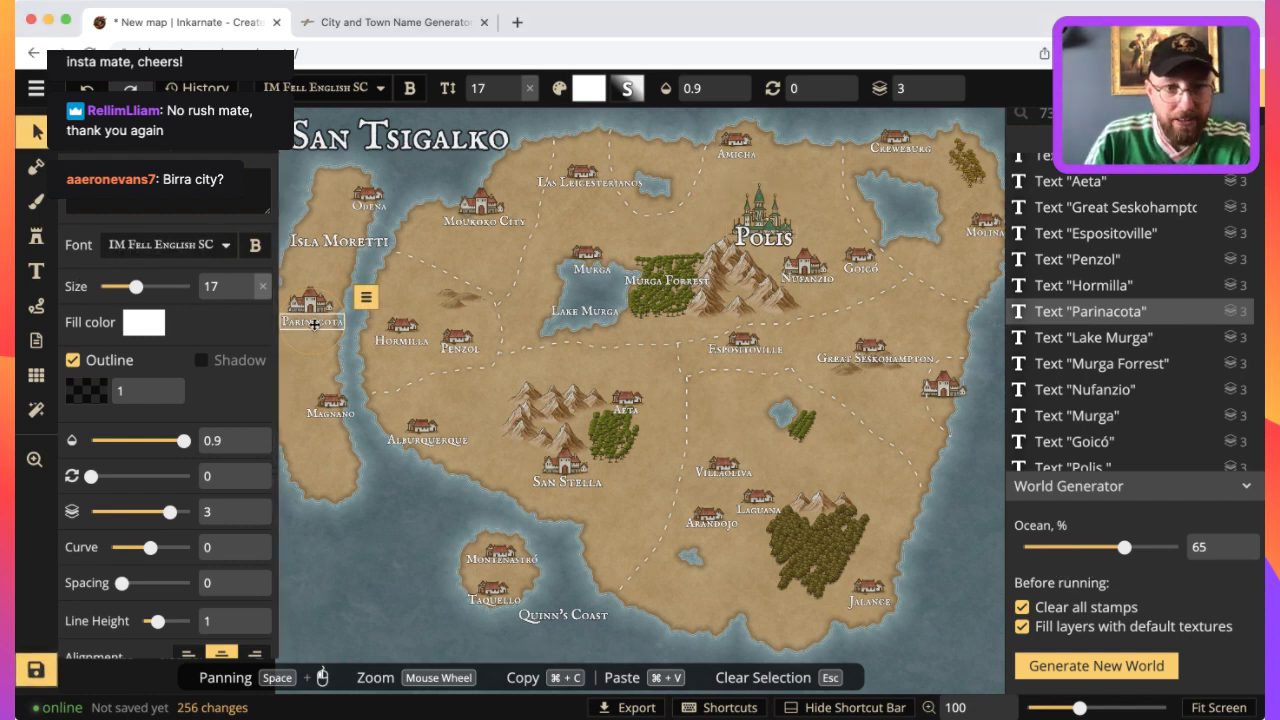
drag(311, 322, 946, 406)
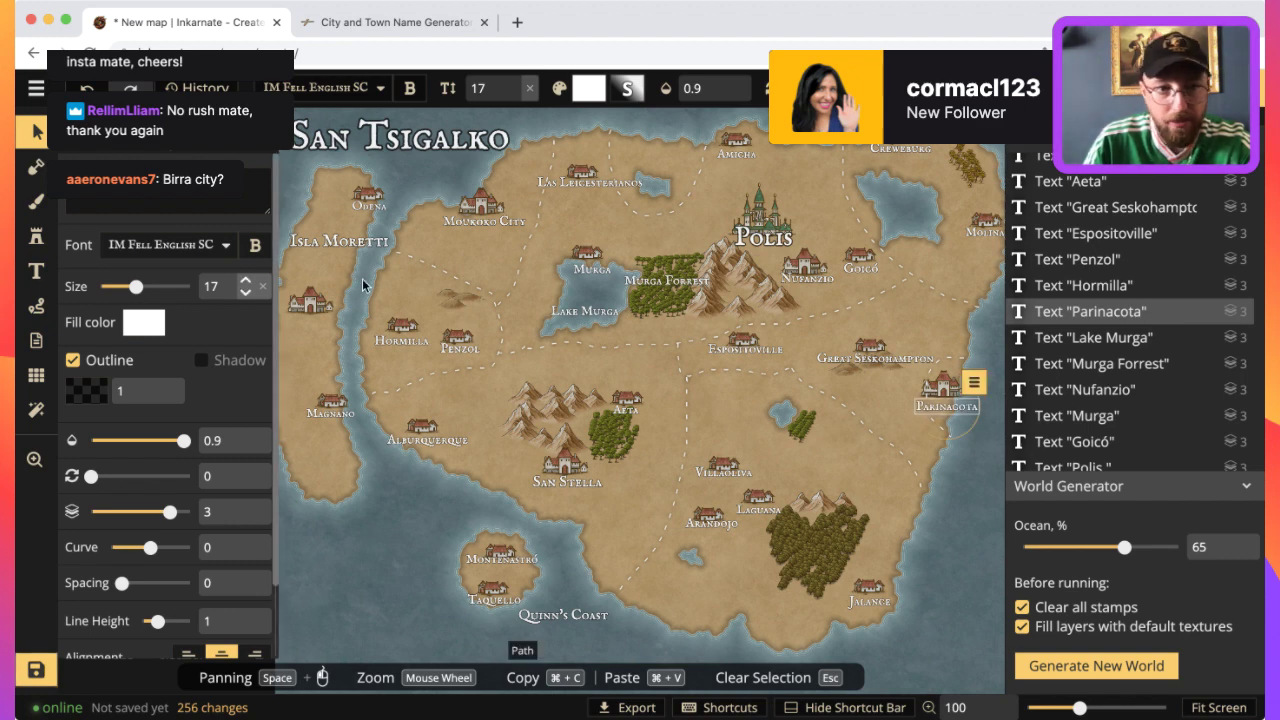
click(307, 332)
Add a "Birra City" label at size 17 beneath the unnamed city on Isla Moretti, and clear the selection.
click(36, 271)
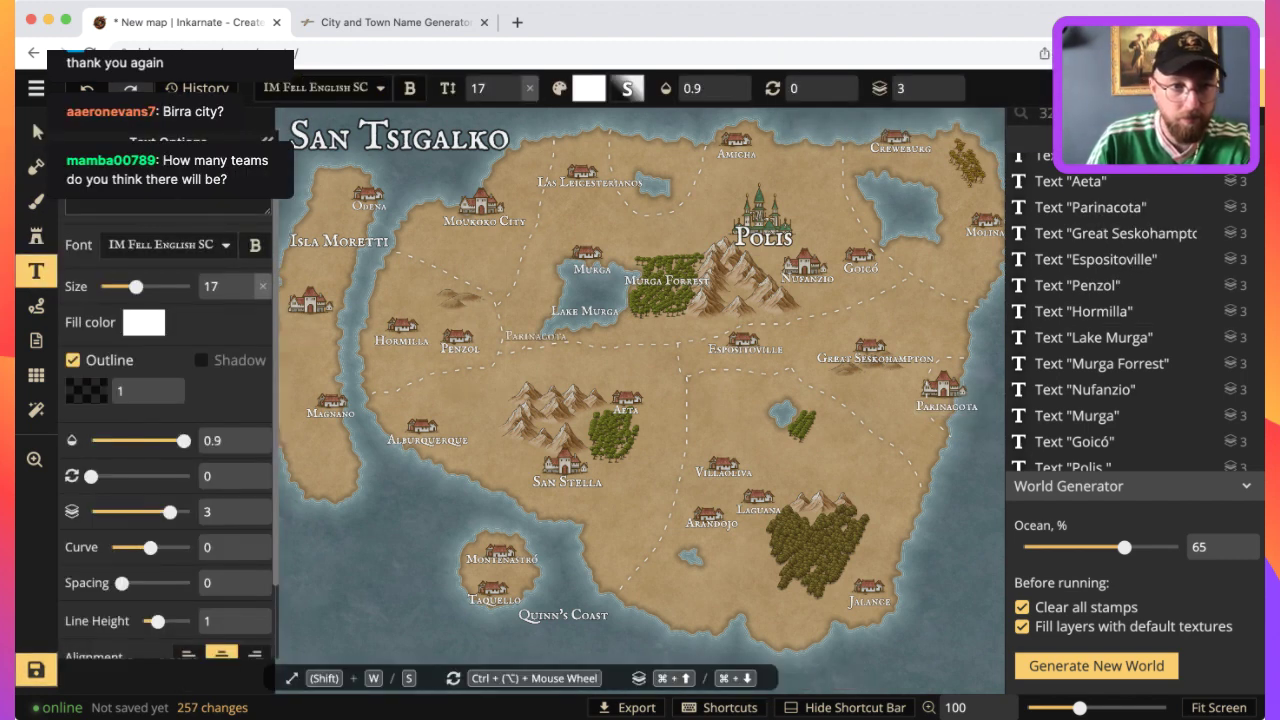
text(Birra City)
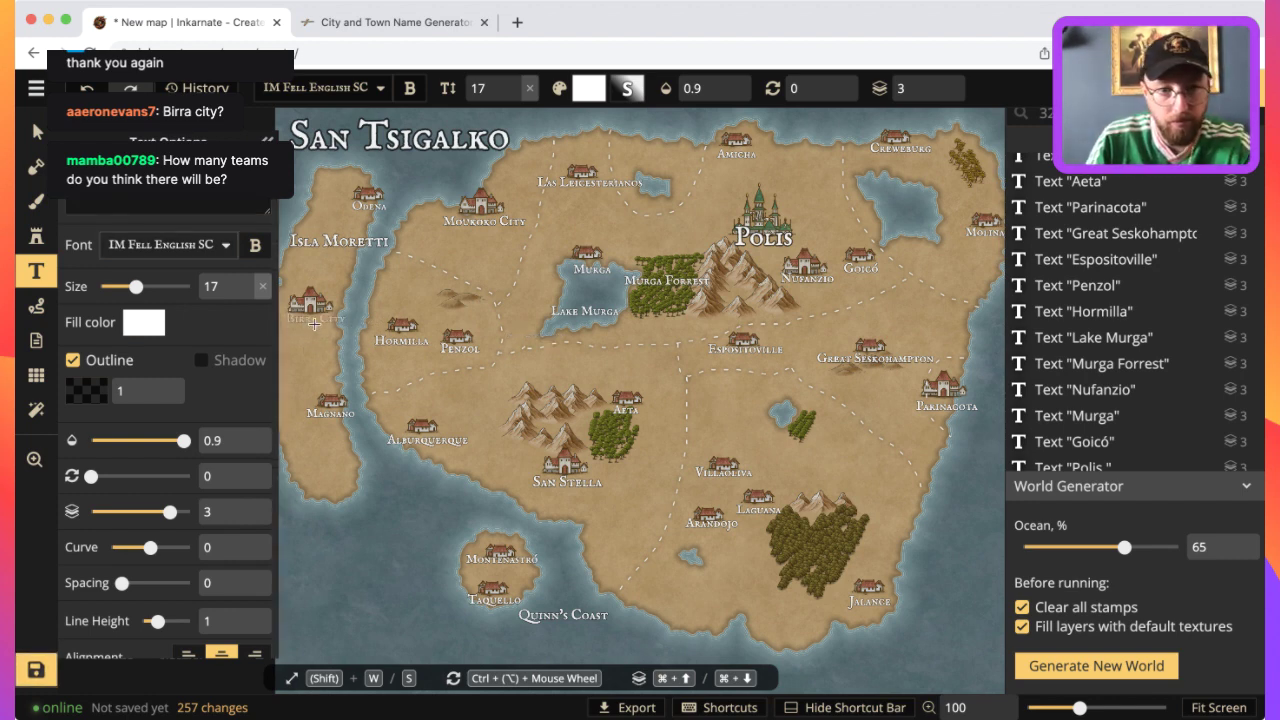
click(311, 320)
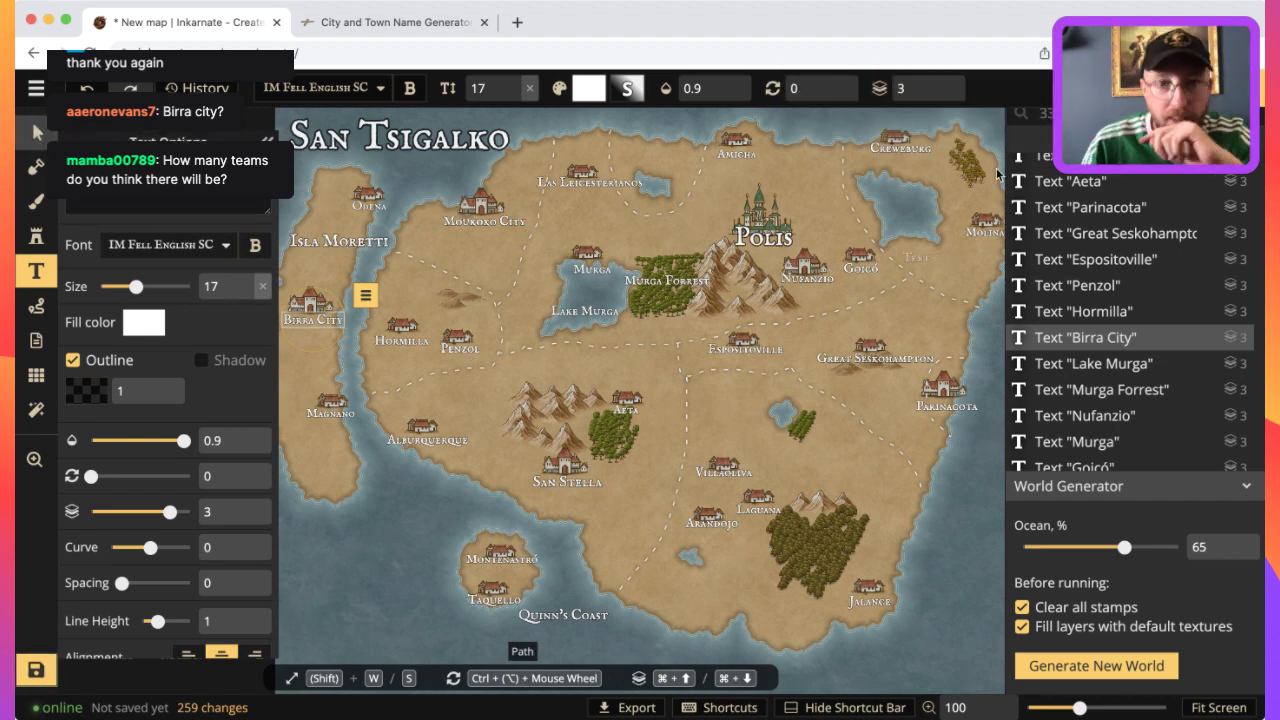
key(v)
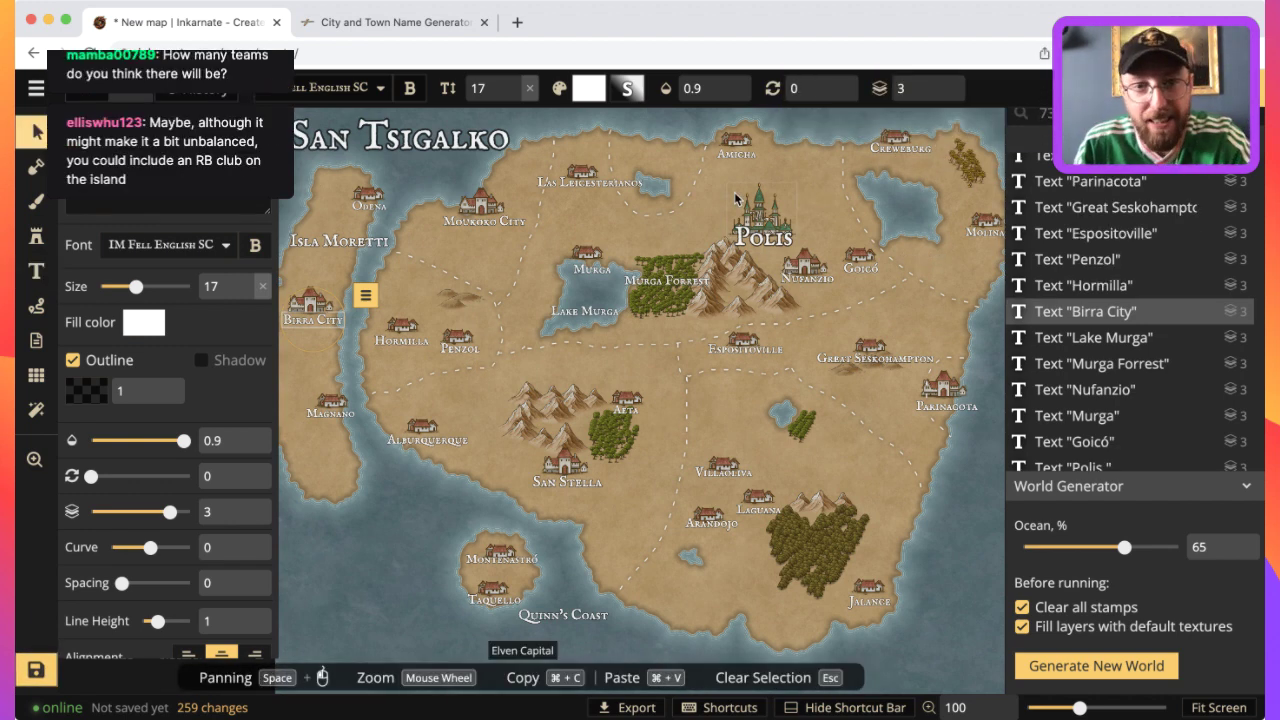
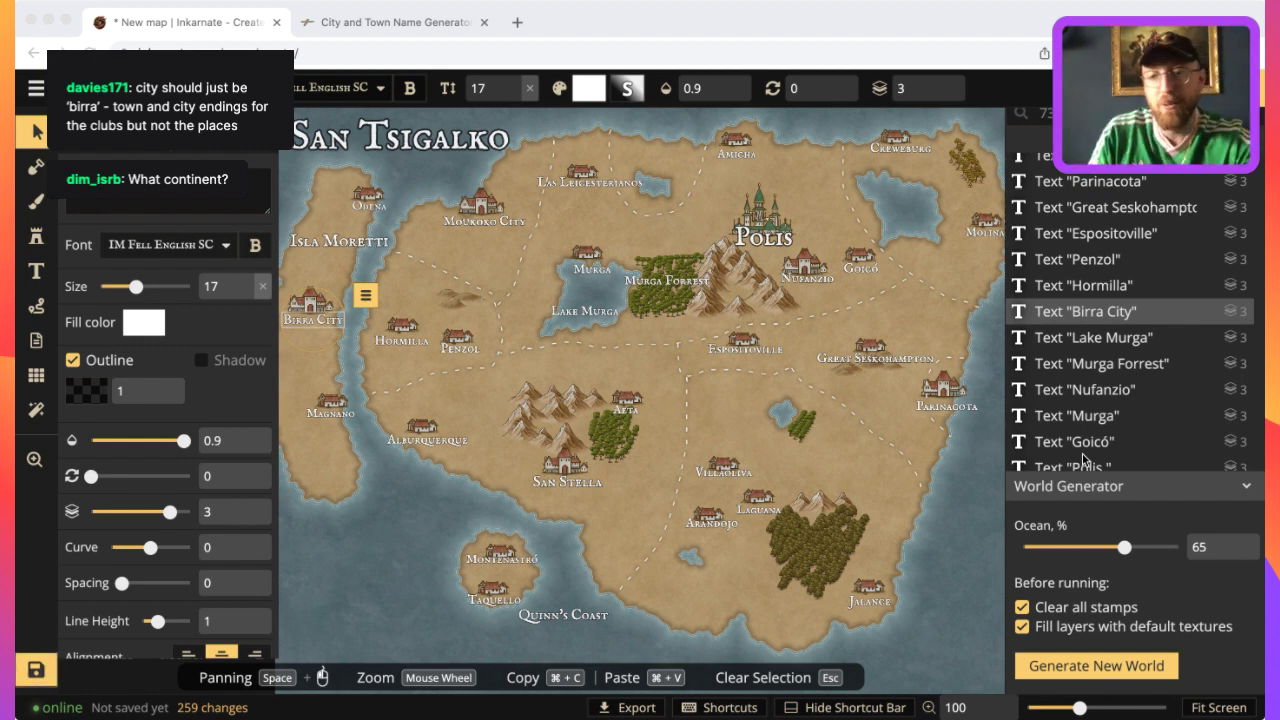
click(1086, 460)
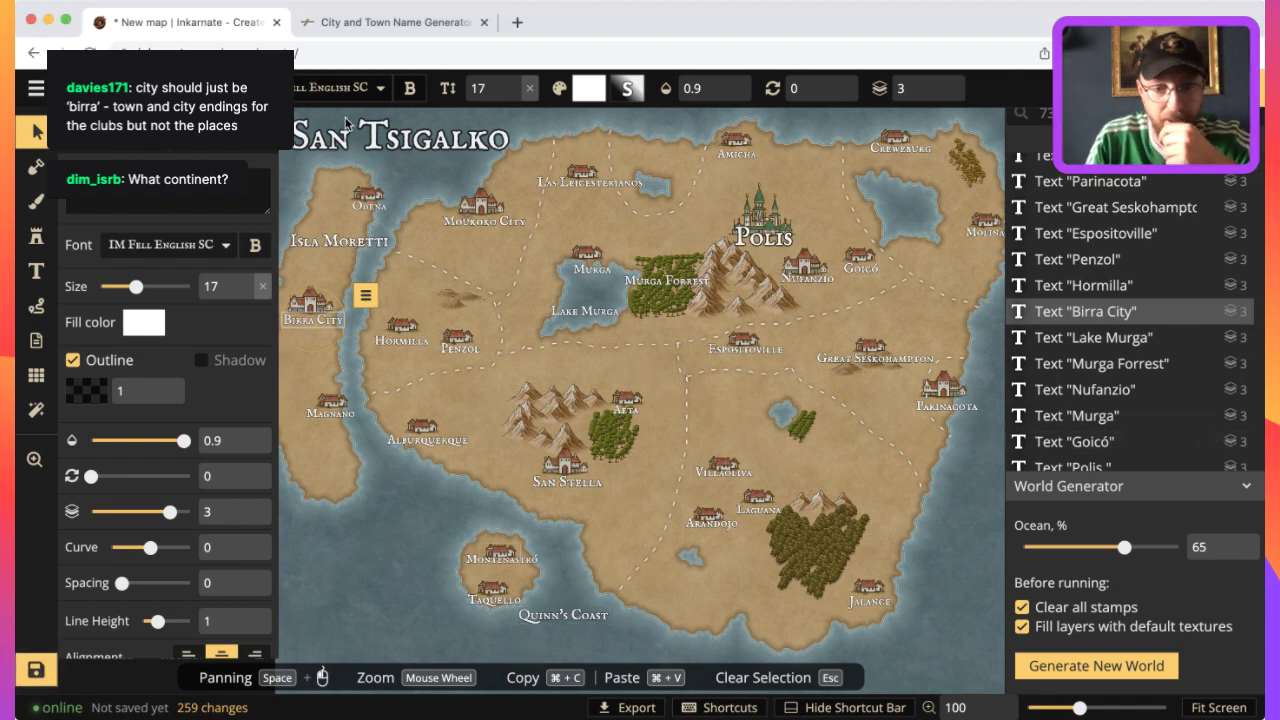
click(283, 181)
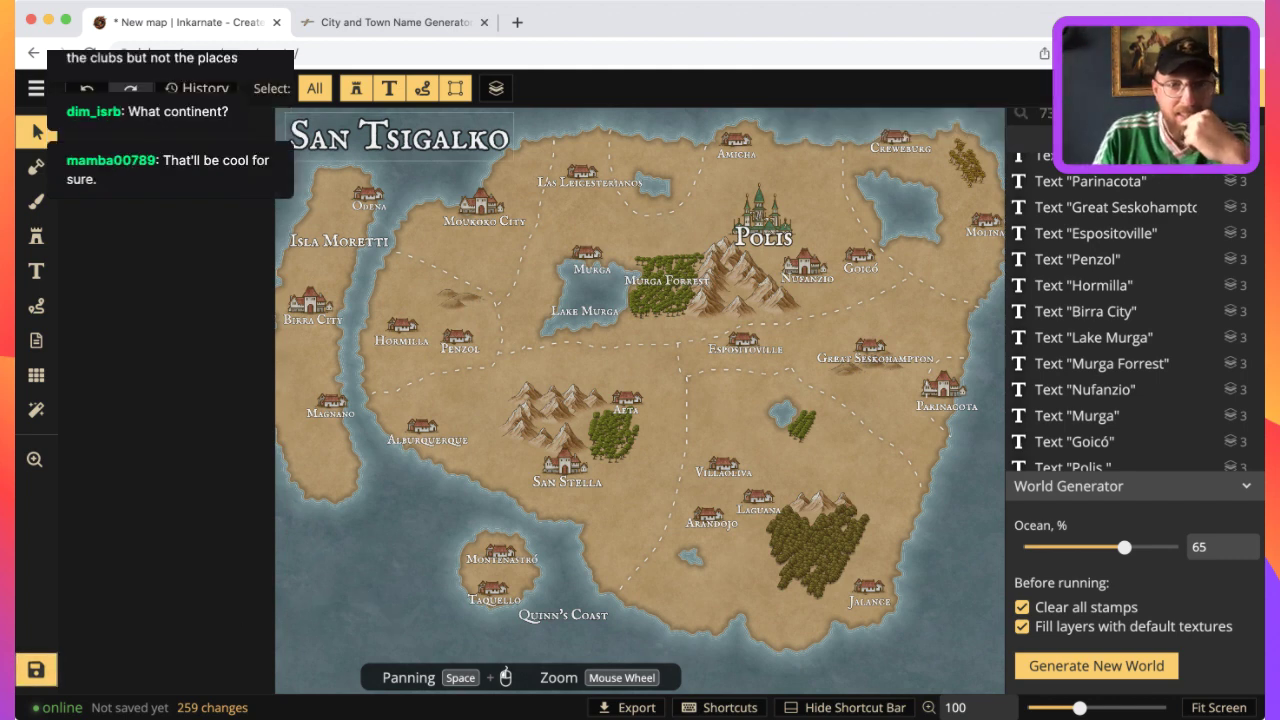
Search Google for "create country flag" in a new browser tab and open Scrontch's Flag Designer.
click(518, 23)
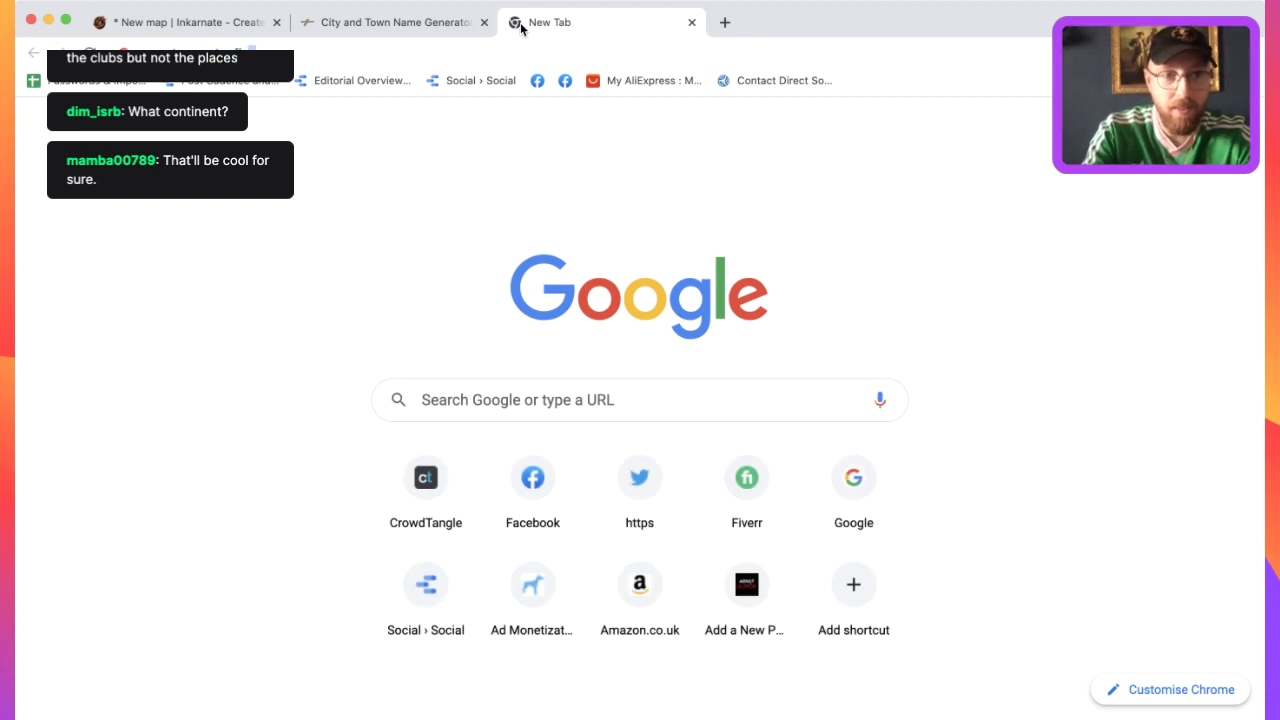
key(Return)
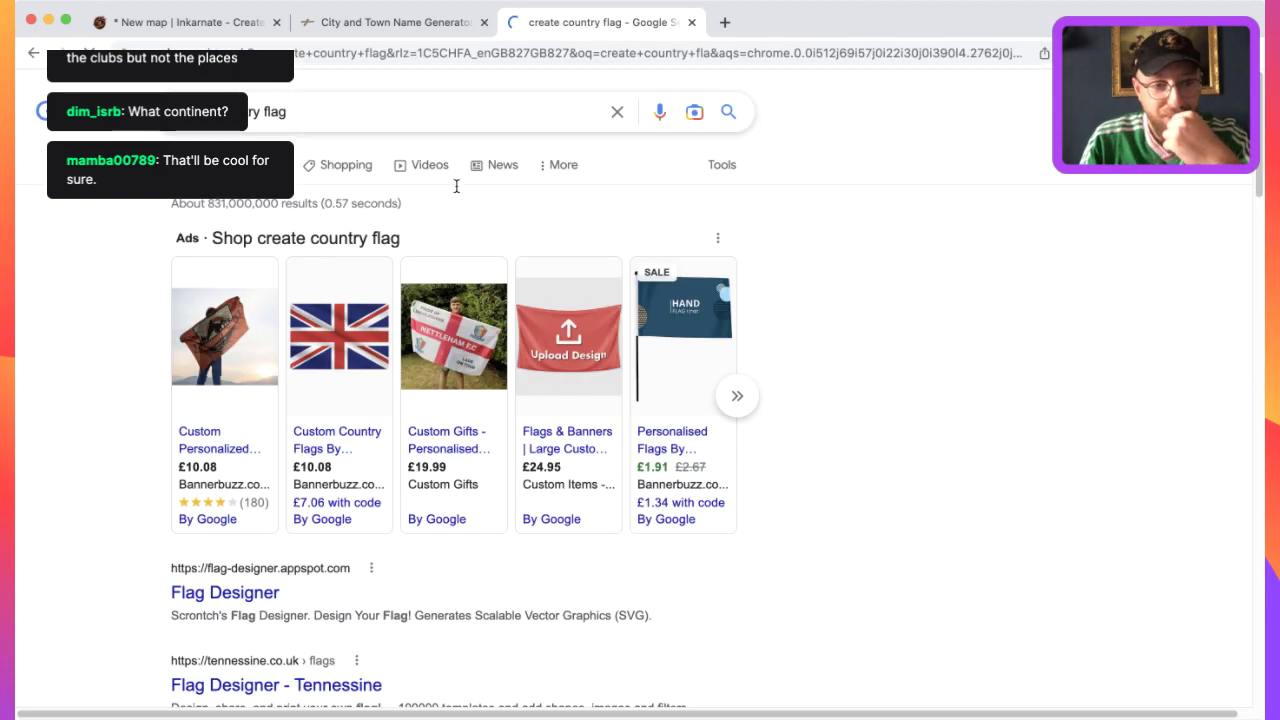
scroll(480, 300, down, 2)
click(215, 489)
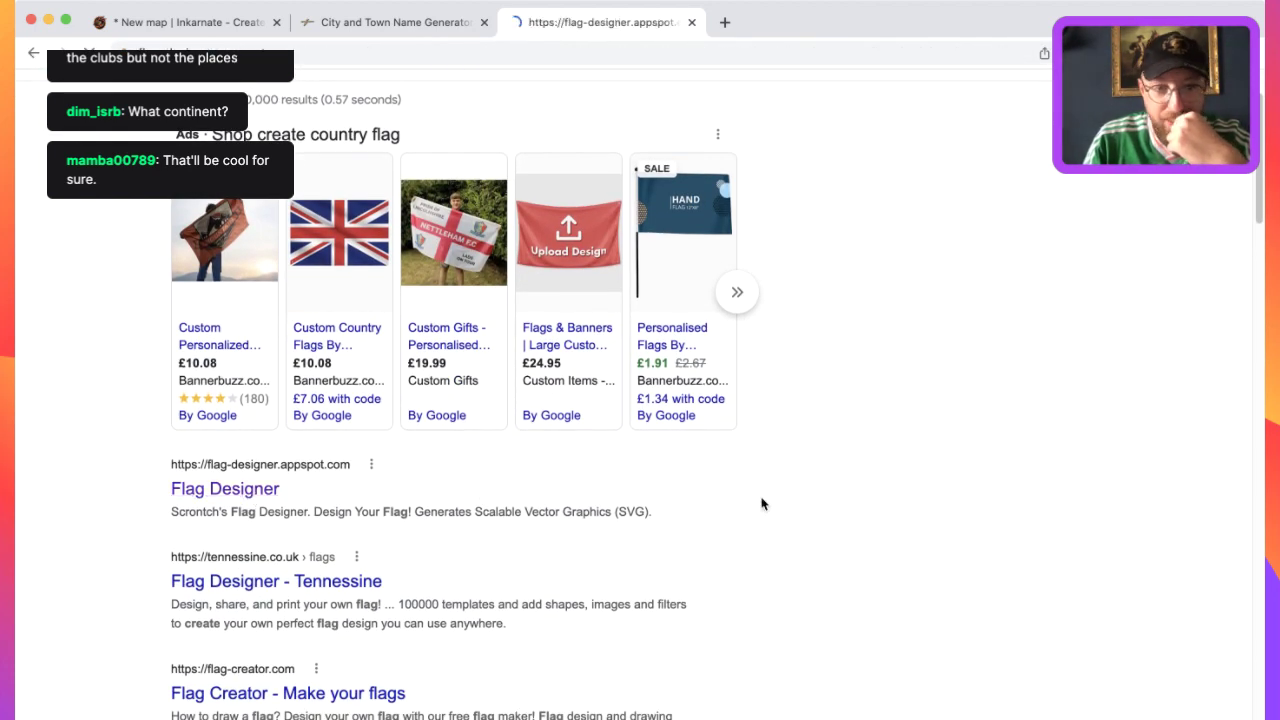
key(super+bracketleft)
key(super+bracketright)
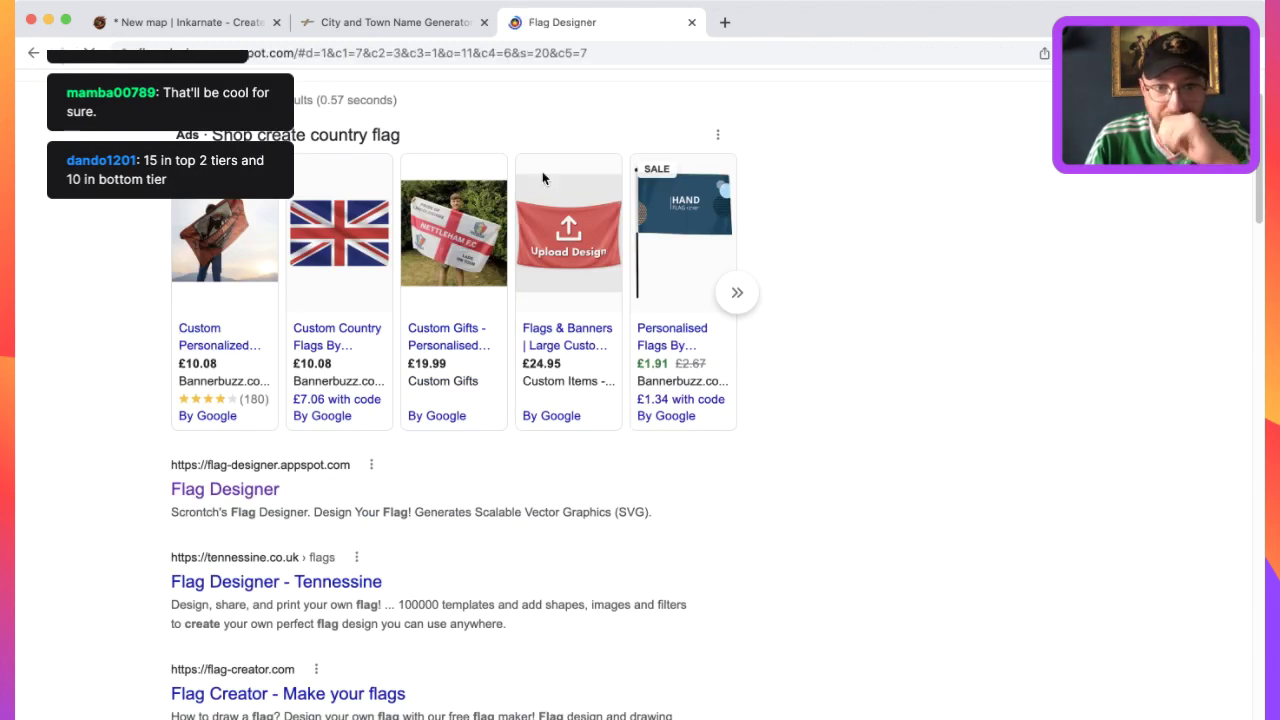
Generate a series of random flags in Scrontch's Flag Designer to find a suitable country flag.
key(Return)
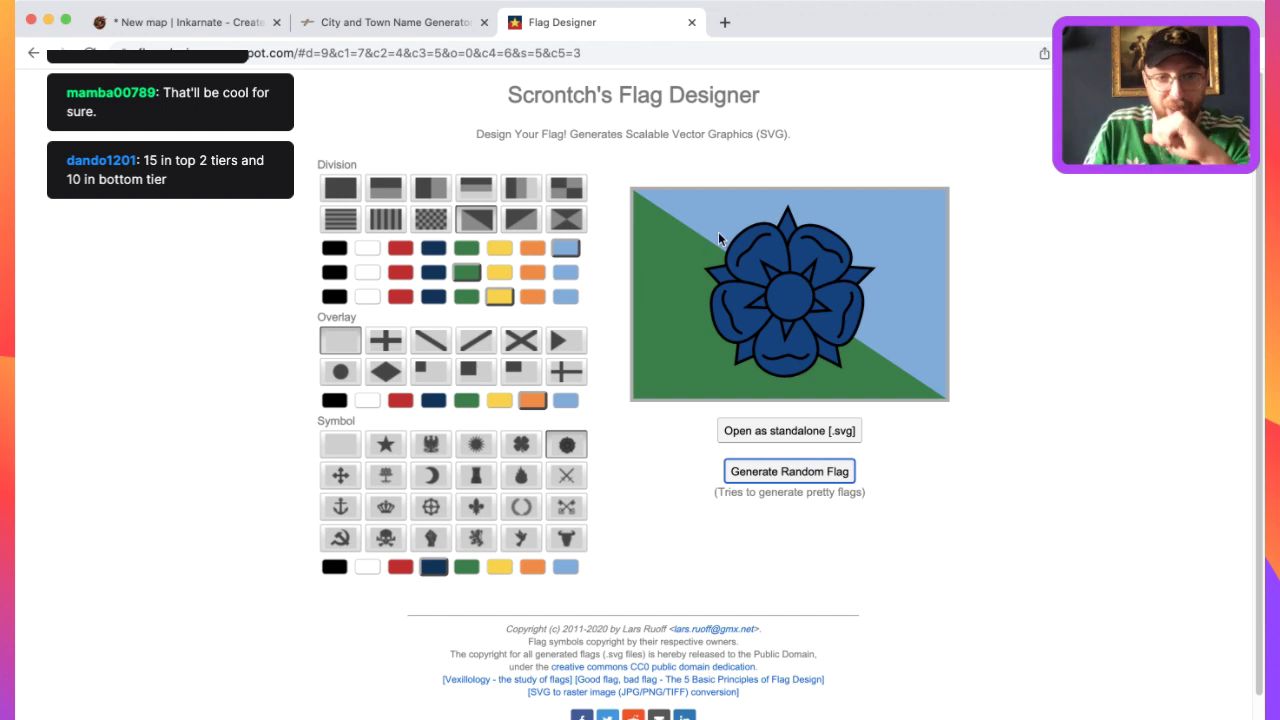
click(790, 479)
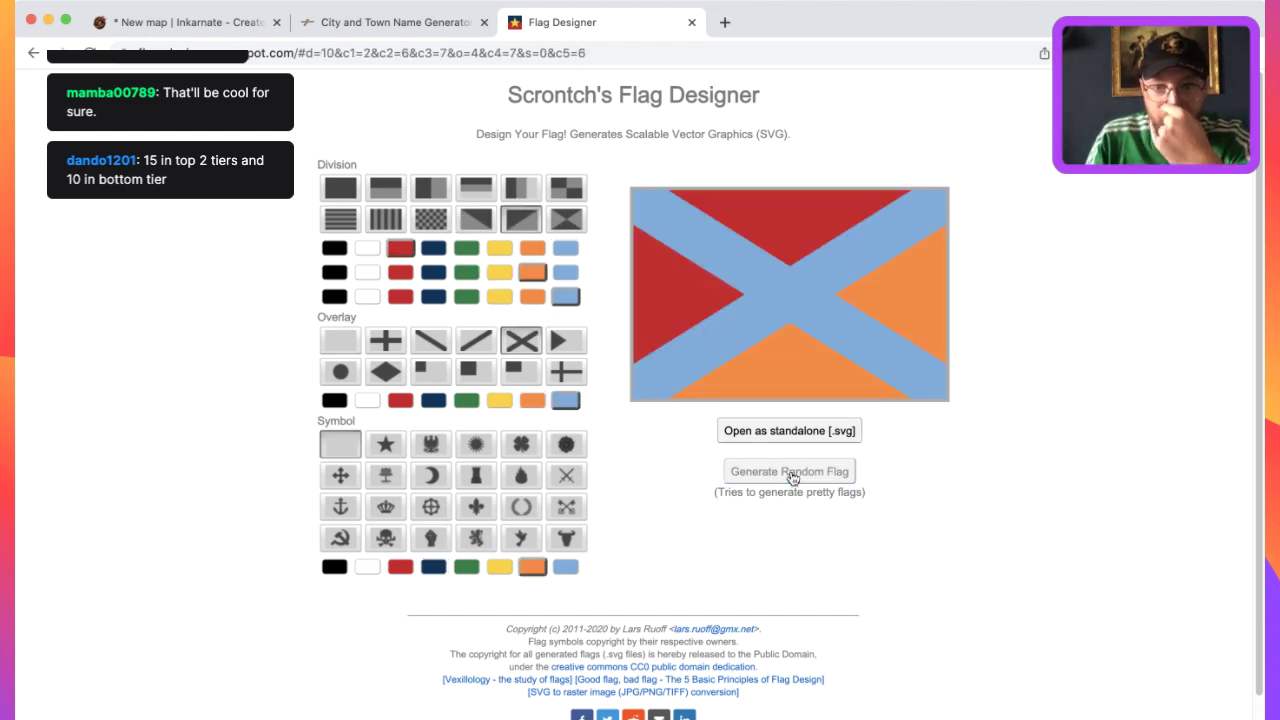
click(789, 478)
click(788, 476)
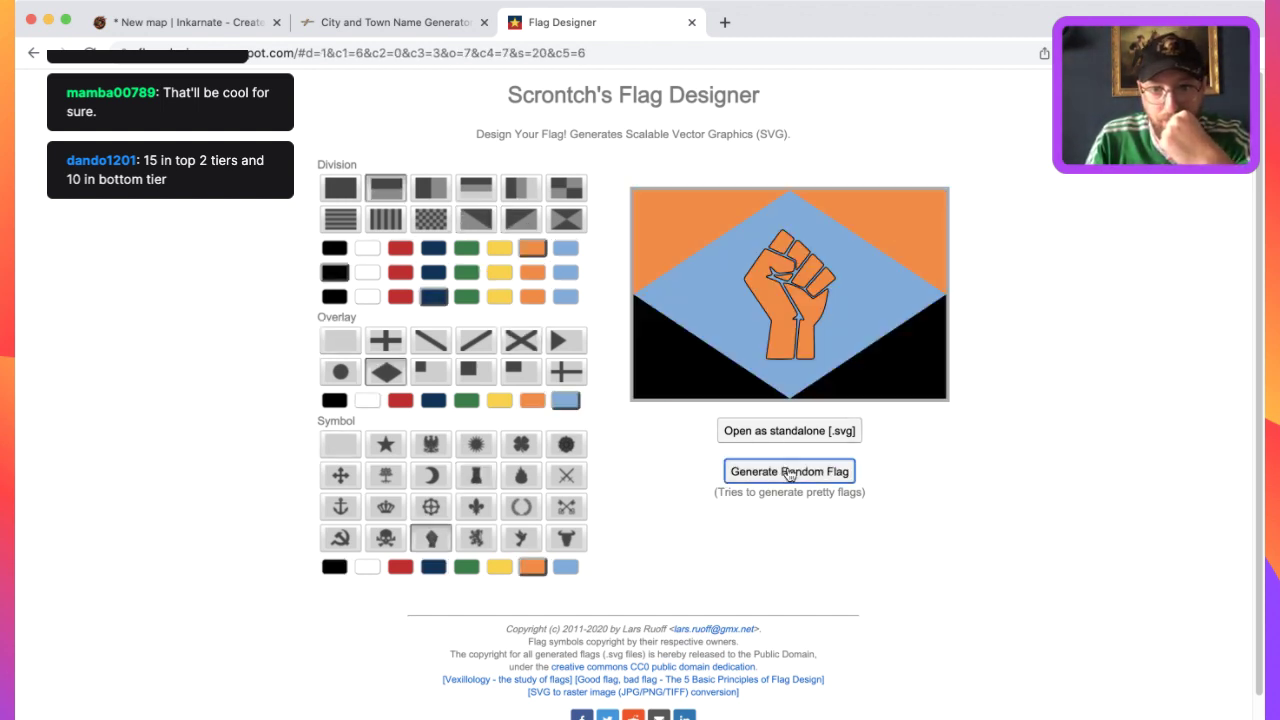
click(789, 474)
click(790, 474)
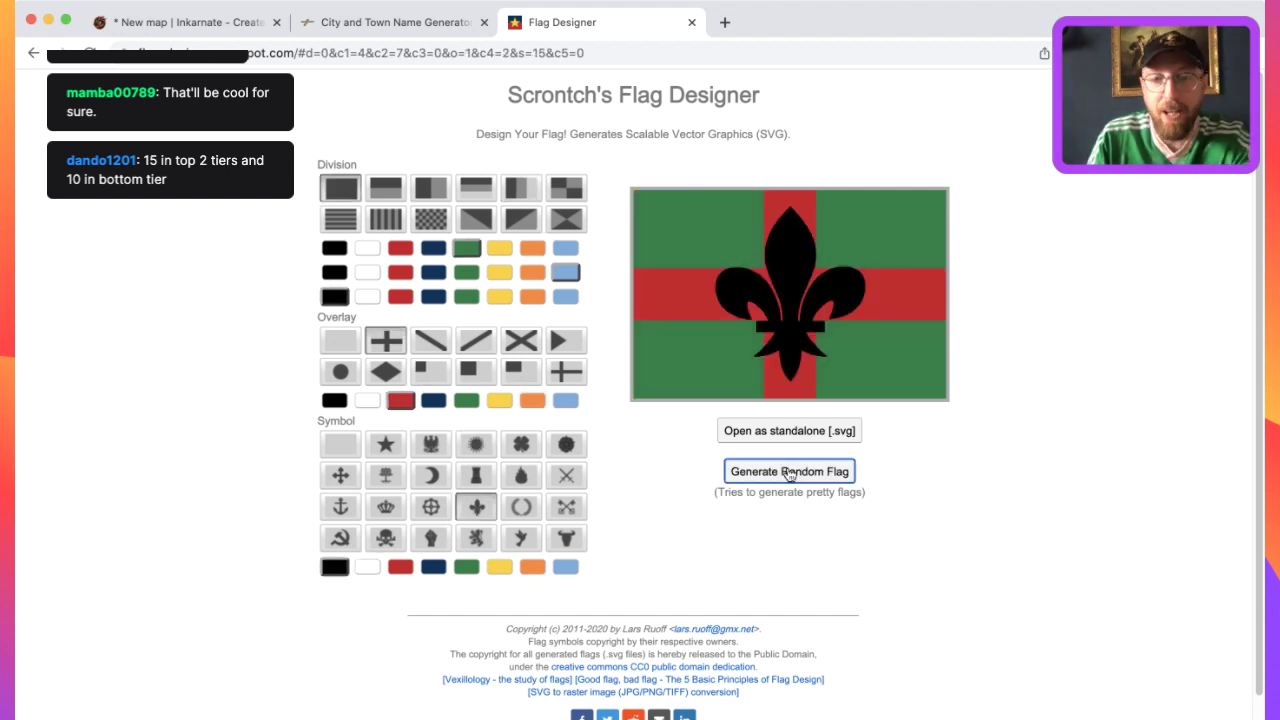
click(789, 474)
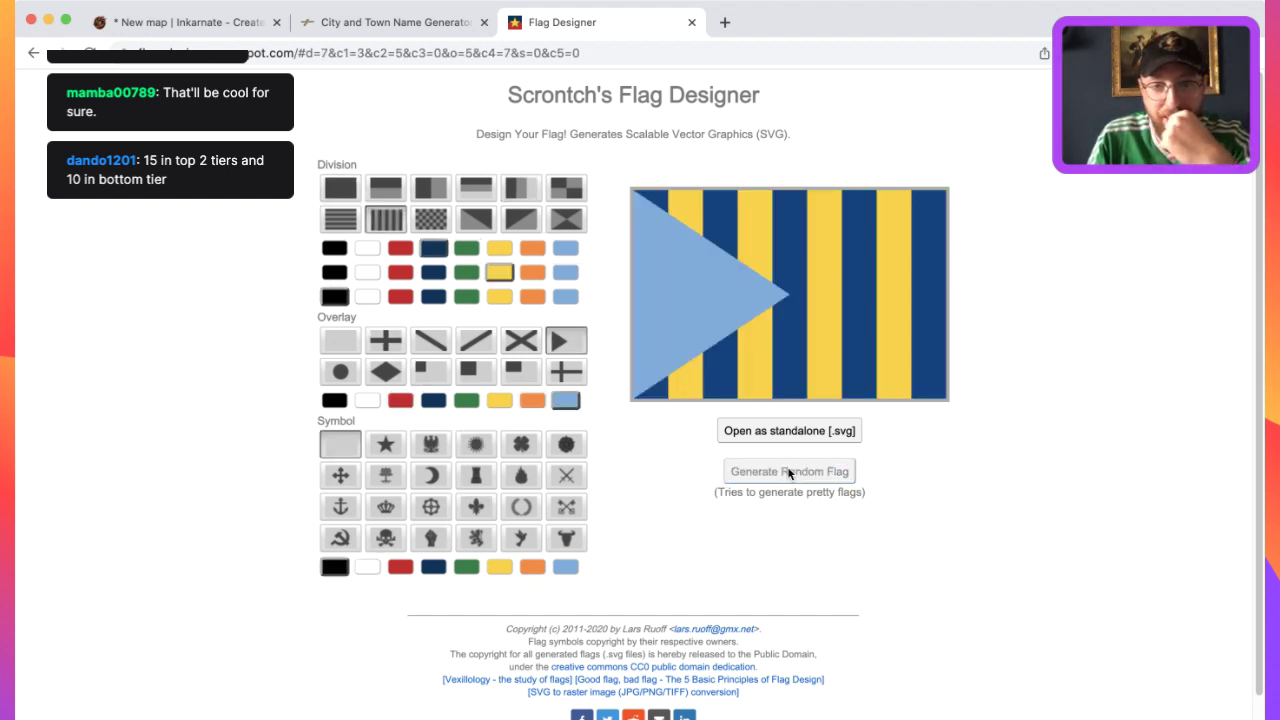
click(789, 474)
click(789, 474)
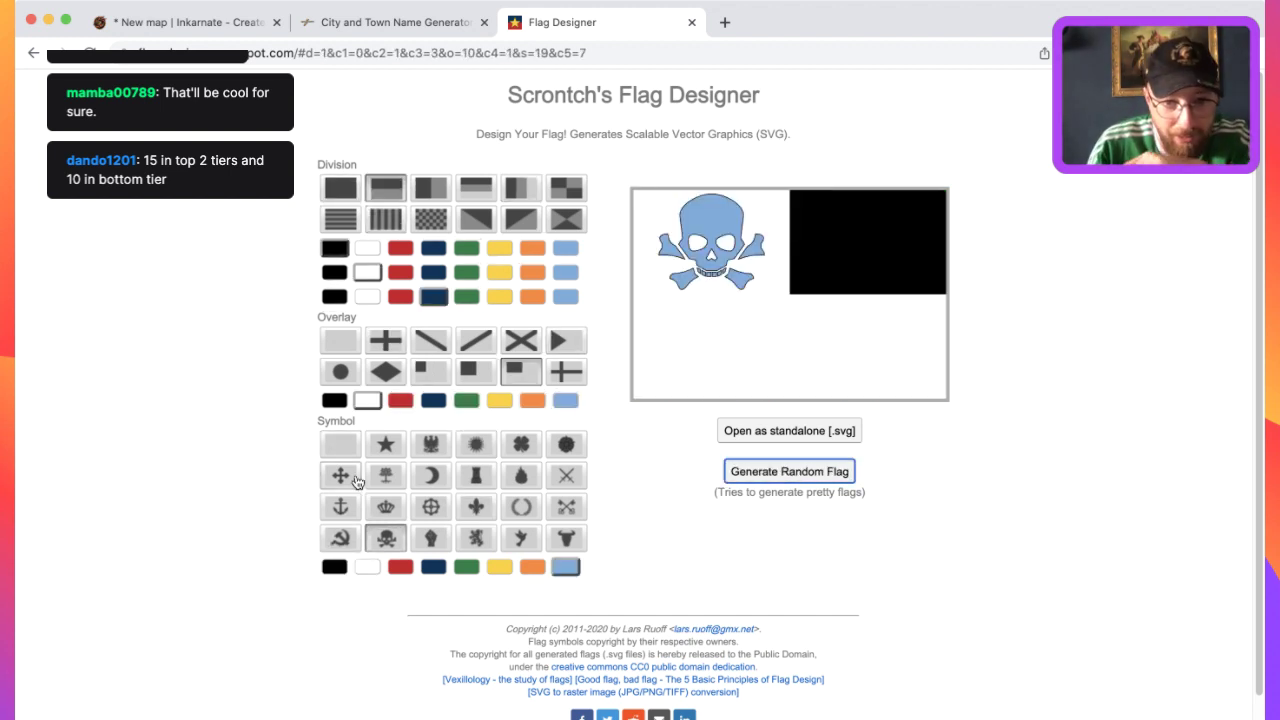
Return through the generated flags to the navy and yellow vertically striped design with the light blue triangle.
scroll(357, 482, down, 1)
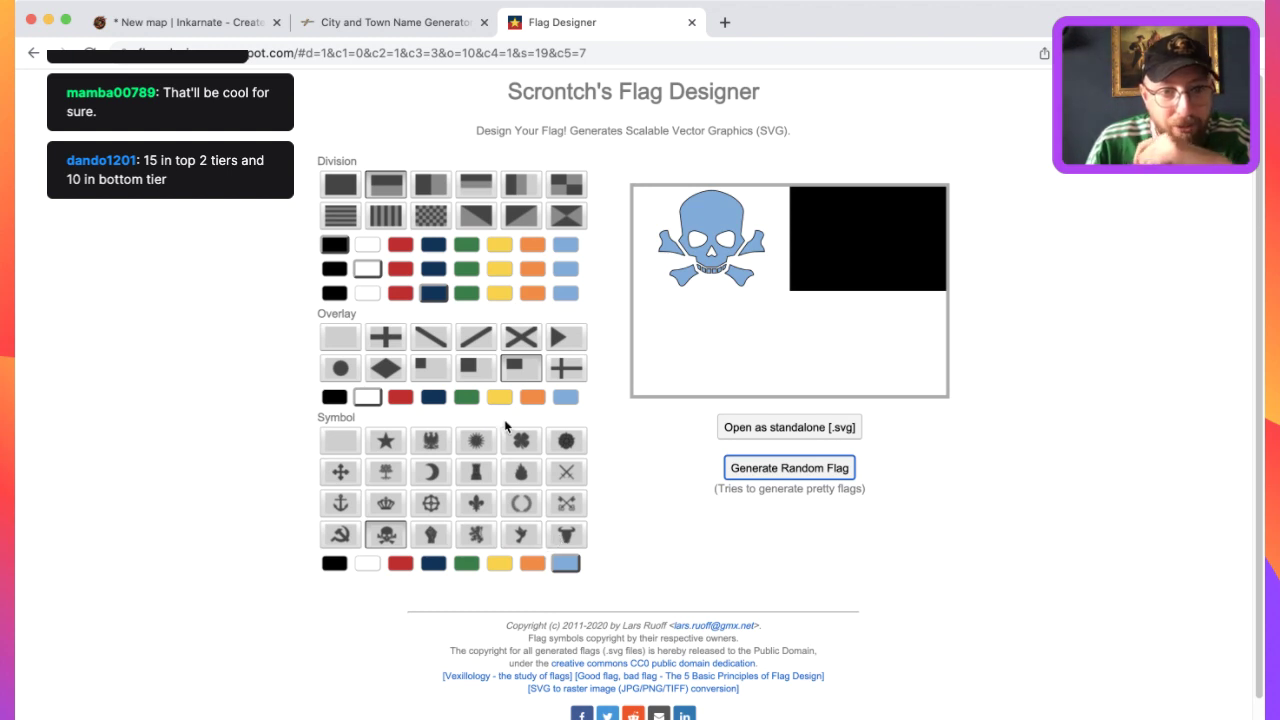
key(super+bracketleft)
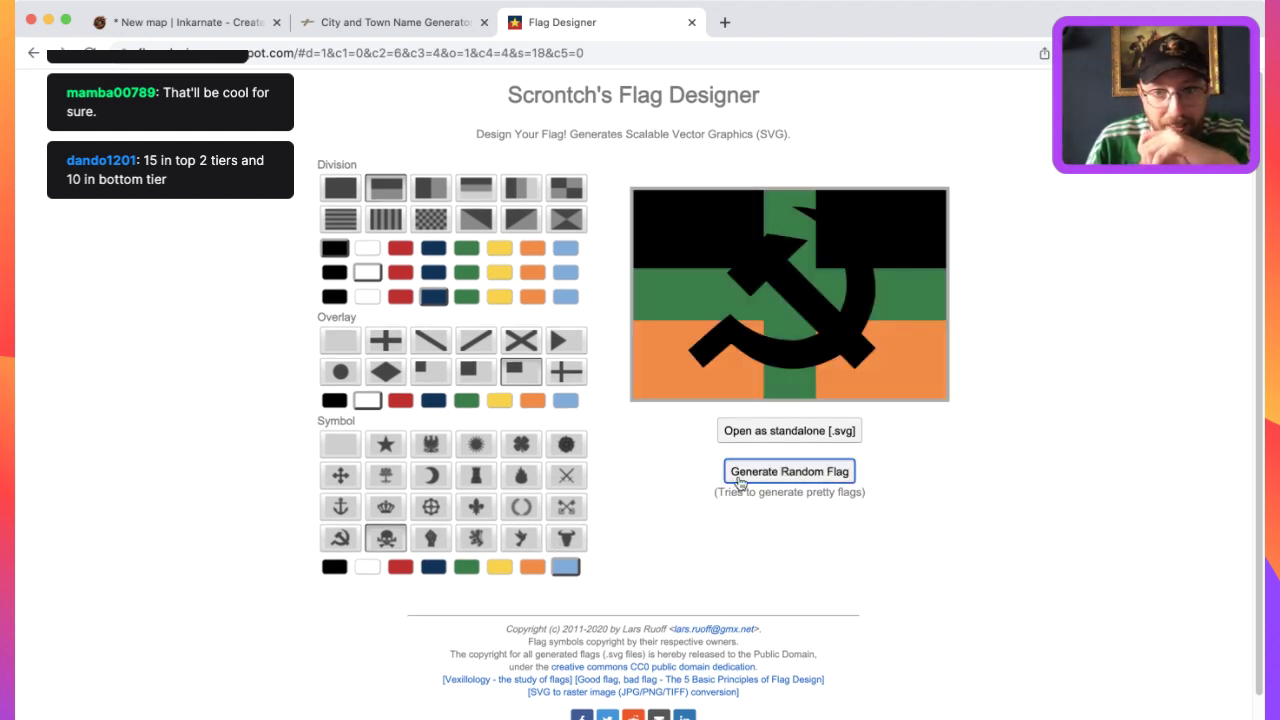
key(super+bracketright)
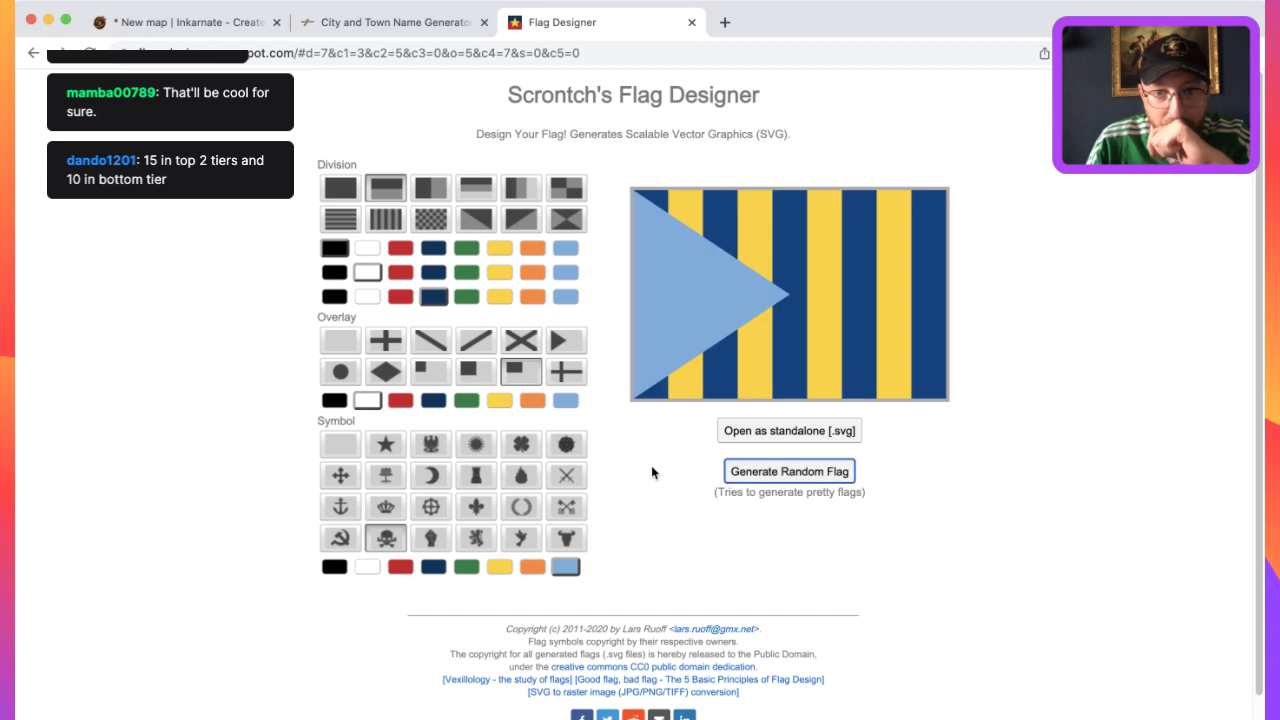
Move on through the generated flags to the vertical orange, light blue and green design with the white sun.
key(Return)
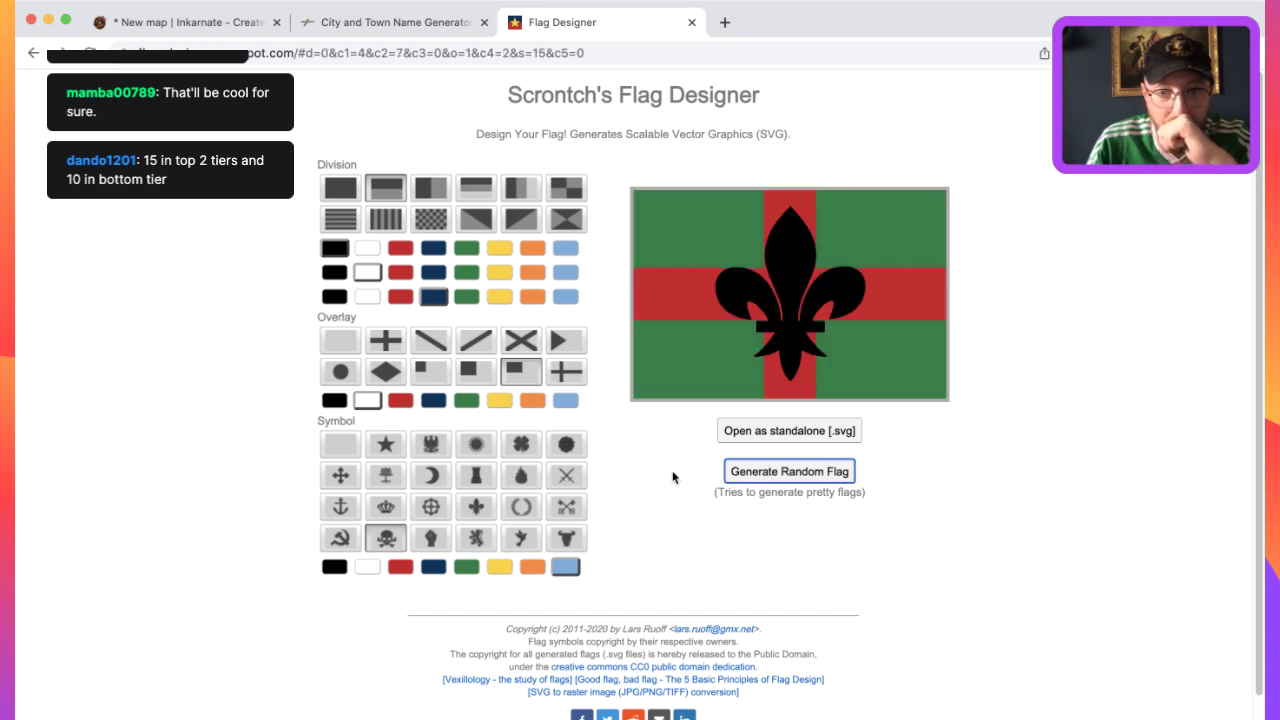
click(687, 479)
key(Tab)
key(Return)
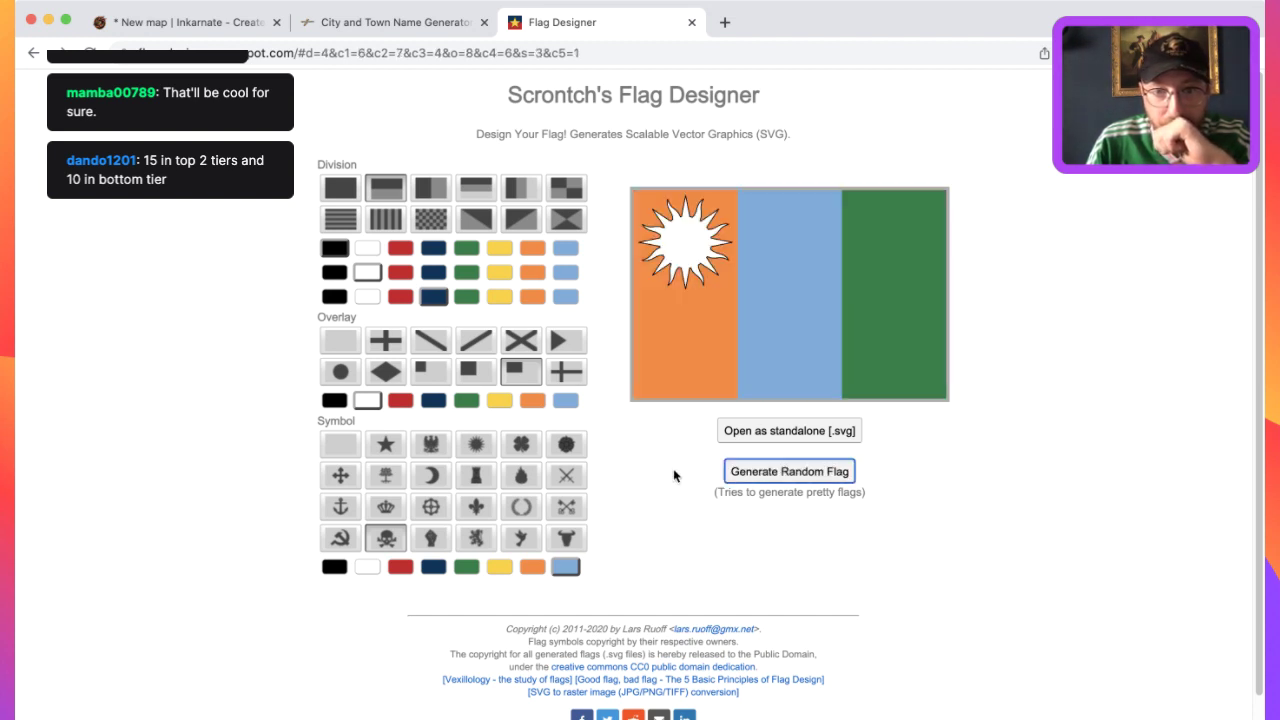
click(685, 256)
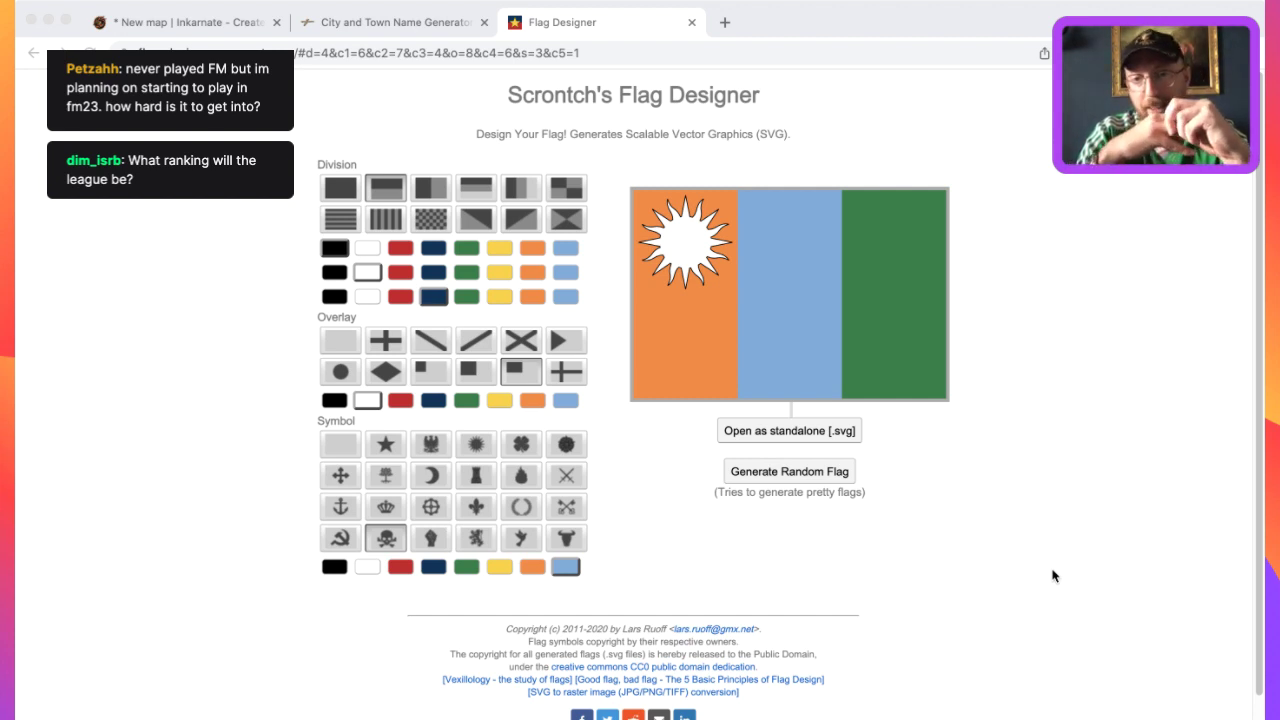
click(1030, 560)
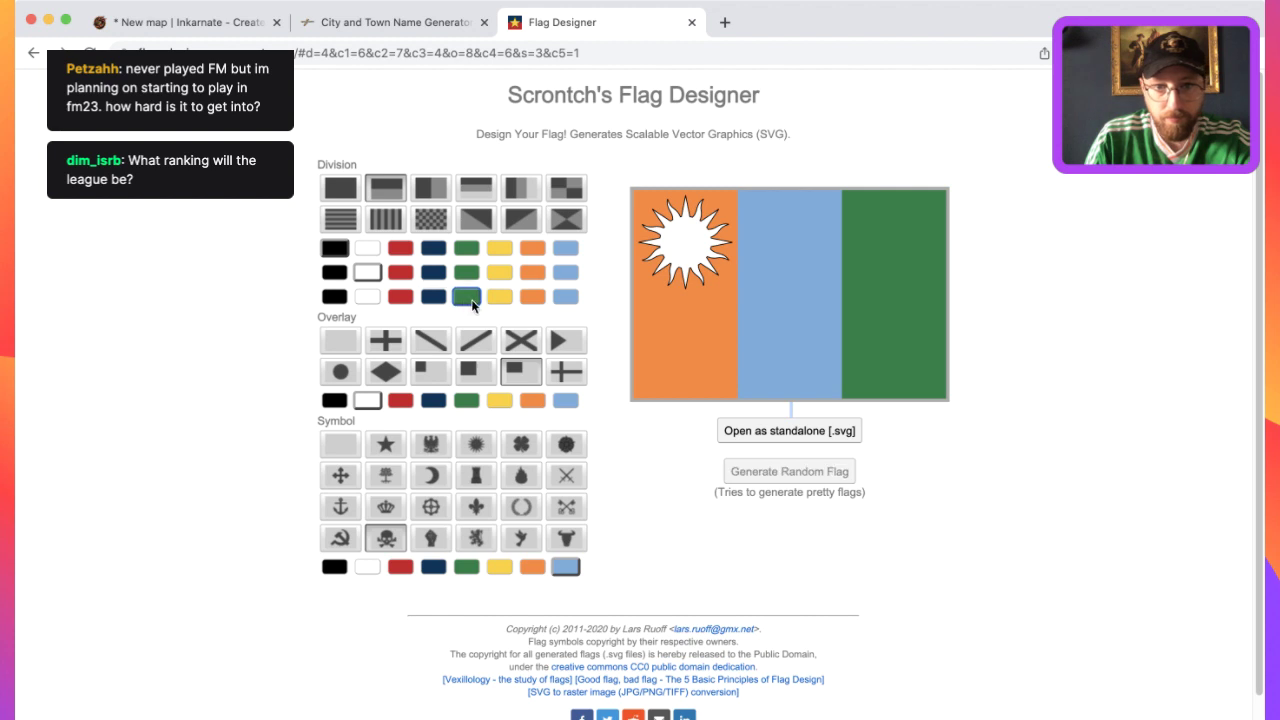
Try orange, light blue, navy, red, white and green on the flag's third stripe, and settle on yellow.
click(499, 296)
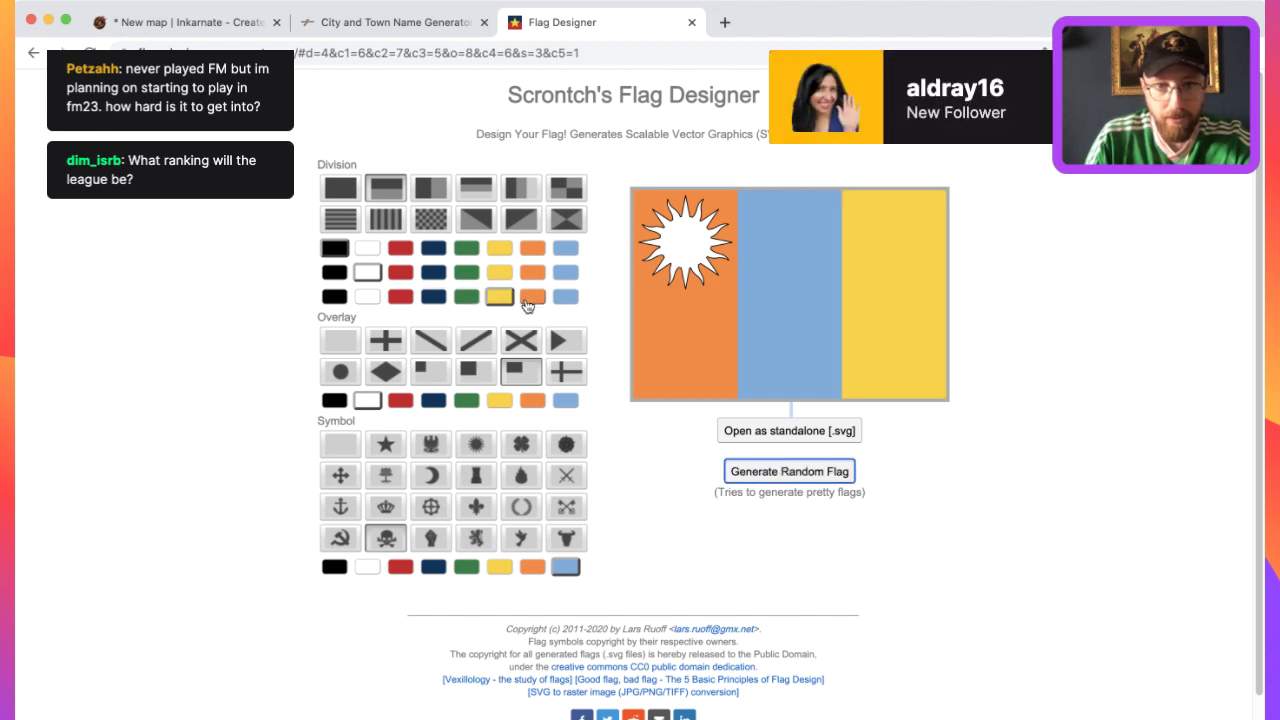
click(532, 296)
click(565, 296)
click(438, 298)
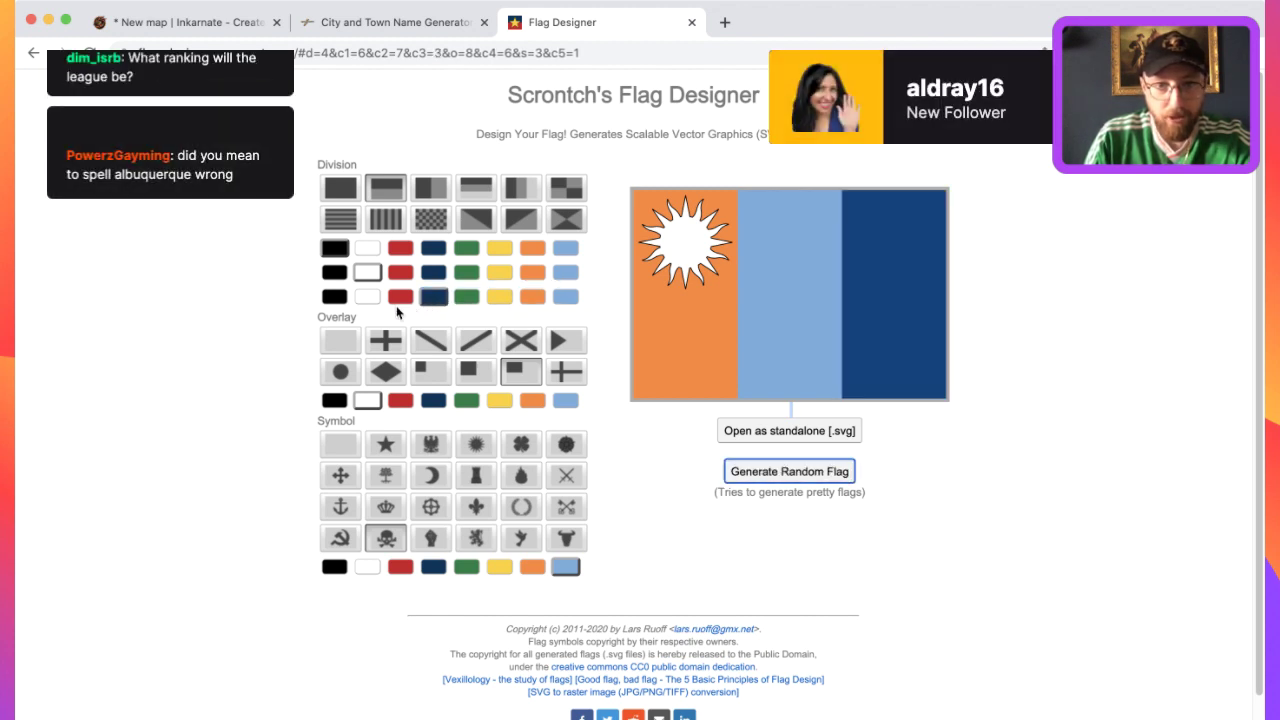
click(401, 296)
click(368, 297)
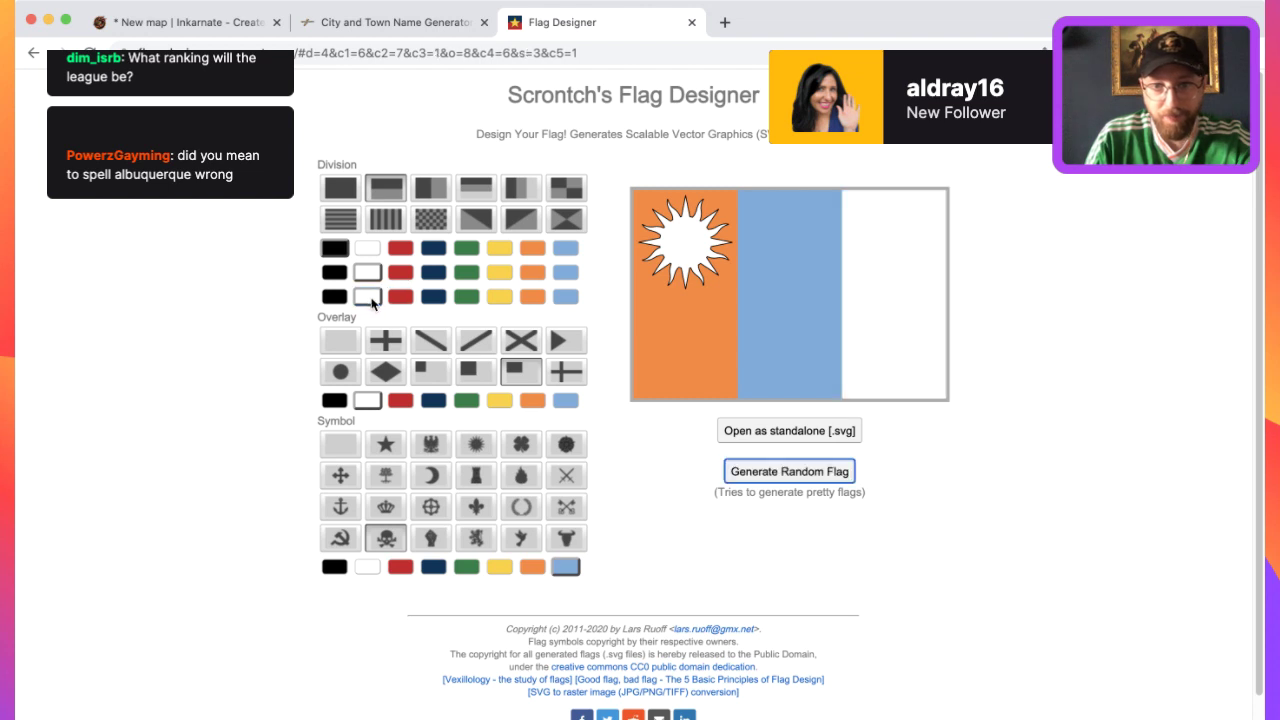
click(399, 298)
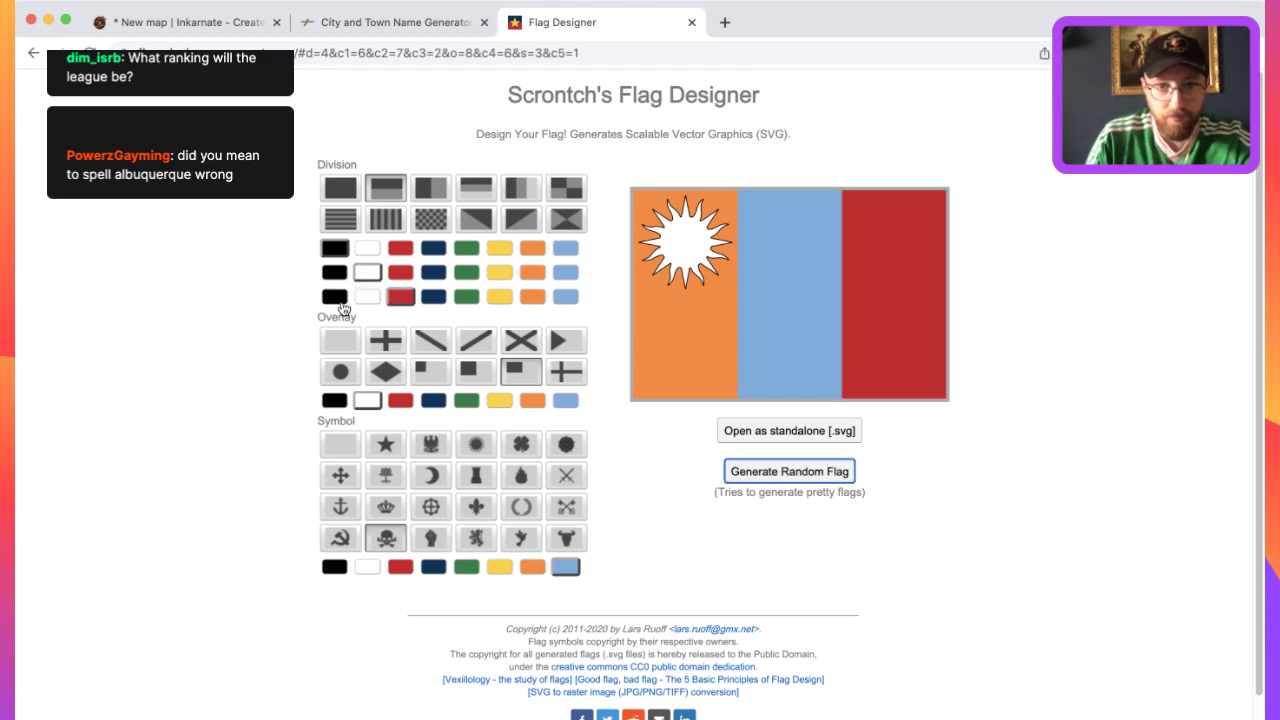
click(433, 297)
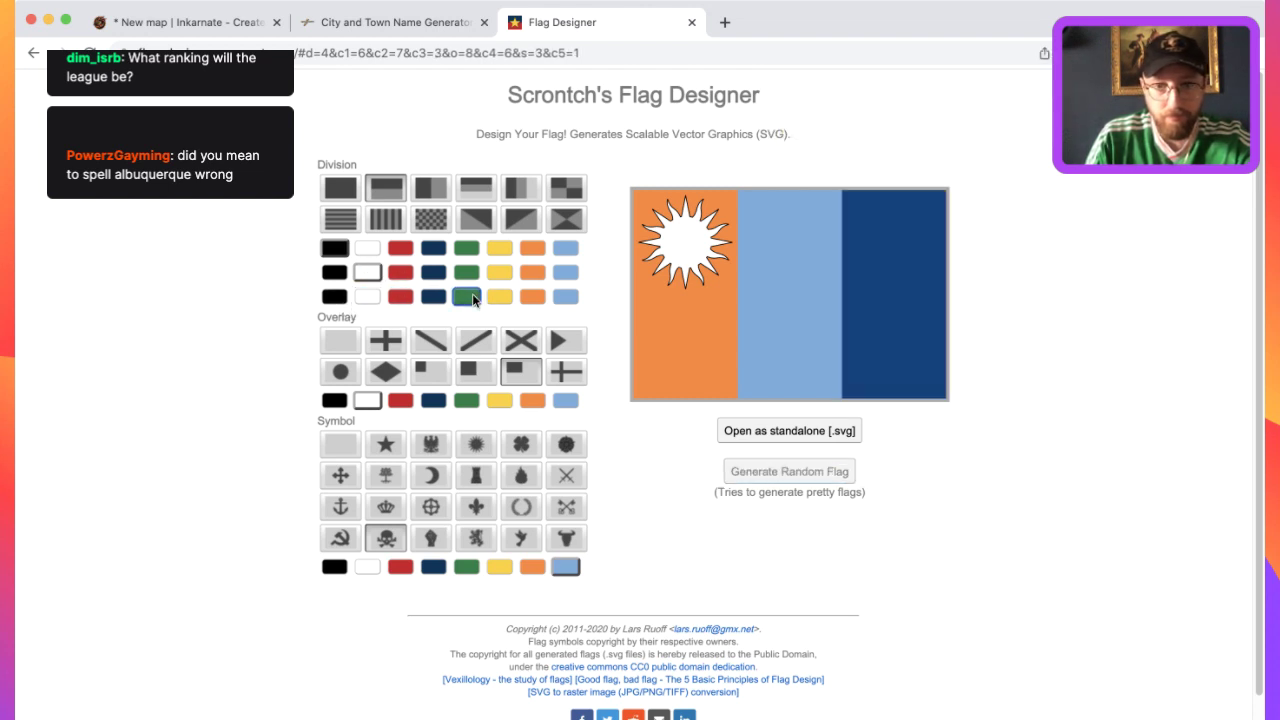
click(470, 296)
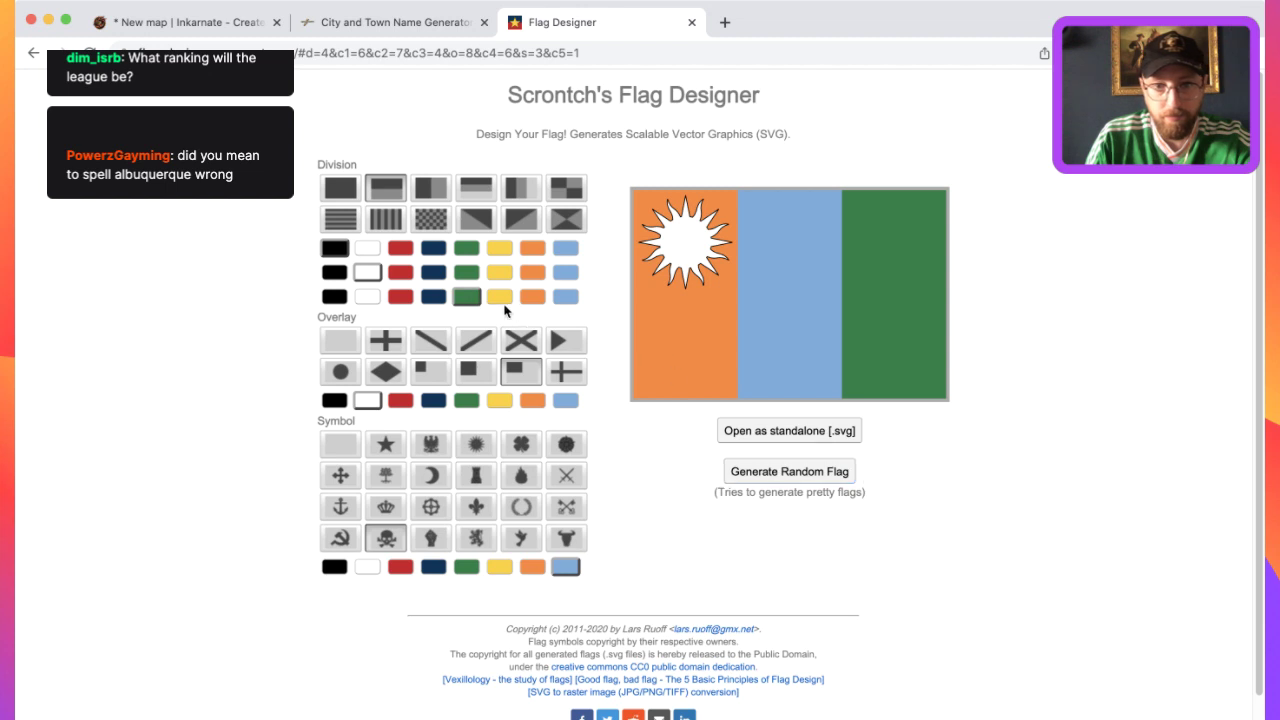
click(502, 299)
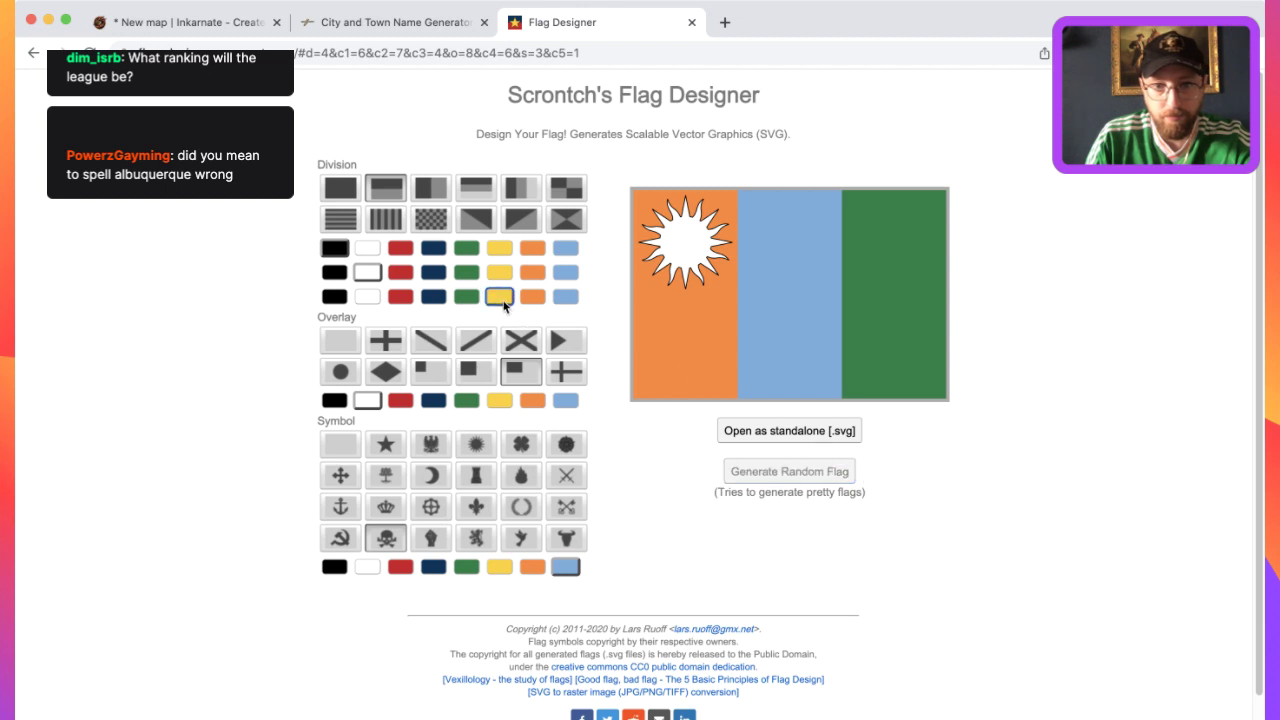
Recolour the flag's middle stripe green and its first stripe yellow.
click(460, 271)
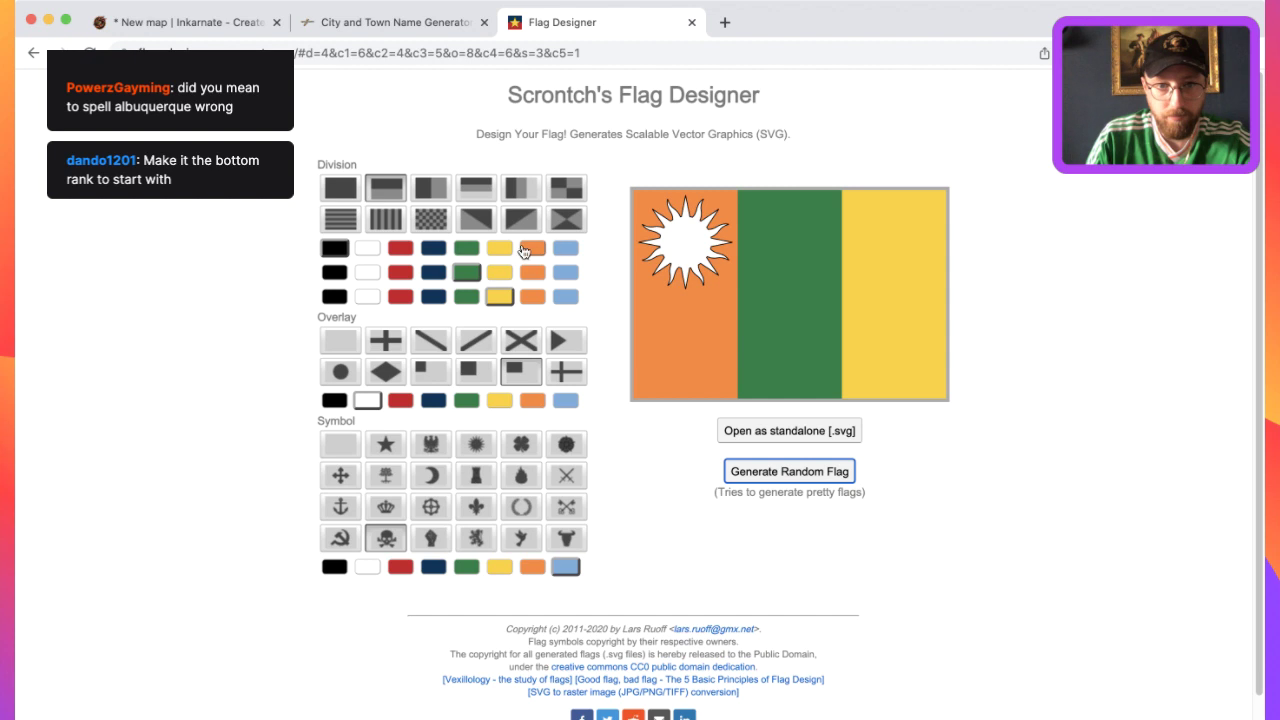
click(497, 249)
click(469, 254)
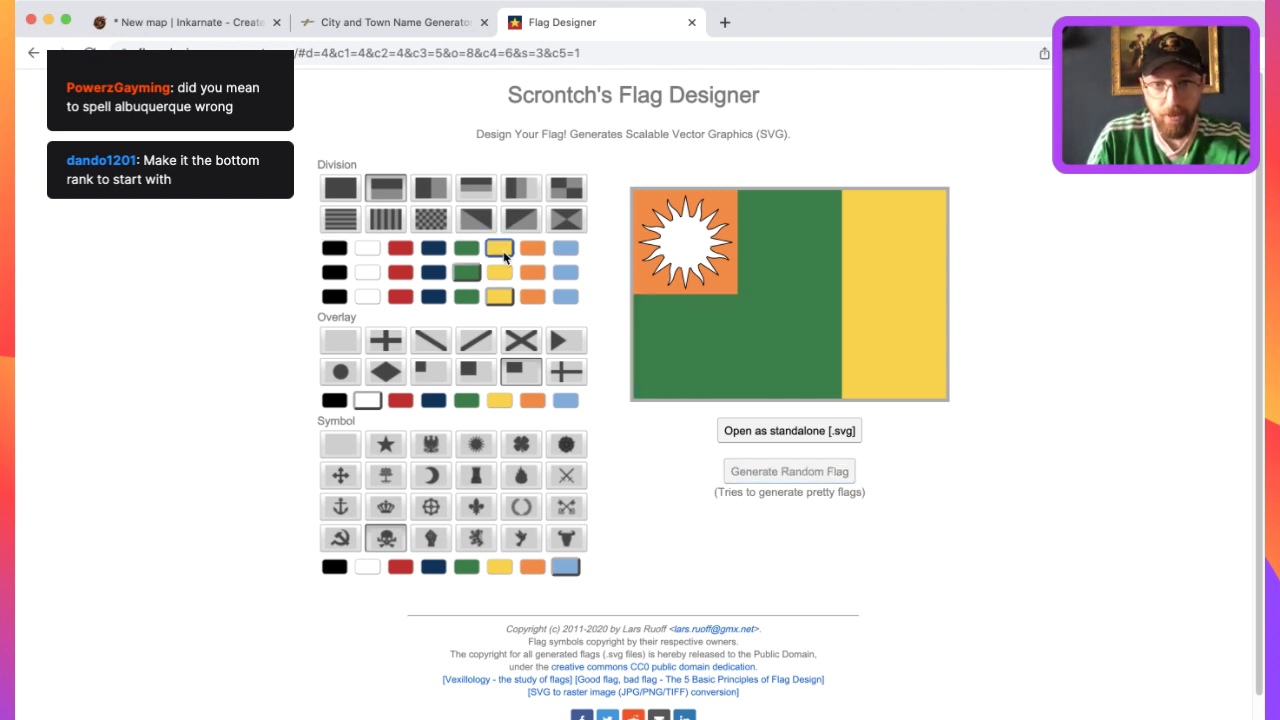
click(503, 251)
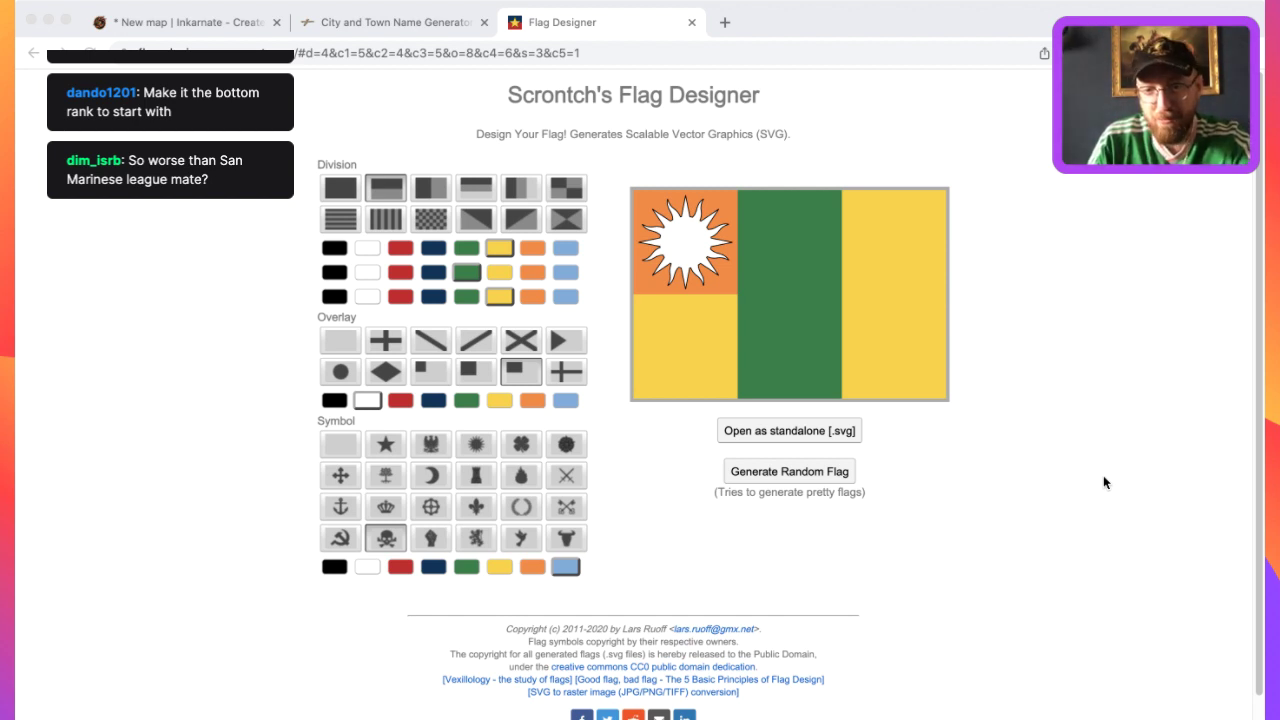
Try green, navy and orange on the flag's first stripe, and settle on light blue.
click(1049, 459)
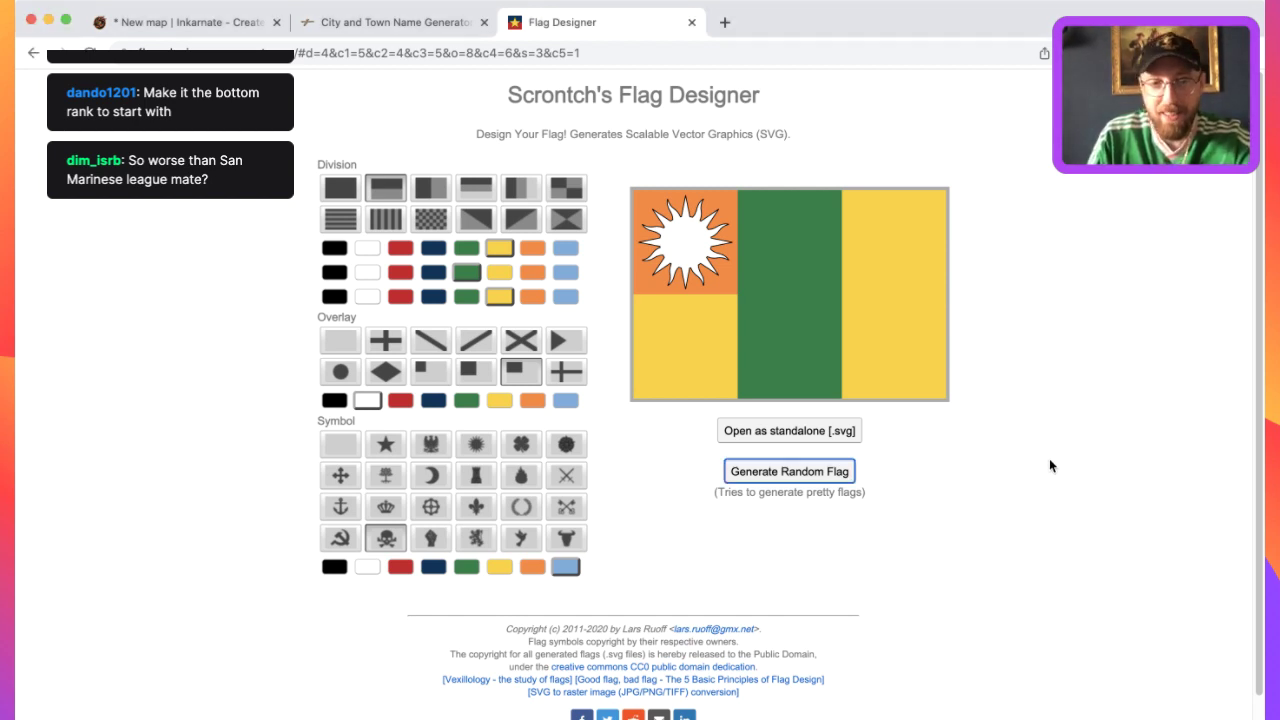
click(462, 251)
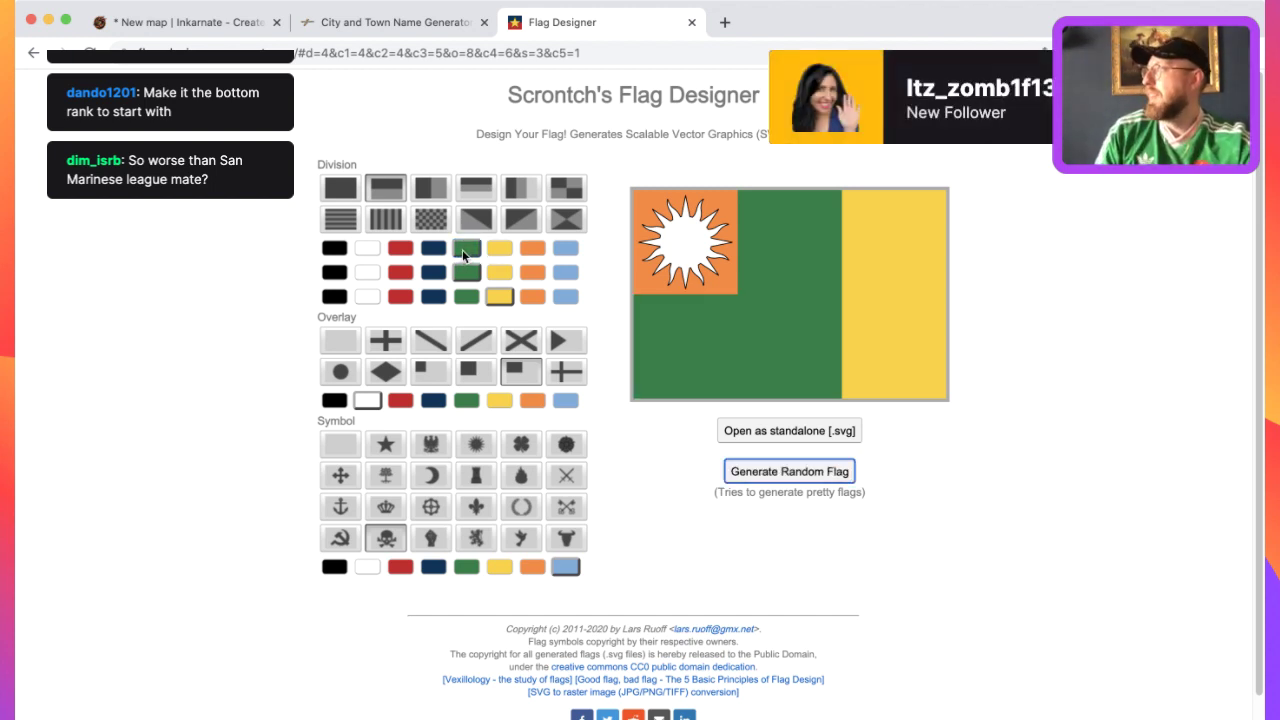
click(428, 254)
click(467, 256)
click(532, 250)
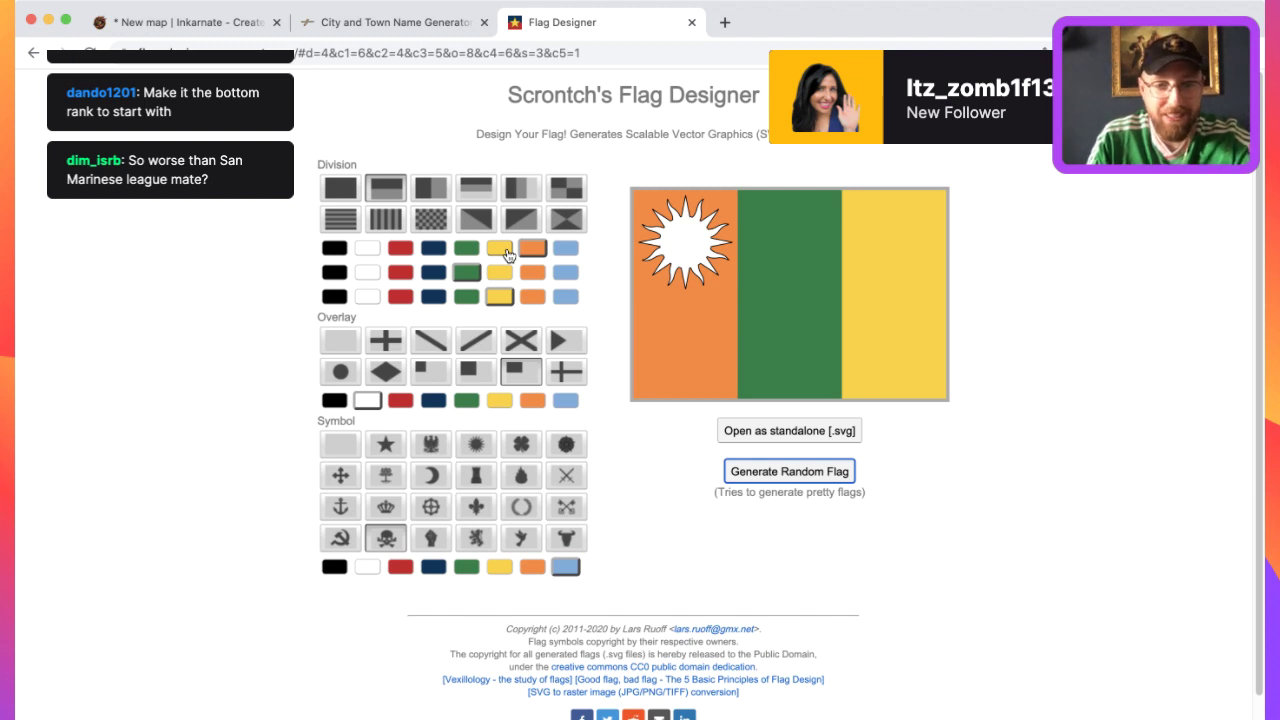
click(459, 324)
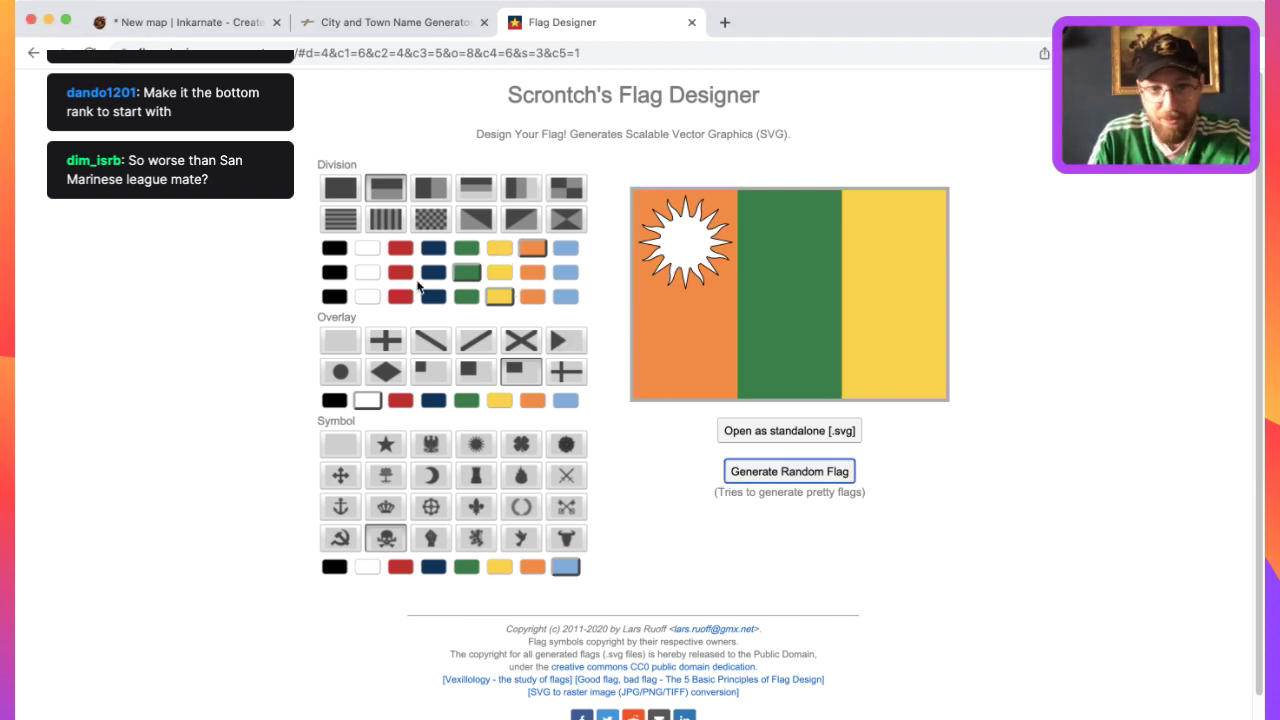
click(565, 252)
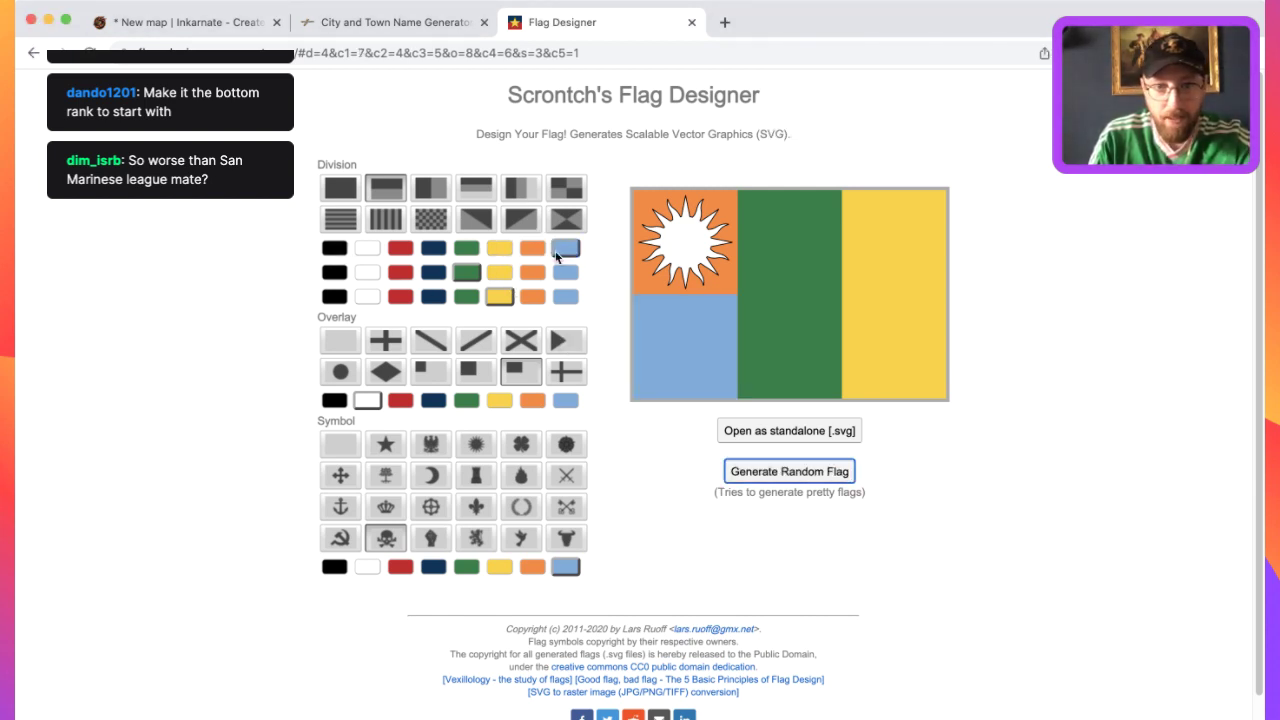
click(649, 280)
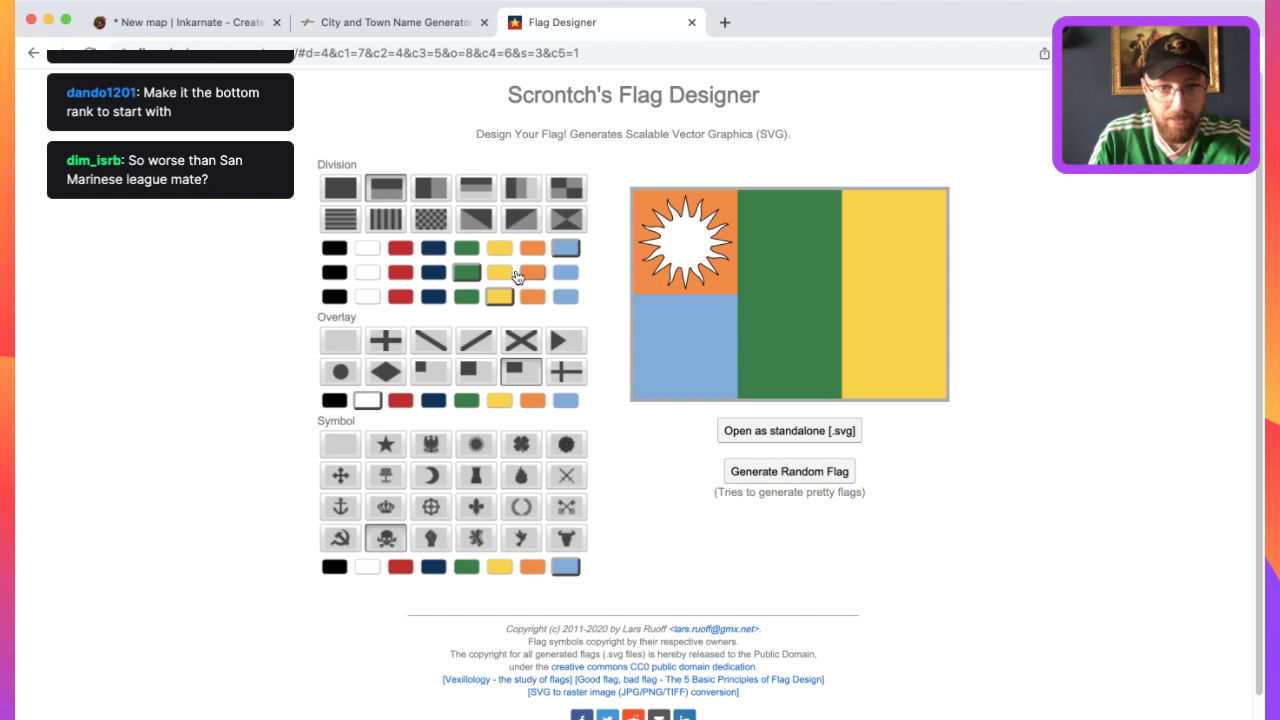
Try light blue and orange as the sun symbol's colour, and restore it to white.
click(563, 574)
click(366, 568)
click(533, 568)
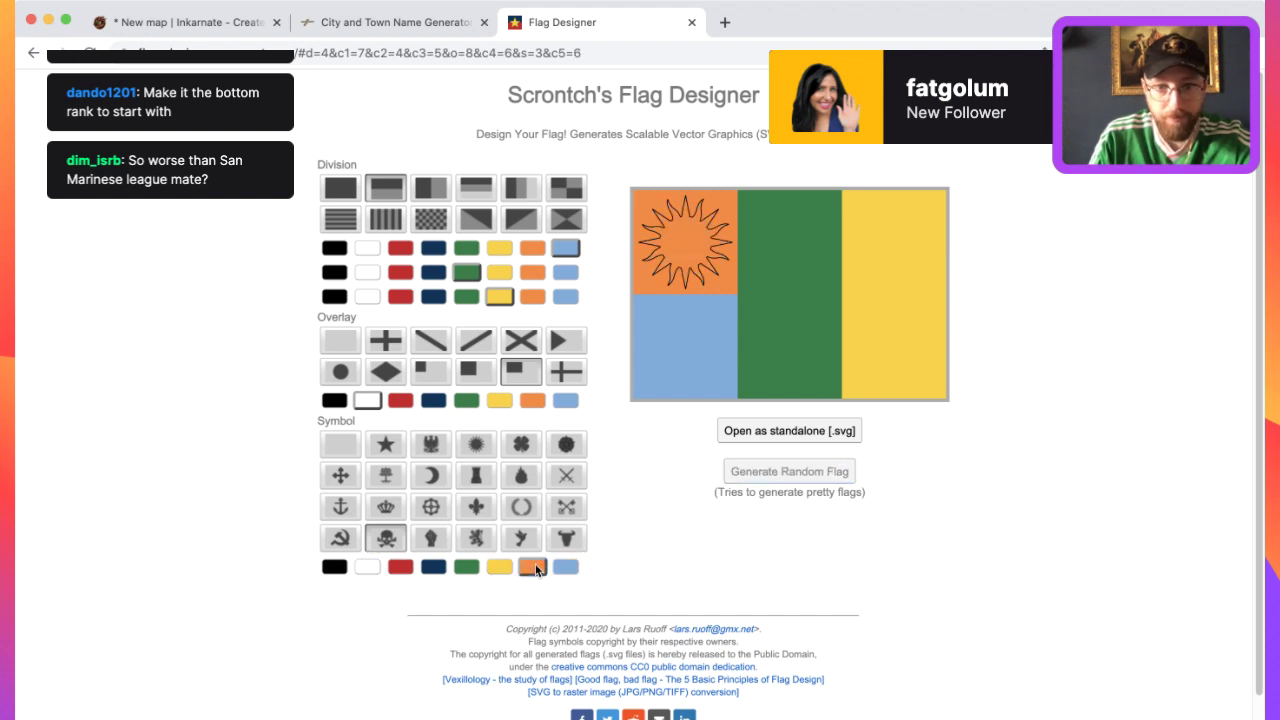
click(367, 567)
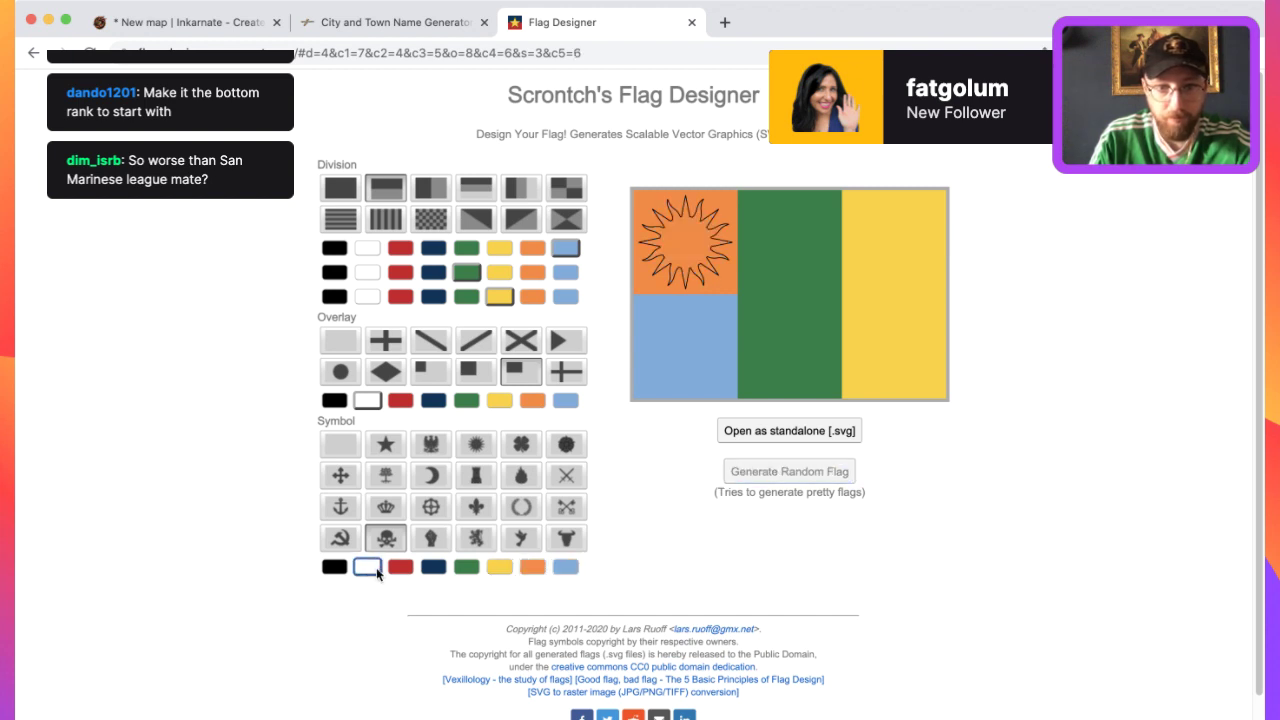
Try light blue and navy on the middle stripe and white on the first, restoring green and light blue.
click(563, 274)
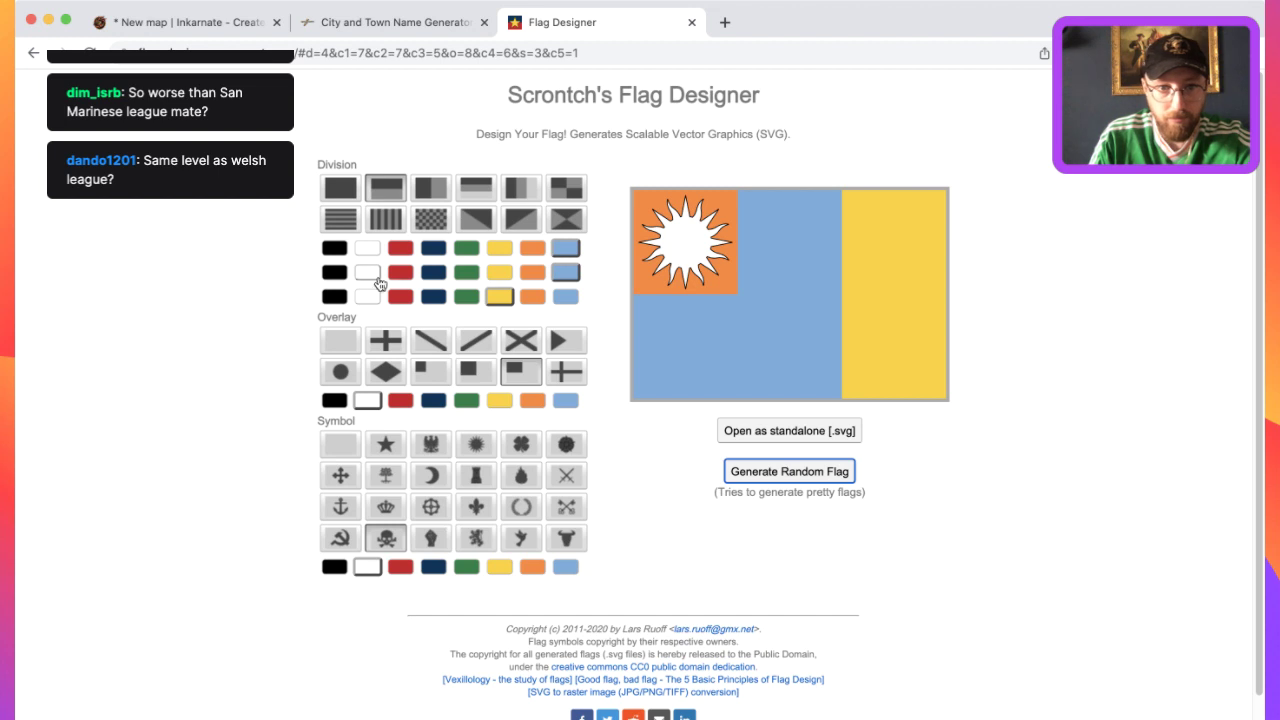
click(433, 273)
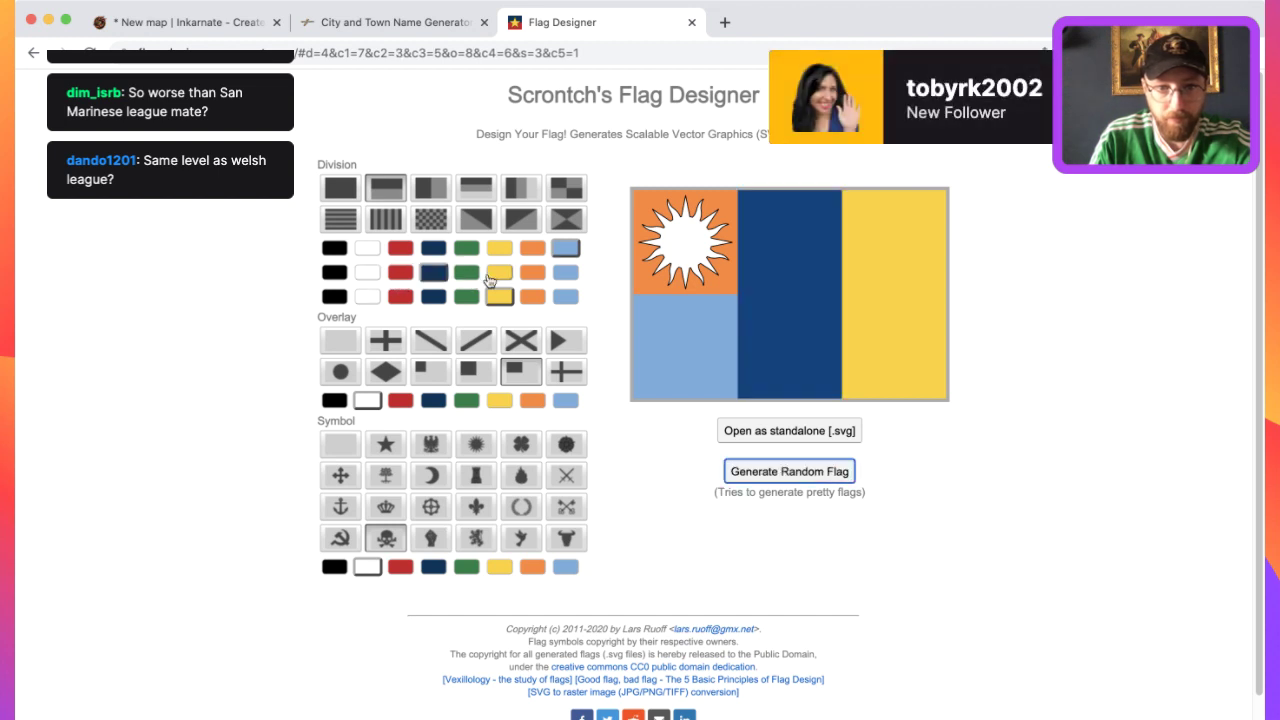
click(466, 272)
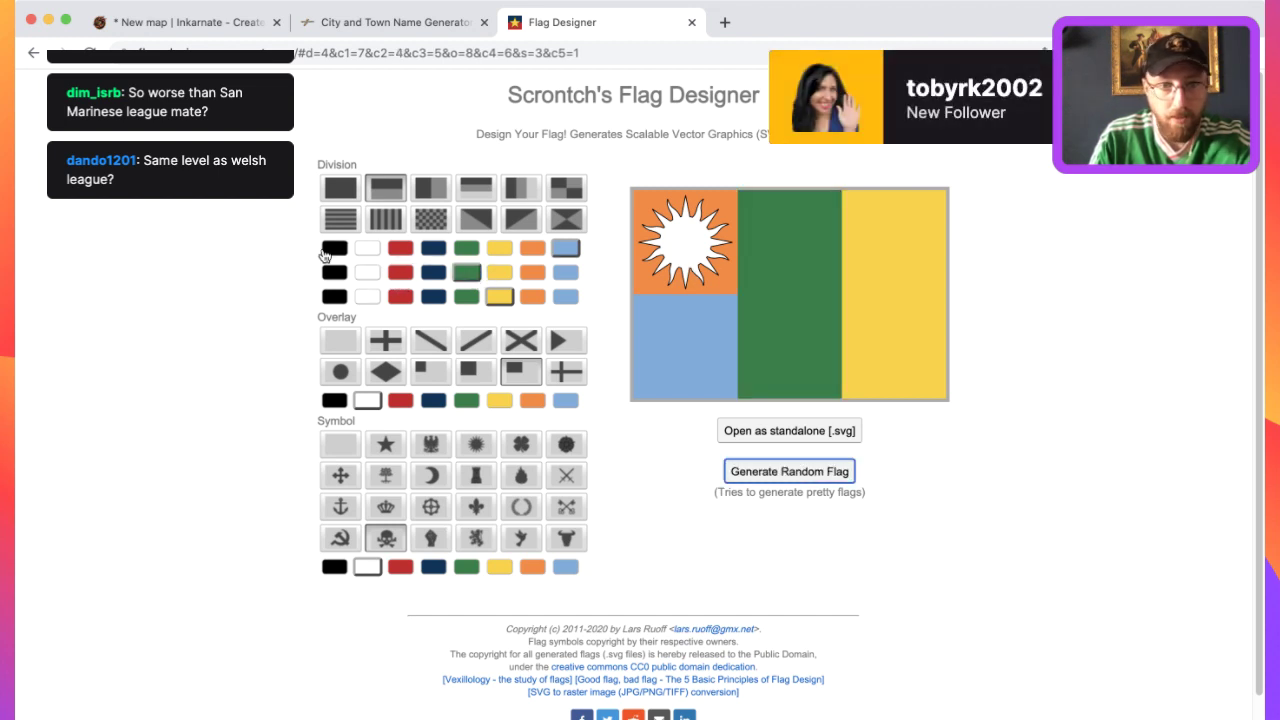
click(367, 248)
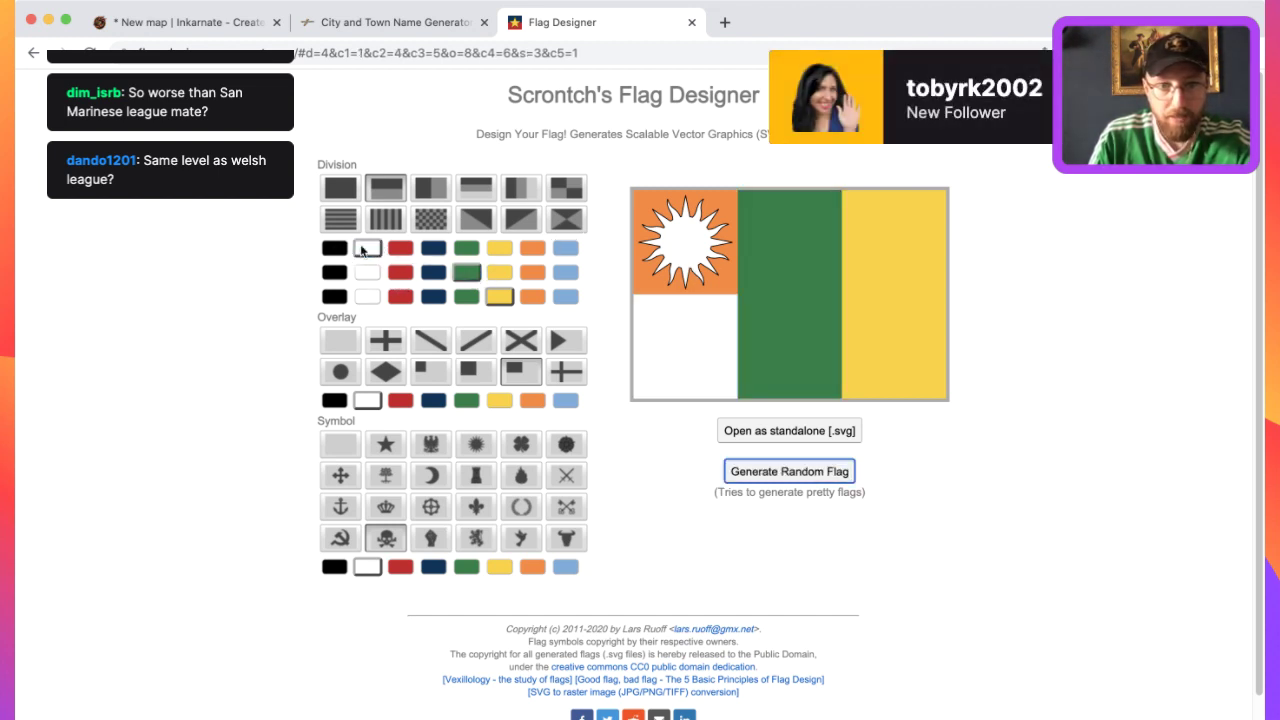
click(563, 250)
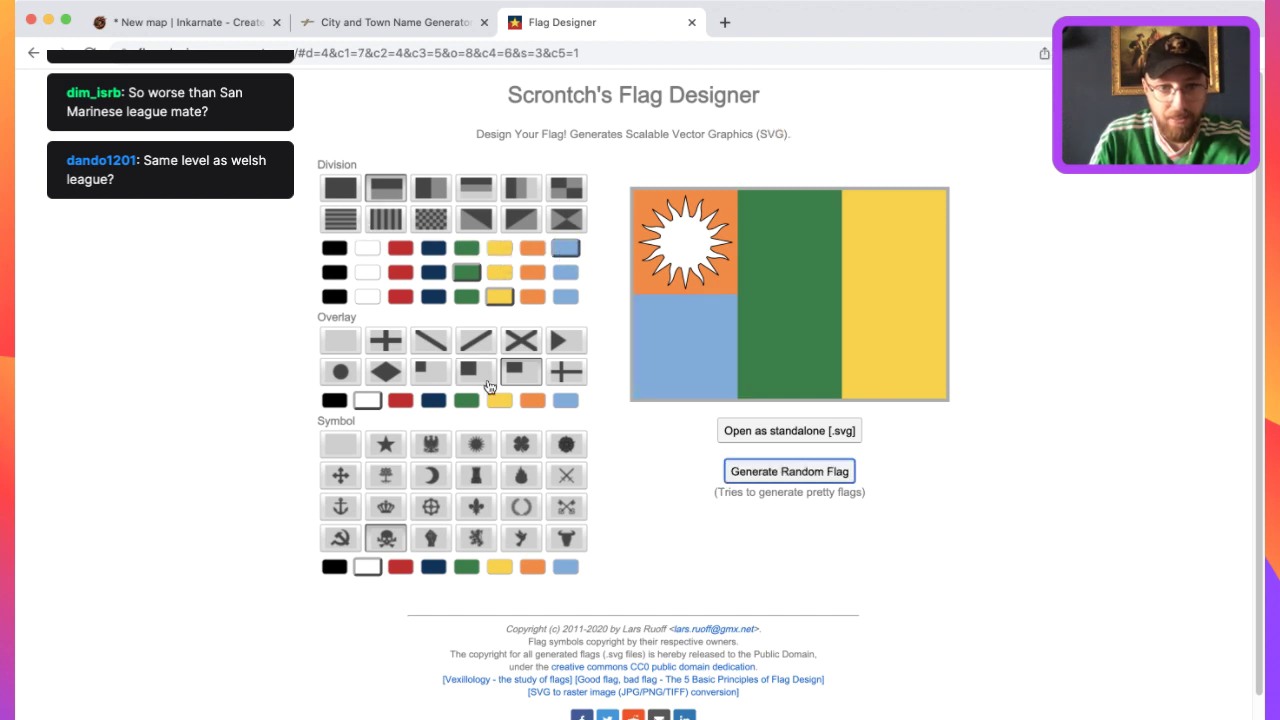
Generate another series of random flags to look for an alternative national flag design.
click(843, 473)
click(824, 476)
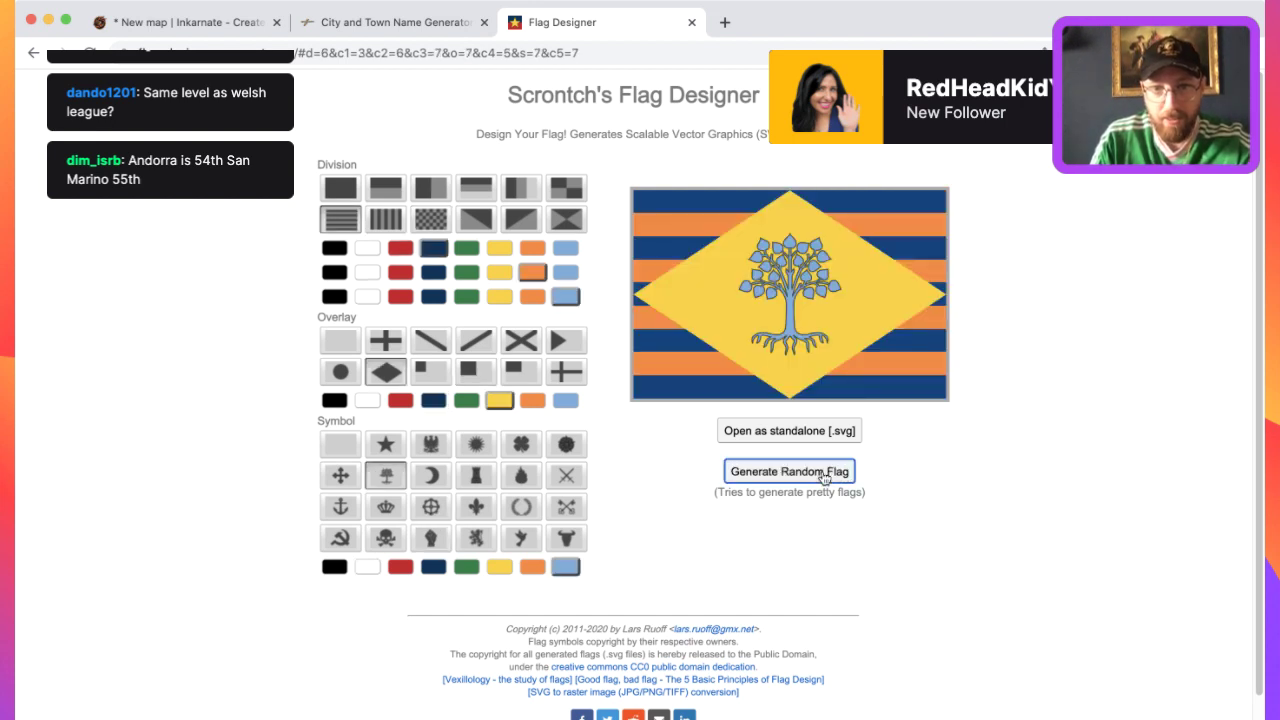
click(824, 475)
click(823, 471)
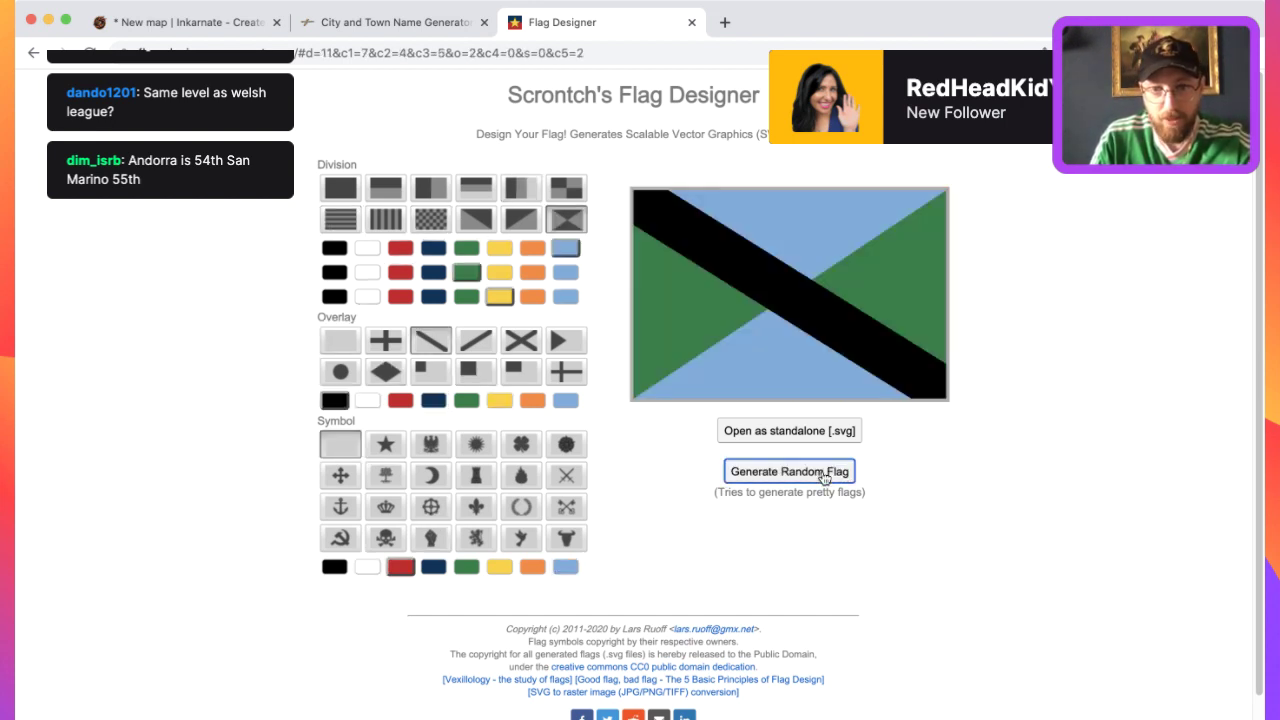
click(818, 472)
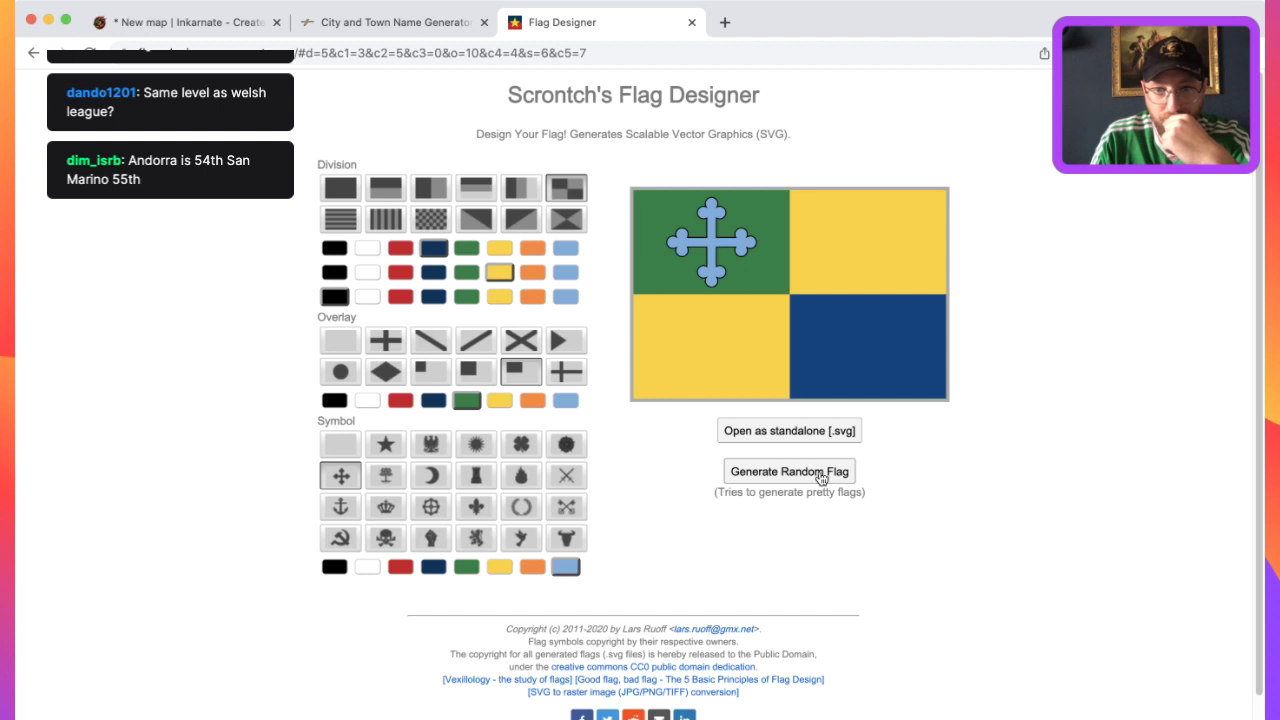
click(812, 475)
click(810, 475)
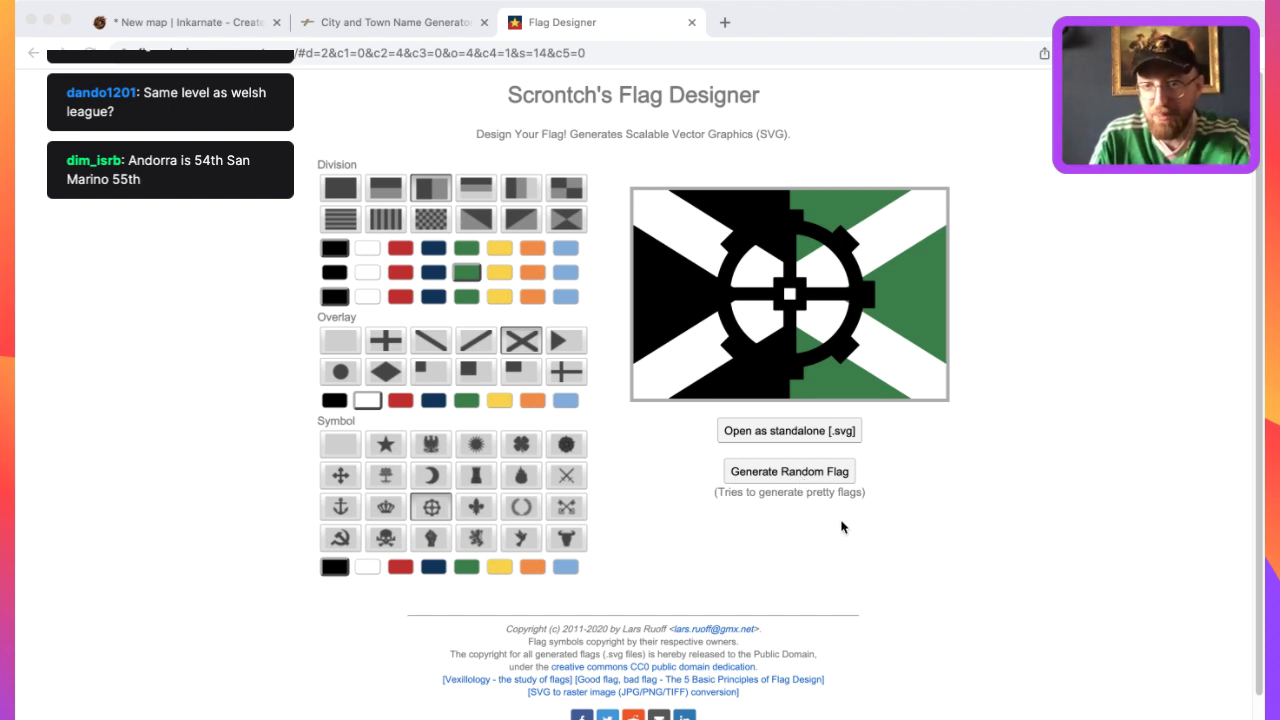
click(818, 468)
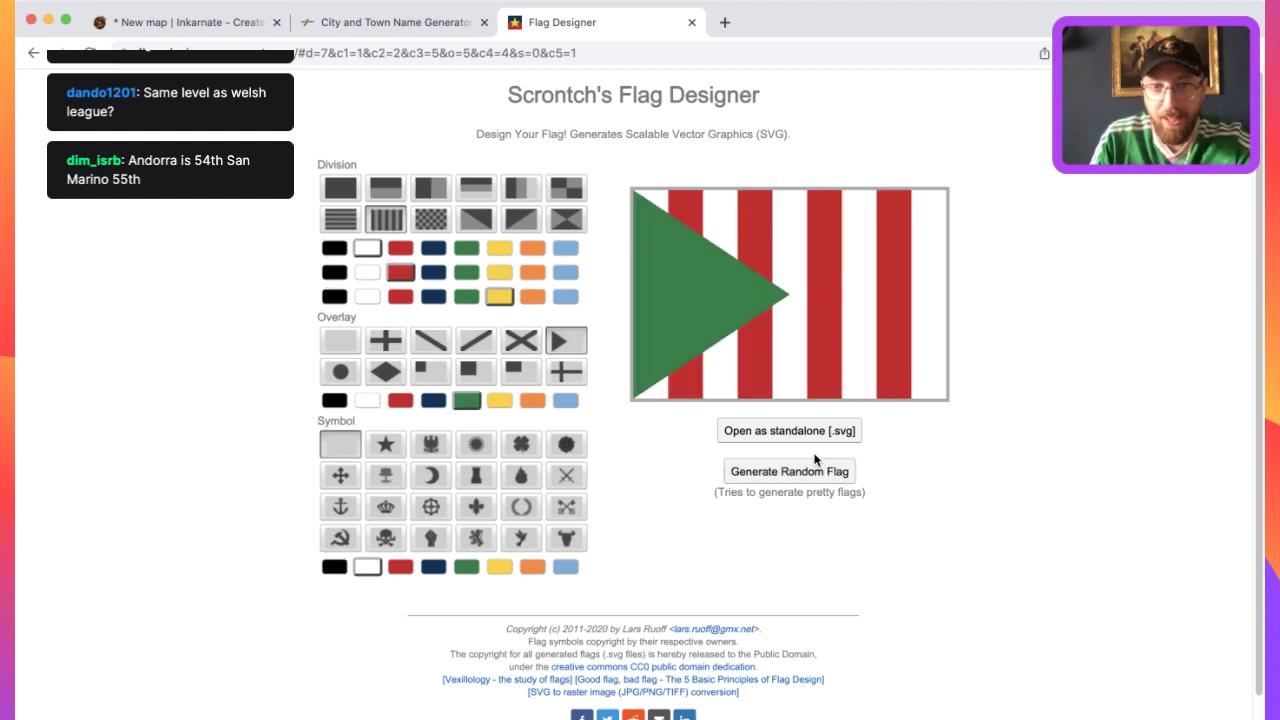
click(766, 477)
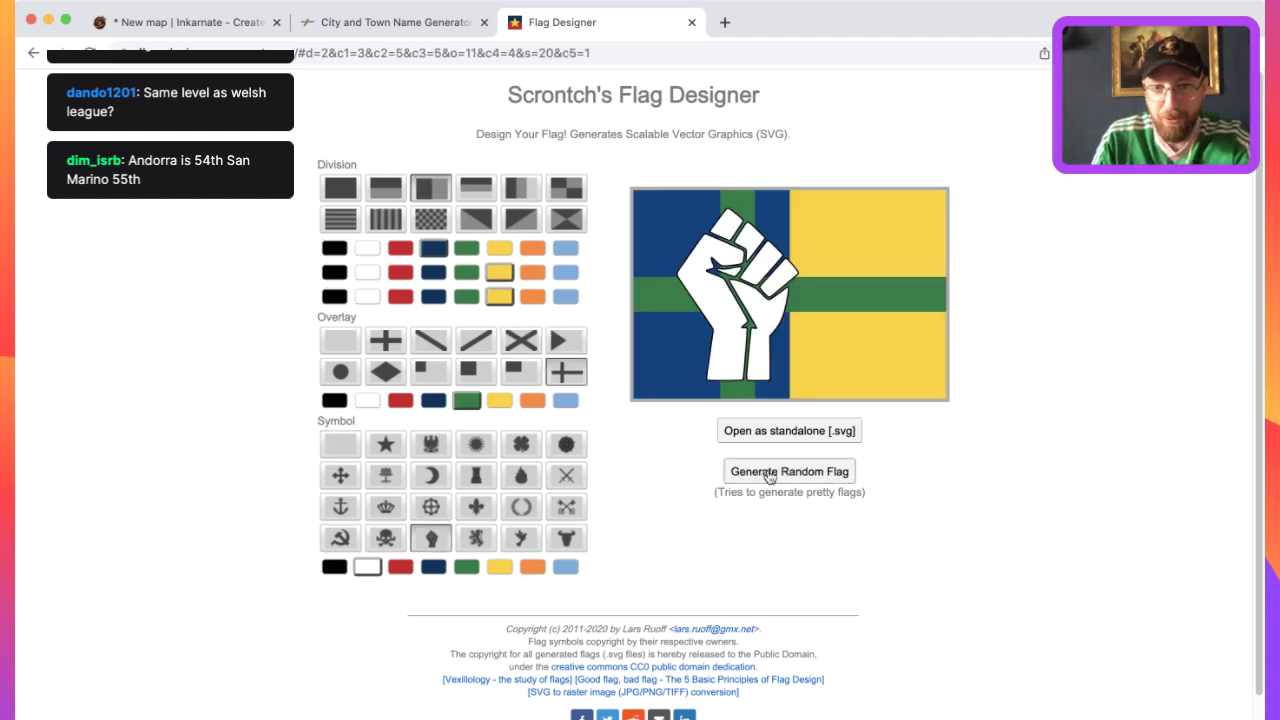
click(776, 474)
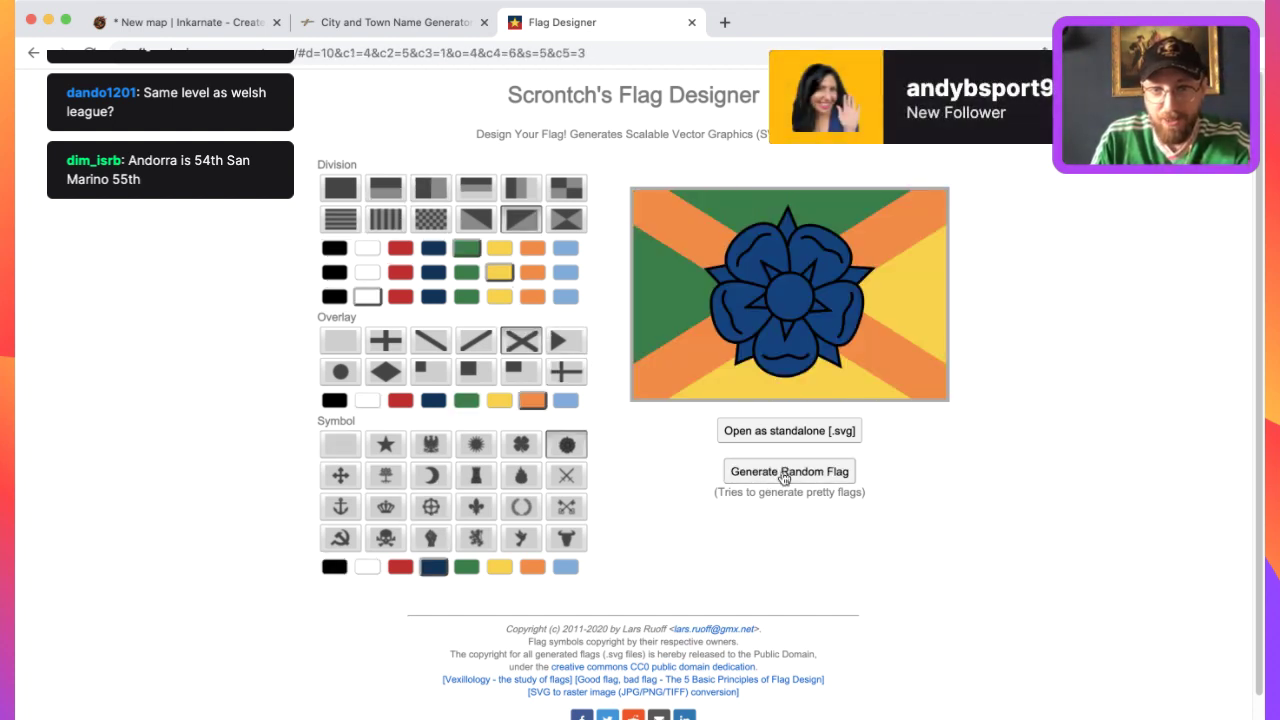
click(784, 478)
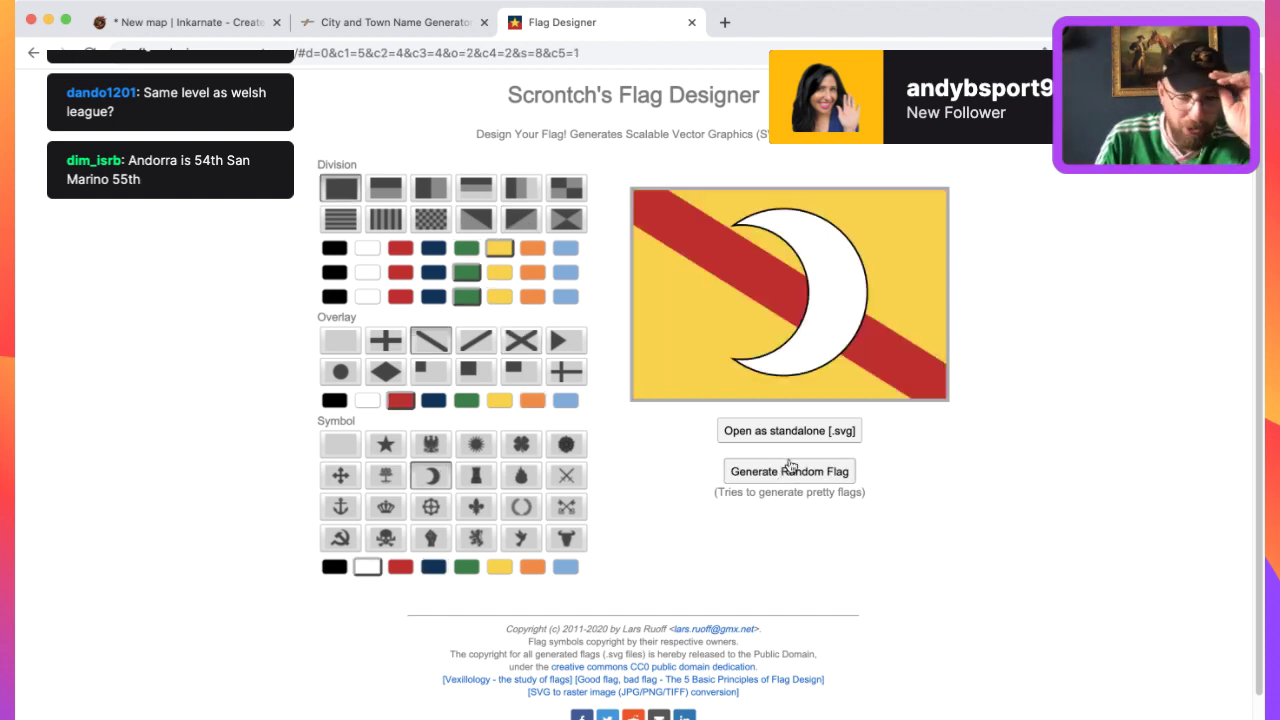
Generate more random flags until a white fleur-de-lis on a black canton over green and yellow comes up.
click(784, 476)
click(783, 474)
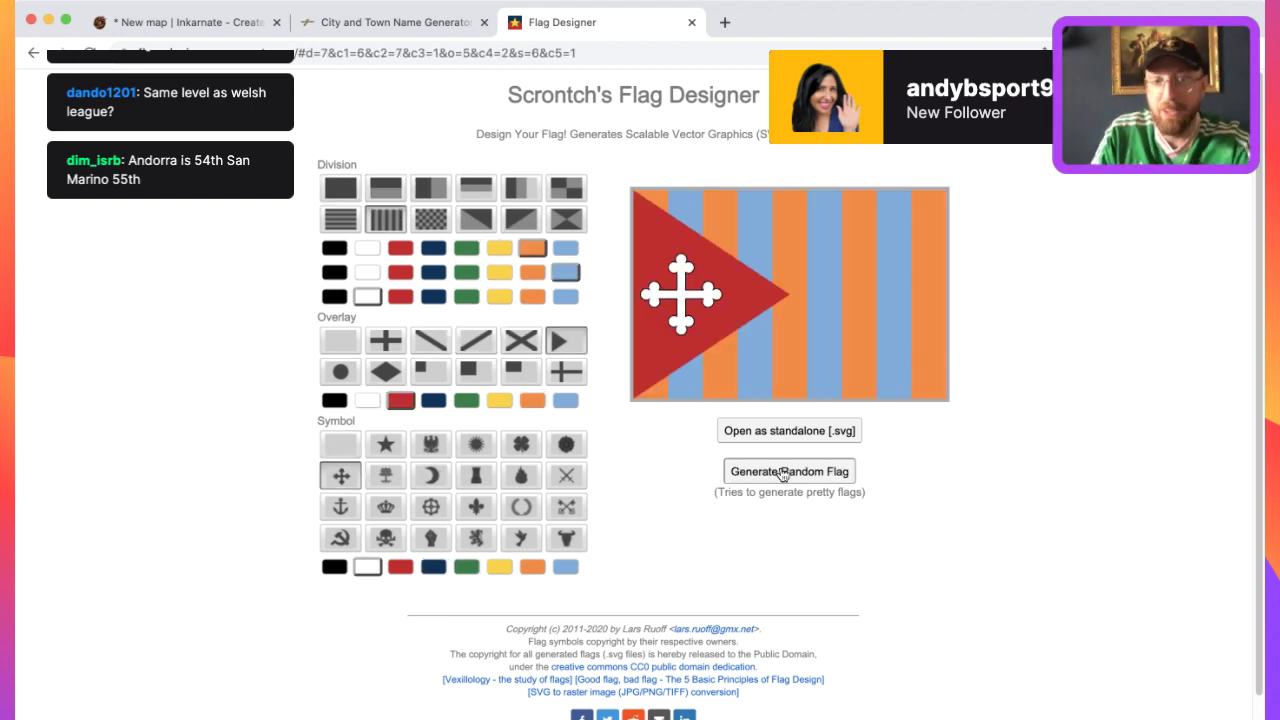
click(780, 474)
click(776, 473)
click(776, 473)
click(778, 474)
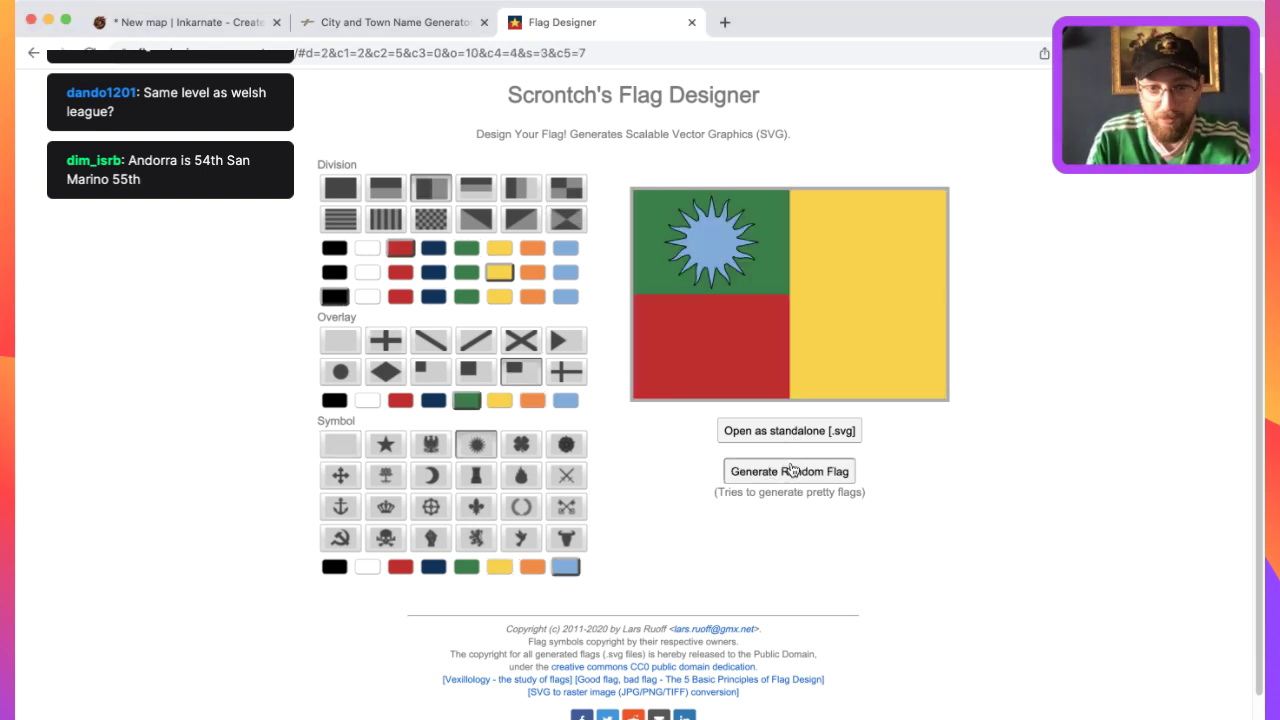
click(789, 472)
click(790, 474)
click(789, 474)
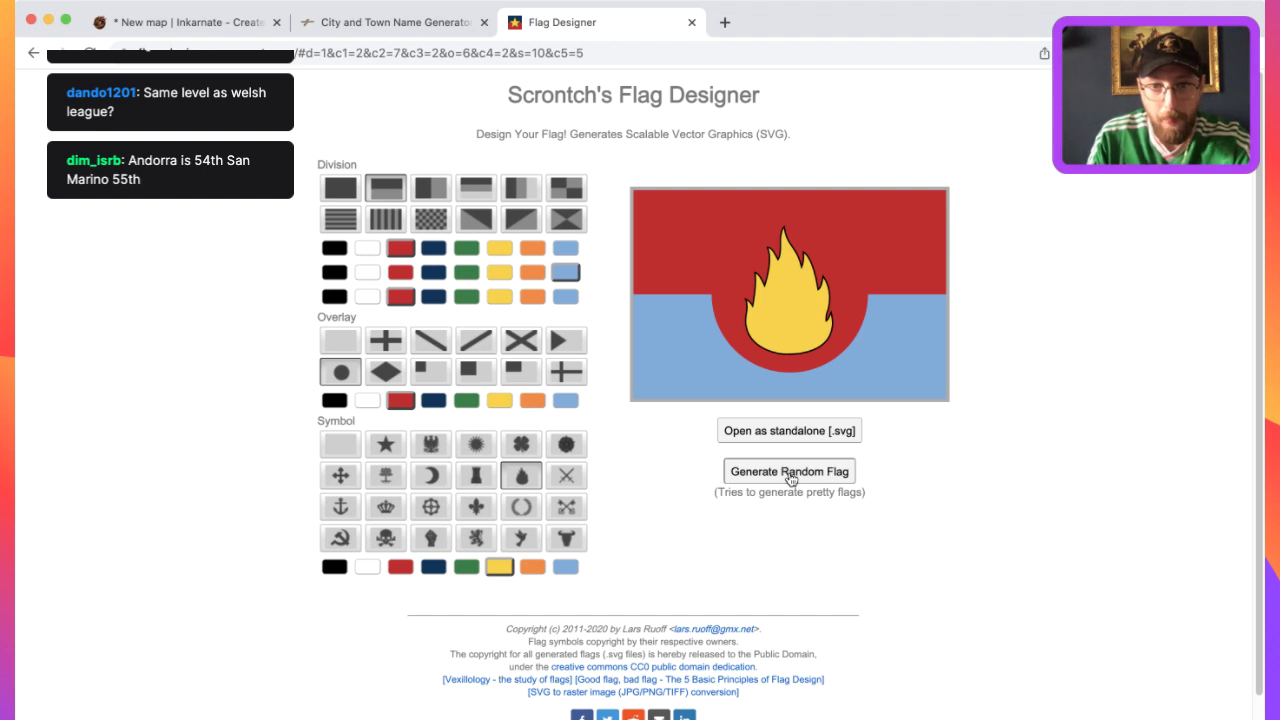
click(789, 474)
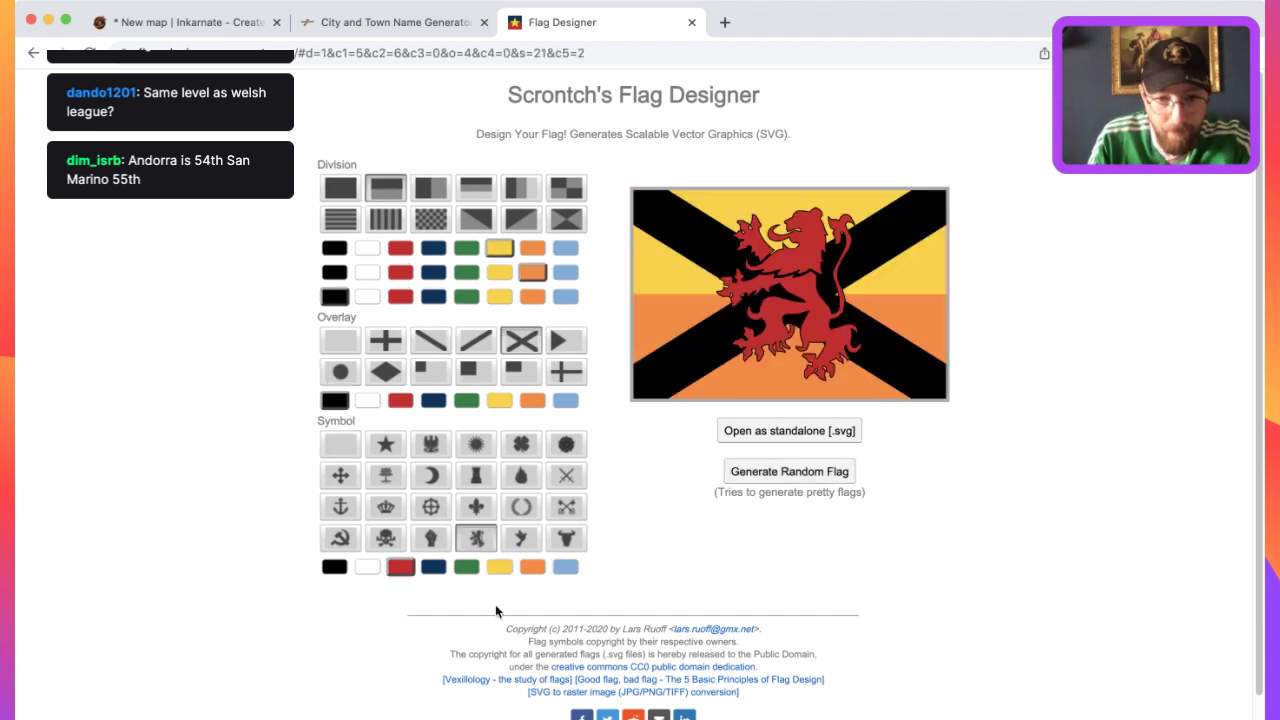
click(806, 484)
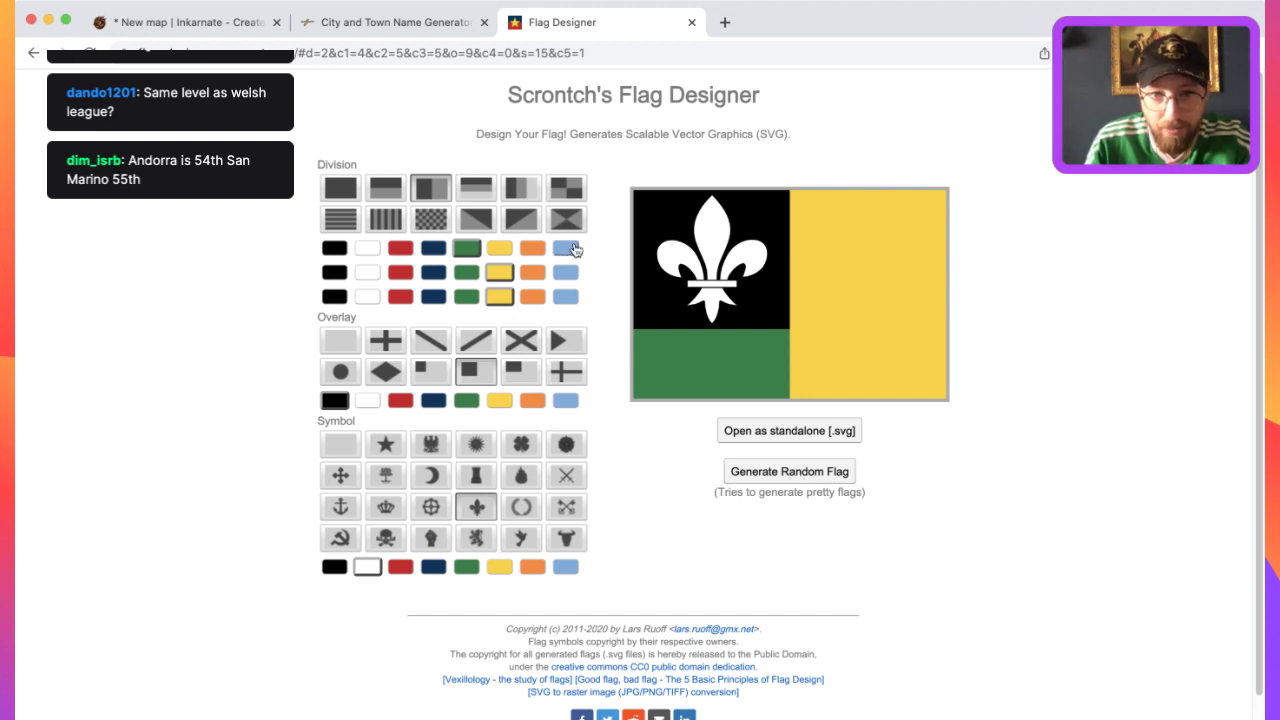
Try light blue and yellow as the first division colour, and set all three division colours to light blue.
click(571, 252)
click(503, 250)
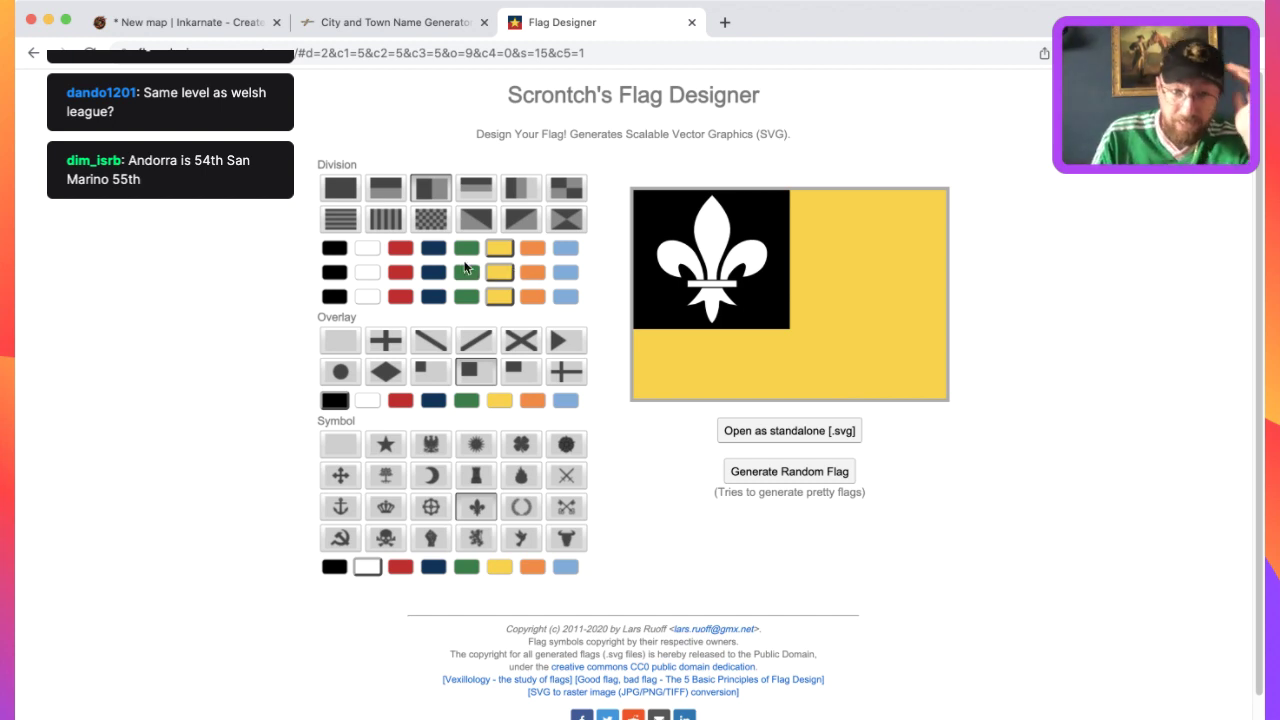
click(569, 248)
click(566, 272)
click(566, 296)
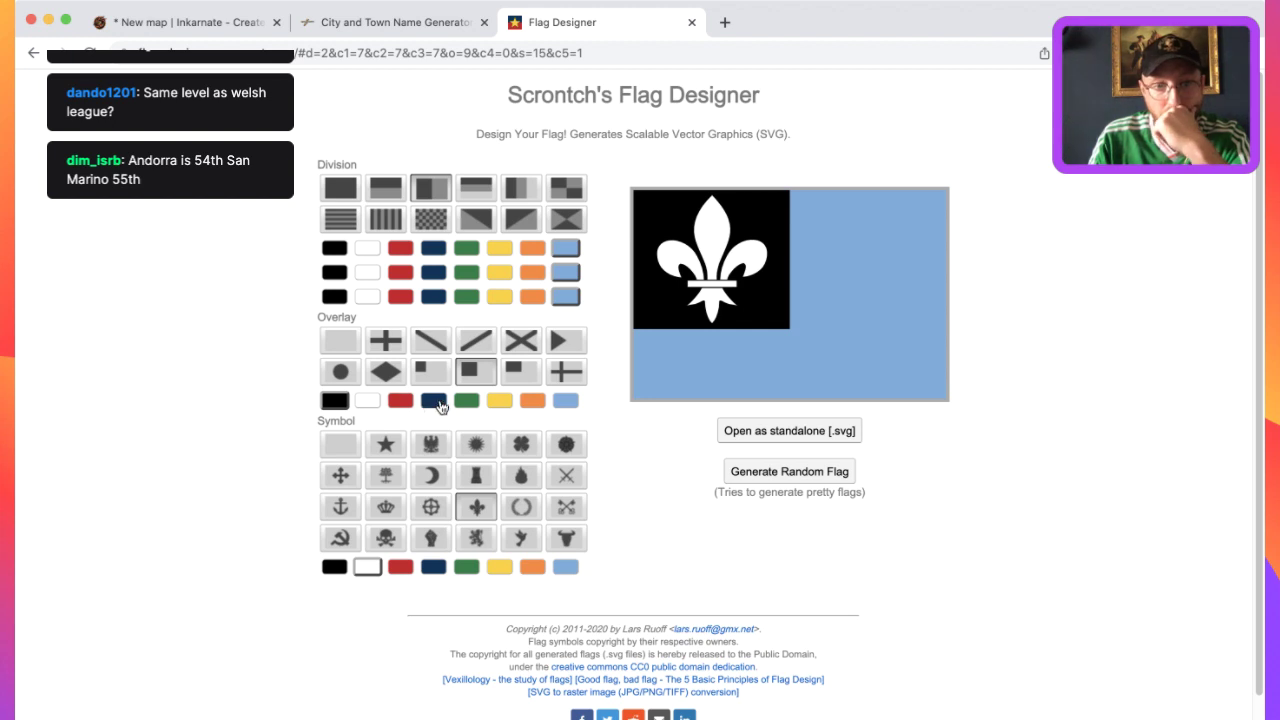
Try navy, red, orange and green as the colour of the canton behind the fleur-de-lis.
click(433, 401)
click(400, 401)
click(528, 399)
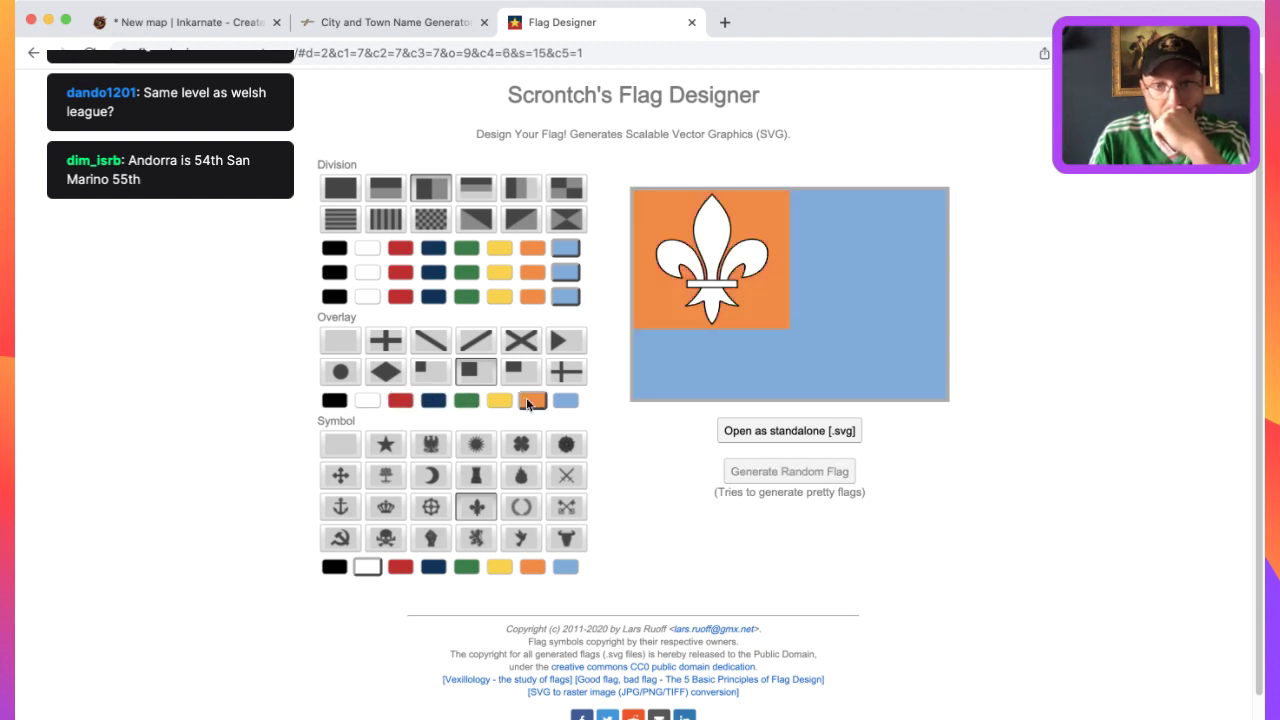
click(466, 401)
Generate random flags until a red sun on a yellow canton over green and white vertical stripes comes up.
click(811, 465)
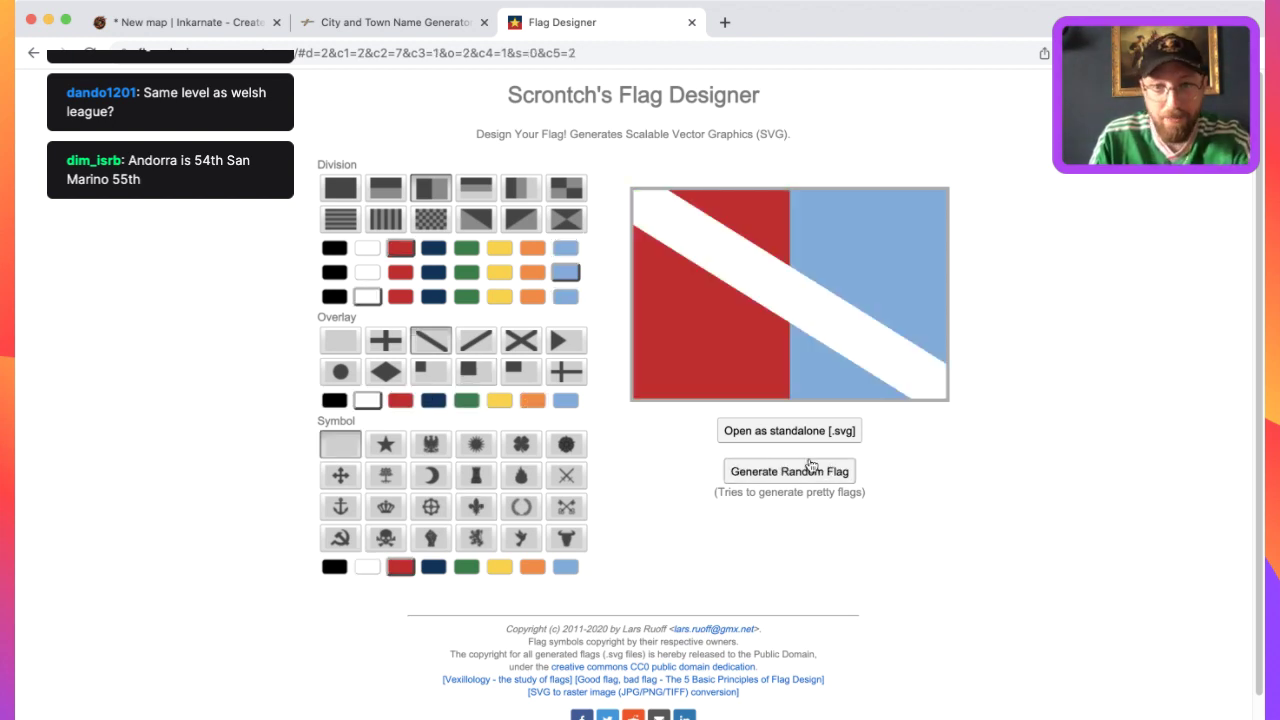
click(811, 466)
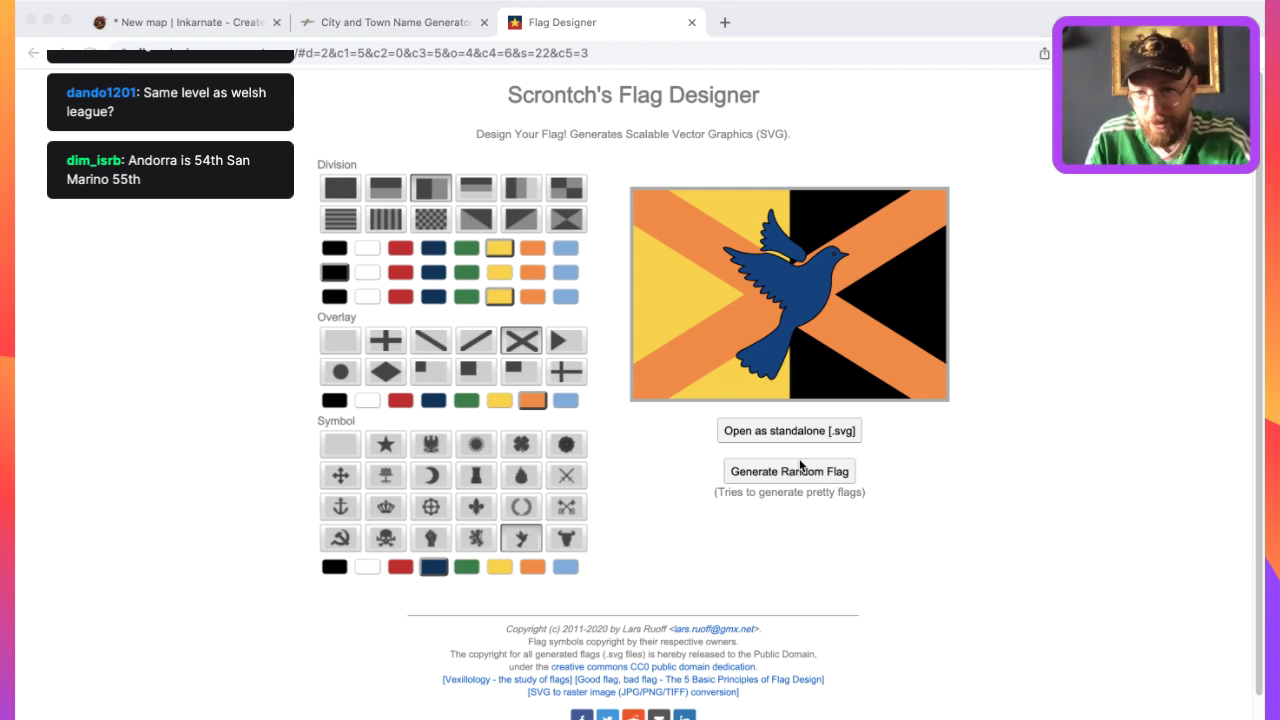
click(782, 476)
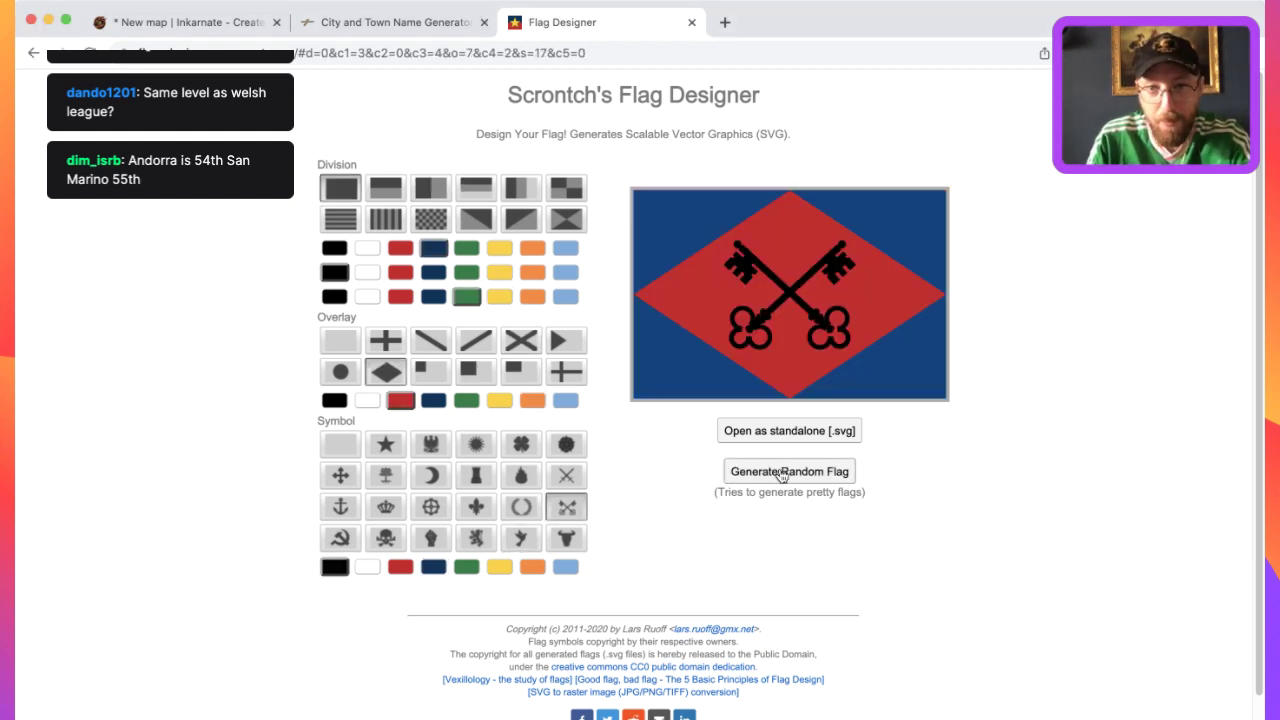
click(778, 478)
click(767, 474)
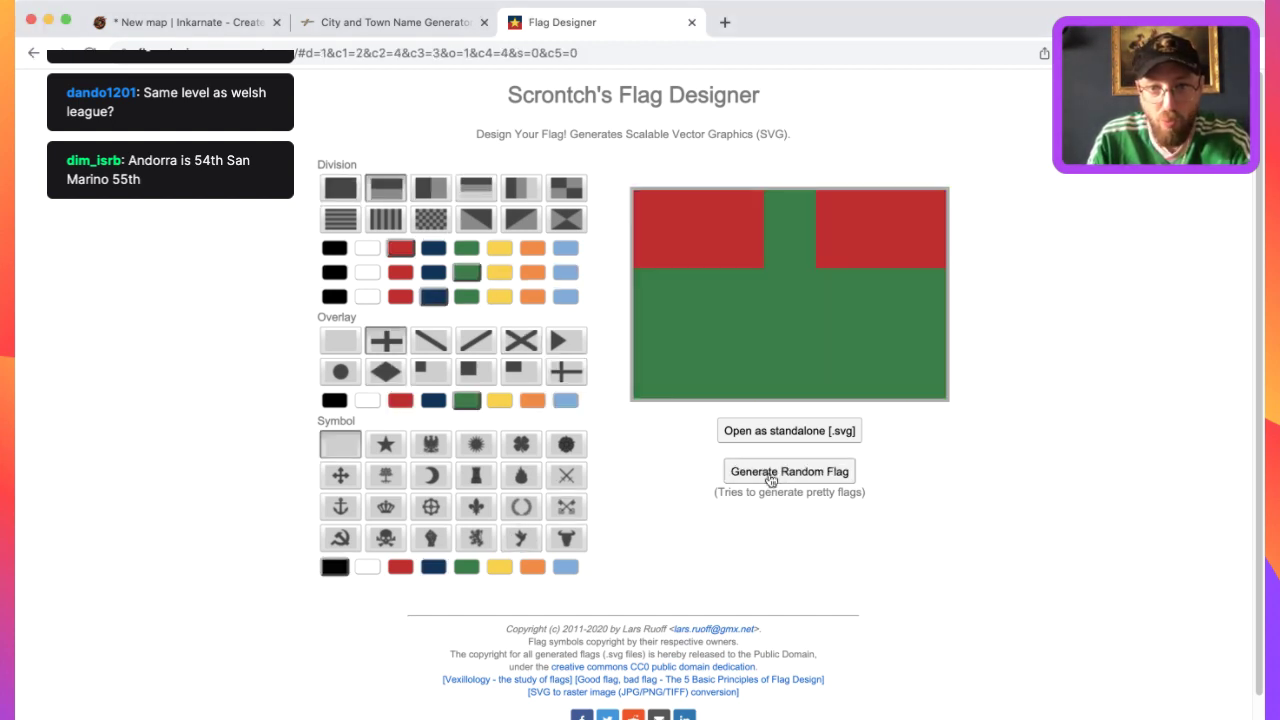
click(768, 476)
click(770, 477)
click(770, 477)
click(771, 479)
click(770, 478)
click(770, 478)
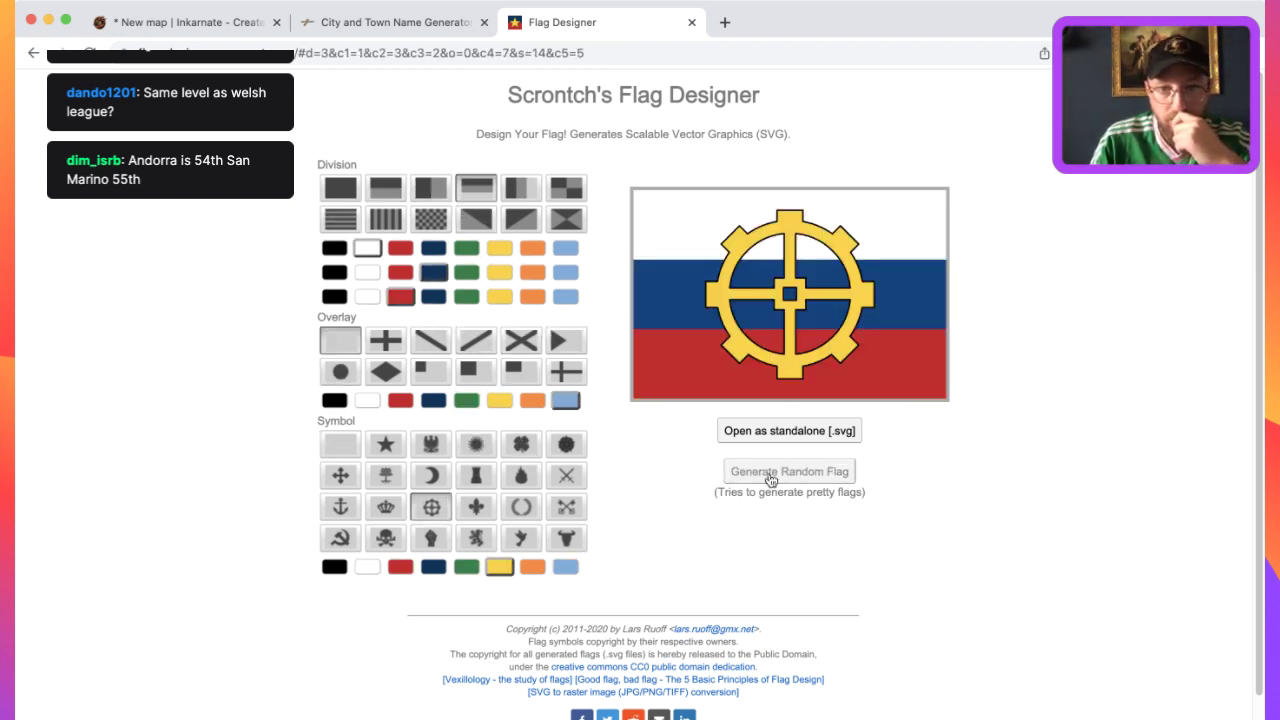
click(770, 478)
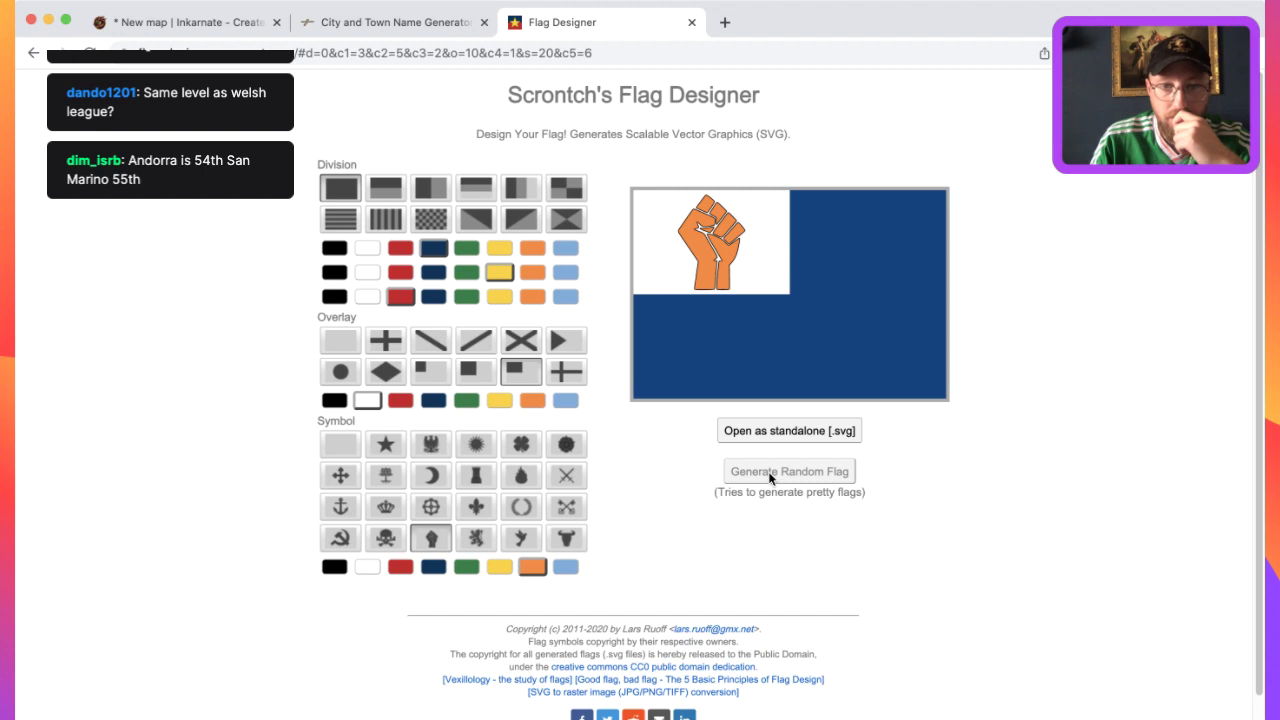
click(770, 478)
click(770, 478)
click(771, 476)
click(775, 470)
click(775, 470)
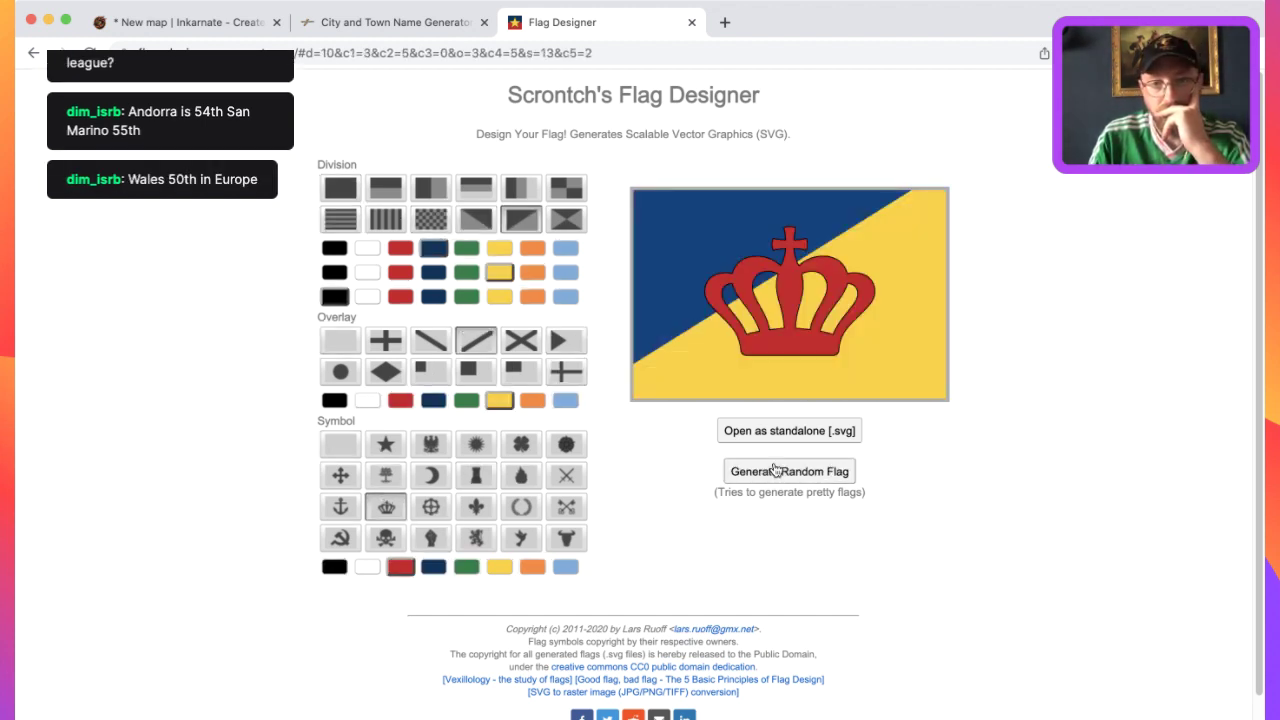
click(776, 470)
click(768, 476)
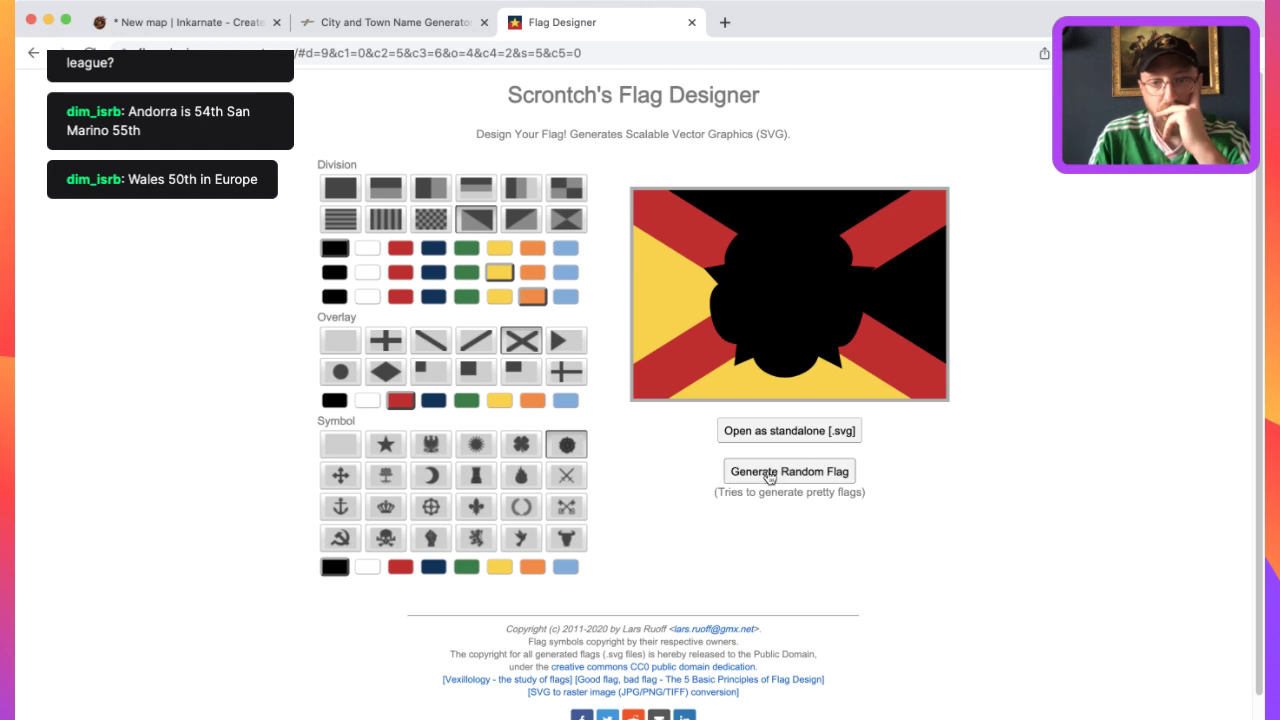
click(725, 468)
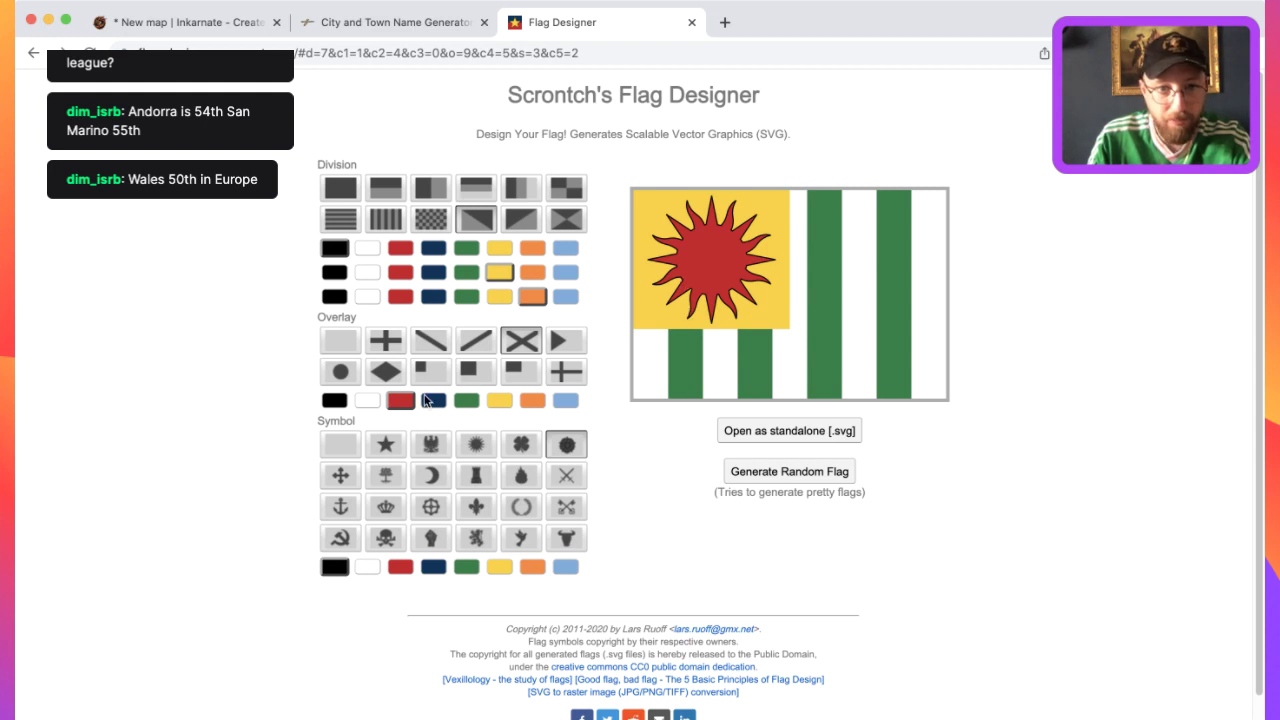
Recolour the sun symbol white and replace it with the four-leaf clover, also trying the round rosette symbol.
click(485, 485)
click(476, 444)
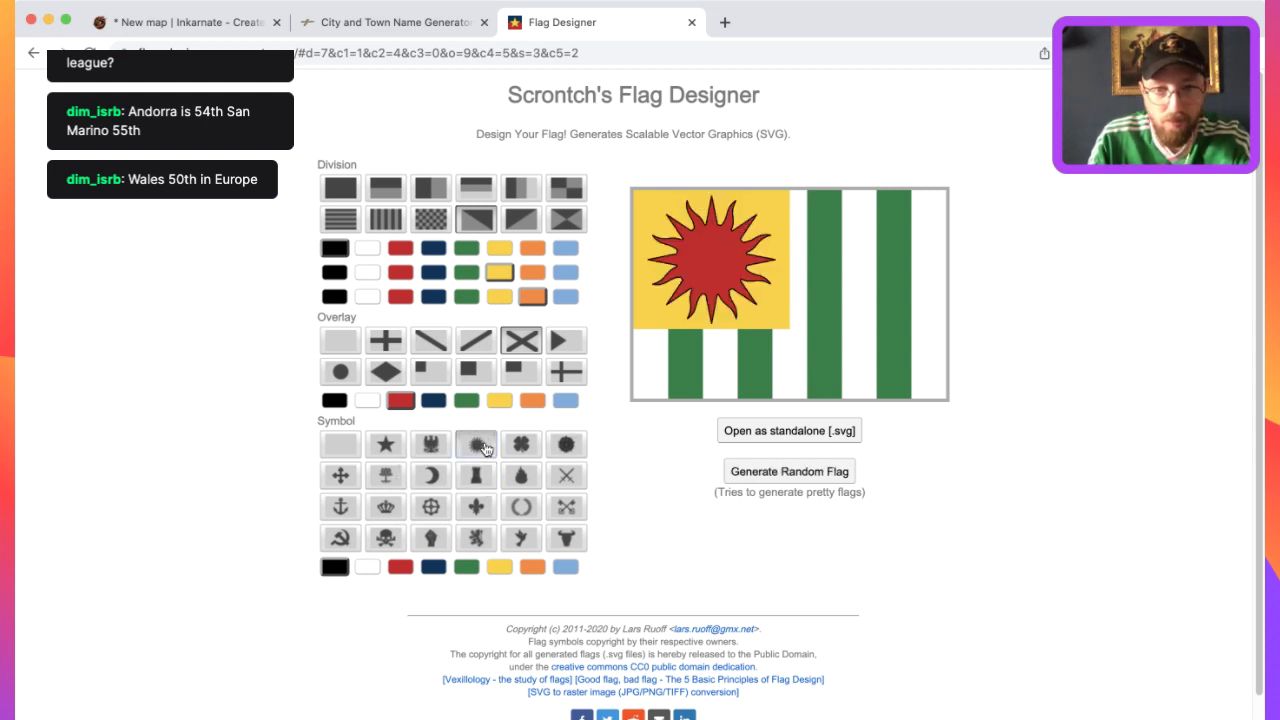
click(368, 567)
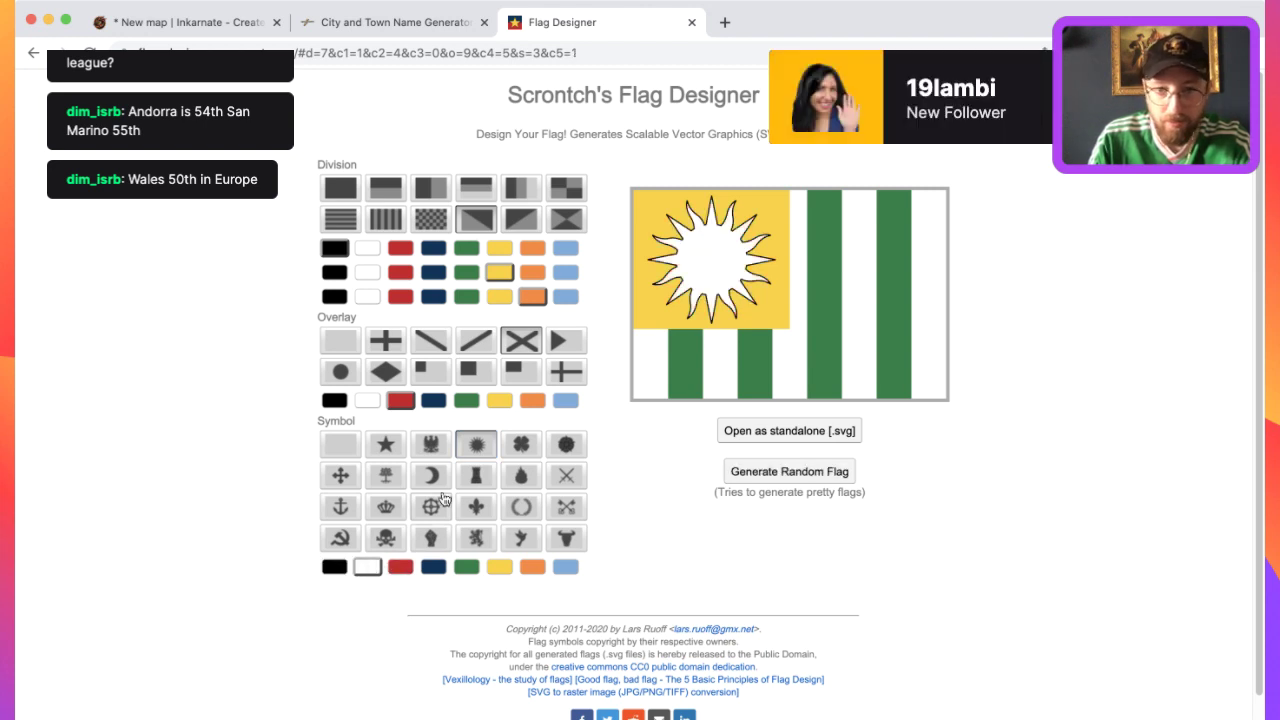
click(515, 451)
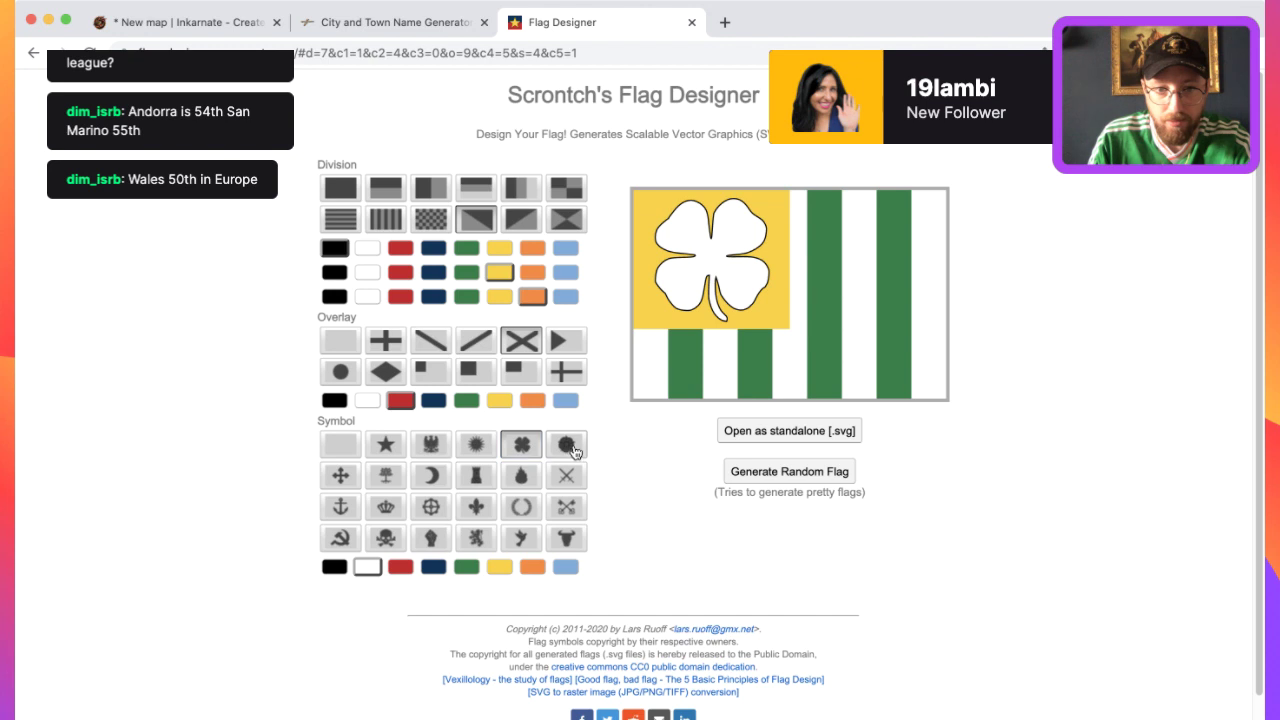
click(566, 446)
click(529, 450)
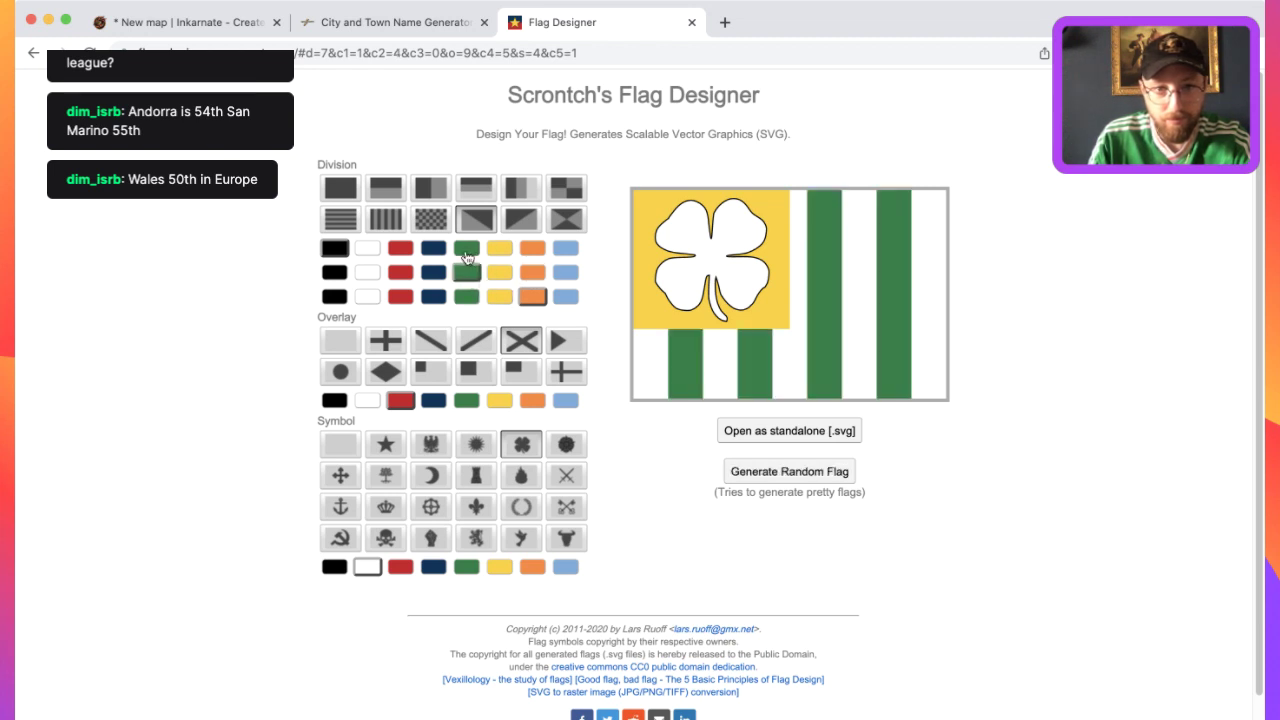
Try green on the first stripe colour and restore white, and recolour the canton green after also trying yellow and navy.
click(467, 256)
click(367, 250)
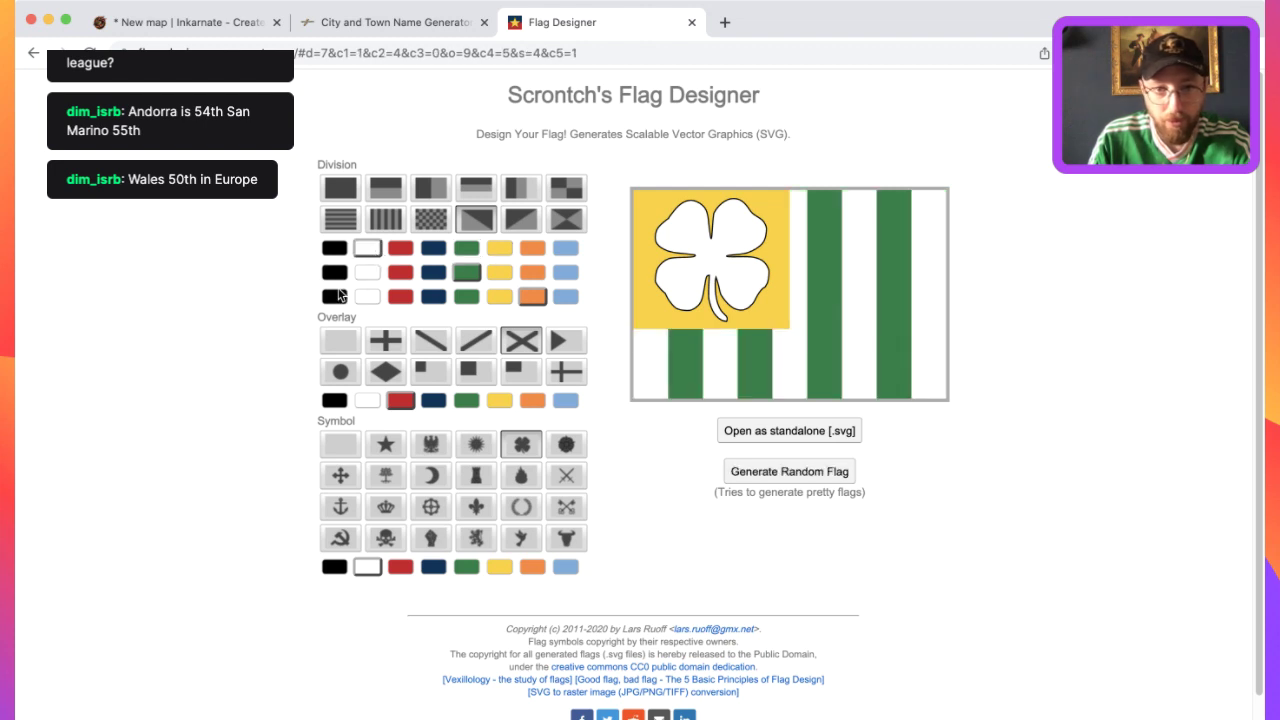
click(466, 400)
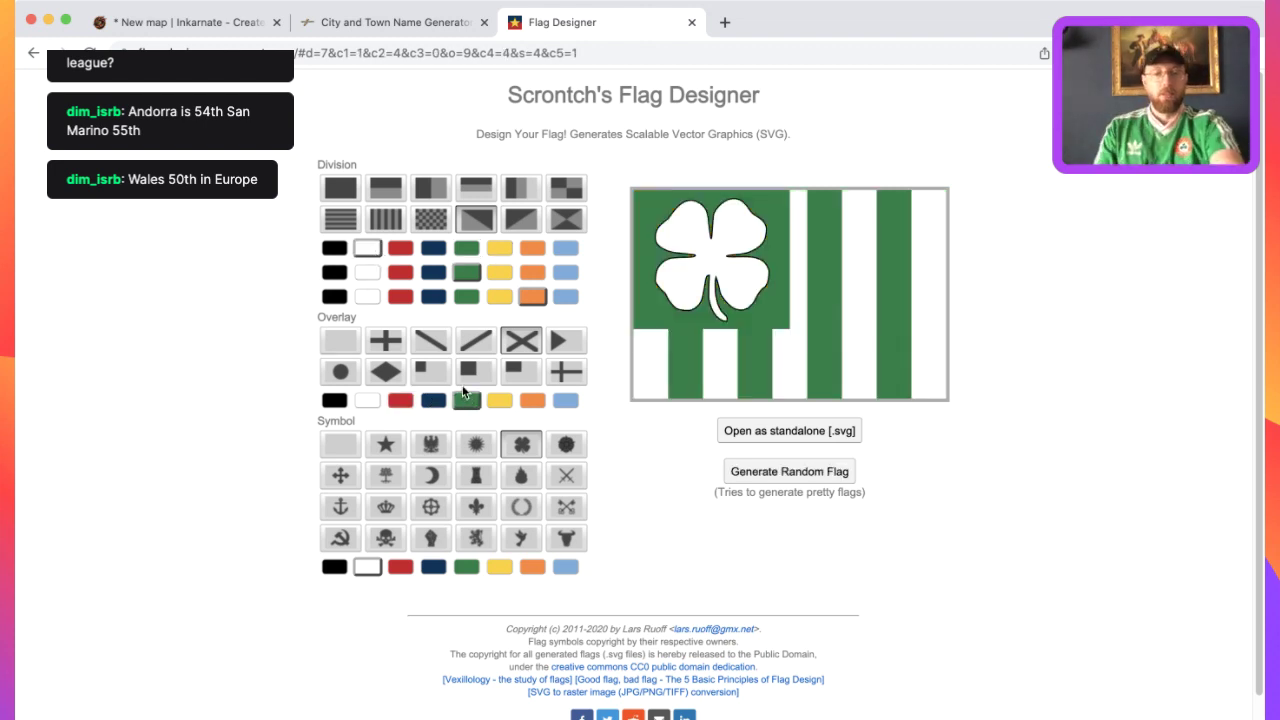
click(496, 404)
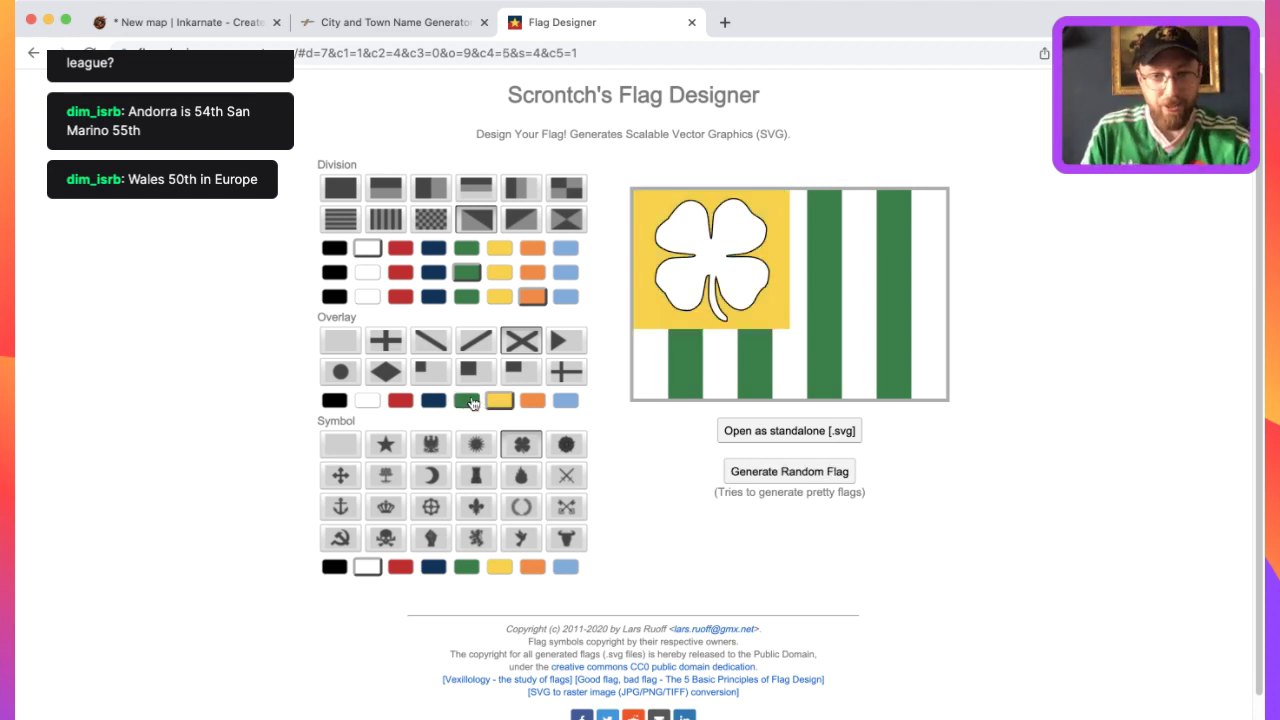
click(433, 400)
click(466, 400)
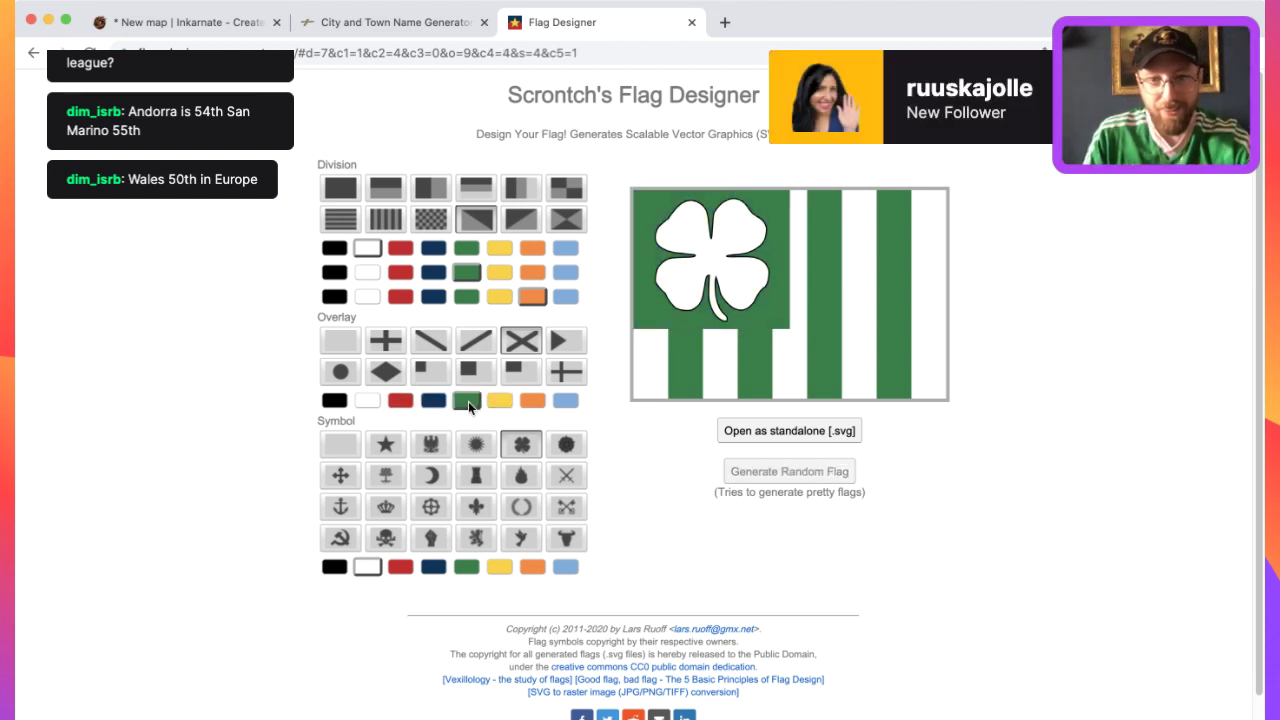
key(super+Tab)
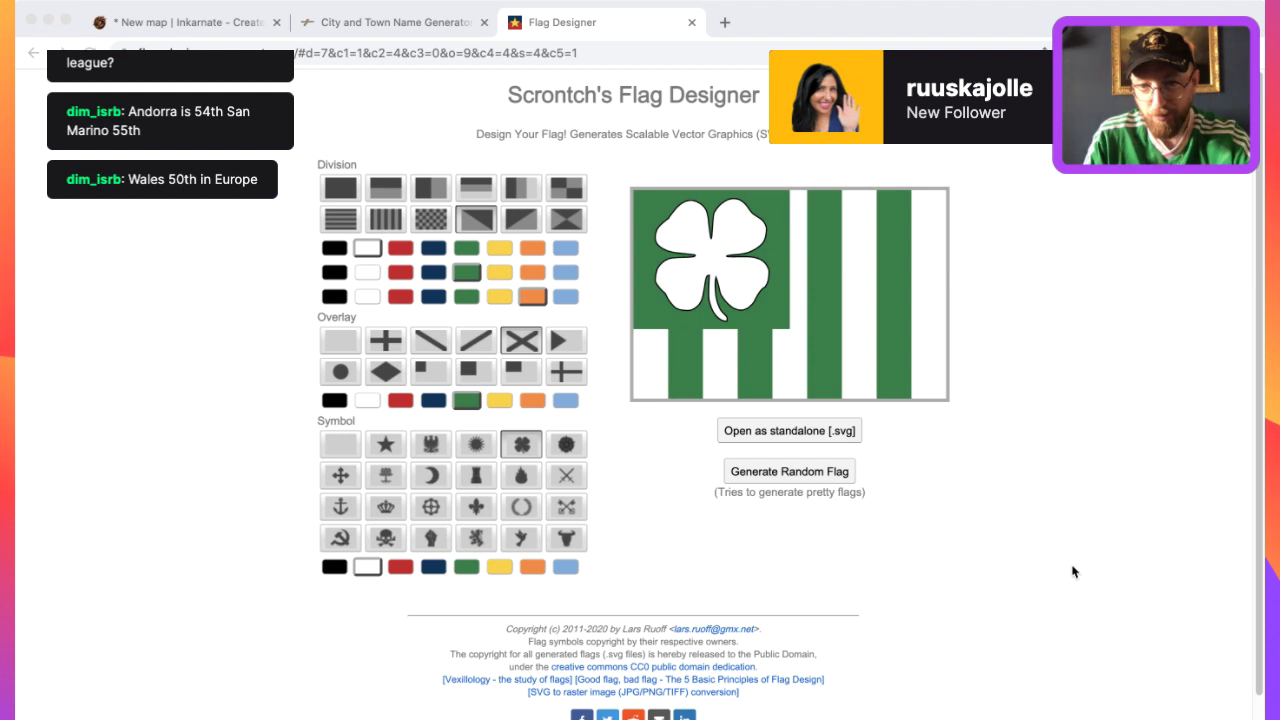
click(596, 334)
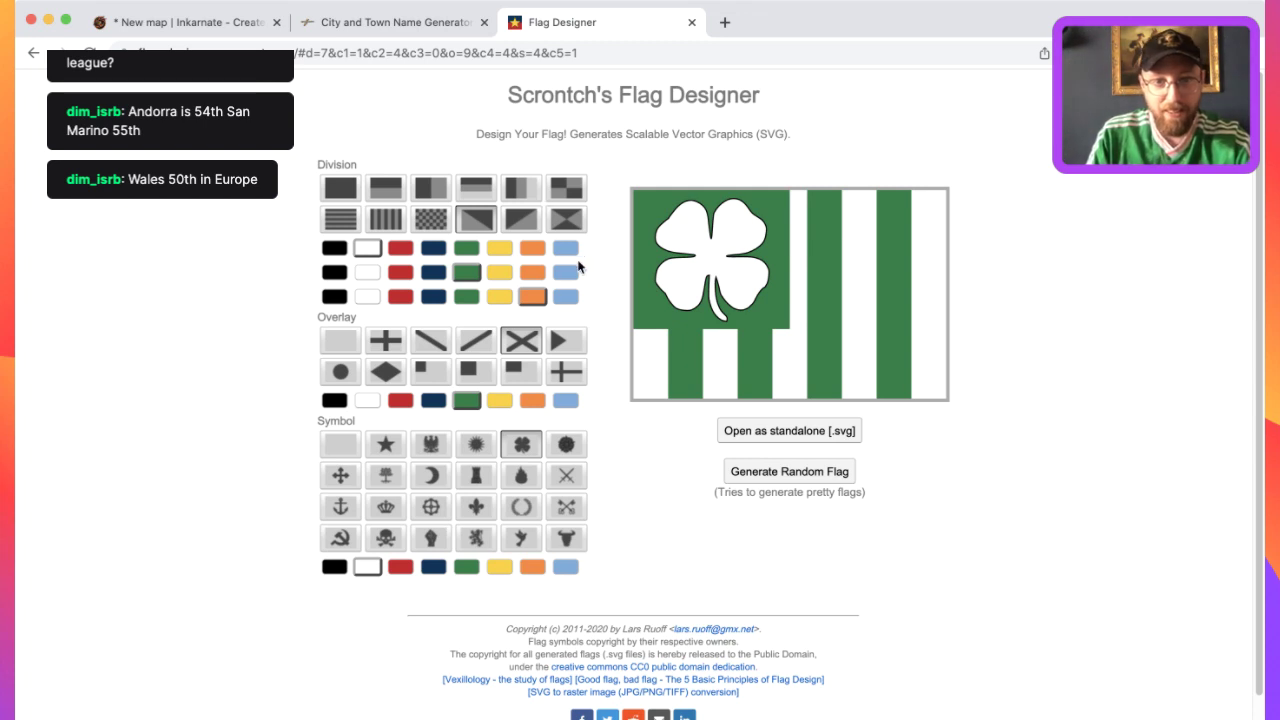
Try black, white, navy, green, yellow and orange as the clover symbol's colour.
click(334, 566)
click(367, 566)
click(433, 568)
click(466, 567)
click(499, 567)
click(532, 567)
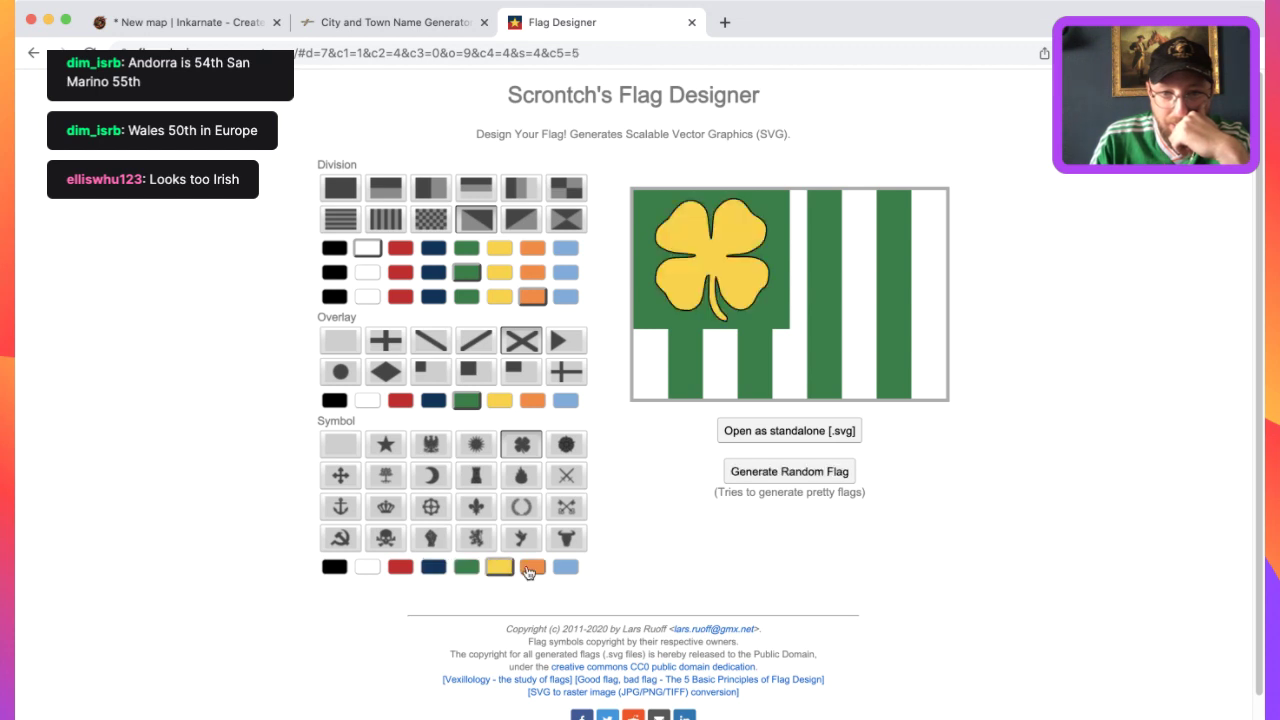
Generate a further series of random flags to look for a design to replace the clover flag.
click(826, 471)
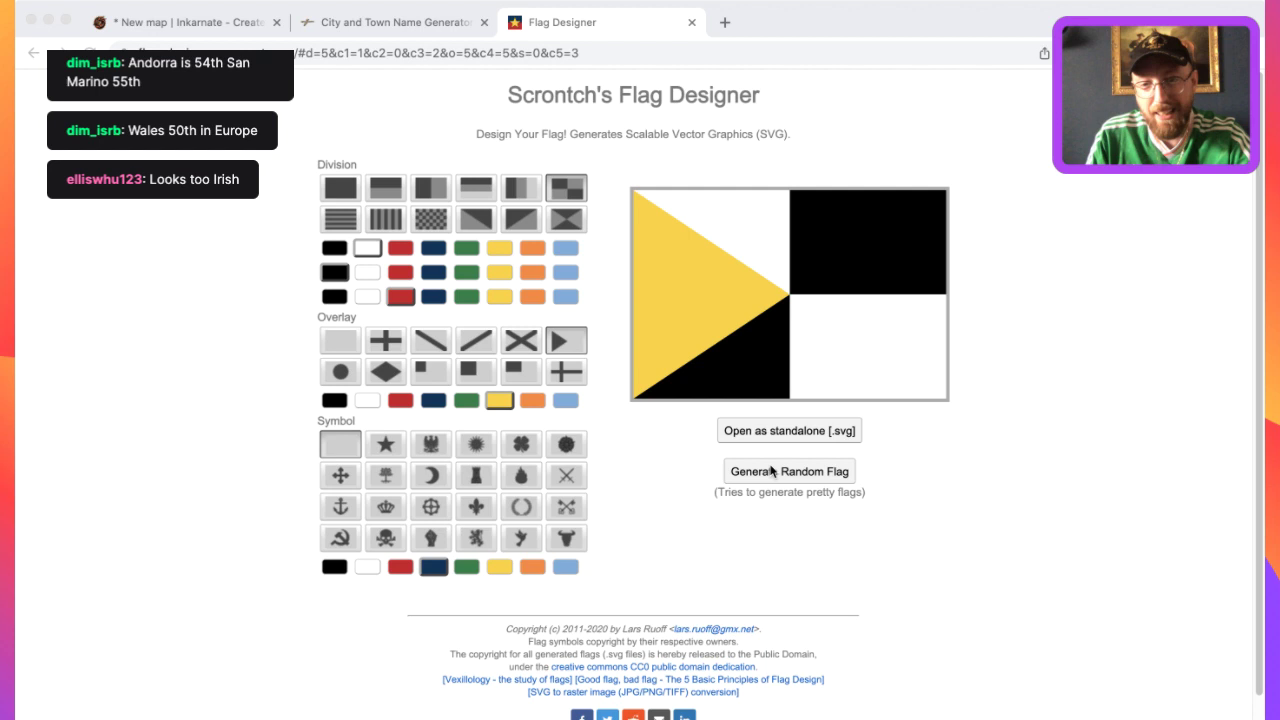
click(803, 466)
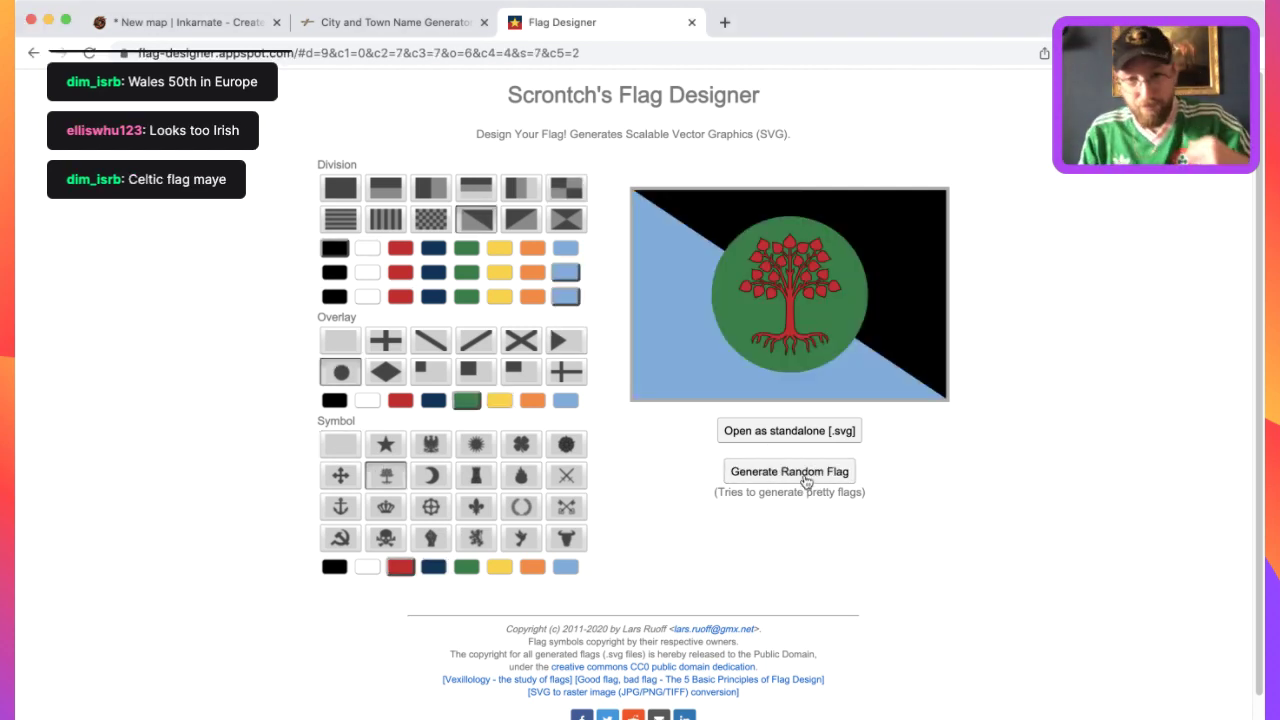
click(791, 474)
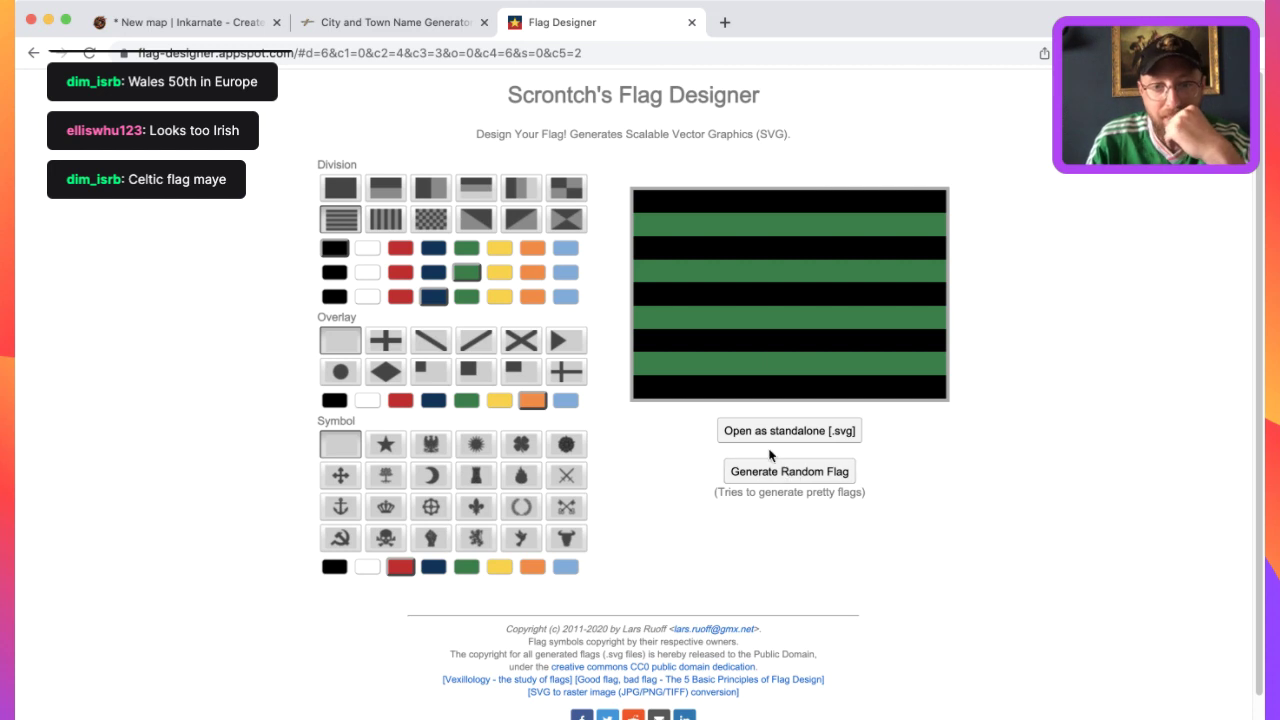
click(776, 465)
click(779, 484)
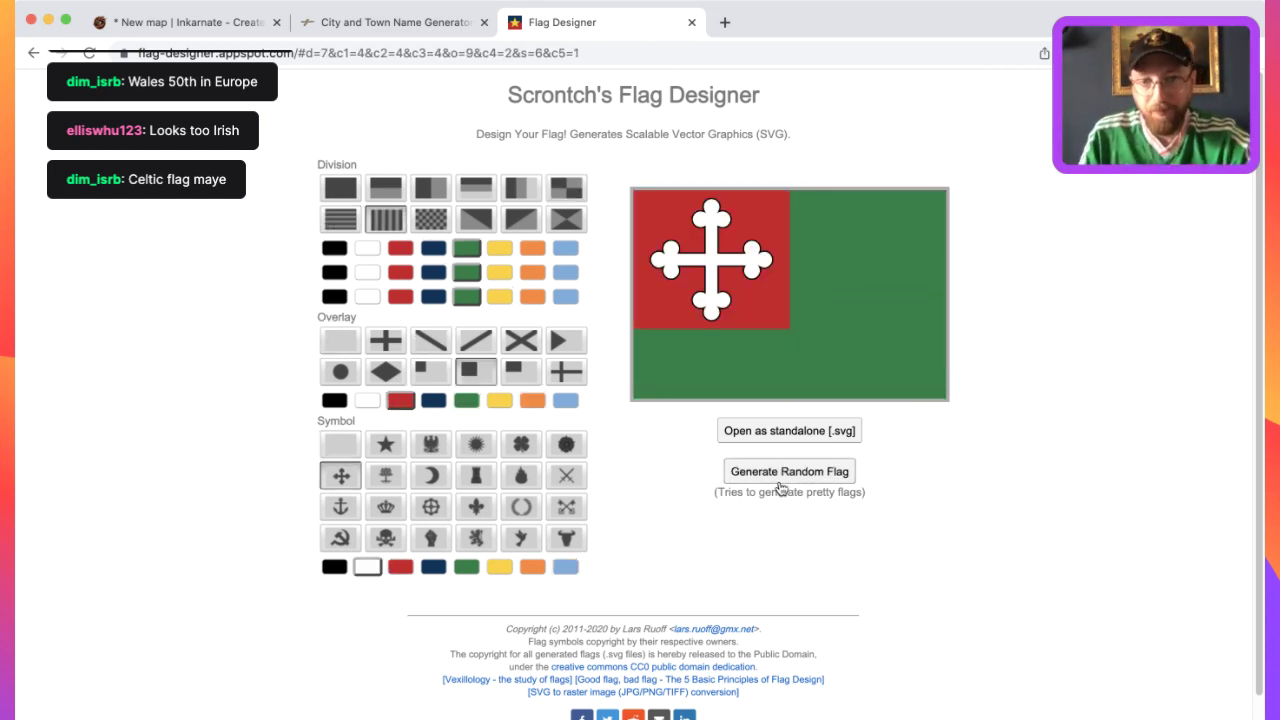
click(779, 484)
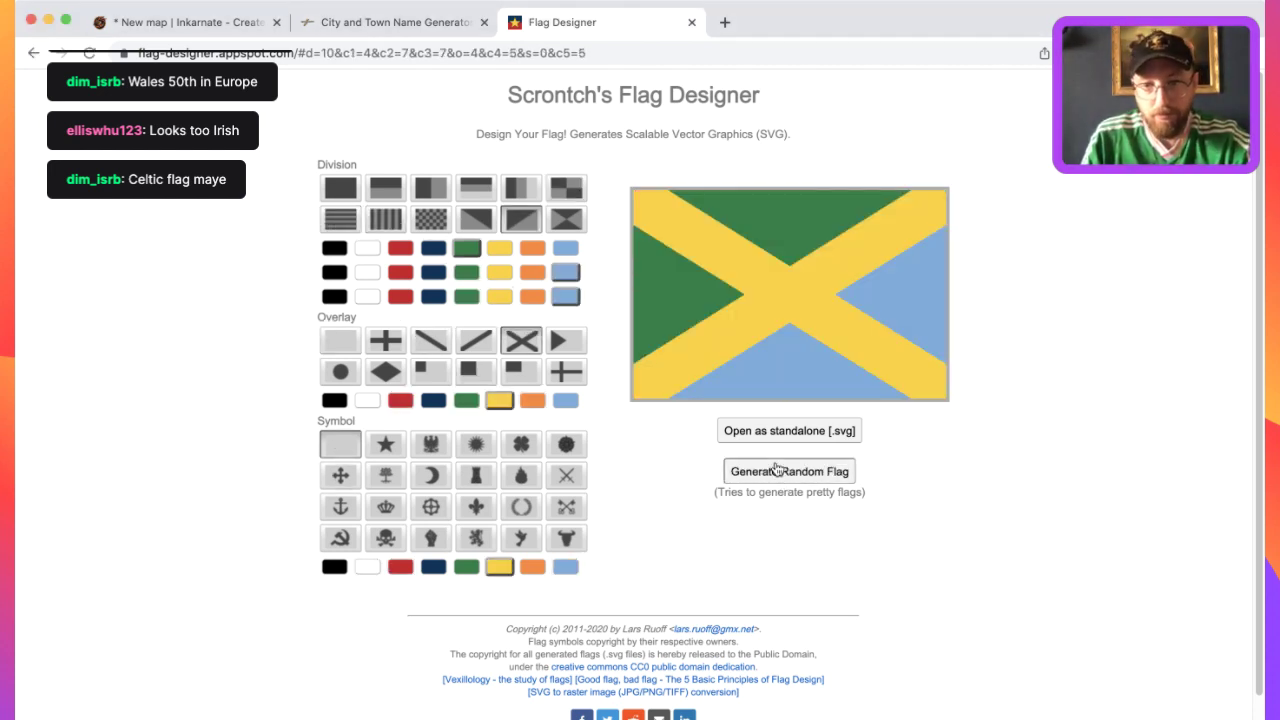
click(776, 468)
click(774, 470)
click(769, 472)
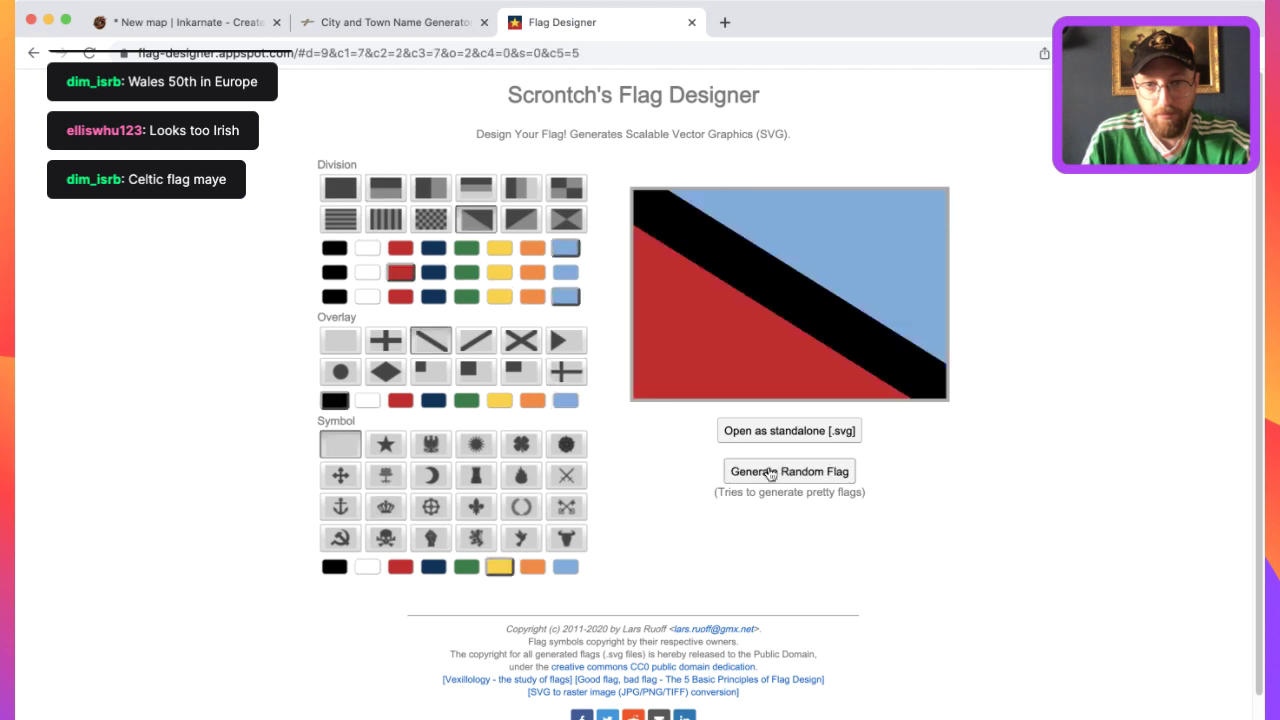
click(769, 472)
click(769, 472)
click(769, 472)
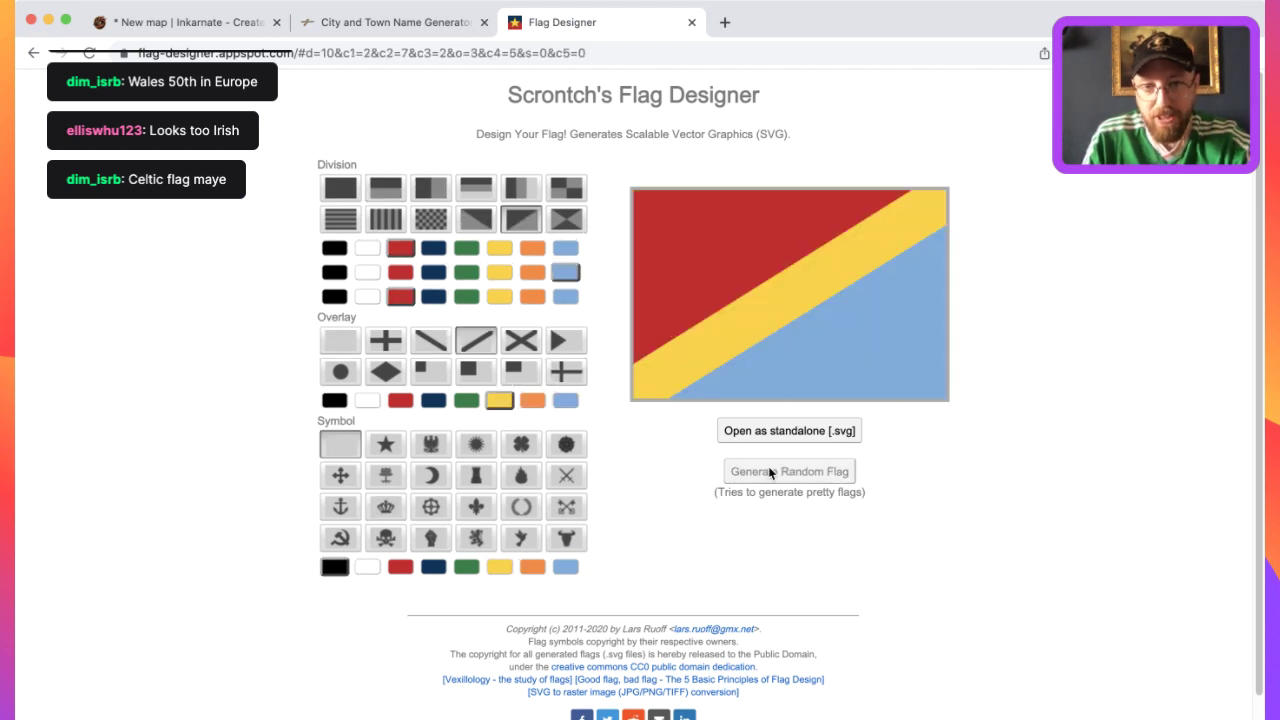
Generate more random flags until reaching a yellow and black flag with a green diagonal band and an orange flame.
click(764, 475)
click(765, 475)
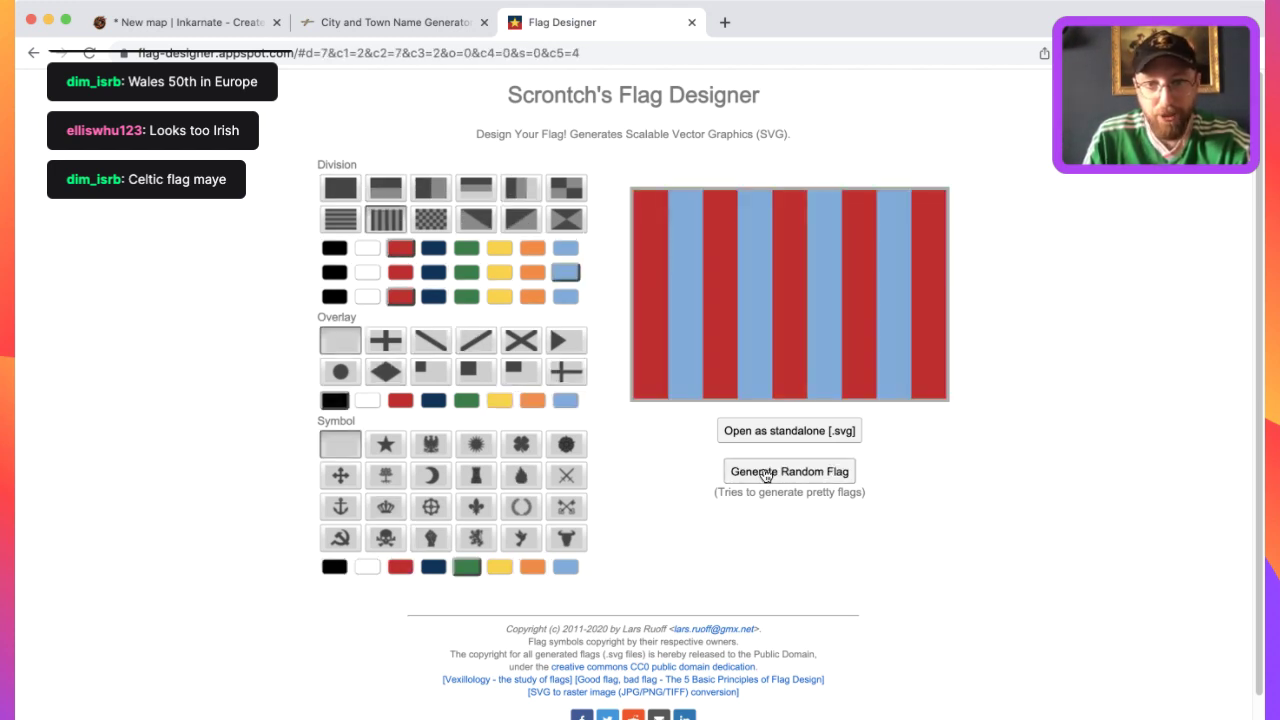
click(765, 475)
click(766, 473)
click(766, 473)
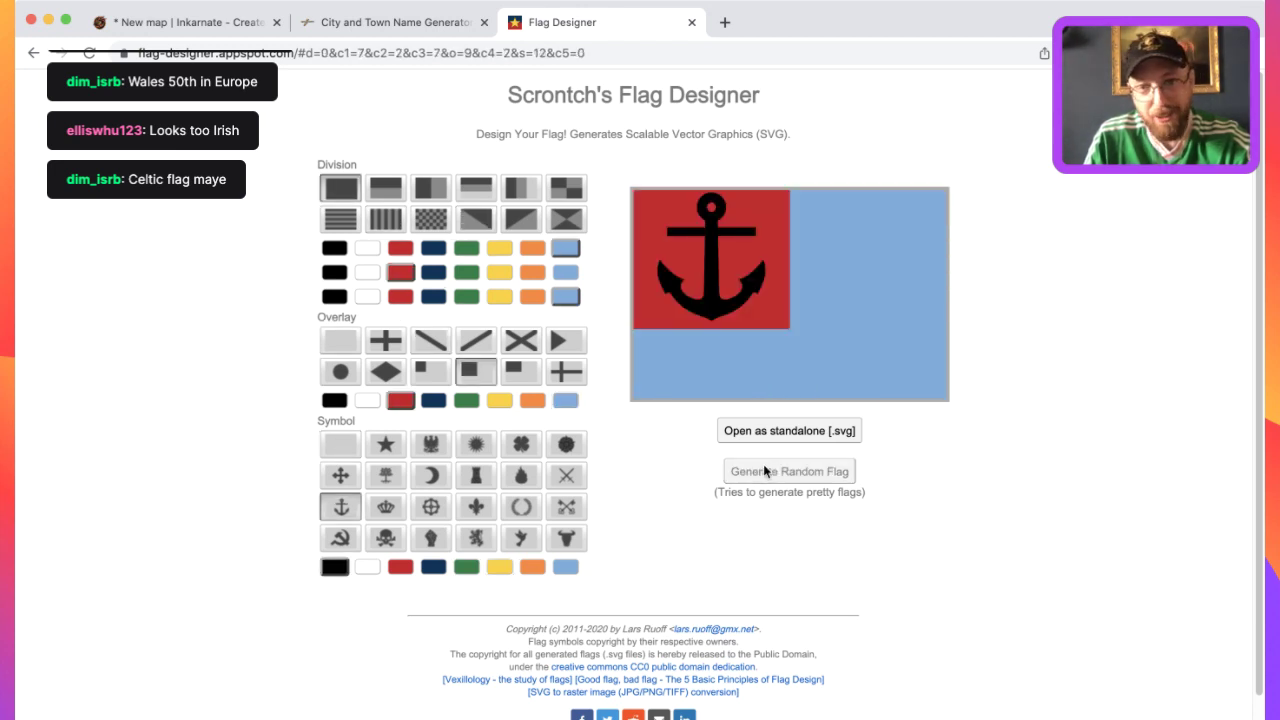
click(765, 470)
click(765, 468)
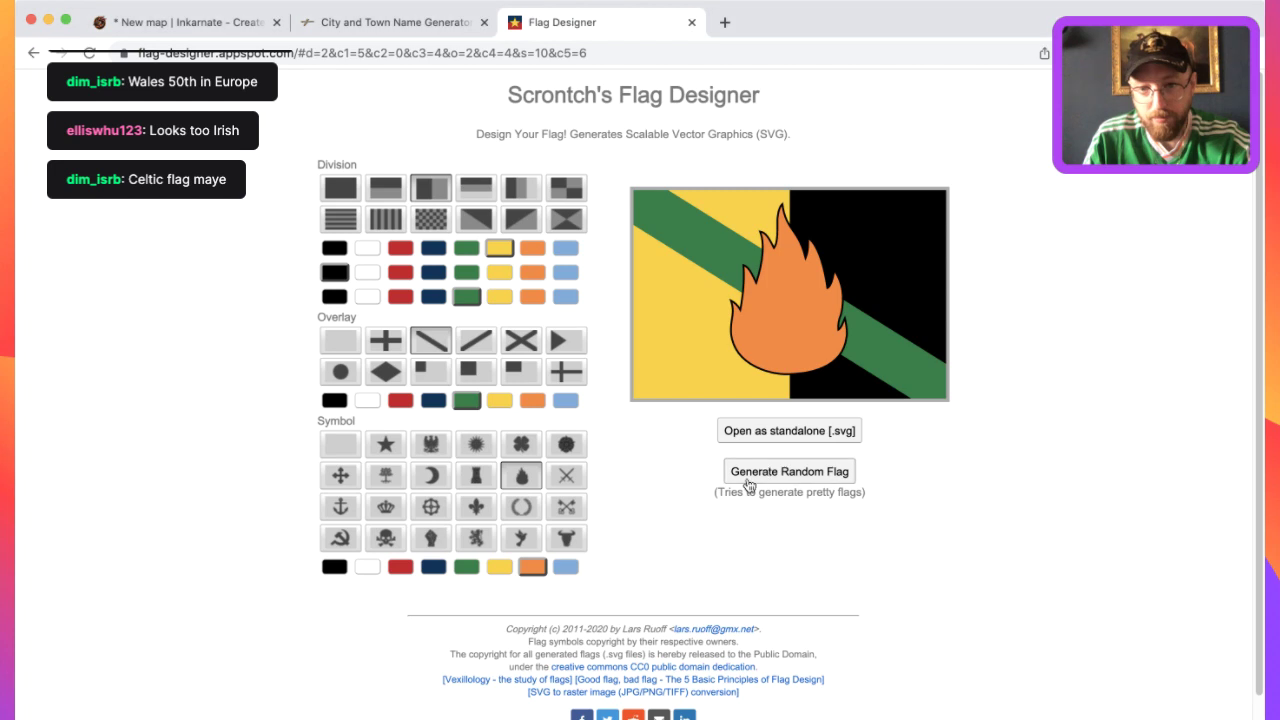
Try the laurel wreath, crossed swords, rose, clover, eagle, crescent, tree, cross and anchor as the flag's symbol.
click(518, 508)
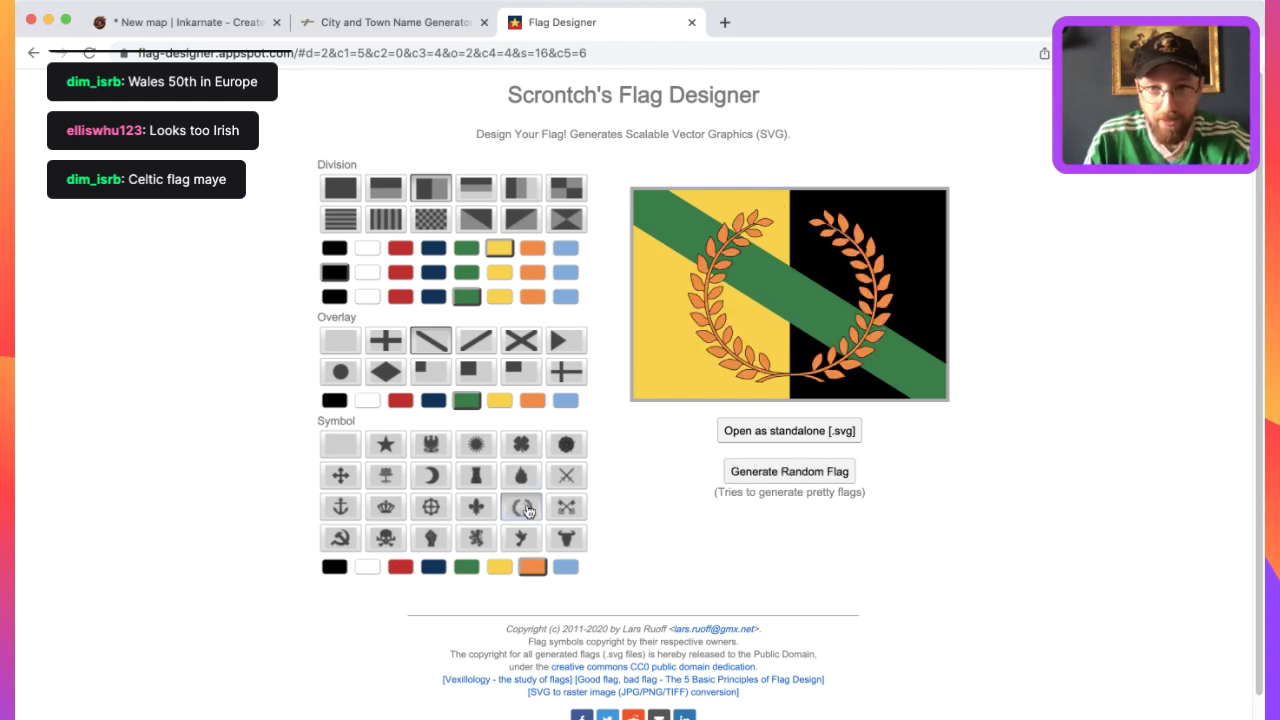
click(568, 480)
click(566, 444)
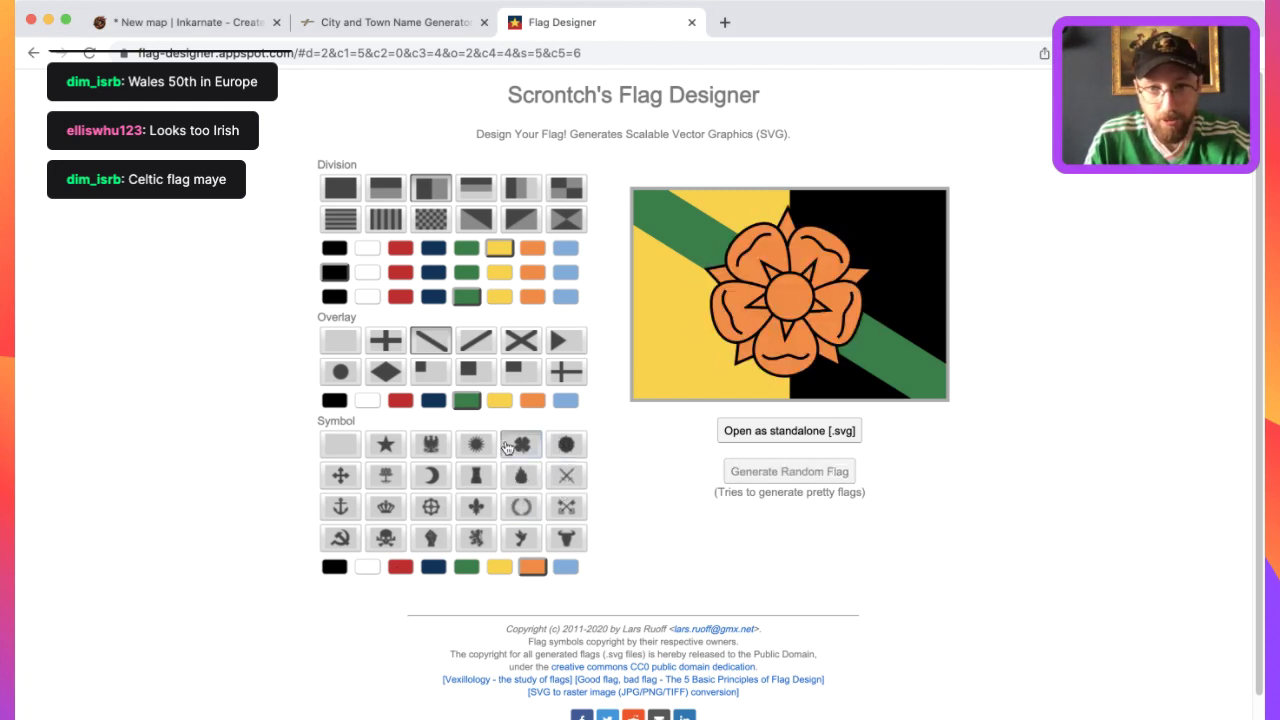
click(521, 444)
click(432, 446)
click(432, 475)
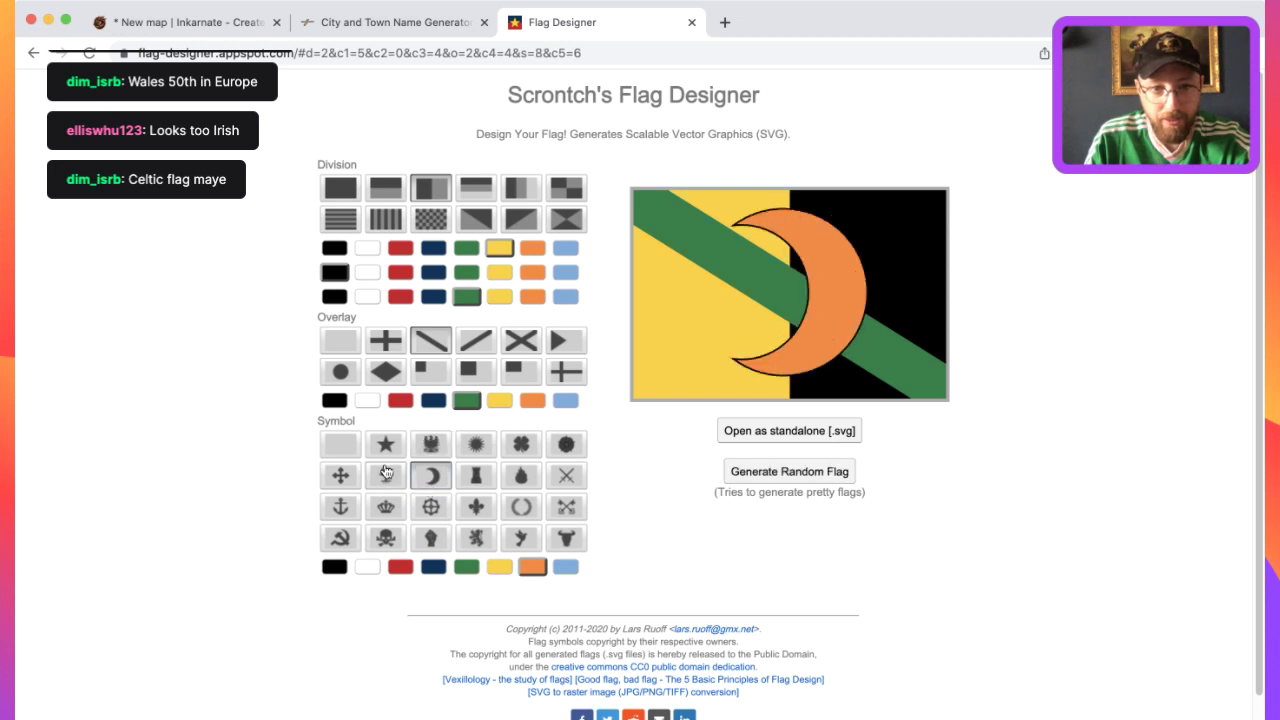
click(386, 475)
click(340, 476)
click(340, 507)
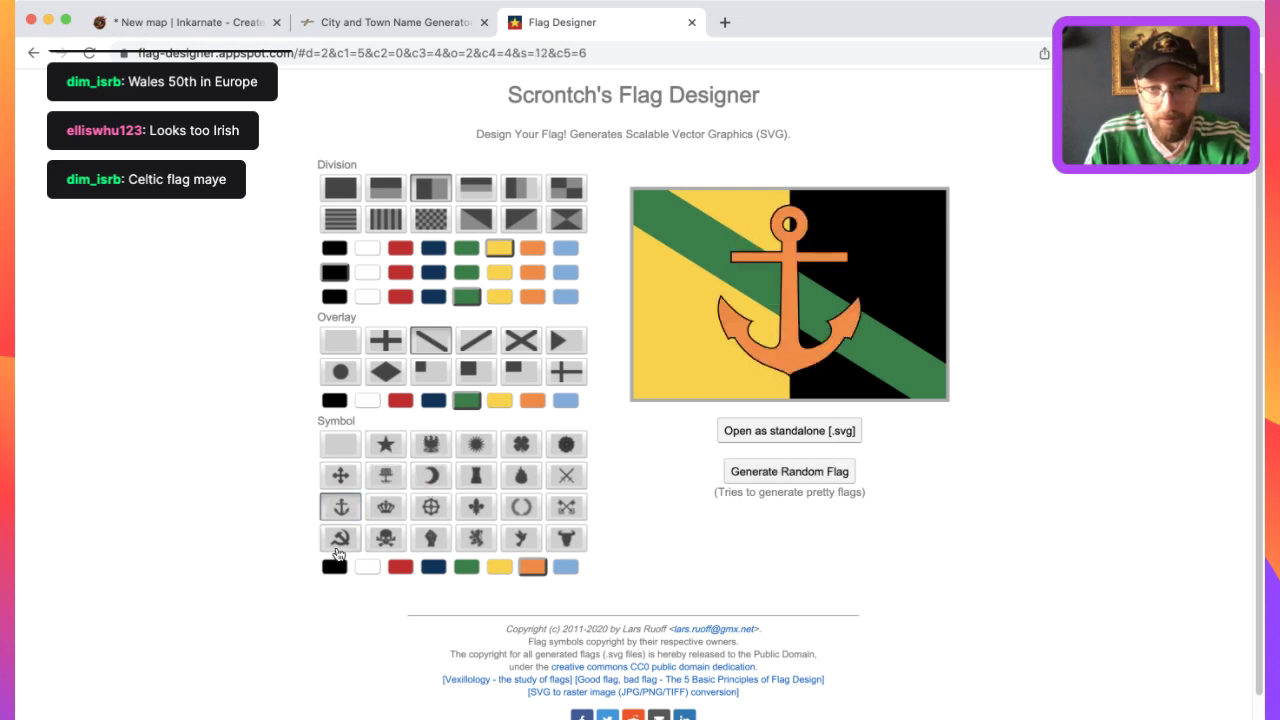
Try the hammer and sickle, skull, crown, wheel, dove and bull's head as the symbol, and choose the raised fist.
click(345, 540)
click(386, 538)
click(382, 507)
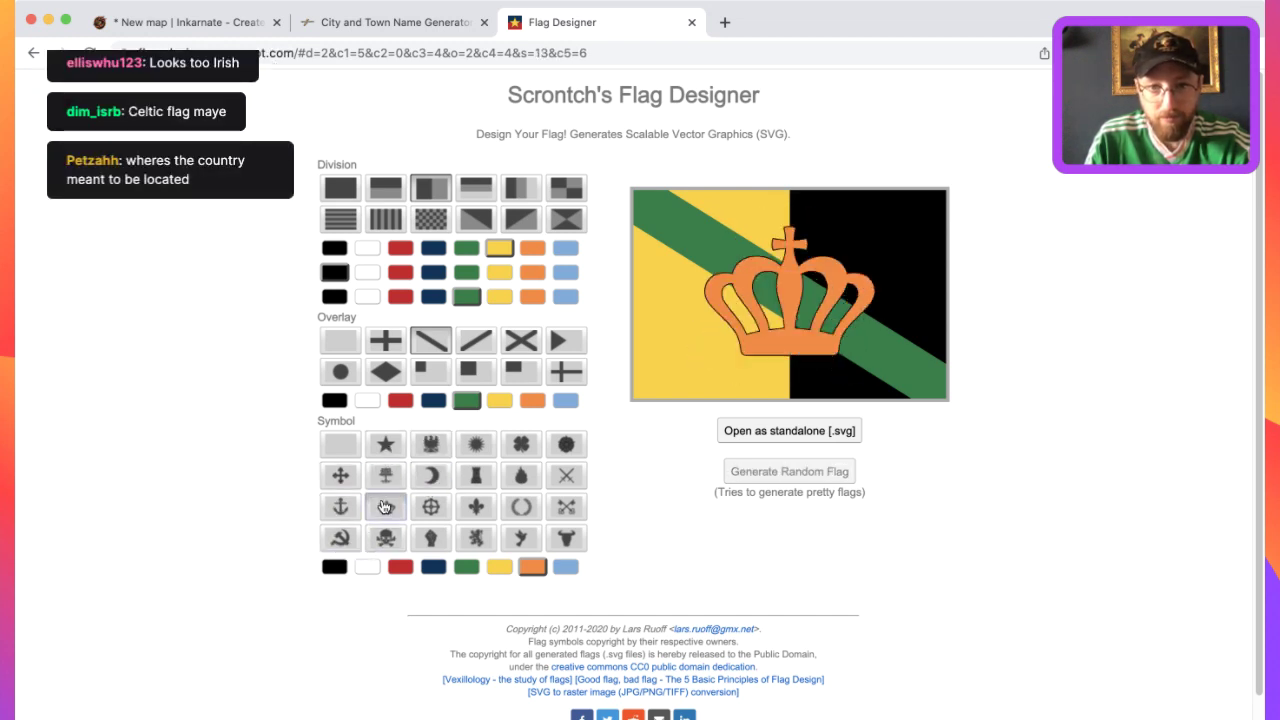
click(431, 539)
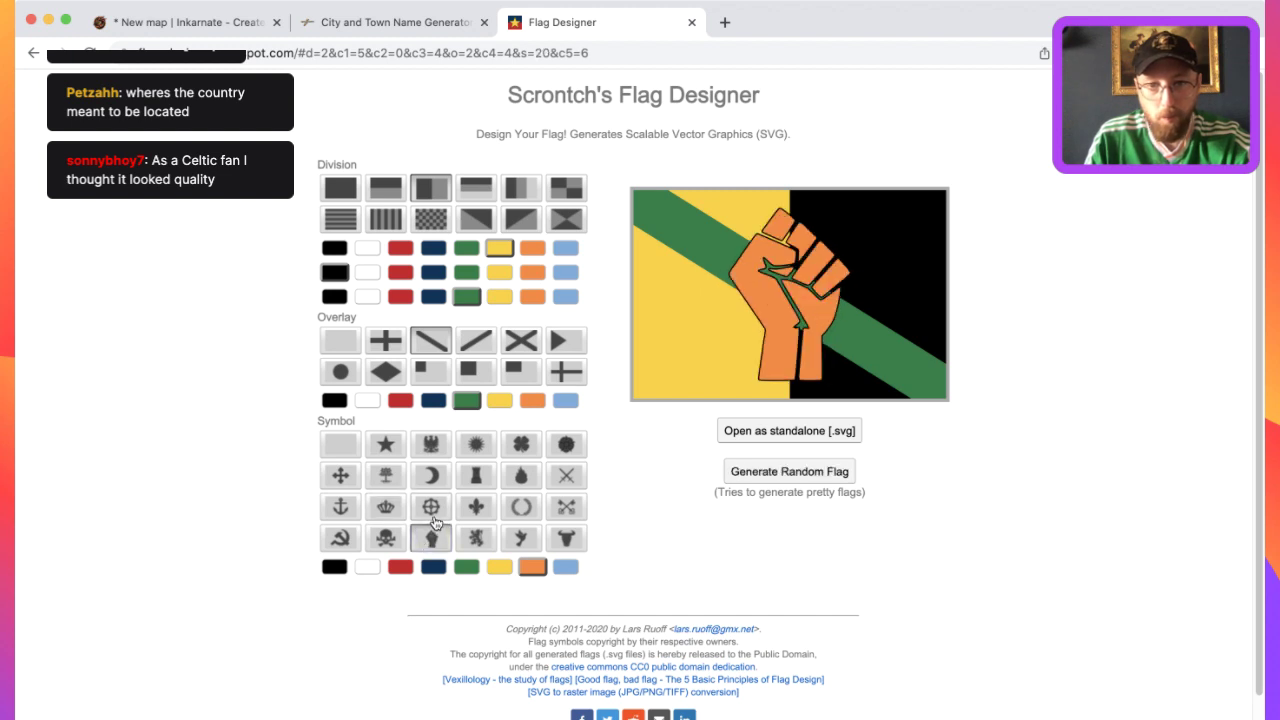
click(432, 510)
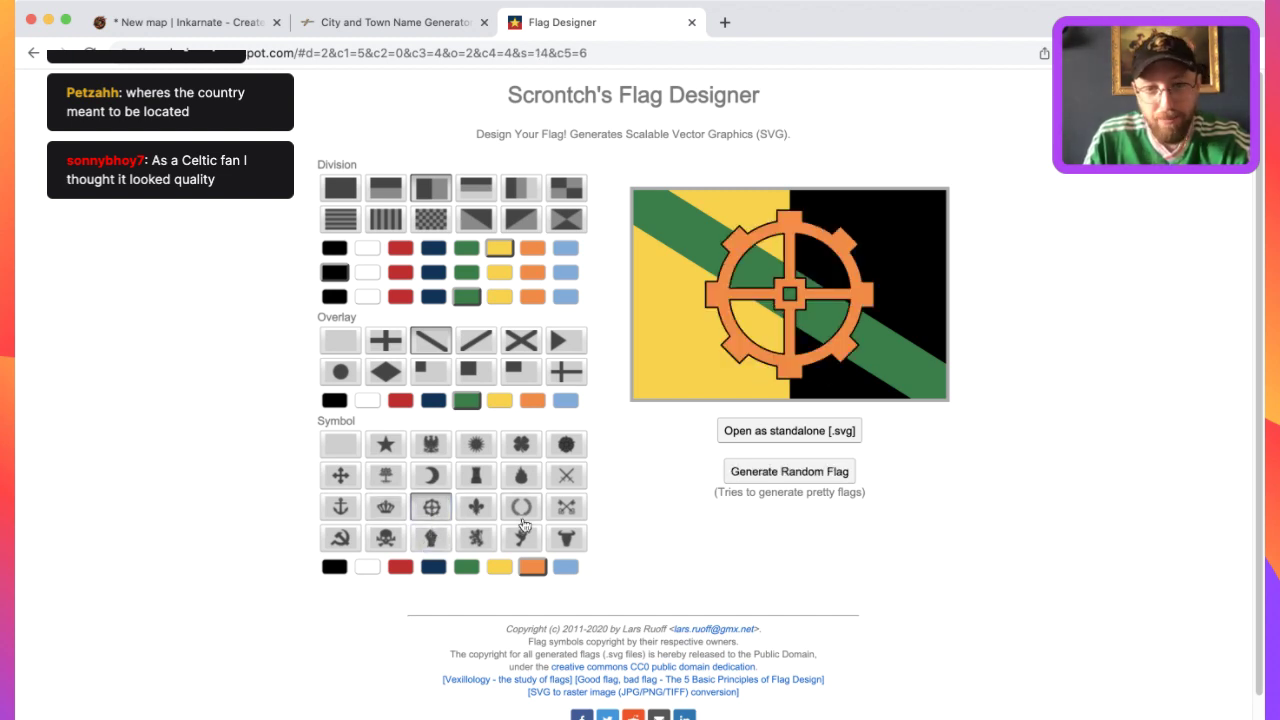
click(521, 538)
click(562, 540)
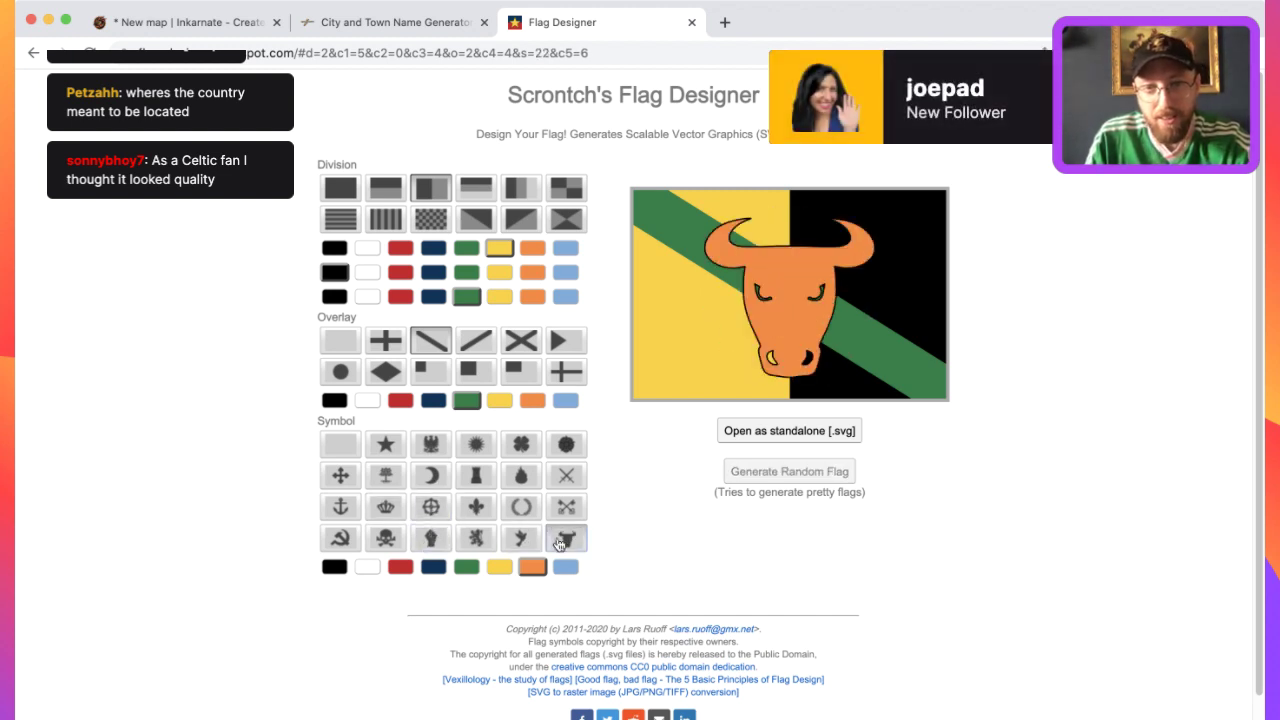
click(565, 506)
click(440, 540)
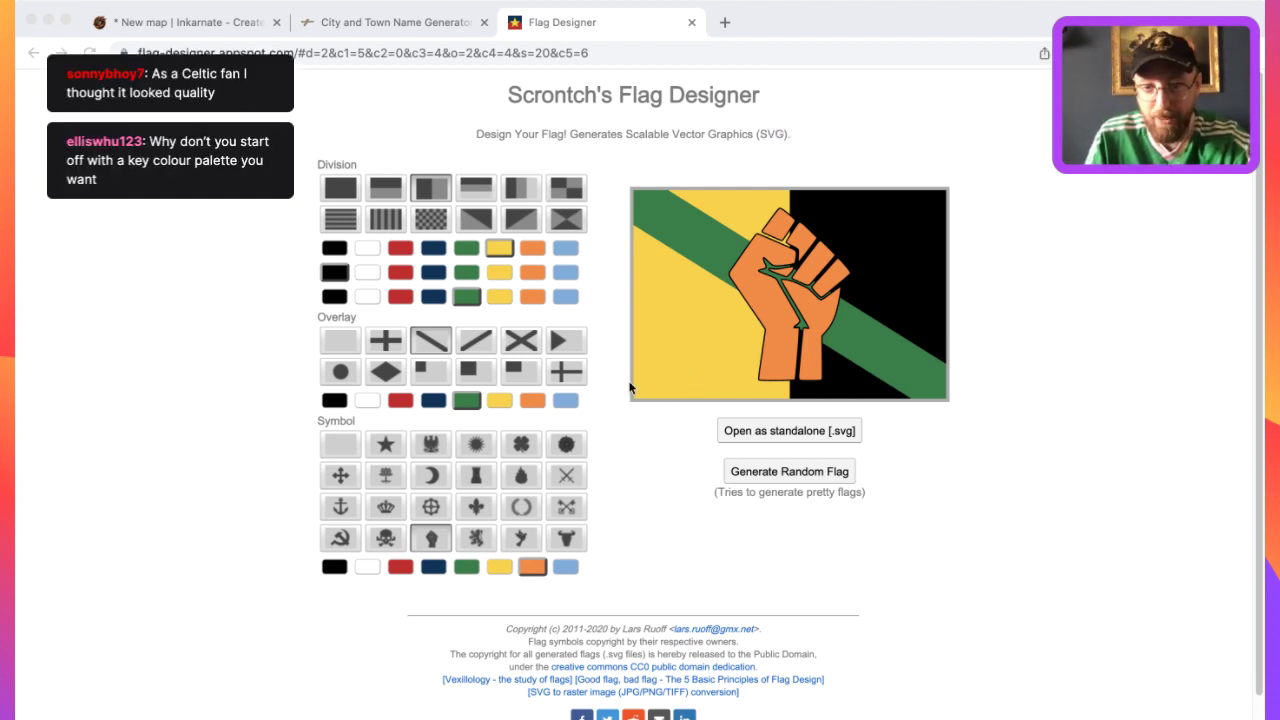
Replace the fist symbol with the hammer and sickle and then with the anchor.
click(1092, 576)
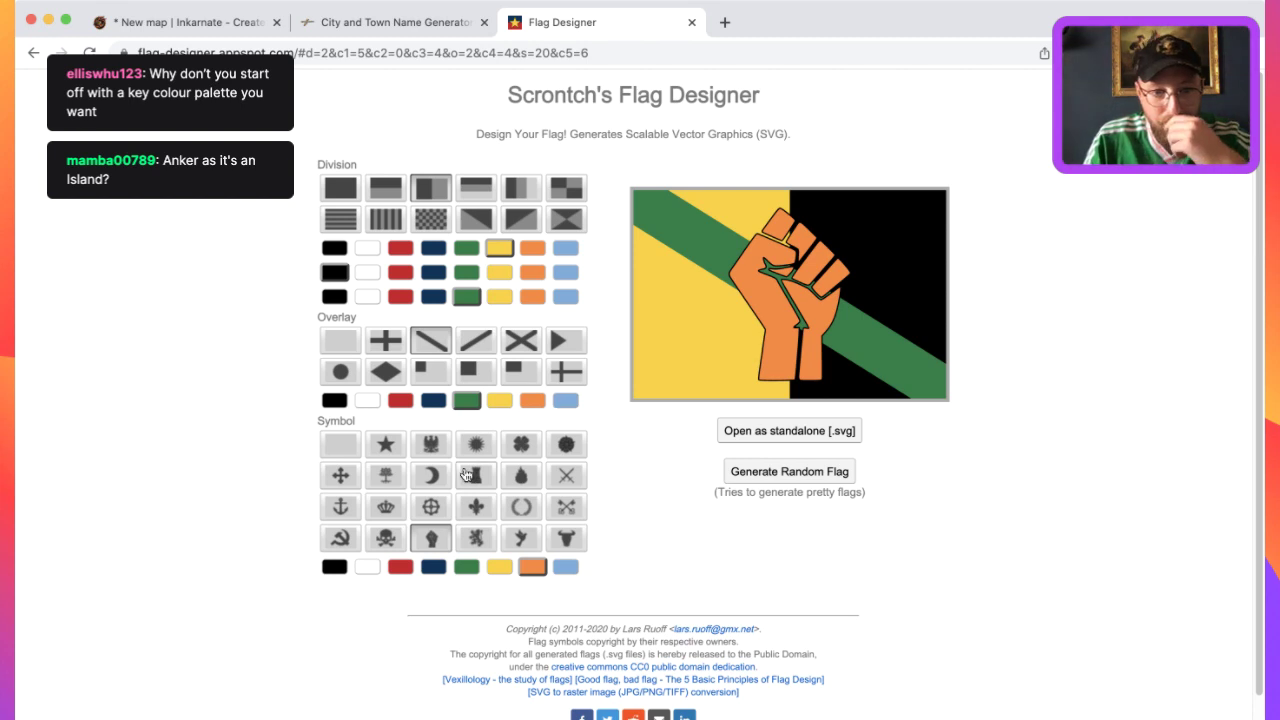
click(337, 548)
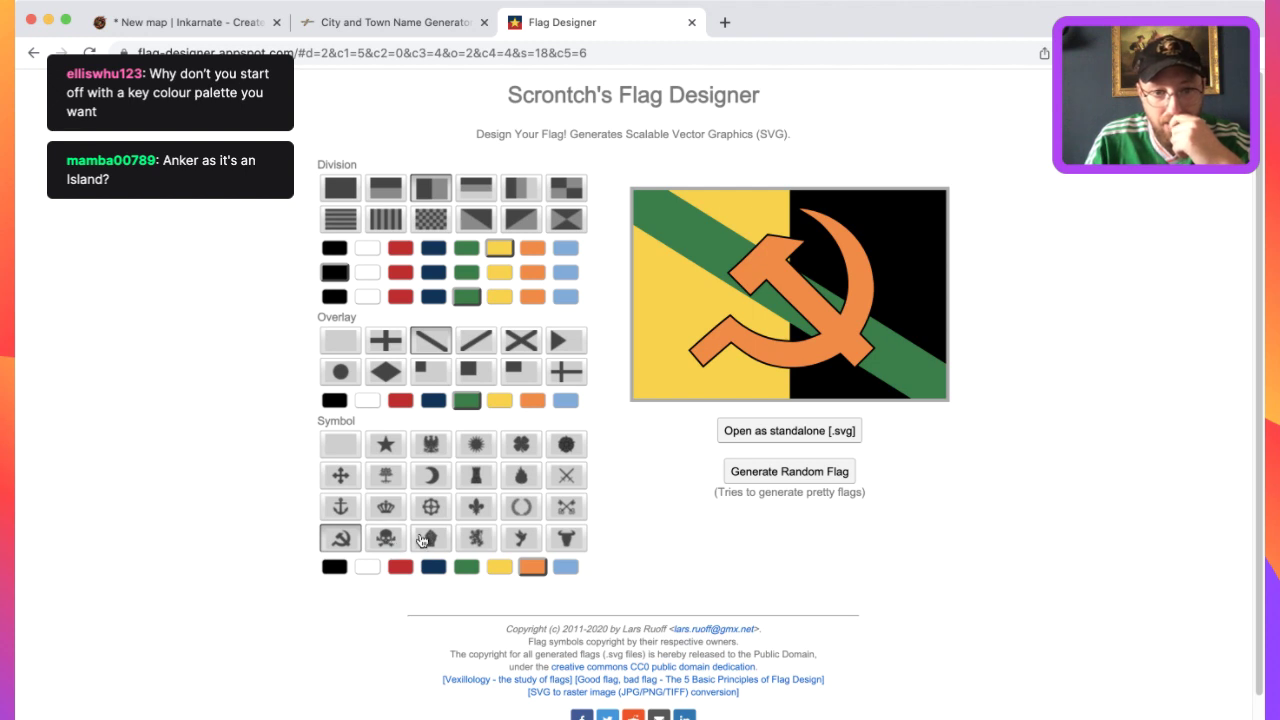
click(340, 507)
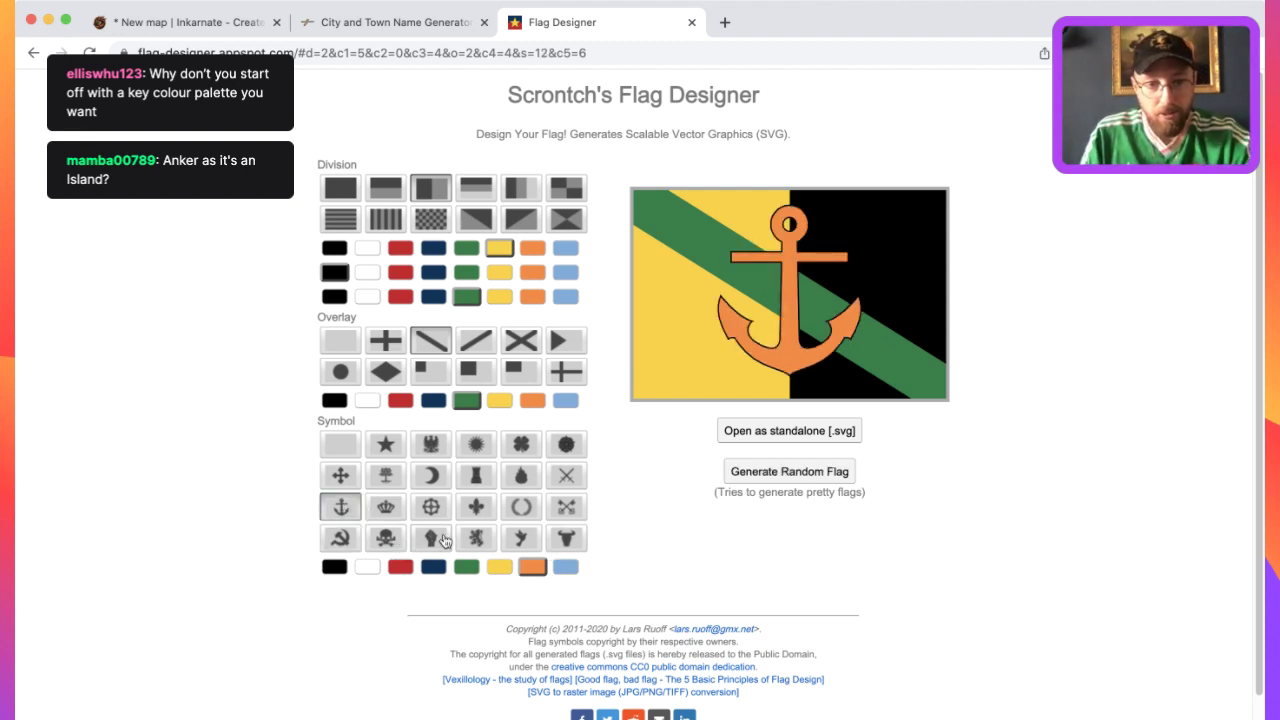
Generate random flags up to the yellow one with a light blue triangle and add the raised fist symbol.
click(814, 480)
click(822, 477)
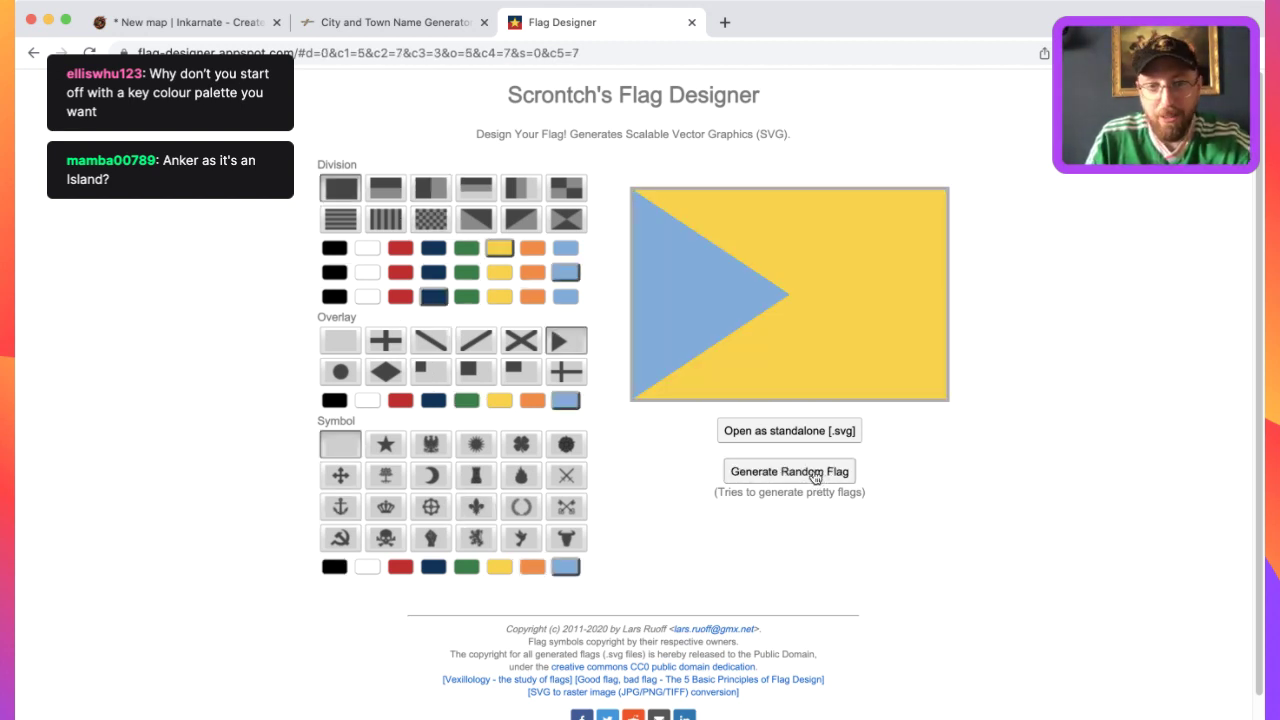
click(431, 540)
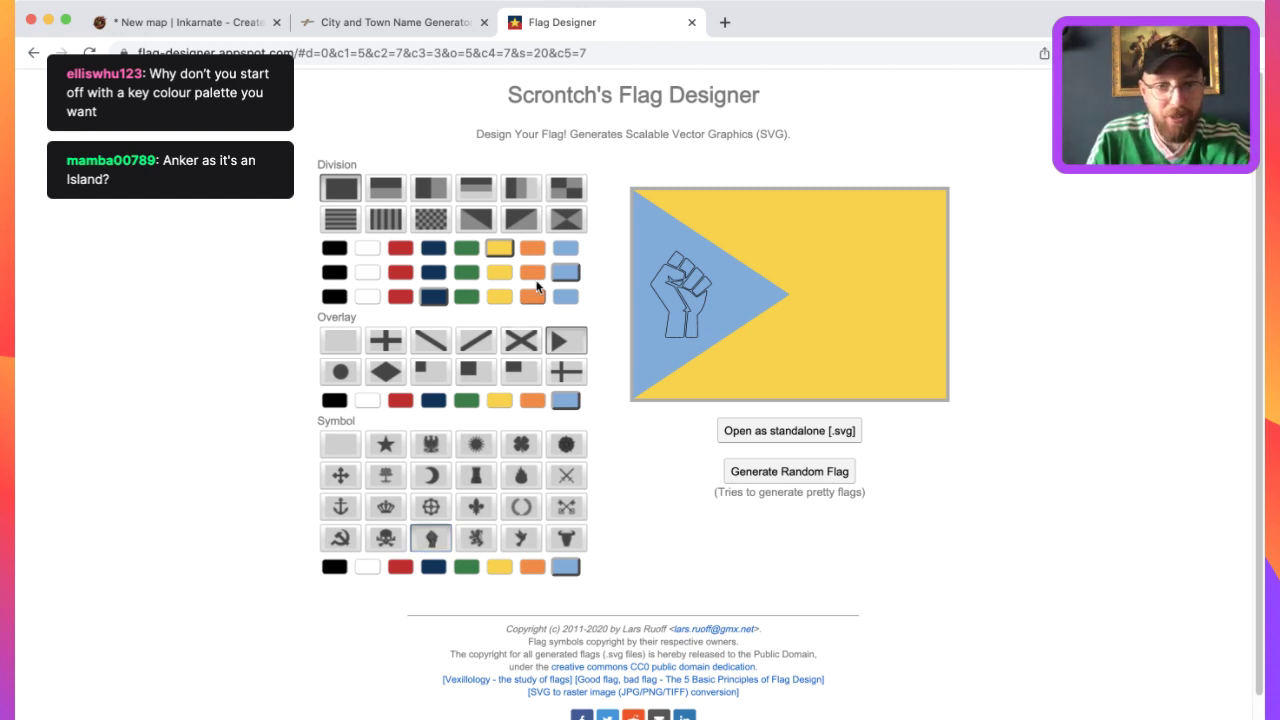
Try yellow on the second division colour and restore light blue, and set the third division colour to green after trying light blue.
click(499, 273)
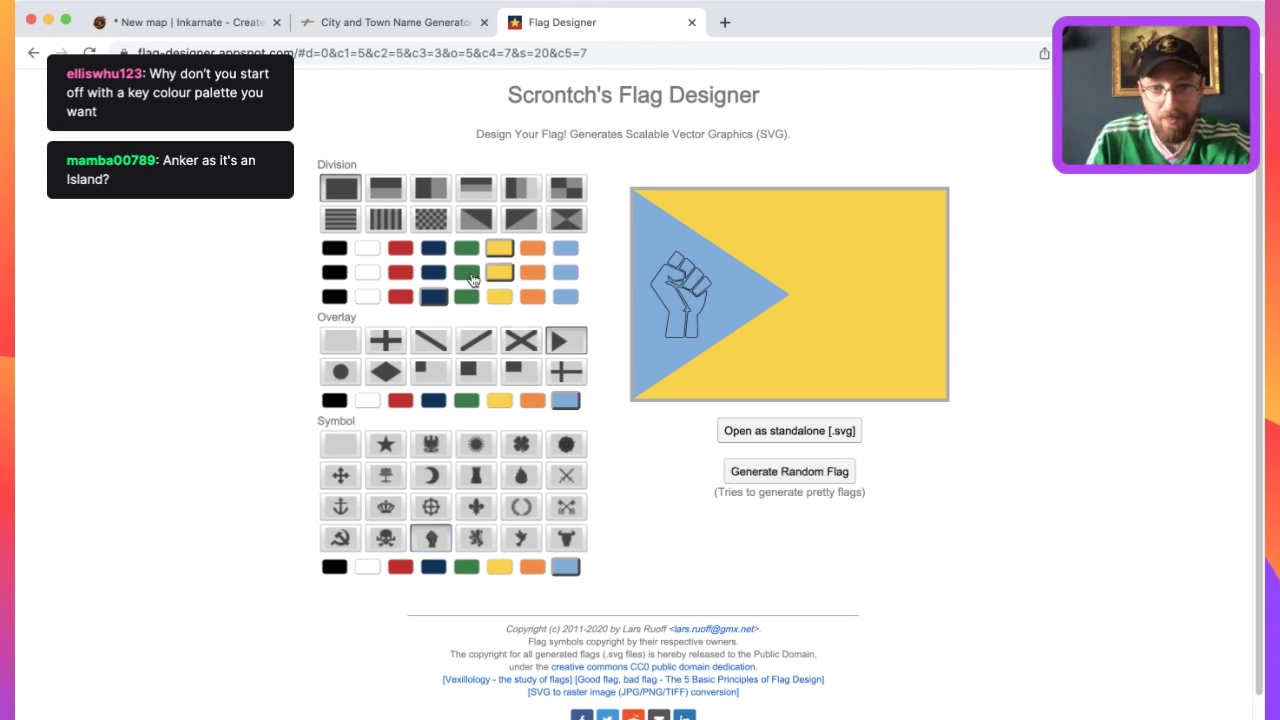
click(573, 280)
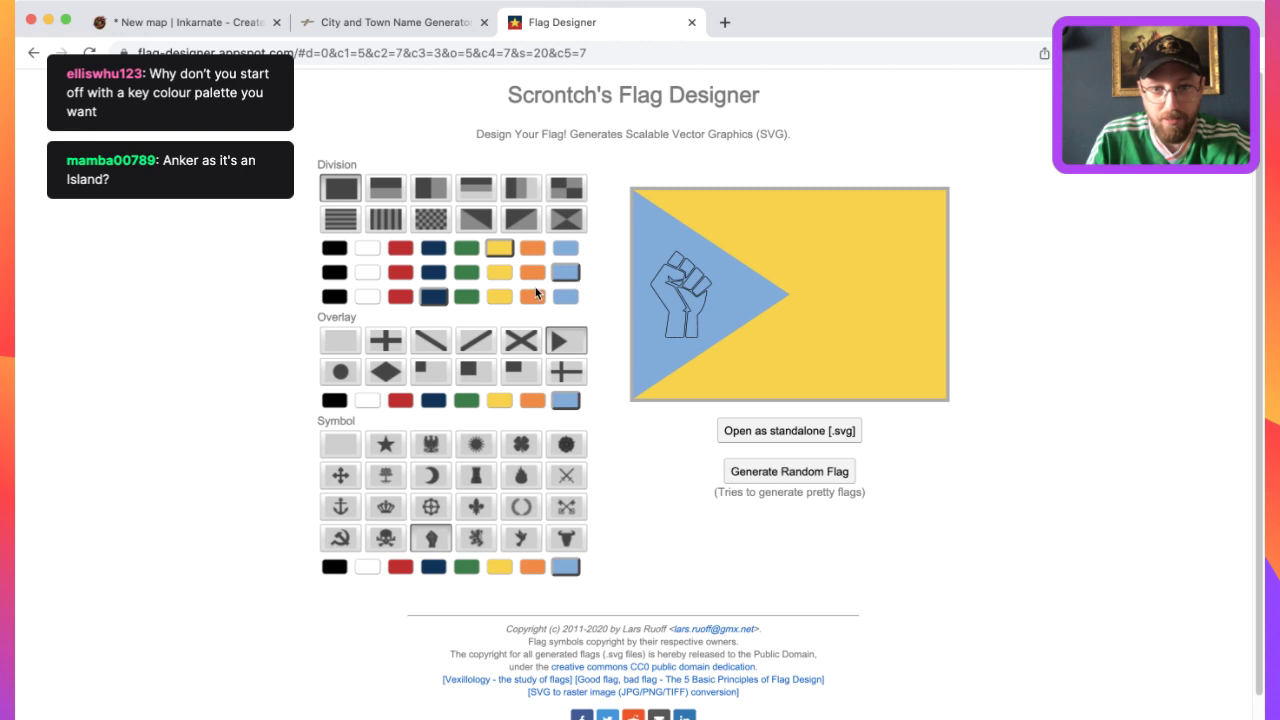
click(565, 296)
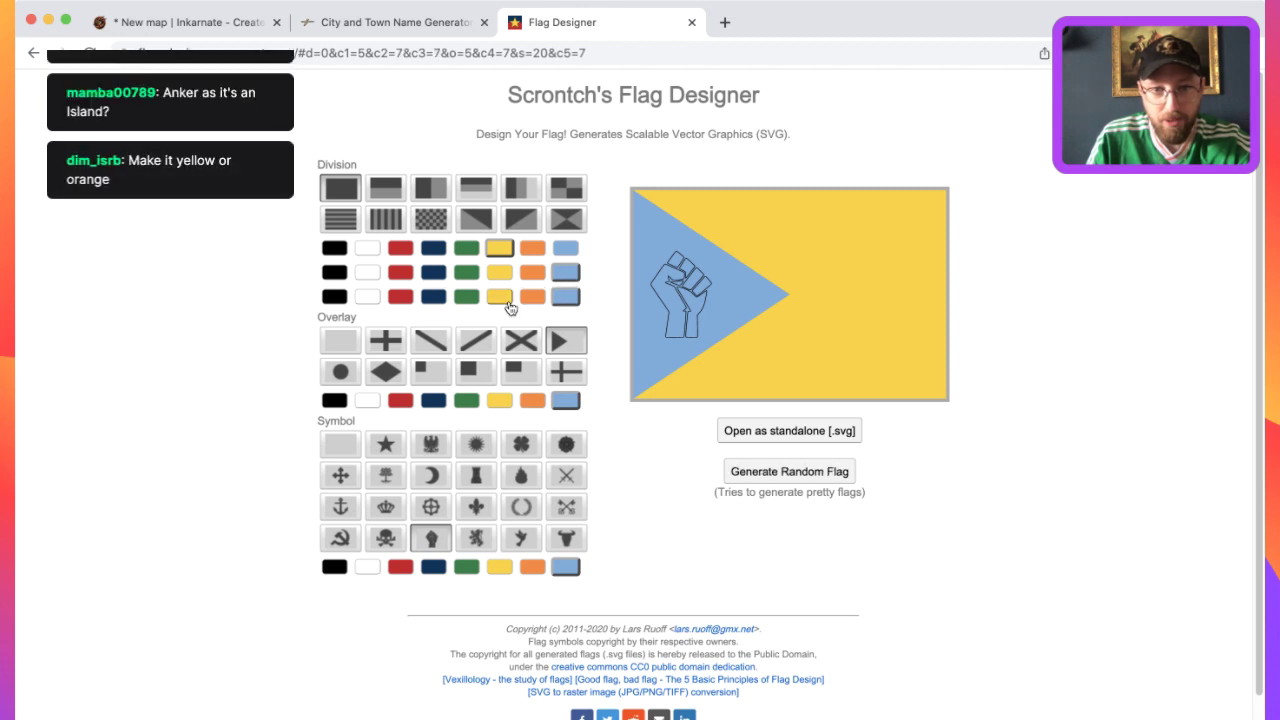
click(467, 297)
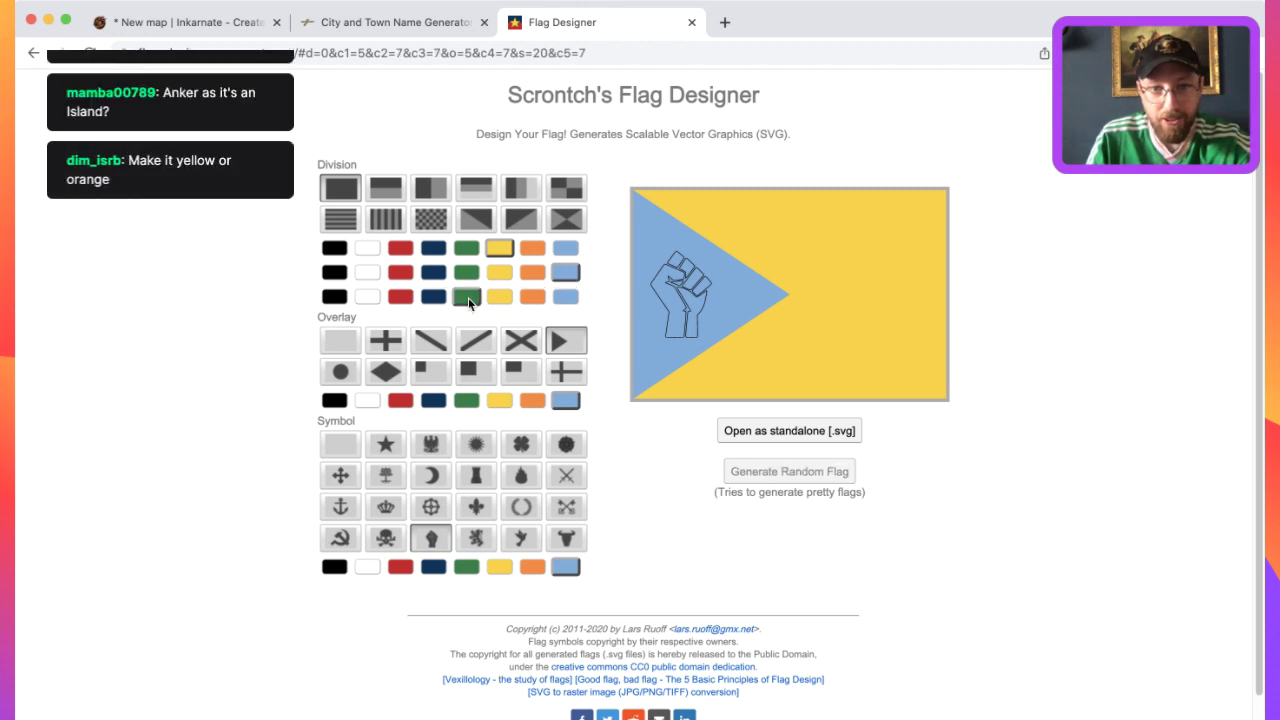
Recolour the triangle overlay white after trying green and red.
click(468, 401)
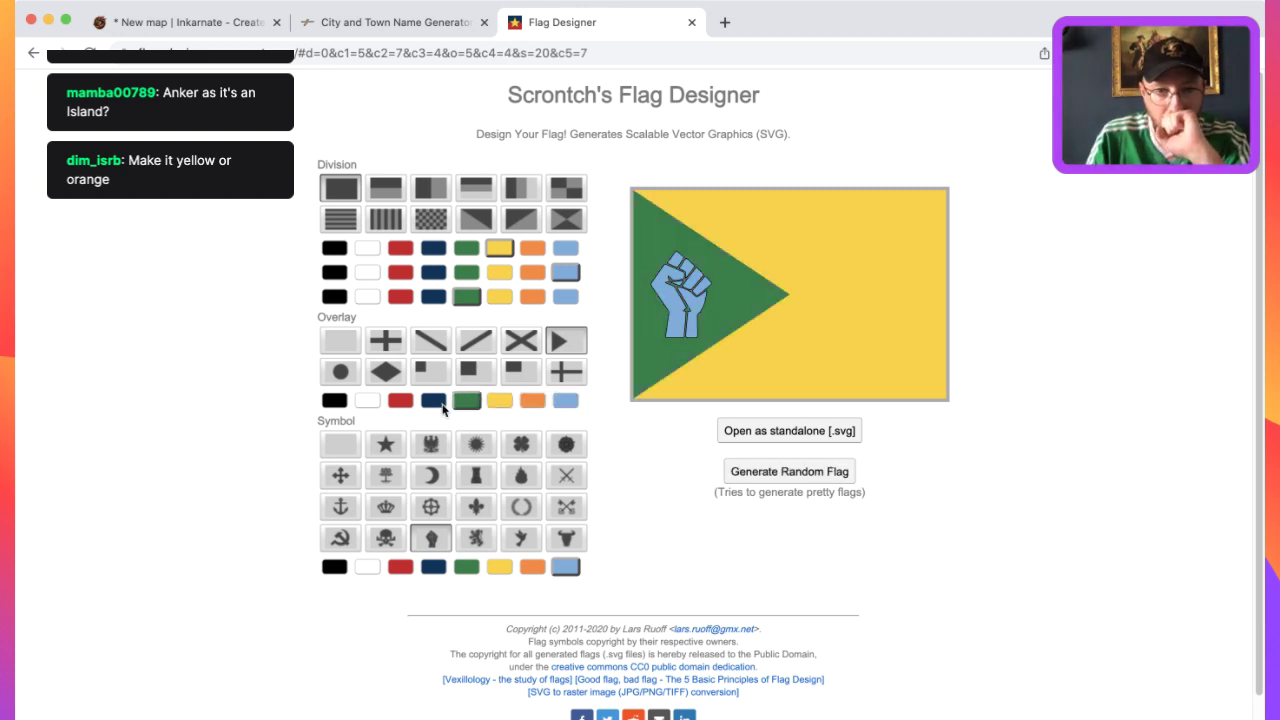
click(400, 401)
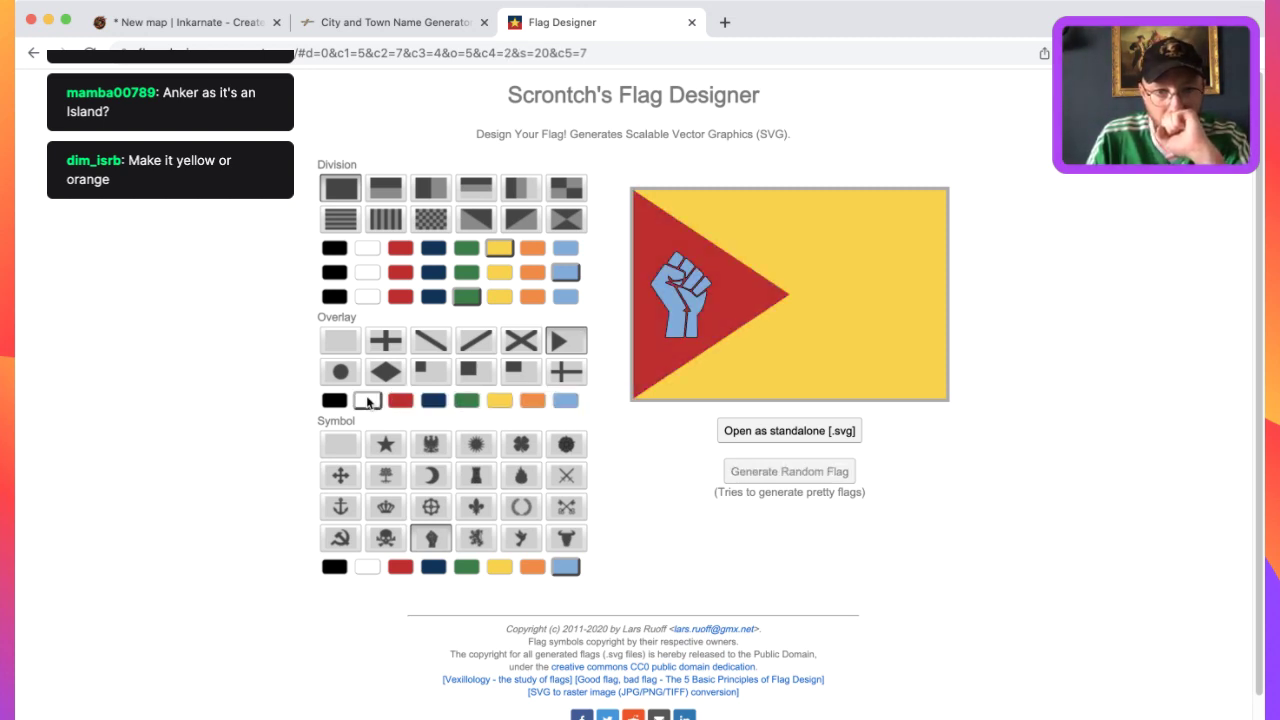
click(368, 401)
Try orange and yellow as the fist symbol's colour and restore light blue.
click(531, 566)
click(498, 566)
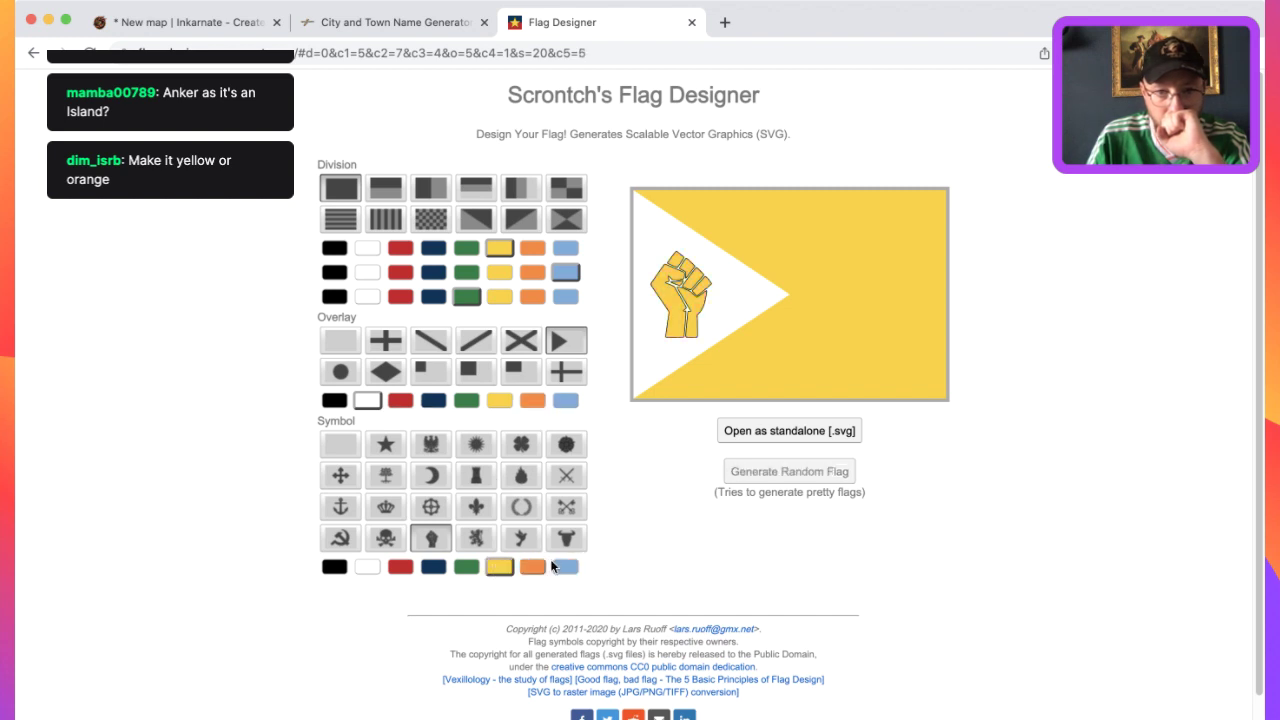
click(564, 567)
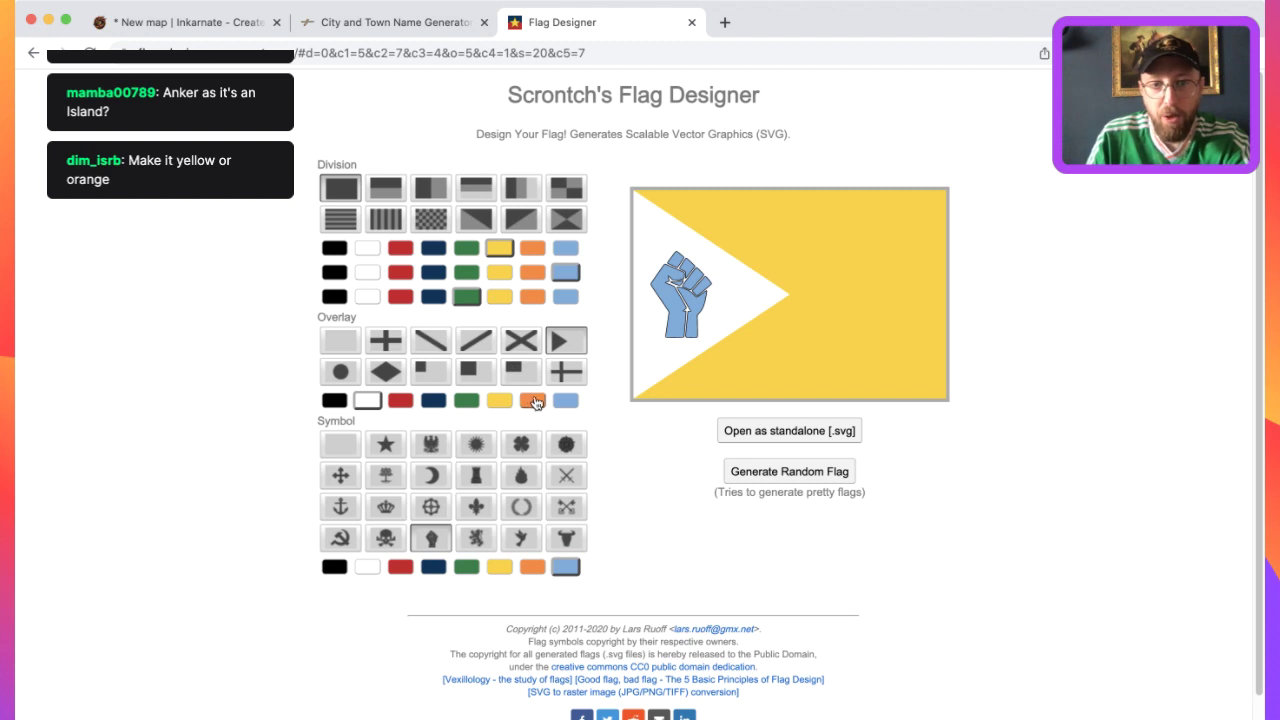
key(super+Tab)
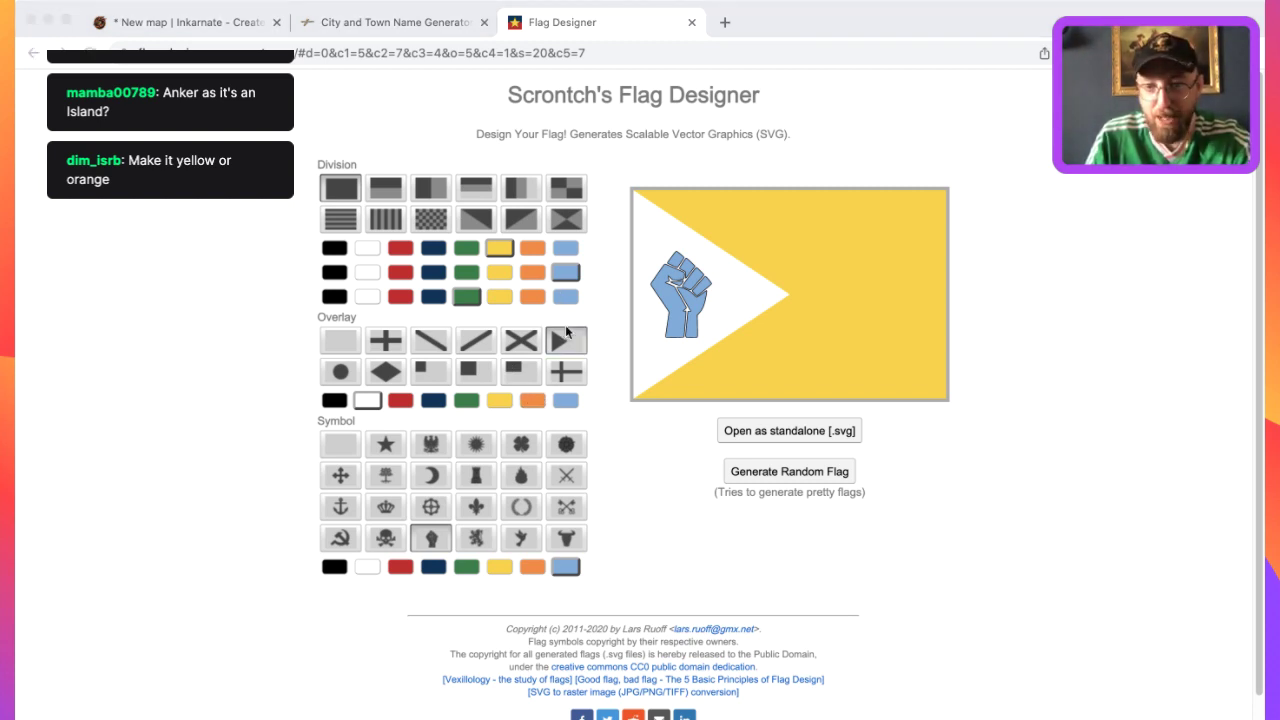
click(562, 295)
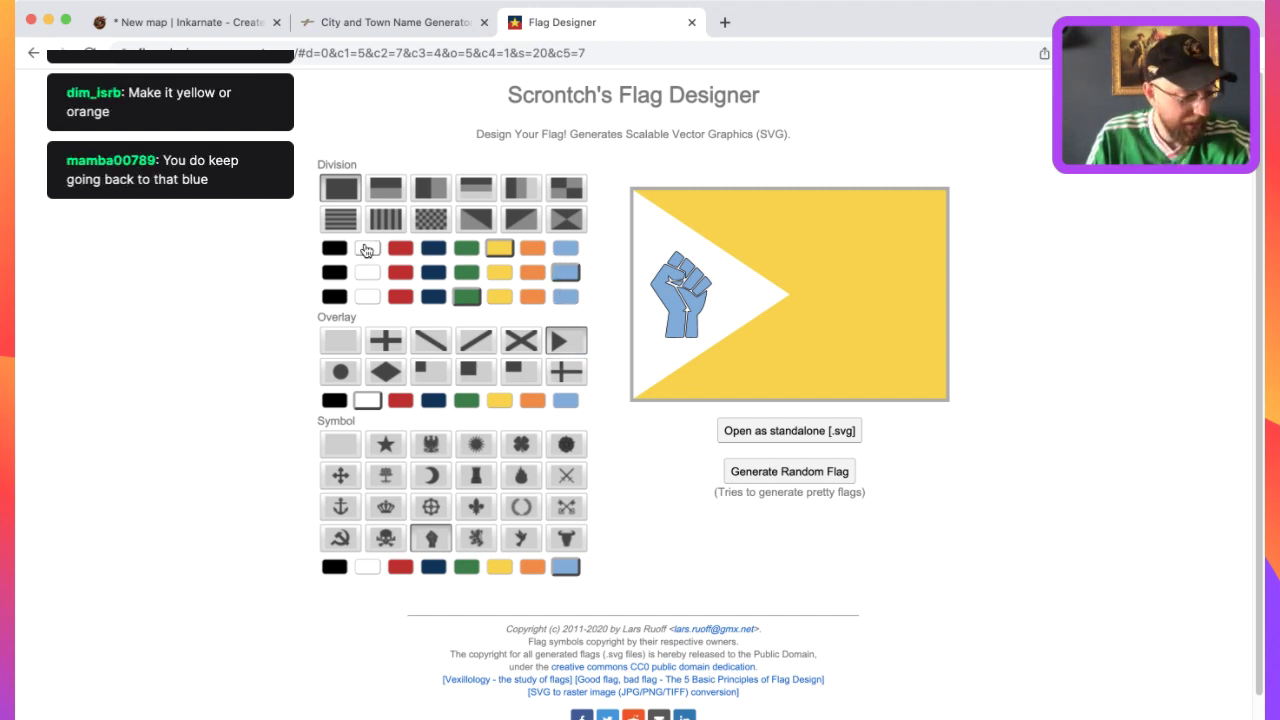
Recolour the flag's background navy after trying white and red, and set the second division colour to red.
click(362, 248)
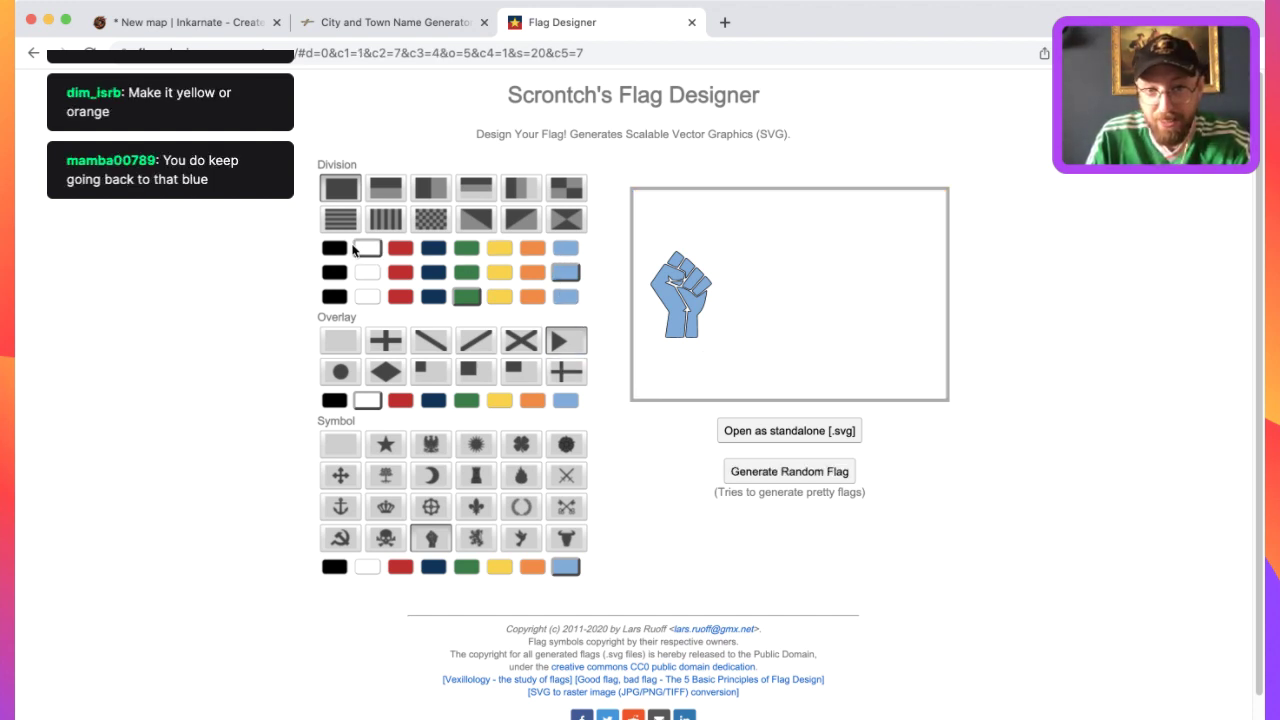
click(401, 249)
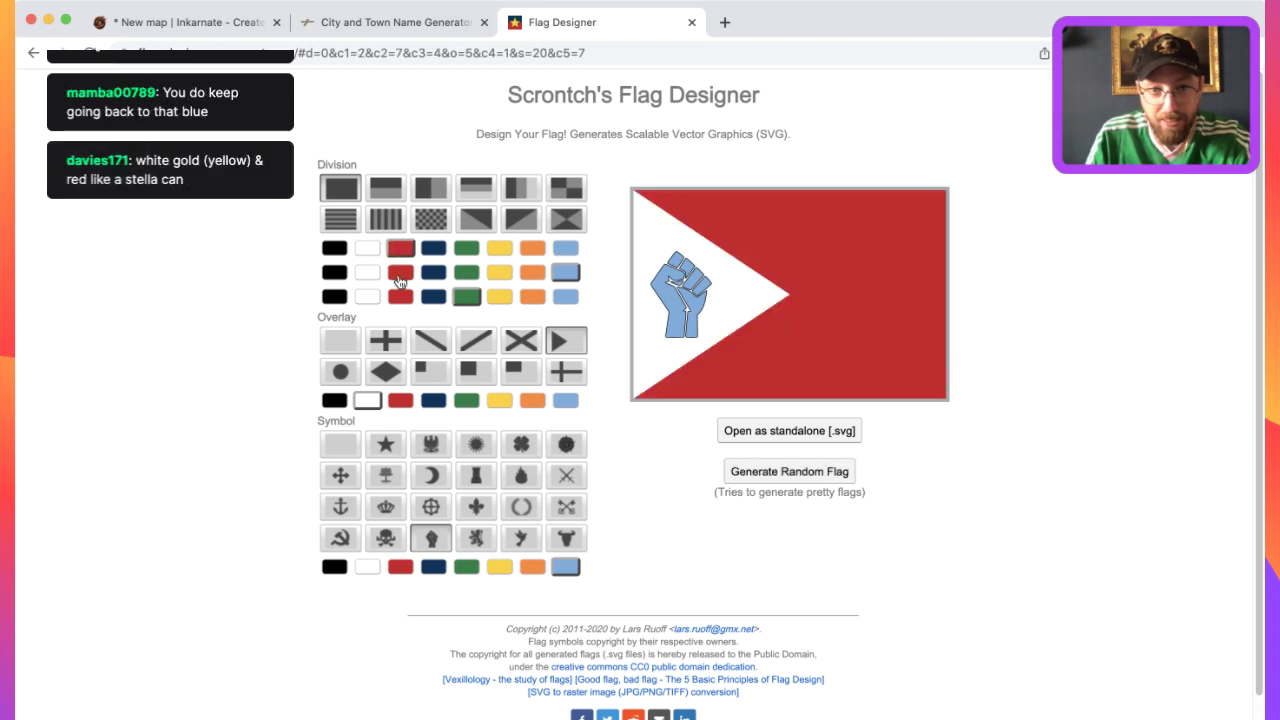
click(401, 272)
click(433, 248)
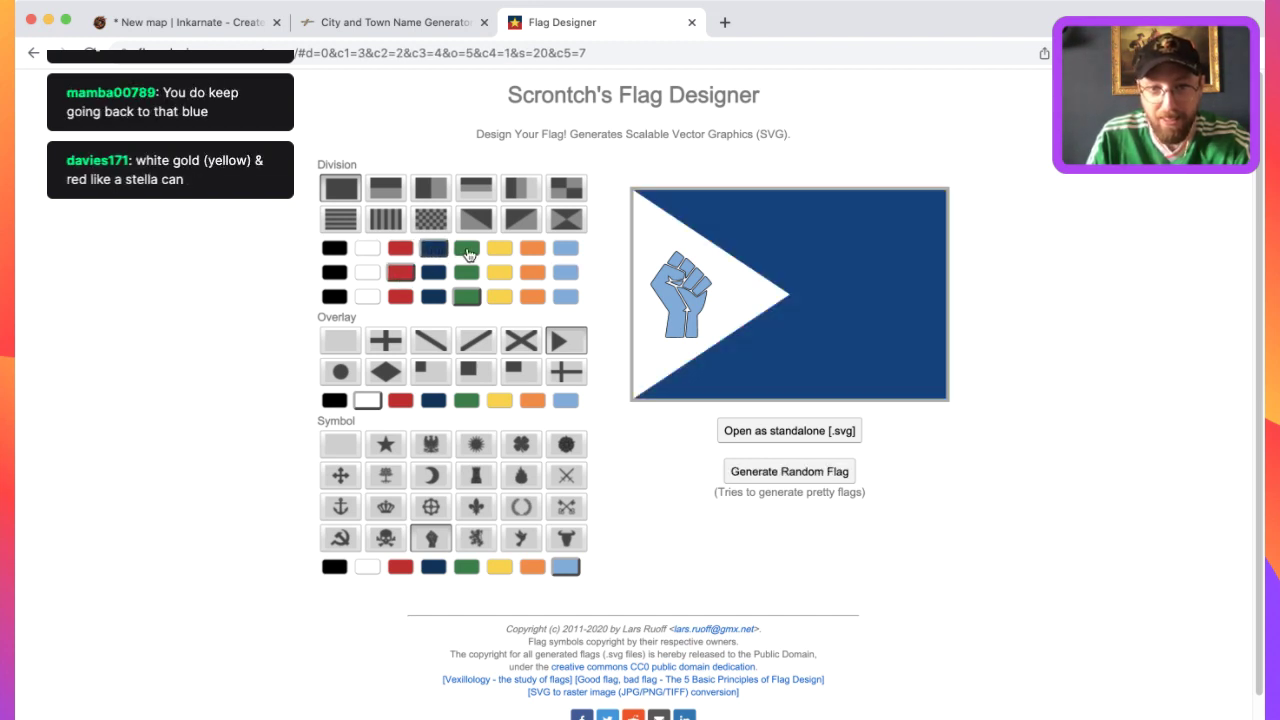
Make the fist symbol yellow after trying navy, red and orange, and recolour the triangle overlay red.
click(432, 567)
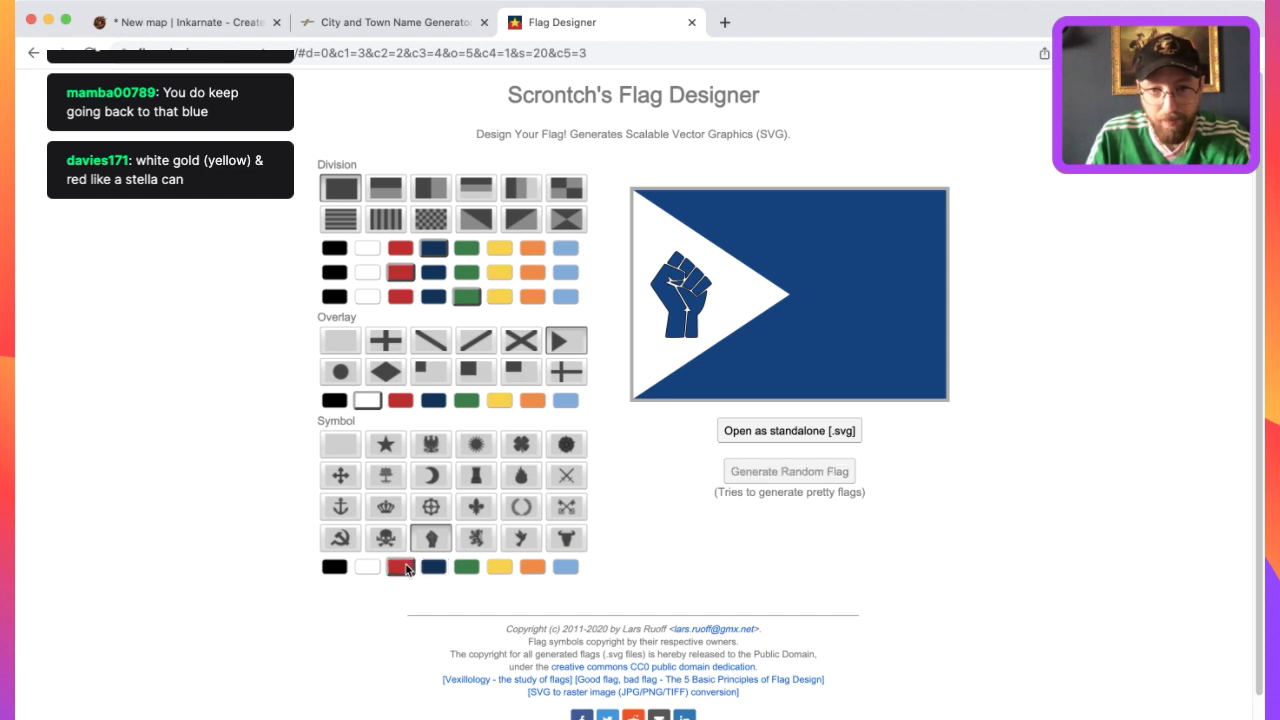
click(404, 569)
click(500, 567)
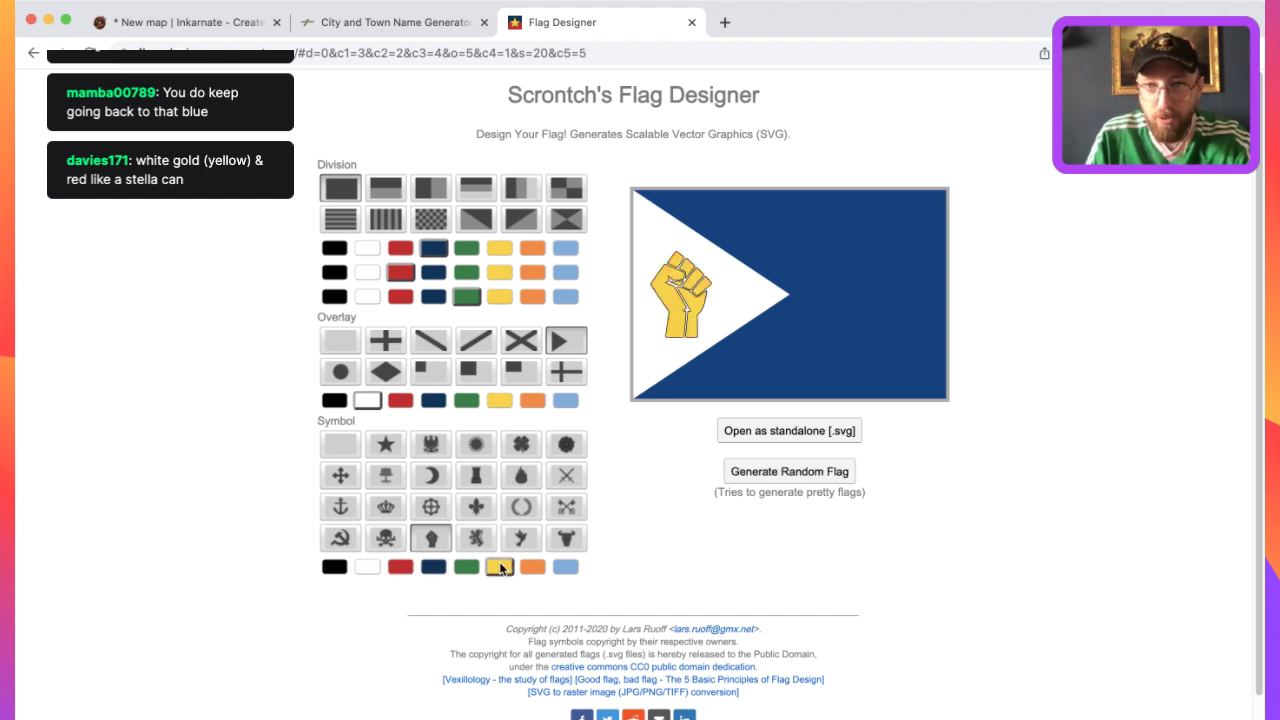
click(522, 570)
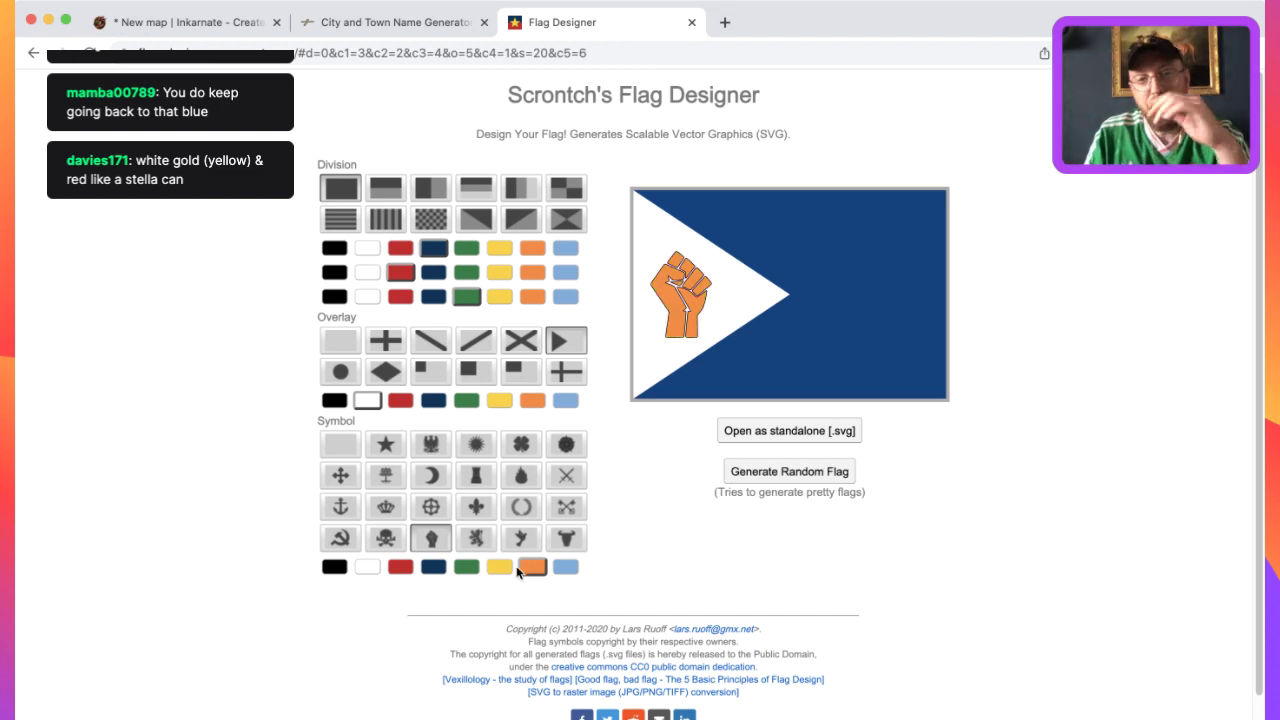
click(494, 570)
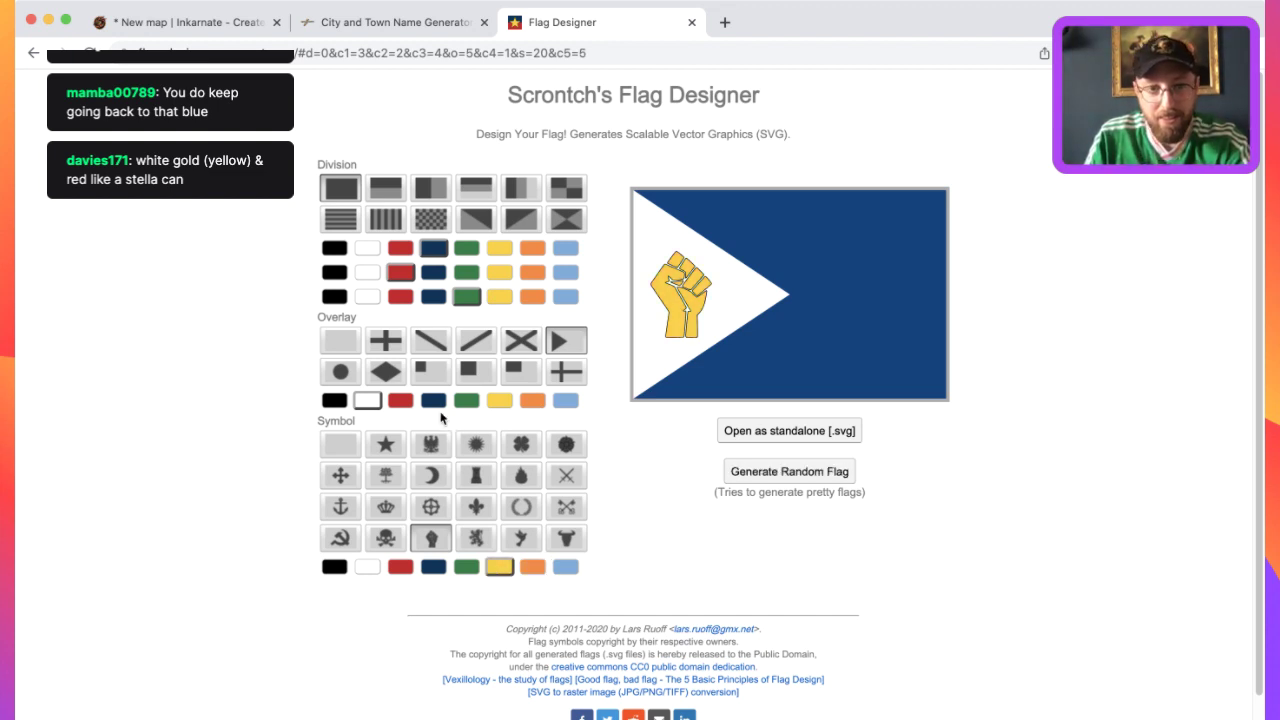
click(401, 405)
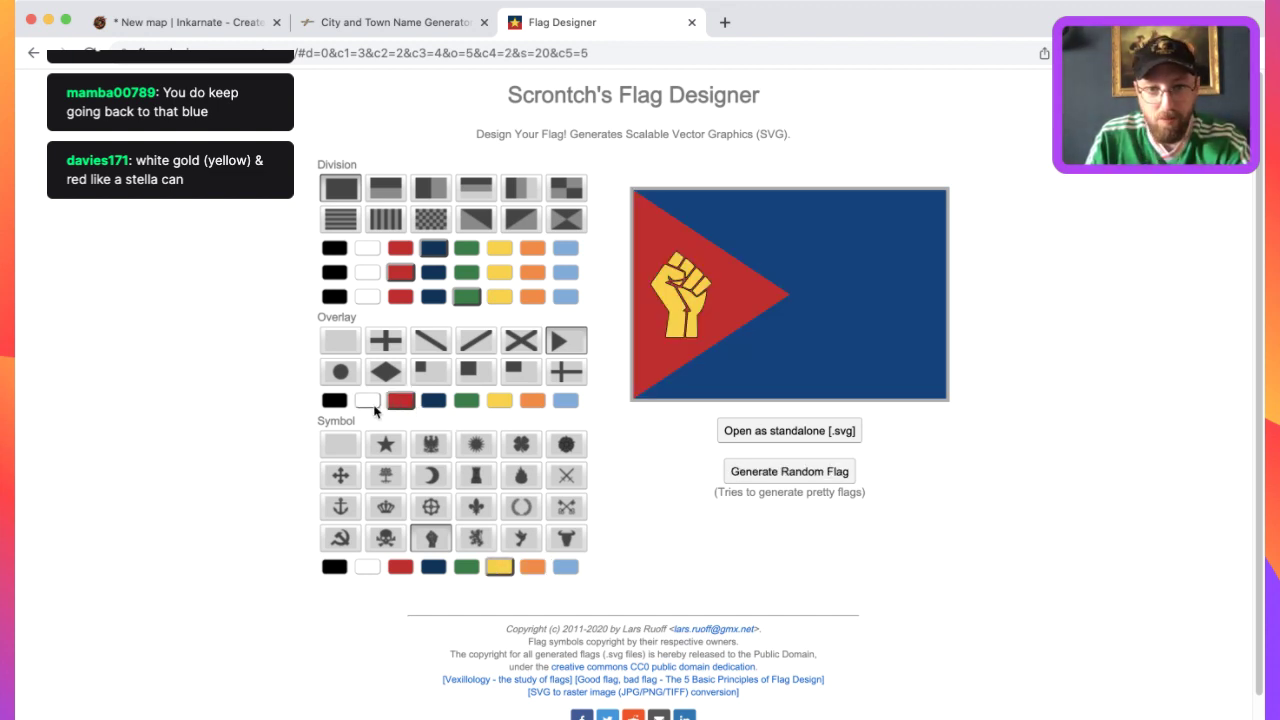
Recolour the triangle overlay white and set the third division colour to navy after trying white.
click(366, 401)
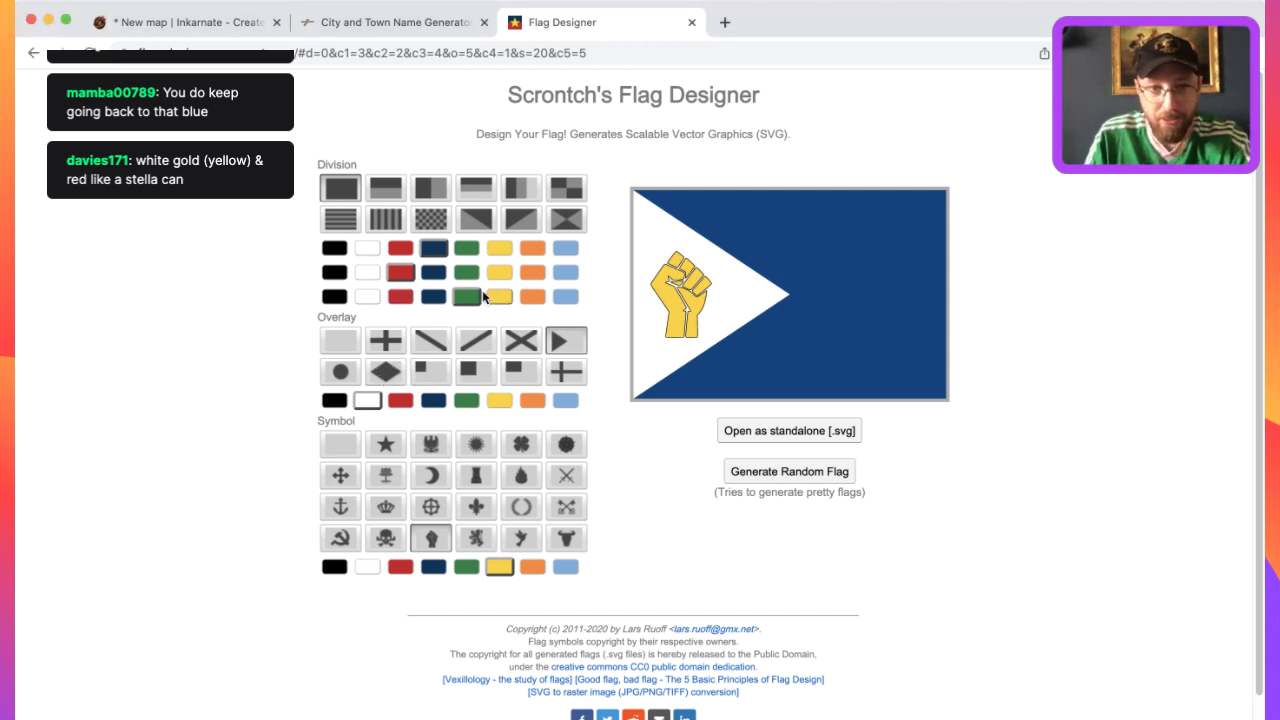
click(370, 298)
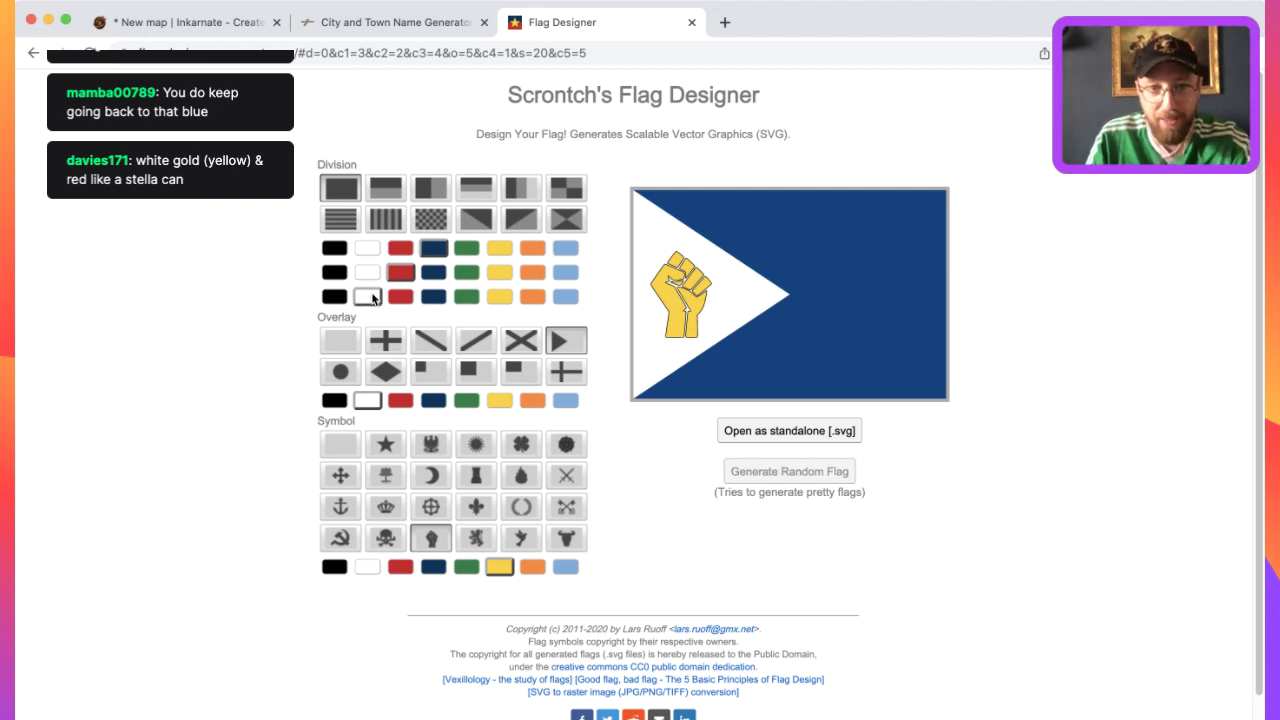
click(440, 300)
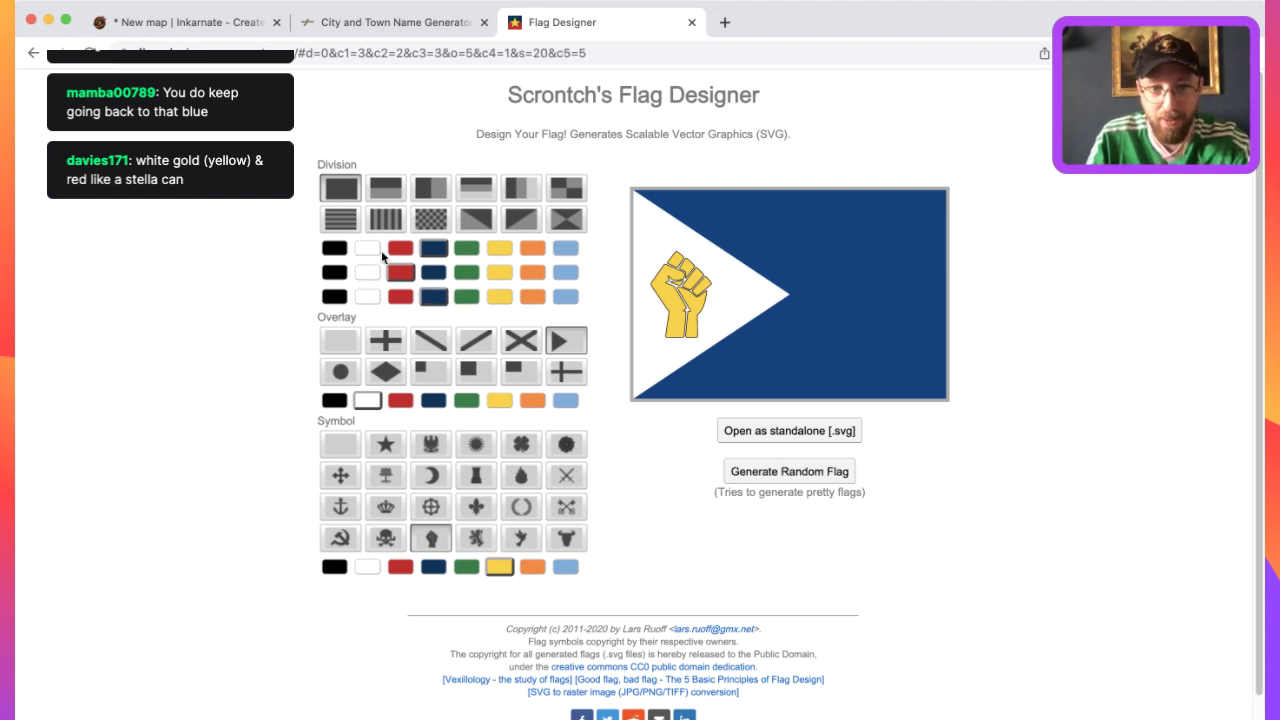
Try white, yellow, green and orange as the flag's background colour and restore navy.
click(378, 254)
click(502, 249)
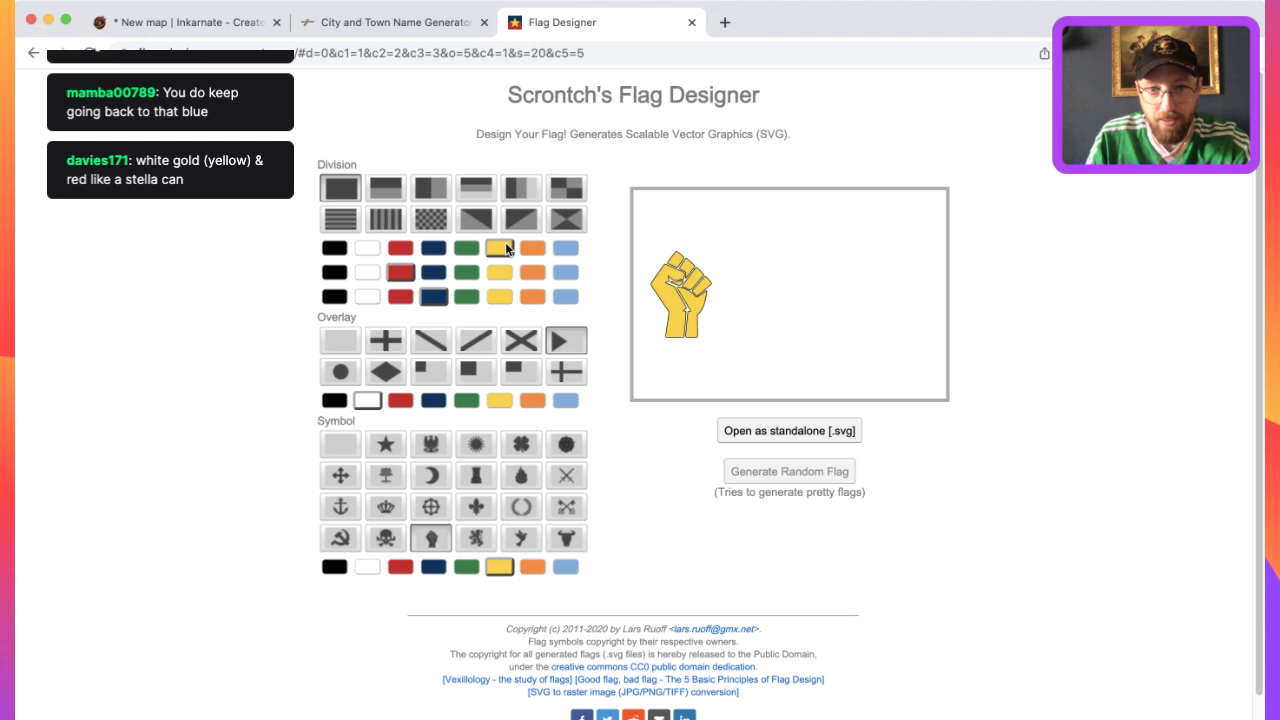
click(467, 248)
click(500, 249)
click(533, 248)
click(495, 250)
click(433, 248)
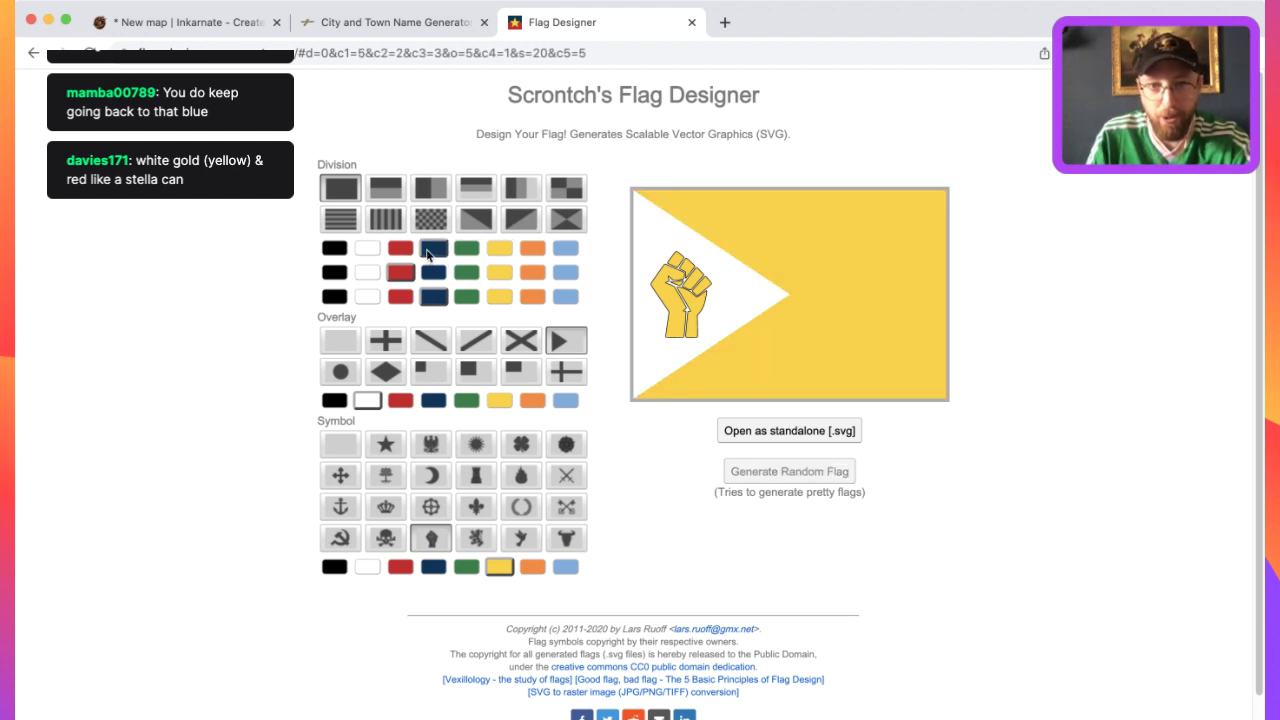
click(760, 281)
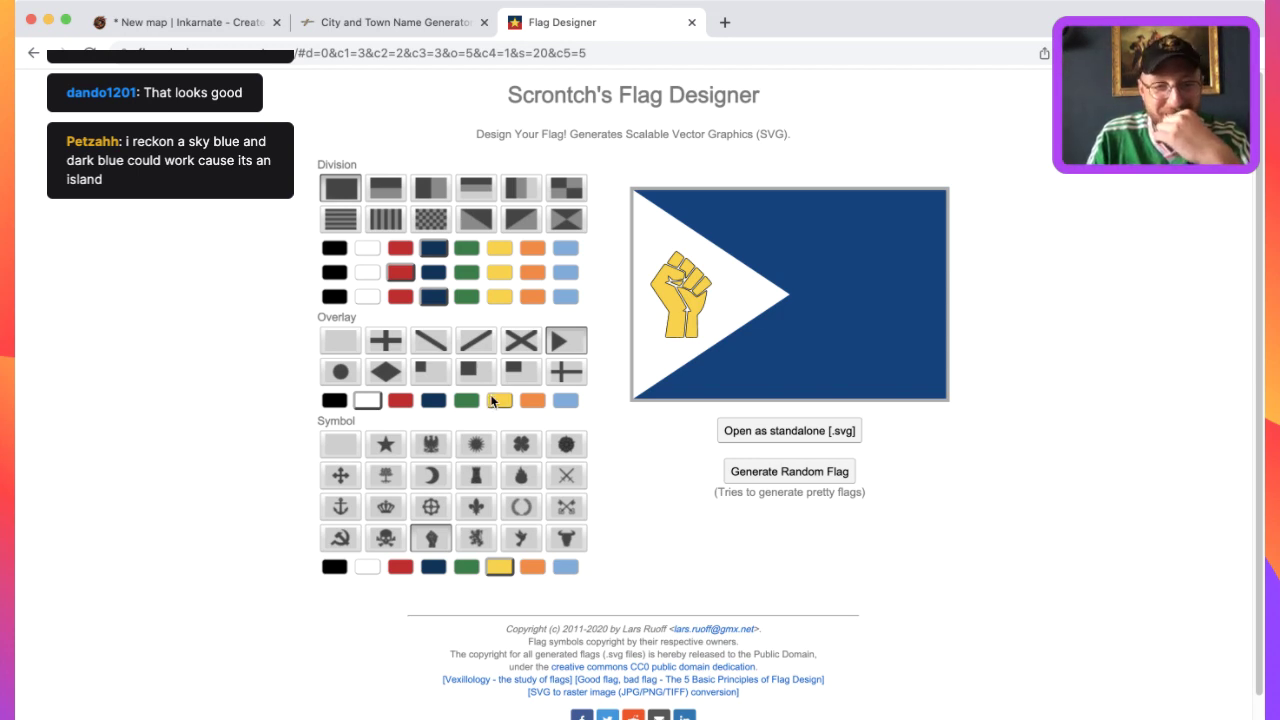
Try a yellow triangle and a green, orange and light blue fist, then restore the white triangle and yellow fist.
click(492, 402)
click(366, 401)
click(464, 566)
click(533, 569)
click(563, 566)
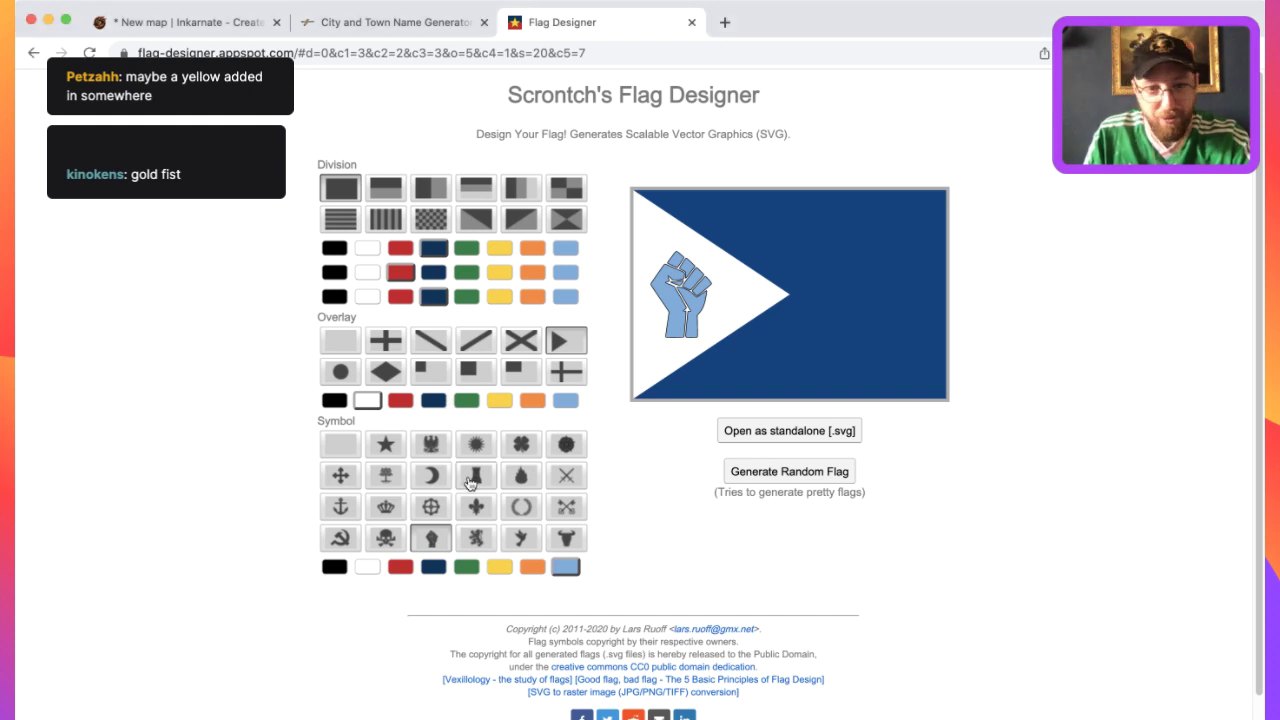
click(499, 400)
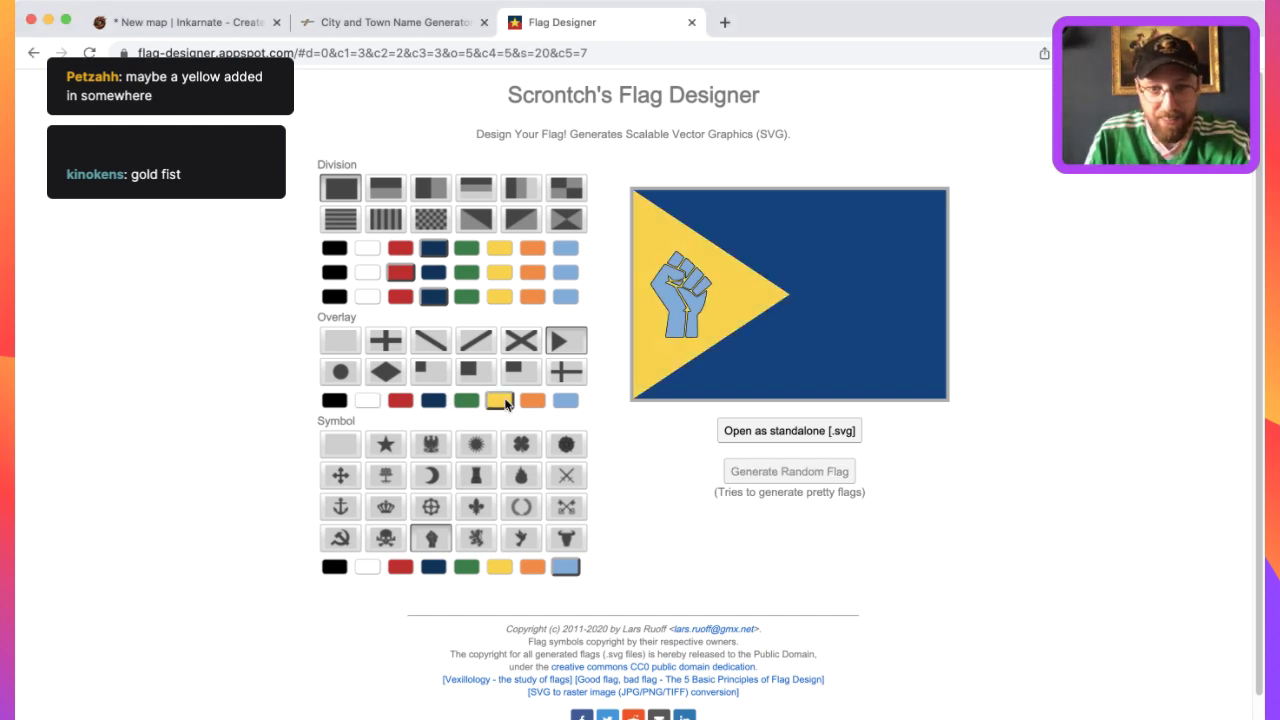
click(367, 400)
click(494, 569)
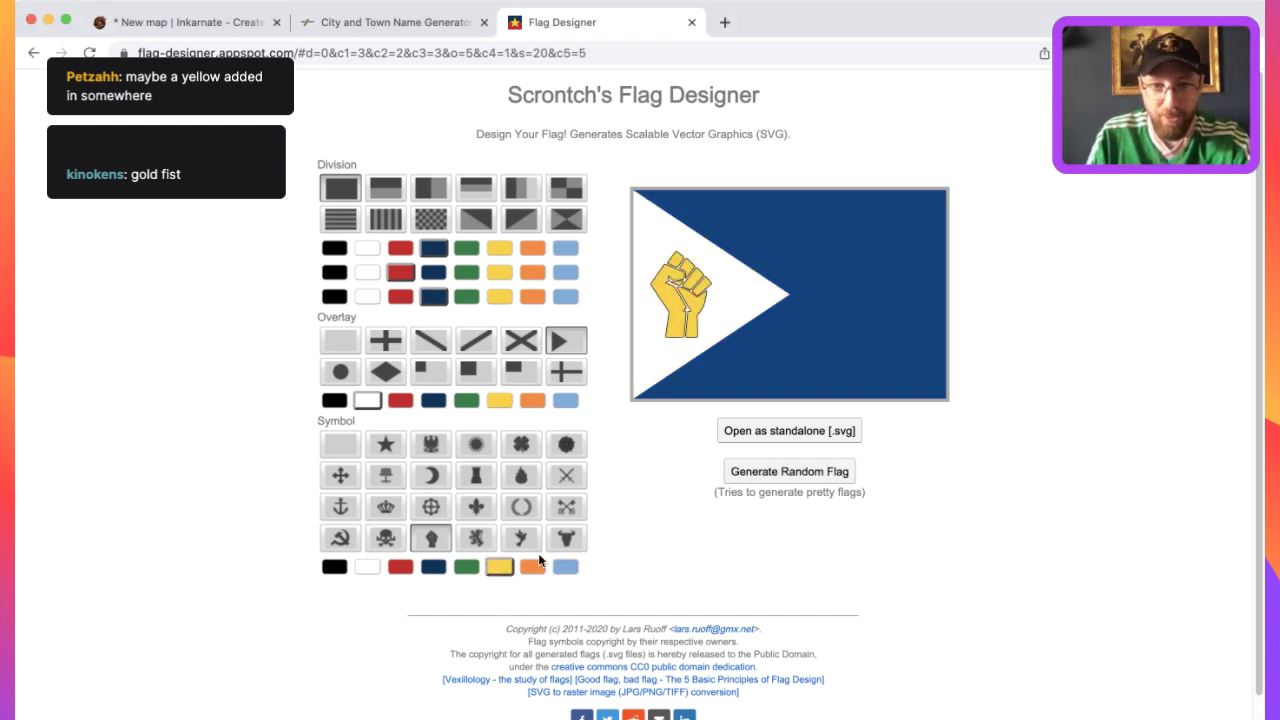
Recolour the flag's background light blue, keeping the third division colour navy after trying light blue there.
click(566, 297)
click(433, 297)
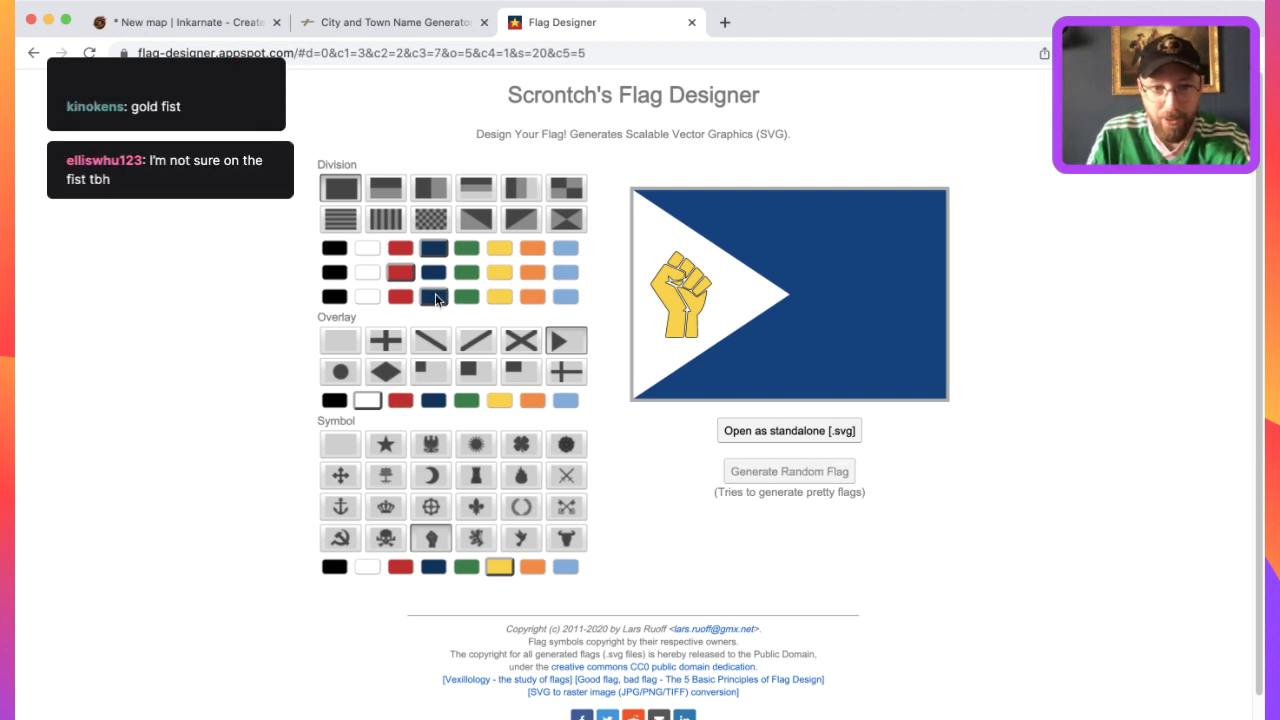
click(566, 248)
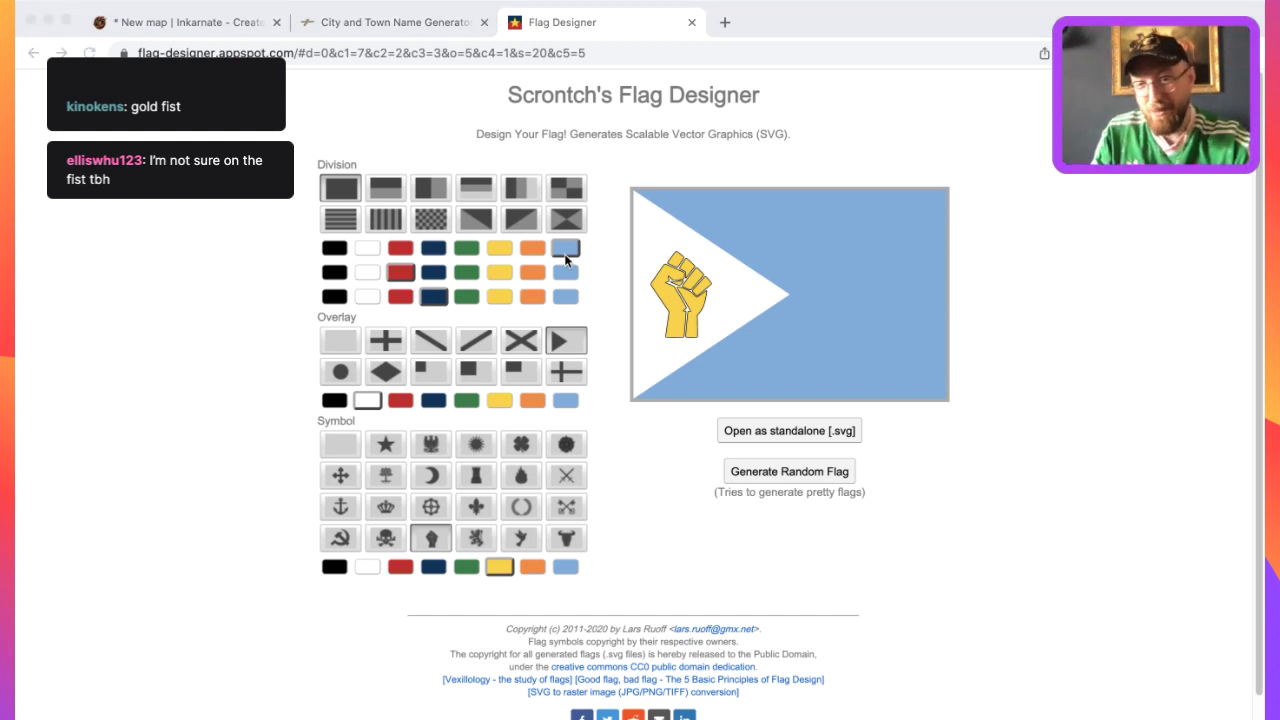
click(564, 253)
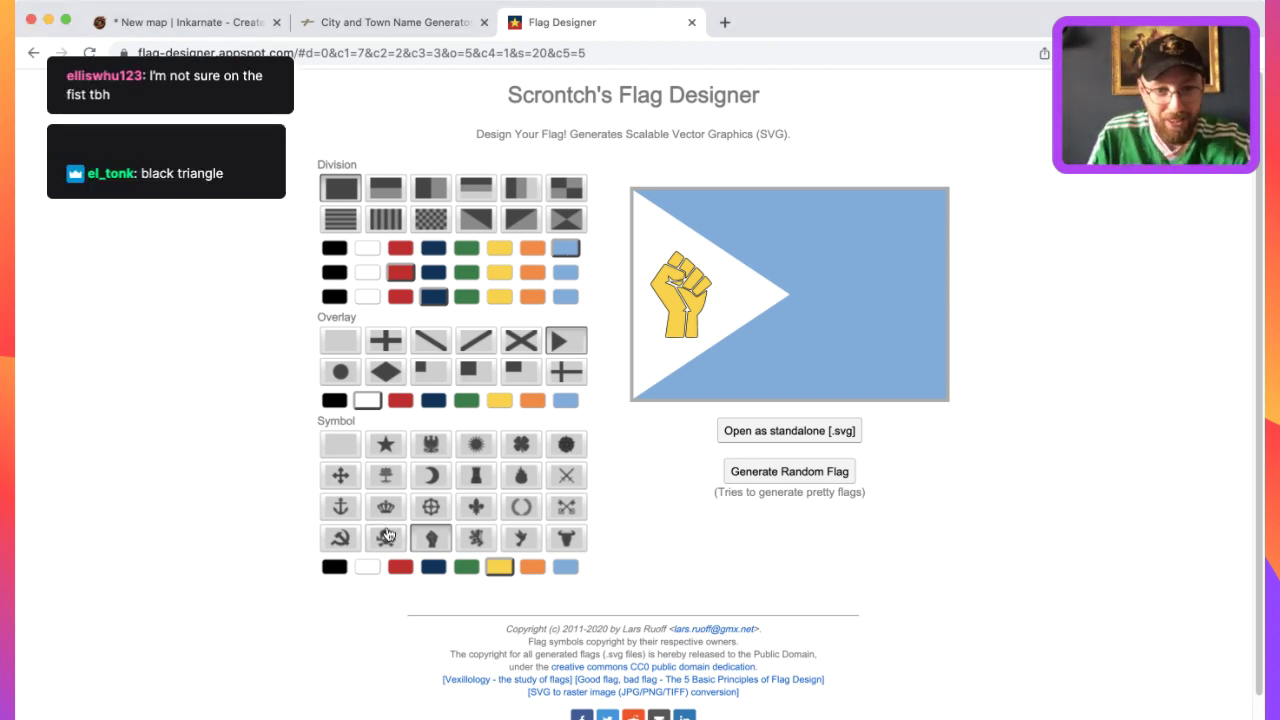
Try the anchor, drop, crossed swords, bull's head, crossed keys, dove, rose, clover and sun as the flag's symbol.
click(341, 507)
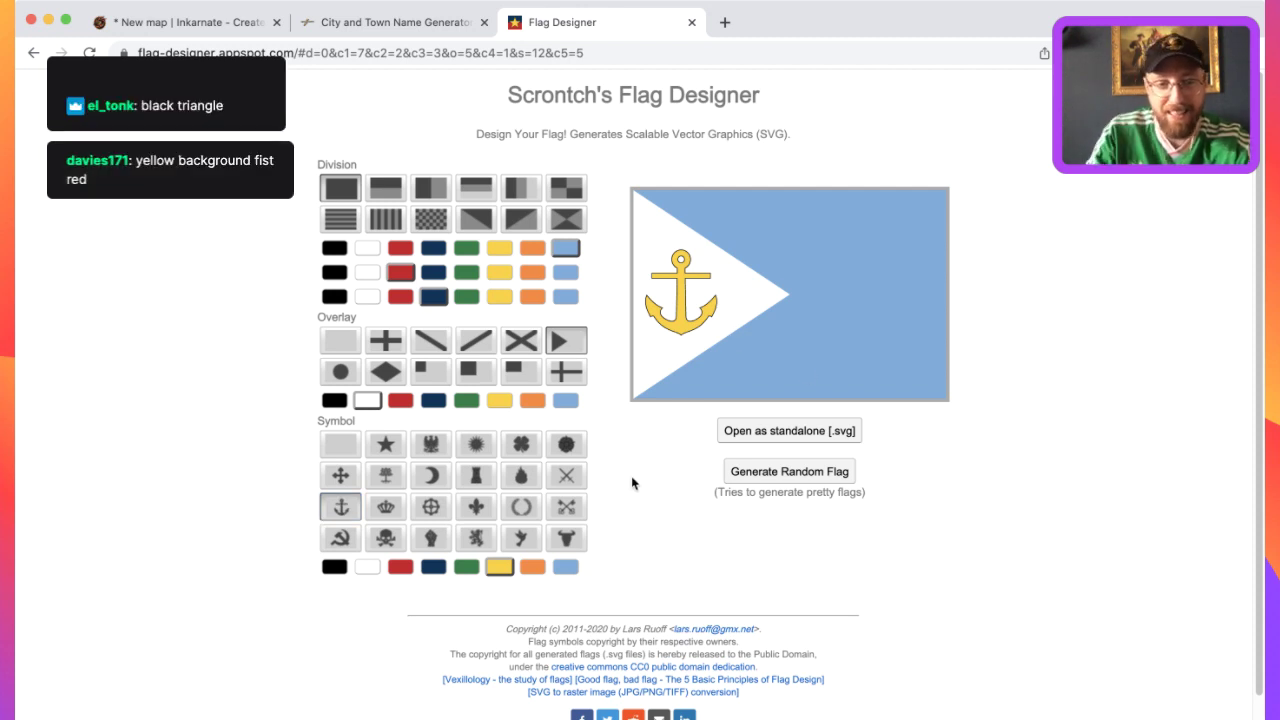
click(521, 476)
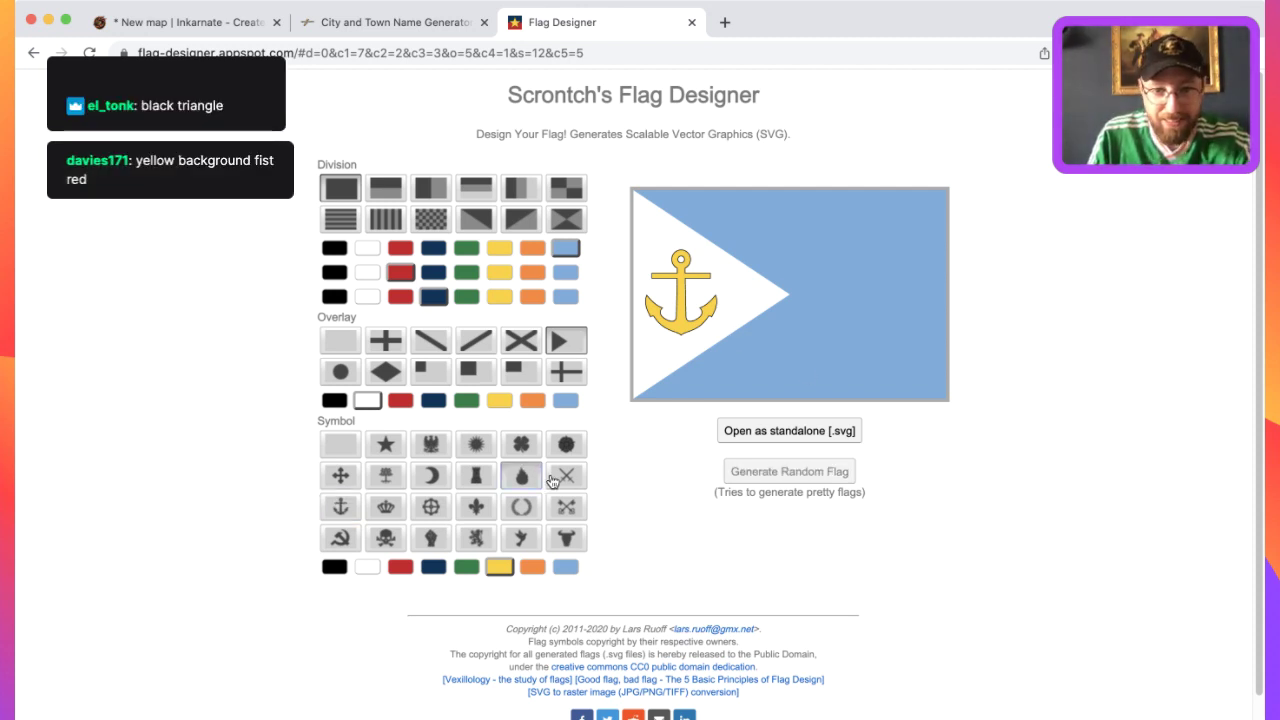
click(564, 478)
click(566, 537)
click(567, 507)
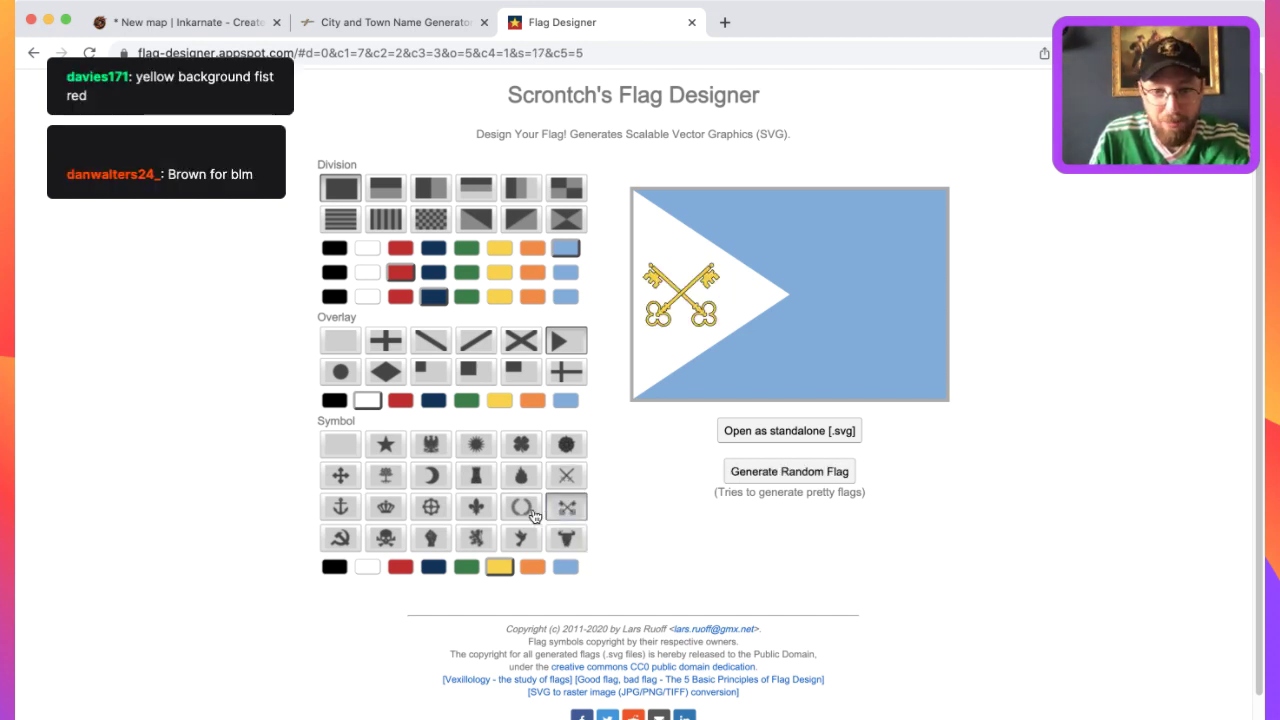
click(521, 538)
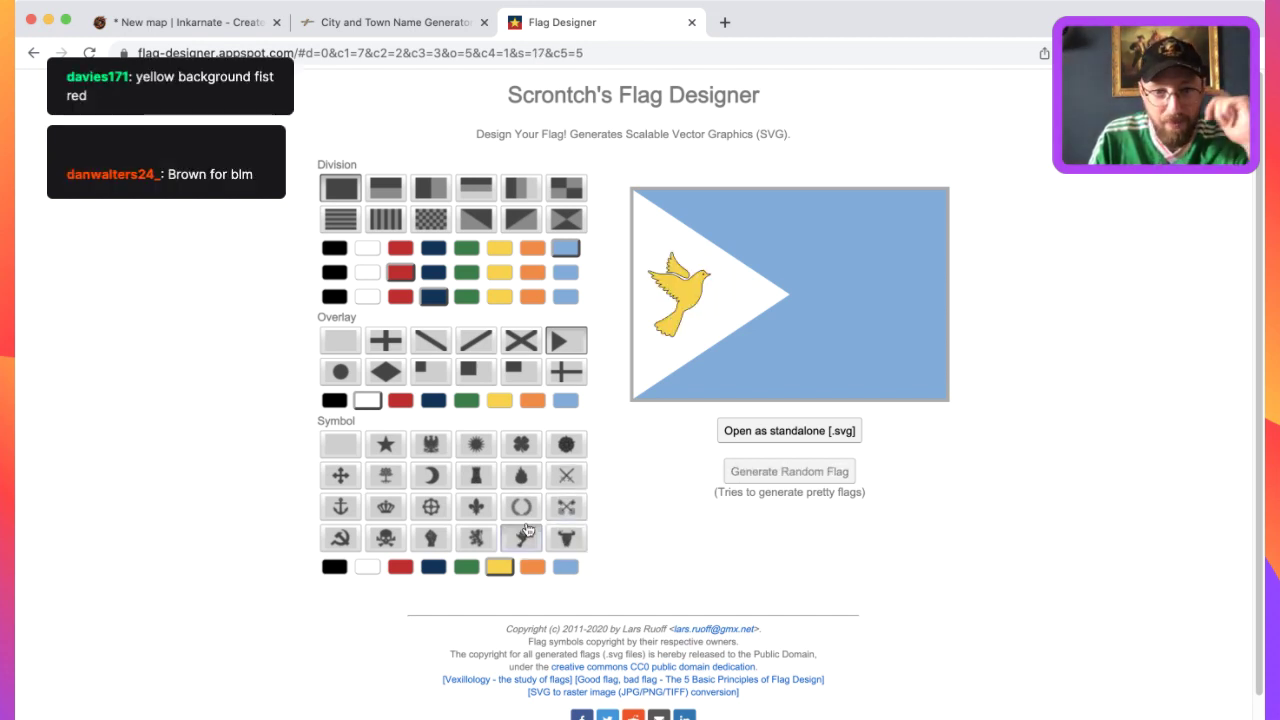
click(566, 446)
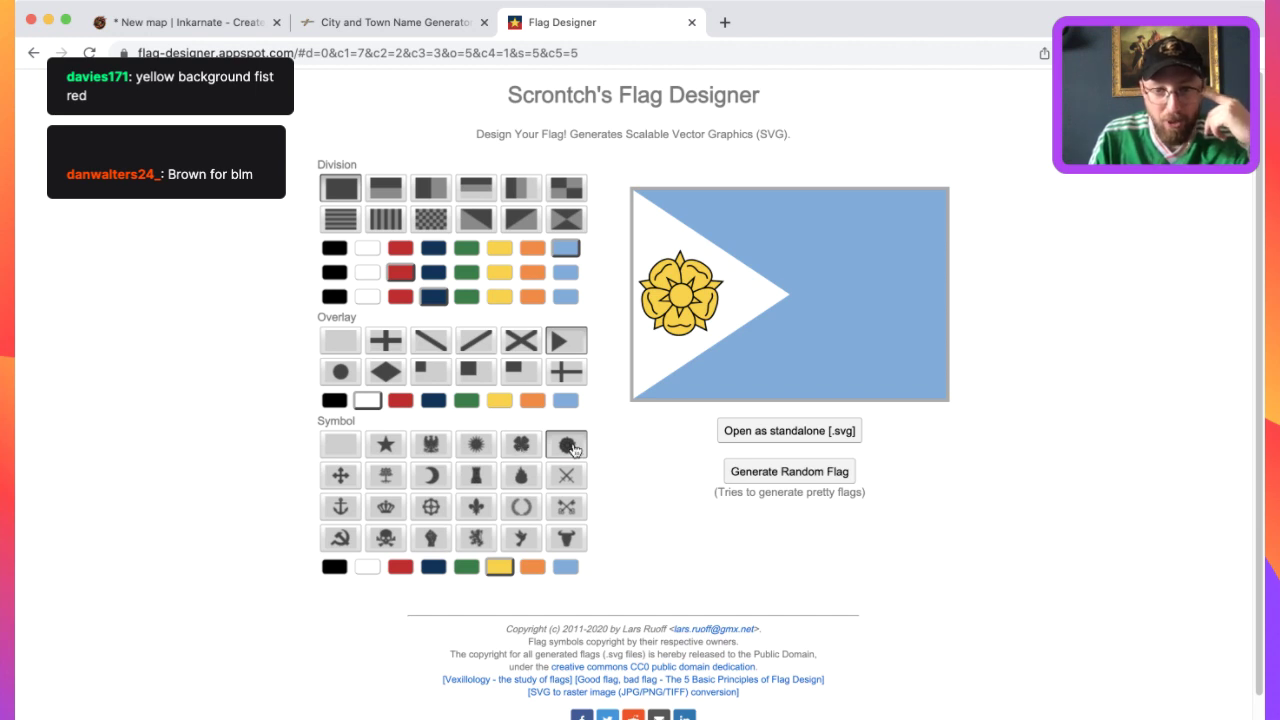
click(518, 446)
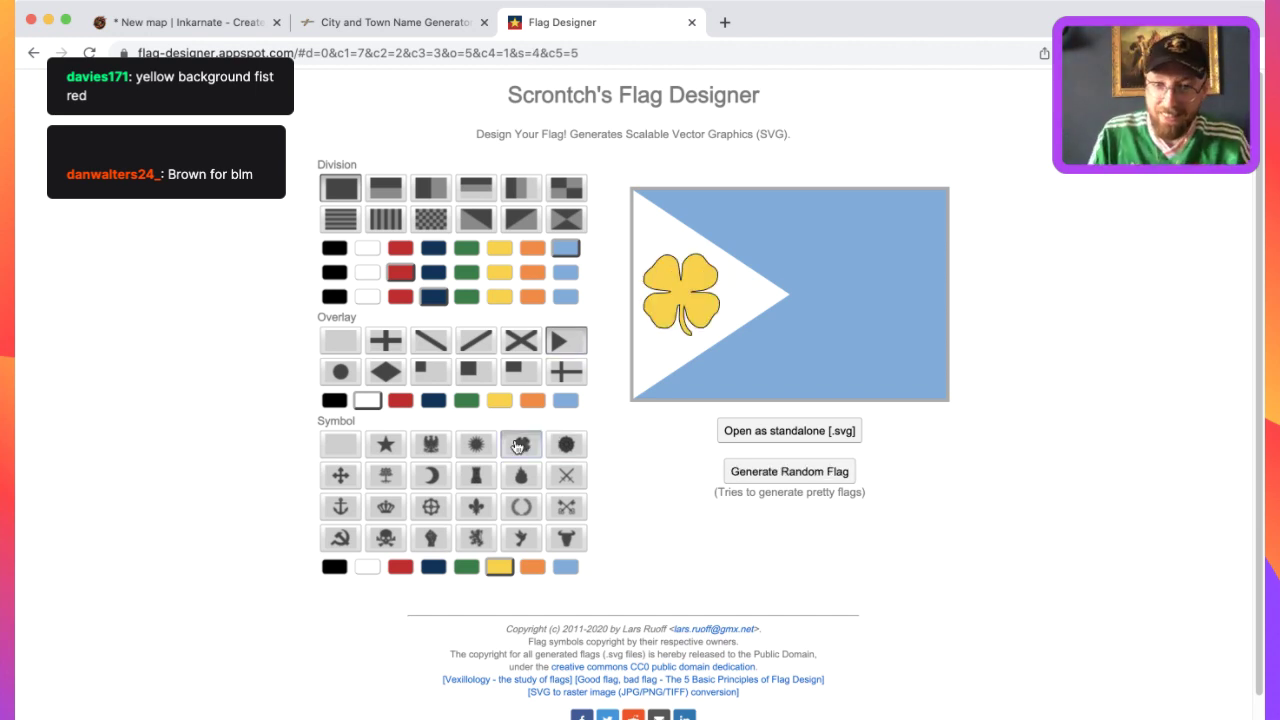
click(461, 450)
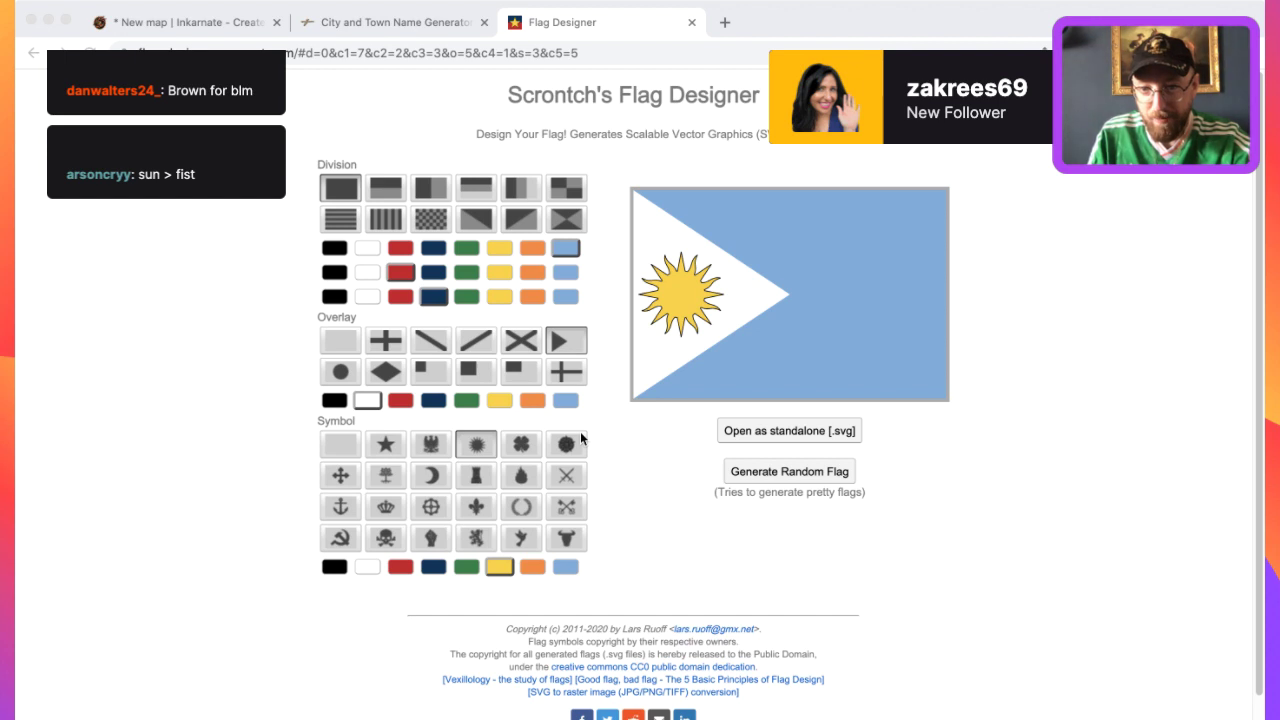
Try the eagle, star, tree, cross, crown, anchor, hammer and sickle, crossed swords and rose as the flag's symbol.
click(431, 444)
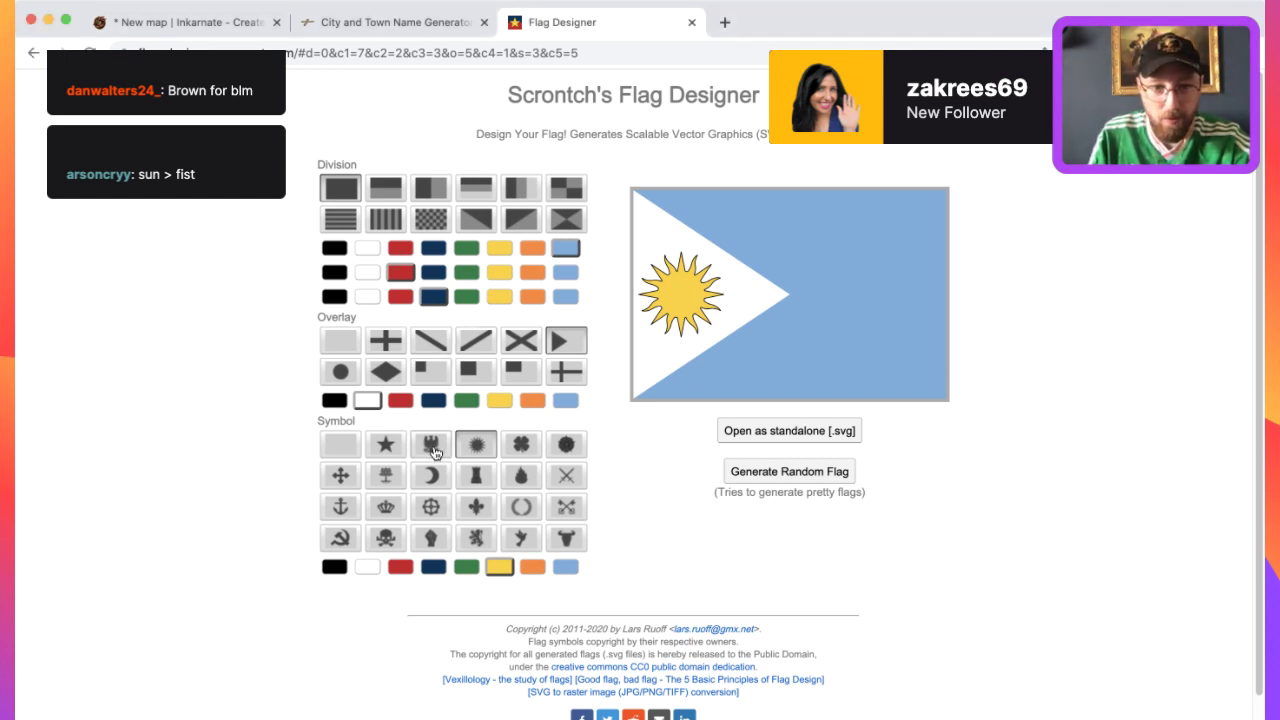
click(384, 444)
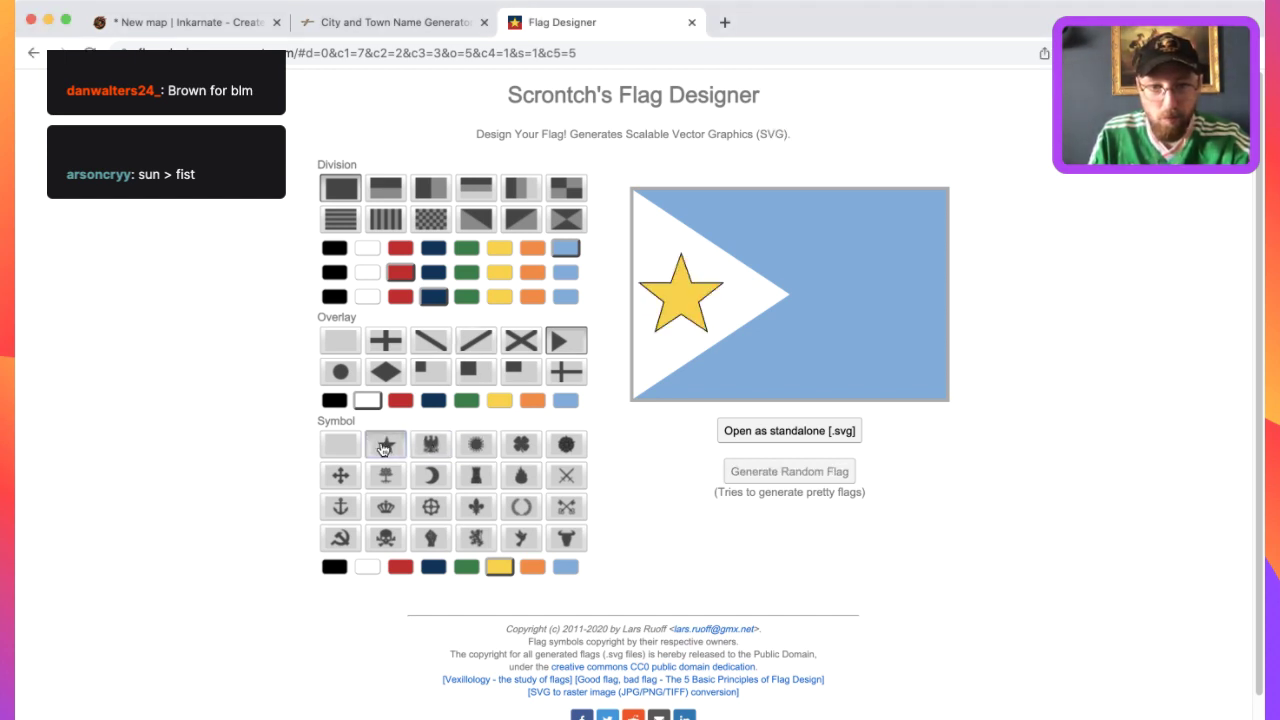
click(390, 482)
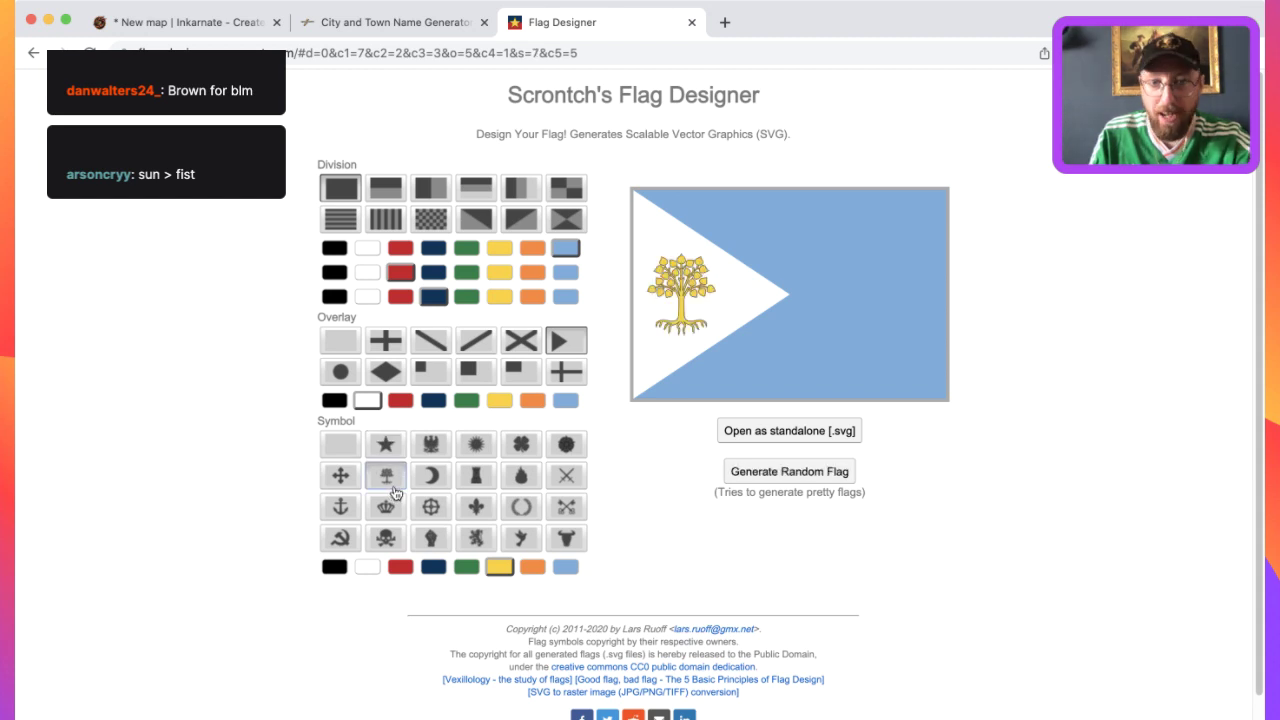
click(342, 478)
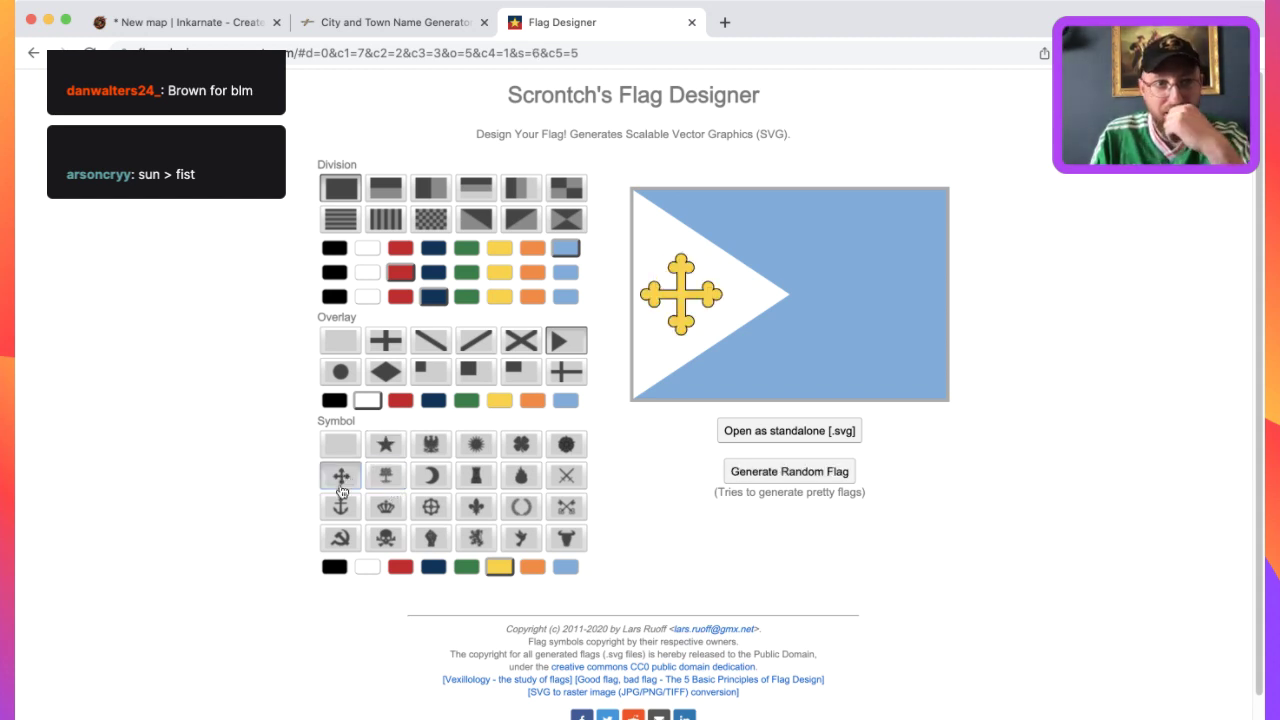
click(394, 473)
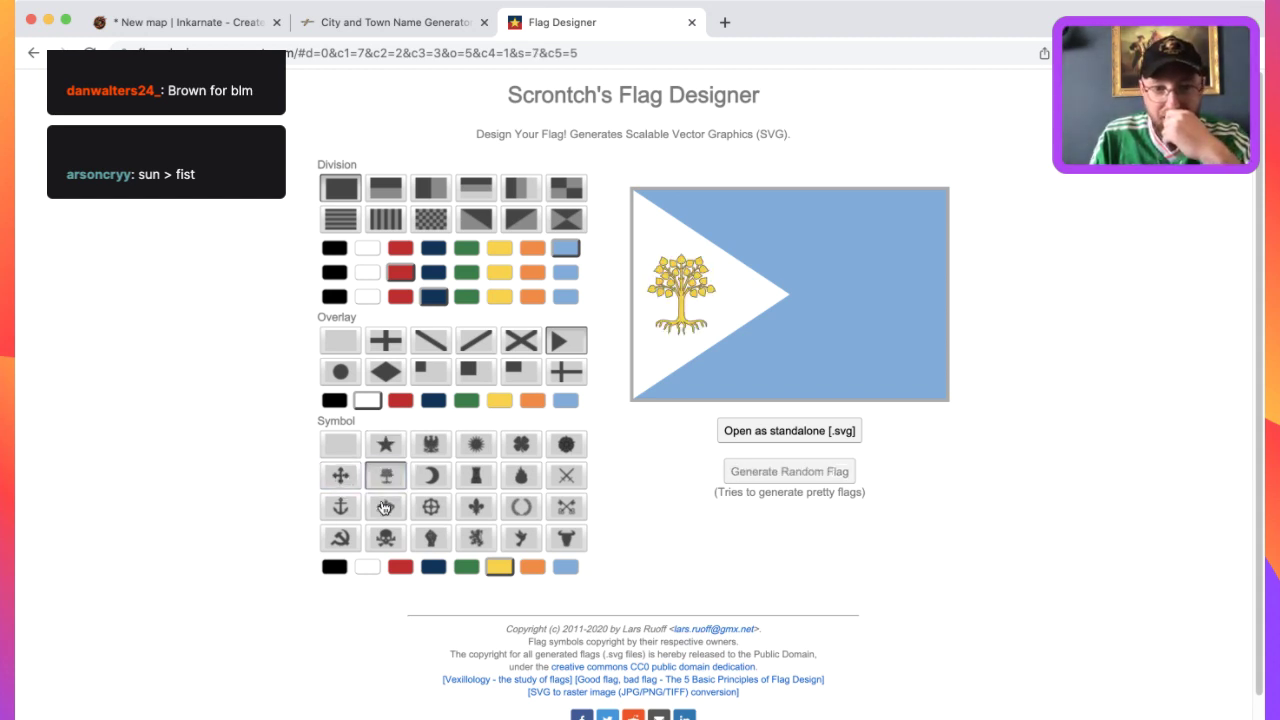
click(386, 508)
click(341, 508)
click(339, 537)
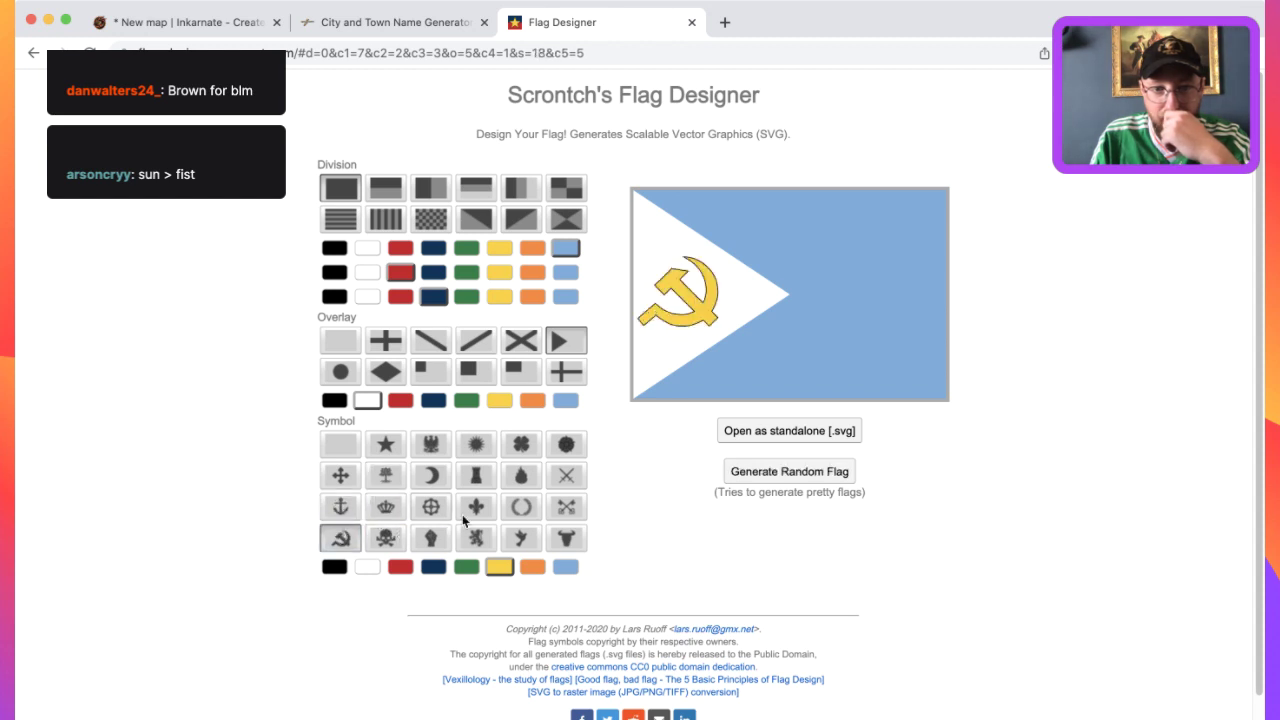
click(565, 476)
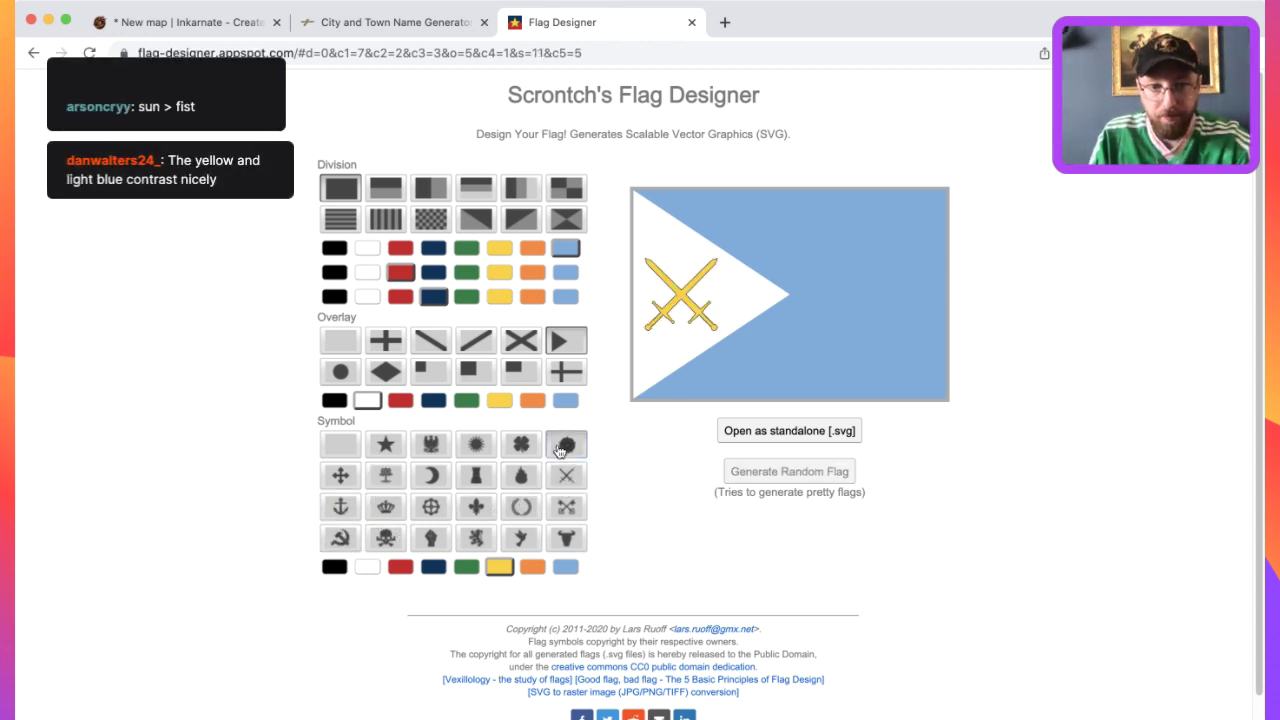
click(566, 444)
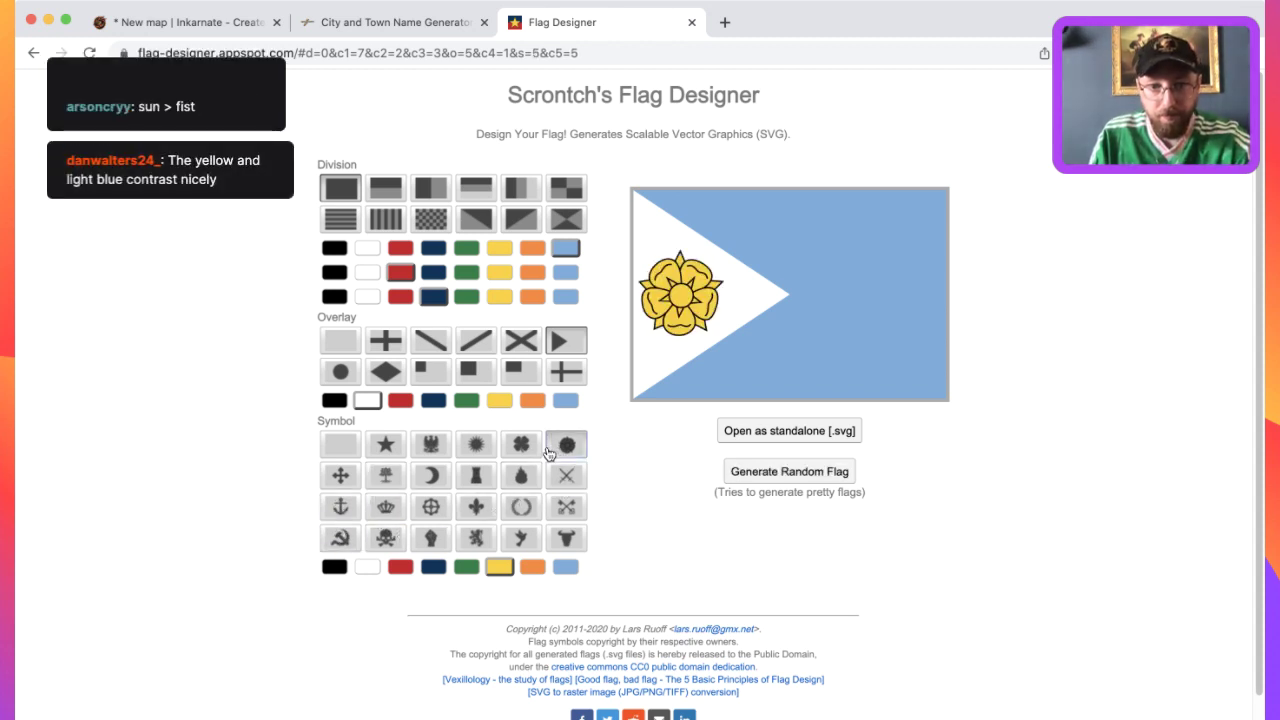
Compare the swords, keys, laurel wreath, fleur-de-lis, wheel, crown, skull, and hammer and sickle as symbols, ending on the anchor.
click(512, 488)
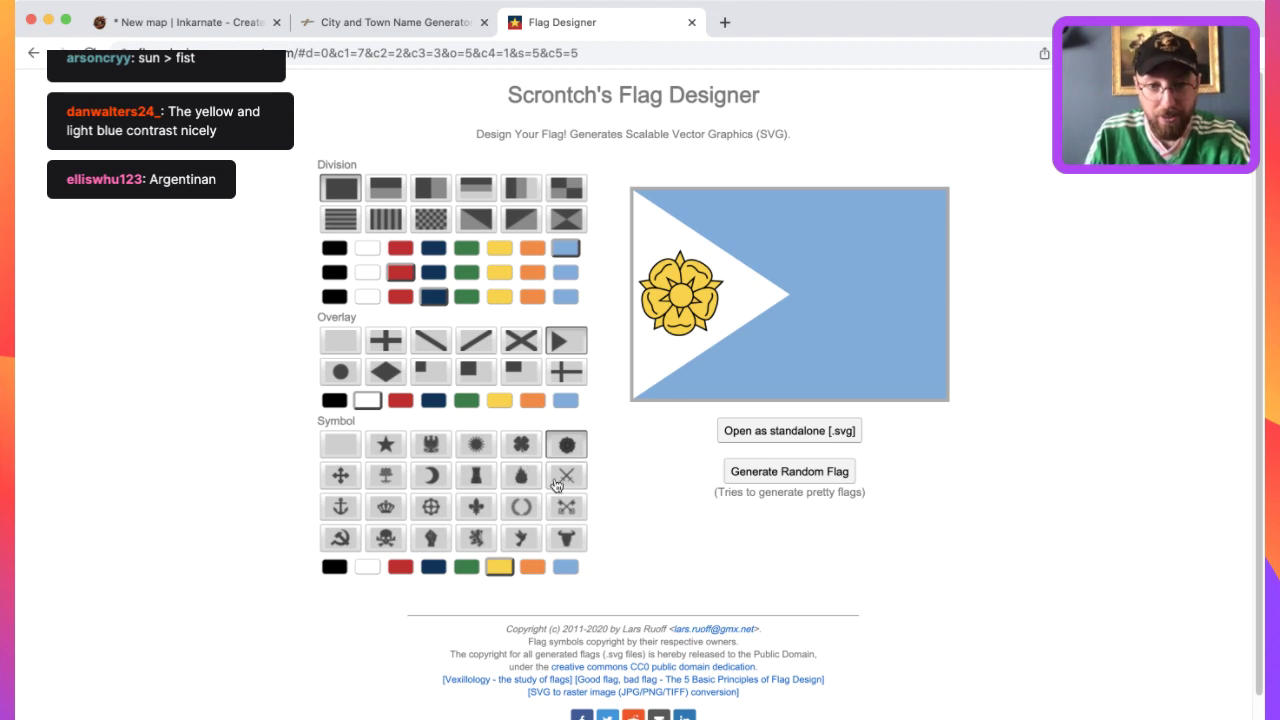
click(566, 476)
click(566, 507)
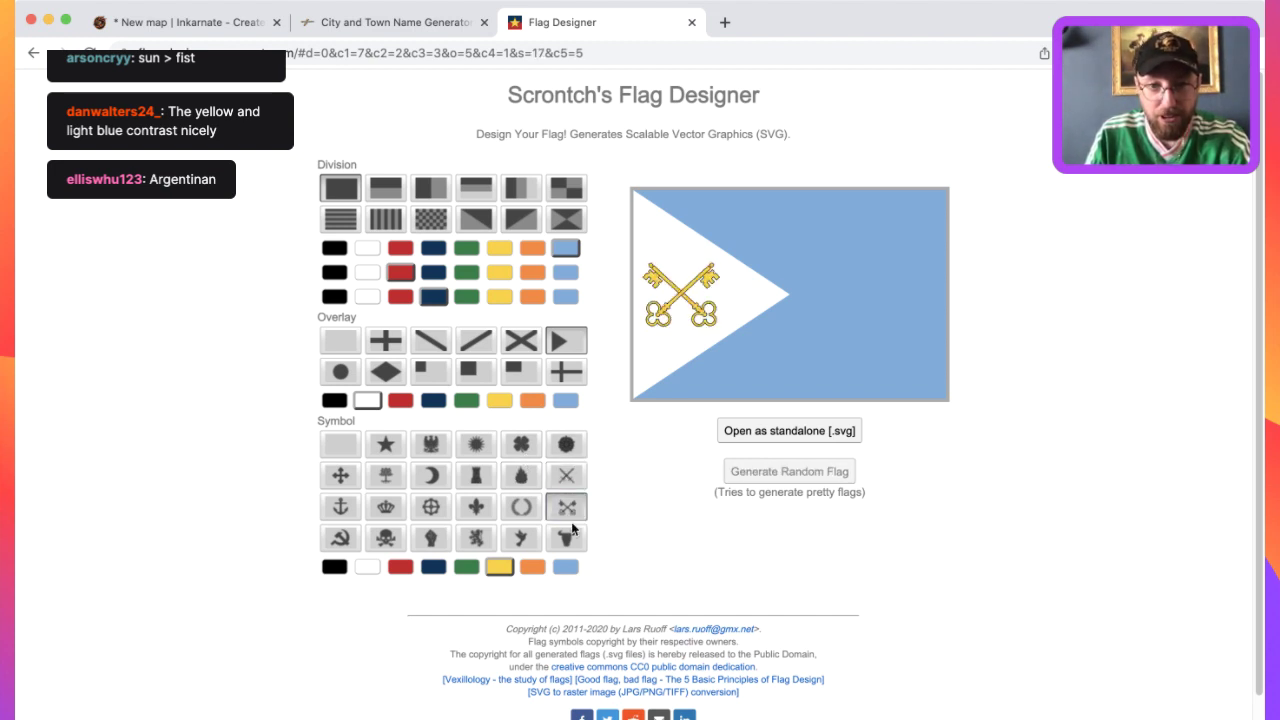
click(520, 508)
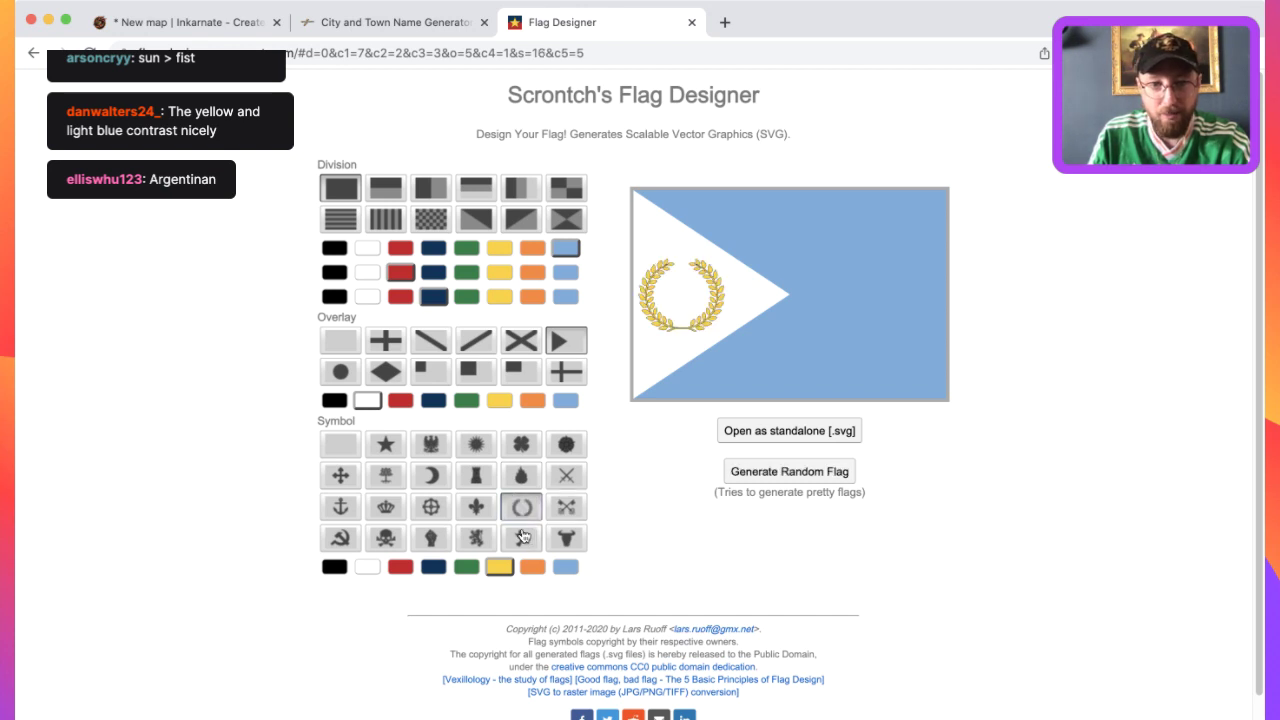
click(476, 508)
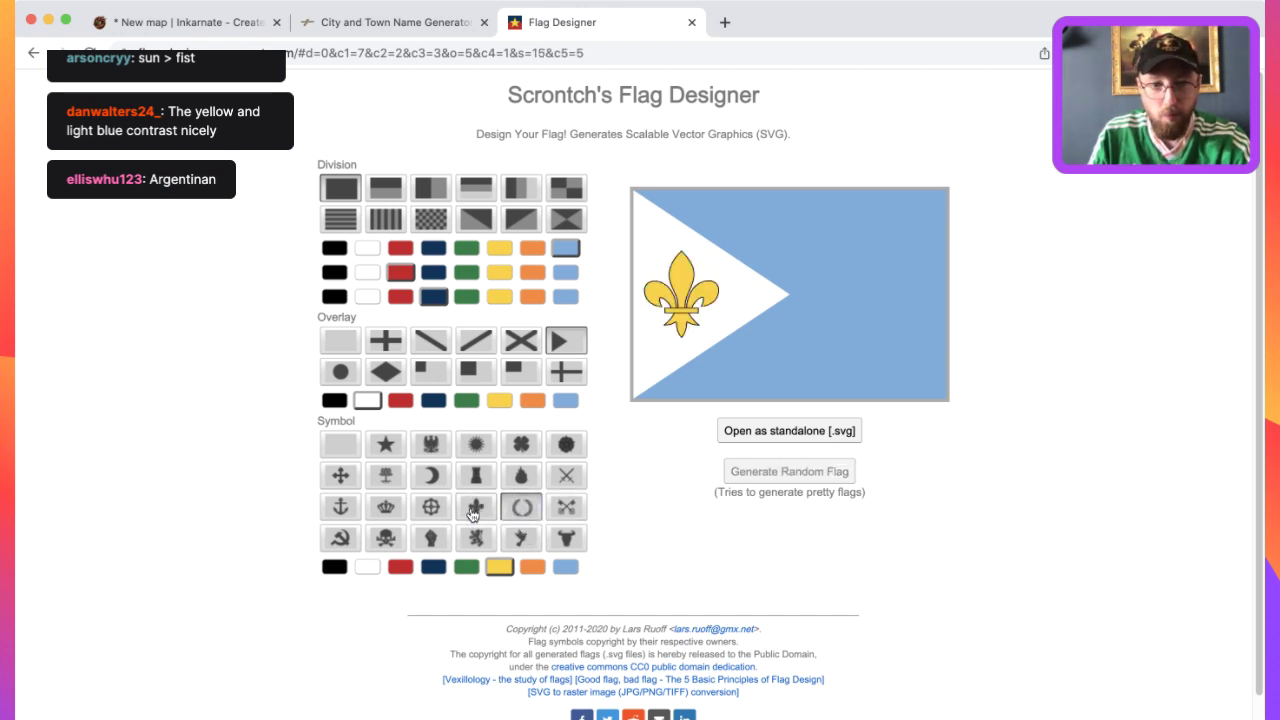
click(438, 510)
click(386, 507)
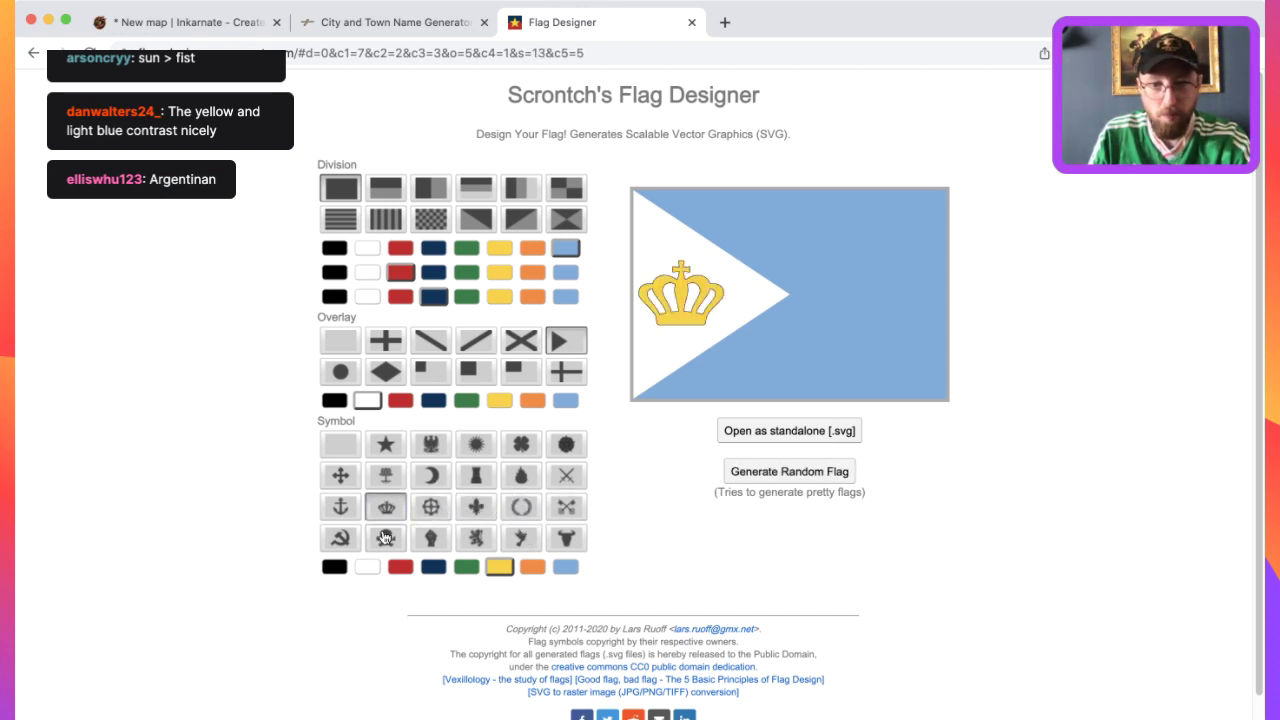
click(385, 538)
click(340, 538)
click(340, 508)
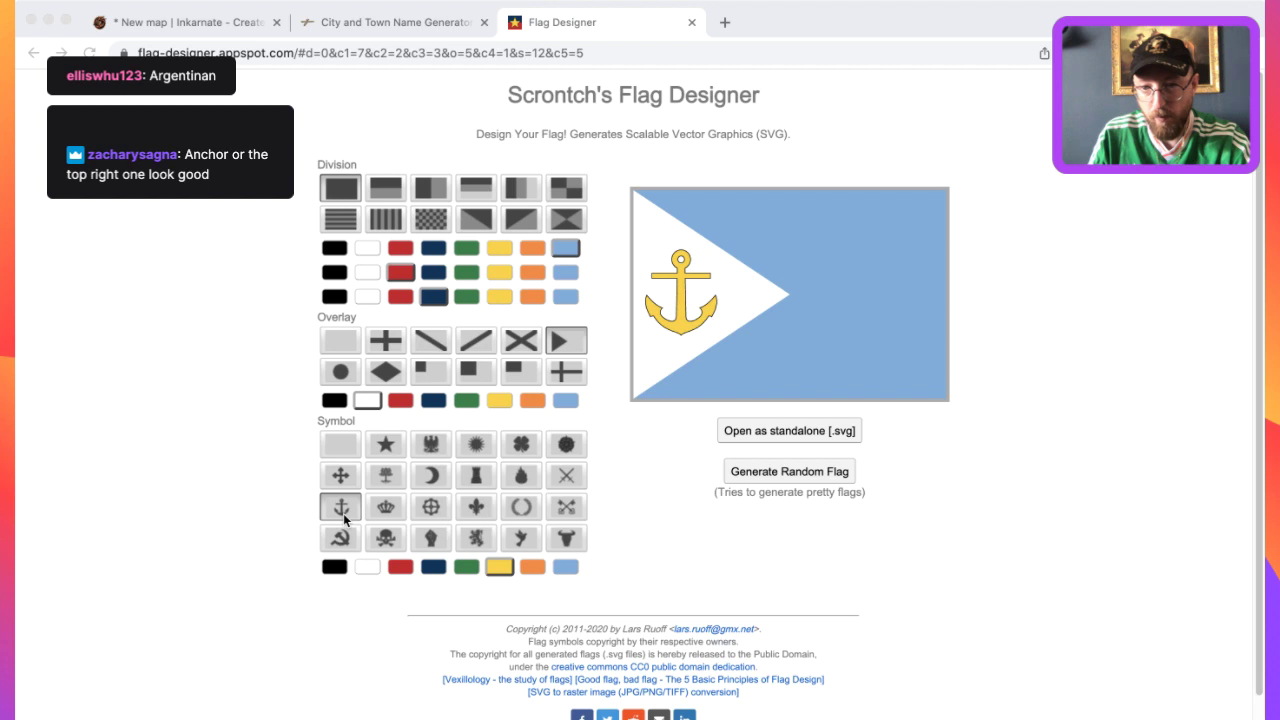
click(343, 513)
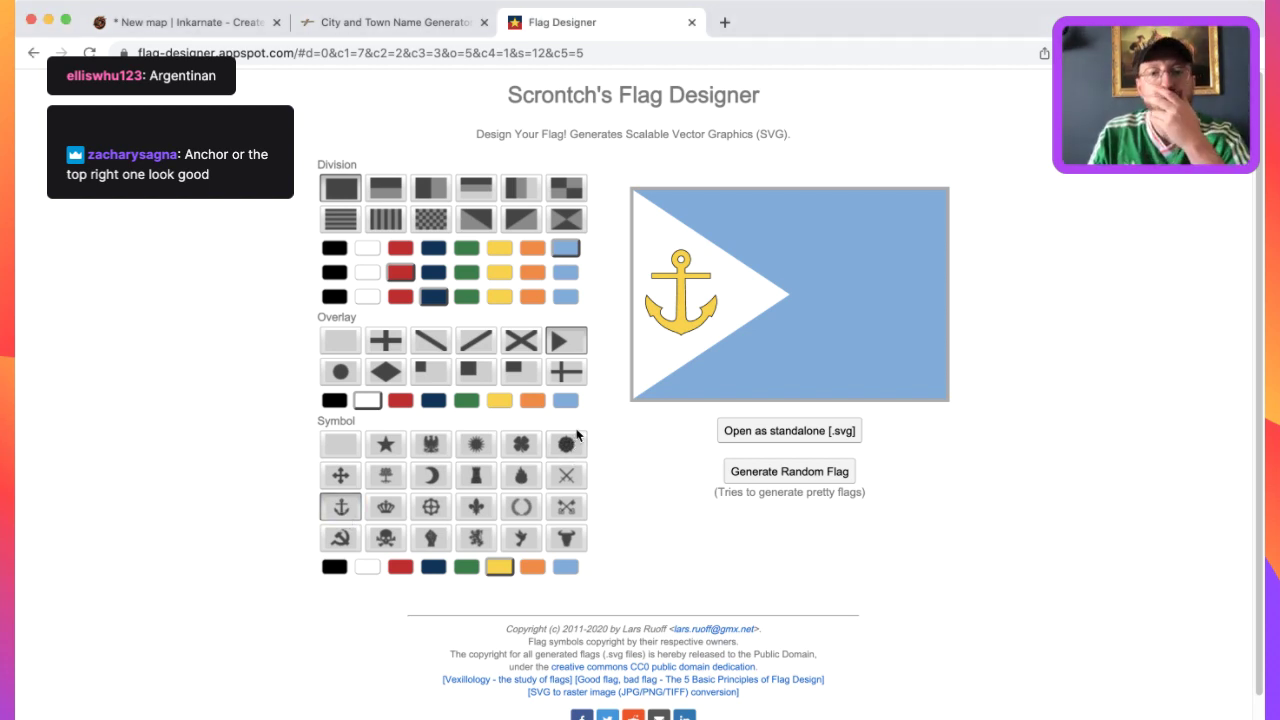
Set the flag's symbol to the laurel wreath after trying the rose and crossed keys.
click(566, 444)
click(522, 508)
click(558, 510)
click(523, 510)
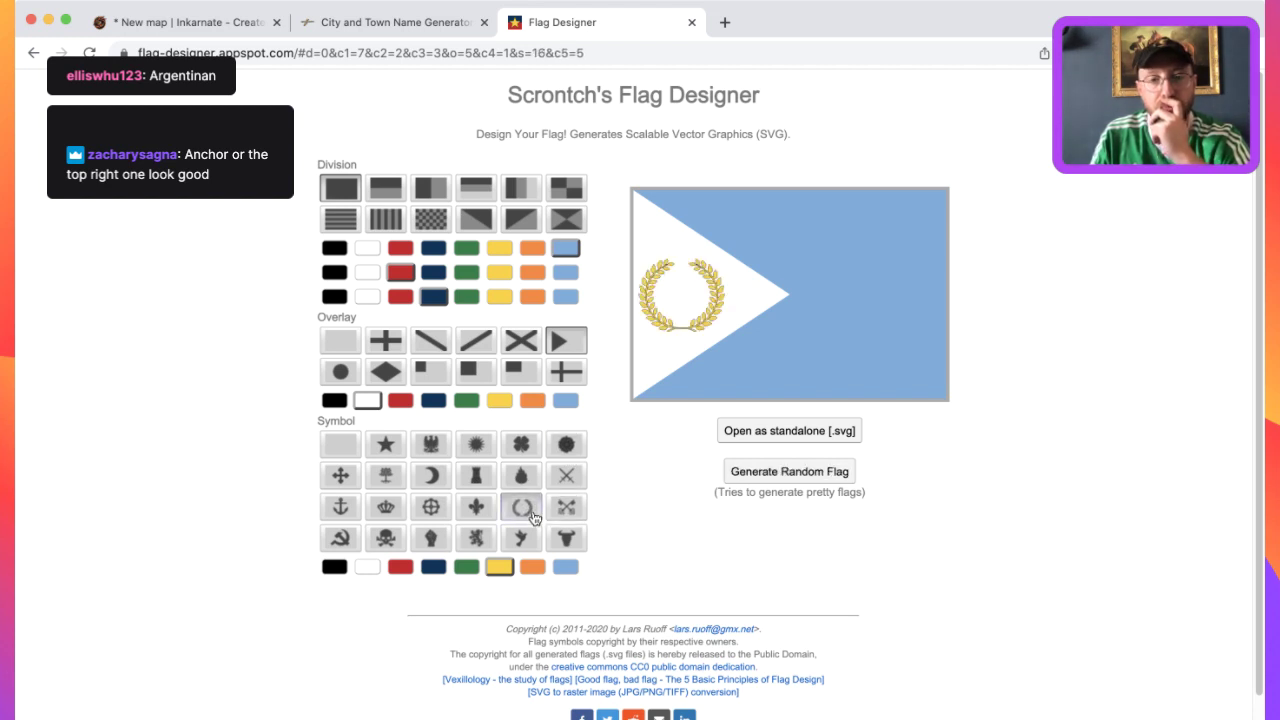
Compare the fleur-de-lis, crossed keys, crown and anchor as the flag's symbol, ending on the skull and crossbones.
click(480, 512)
click(563, 514)
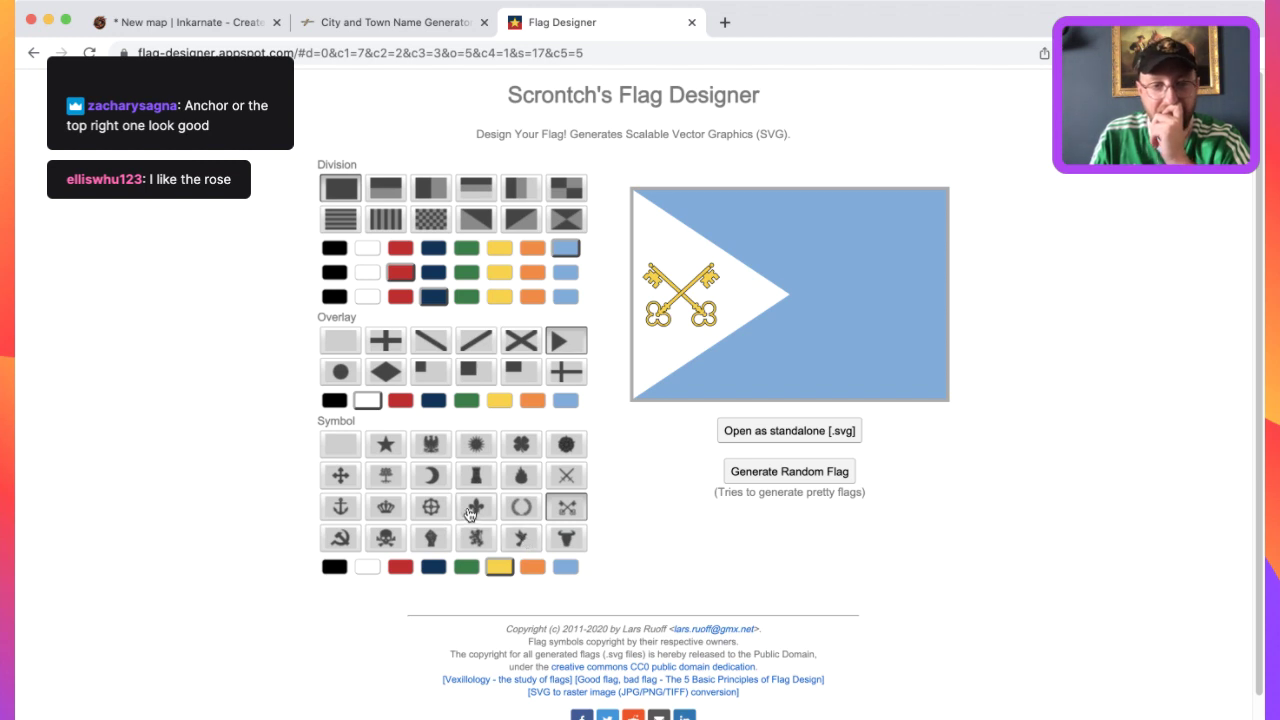
click(386, 507)
click(345, 509)
click(386, 507)
click(560, 507)
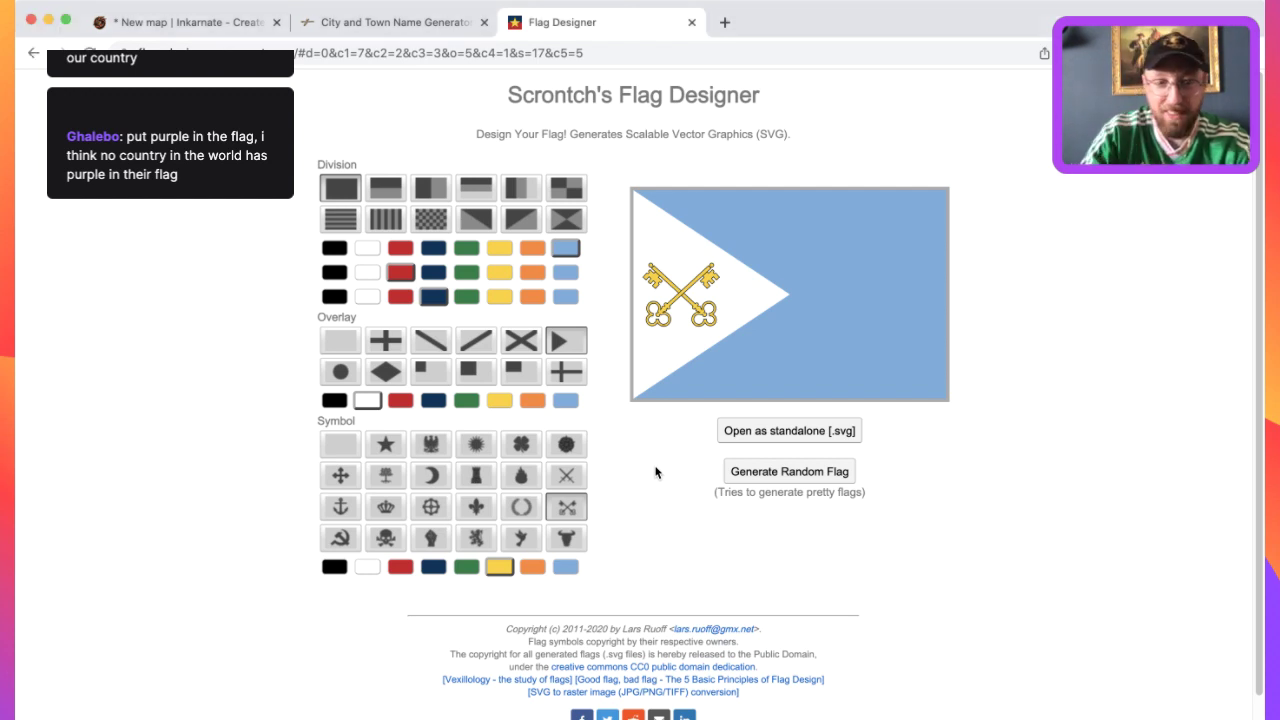
click(387, 539)
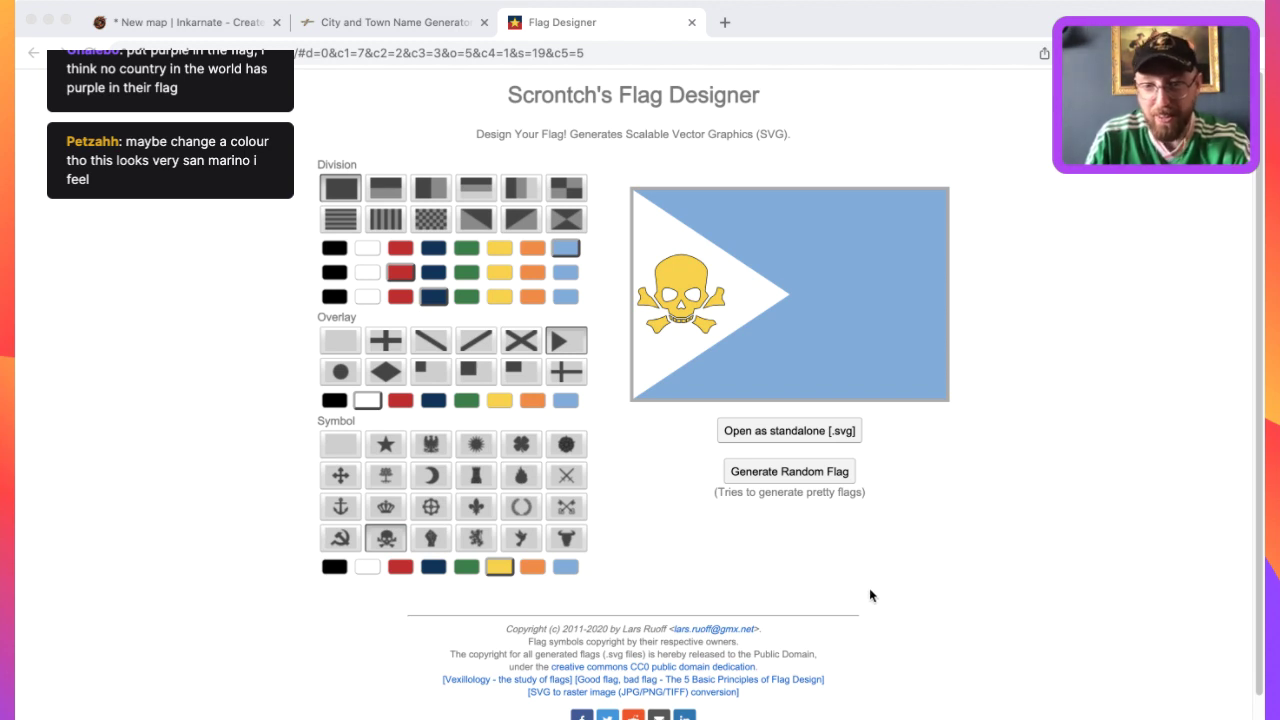
click(809, 500)
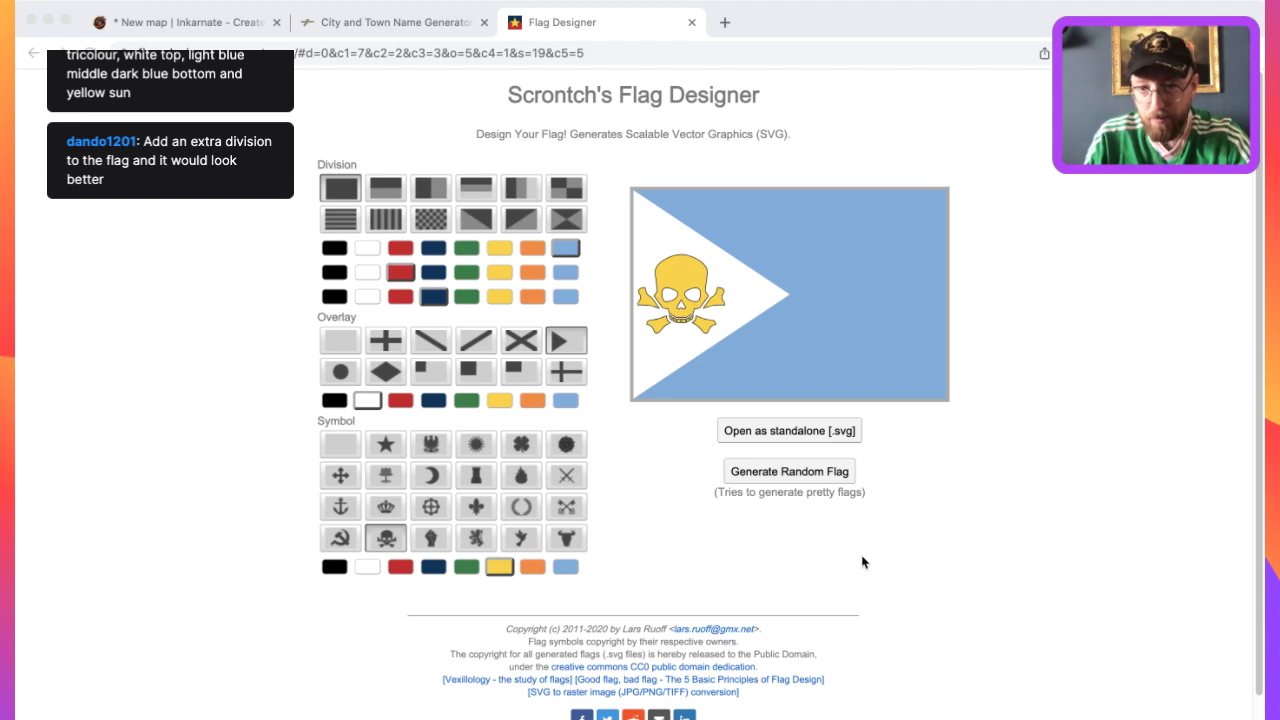
click(827, 556)
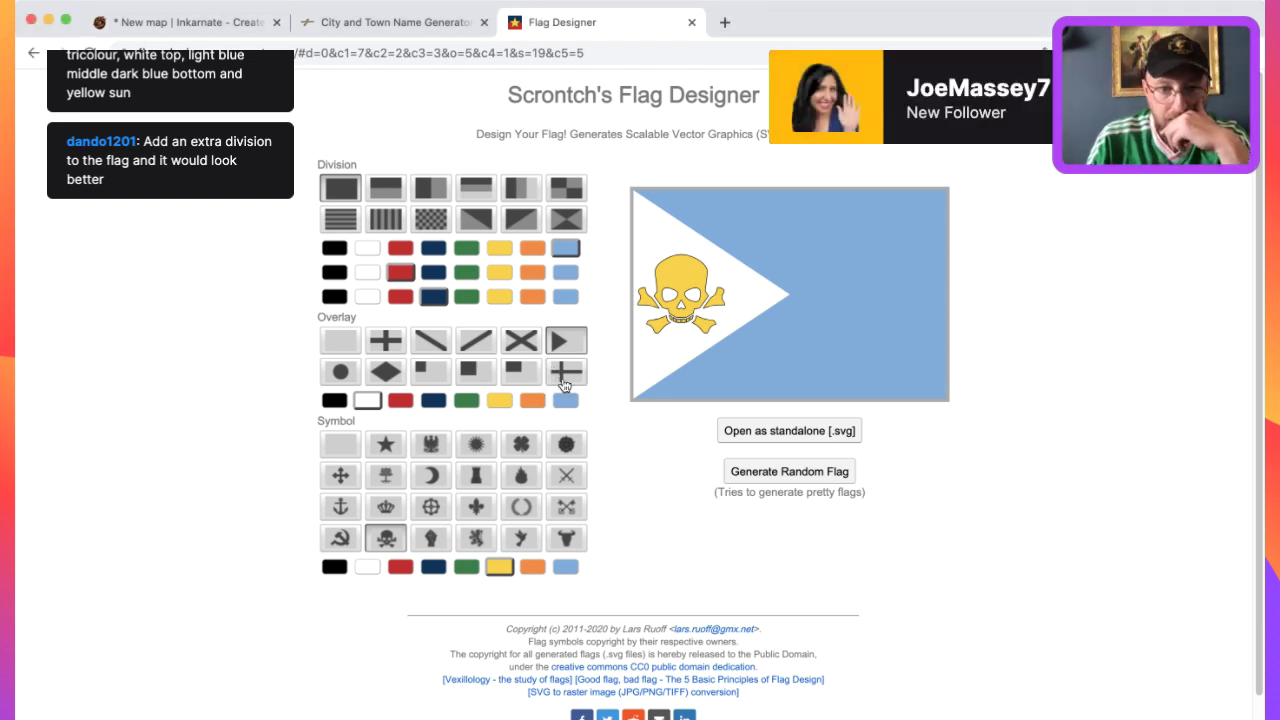
Try white saltire and diagonal band overlays, switching the symbol to the crossed keys.
click(521, 341)
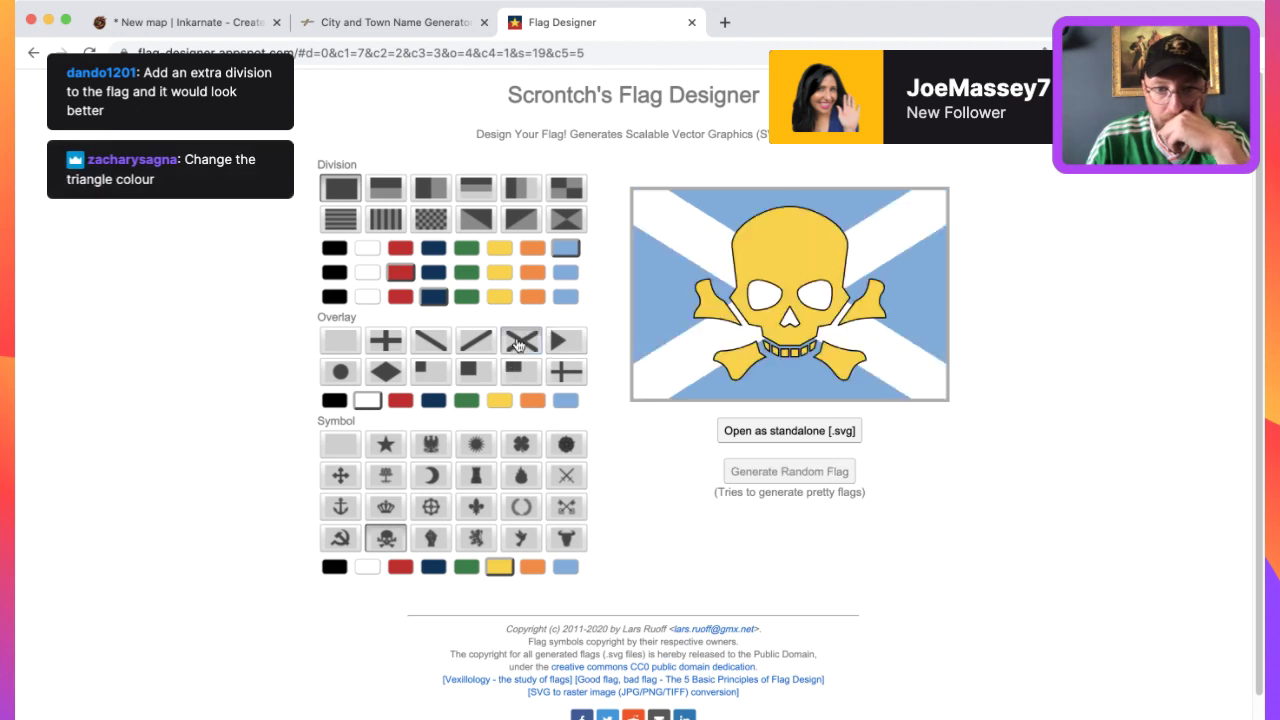
click(477, 345)
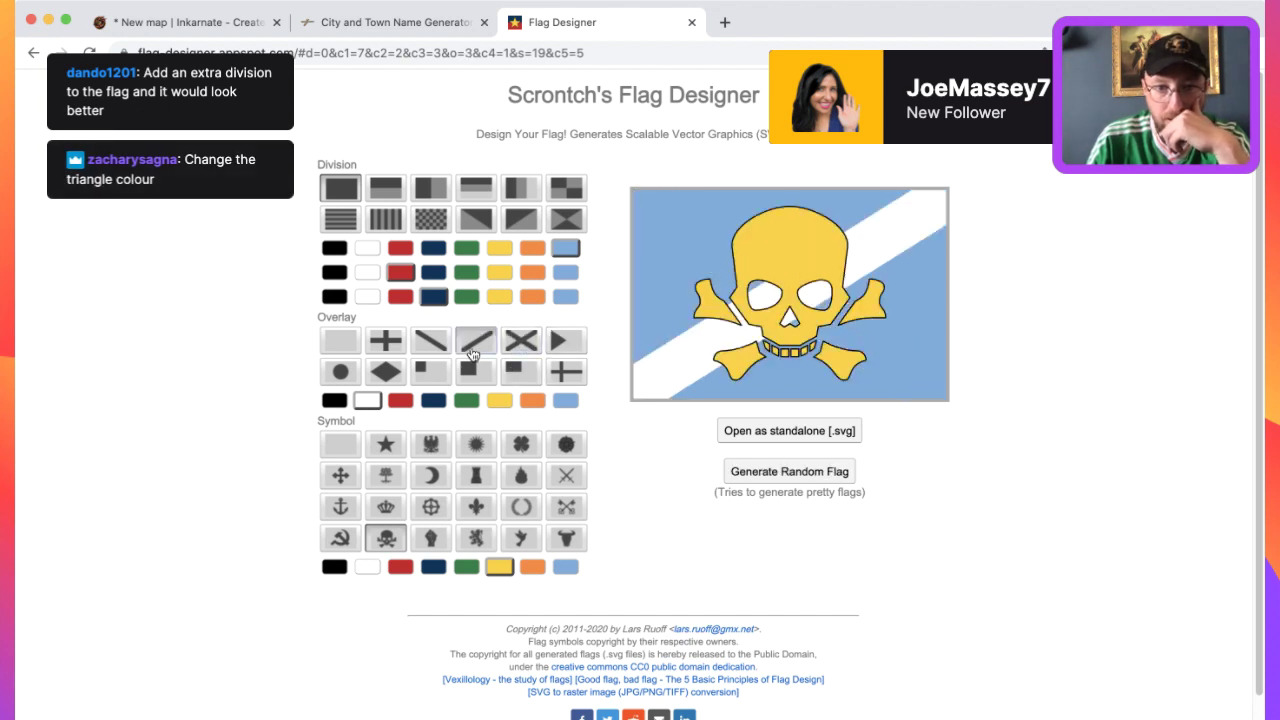
click(567, 503)
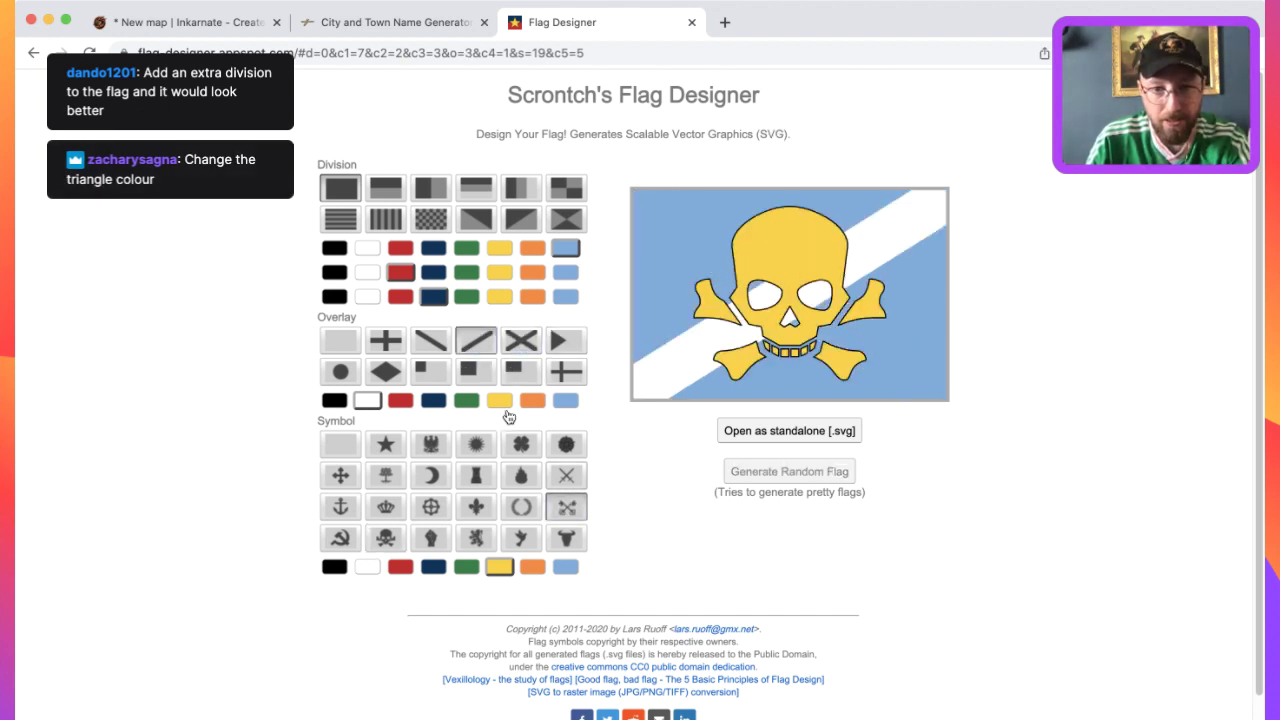
click(431, 341)
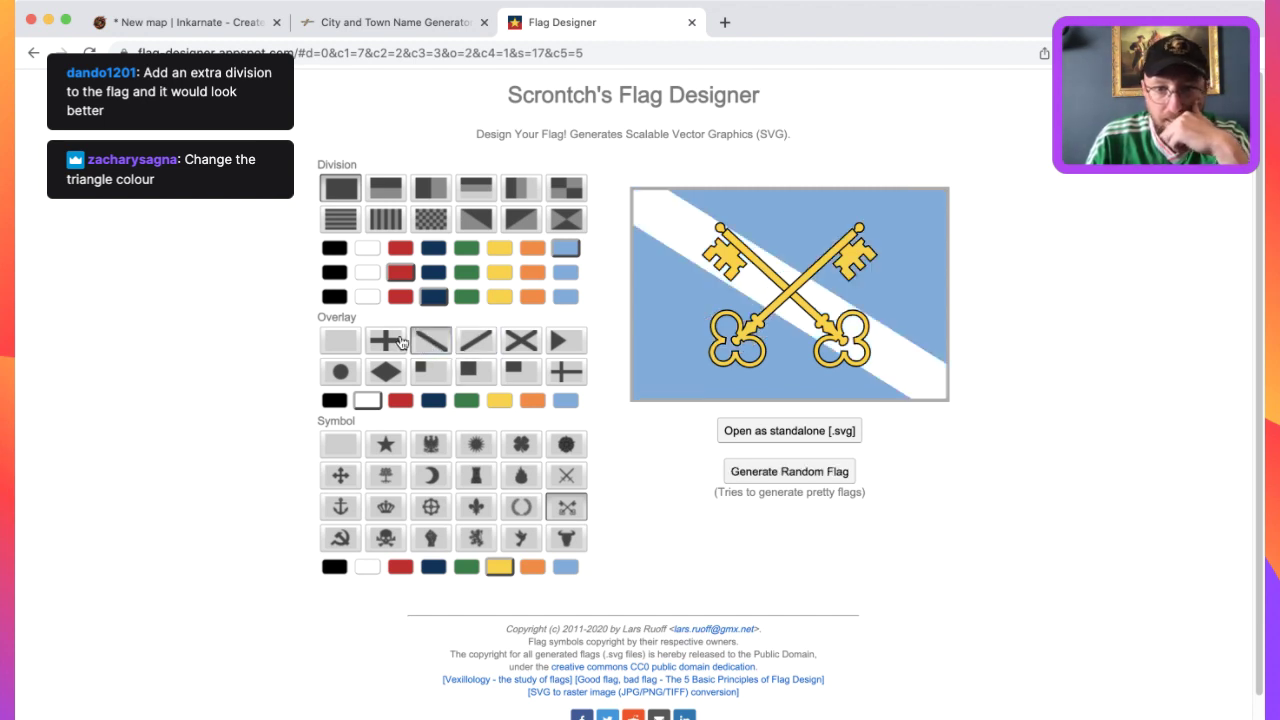
Try the centred cross, diamond, corner squares, corner rectangle and Nordic cross as overlays behind the crossed keys.
click(385, 341)
click(385, 372)
click(432, 378)
click(476, 375)
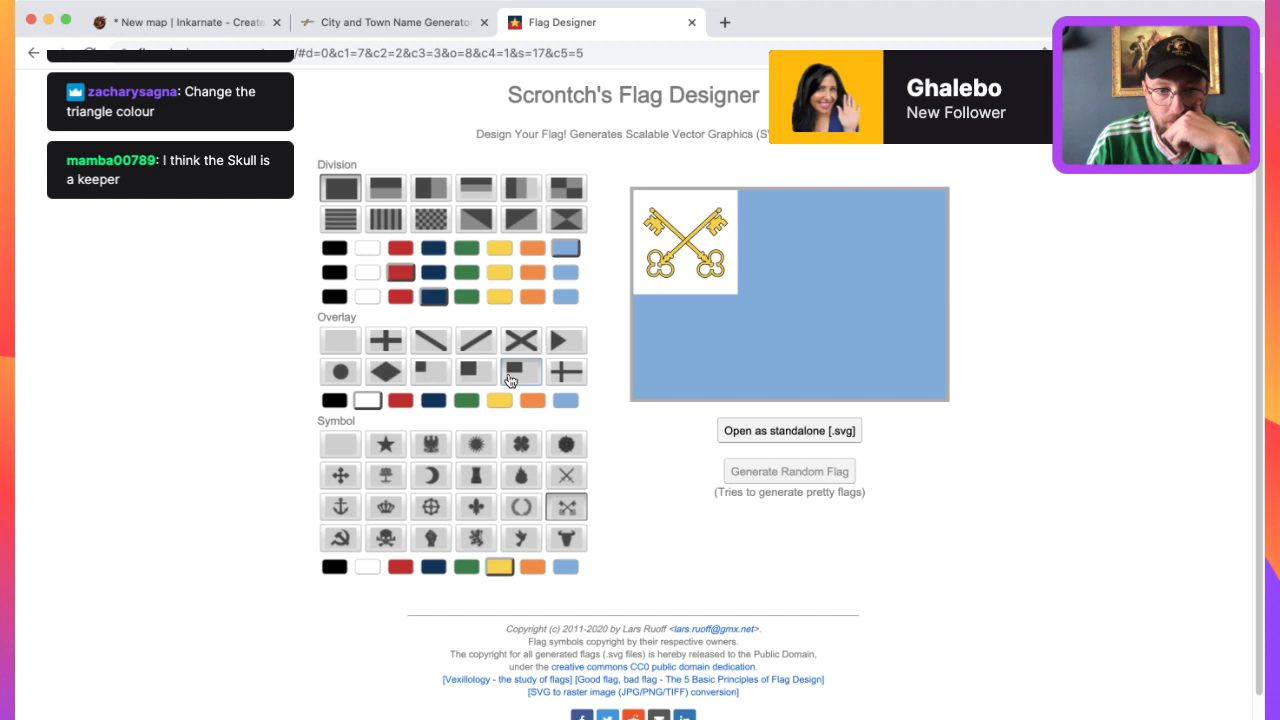
click(521, 372)
click(558, 376)
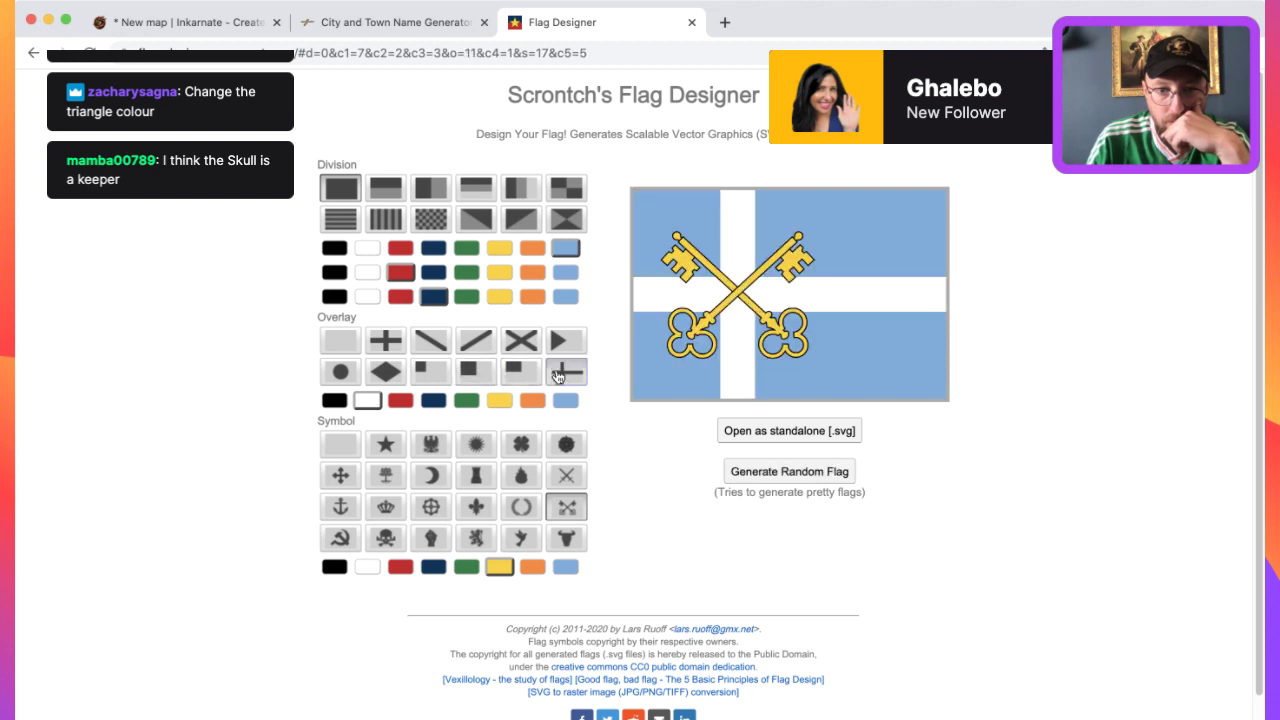
Set the flag's overlay to the central circle and its symbol to the skull and crossbones.
click(338, 382)
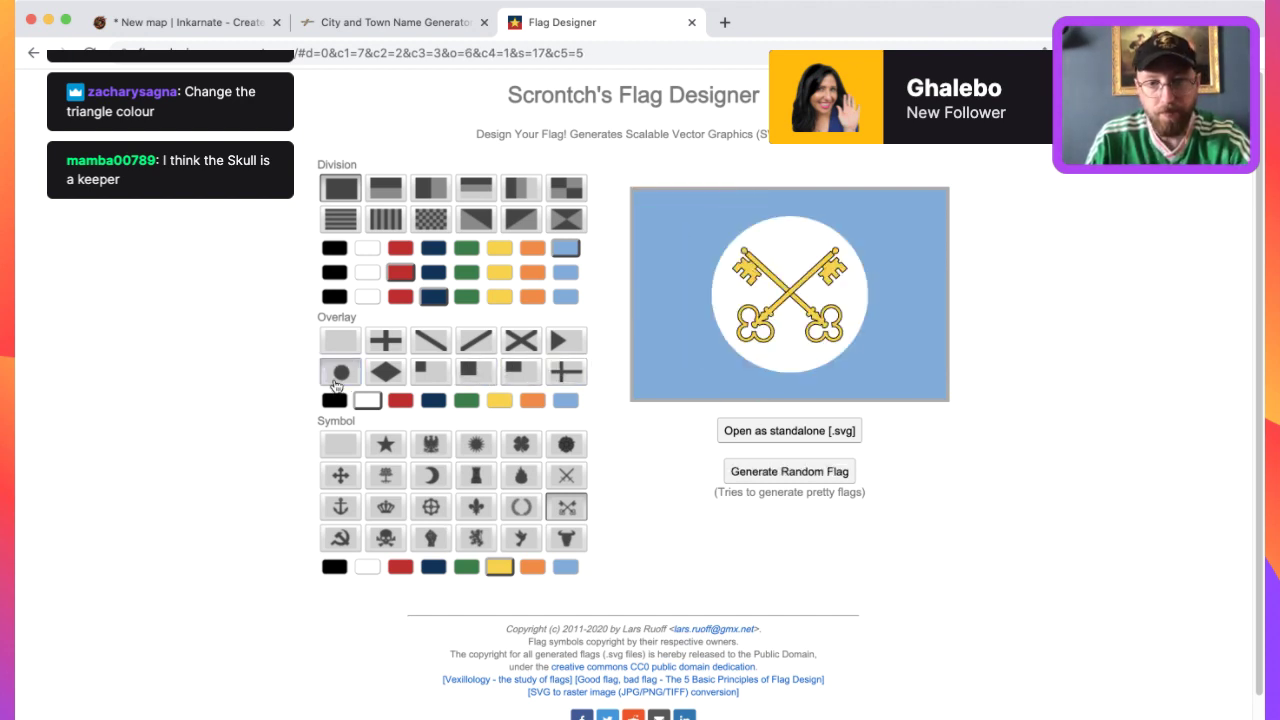
click(579, 409)
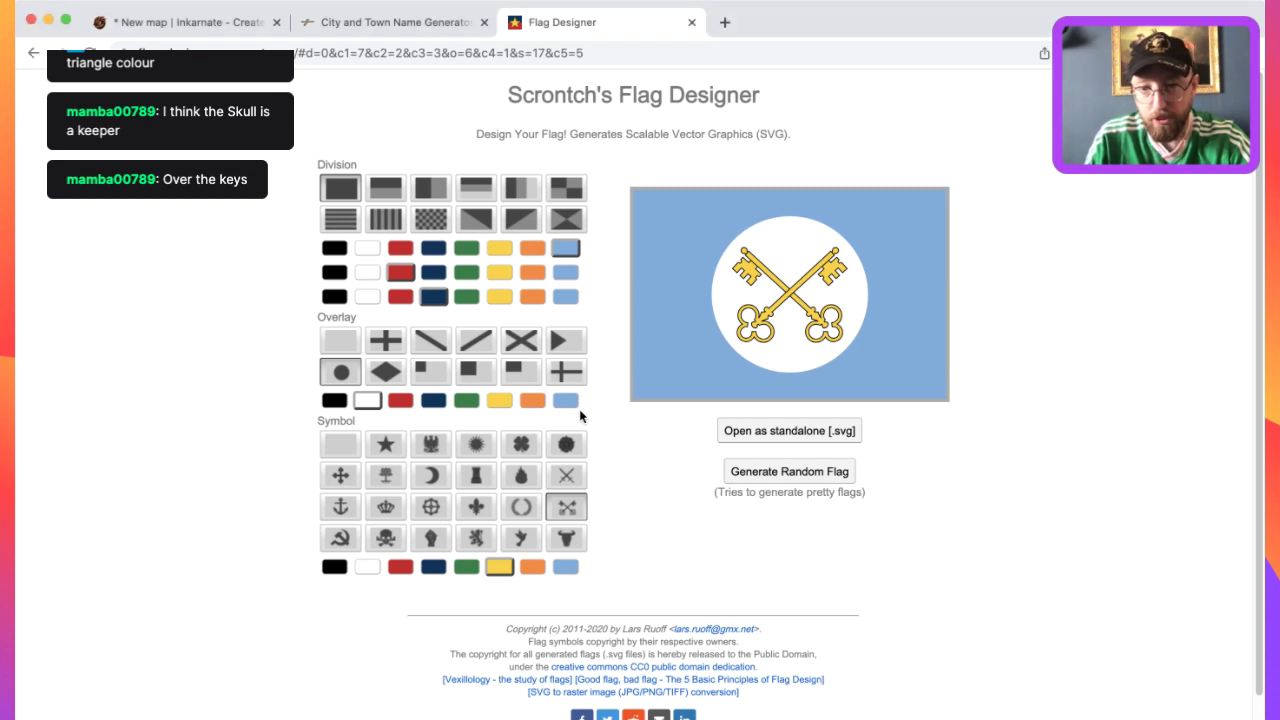
click(390, 540)
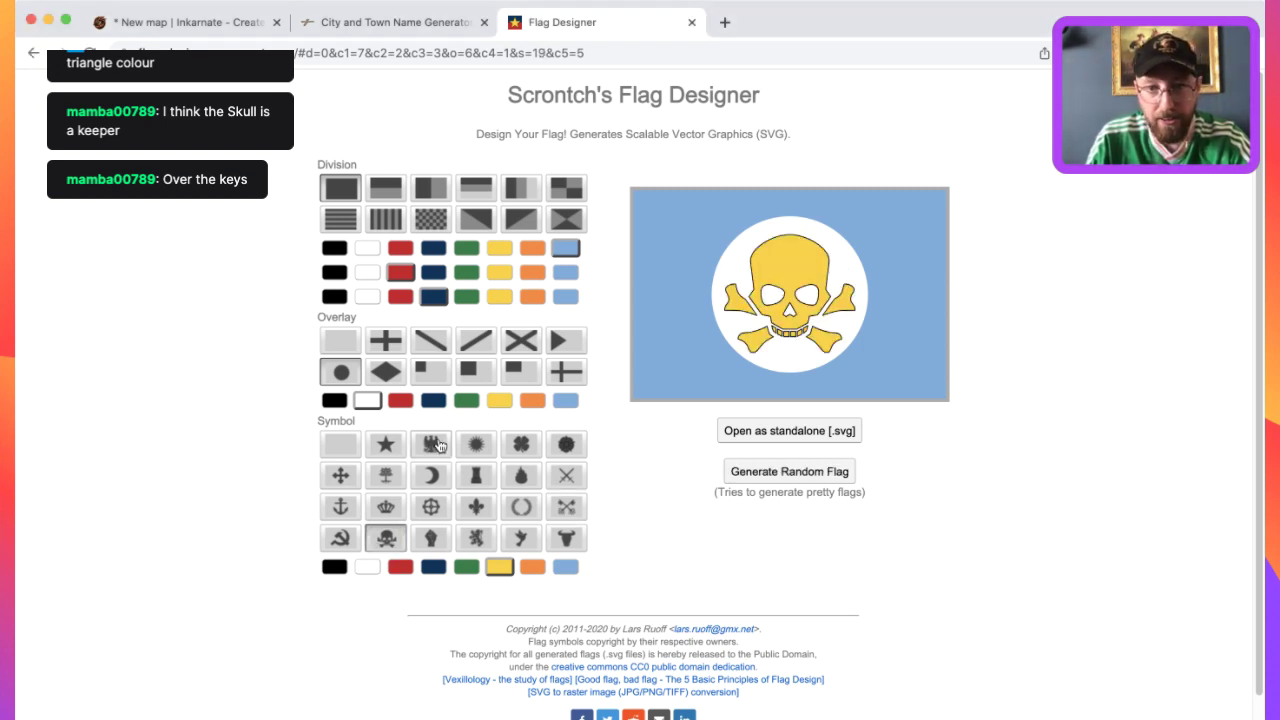
click(507, 366)
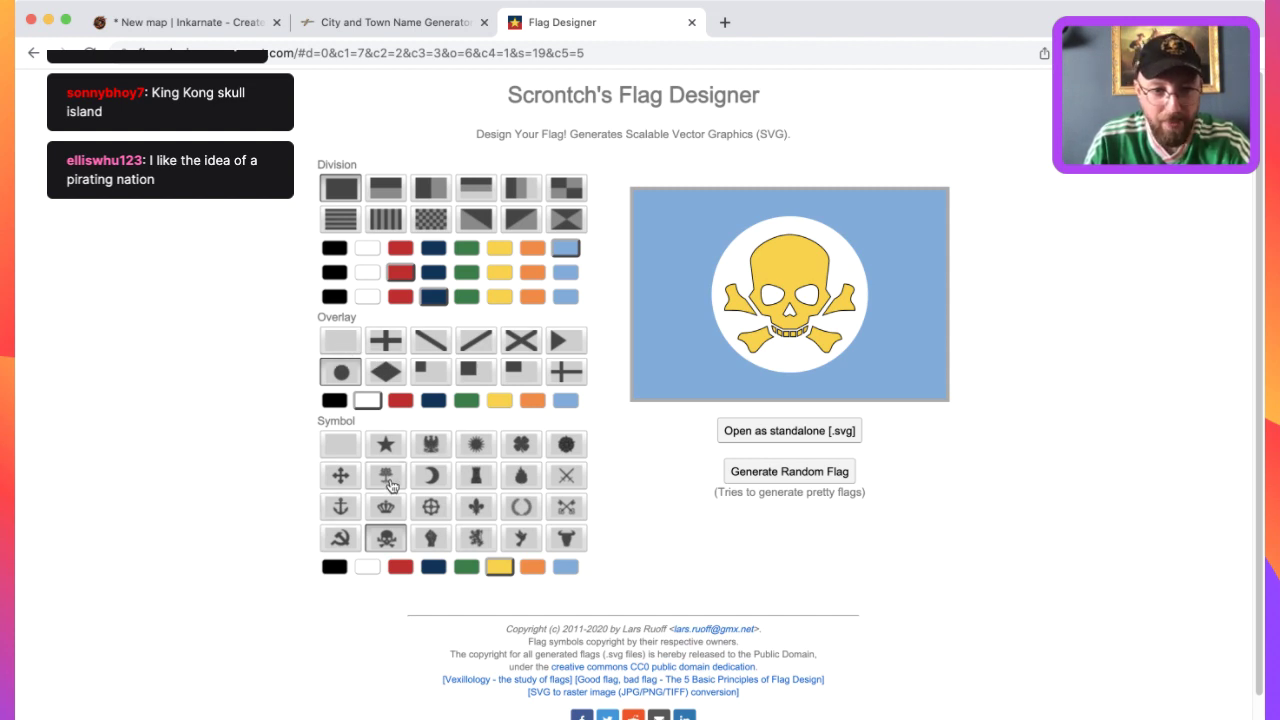
Try the triangle, saltire, both diagonal bands, centred cross and diamond as overlays behind the skull.
click(560, 341)
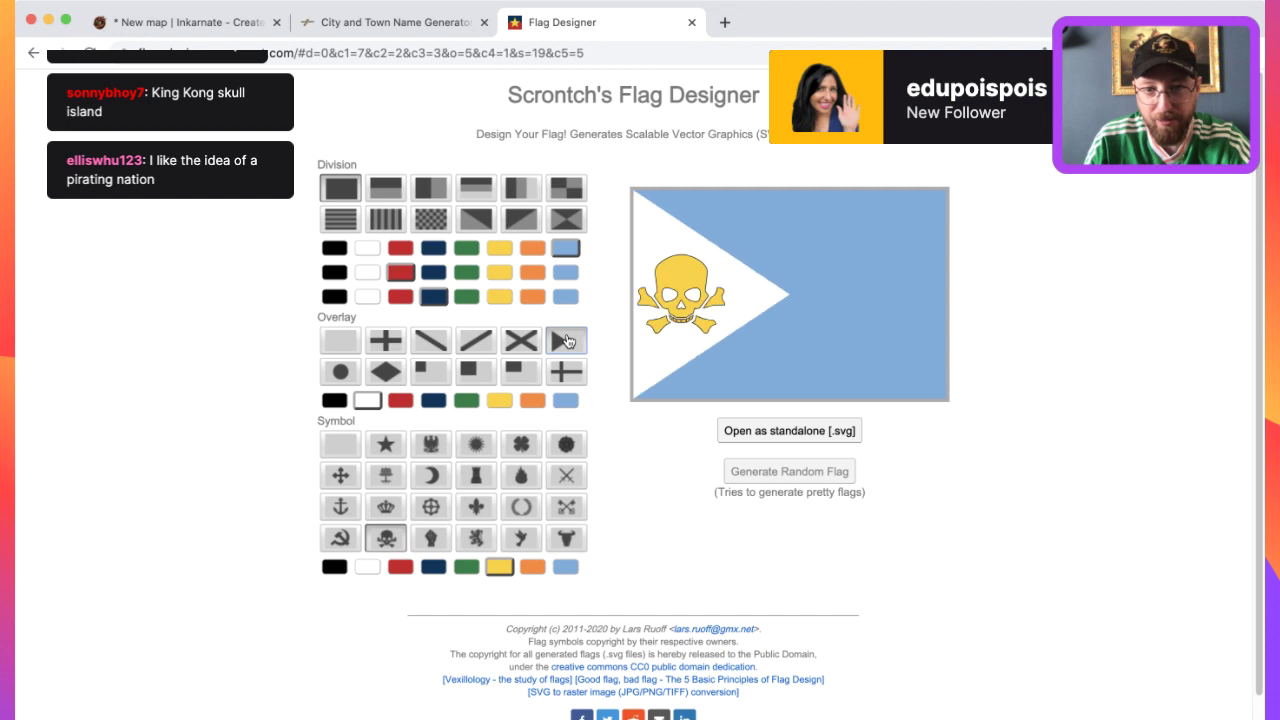
click(527, 344)
click(476, 341)
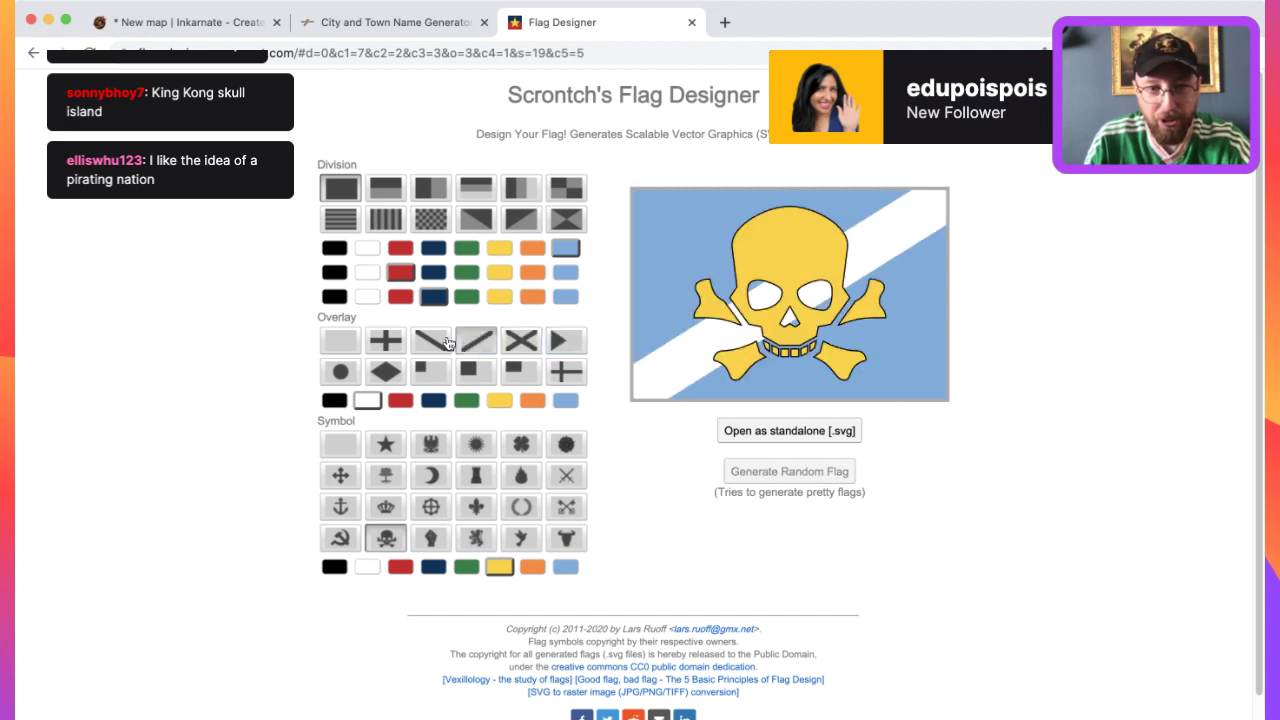
click(431, 341)
click(385, 341)
click(385, 372)
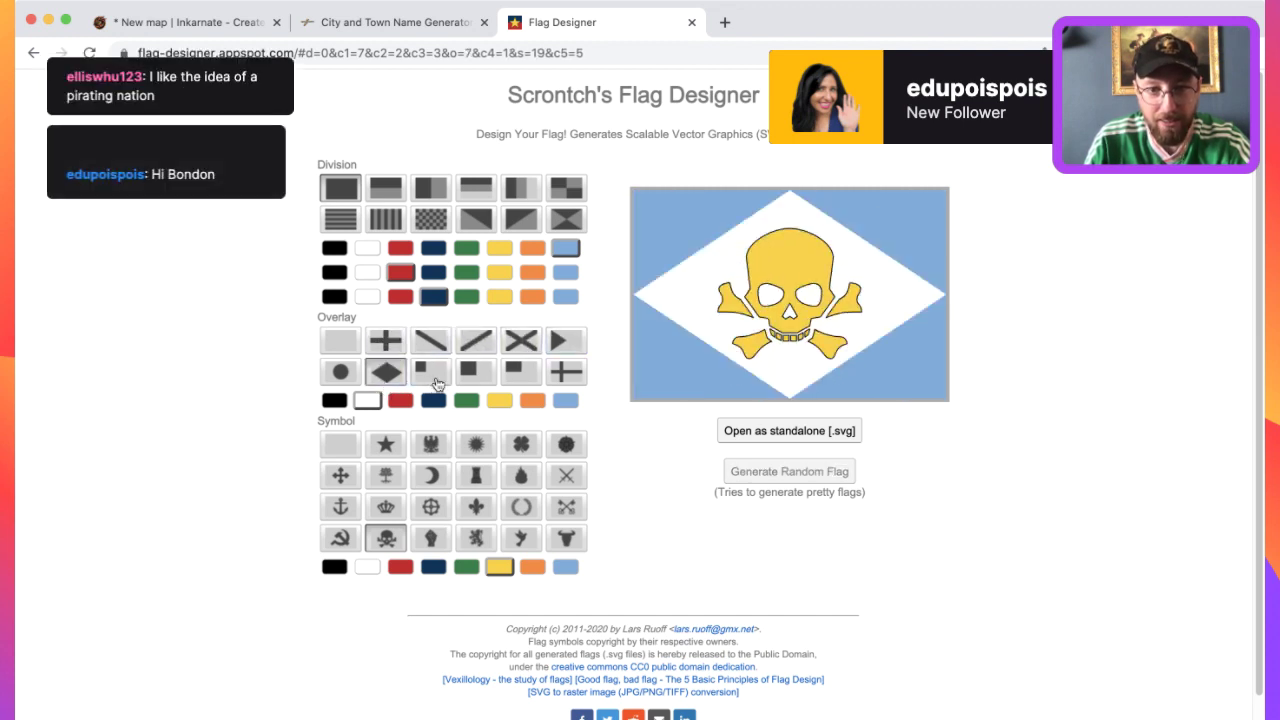
Compare the corner squares, corner rectangle and Nordic cross as overlays for the skull flag, ending on the circle.
click(431, 372)
click(476, 372)
click(521, 372)
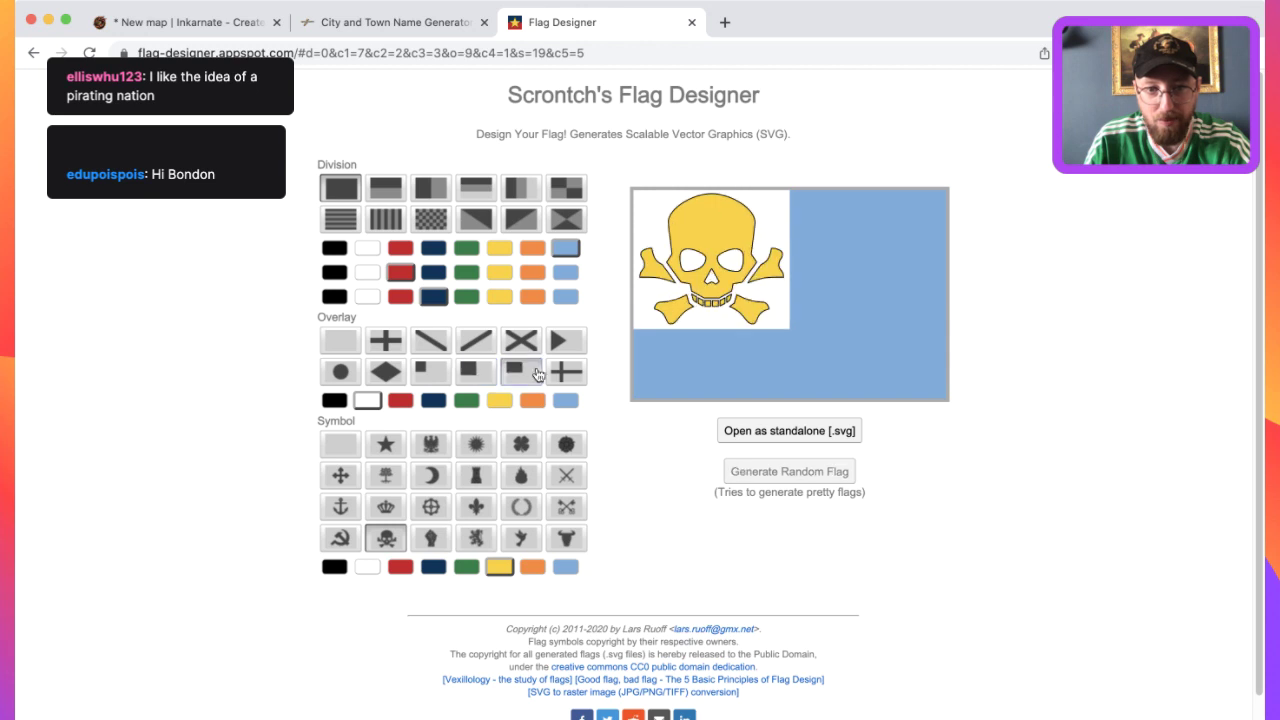
click(565, 372)
click(341, 372)
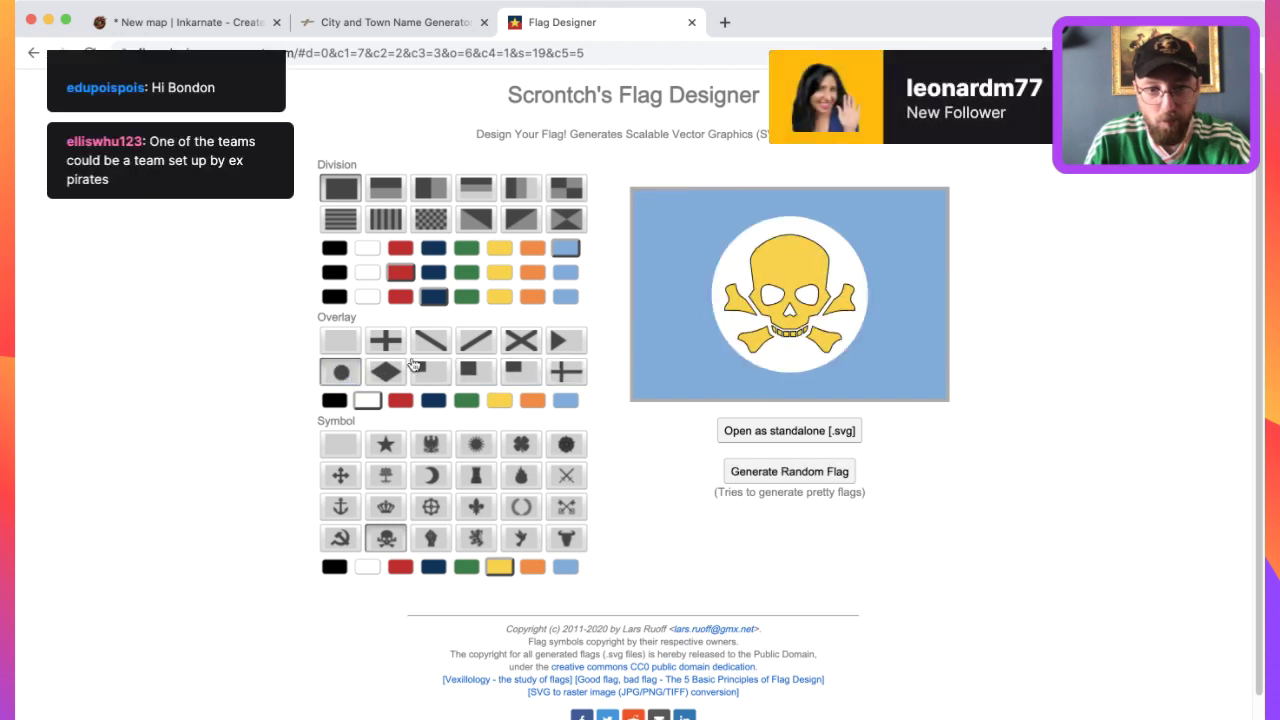
Compare the triangle, diagonal bands and saltire as overlays for the skull flag, ending on the centred cross.
click(570, 344)
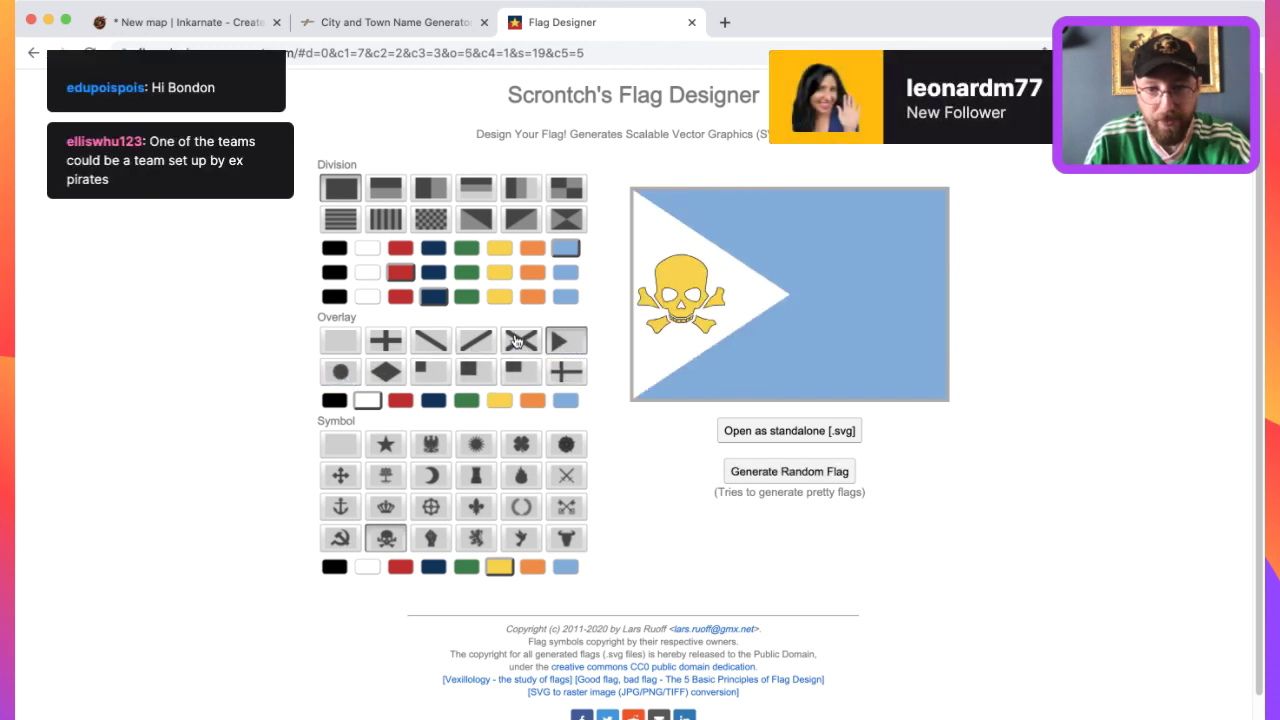
click(476, 341)
click(521, 341)
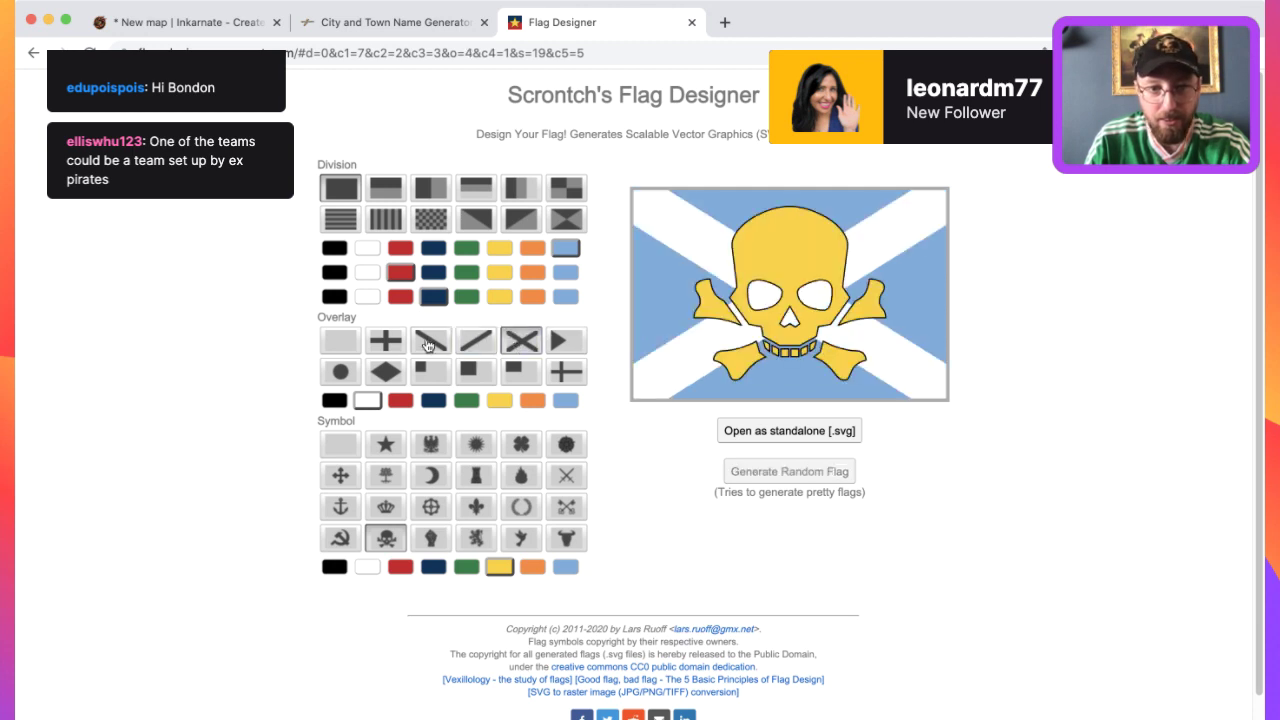
click(431, 341)
click(381, 346)
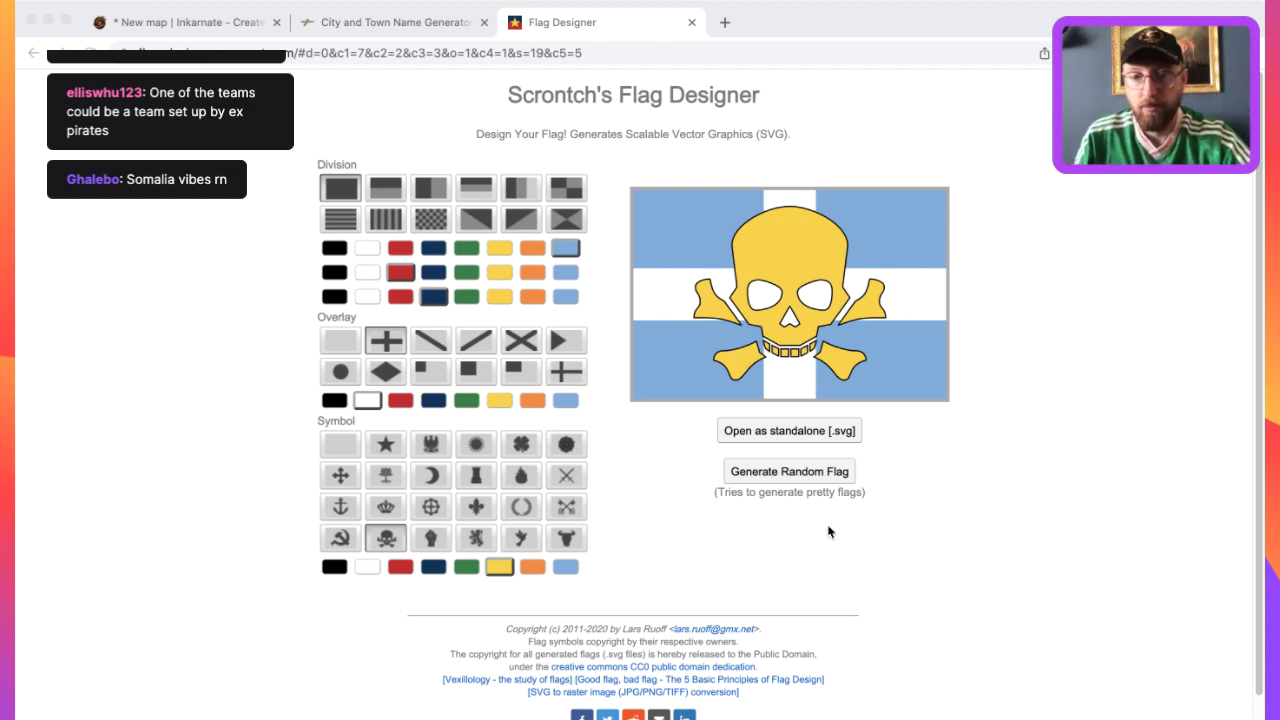
click(449, 309)
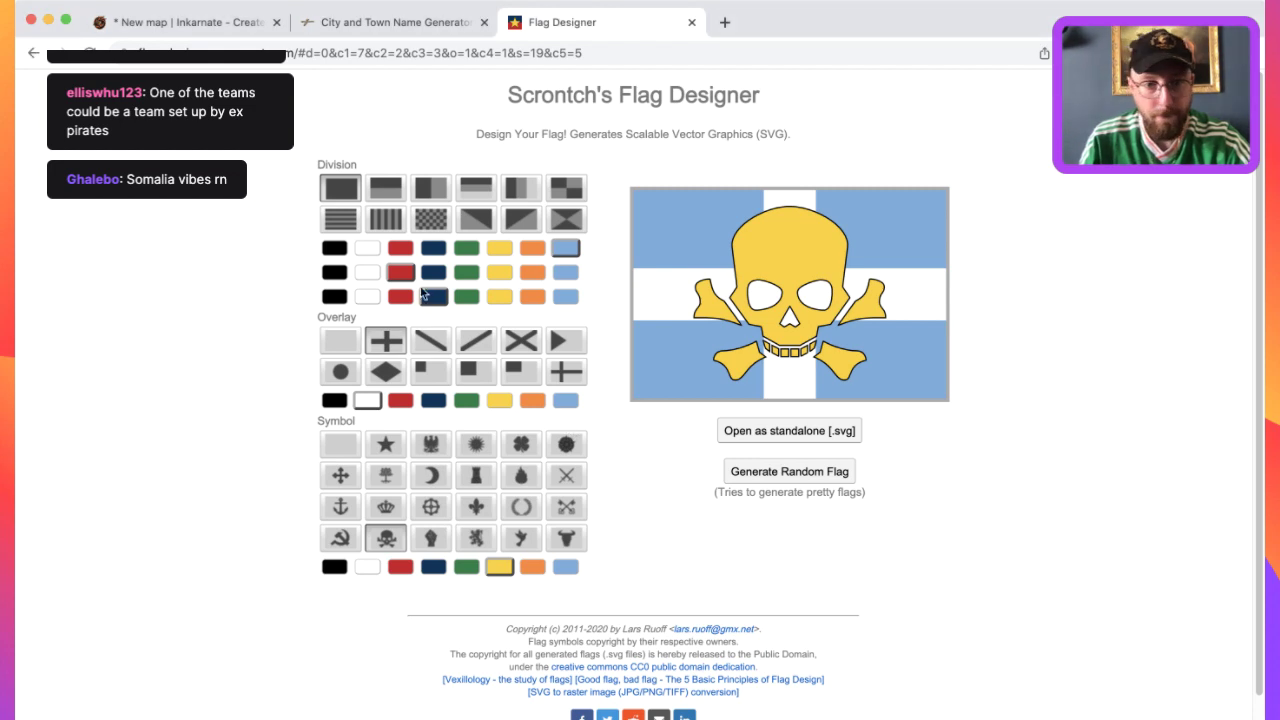
Try the horizontal two-part division, return to the plain one, and test orange, light blue, green and dark blue backgrounds.
click(400, 191)
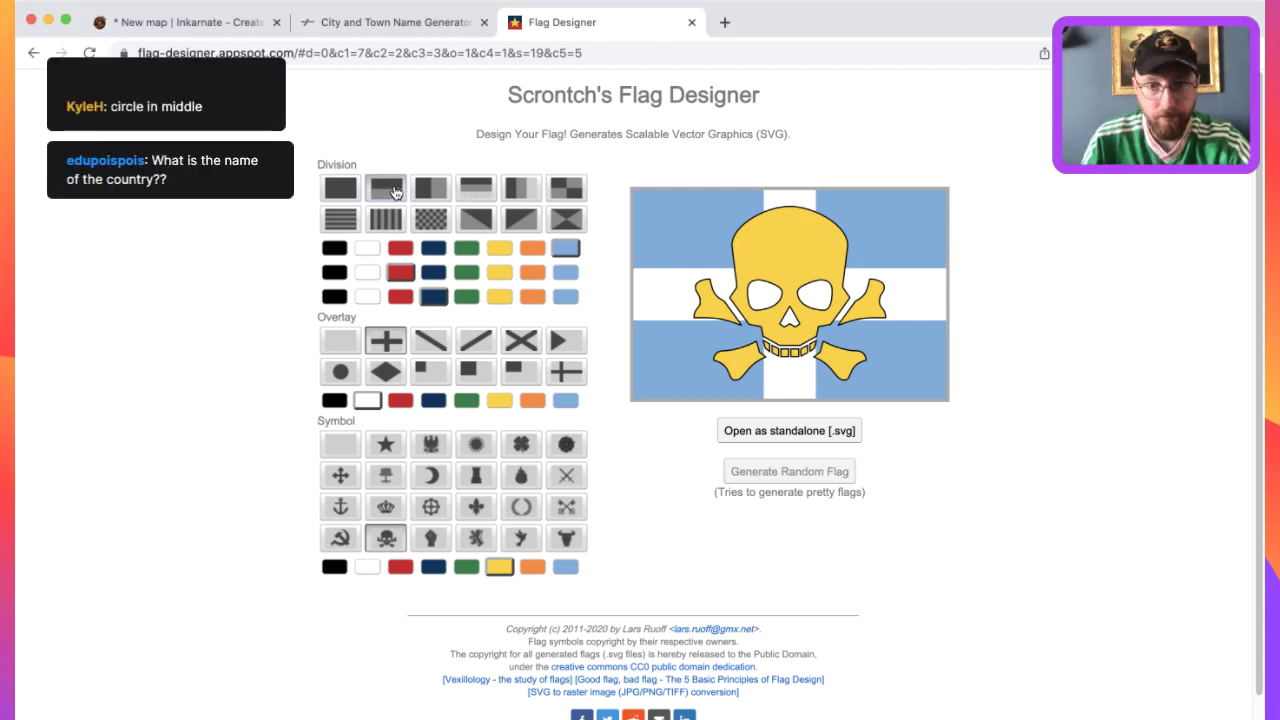
click(342, 189)
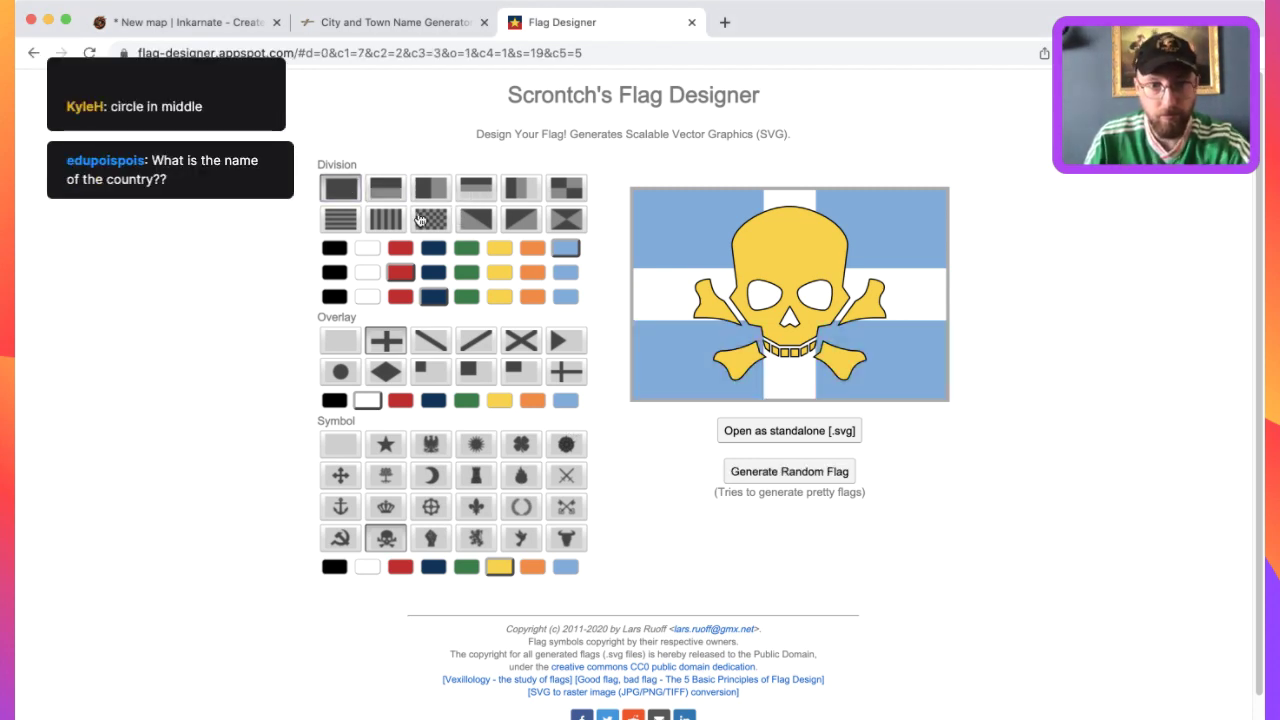
click(532, 248)
click(565, 248)
click(467, 247)
click(430, 249)
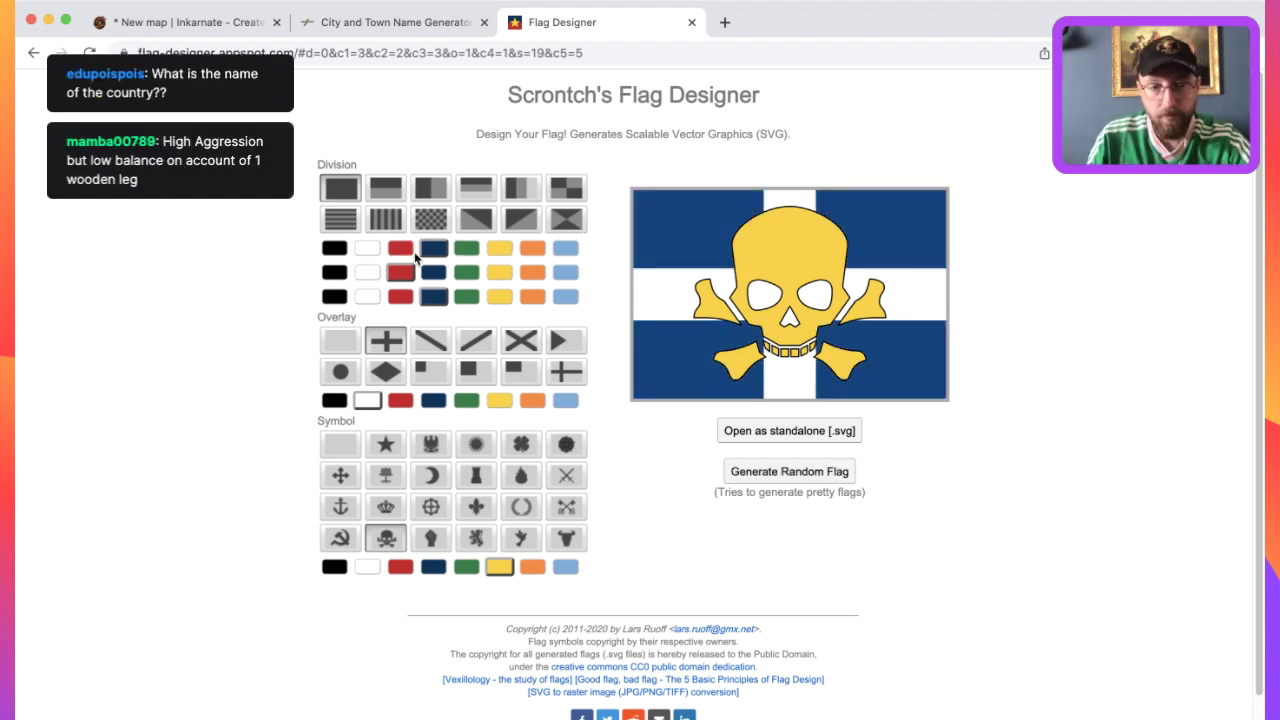
Set the overlay to the small upper-left corner square after trying the diagonal, saltire, triangle and larger corner square.
click(416, 350)
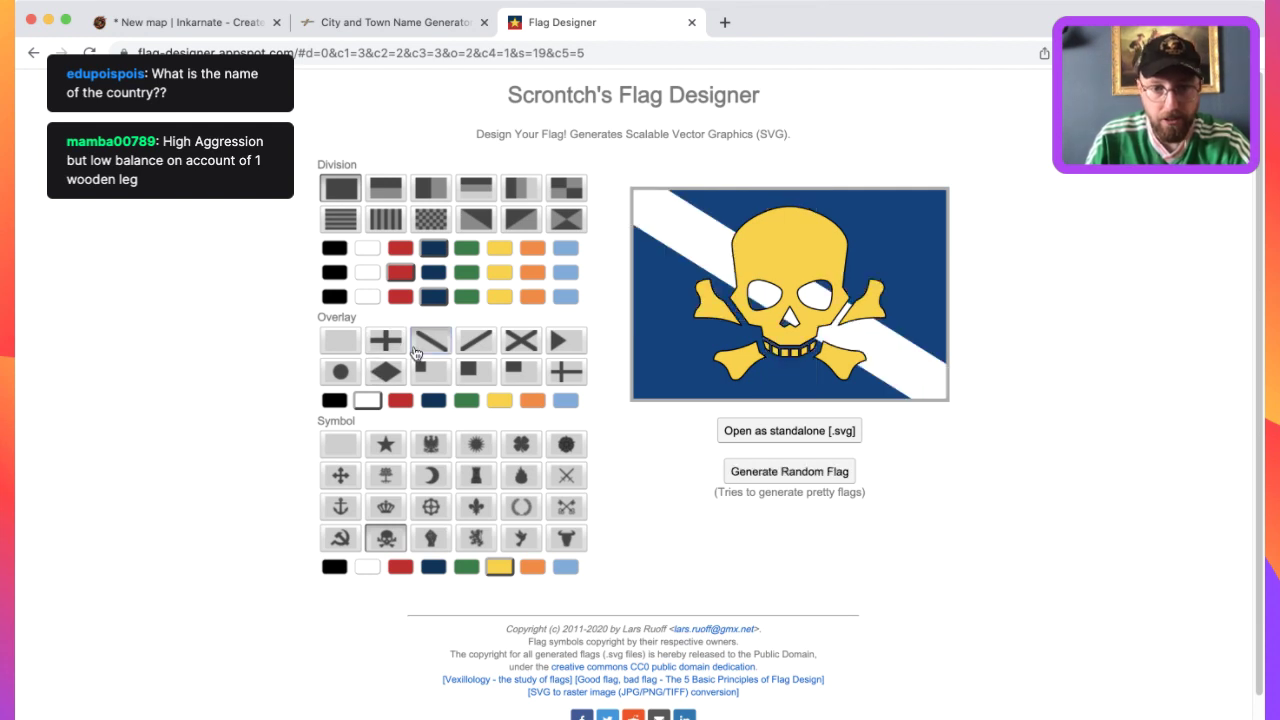
click(521, 345)
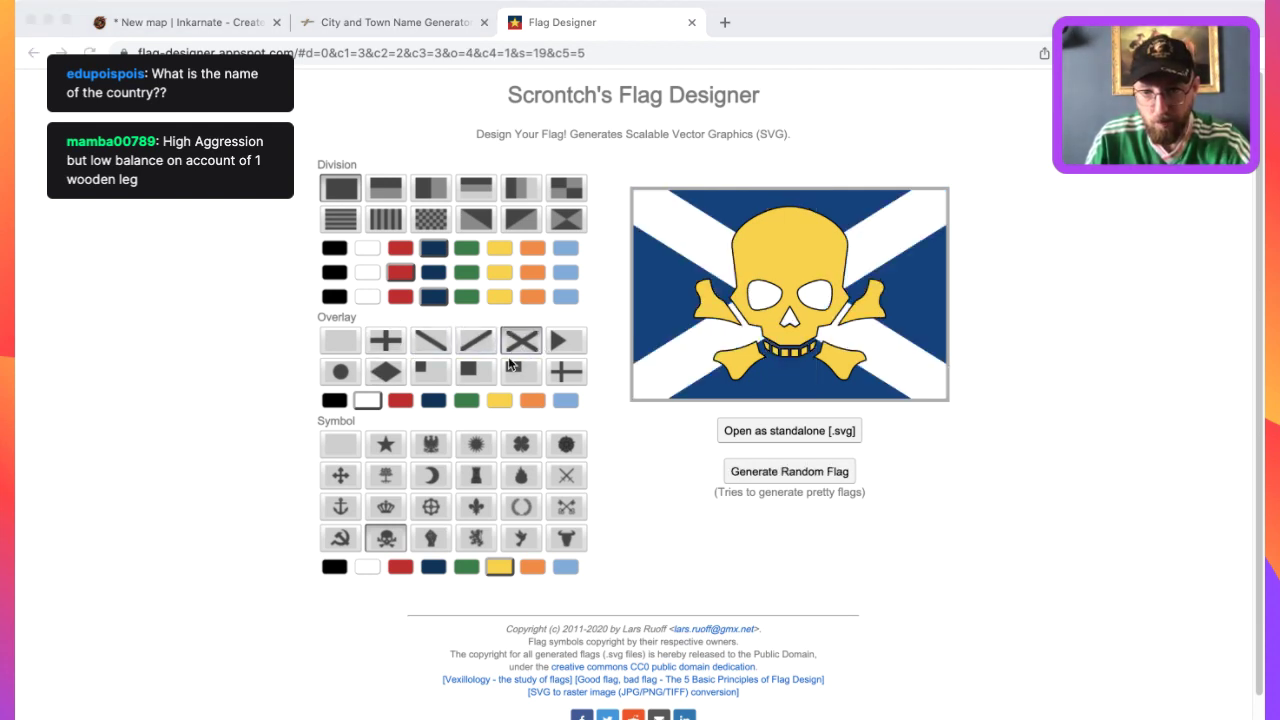
click(559, 342)
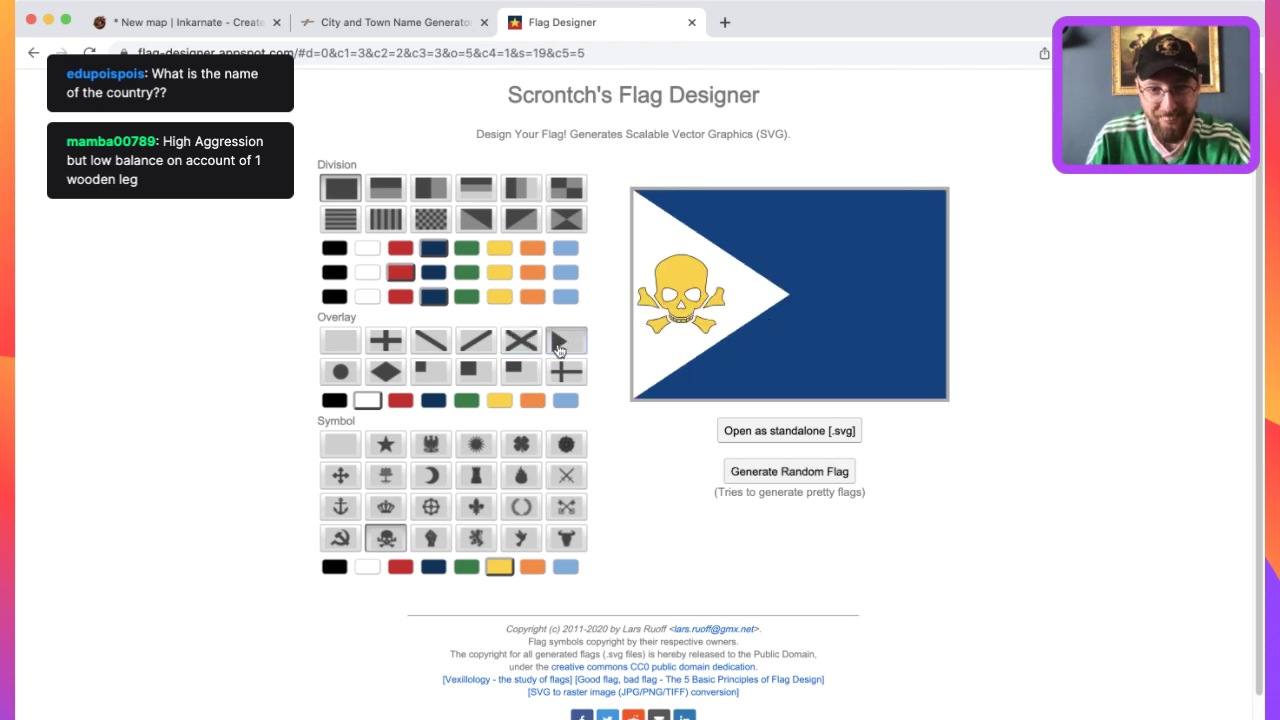
click(477, 374)
click(430, 372)
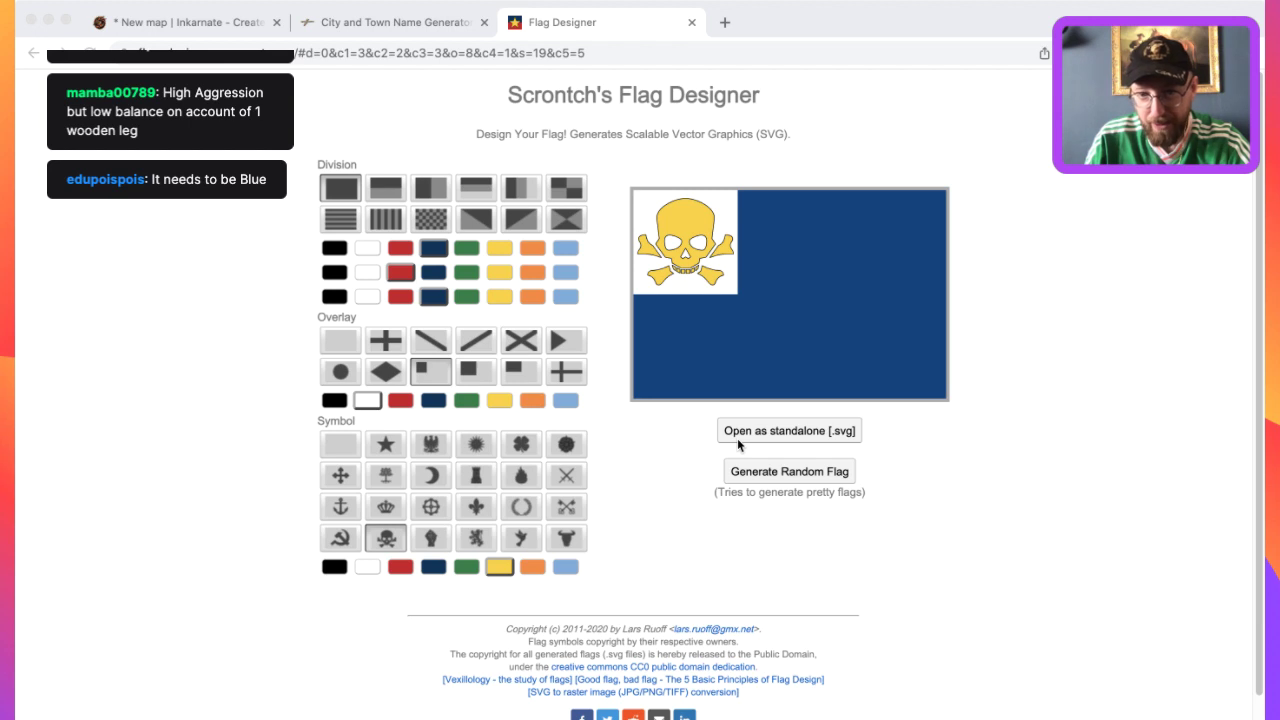
Set the flag's background colour to light blue after comparing it with dark blue.
click(603, 220)
click(563, 256)
click(436, 252)
click(566, 256)
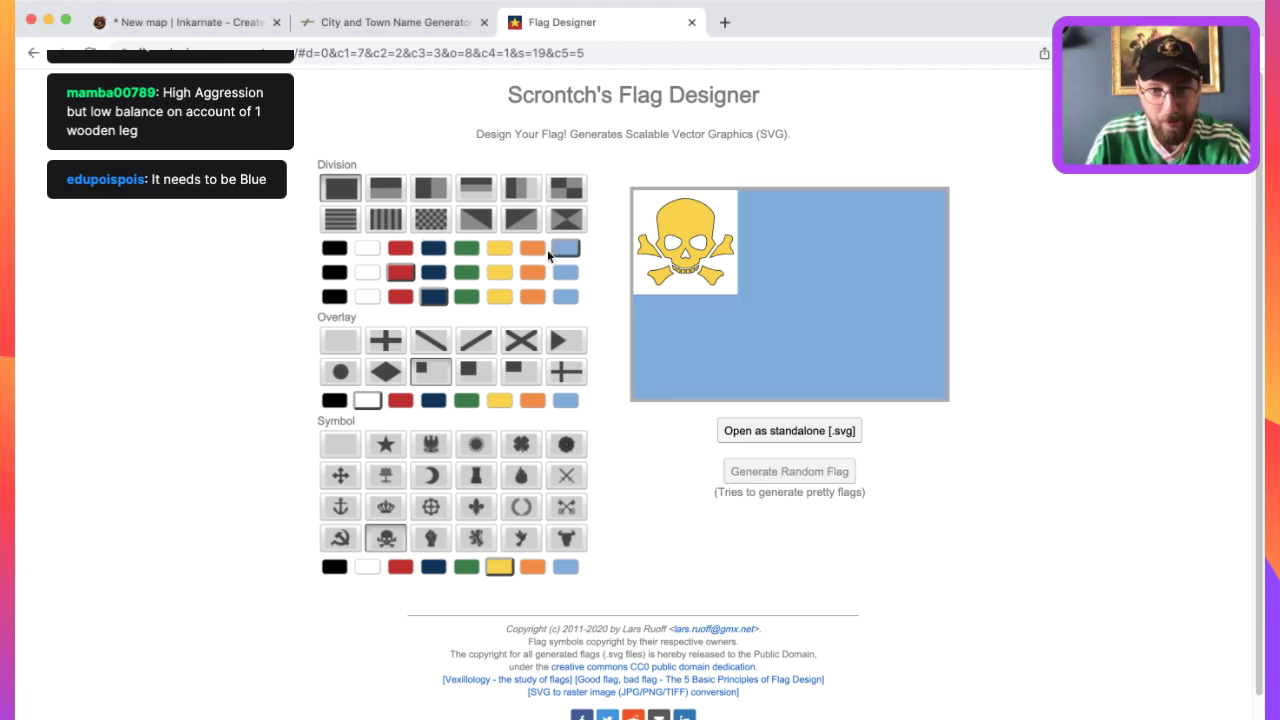
click(433, 250)
click(566, 300)
click(565, 250)
Set the second division colour to dark blue after trying white and red.
click(369, 276)
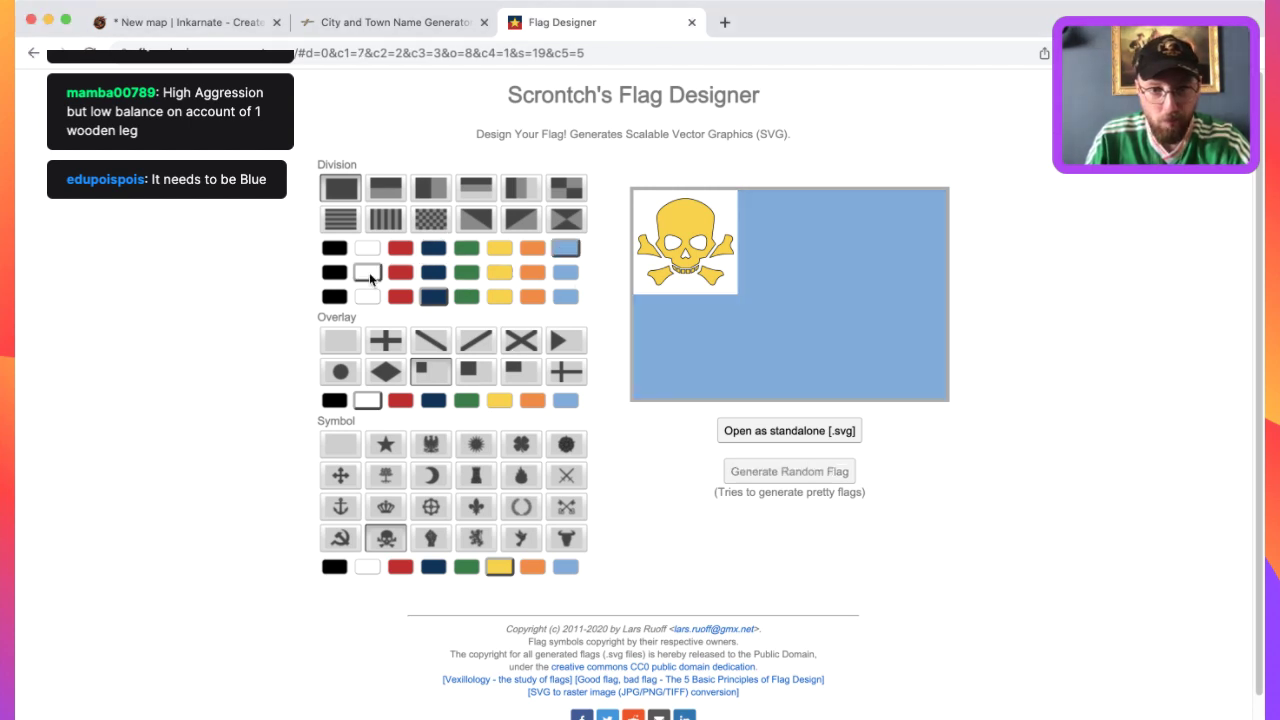
click(402, 276)
click(434, 279)
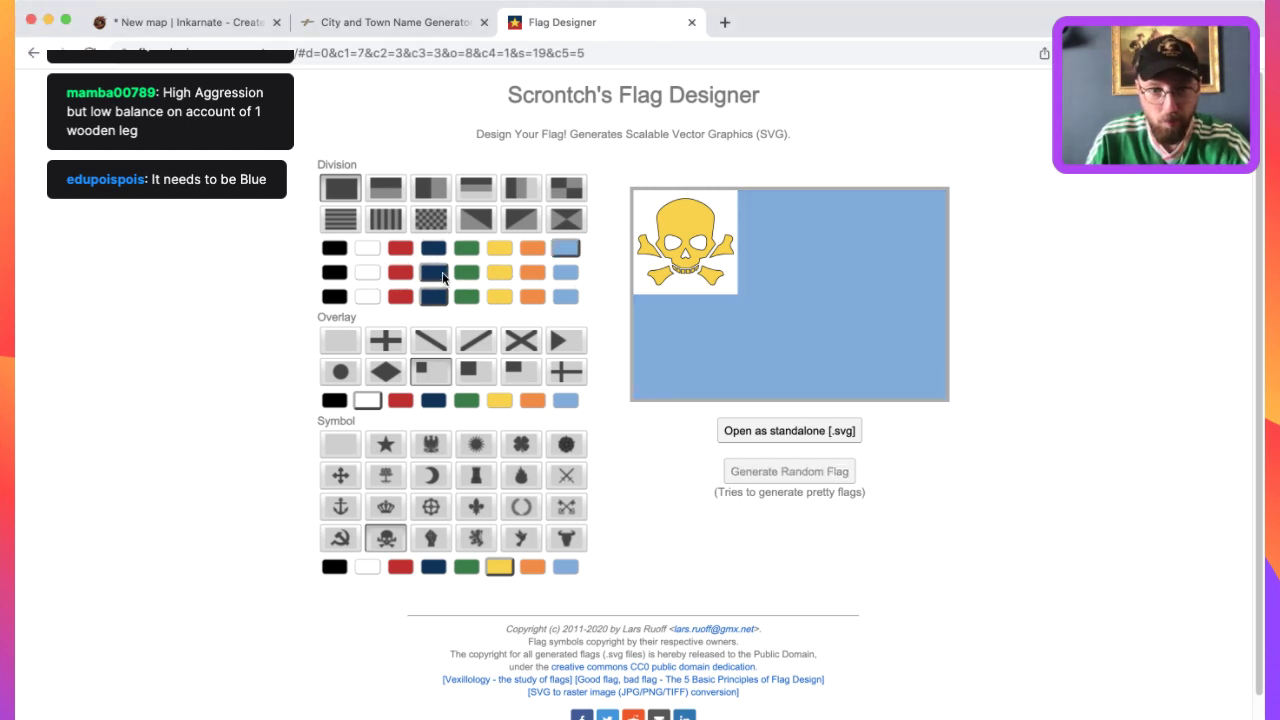
click(505, 388)
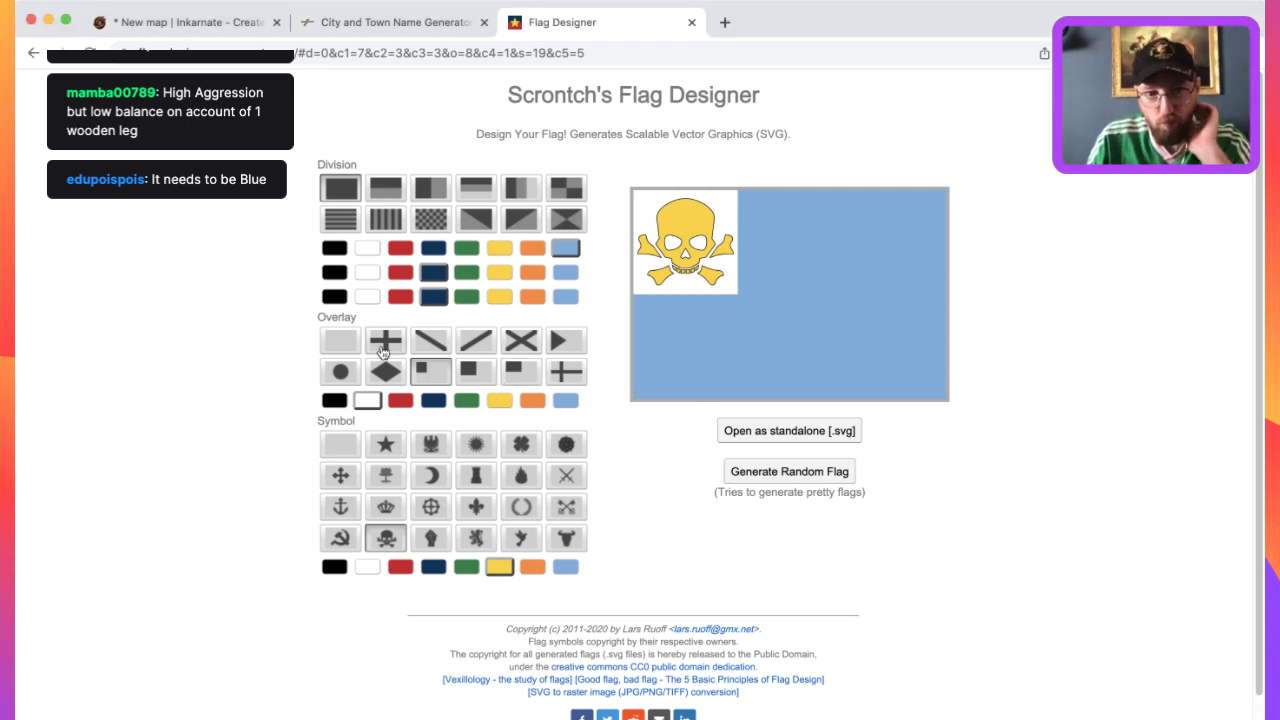
Change the flag's overlay shape to the centred circle.
click(339, 377)
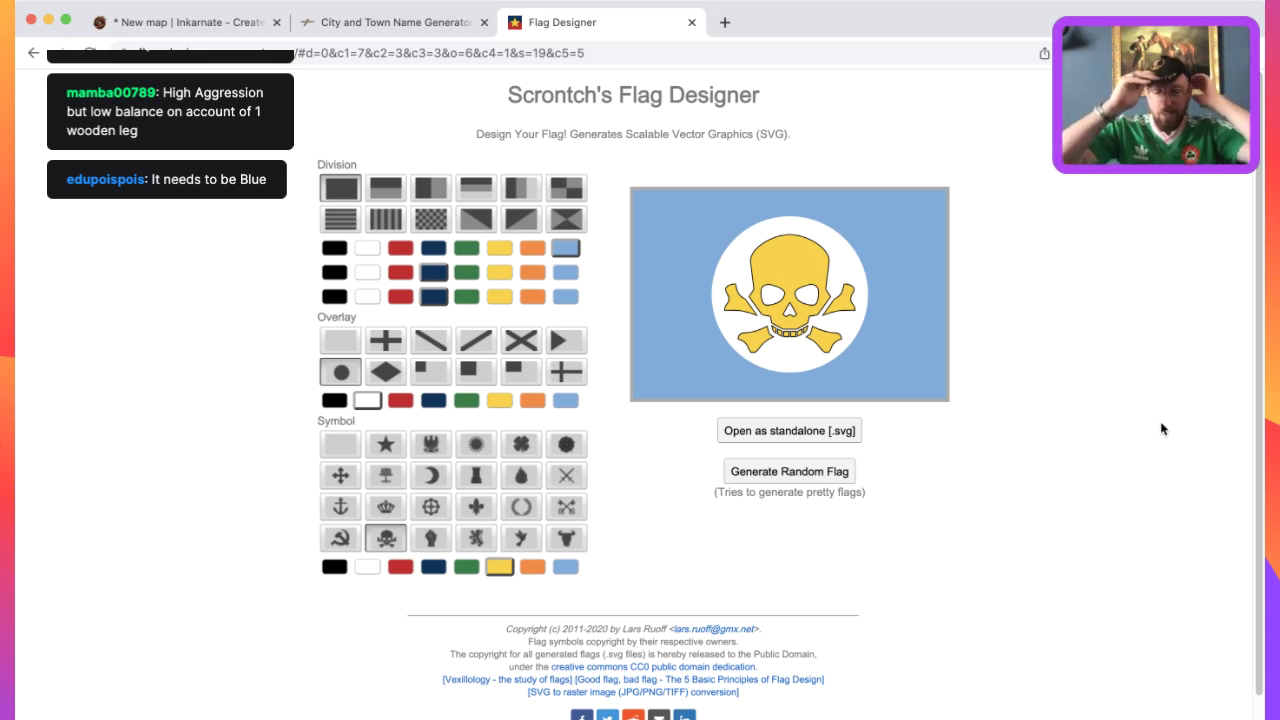
click(1264, 154)
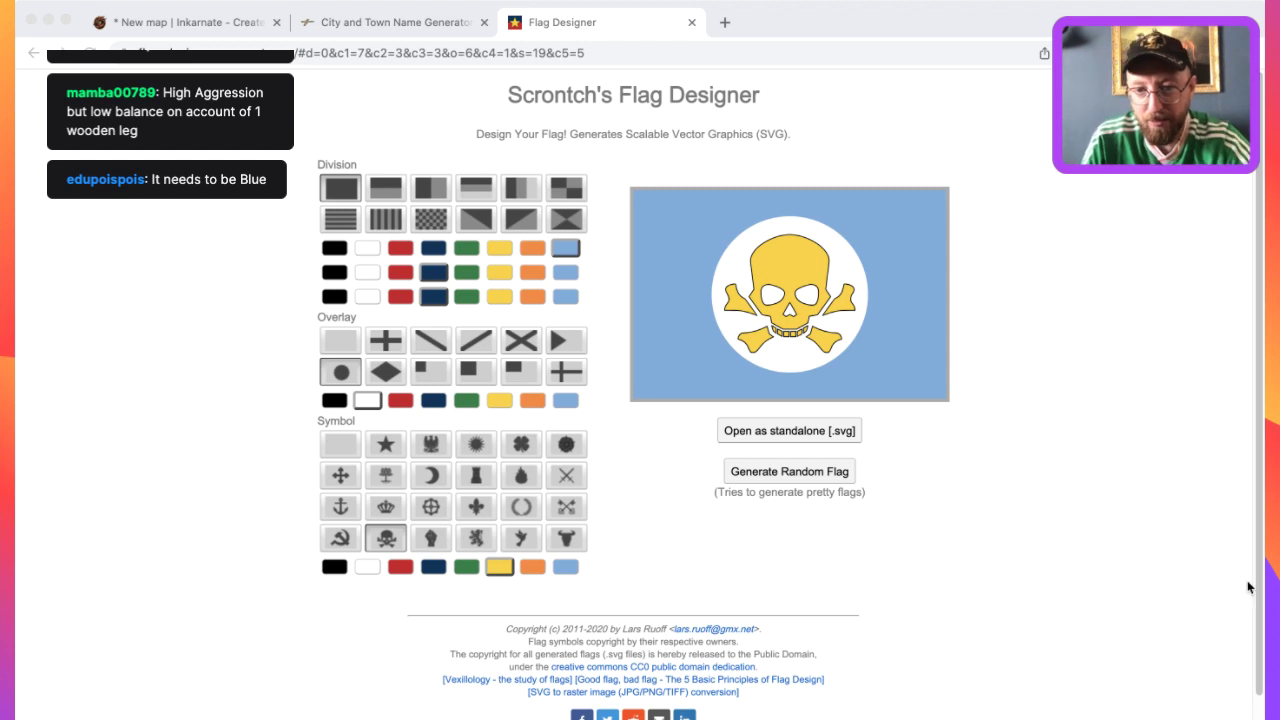
click(700, 370)
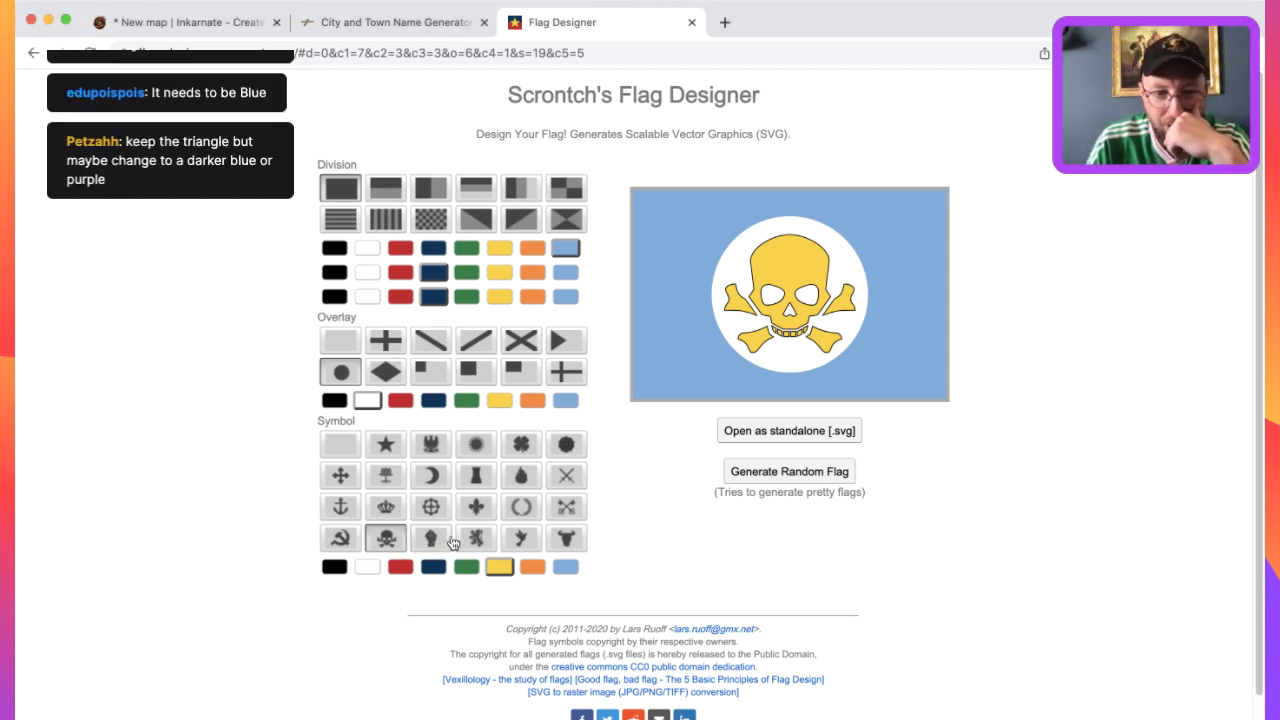
Set the flag's symbol to the lion after comparing it with the skull and crossbones.
click(476, 538)
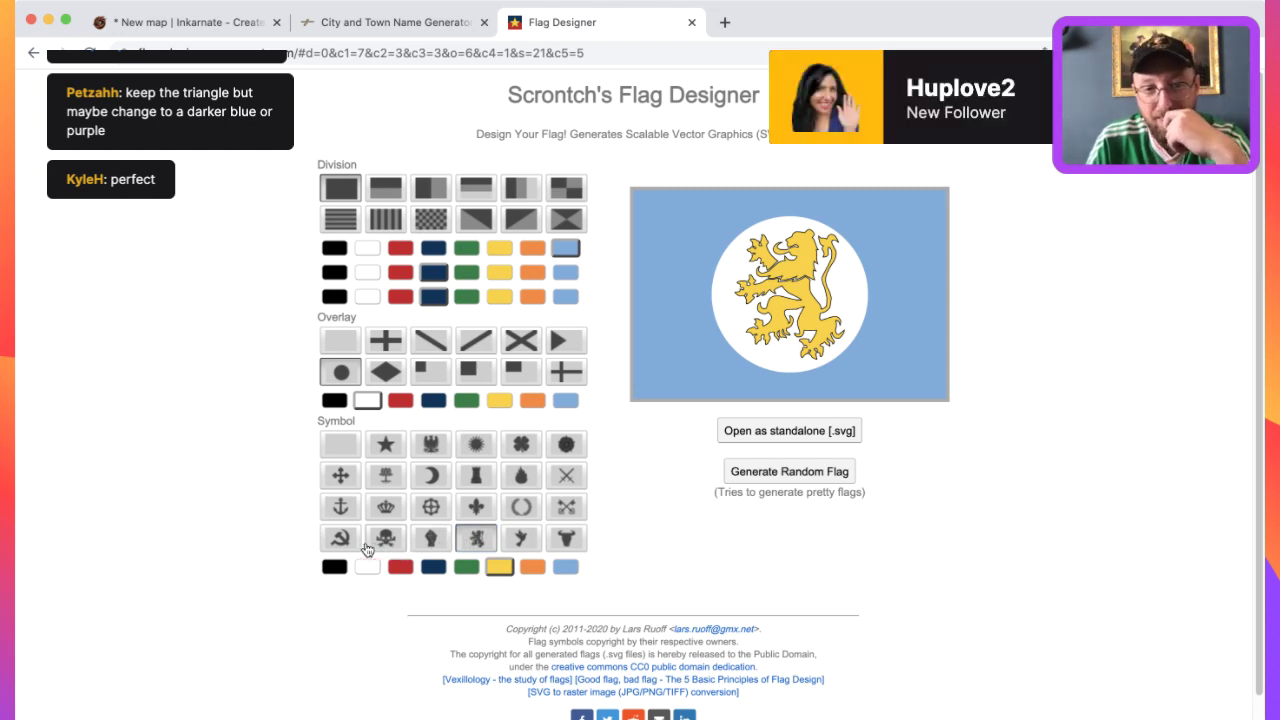
click(385, 540)
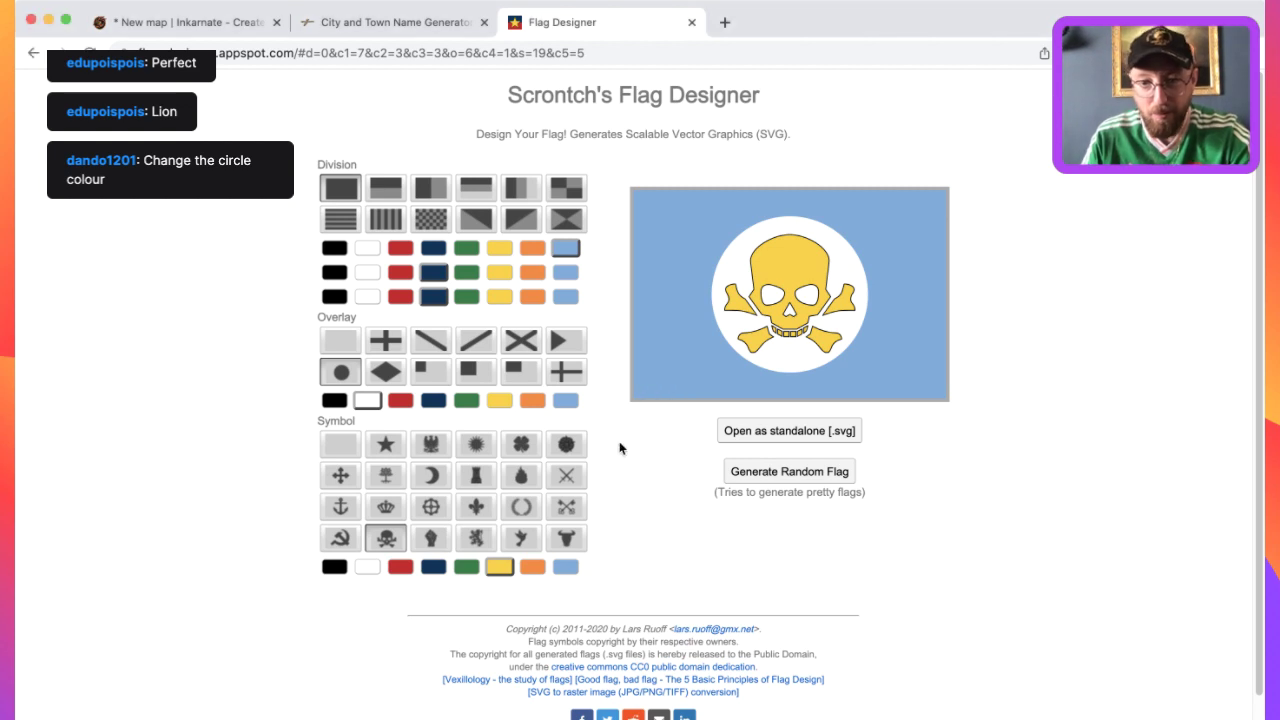
click(478, 540)
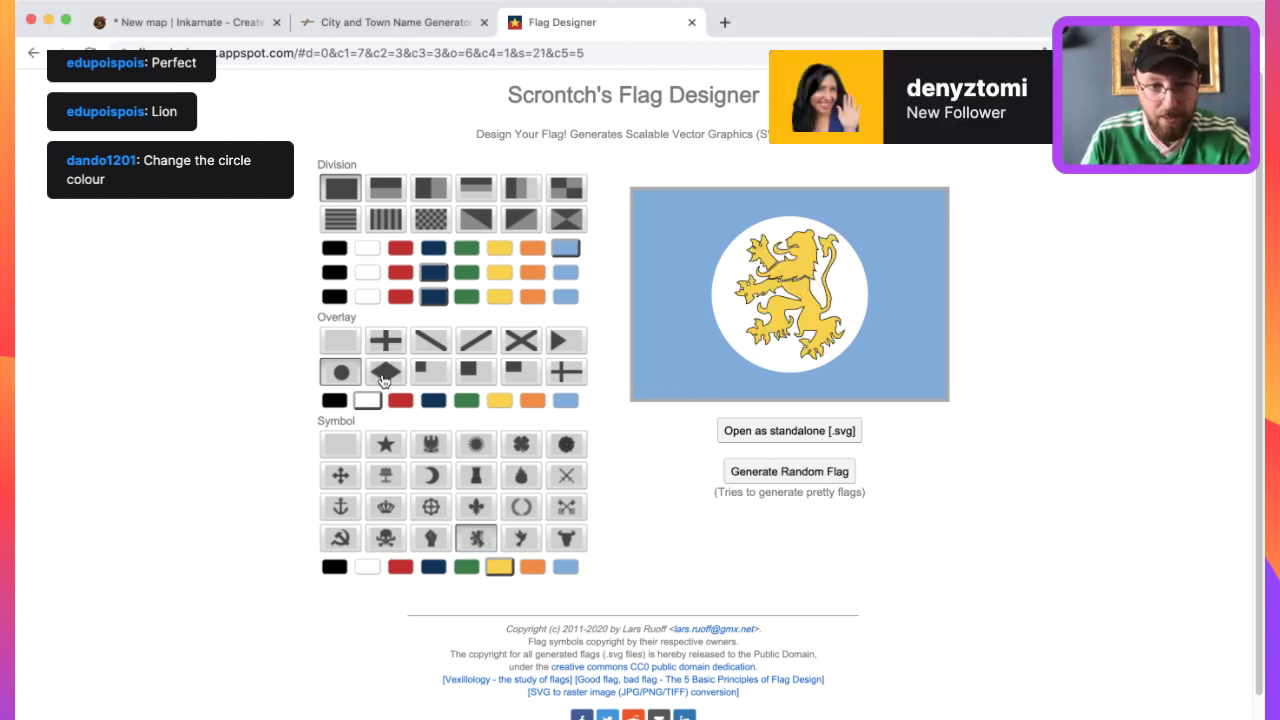
Try red, dark blue, green, orange and light blue as the circle overlay's colour behind the lion.
click(395, 403)
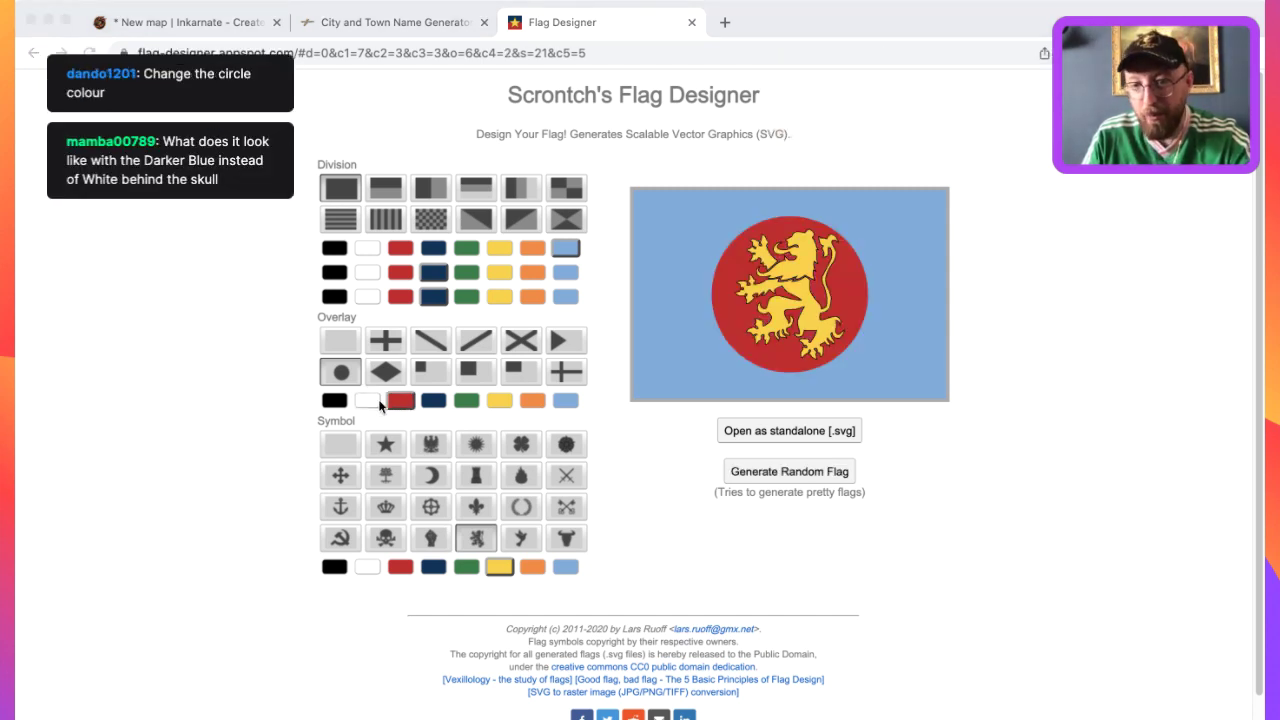
click(438, 402)
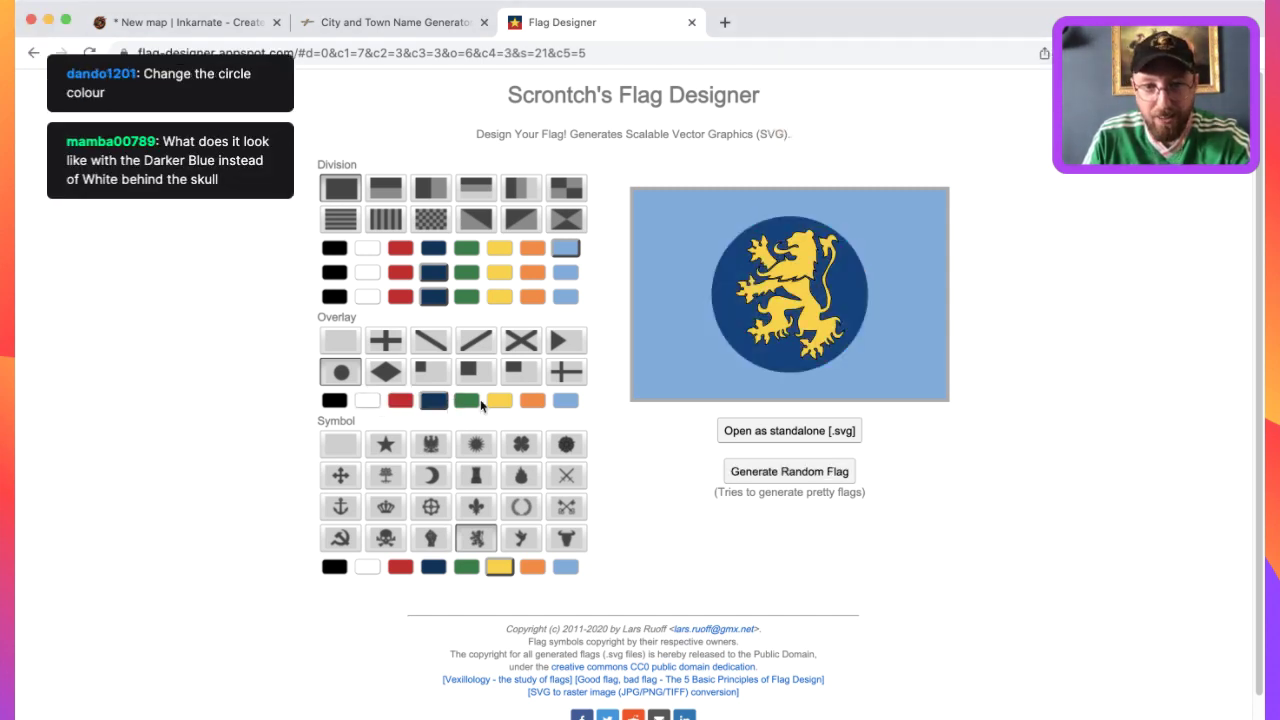
click(478, 401)
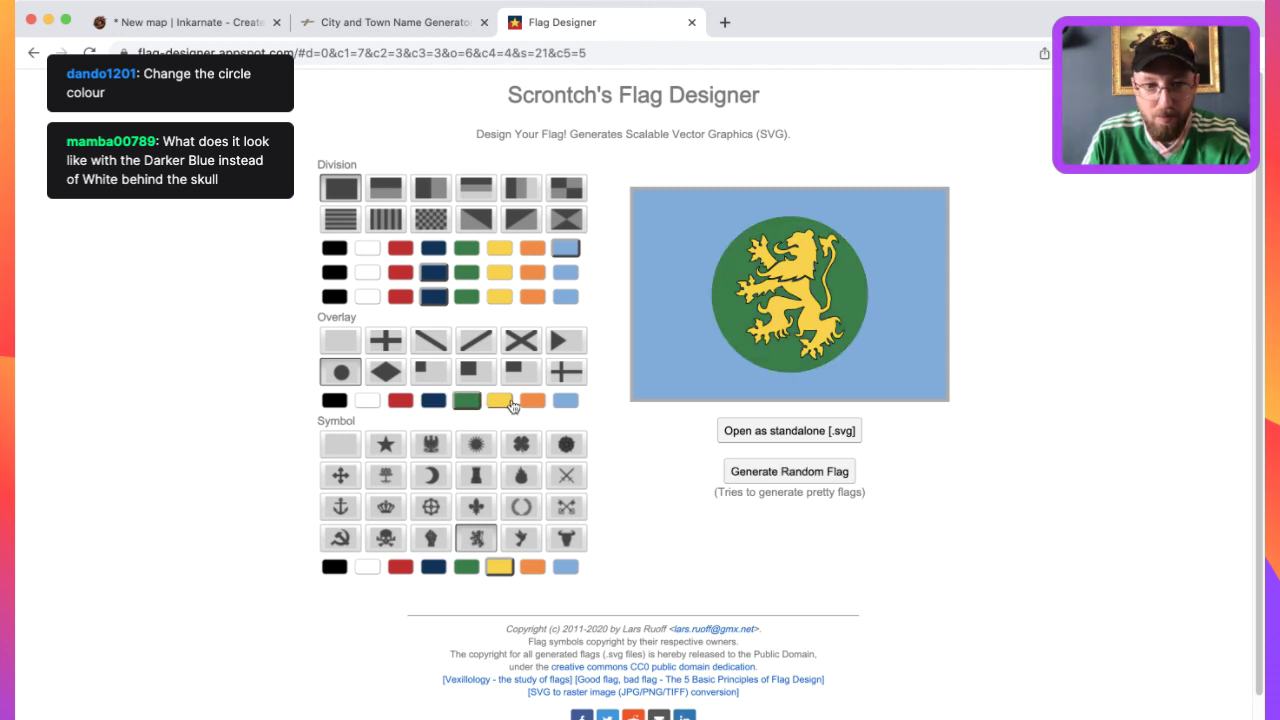
click(533, 401)
click(570, 401)
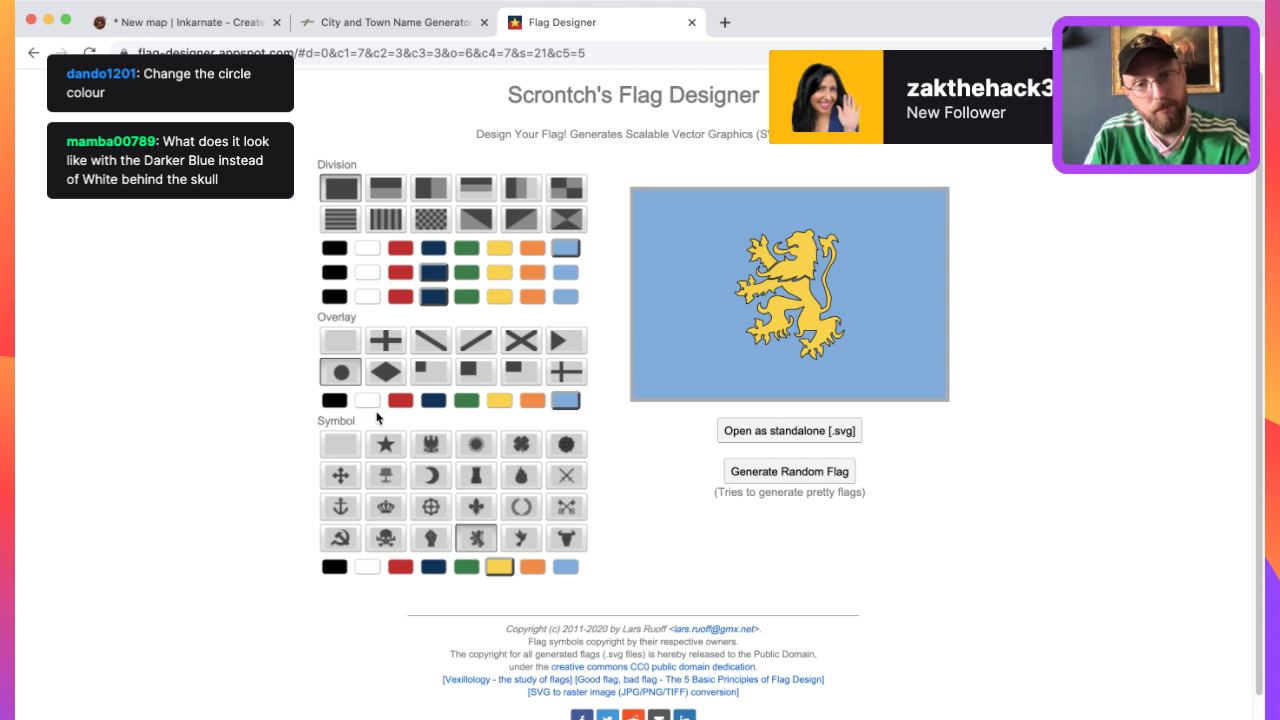
Compare the skull and crossbones with the lion again on the plain light blue flag, returning to the lion.
click(384, 538)
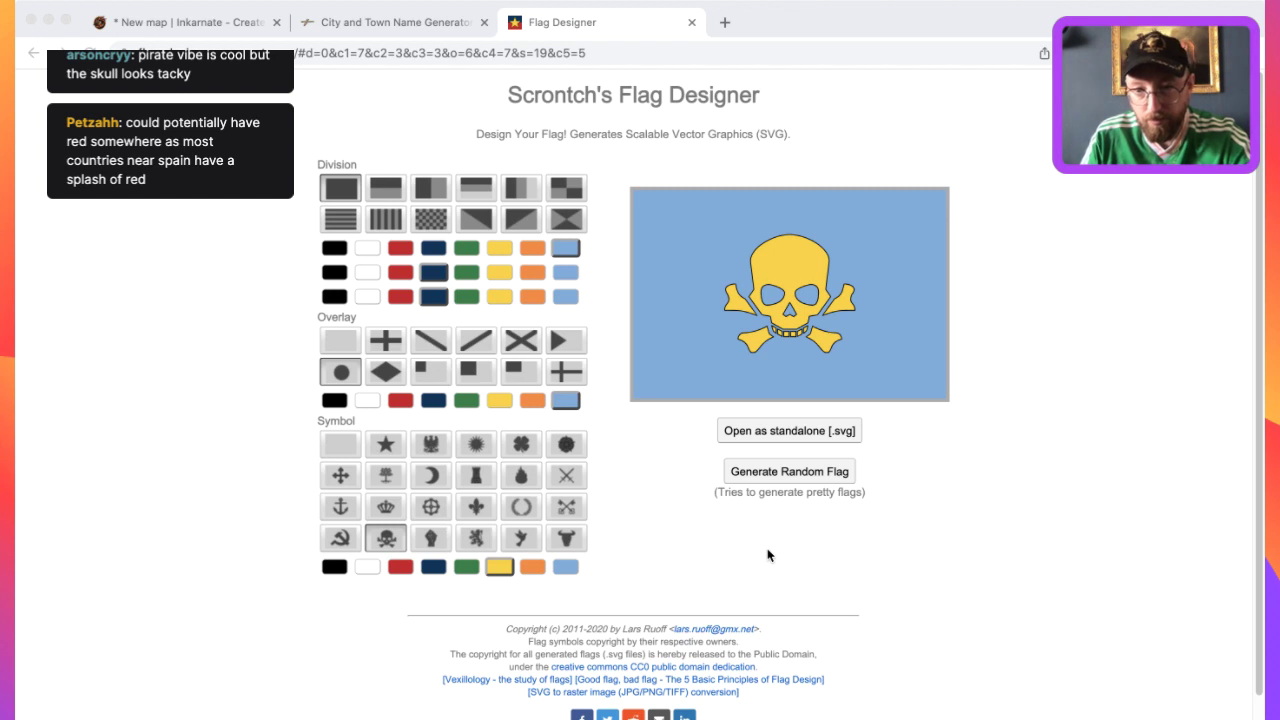
click(788, 531)
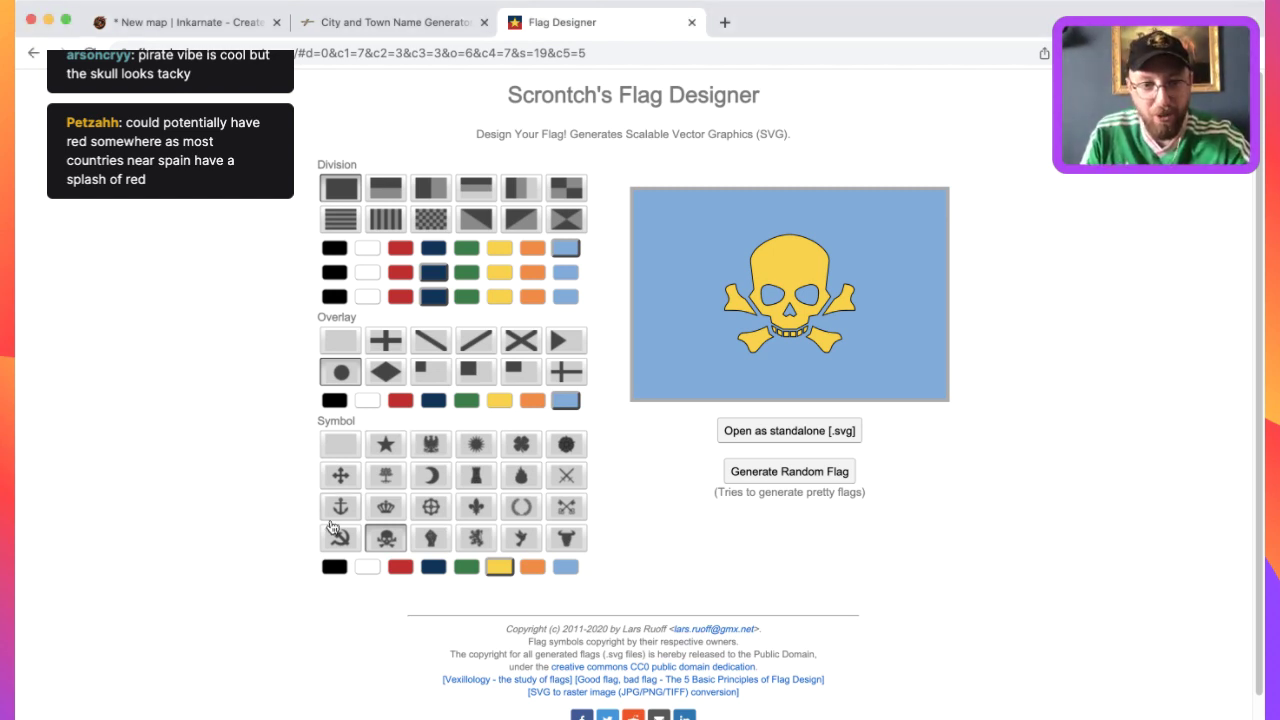
click(478, 543)
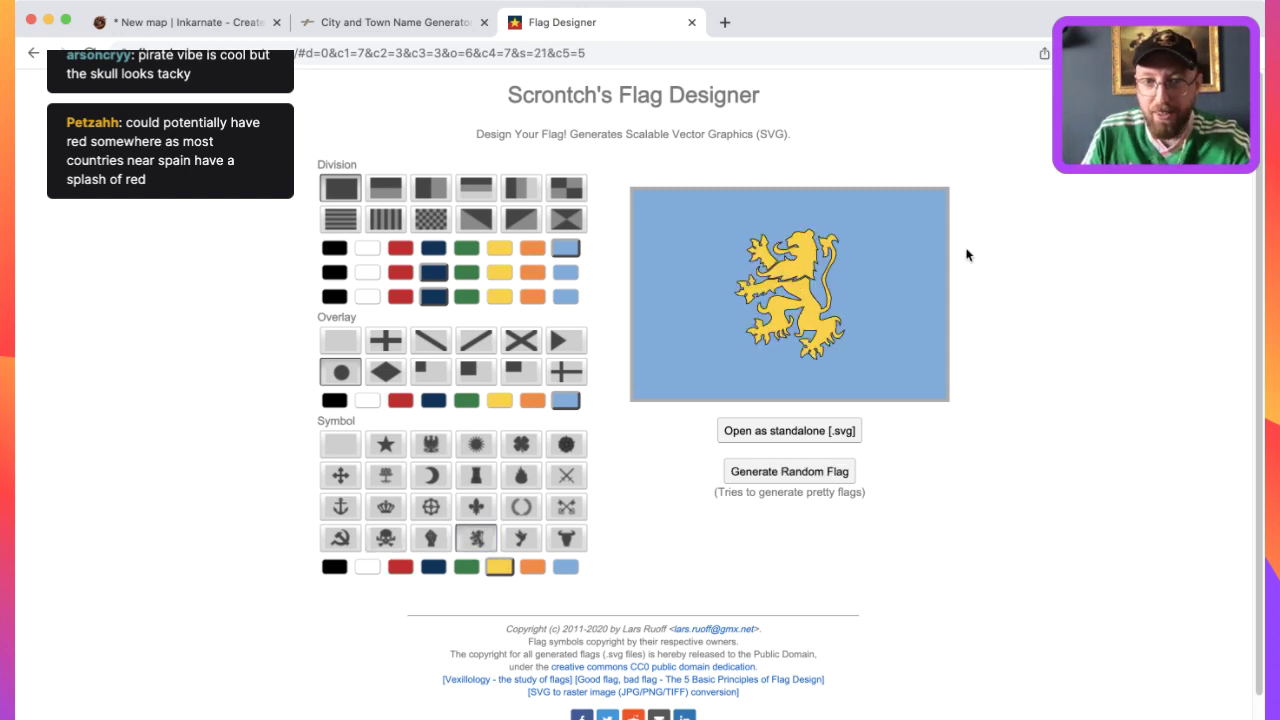
click(398, 539)
click(476, 538)
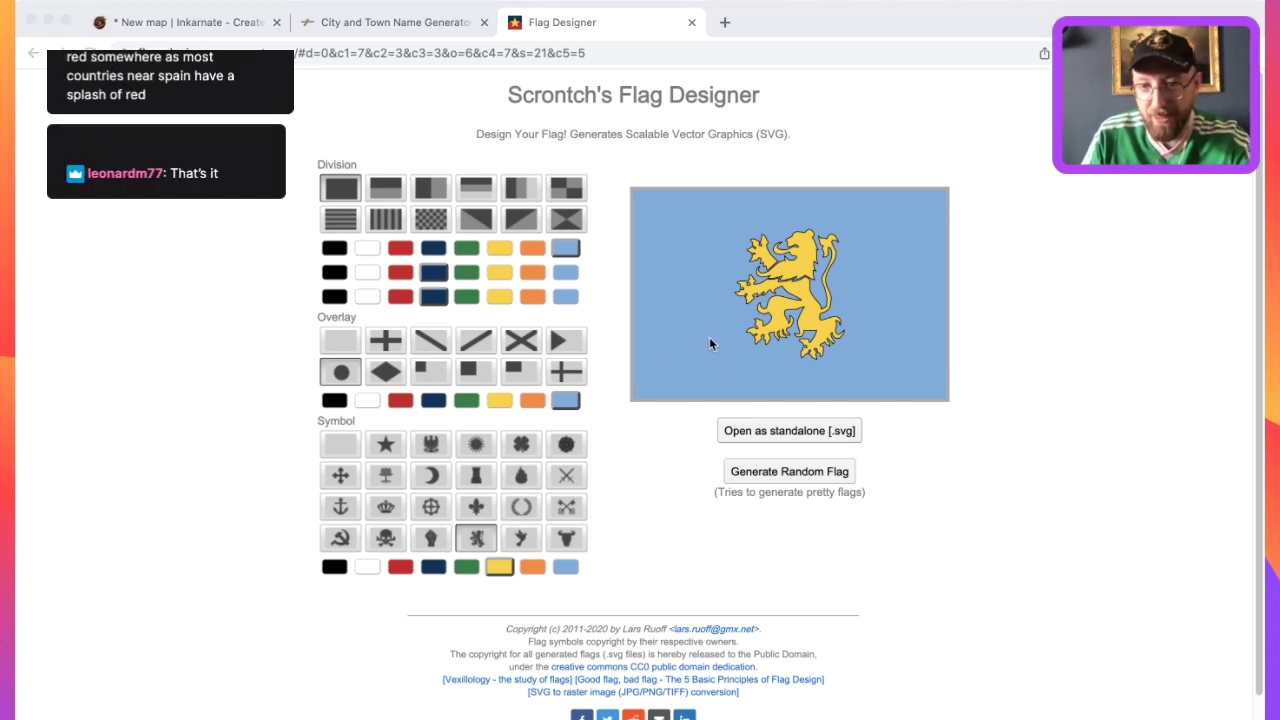
Try the diamond overlay, return to the circle, and test it in orange, green, dark blue, white and light blue.
click(643, 369)
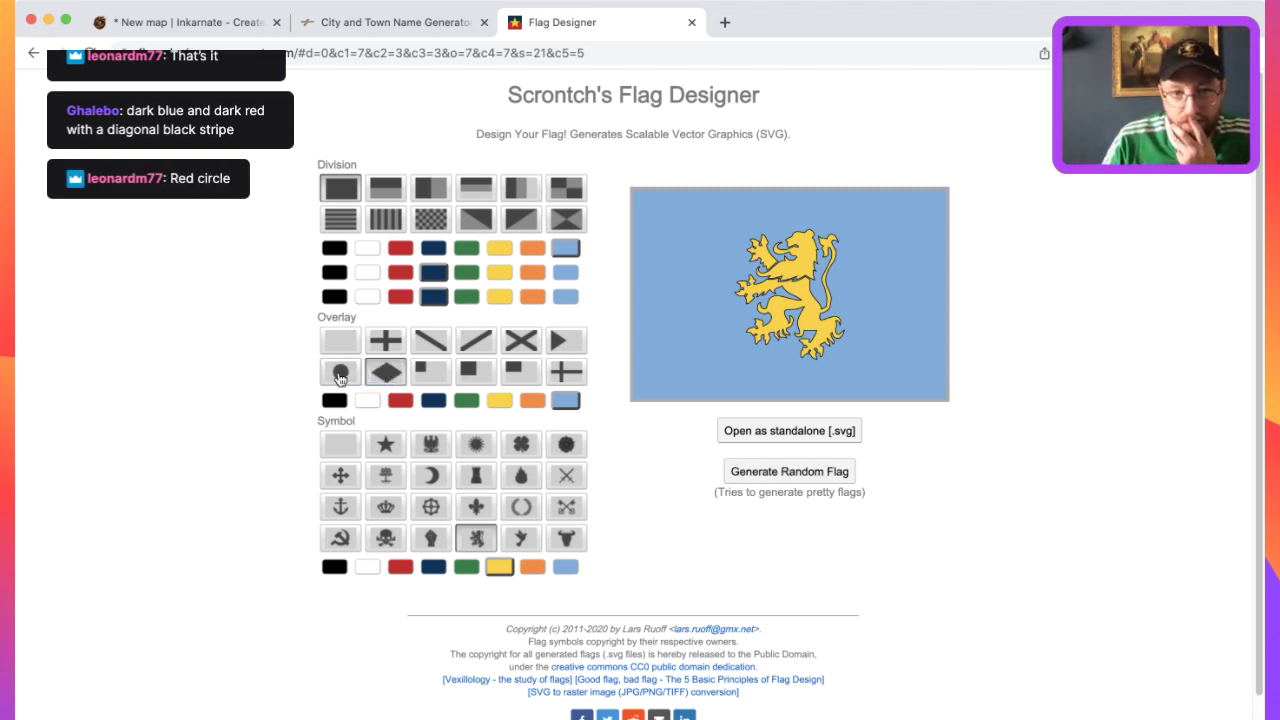
click(537, 405)
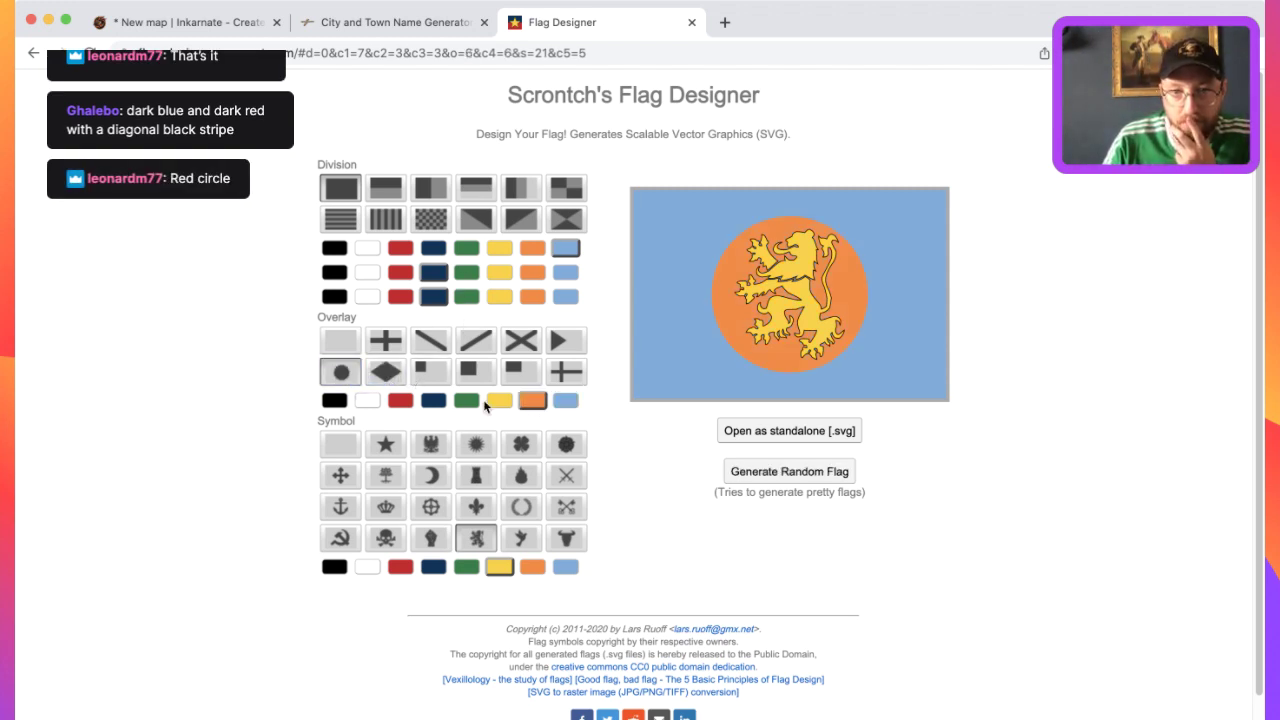
click(462, 399)
click(433, 402)
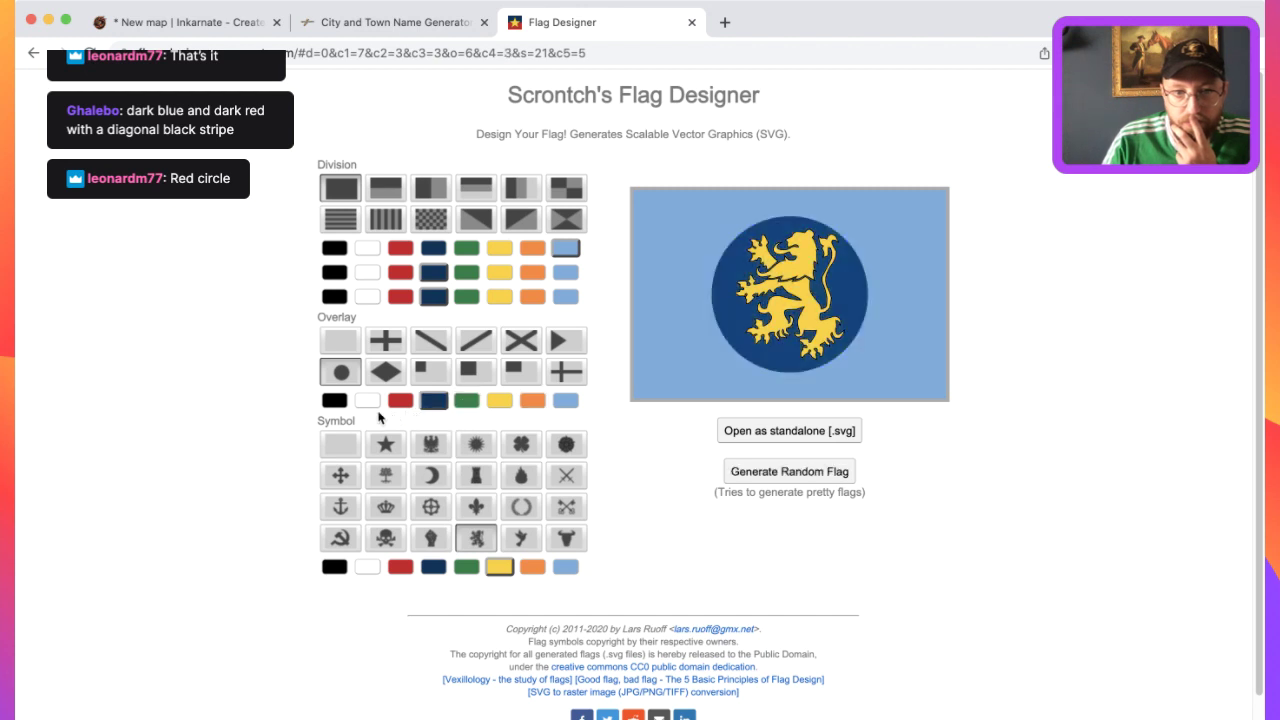
click(369, 402)
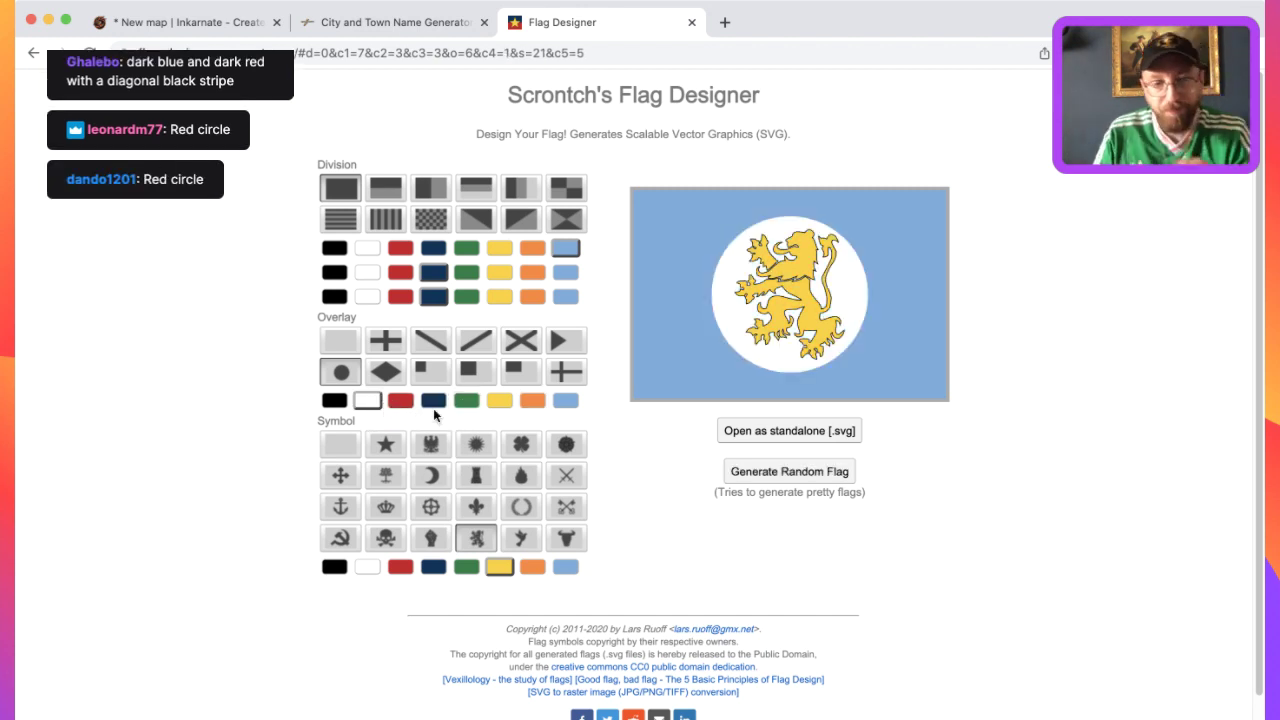
click(558, 402)
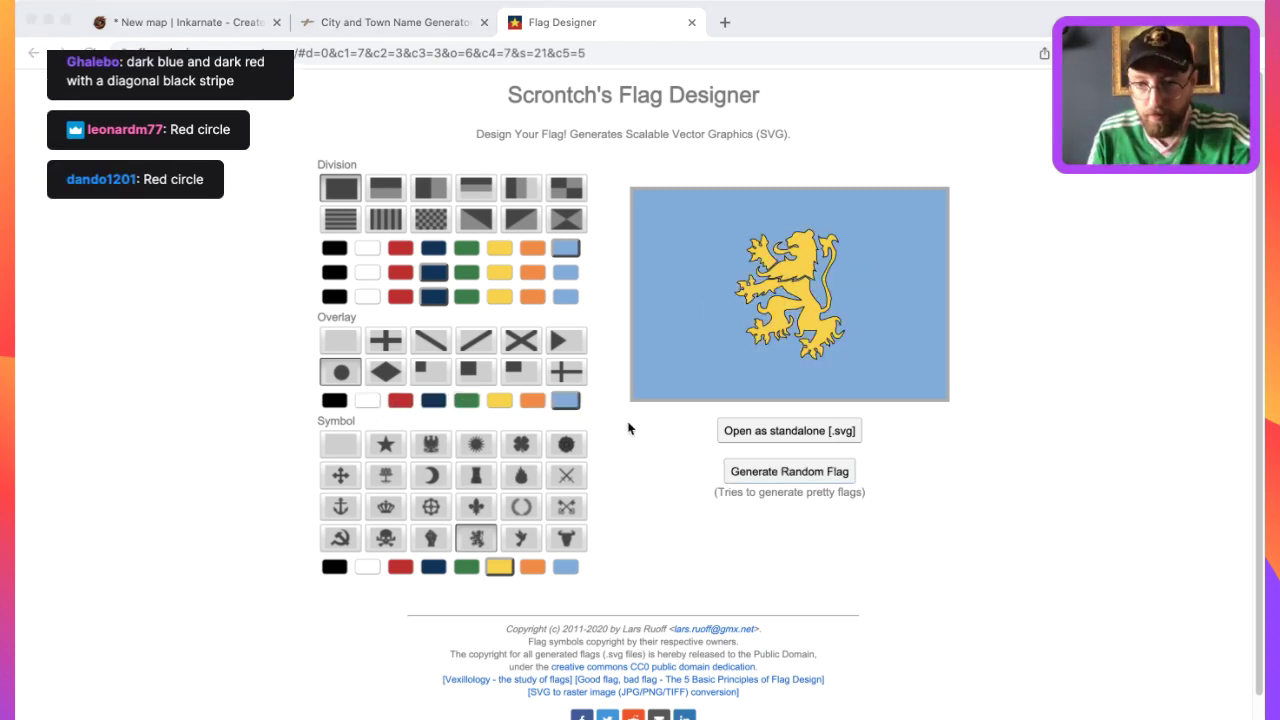
Set the circle overlay's colour to red.
click(526, 407)
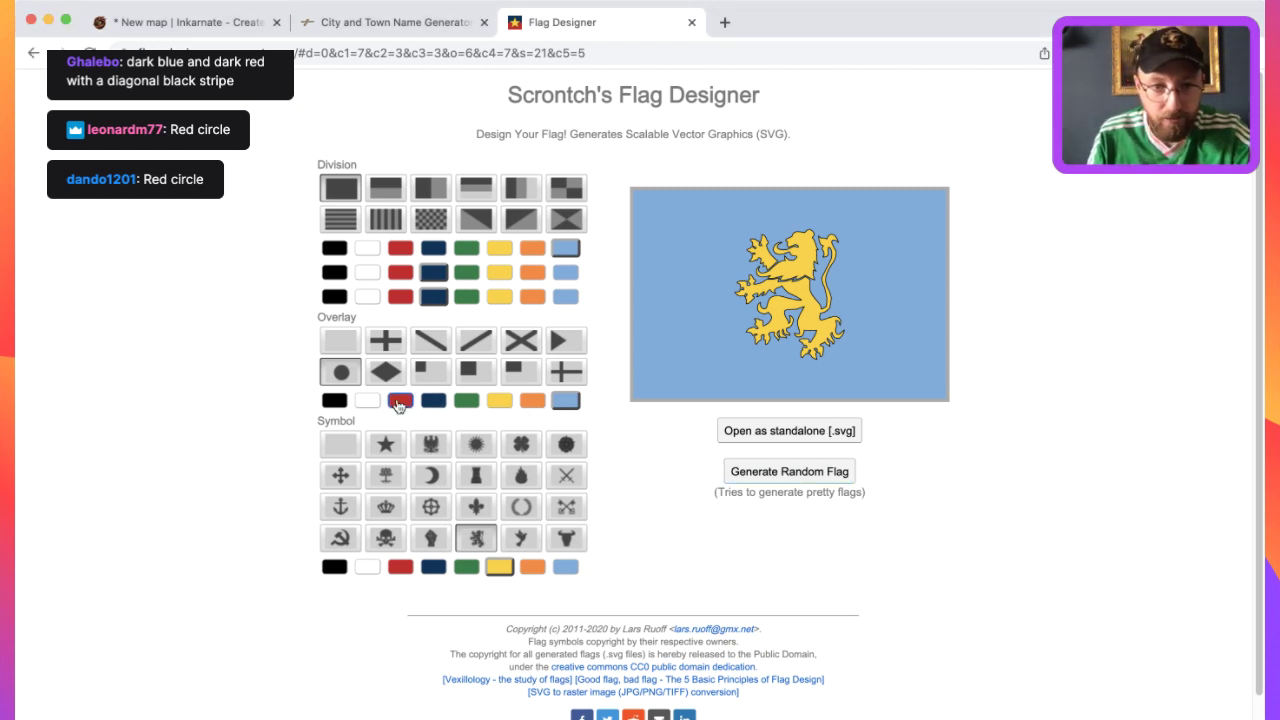
click(398, 404)
click(1036, 370)
key(super+Tab)
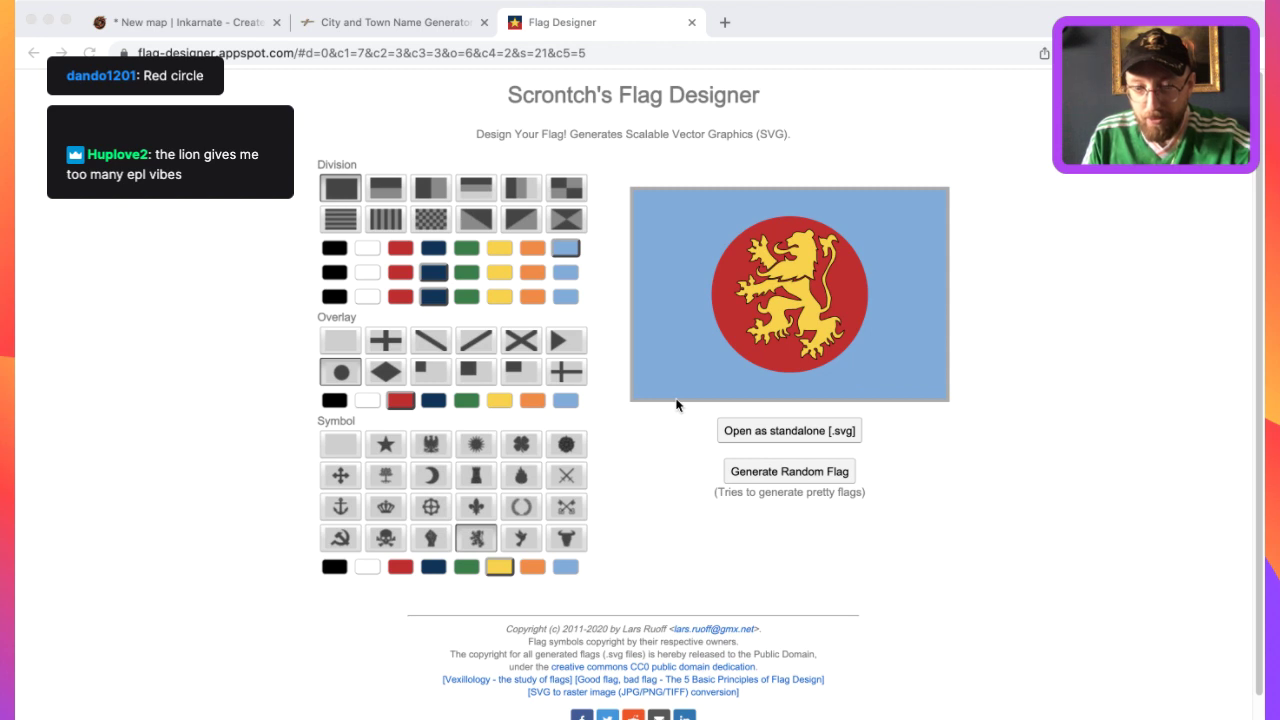
Set the flag's background colour to dark blue.
click(631, 426)
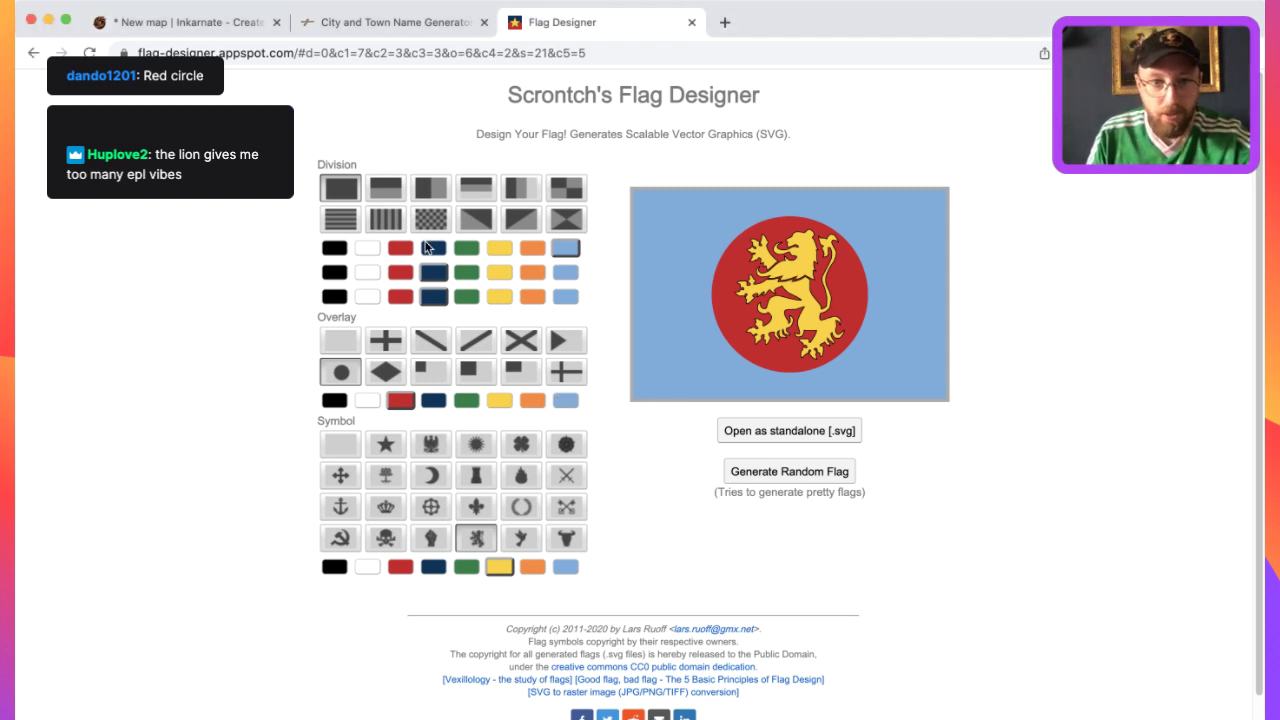
click(432, 252)
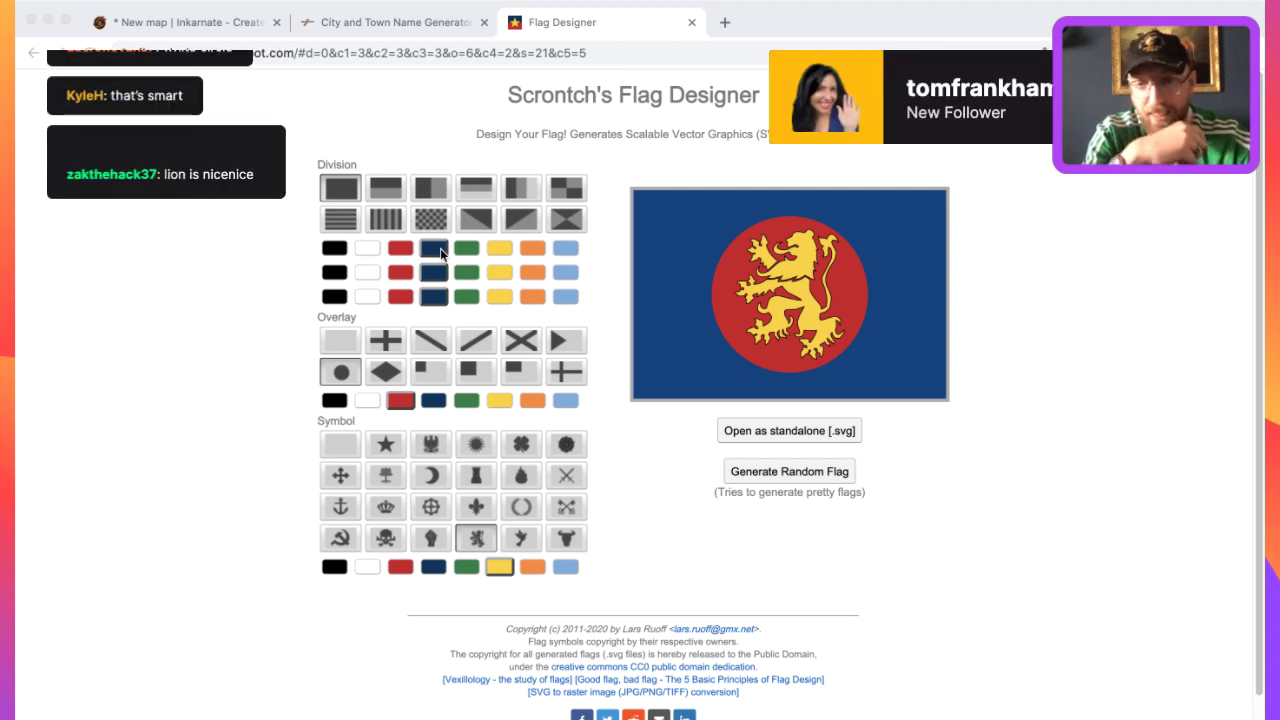
click(440, 249)
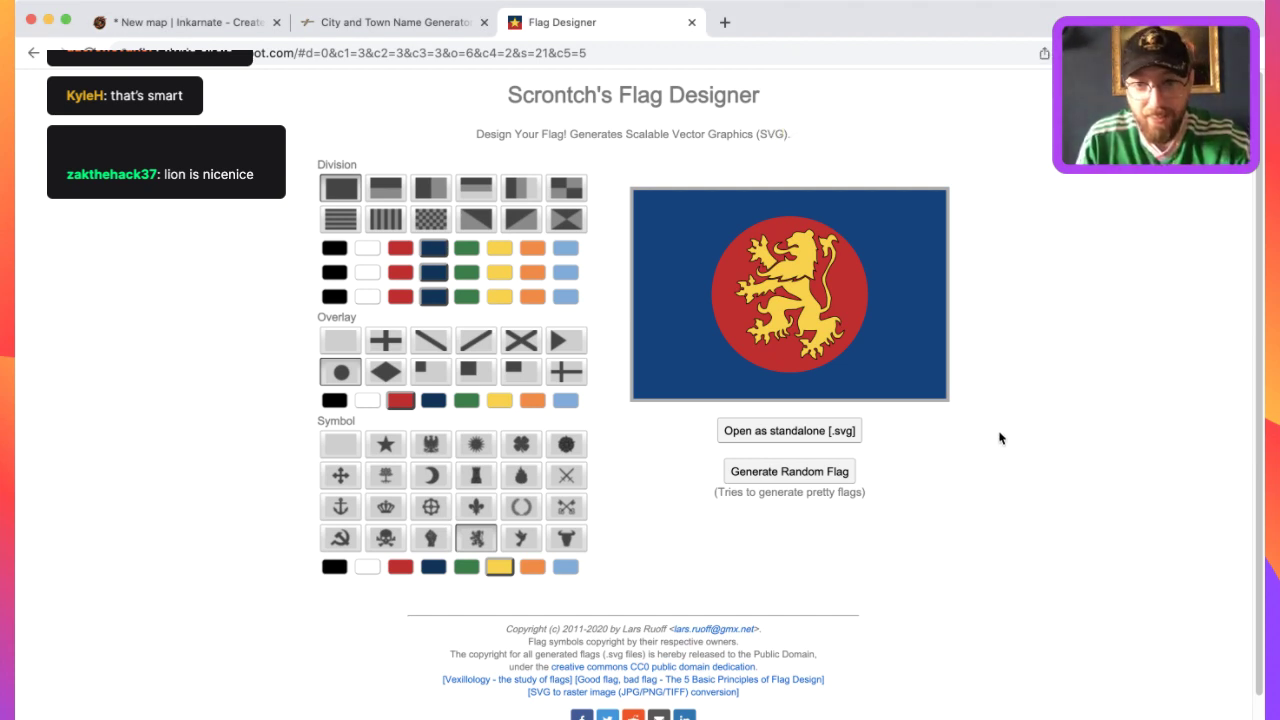
Capture a screenshot of the finished flag preview area.
scroll(920, 277, down, 1)
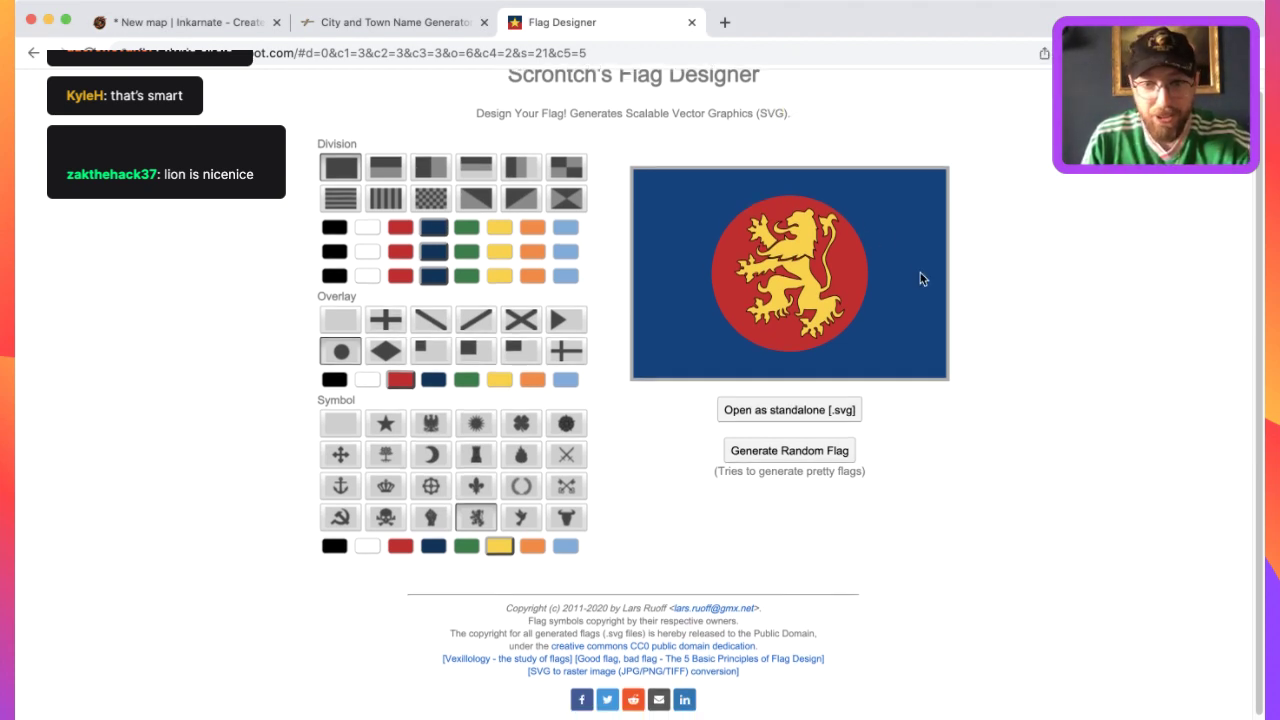
key(super+shift+4)
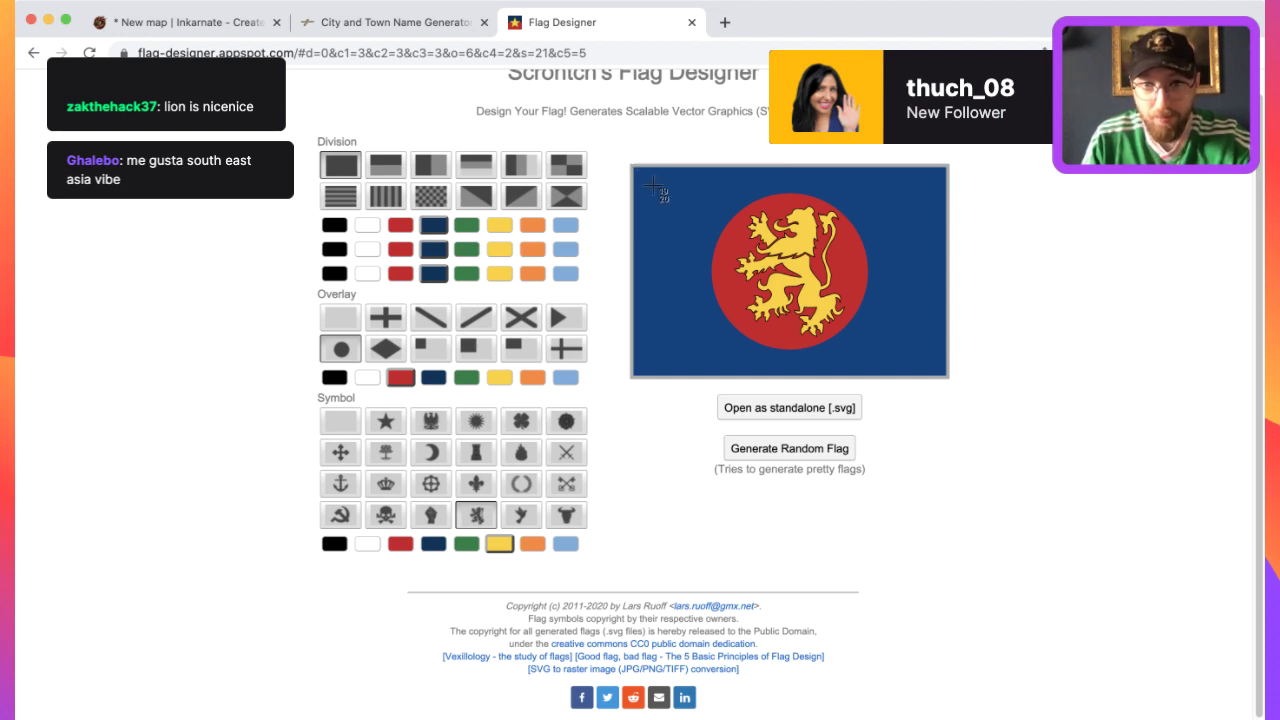
drag(652, 186, 946, 376)
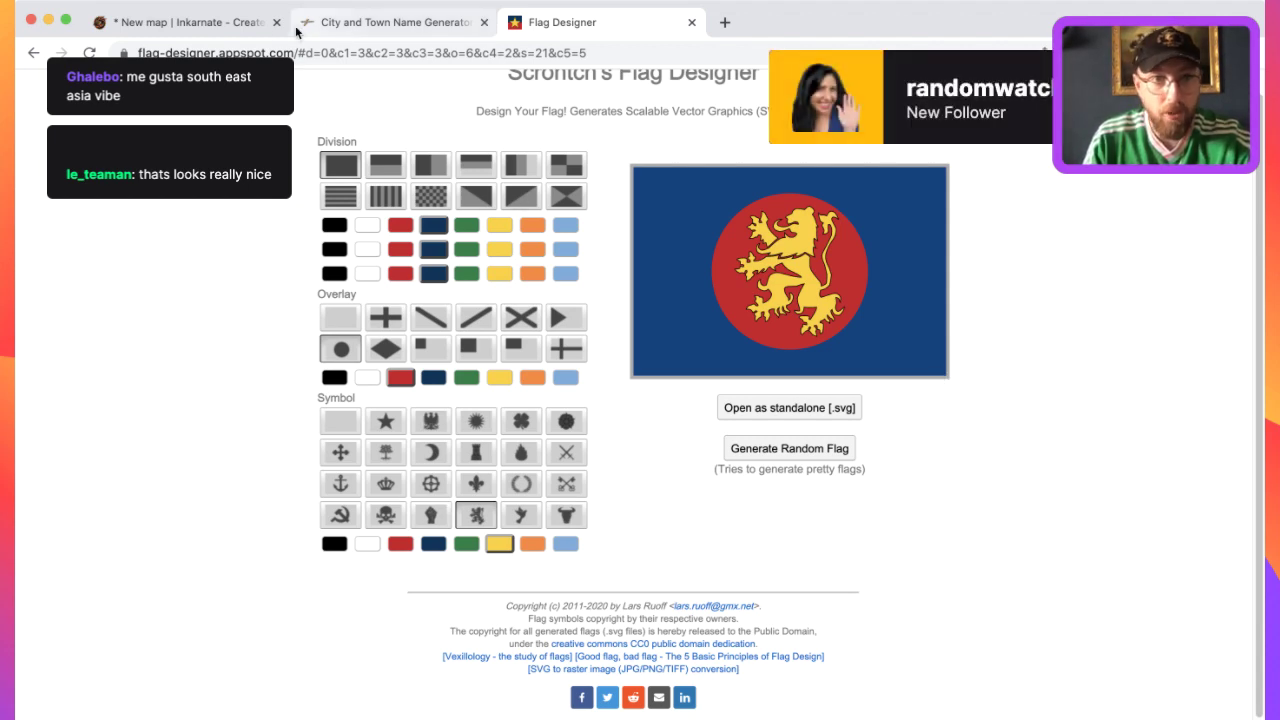
Switch to the Inkarnate map and save it under the name San Tsigalko.
click(222, 32)
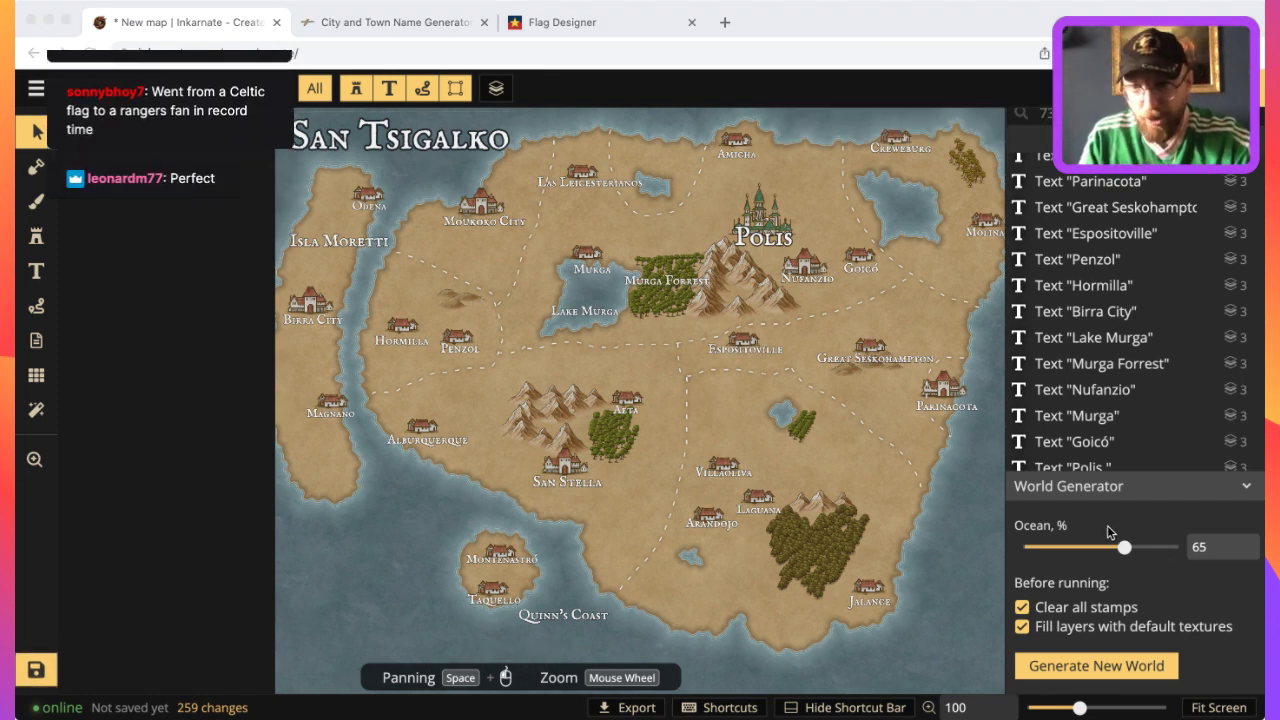
click(491, 428)
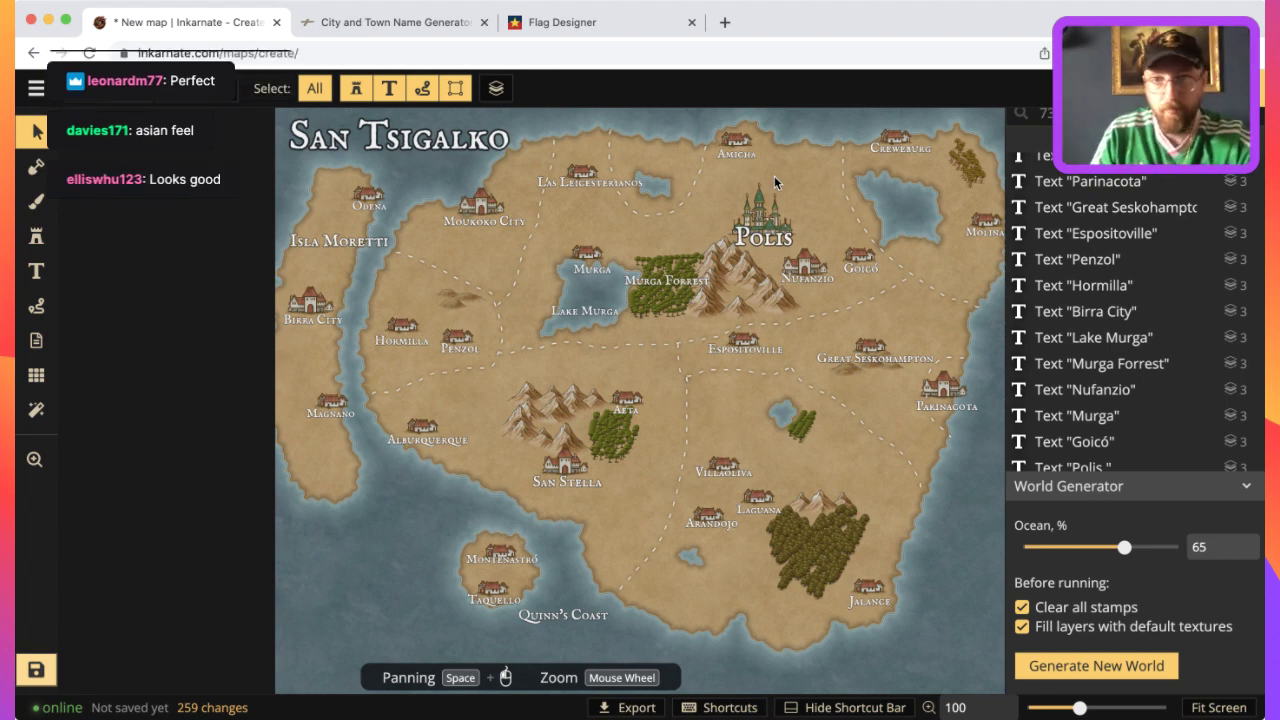
key(super+s)
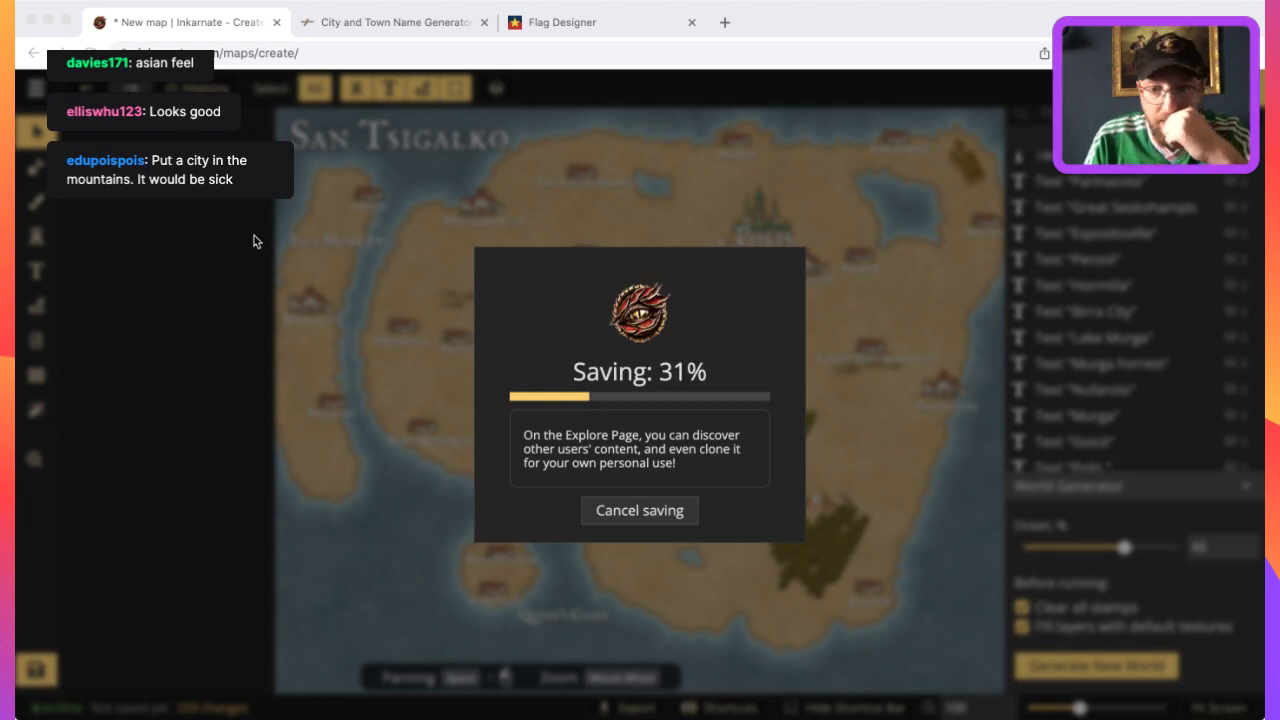
click(734, 417)
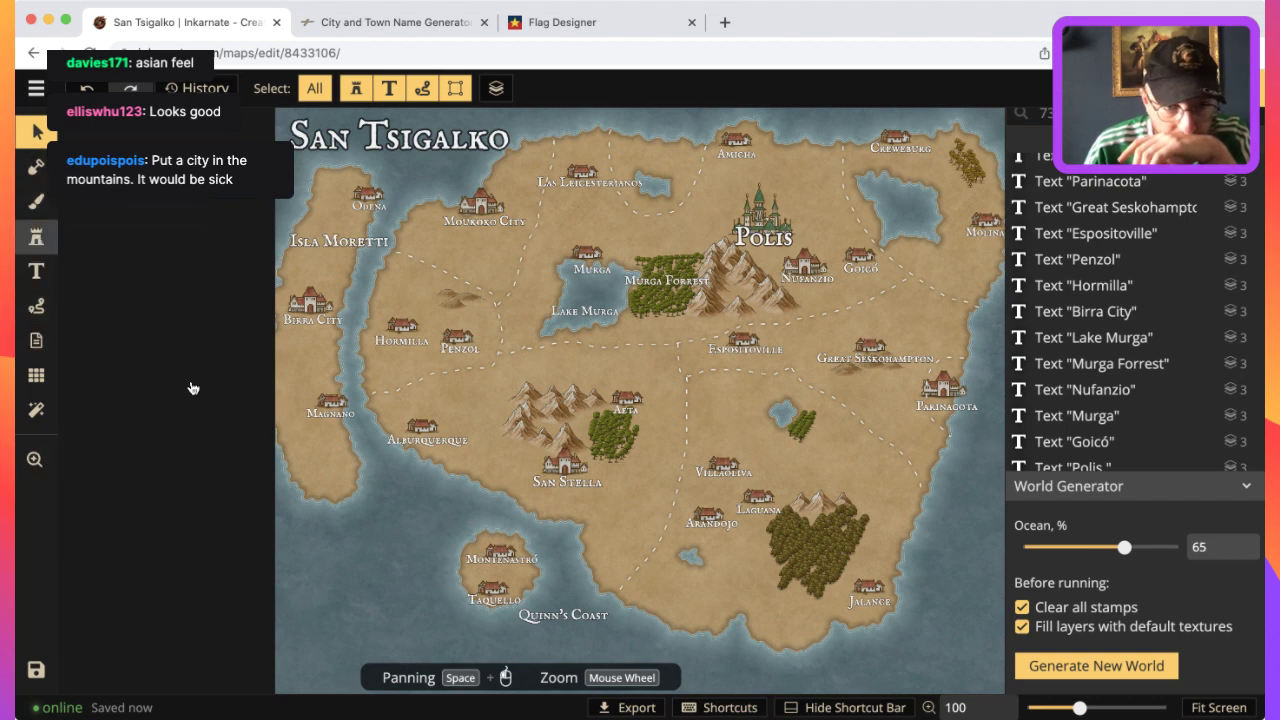
Examine the stamp tool's options for the village stamp, including the advanced placement settings.
scroll(98, 590, down, 2)
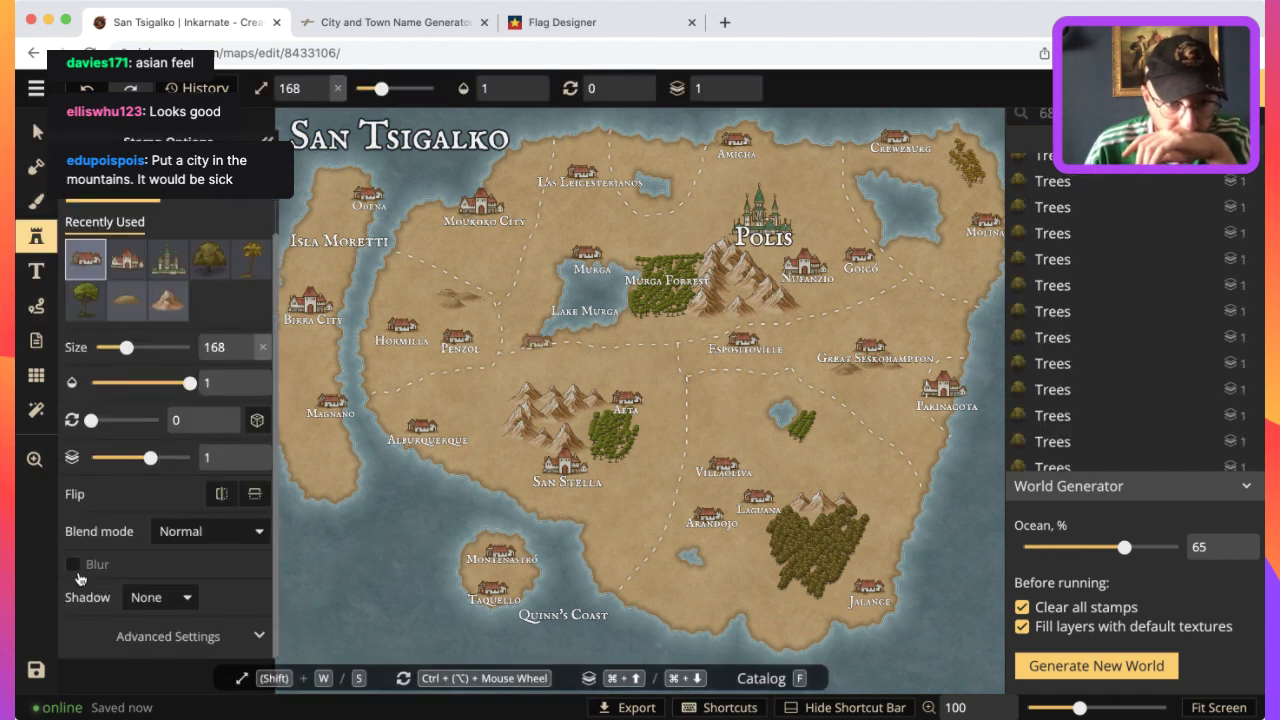
click(180, 636)
scroll(178, 555, down, 2)
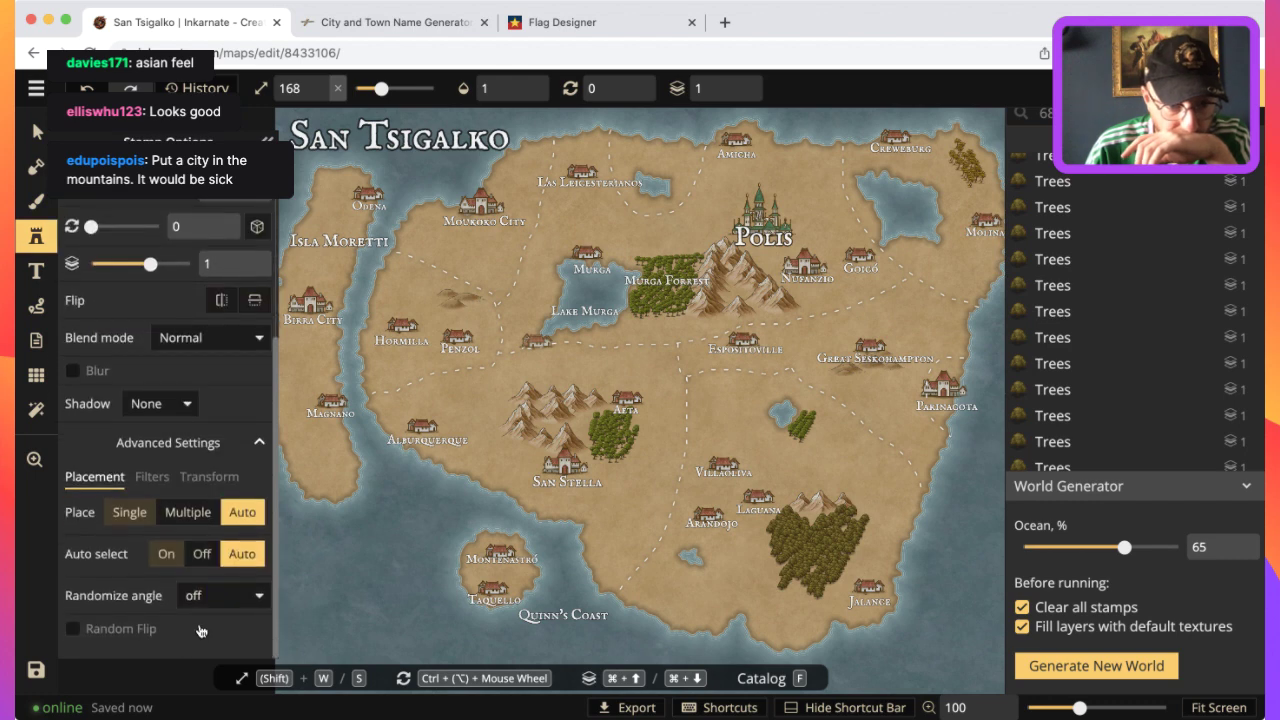
scroll(220, 300, up, 3)
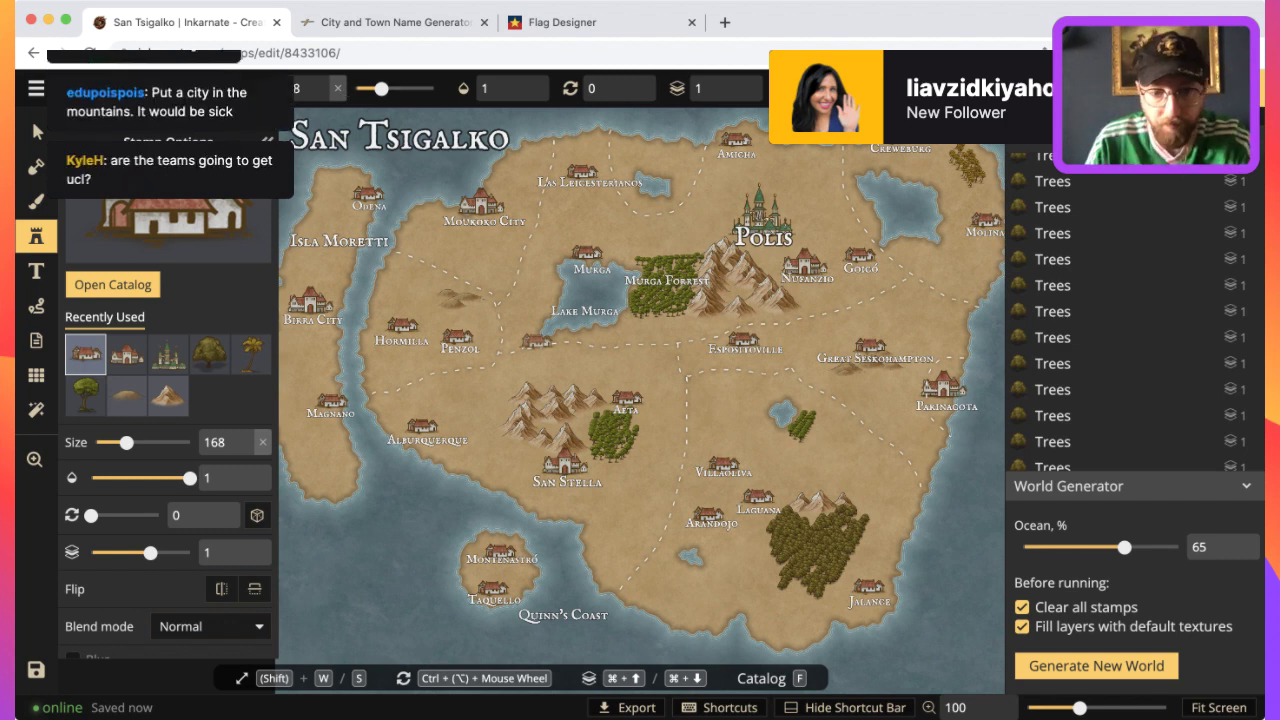
click(448, 251)
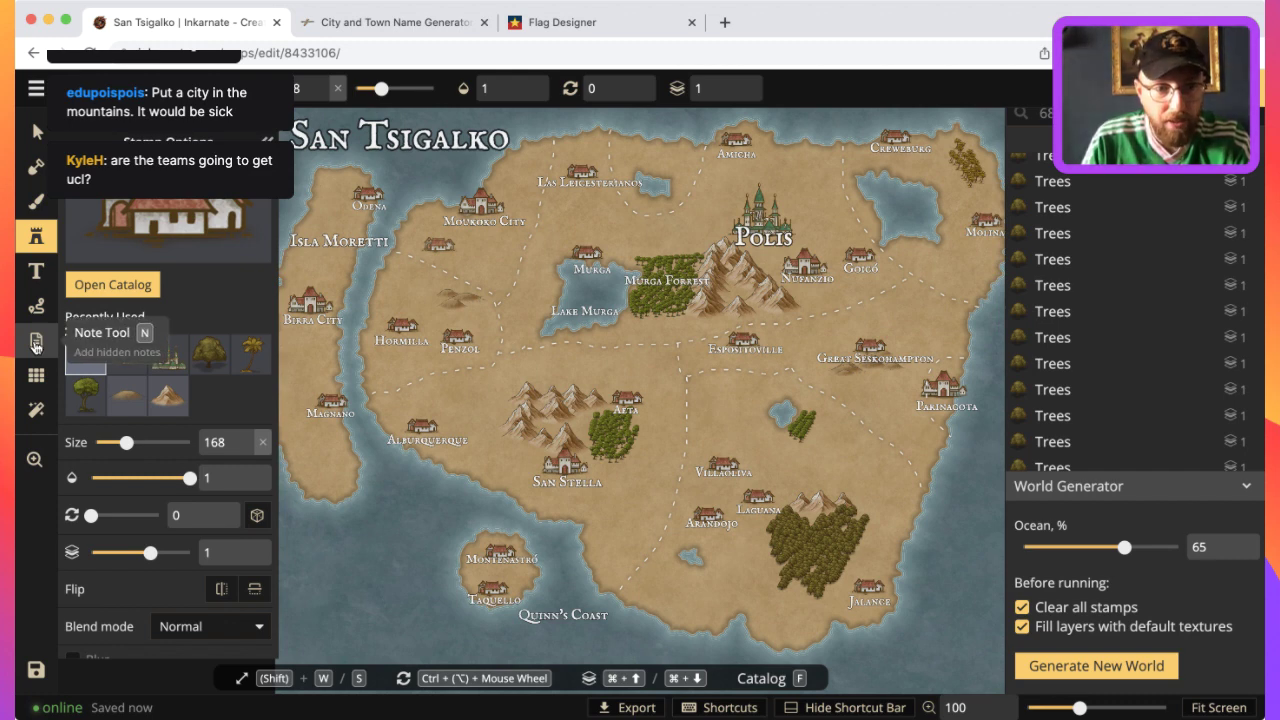
Examine the options of the grid, filter, select, mask, brush and stamp tools and the map's export and backup commands.
click(35, 377)
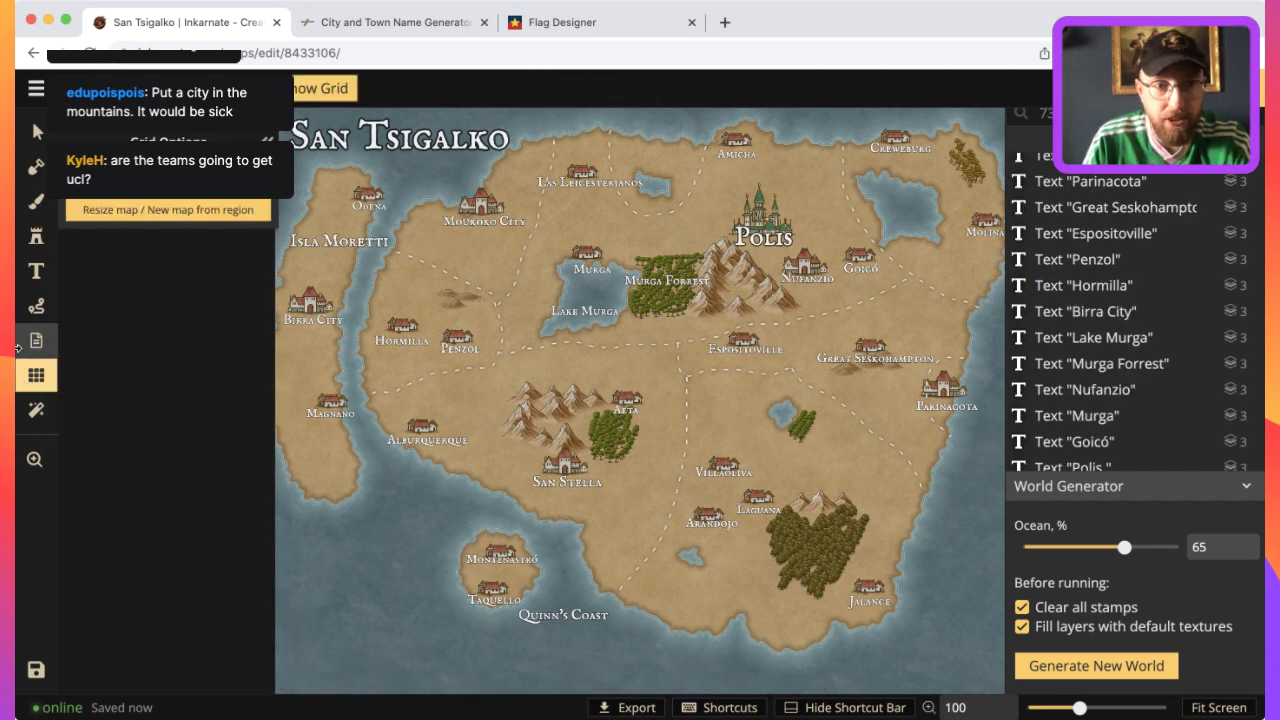
click(33, 414)
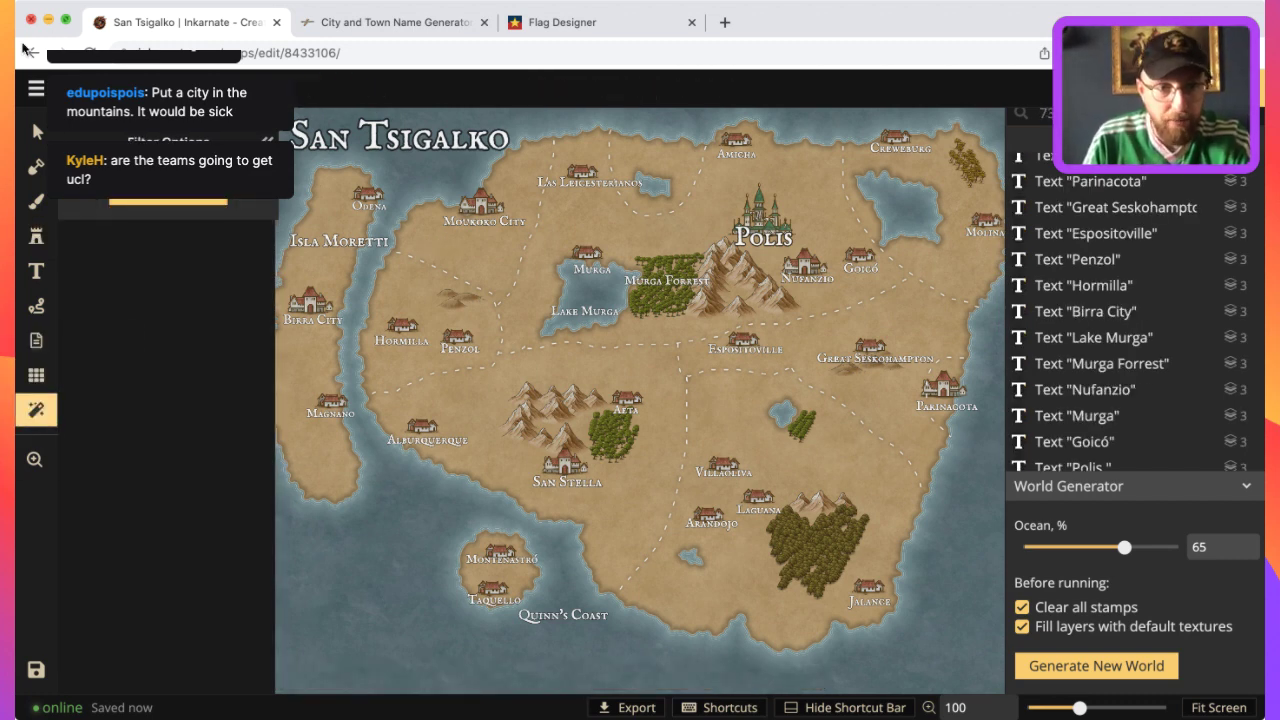
click(37, 131)
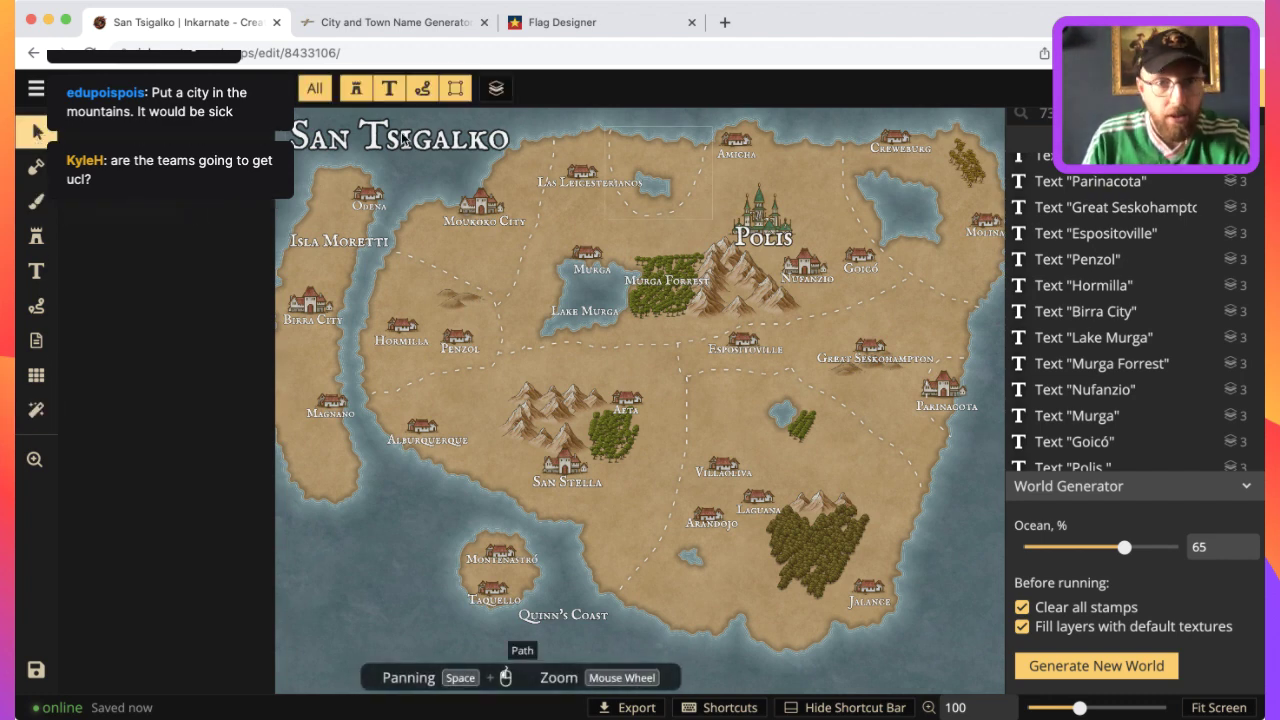
click(36, 166)
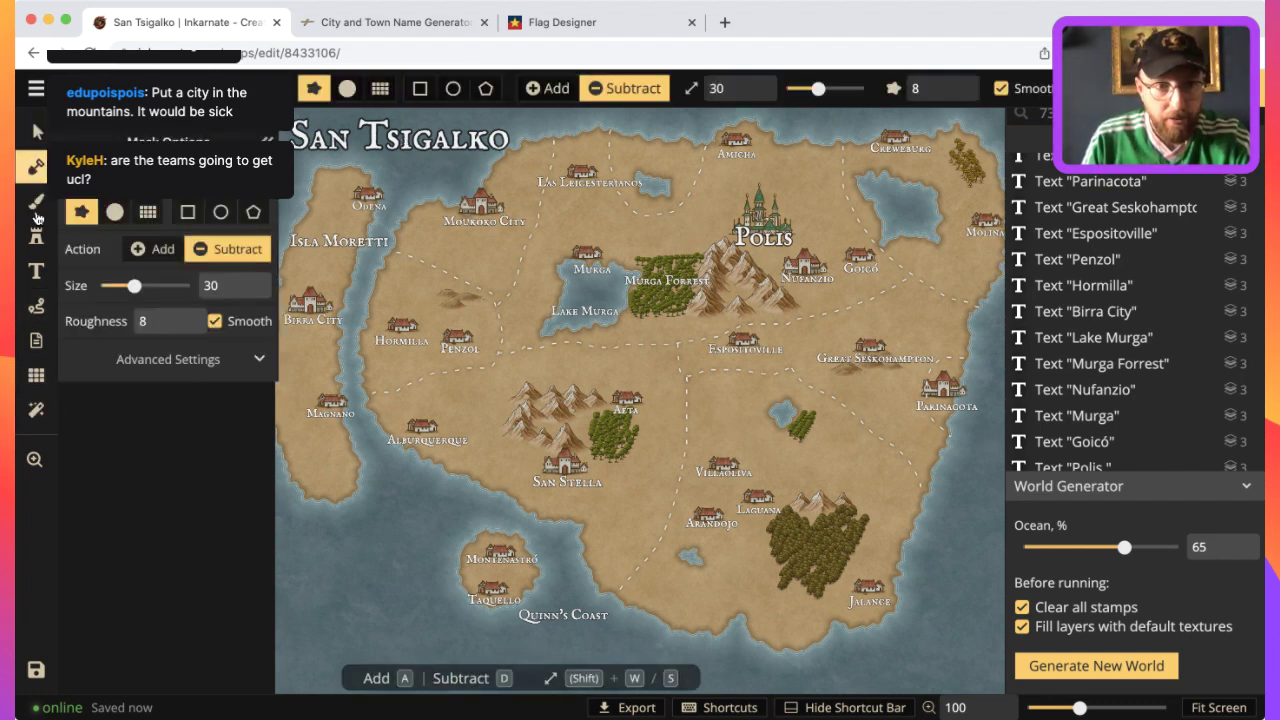
click(36, 206)
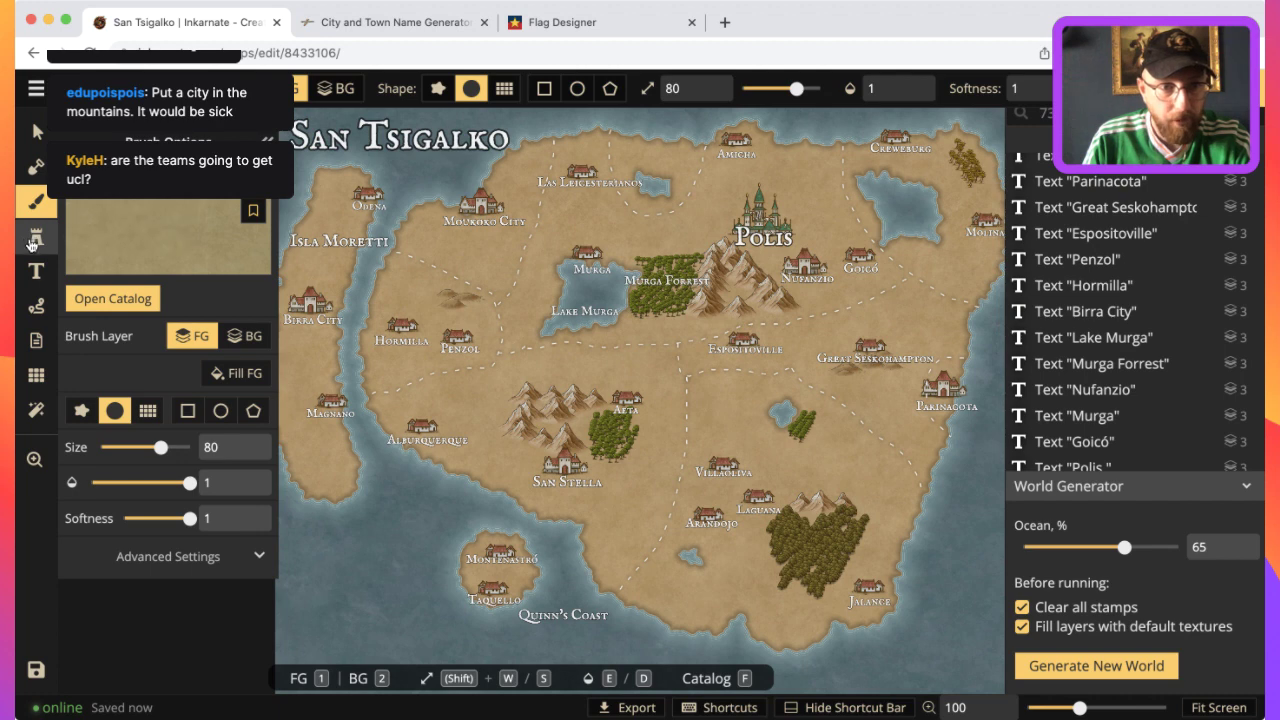
click(33, 238)
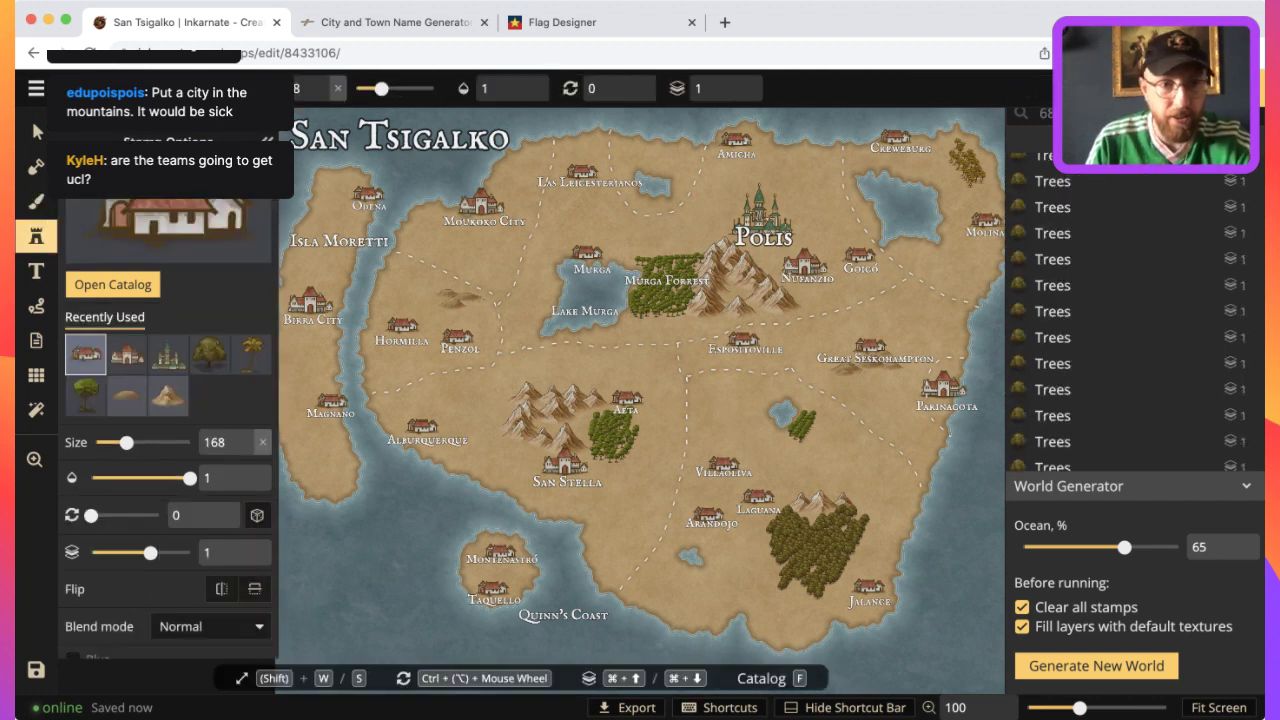
click(36, 88)
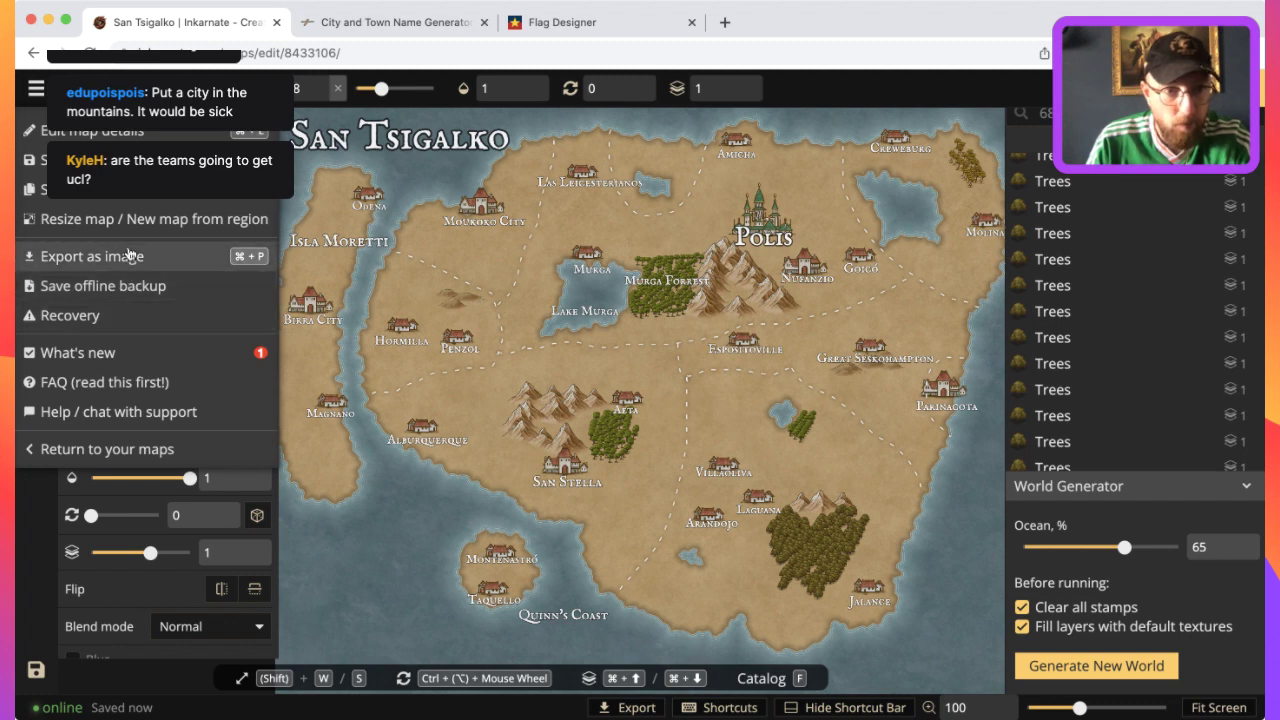
click(361, 617)
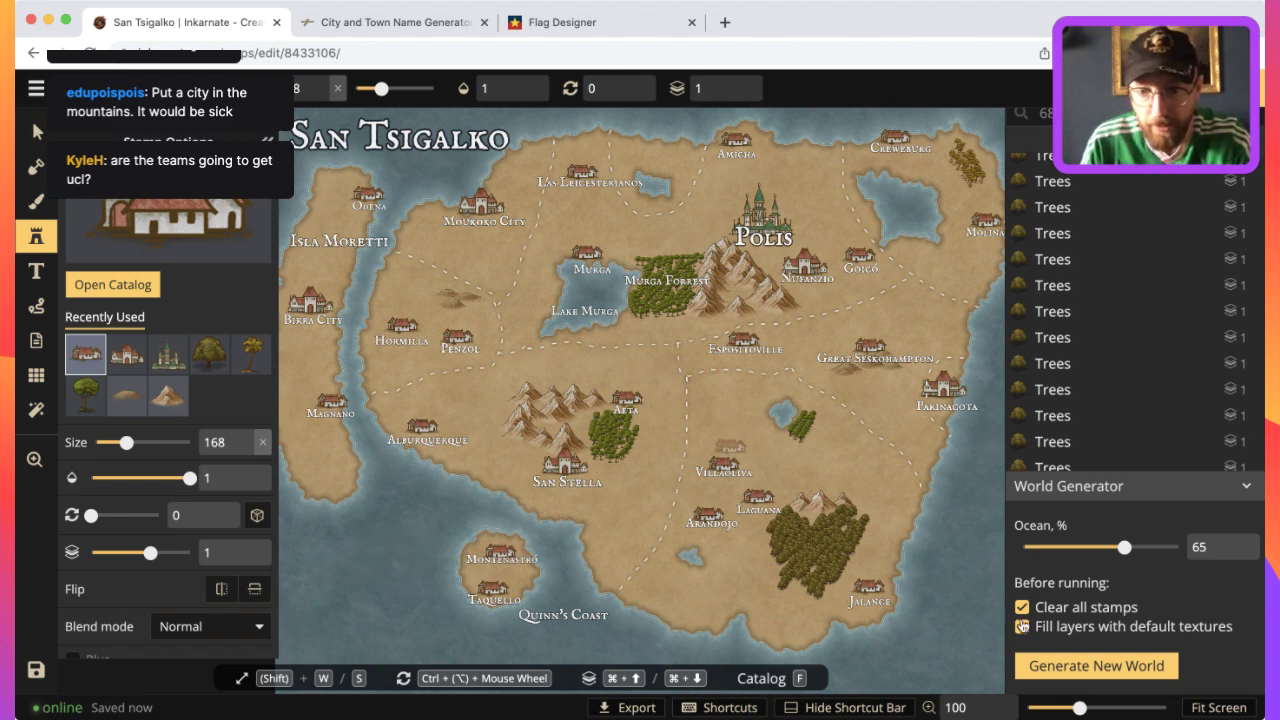
Hide the object list and World Generator beside the San Tsigalko map and activate the Select tool.
click(1245, 88)
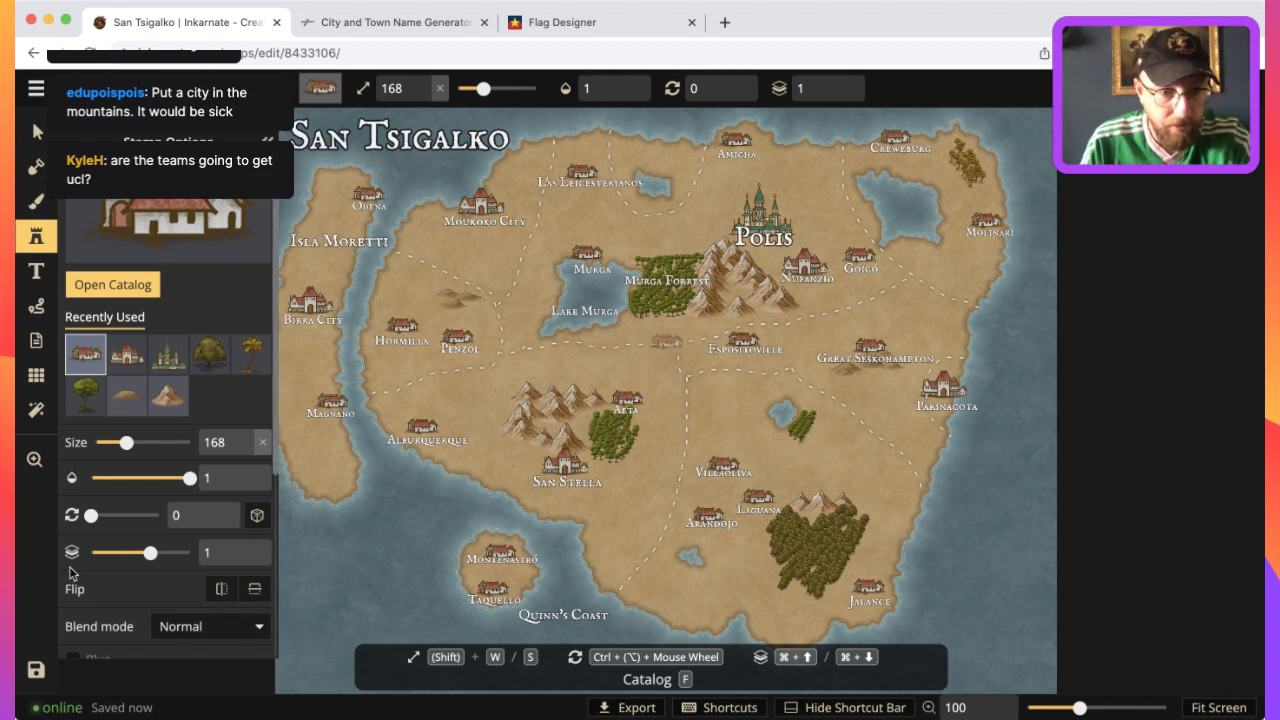
click(33, 345)
click(36, 375)
click(36, 410)
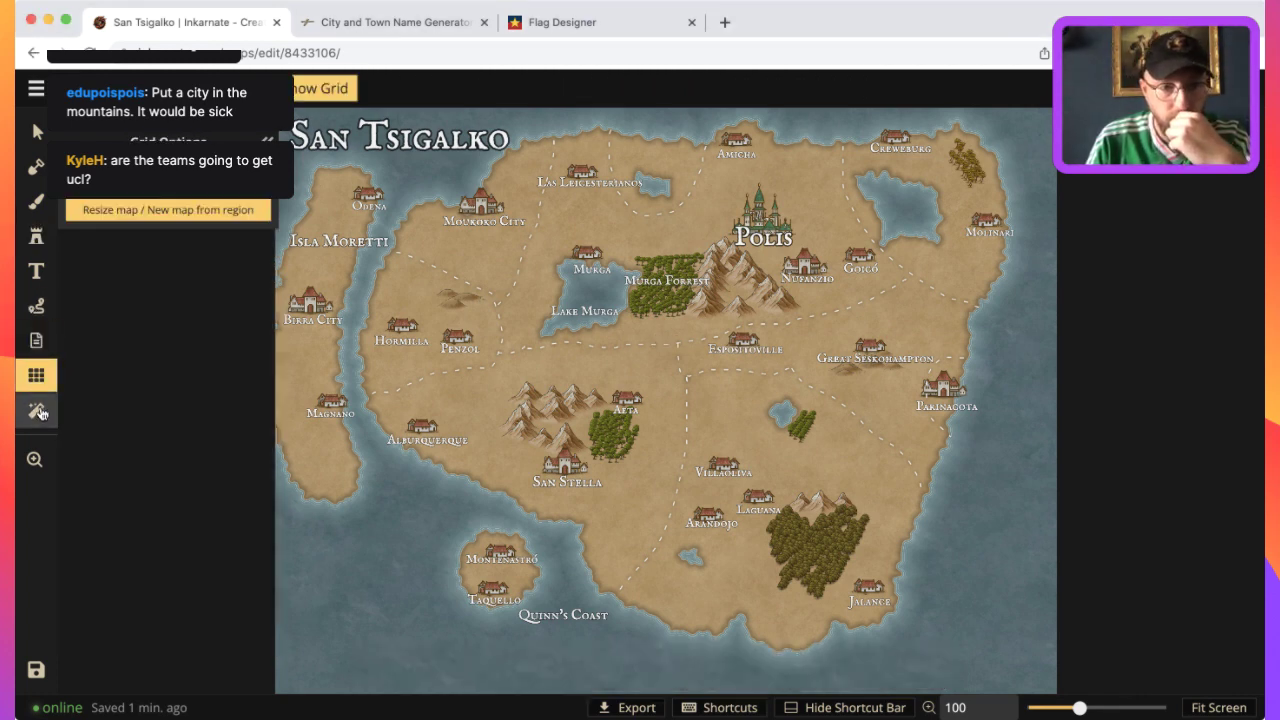
click(37, 131)
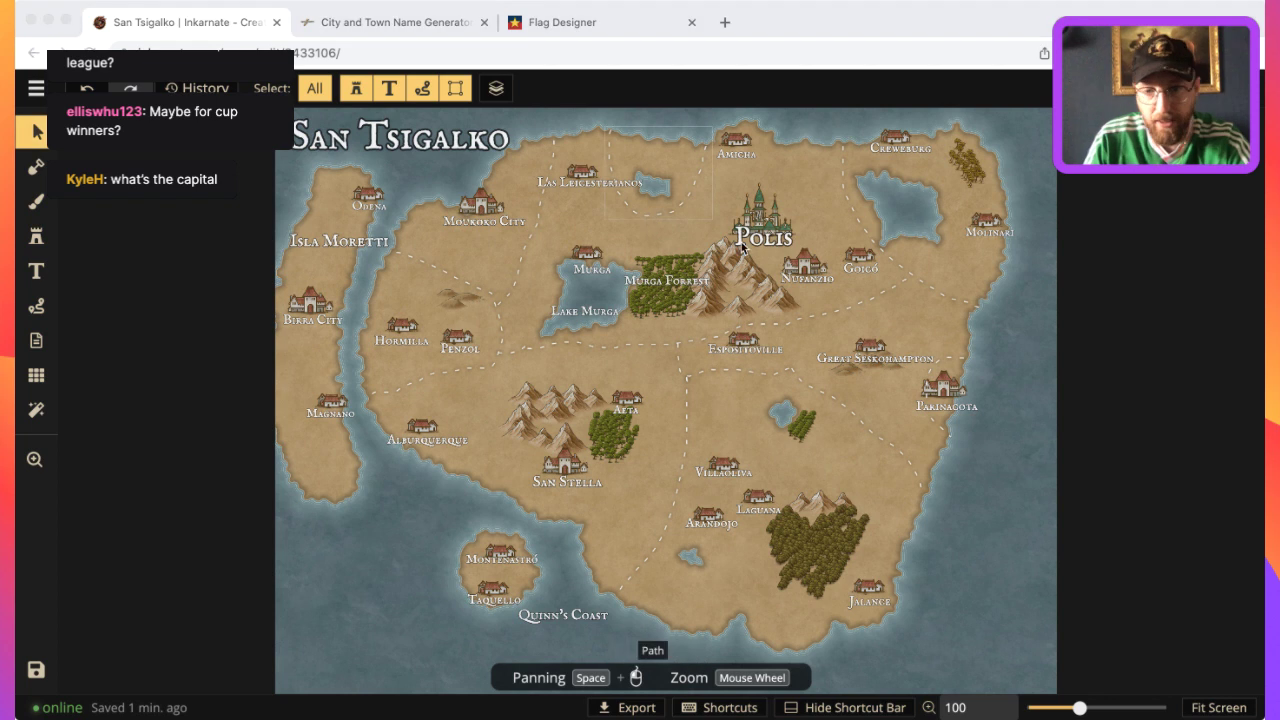
click(688, 378)
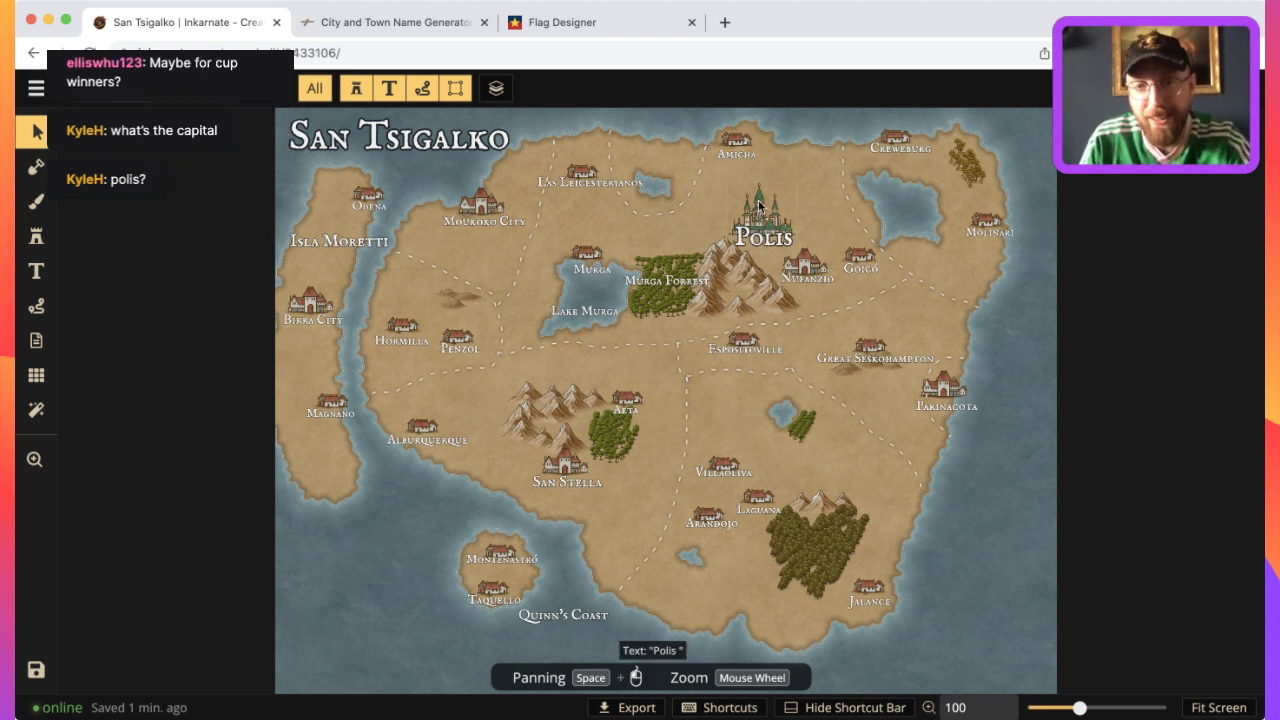
click(758, 238)
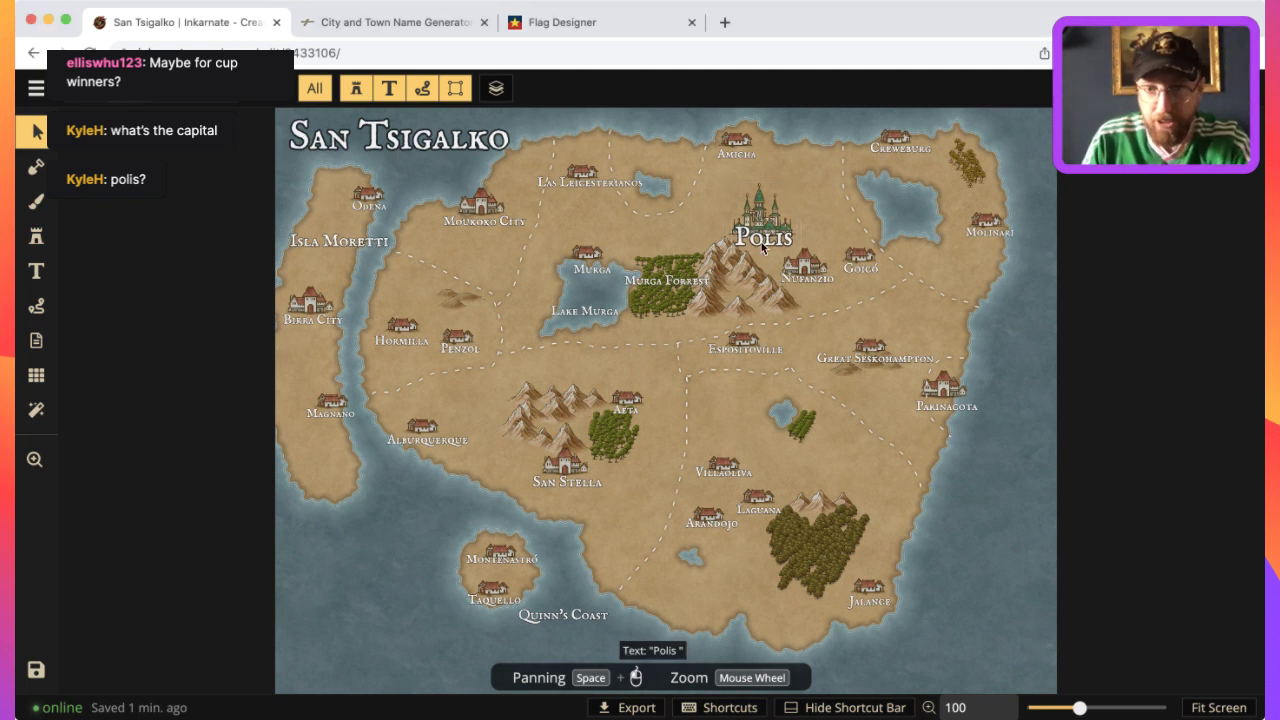
click(805, 283)
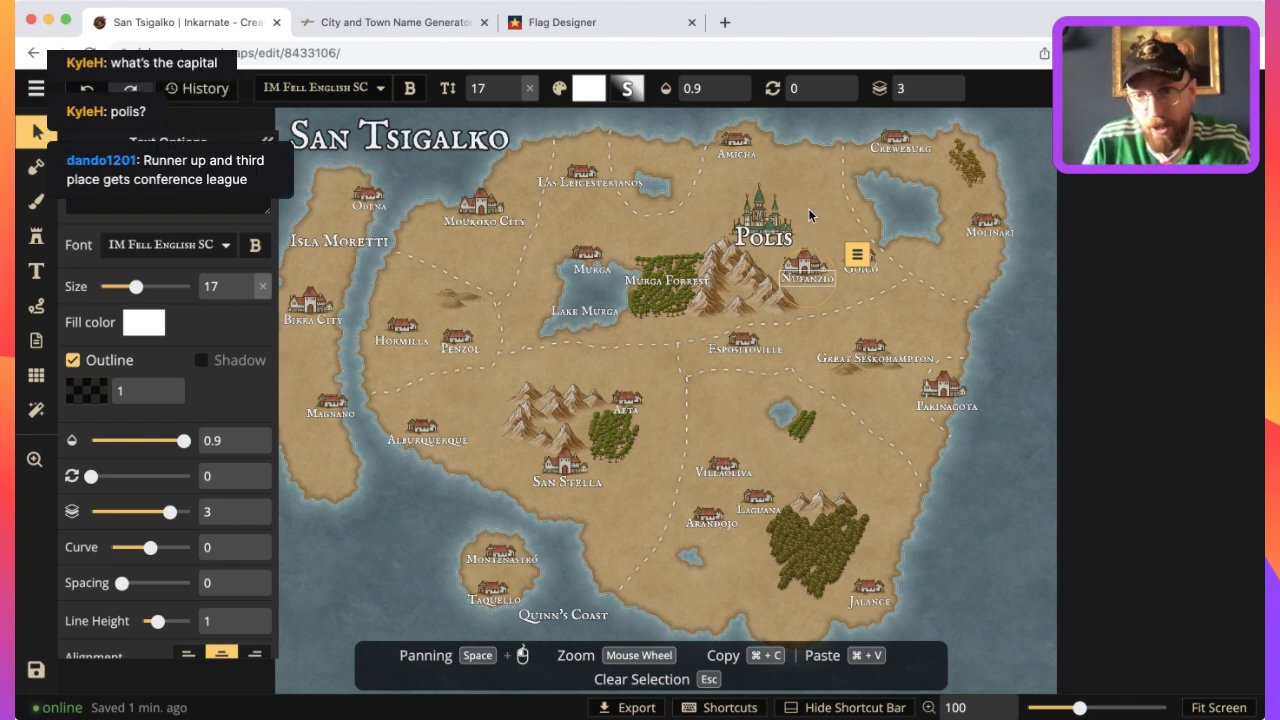
key(Escape)
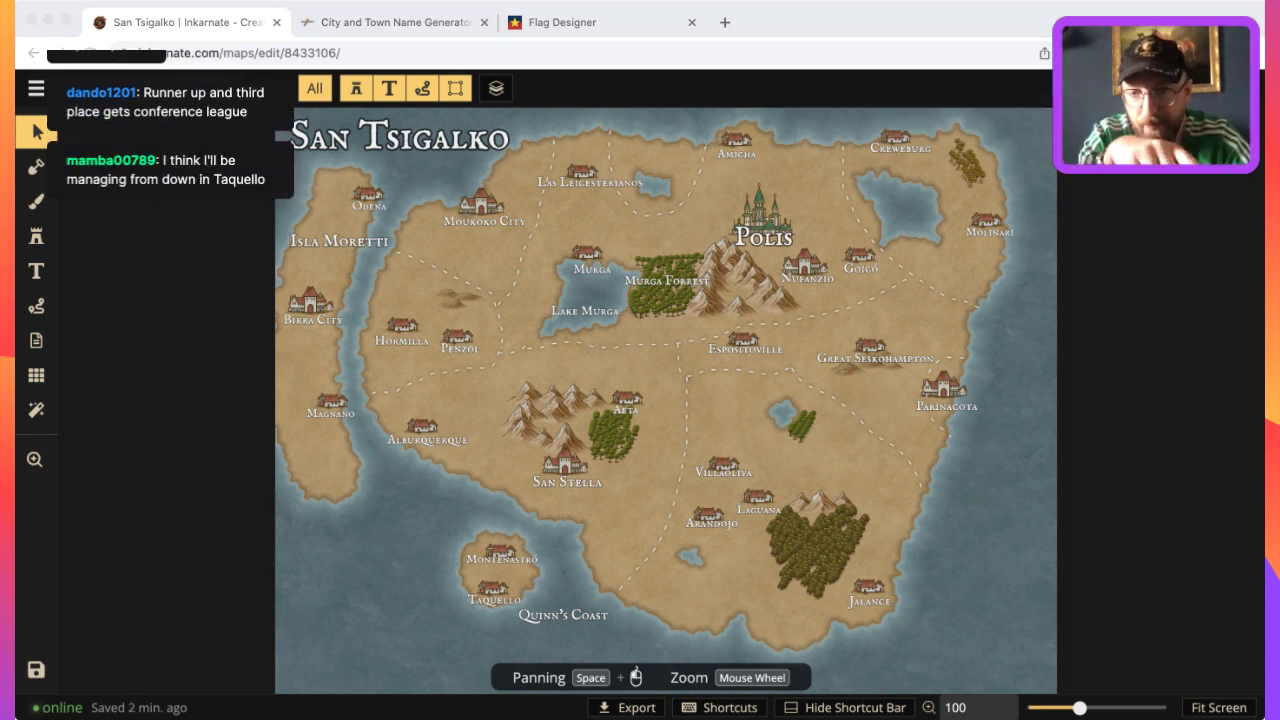
key(super+Tab)
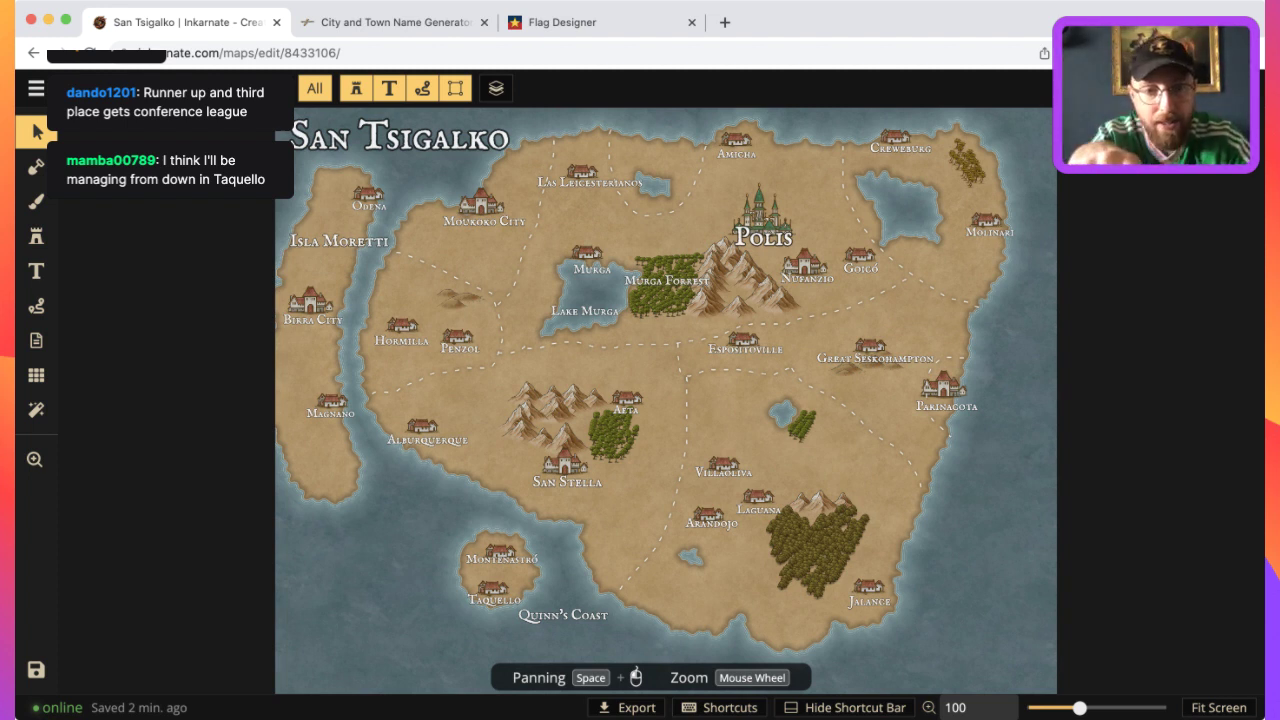
key(super+Tab)
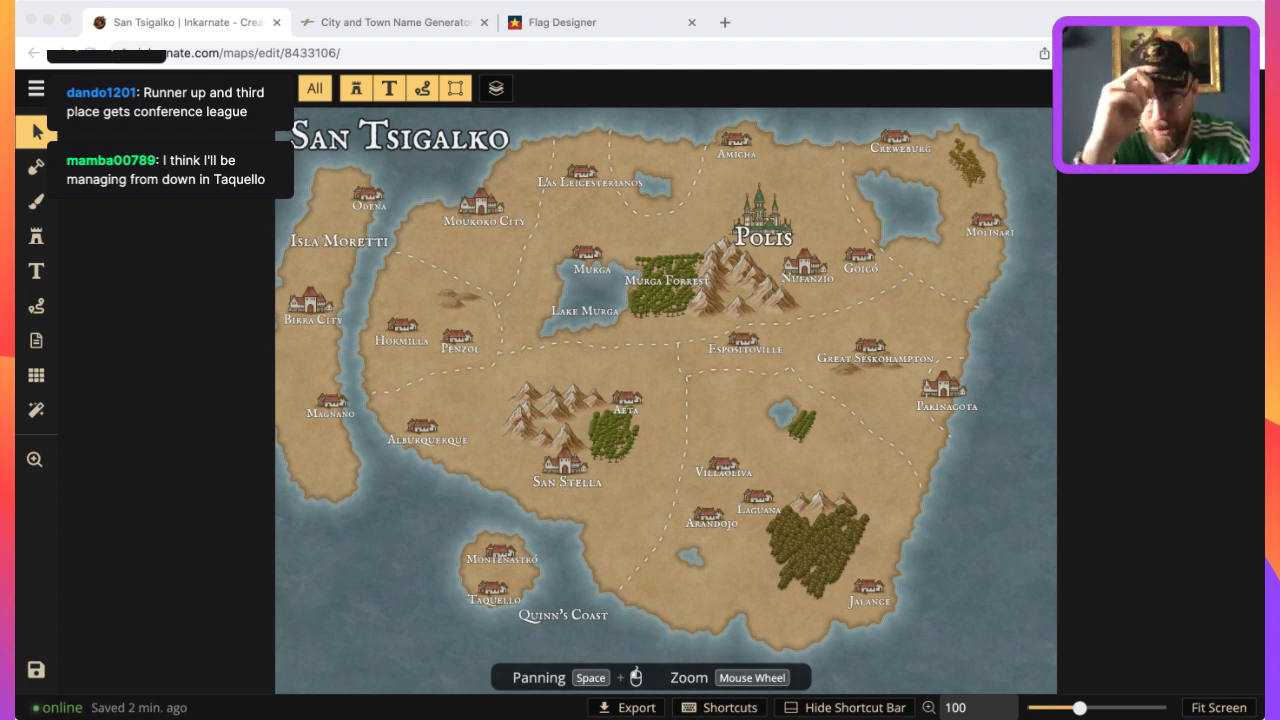
key(super+Tab)
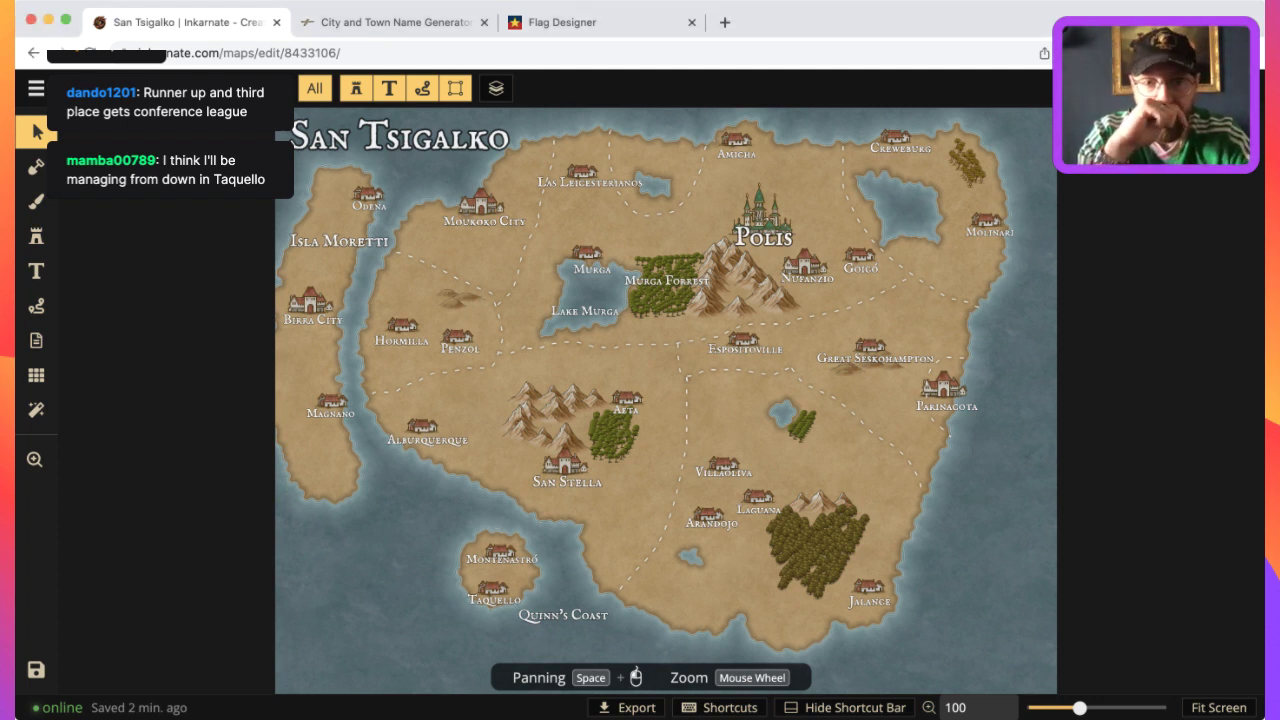